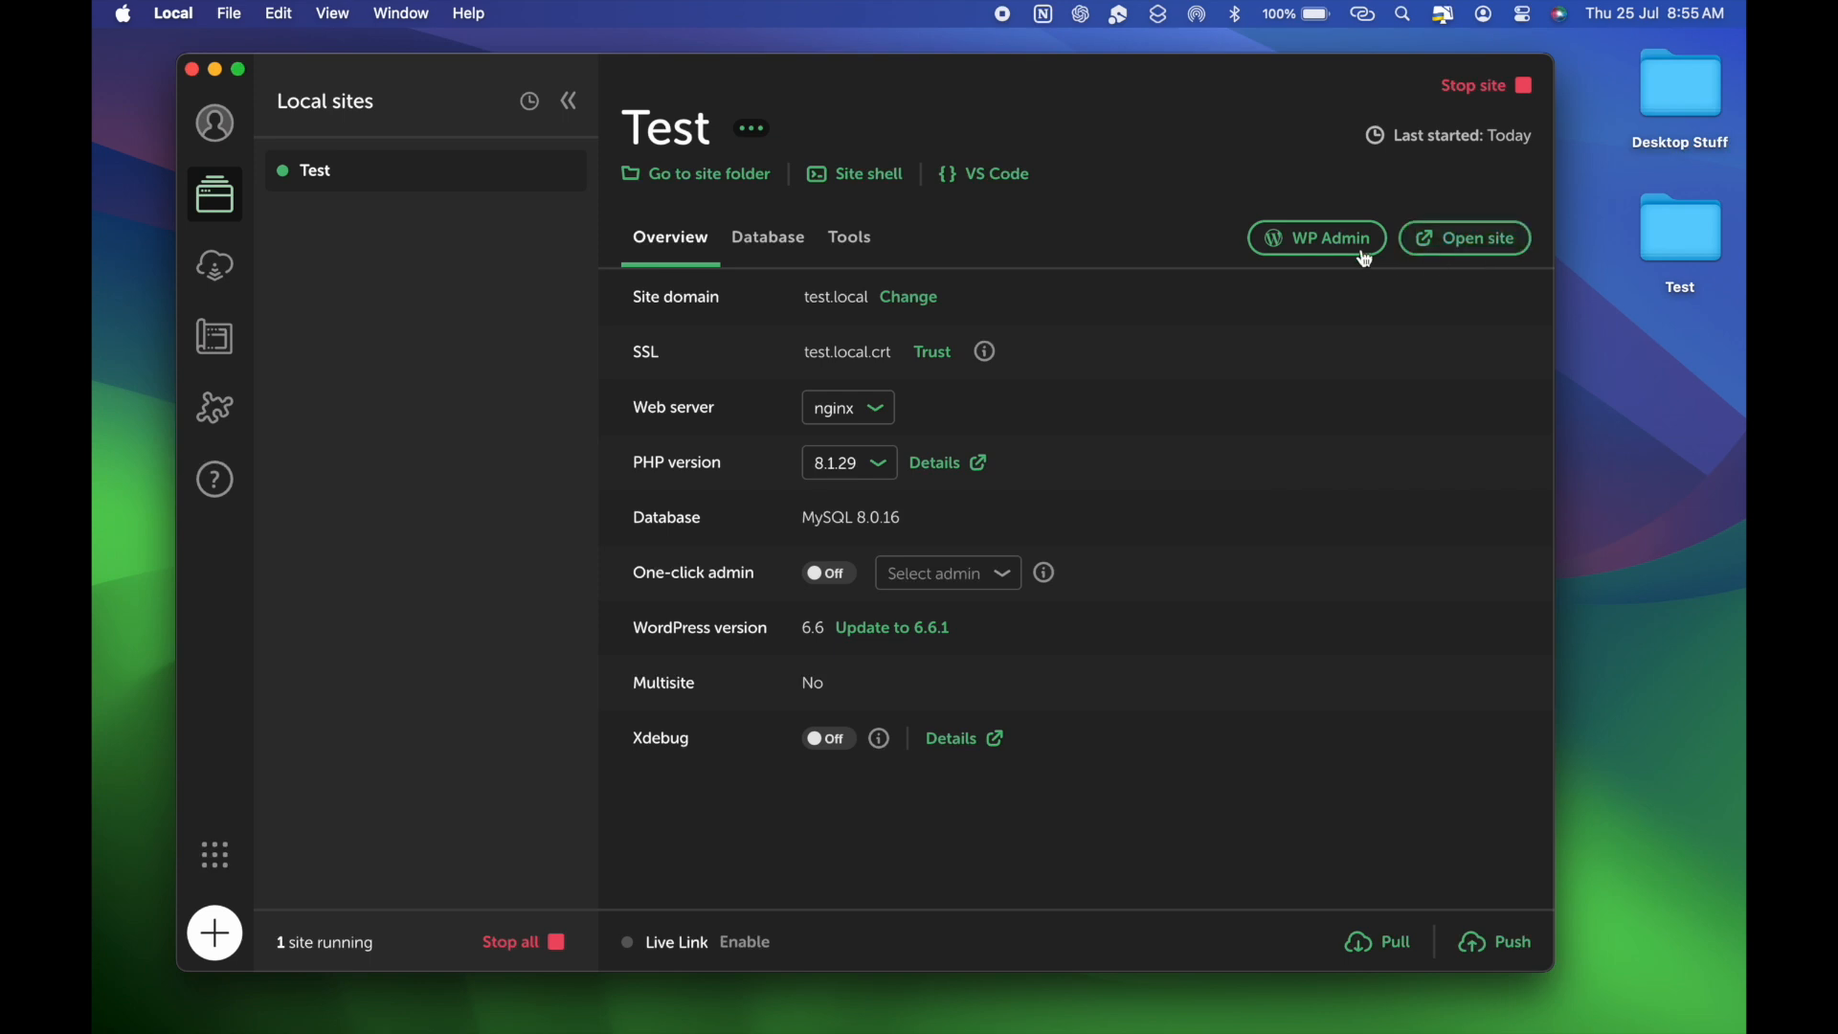
# Launch the Test site's front page at test.local in Chrome from Local.
pyautogui.click(1459, 235)
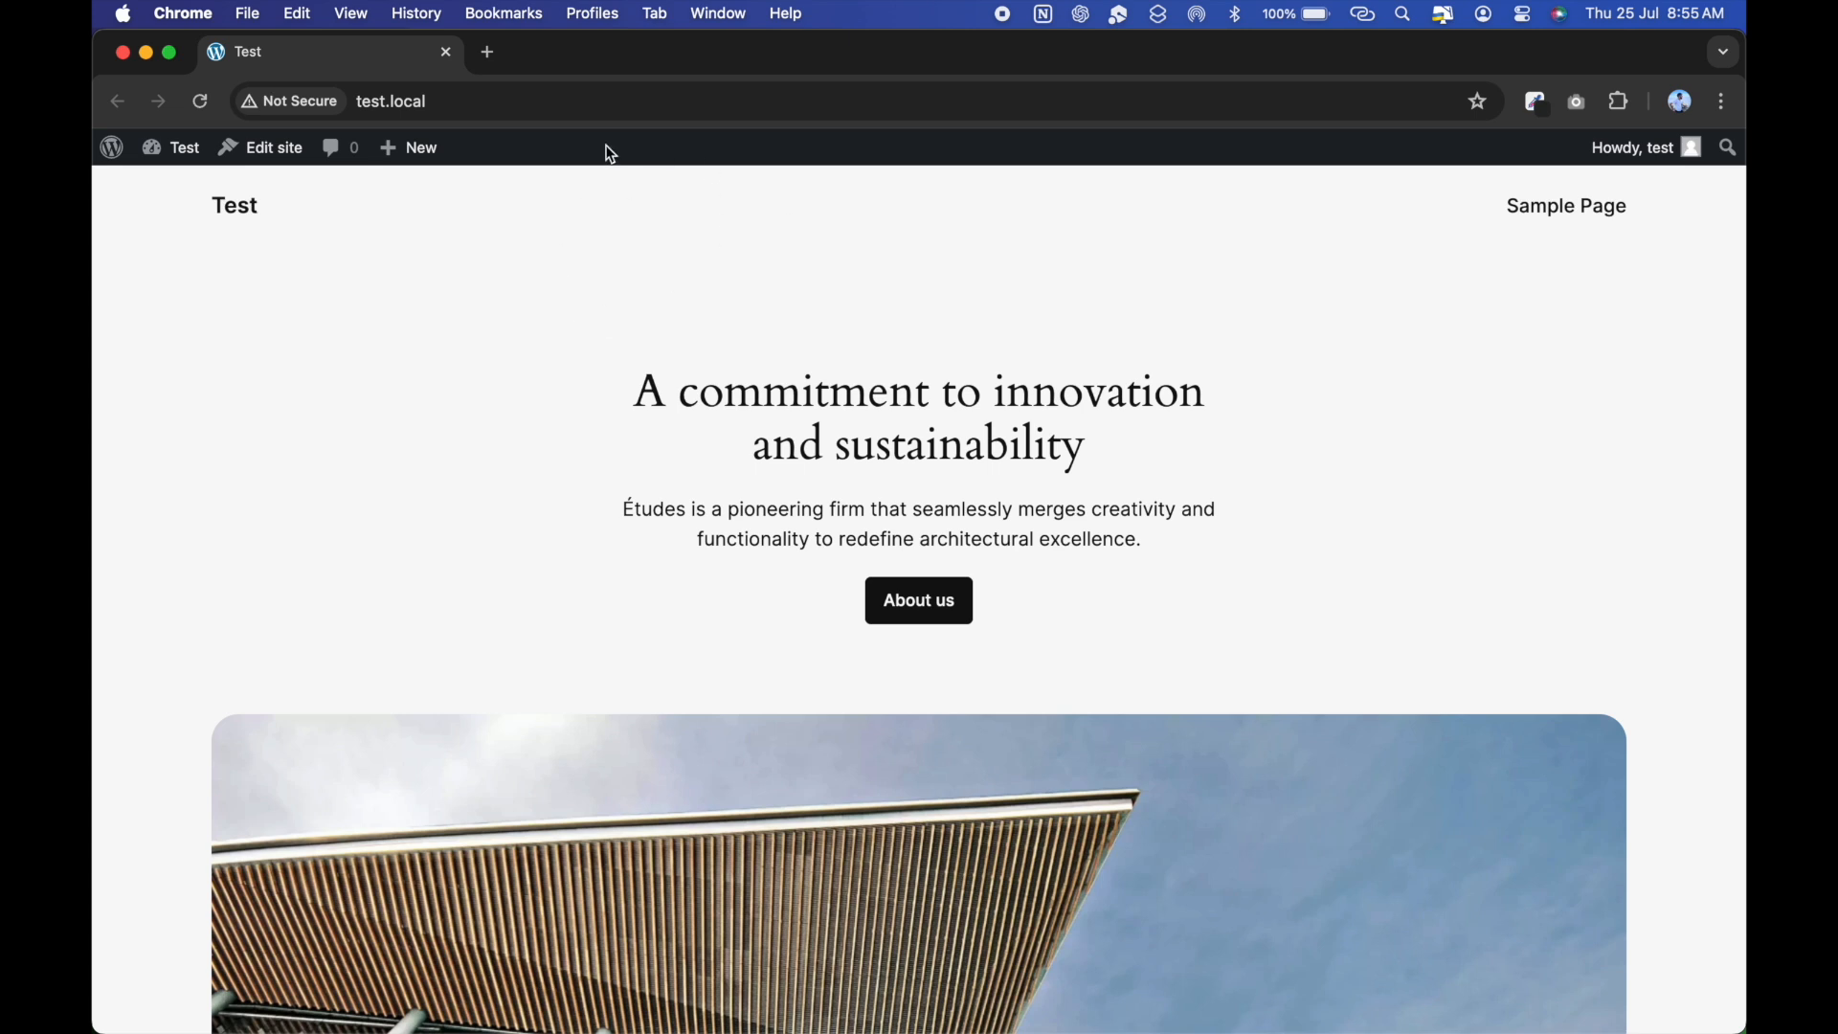
# Load test.local/wp-admin in Chrome to reach the Test site's admin Dashboard.
pyautogui.click(530, 103)
pyautogui.click(530, 103)
pyautogui.write('/login')
pyautogui.press('BackSpace')
pyautogui.press('BackSpace')
pyautogui.press('BackSpace')
pyautogui.press('BackSpace')
pyautogui.press('BackSpace')
pyautogui.write('wp')
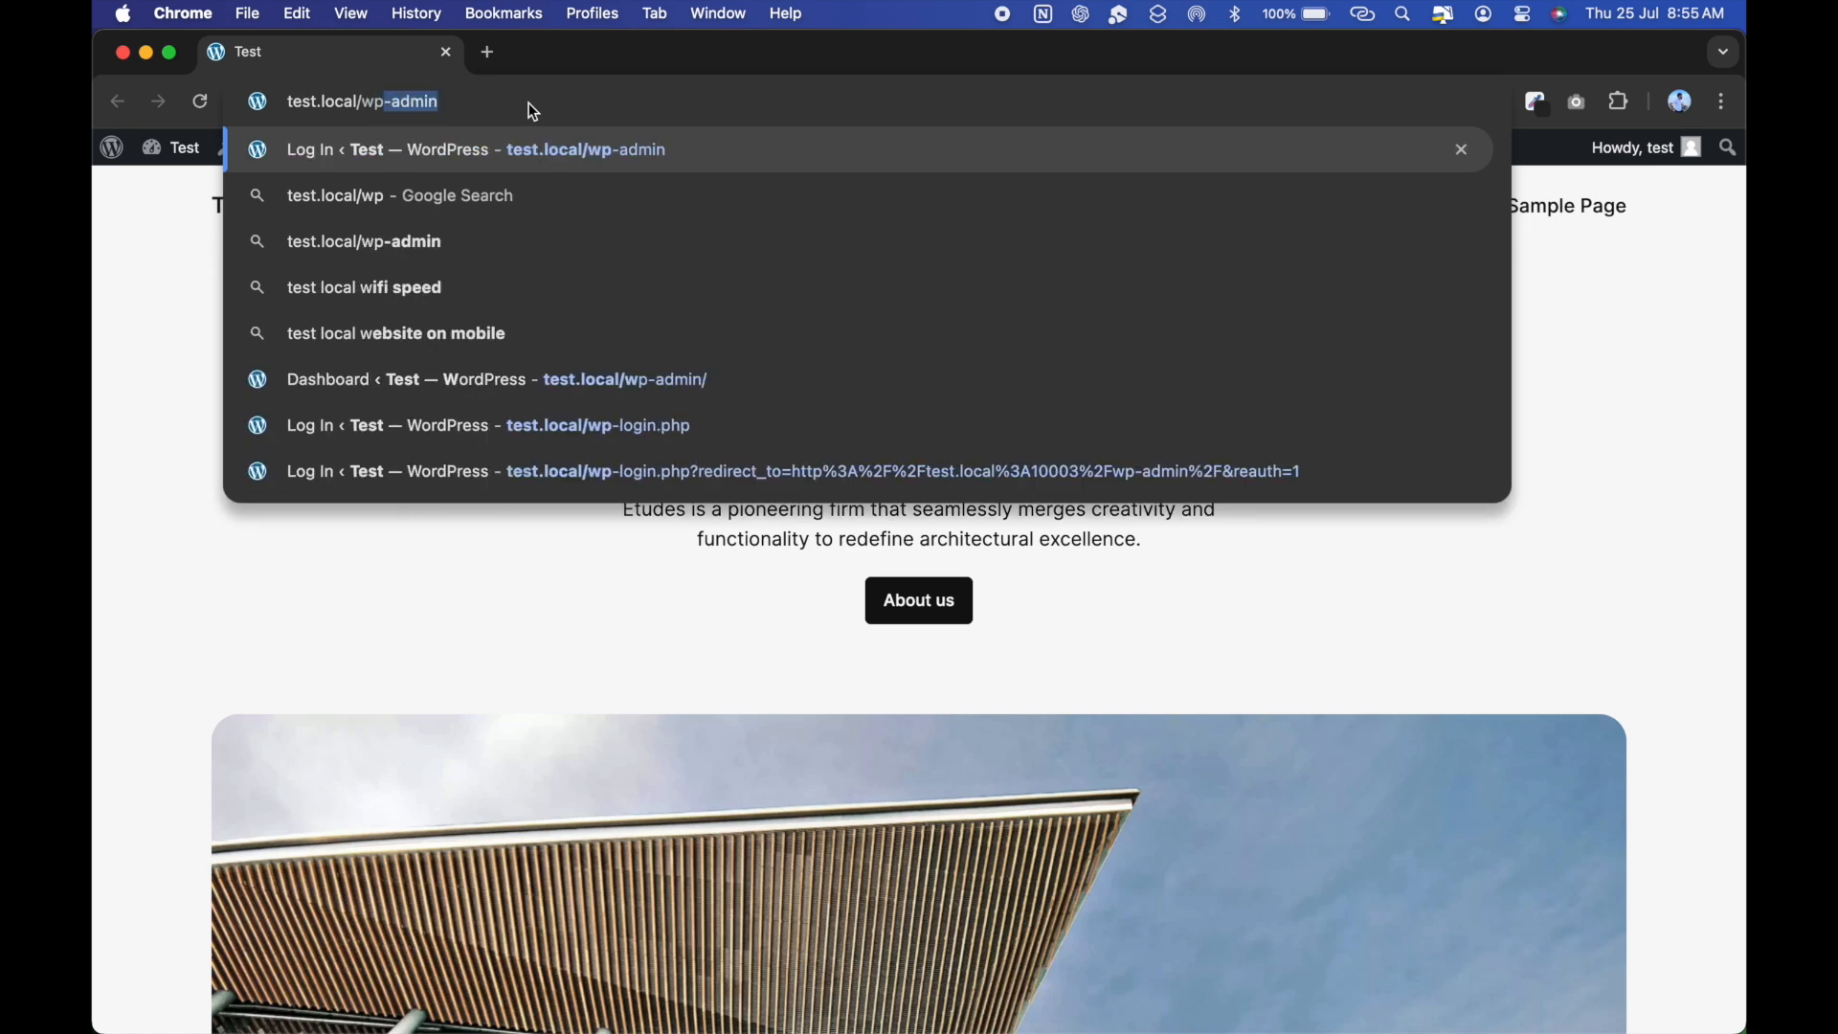
pyautogui.write('-admin')
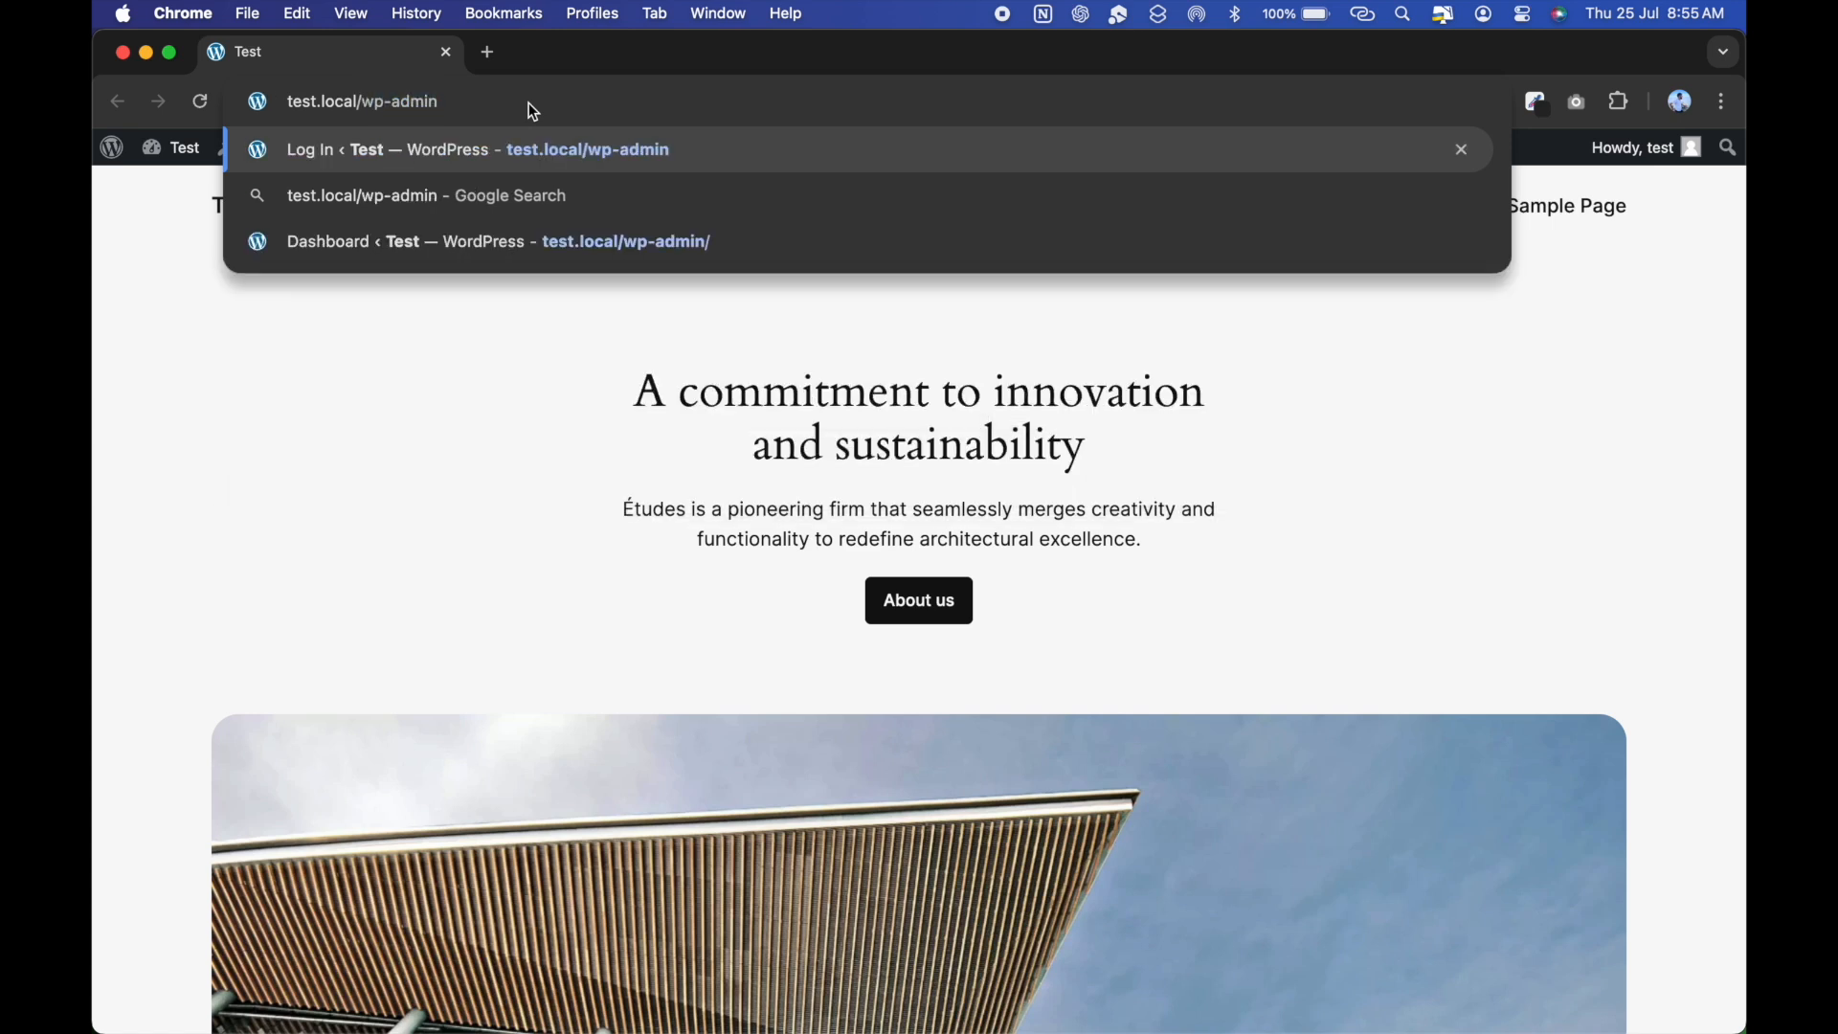
pyautogui.press('Return')
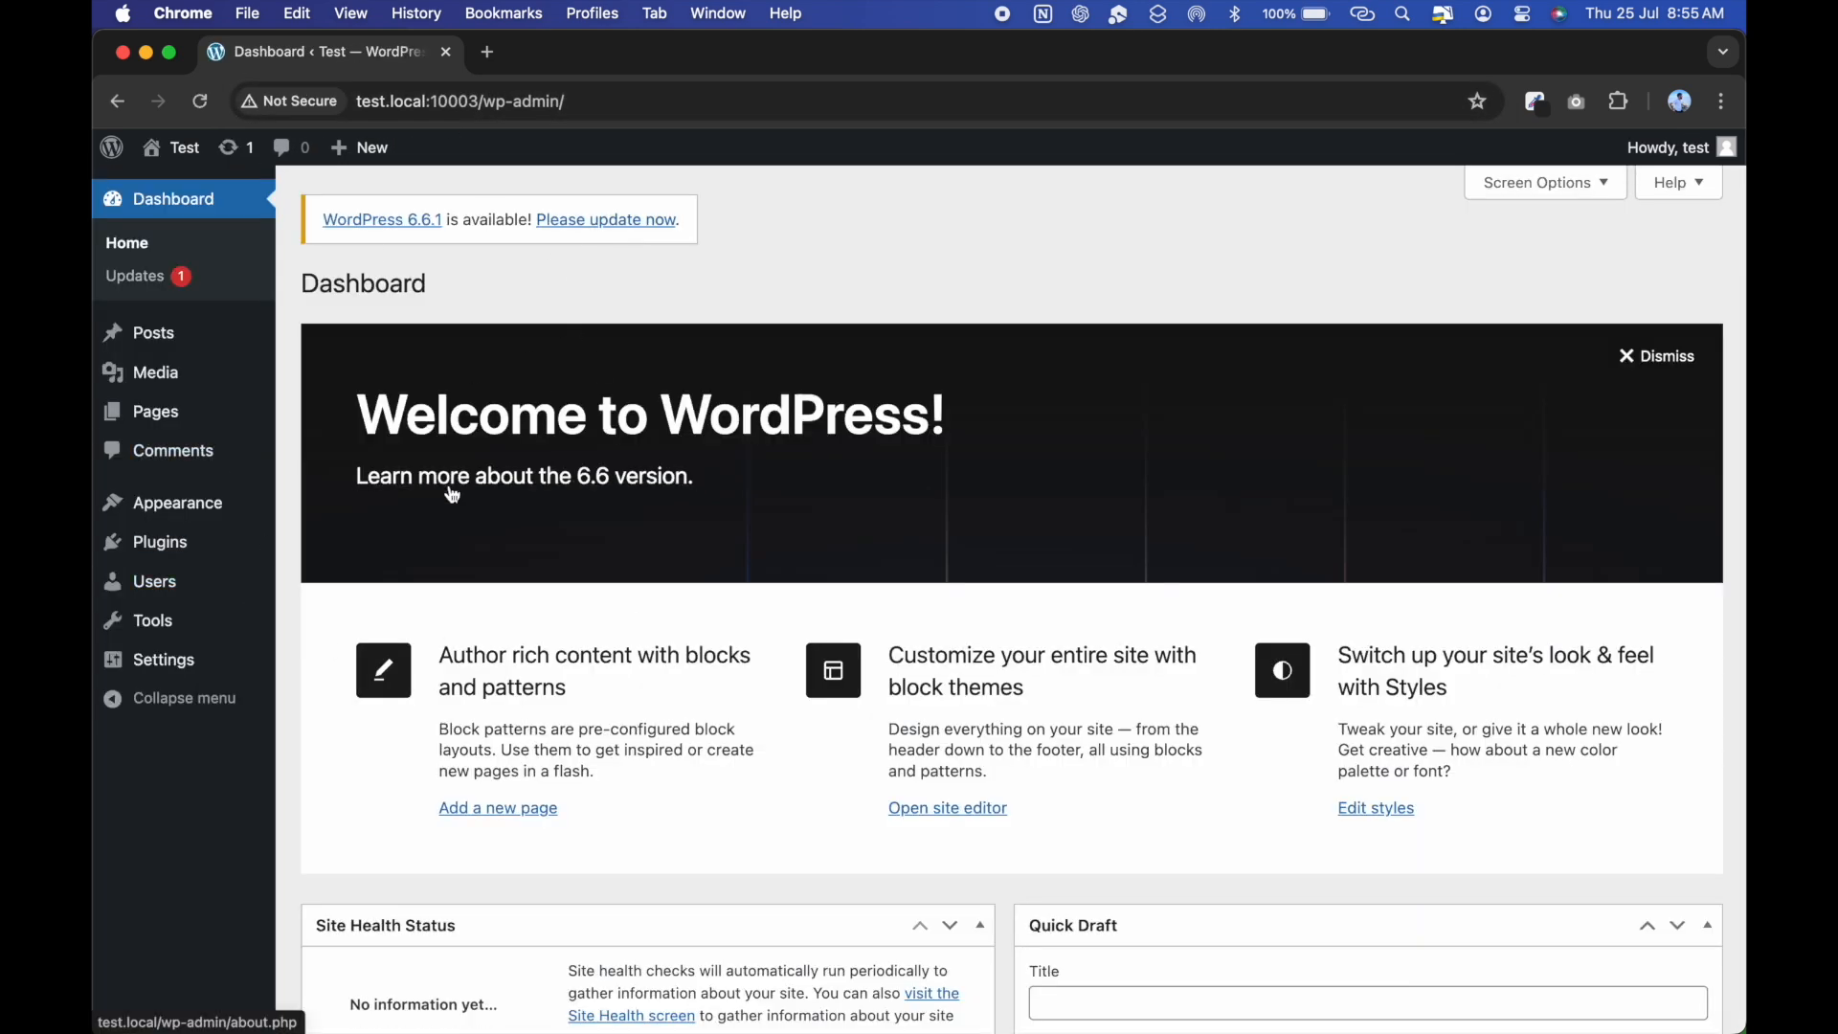
# Open the public Test site in a new tab from the admin bar's Visit Site.
pyautogui.moveTo(107, 156)
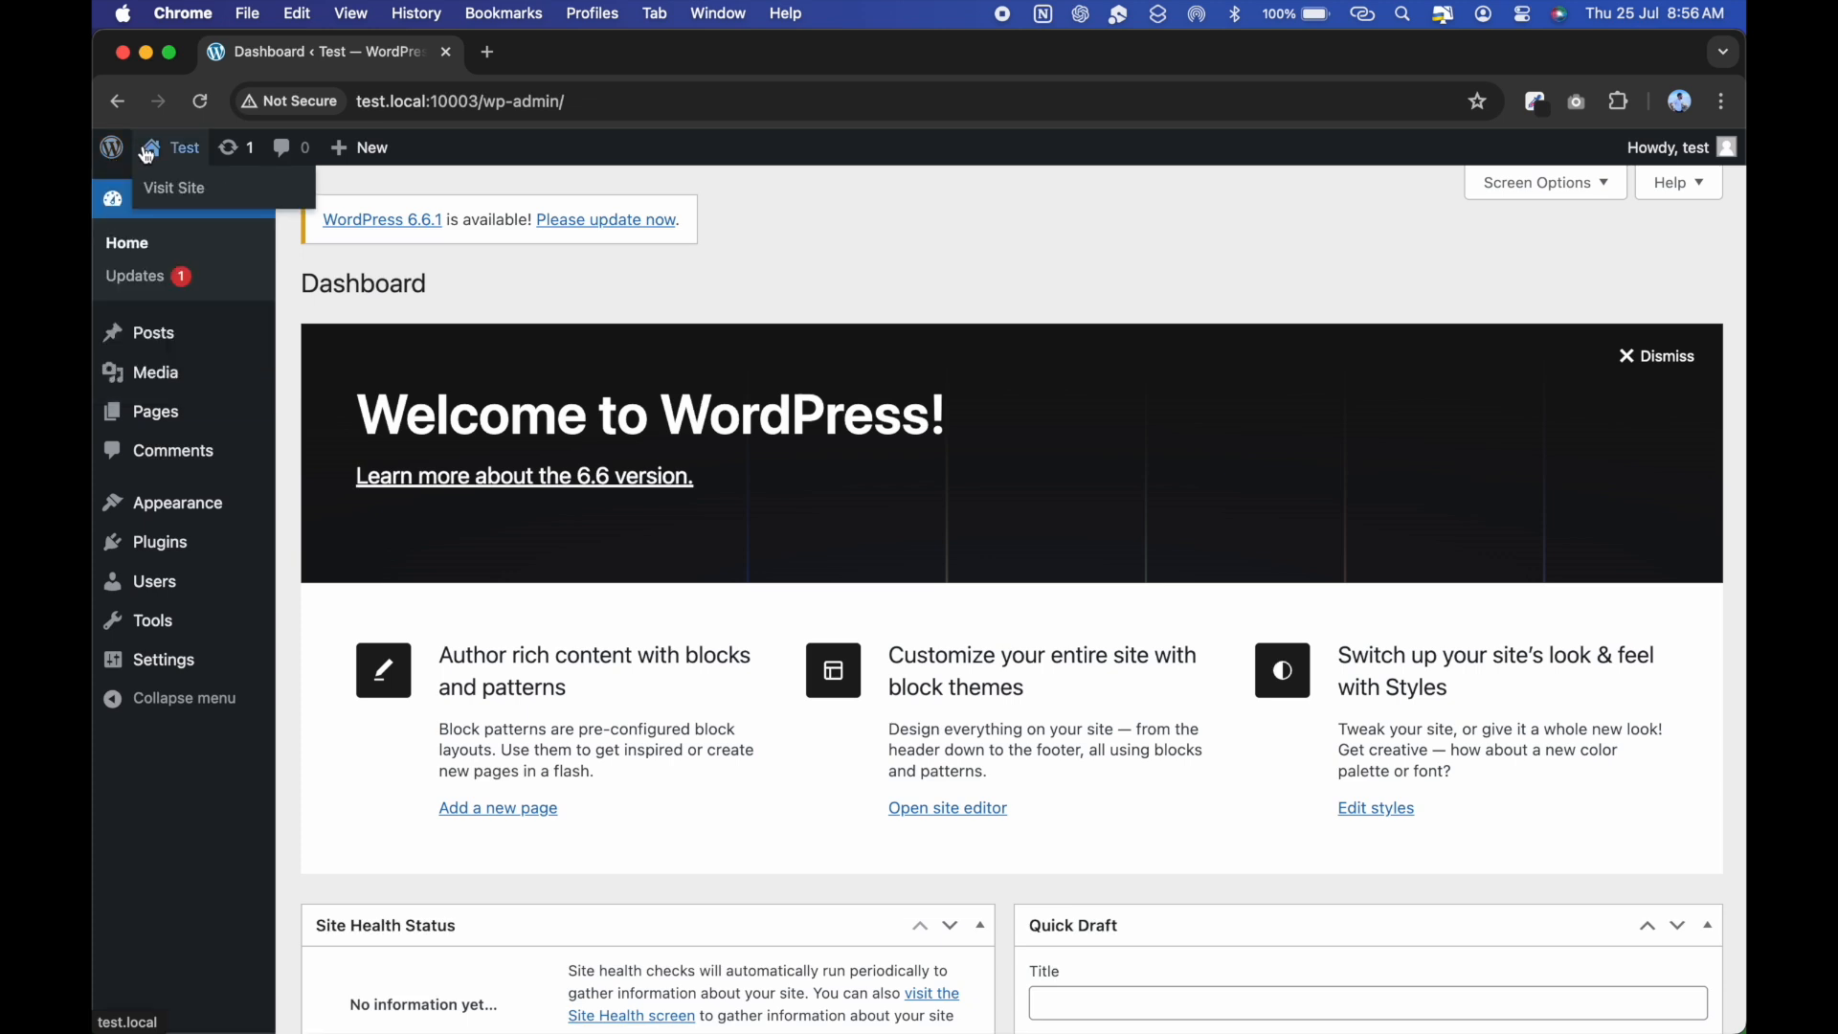
pyautogui.keyDown('super'); pyautogui.click(181, 199); pyautogui.keyUp('super')
pyautogui.click(568, 60)
# Scroll through the front page, then switch back to the Dashboard tab.
pyautogui.scroll(-10, 915, 842)
pyautogui.scroll(10, 916, 842)
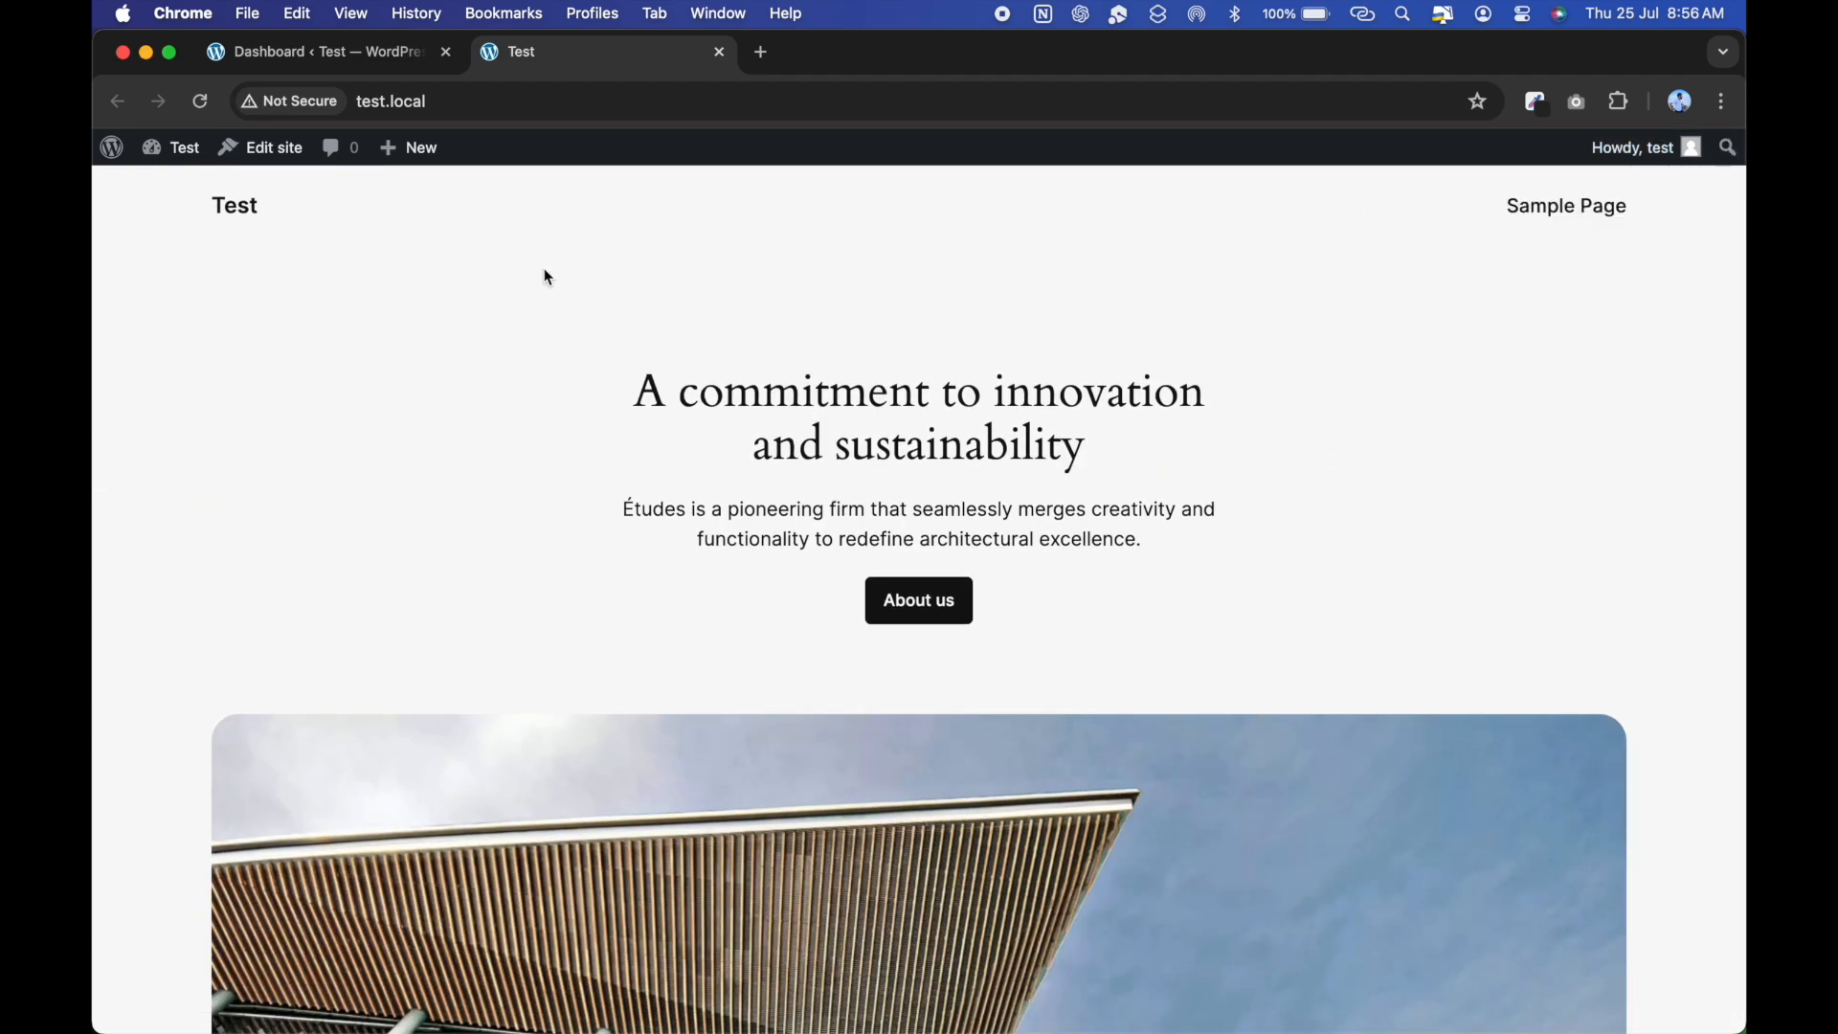
pyautogui.scroll(-15, 1244, 529)
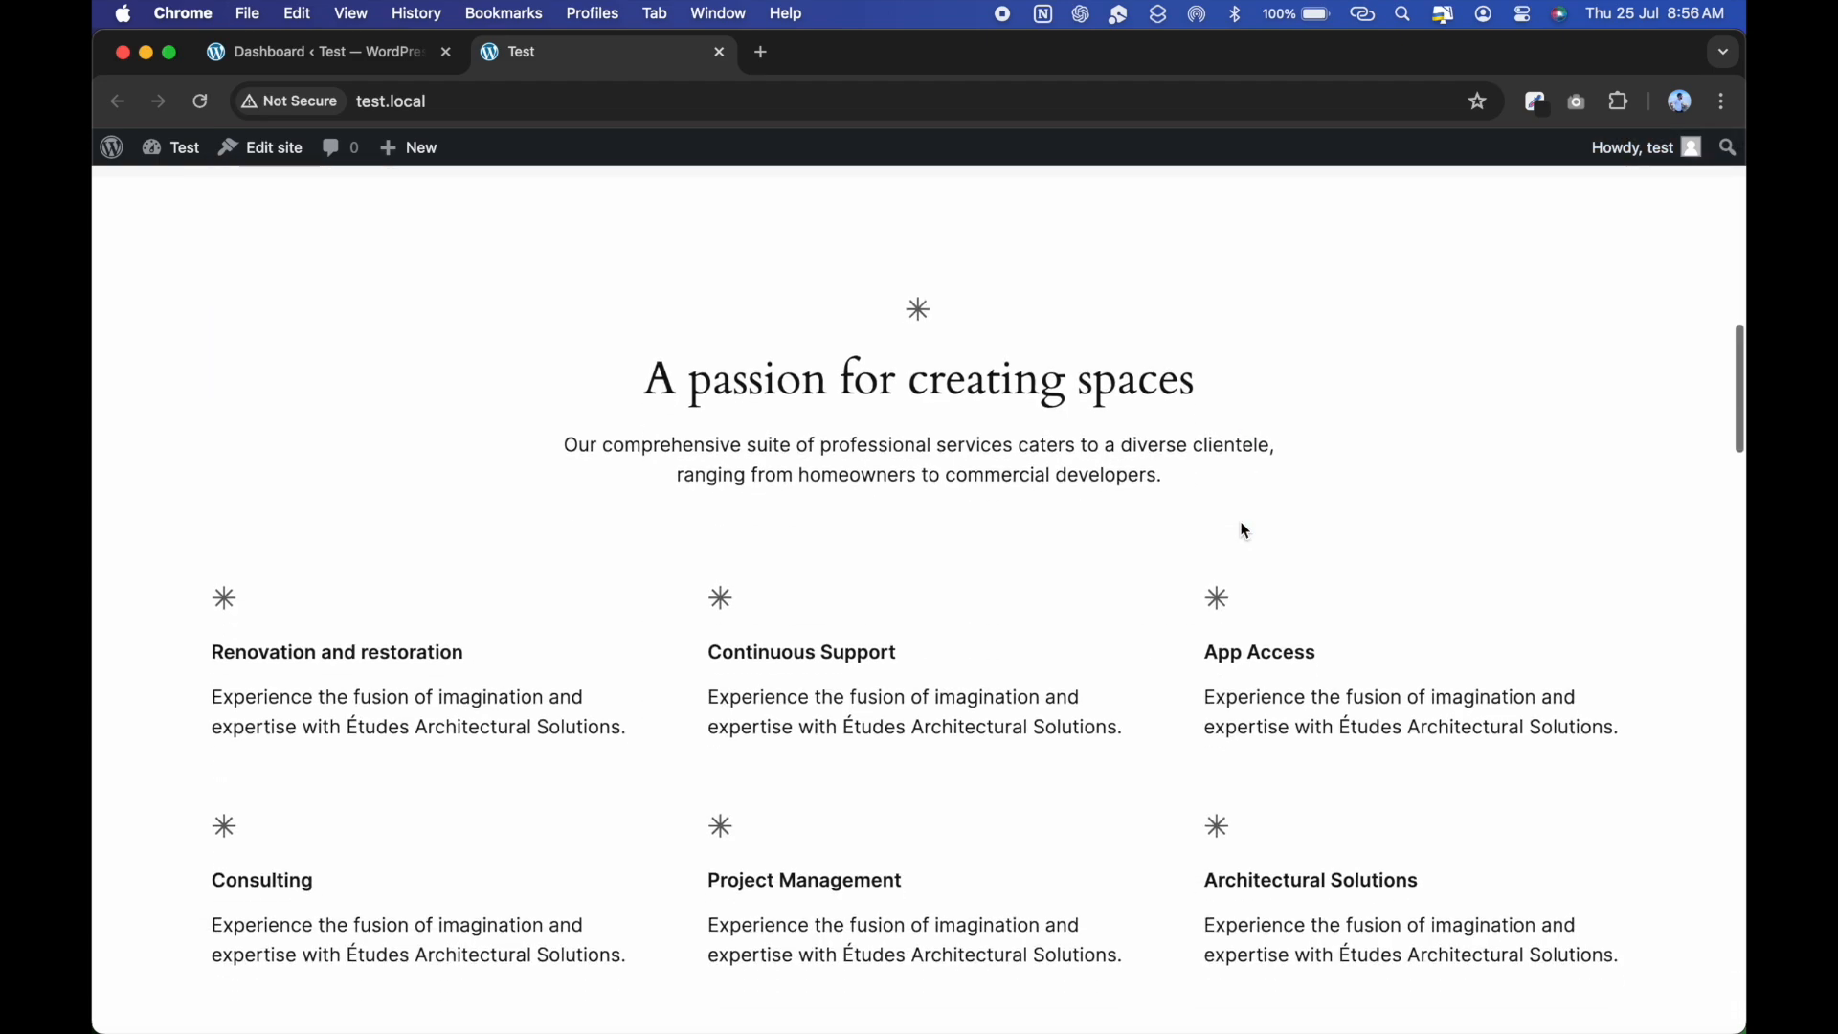
pyautogui.scroll(8, 1245, 529)
pyautogui.scroll(5, 1244, 529)
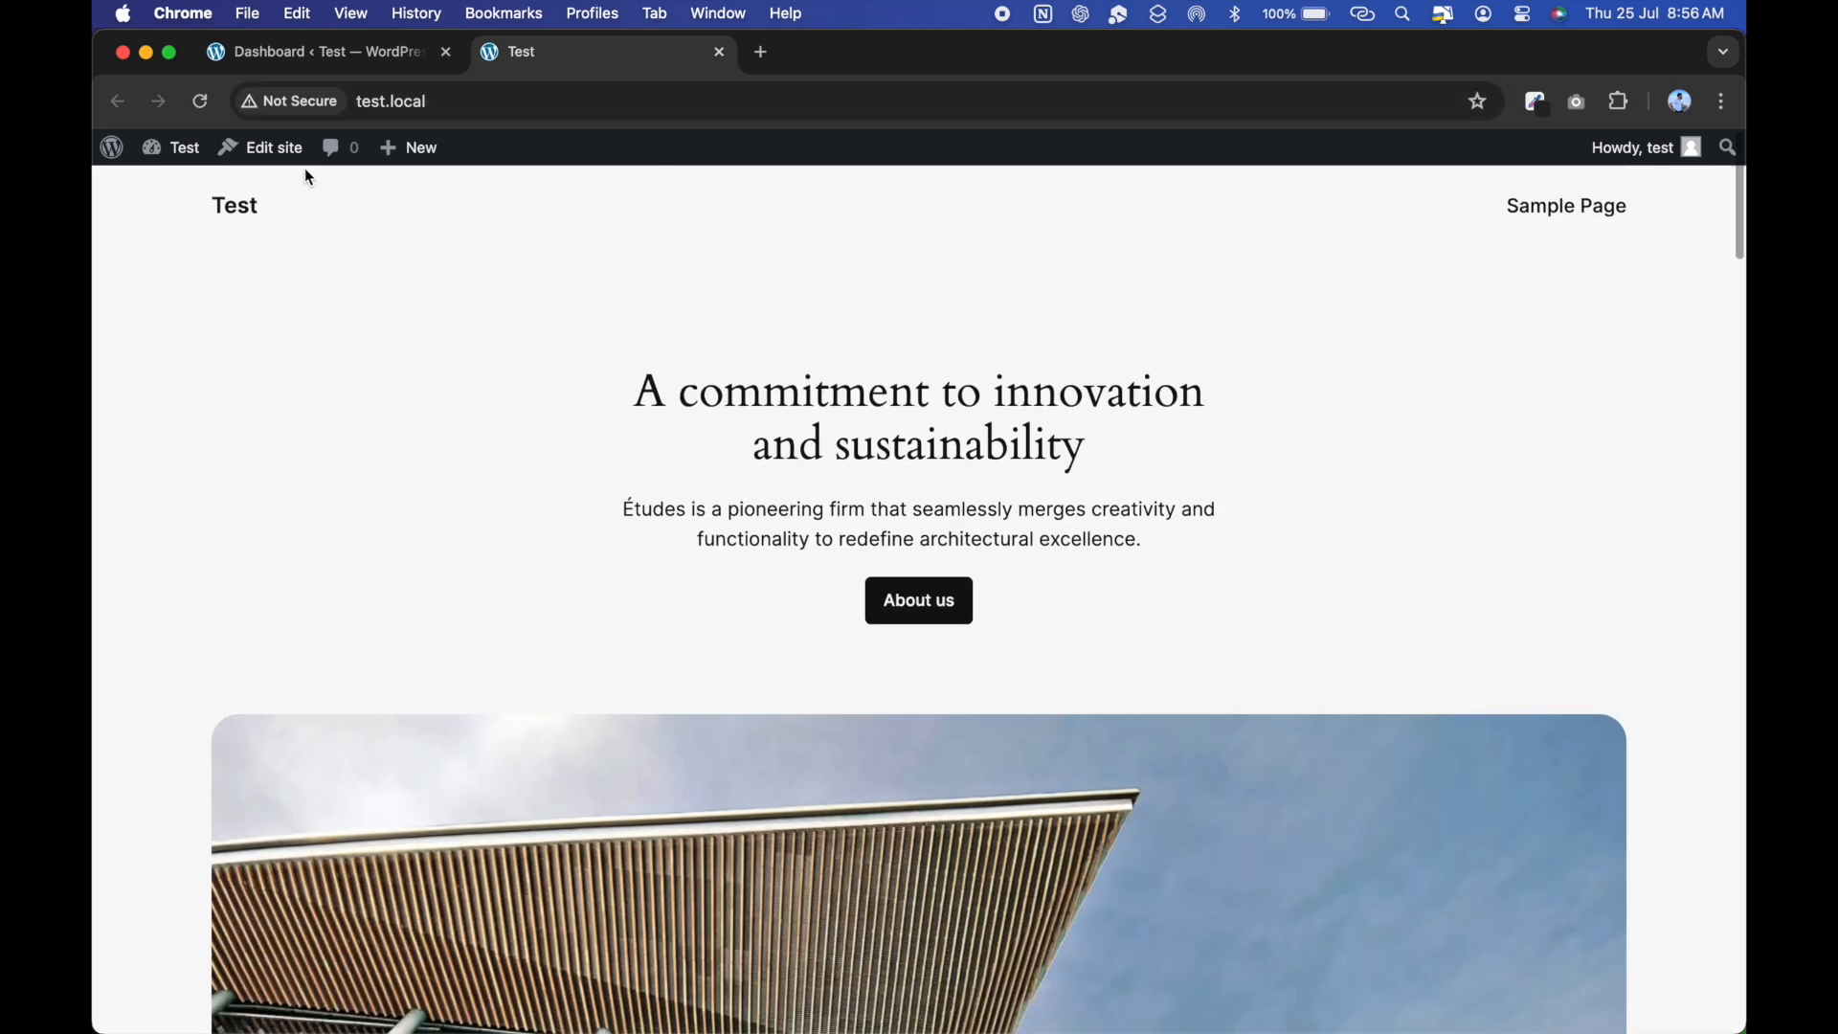
pyautogui.click(290, 57)
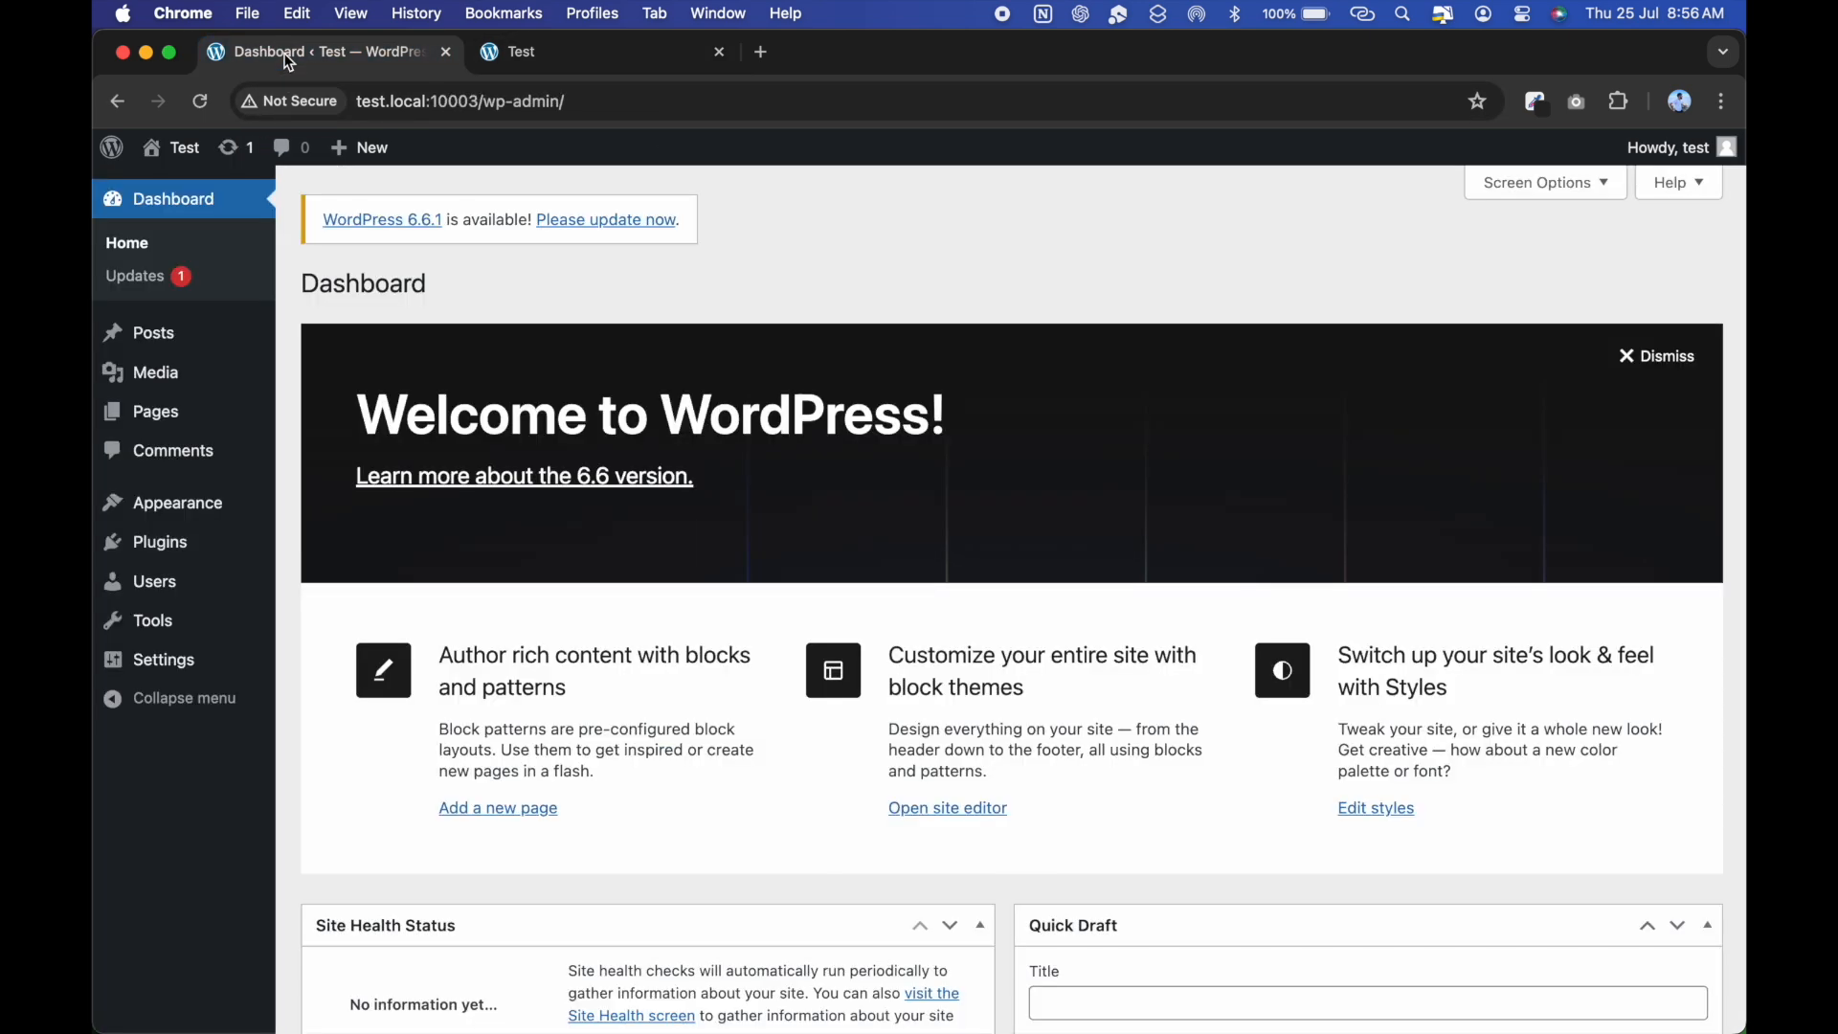
# Review the Updates page showing WordPress 6.6.1 available.
pyautogui.click(237, 155)
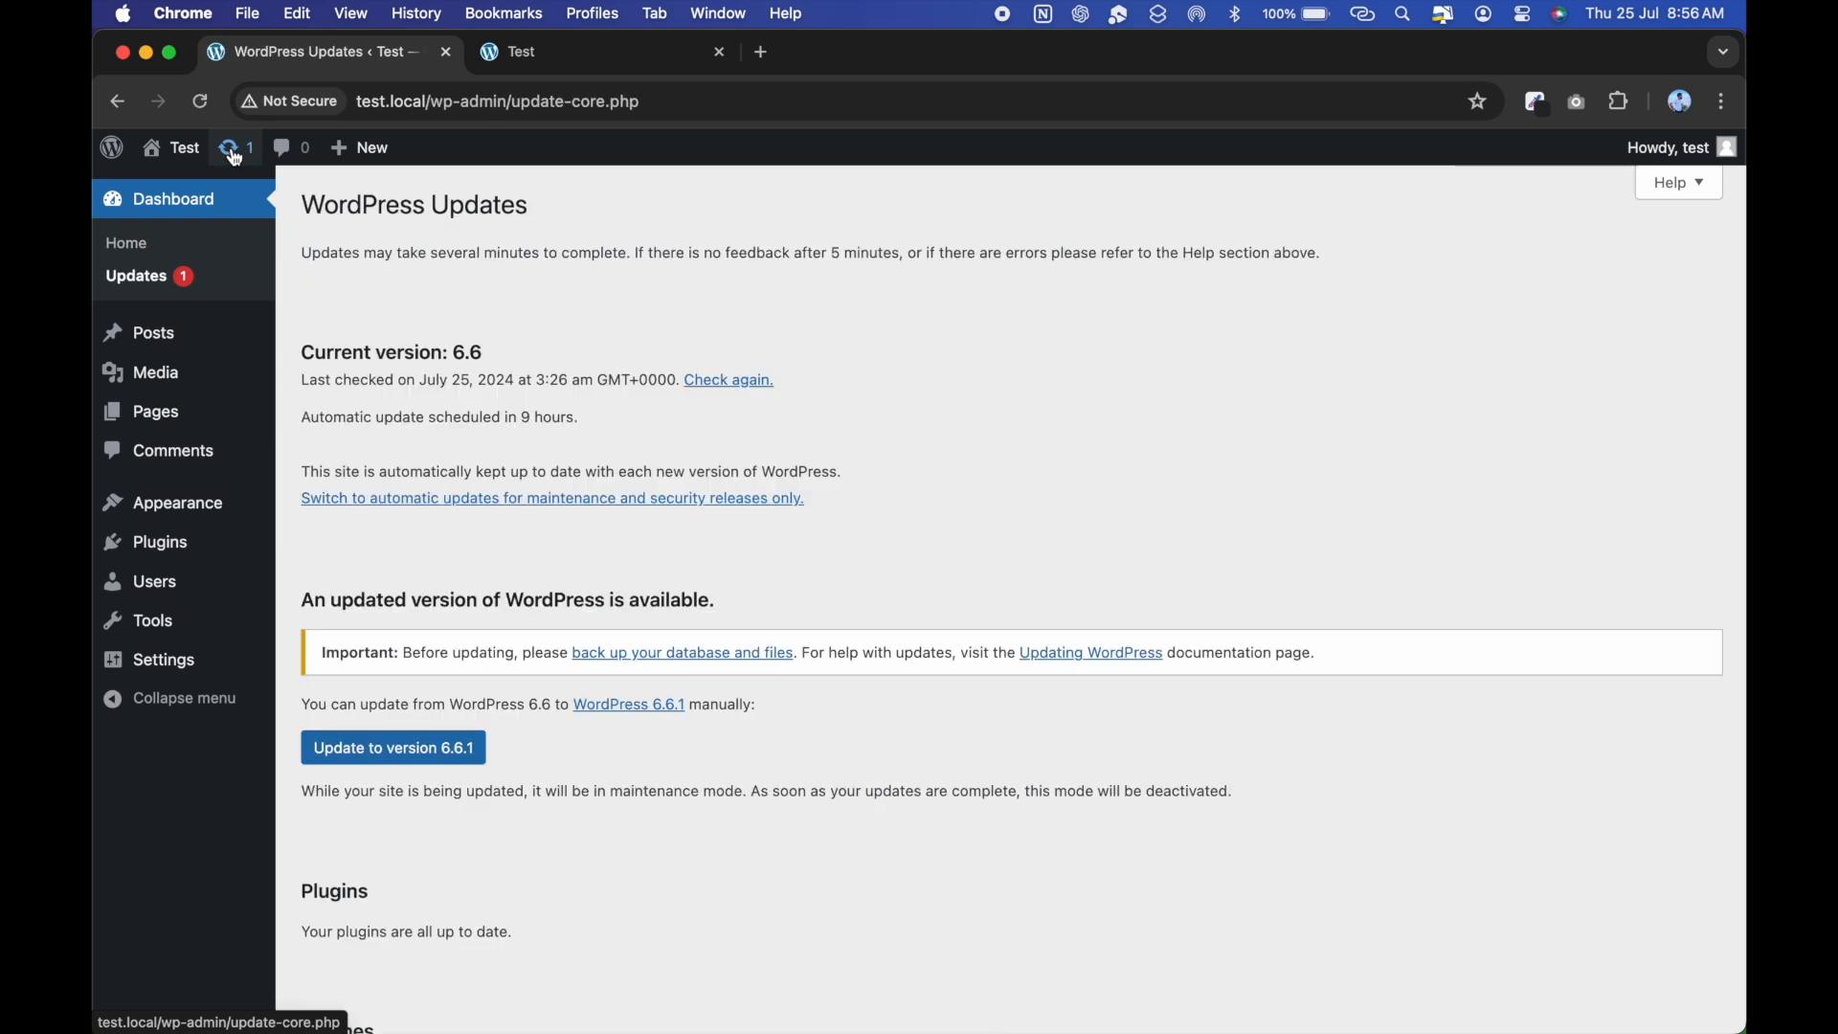
pyautogui.scroll(-3, 647, 599)
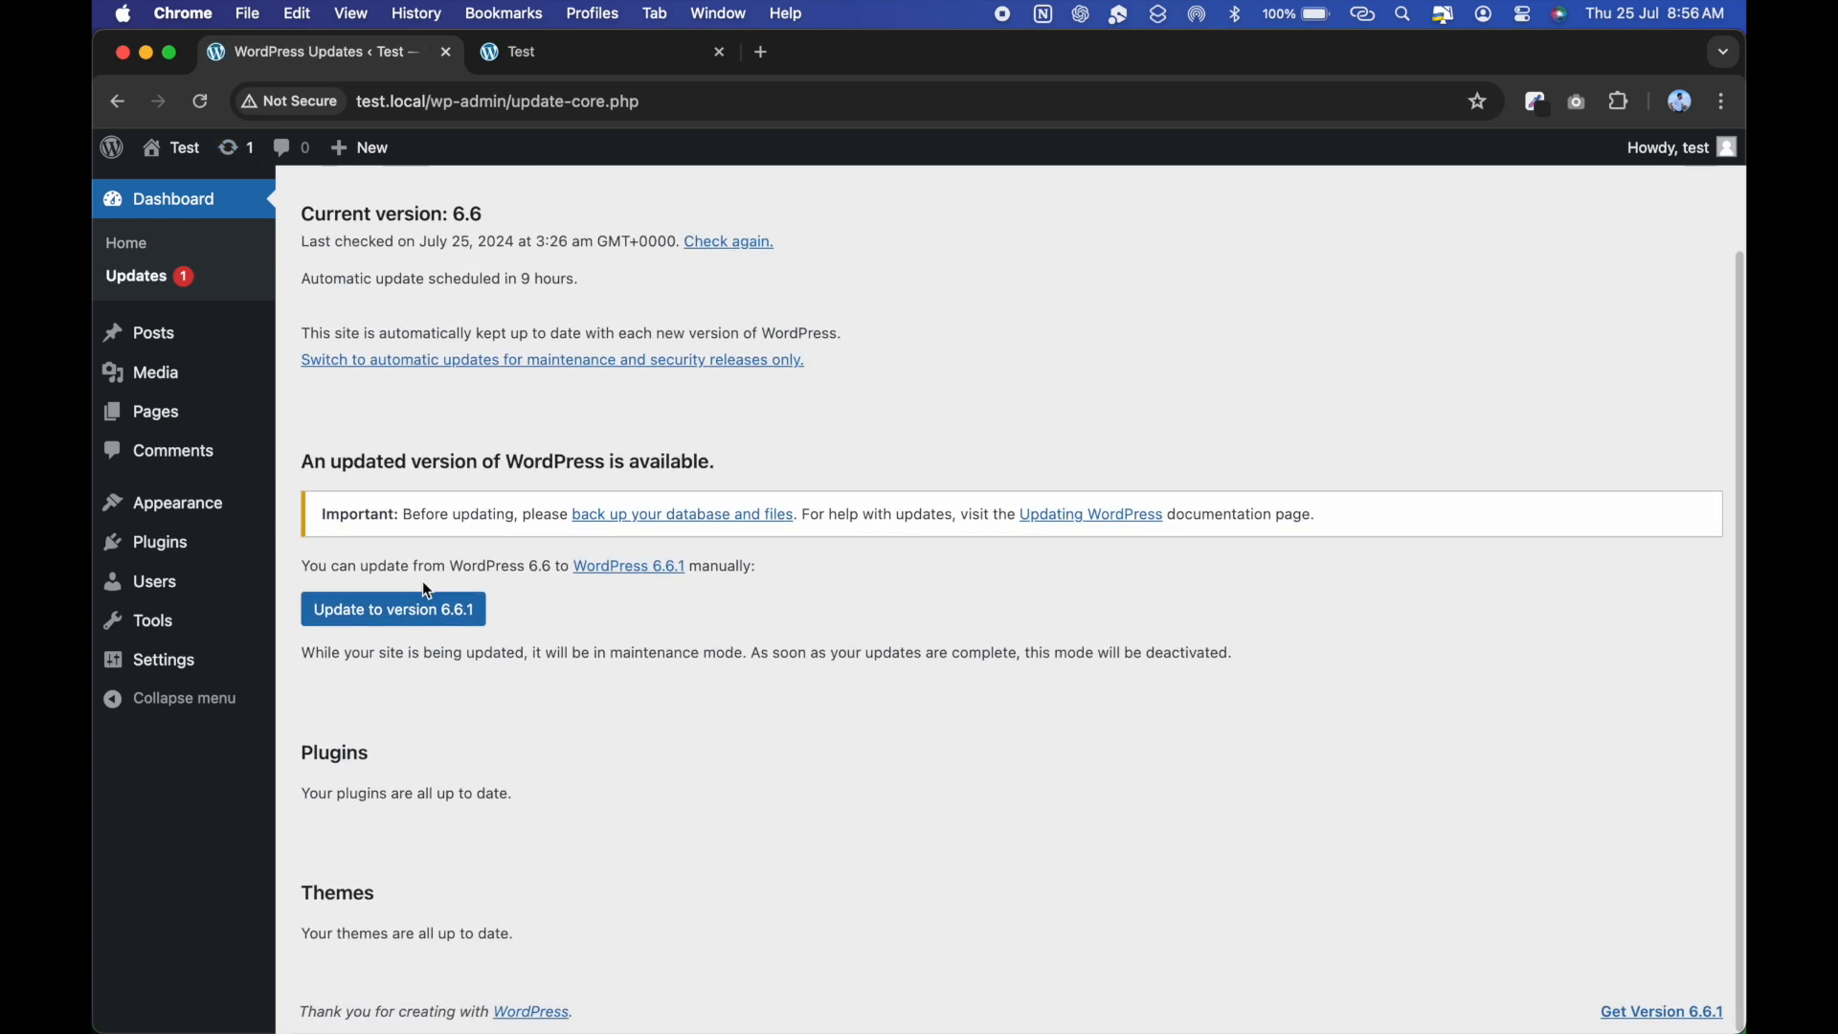
pyautogui.scroll(3, 427, 589)
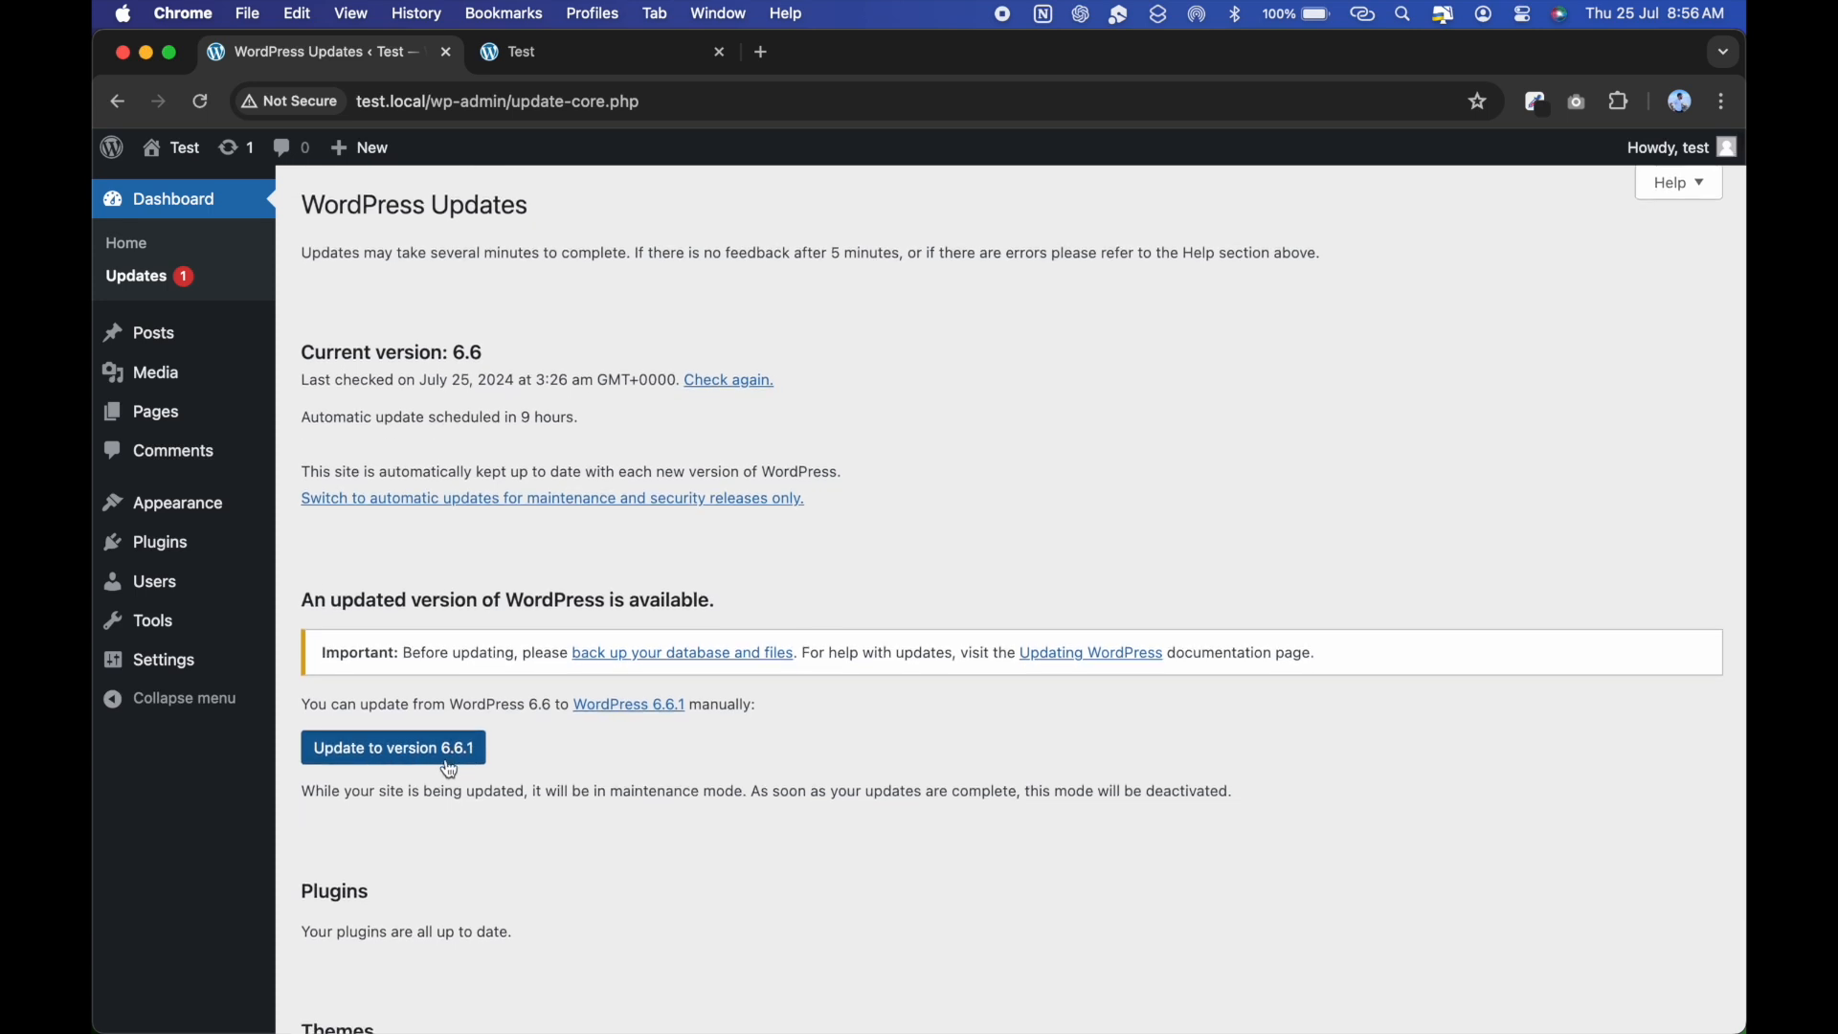
pyautogui.scroll(-3, 519, 737)
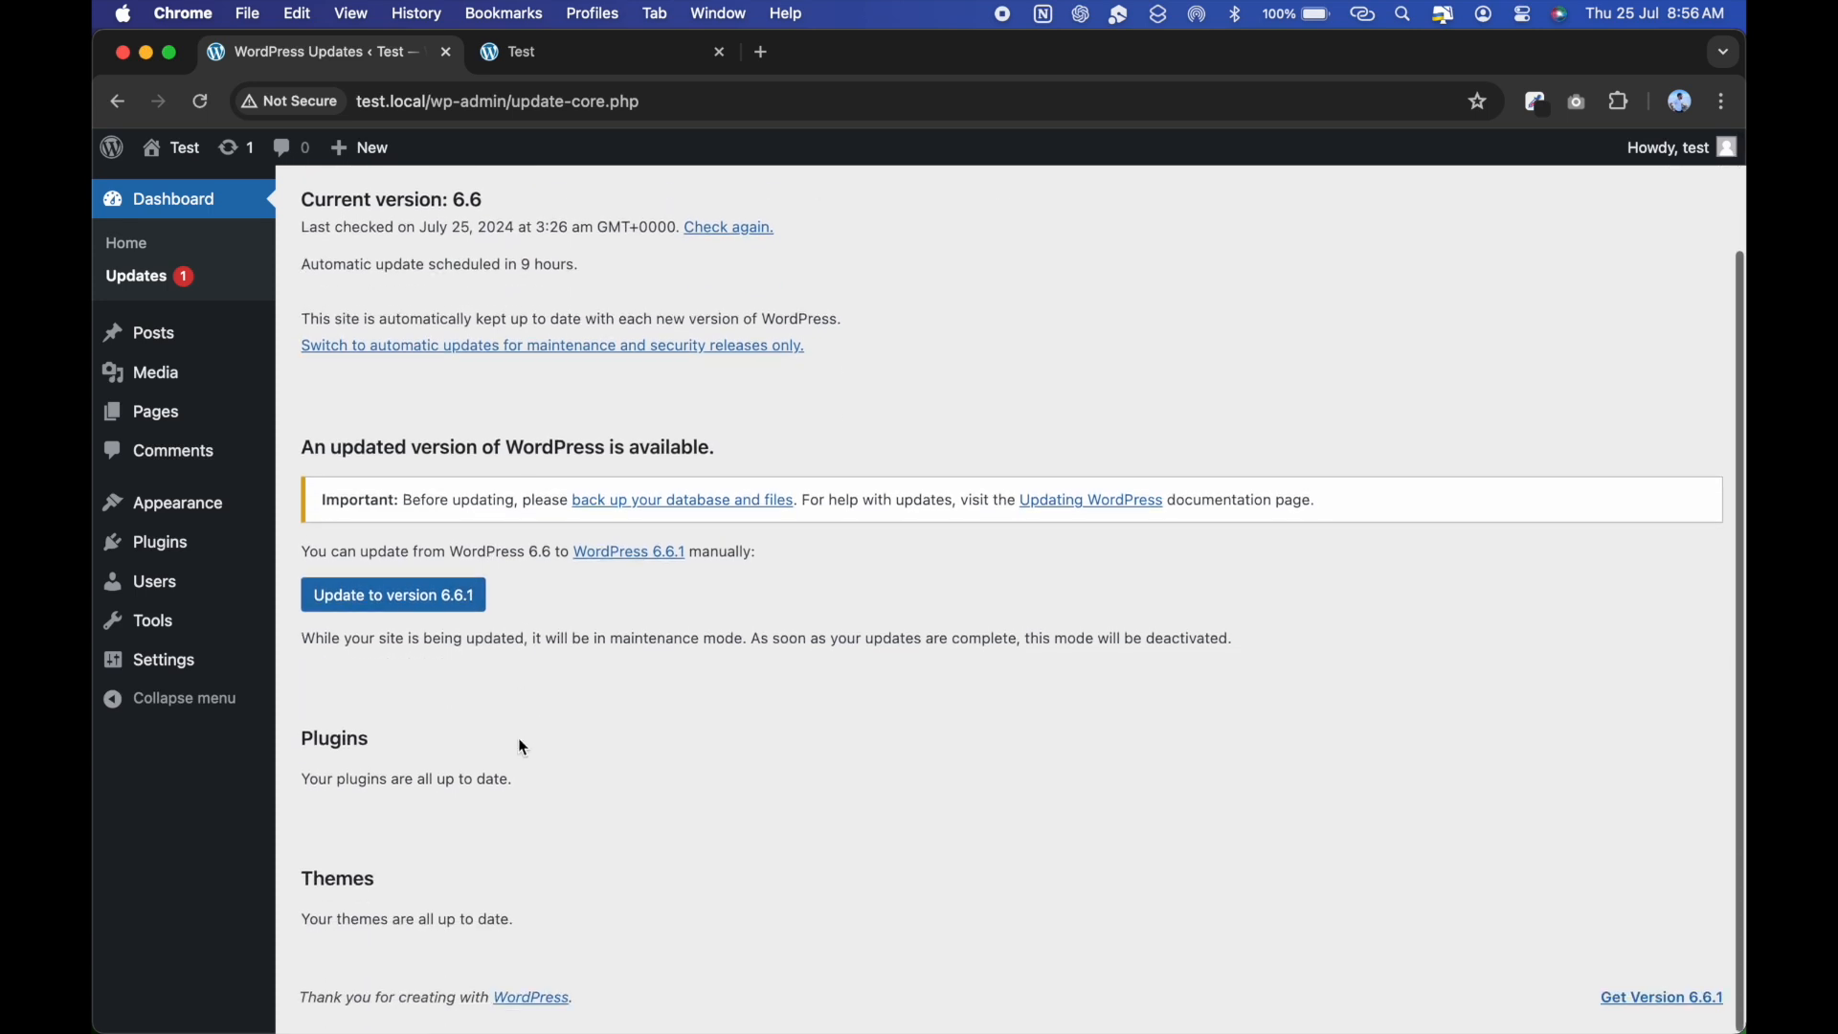
pyautogui.scroll(3, 510, 881)
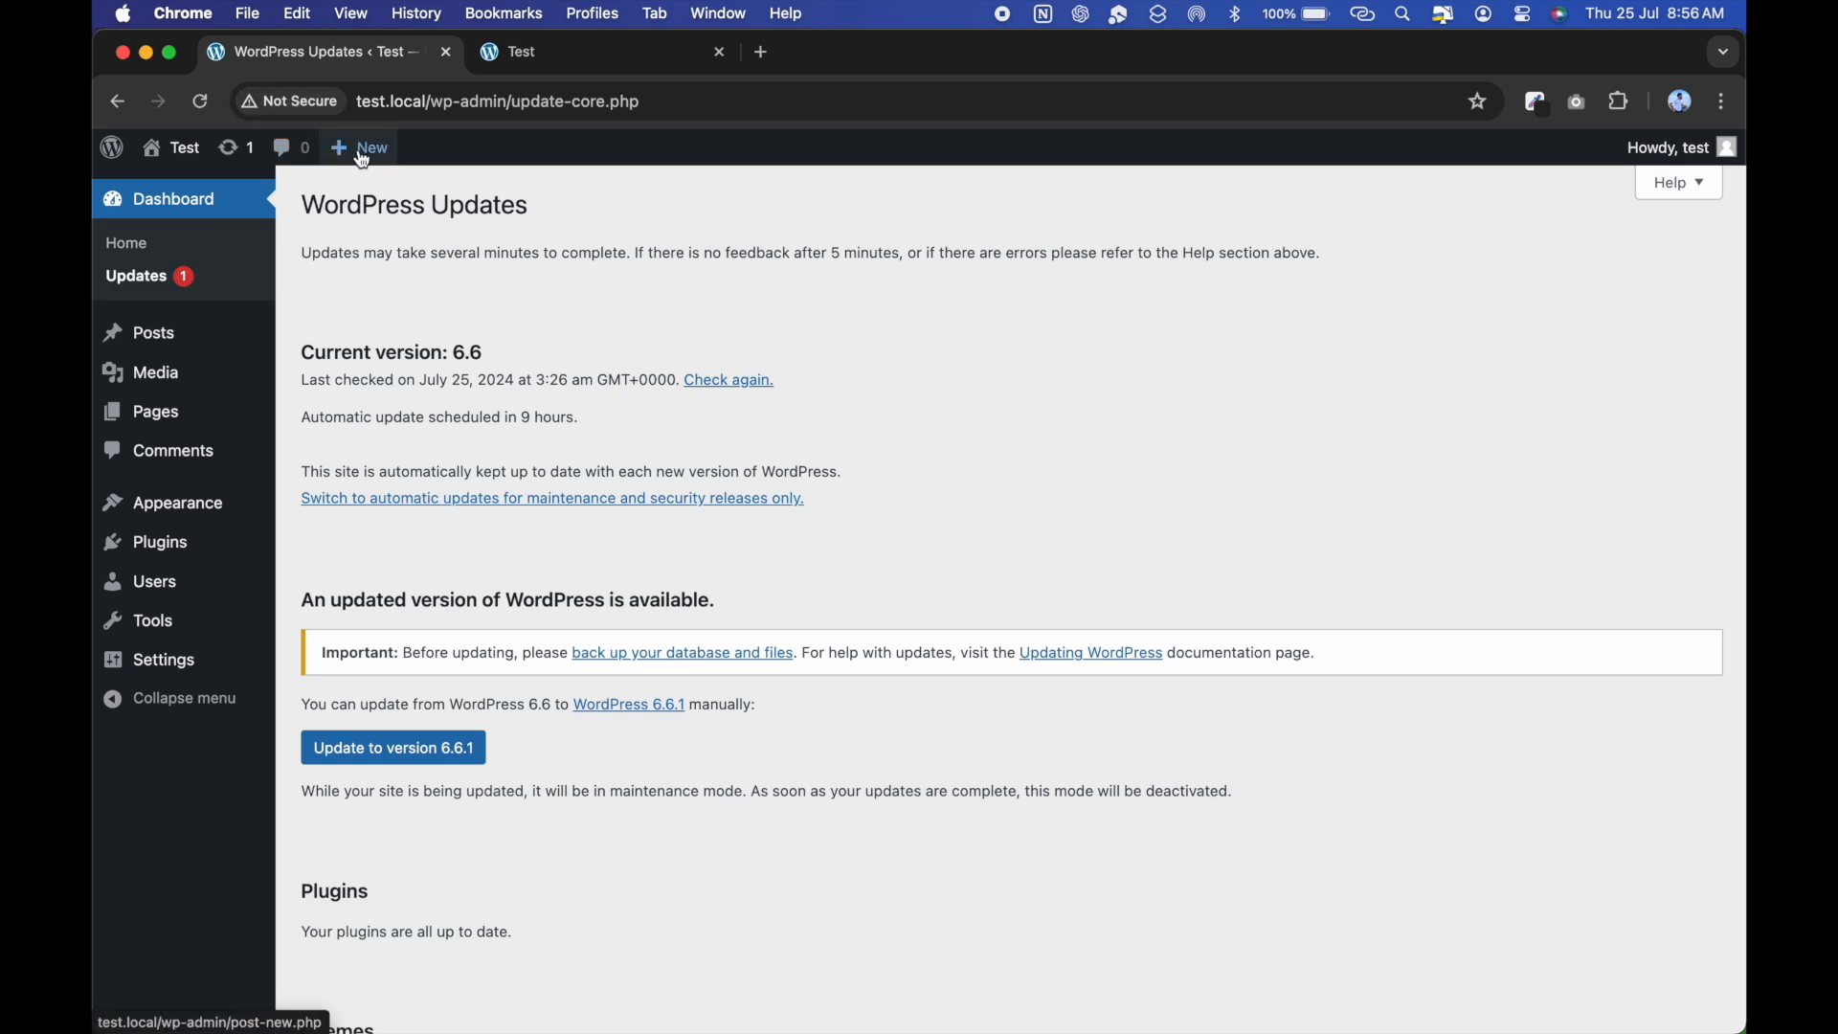
# Open the logged-in user's Profile page via Howdy, test > Edit Profile.
pyautogui.moveTo(364, 160)
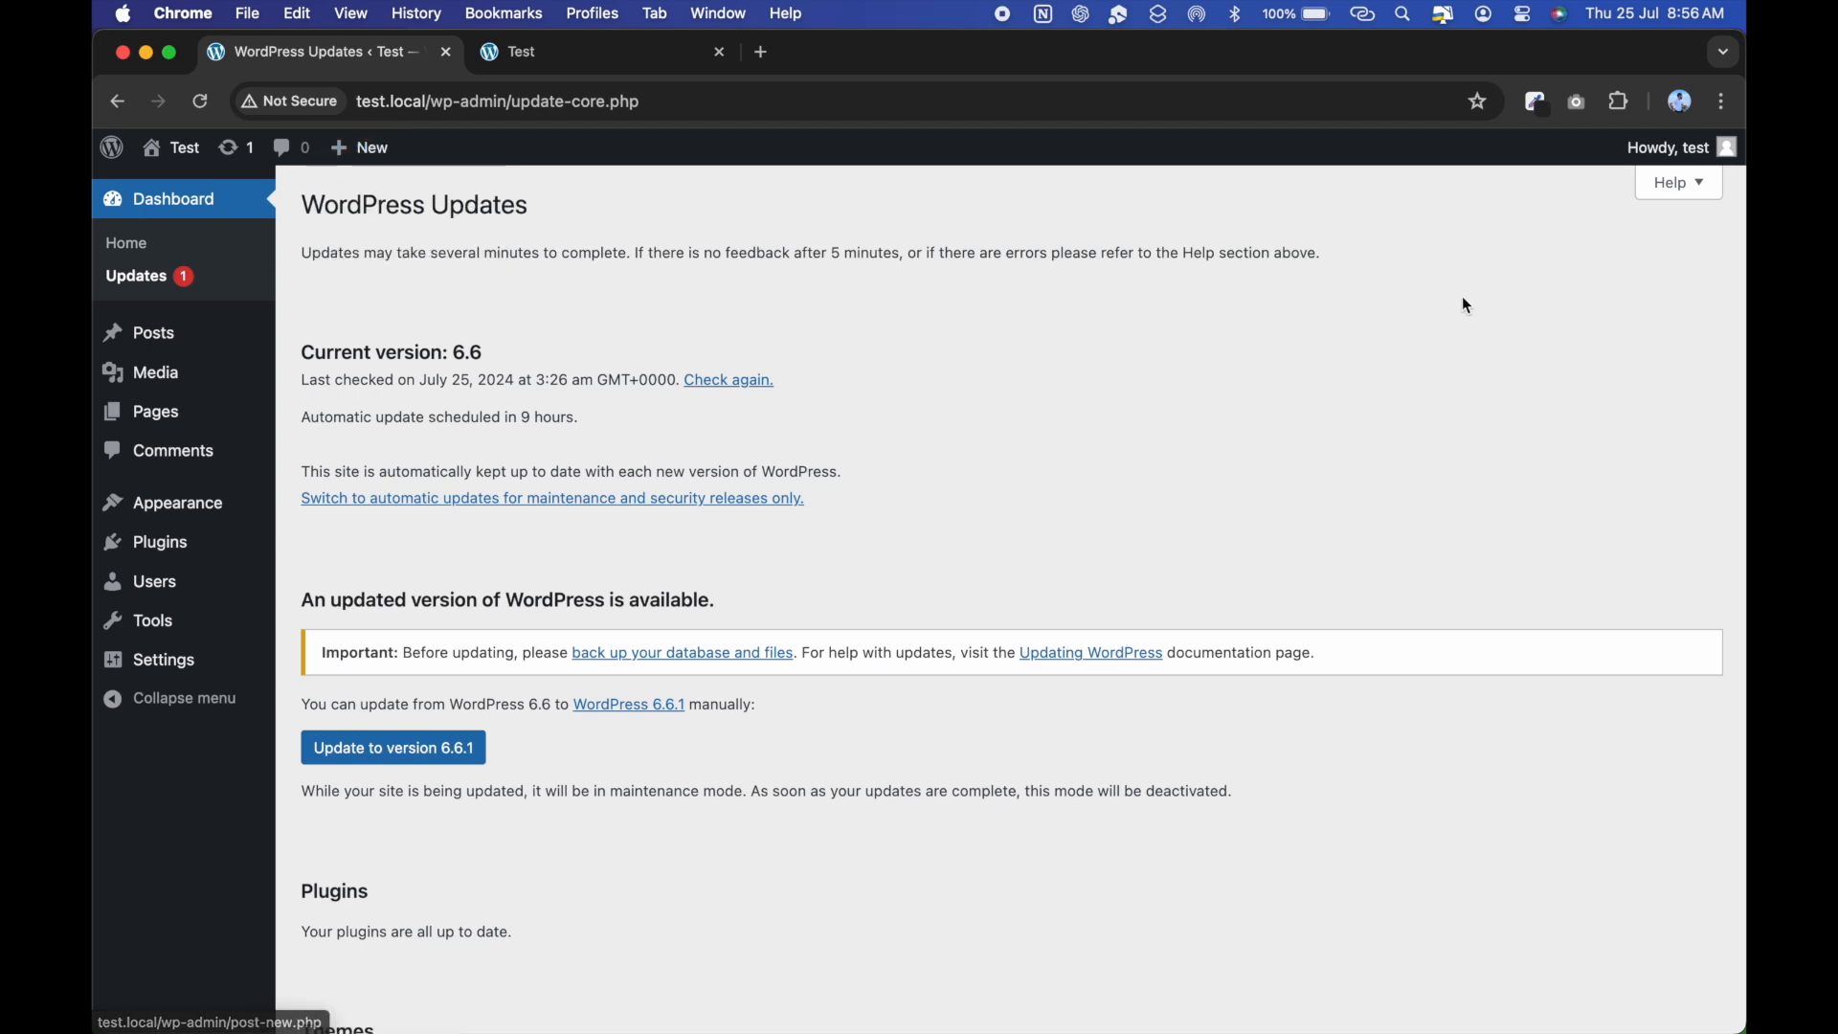
pyautogui.moveTo(1695, 150)
pyautogui.click(1591, 223)
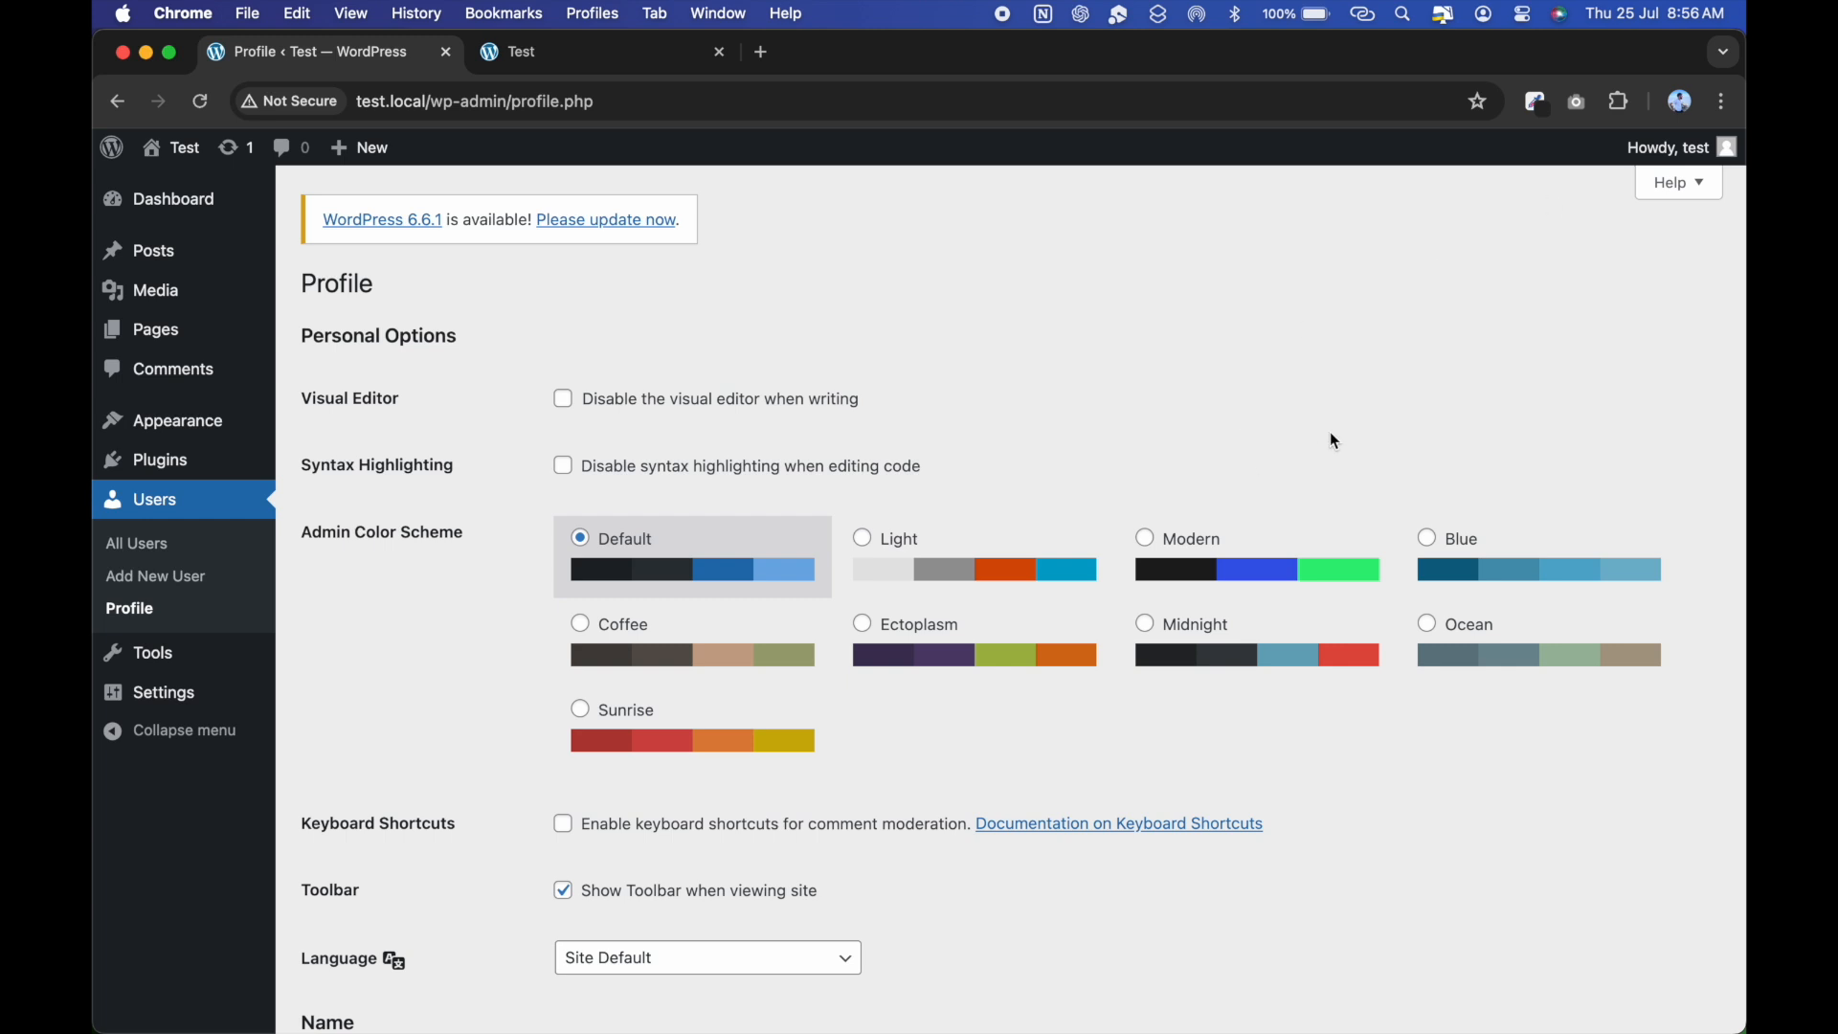
pyautogui.scroll(-3, 791, 387)
pyautogui.scroll(3, 791, 387)
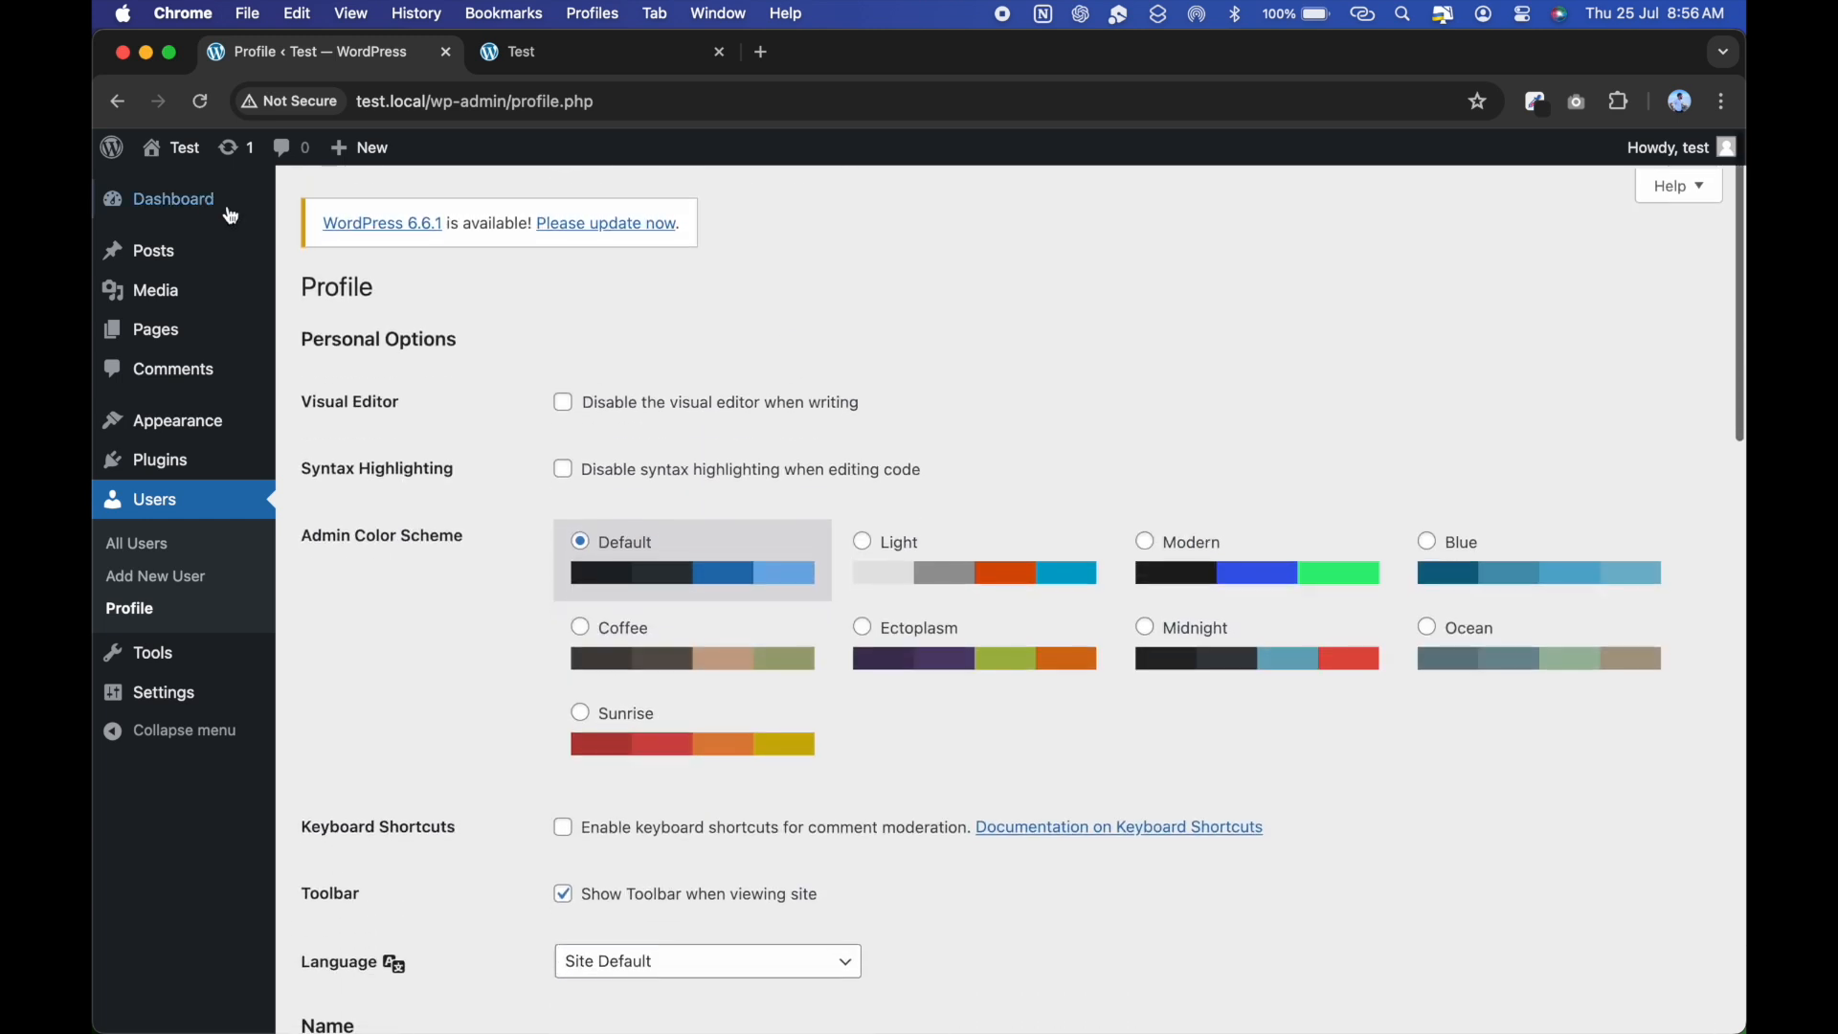
# Return to the Dashboard and scroll through its widgets.
pyautogui.moveTo(182, 204)
pyautogui.click(182, 204)
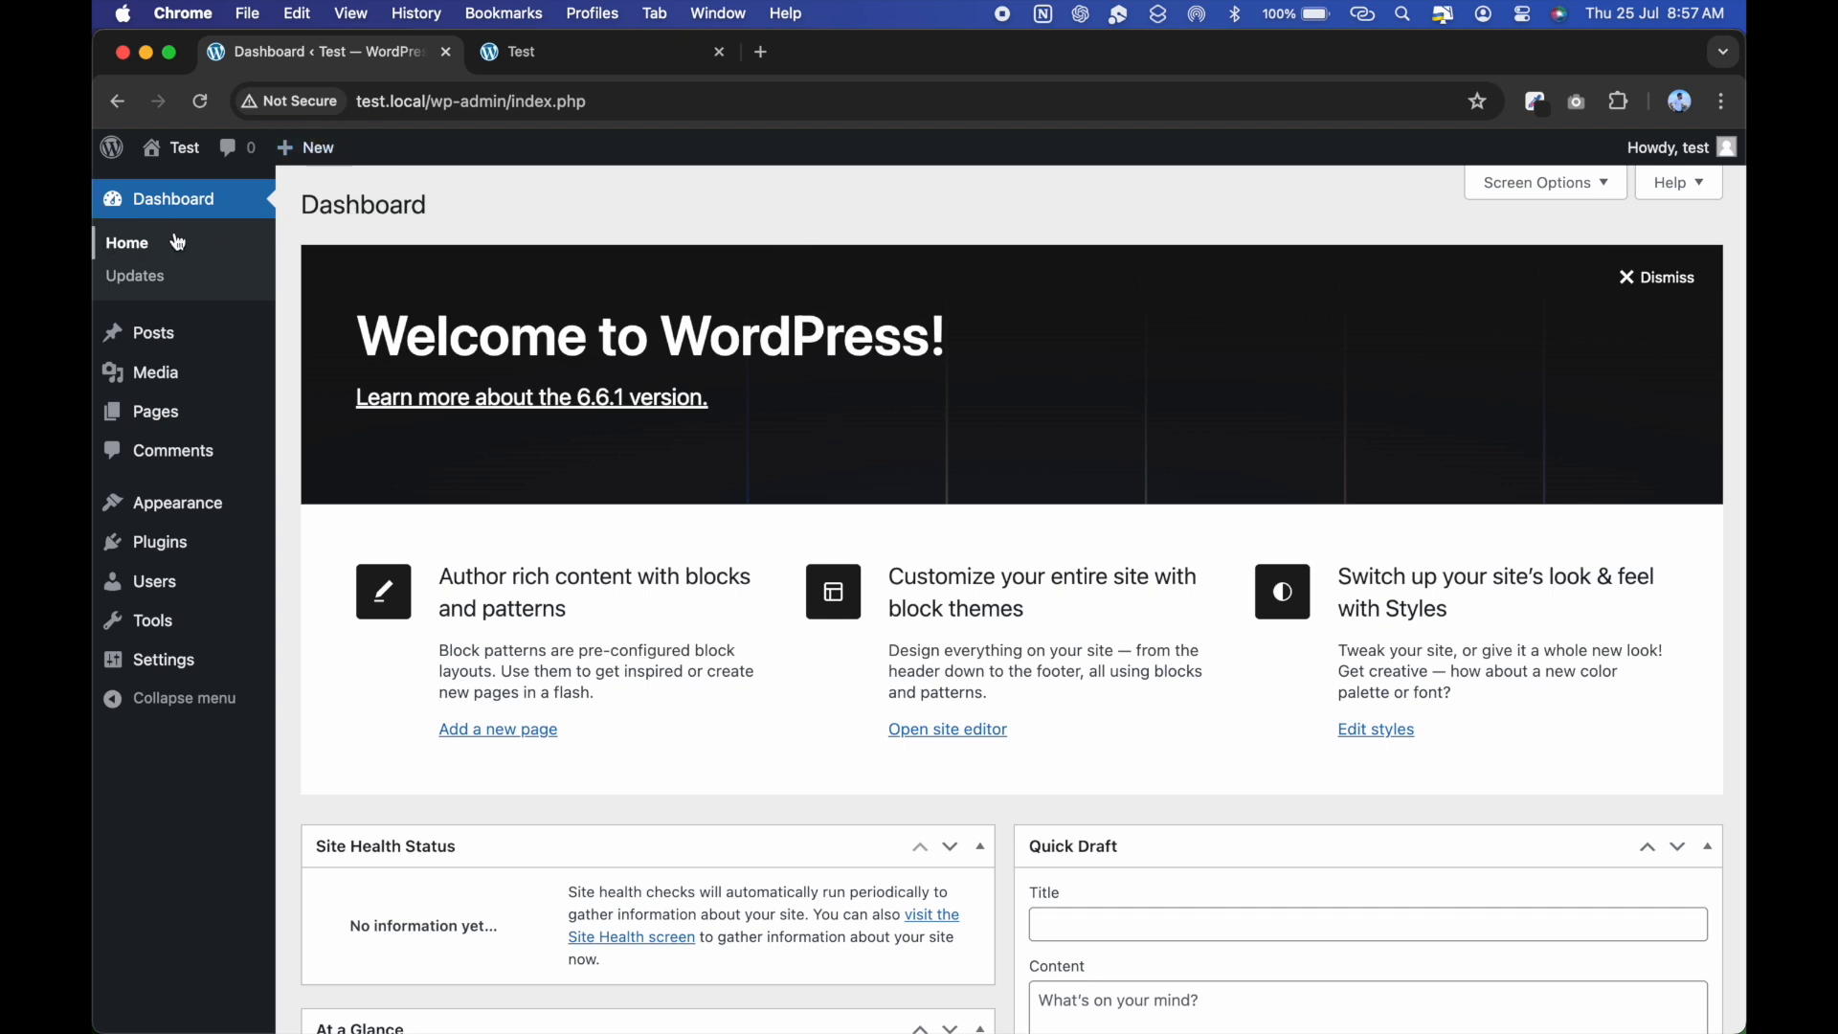
pyautogui.scroll(-4, 1248, 320)
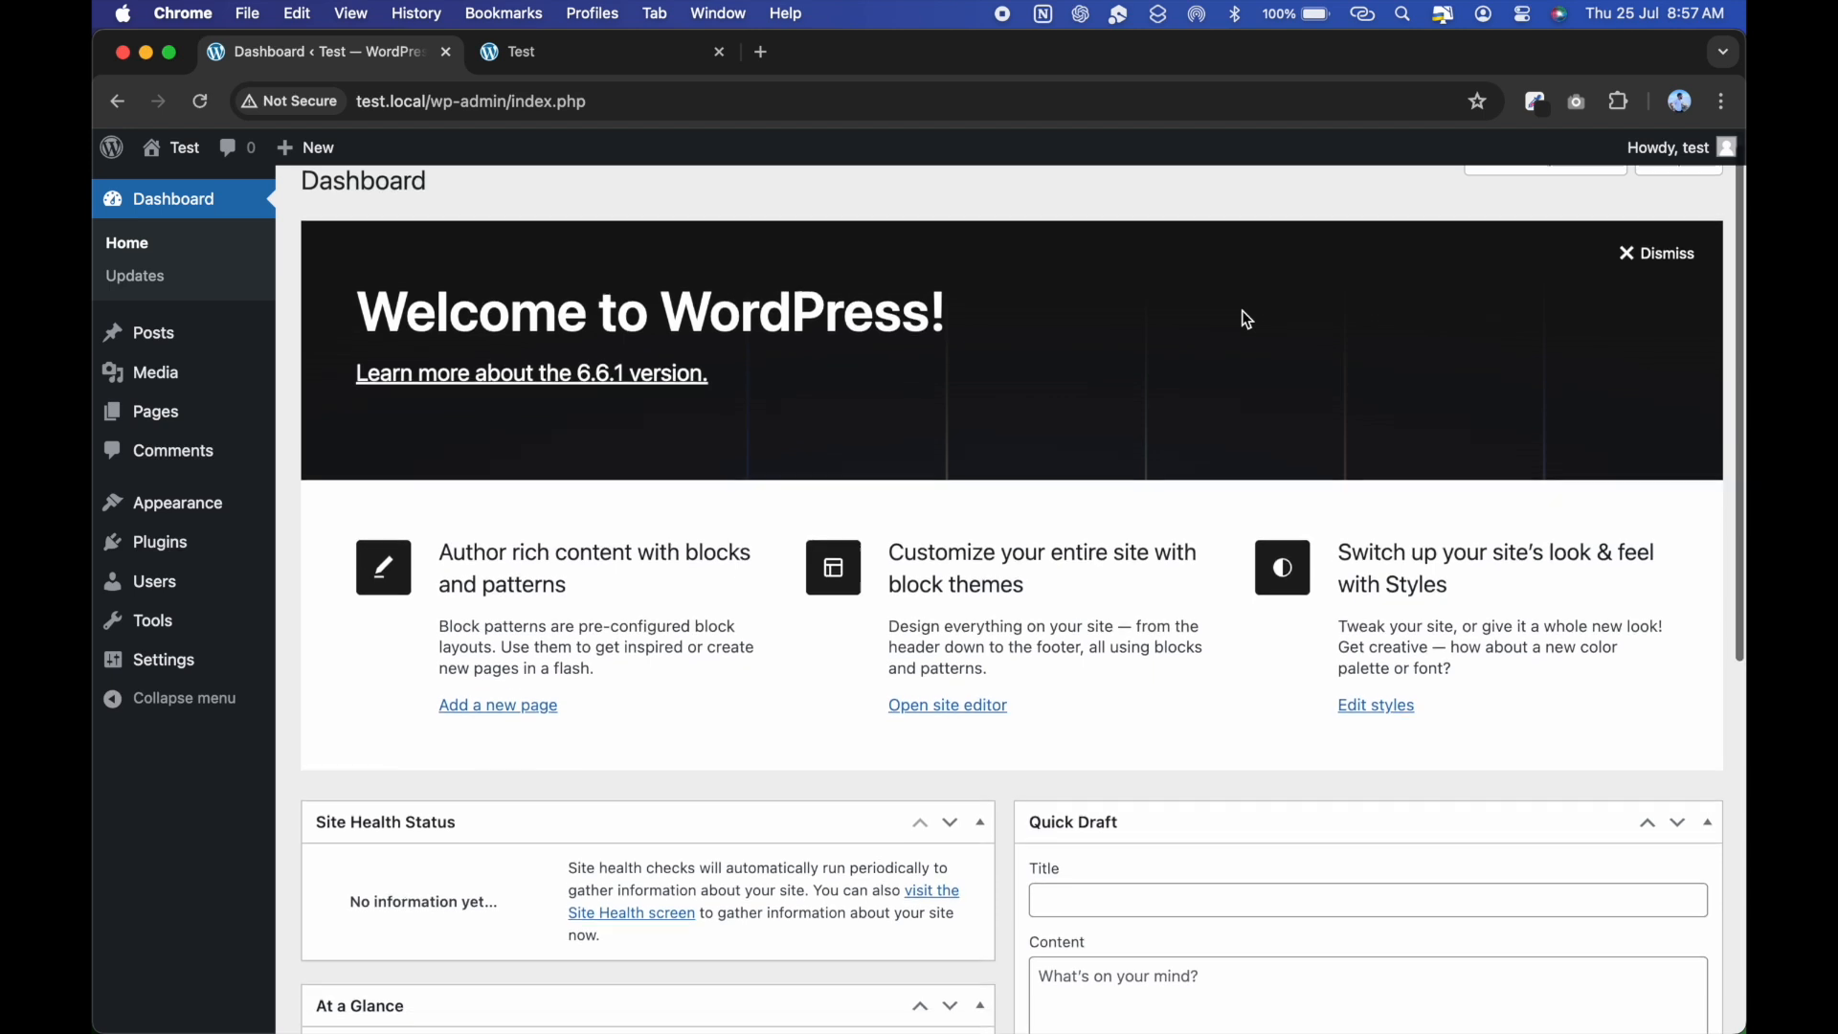
pyautogui.scroll(-1, 1108, 736)
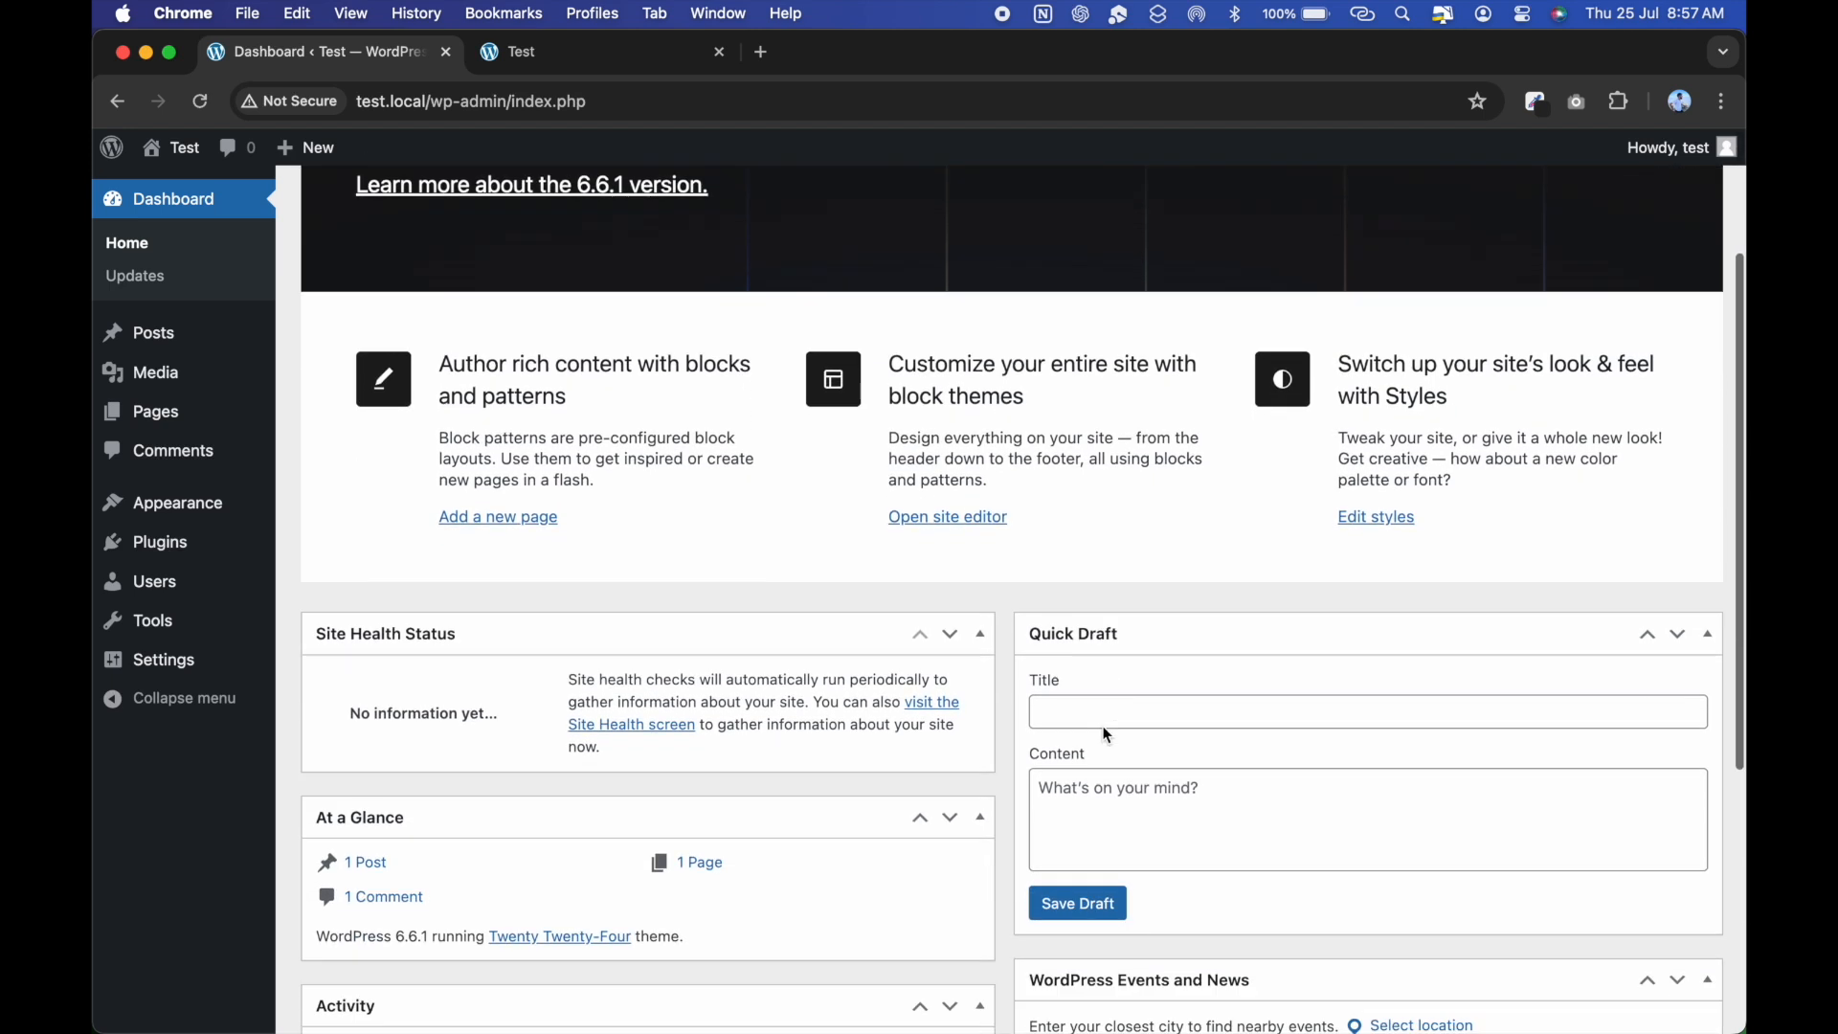
pyautogui.scroll(-1, 1072, 851)
pyautogui.scroll(3, 534, 851)
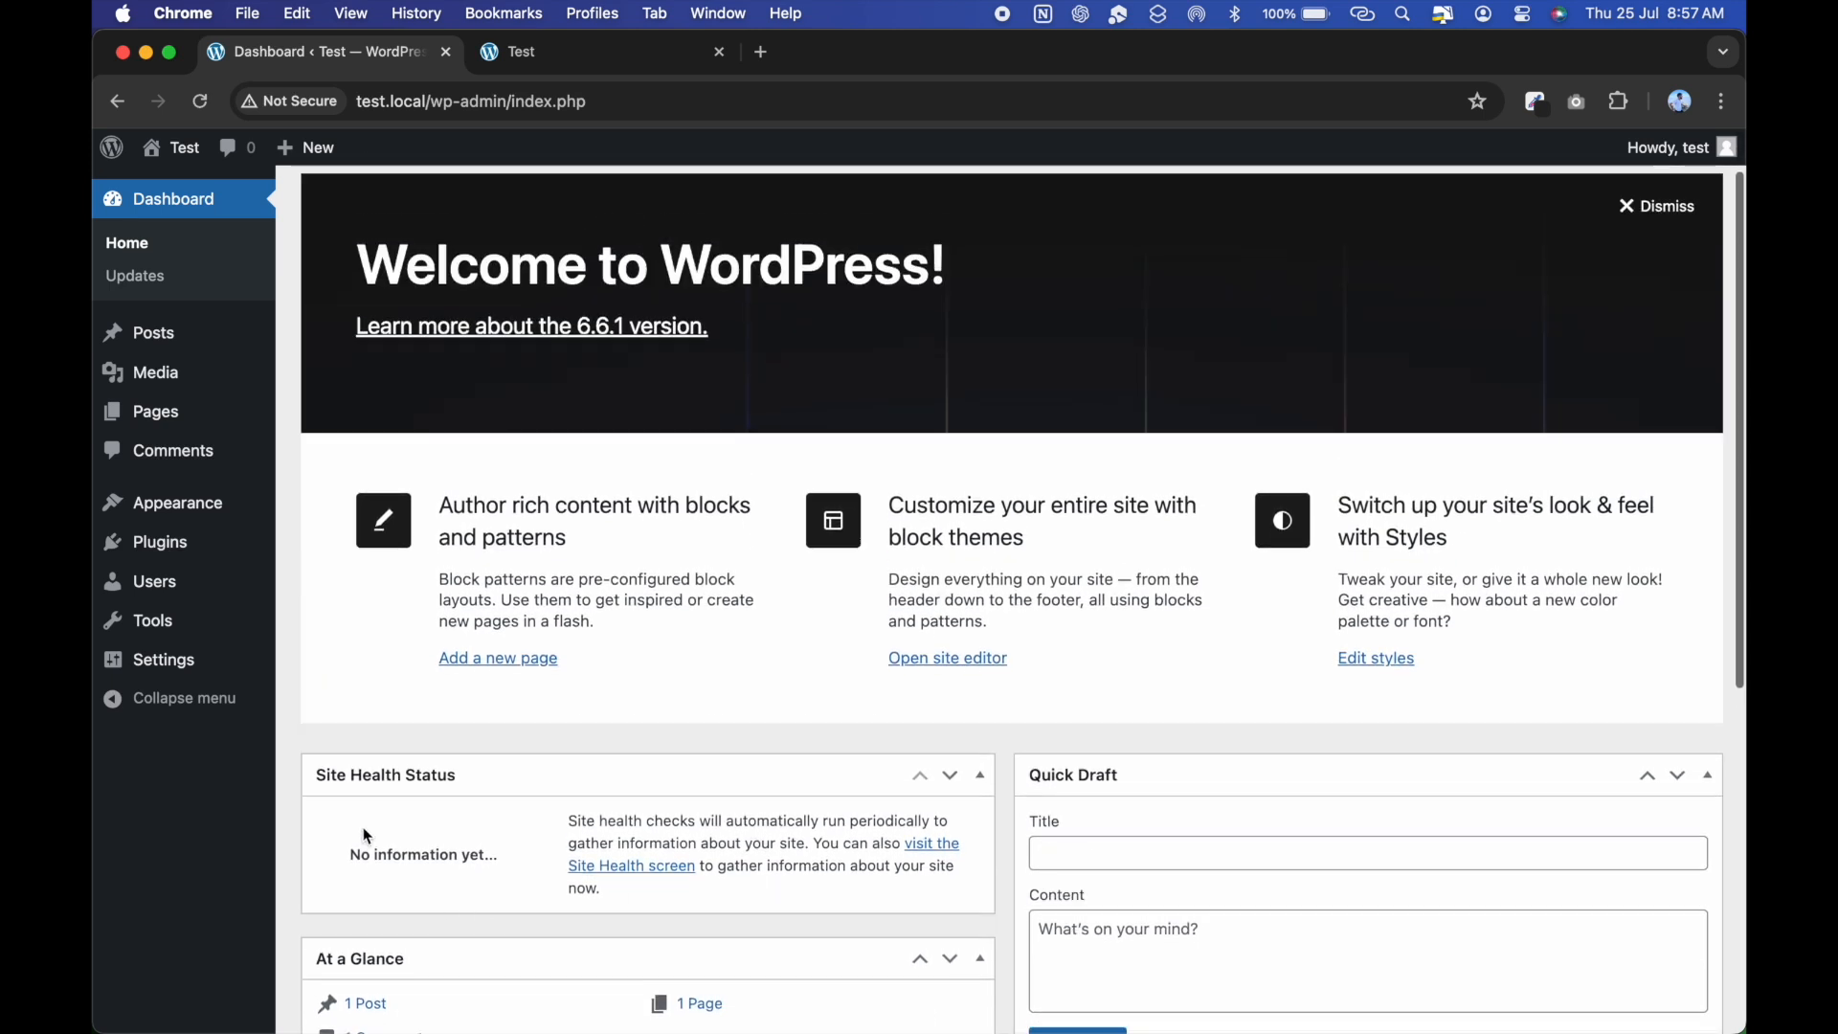
pyautogui.scroll(-8, 533, 852)
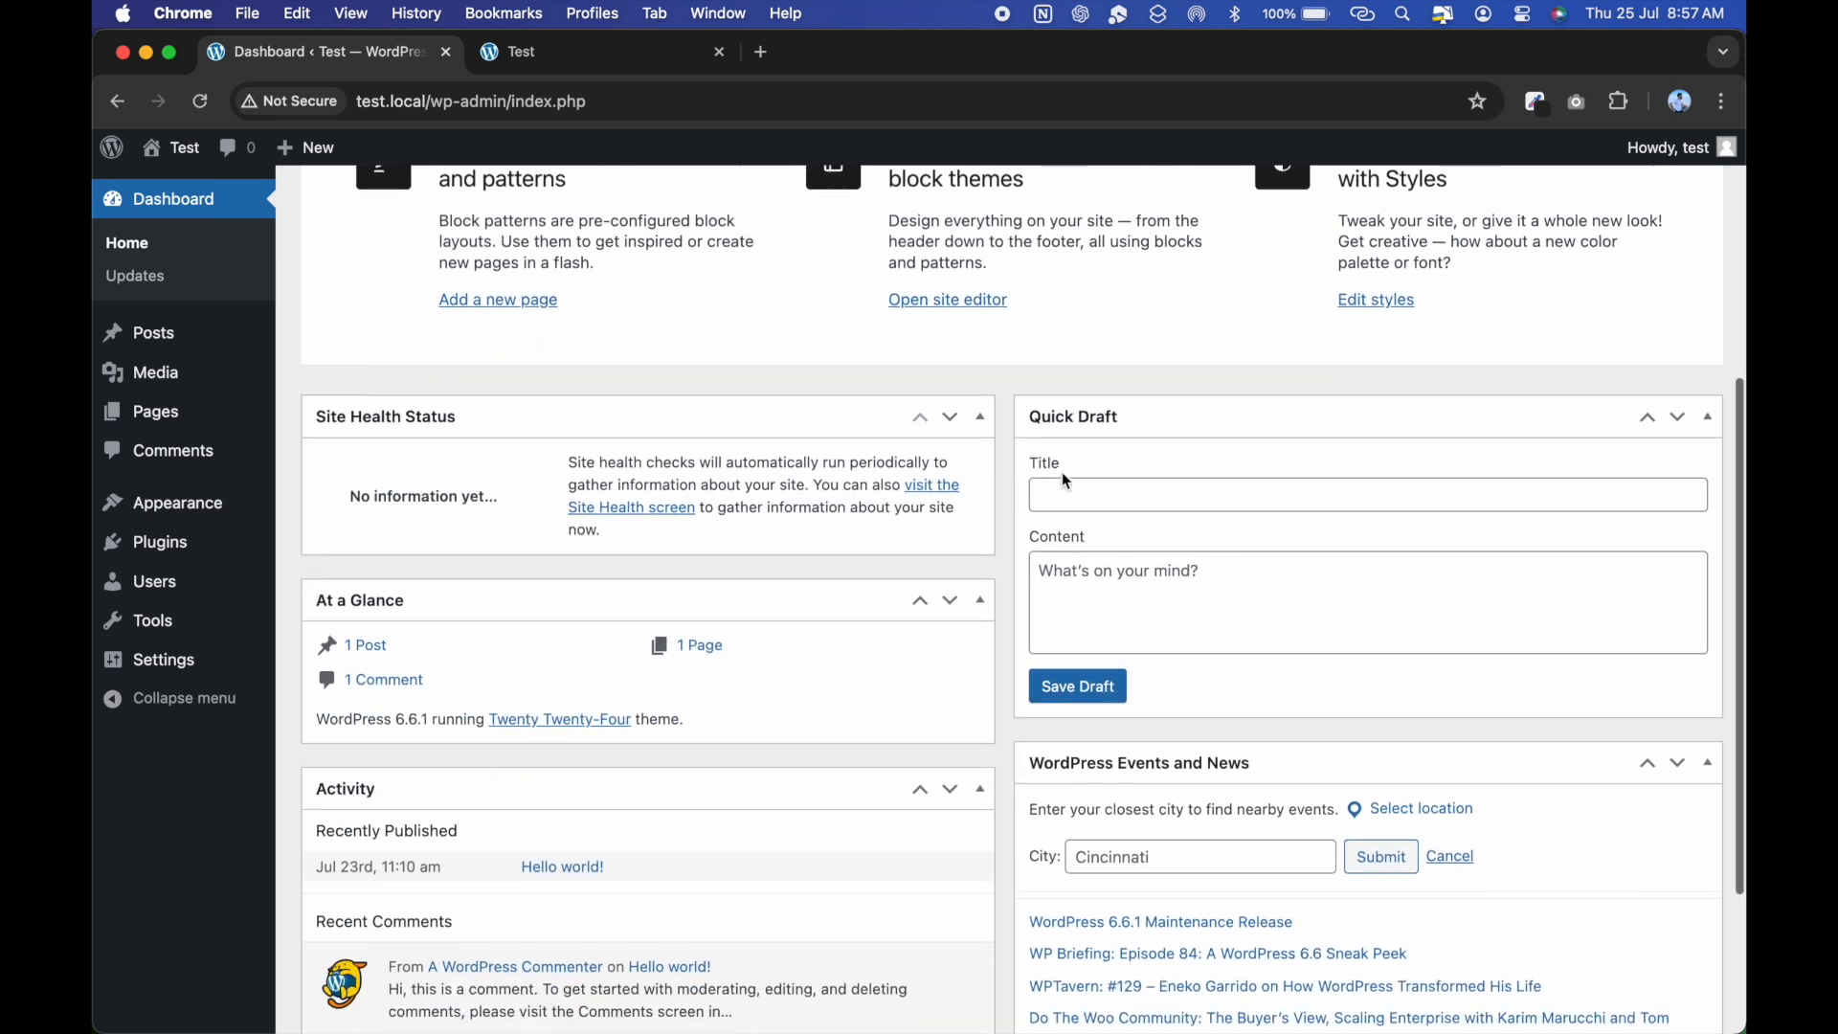
pyautogui.scroll(-1, 1255, 653)
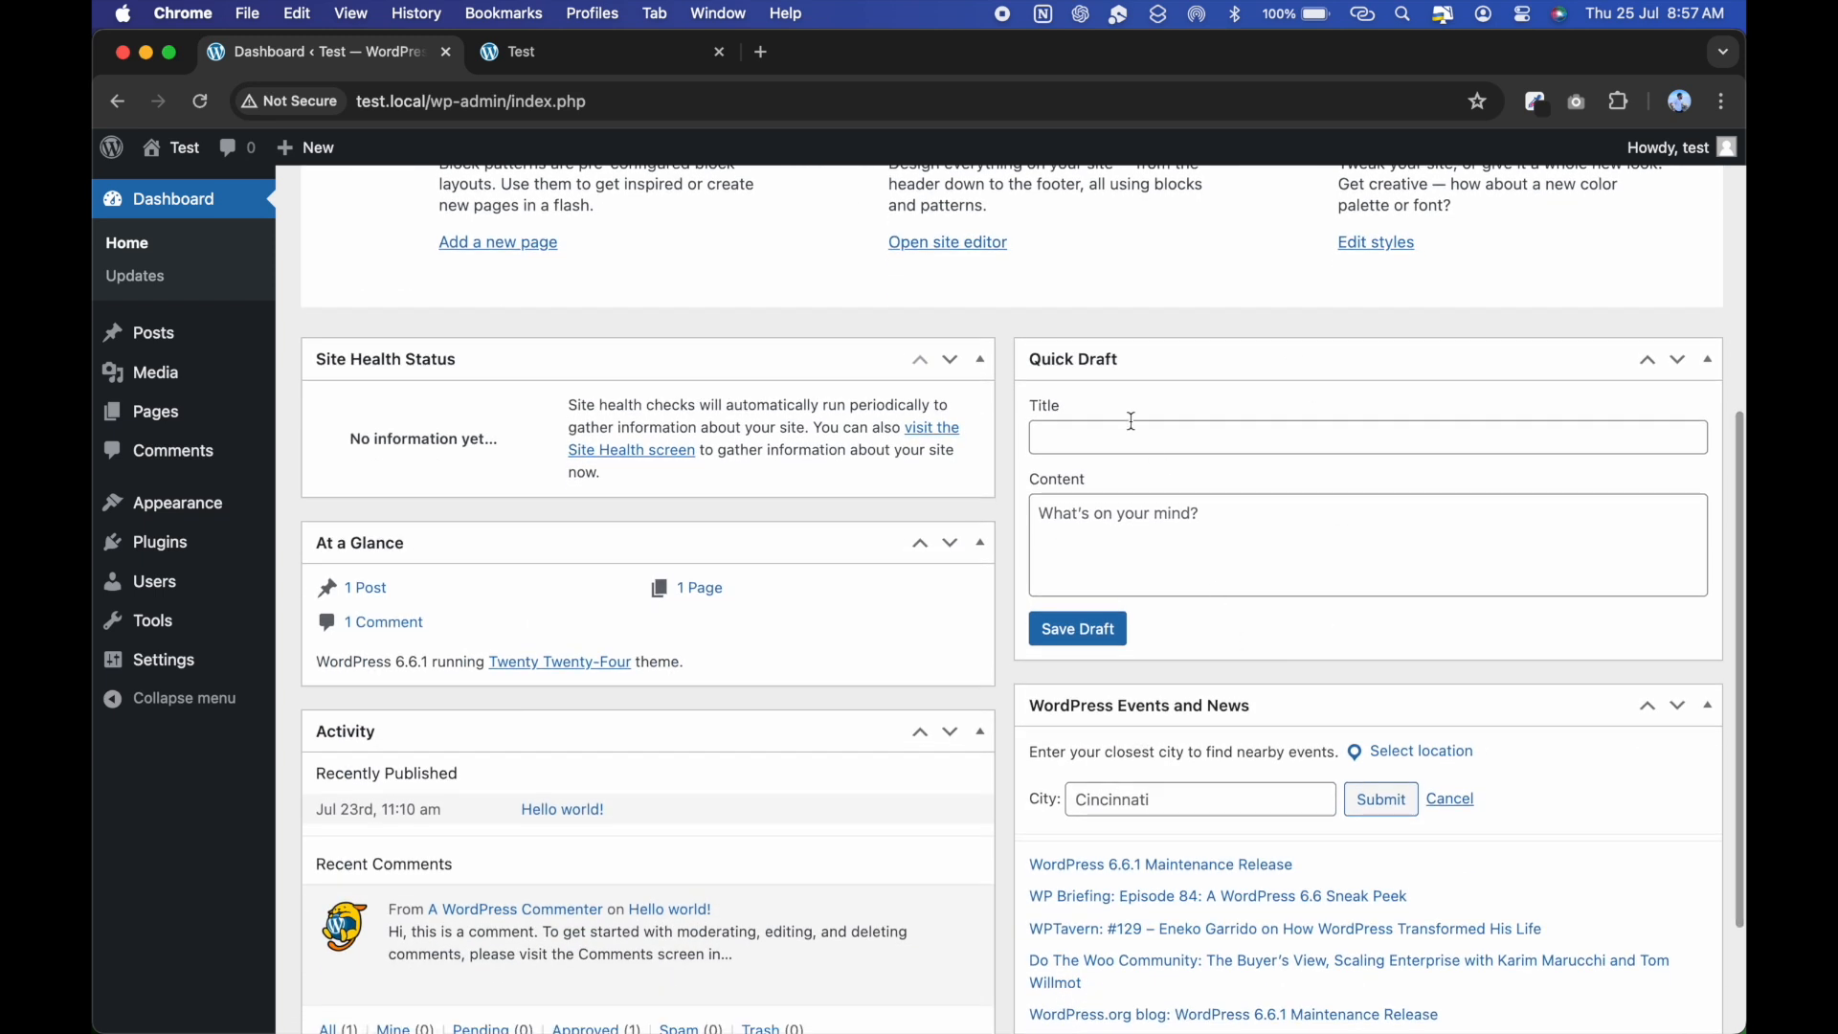
pyautogui.scroll(-1, 1255, 653)
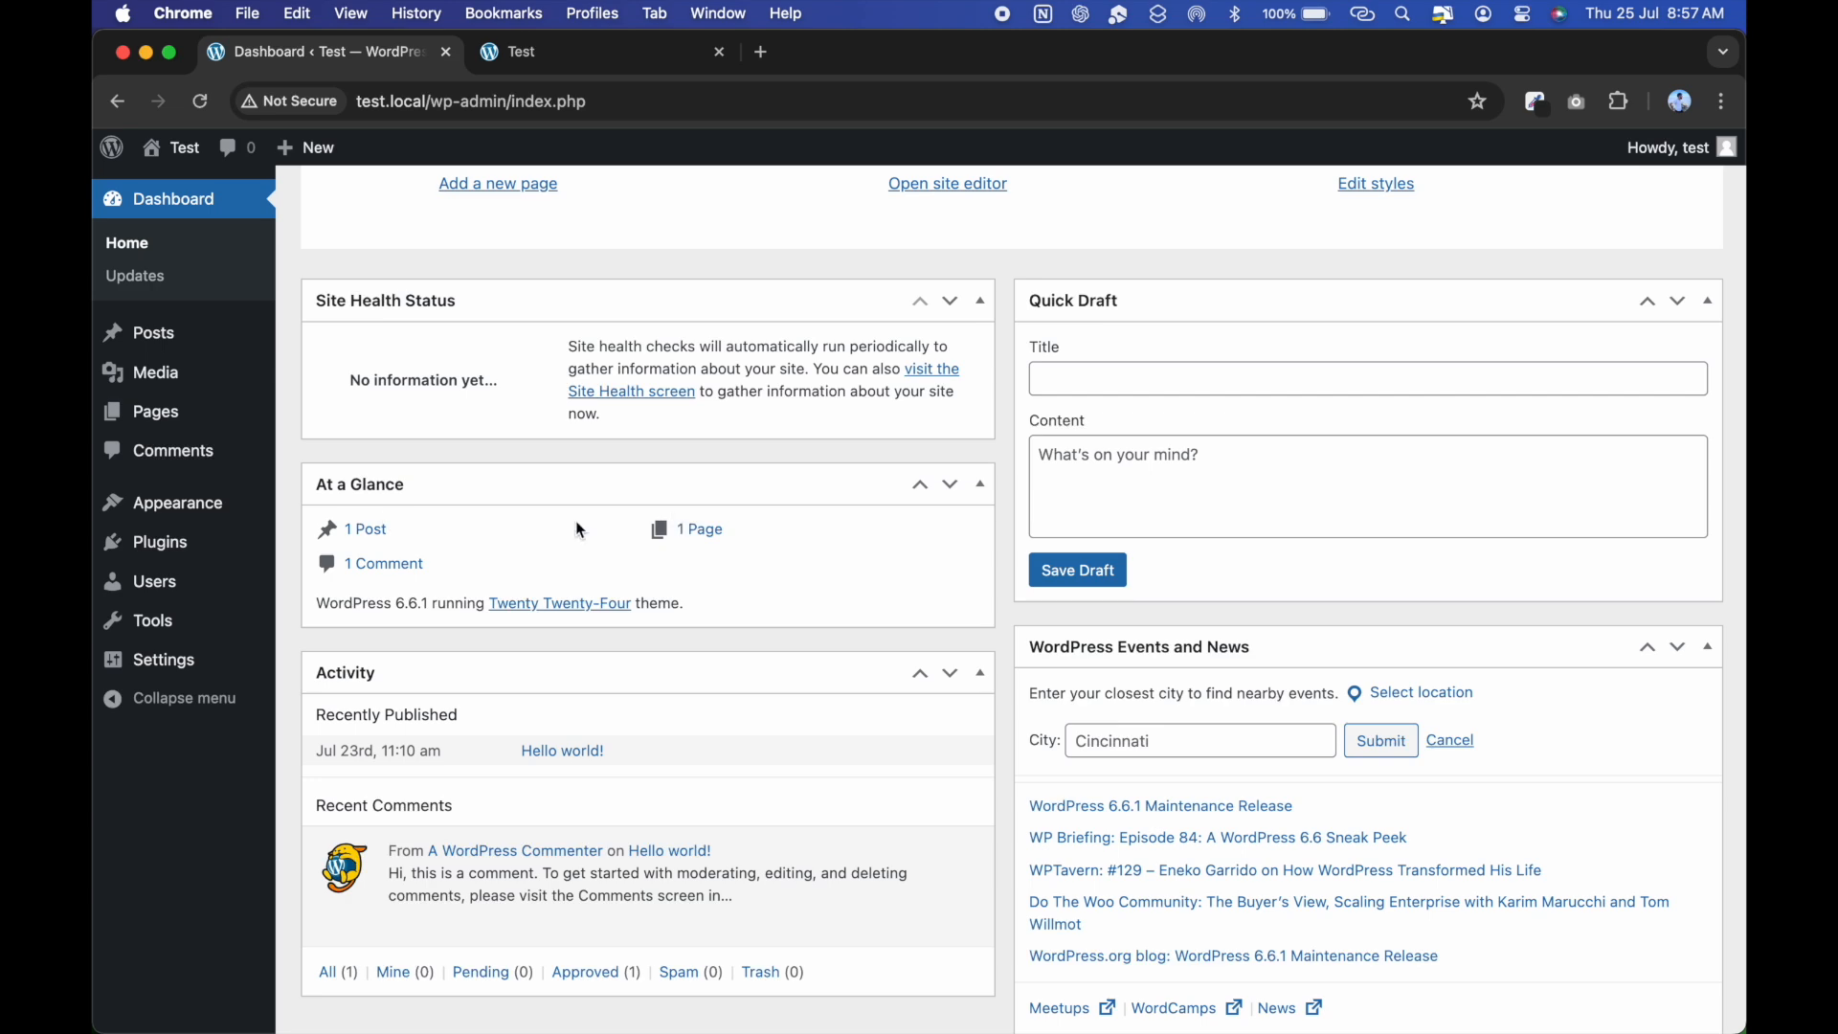
pyautogui.scroll(-3, 525, 514)
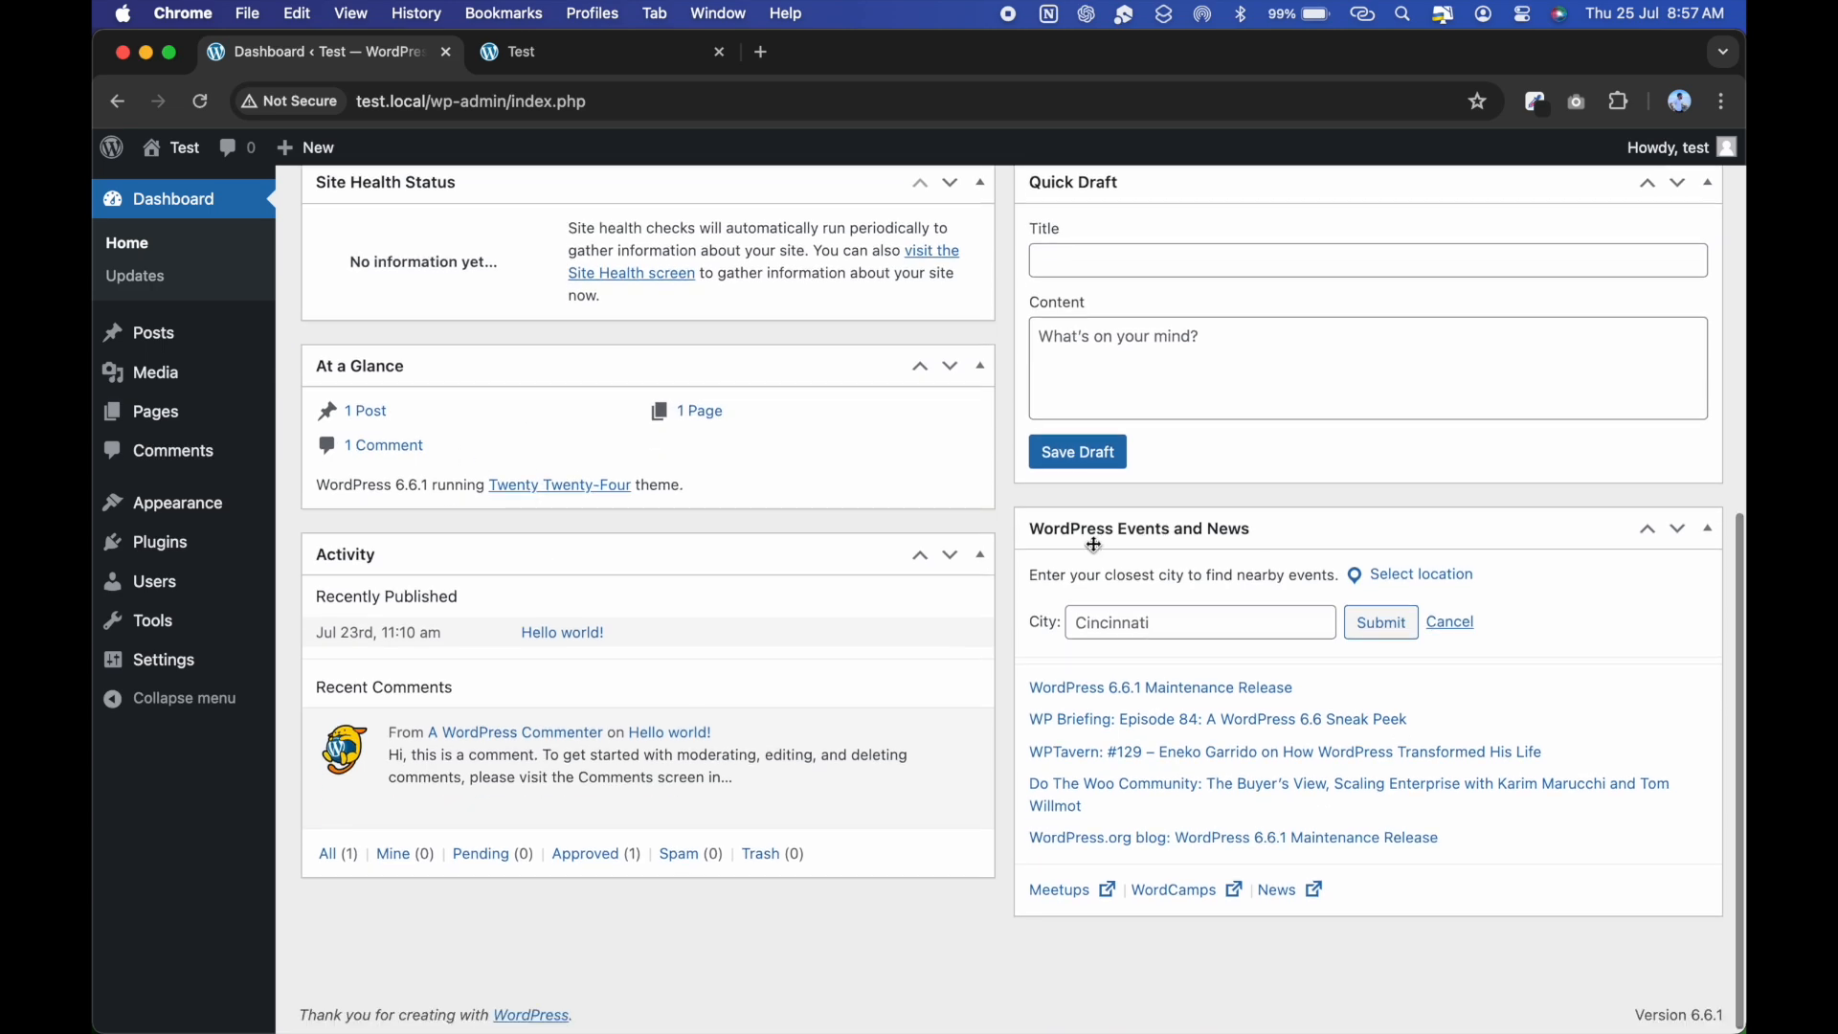
pyautogui.scroll(5, 1407, 512)
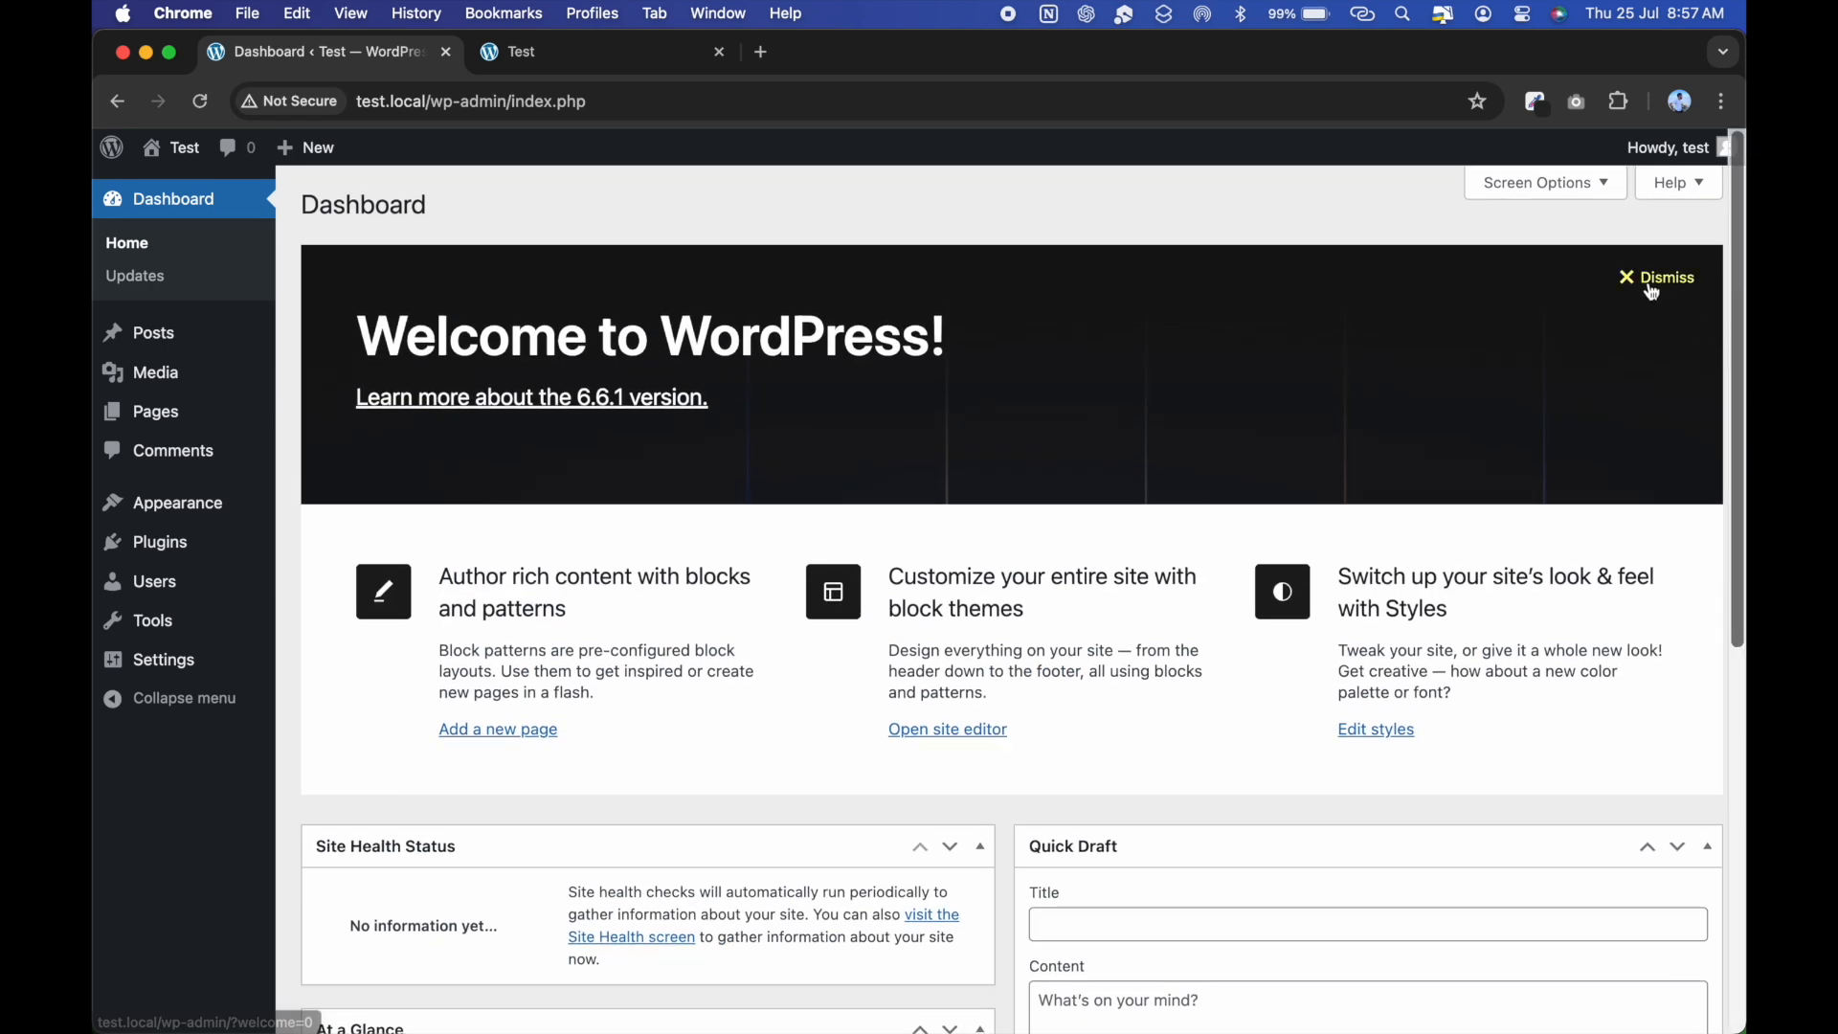
# Dismiss the Welcome panel and leave Welcome unchecked in Screen Options.
pyautogui.click(1648, 283)
pyautogui.click(1584, 186)
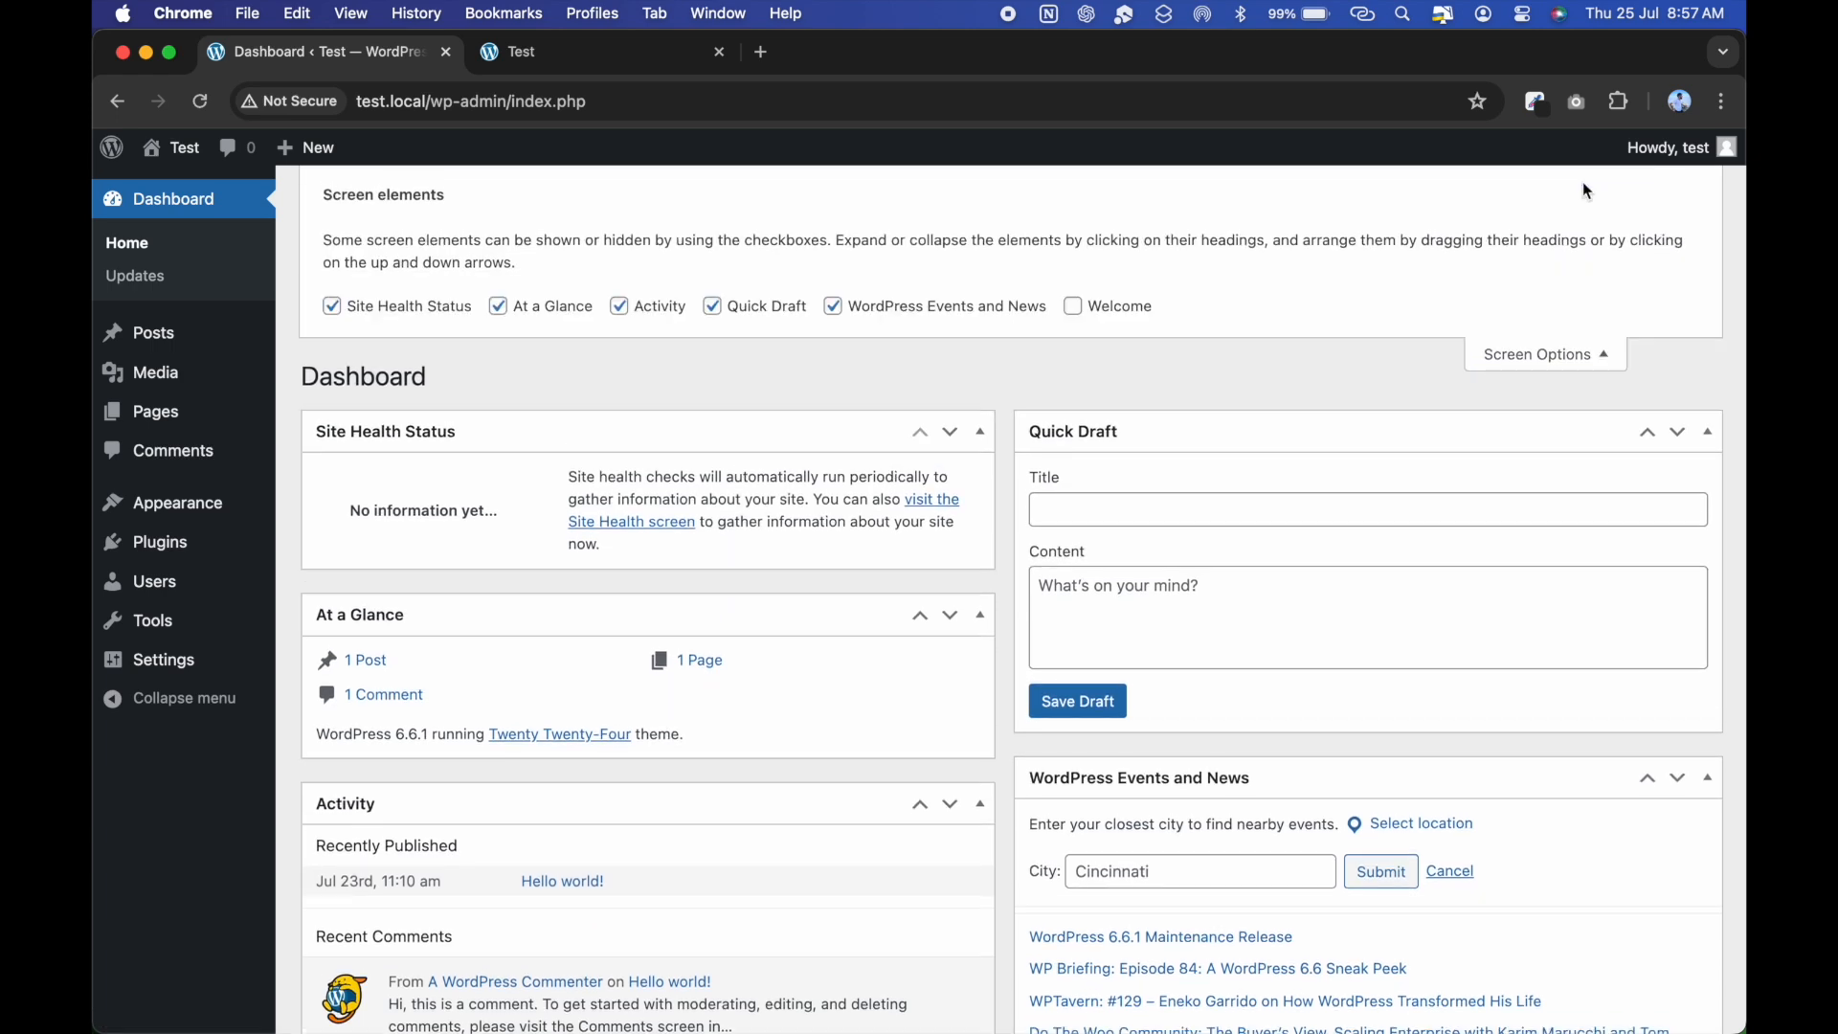
pyautogui.click(1131, 312)
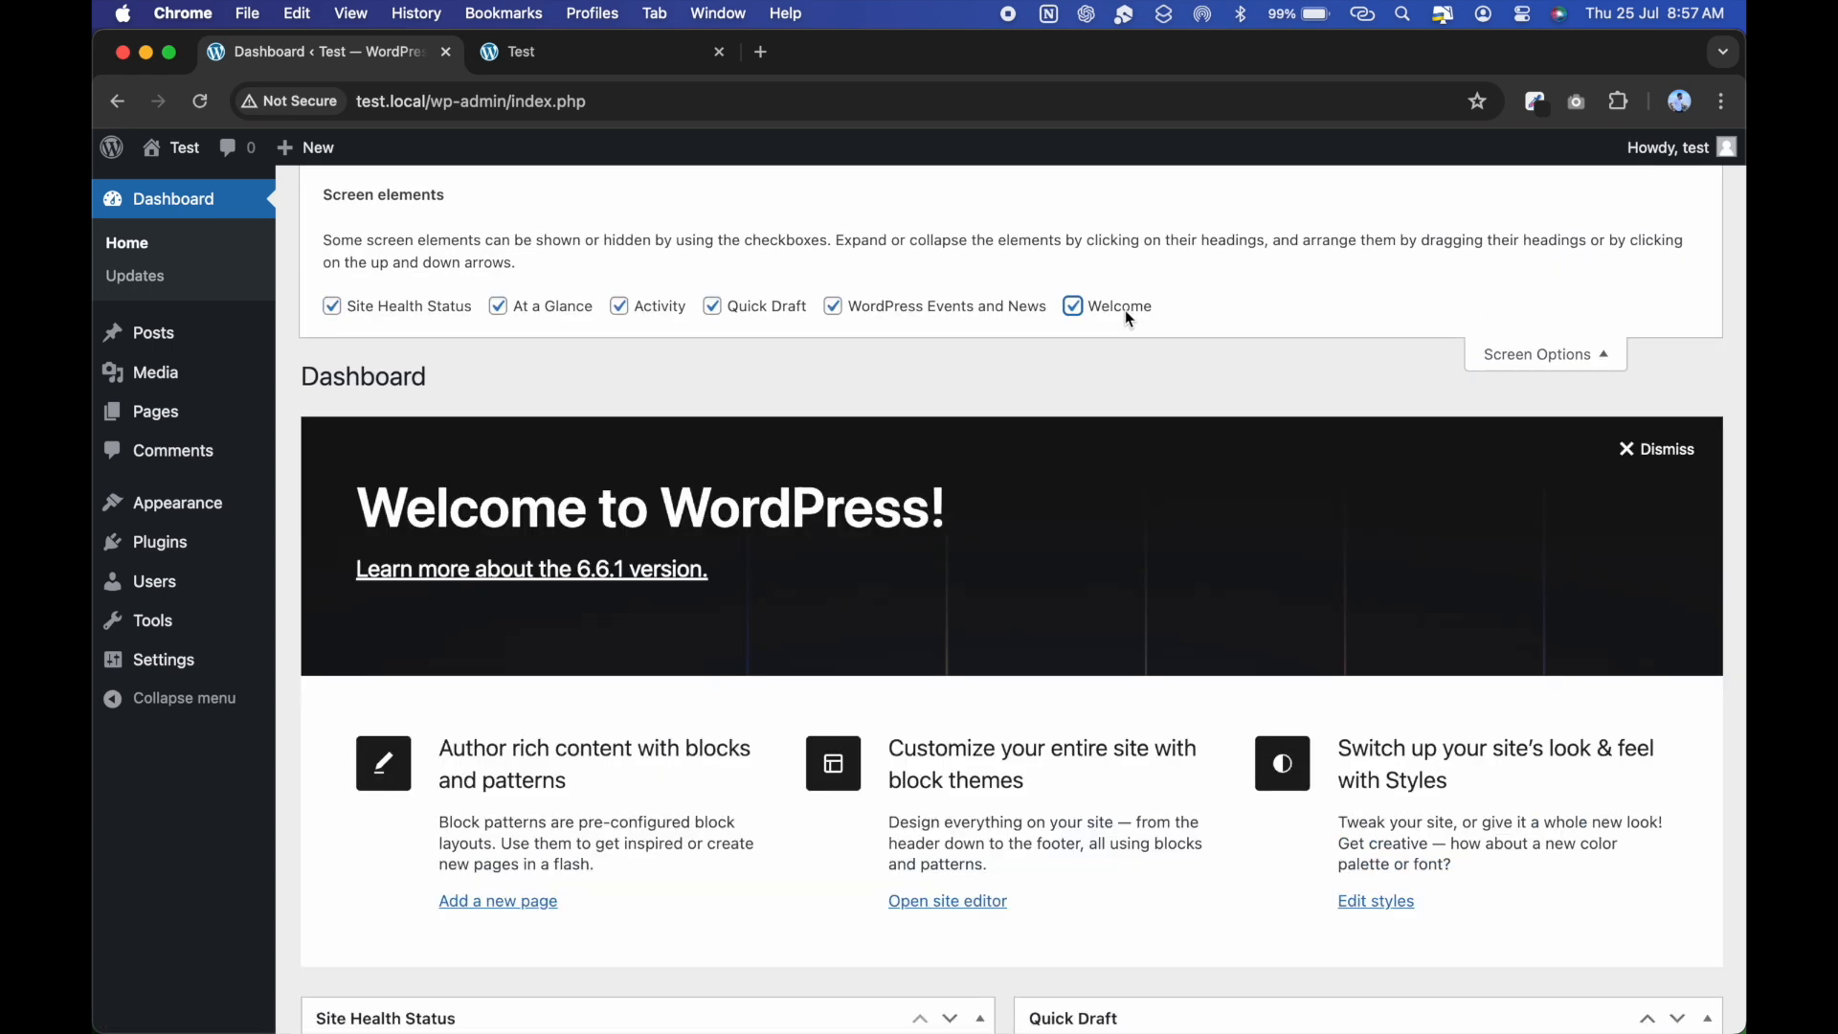
pyautogui.click(1082, 308)
pyautogui.click(1546, 352)
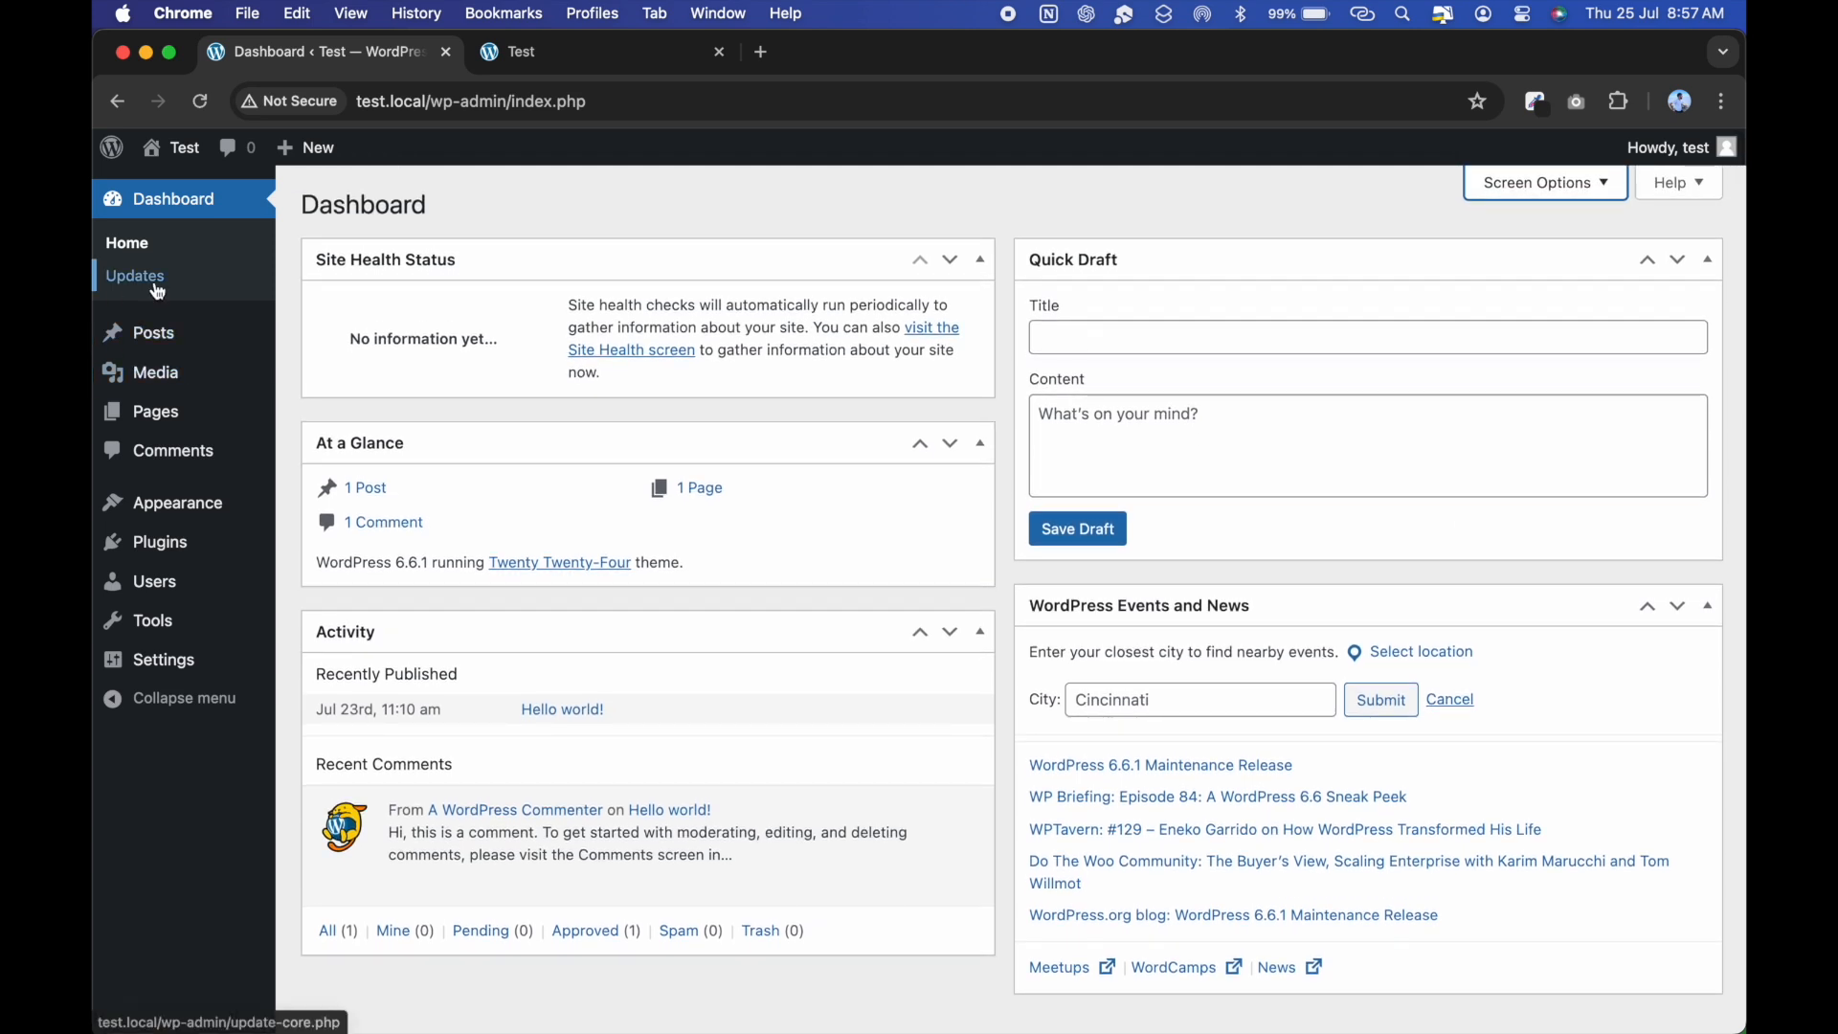
# Glance at the Updates page, then open All Posts showing 'Hello world!'.
pyautogui.click(154, 287)
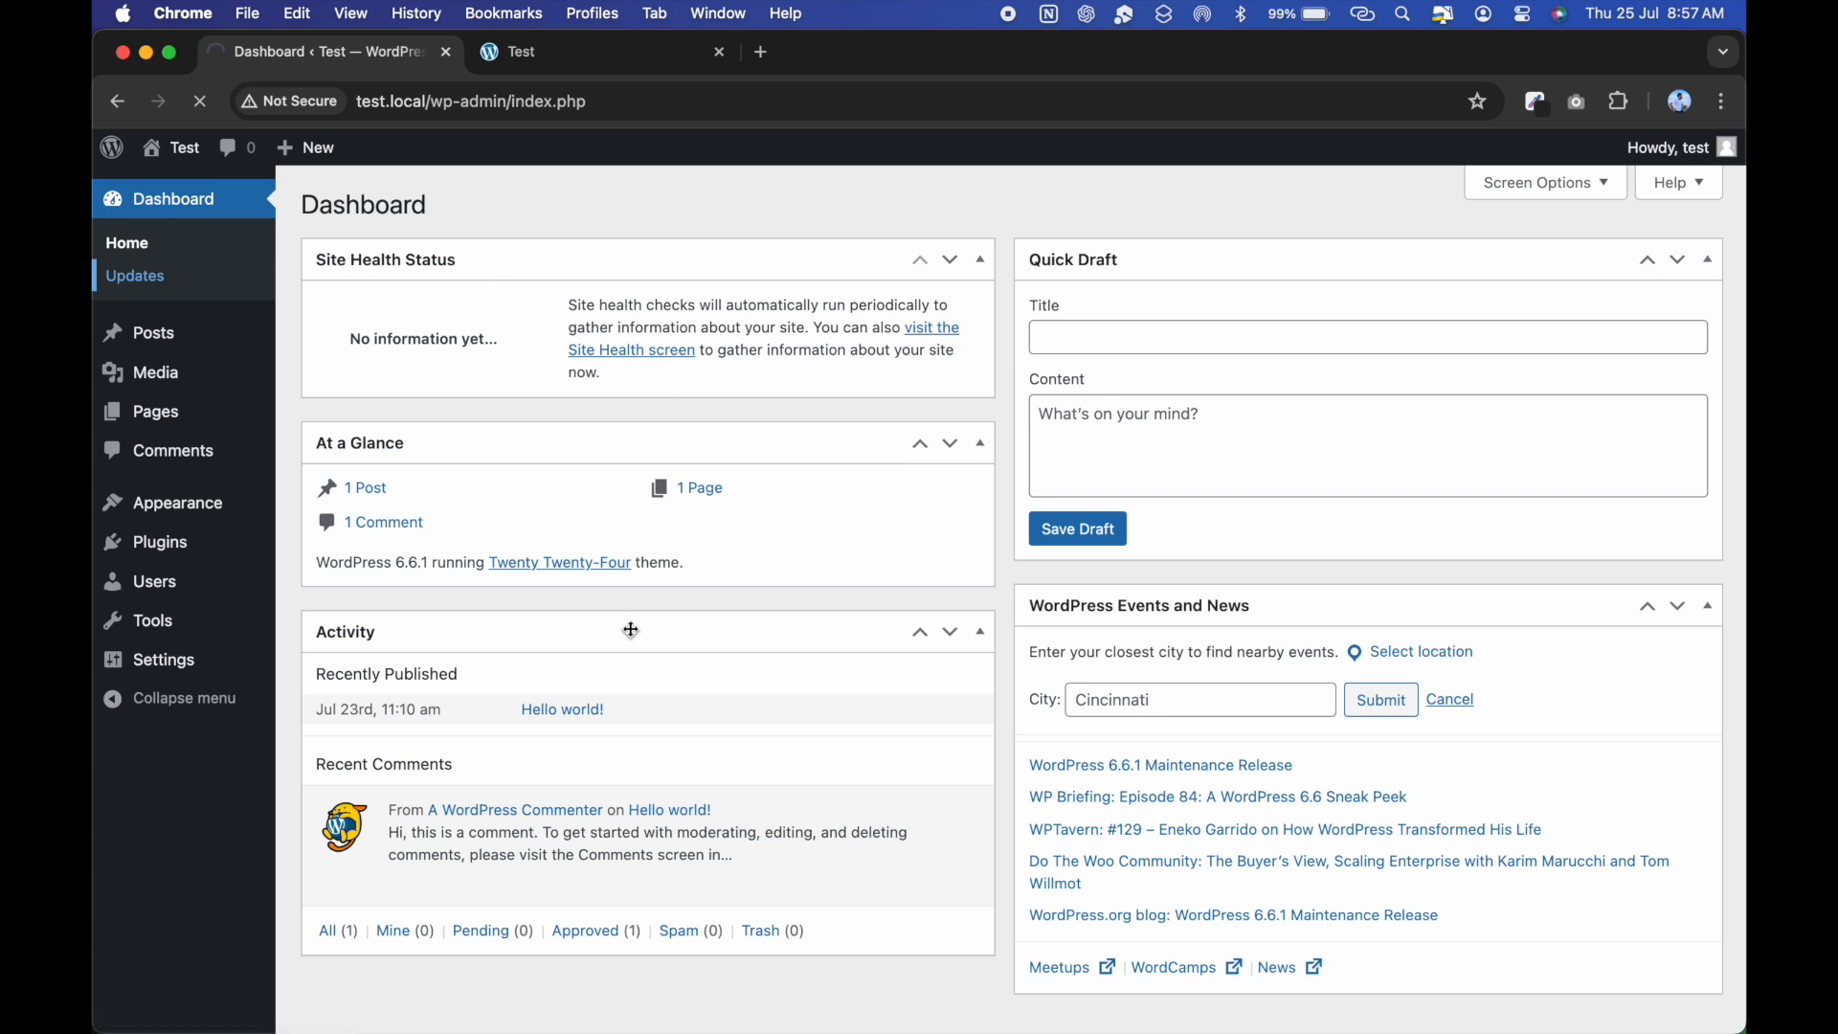
pyautogui.scroll(1, 670, 699)
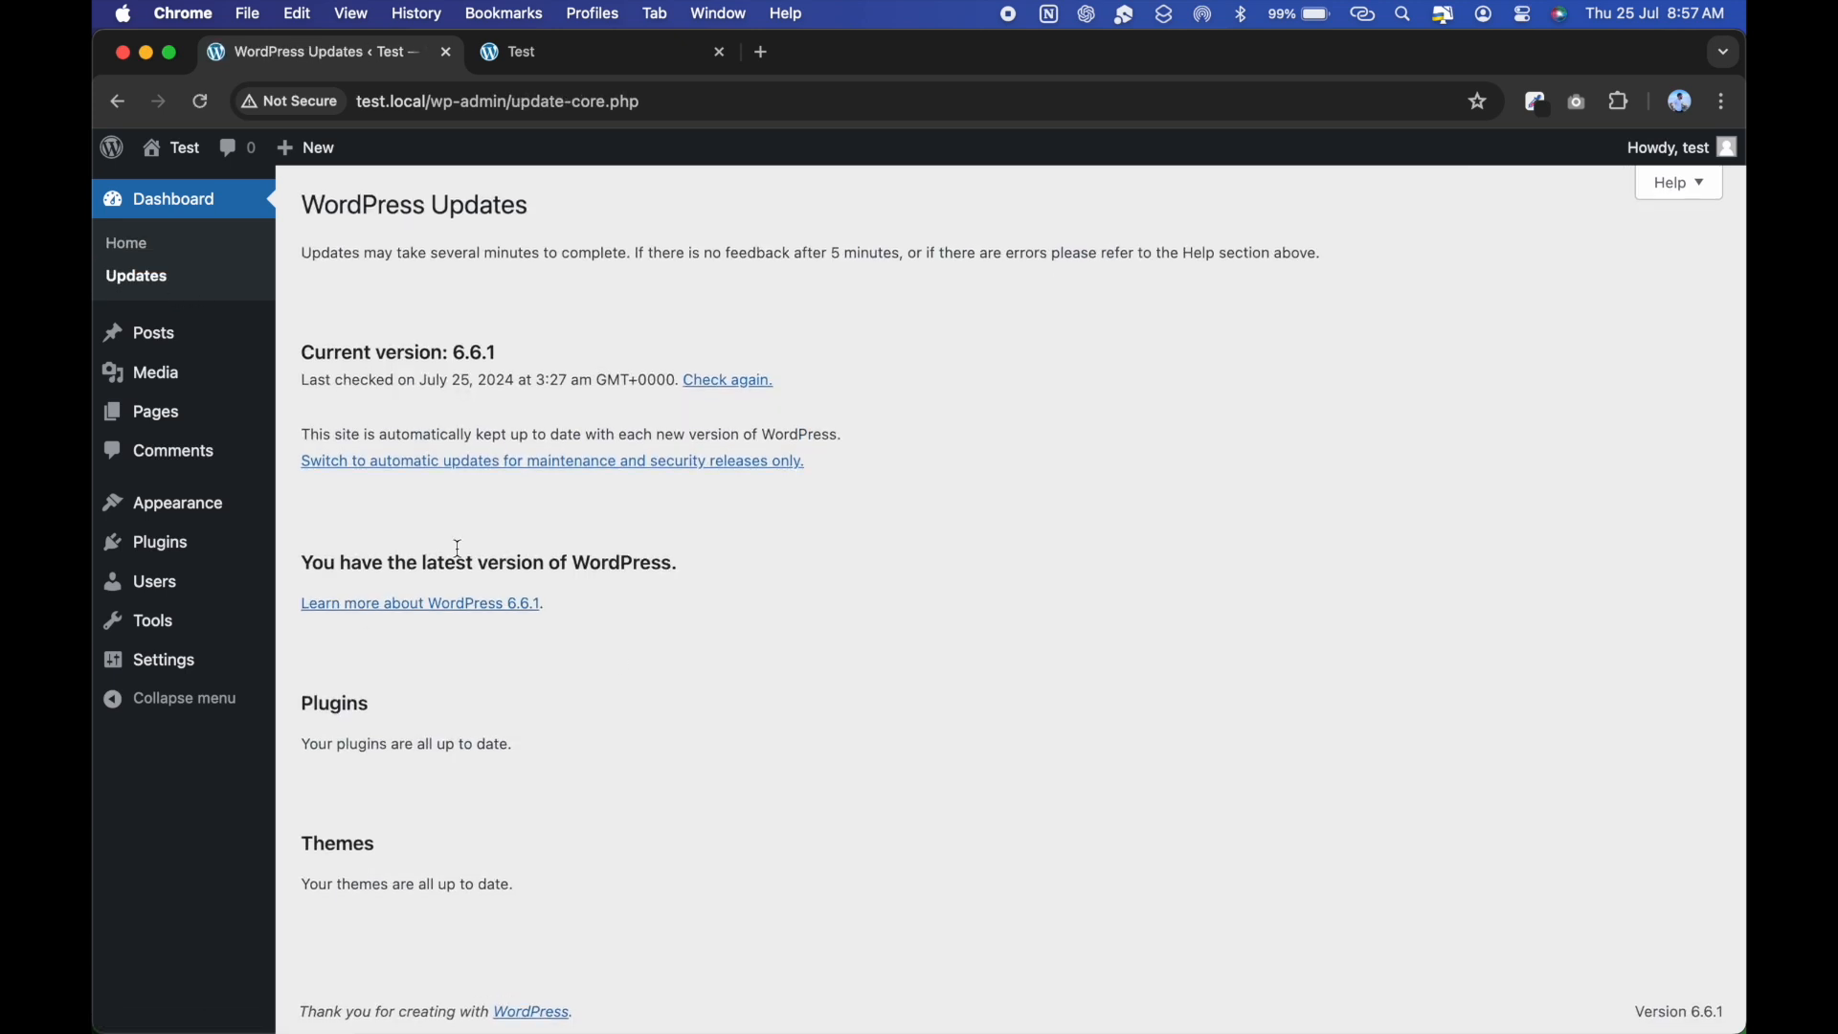
pyautogui.scroll(-1, 565, 539)
pyautogui.moveTo(182, 339)
pyautogui.click(159, 340)
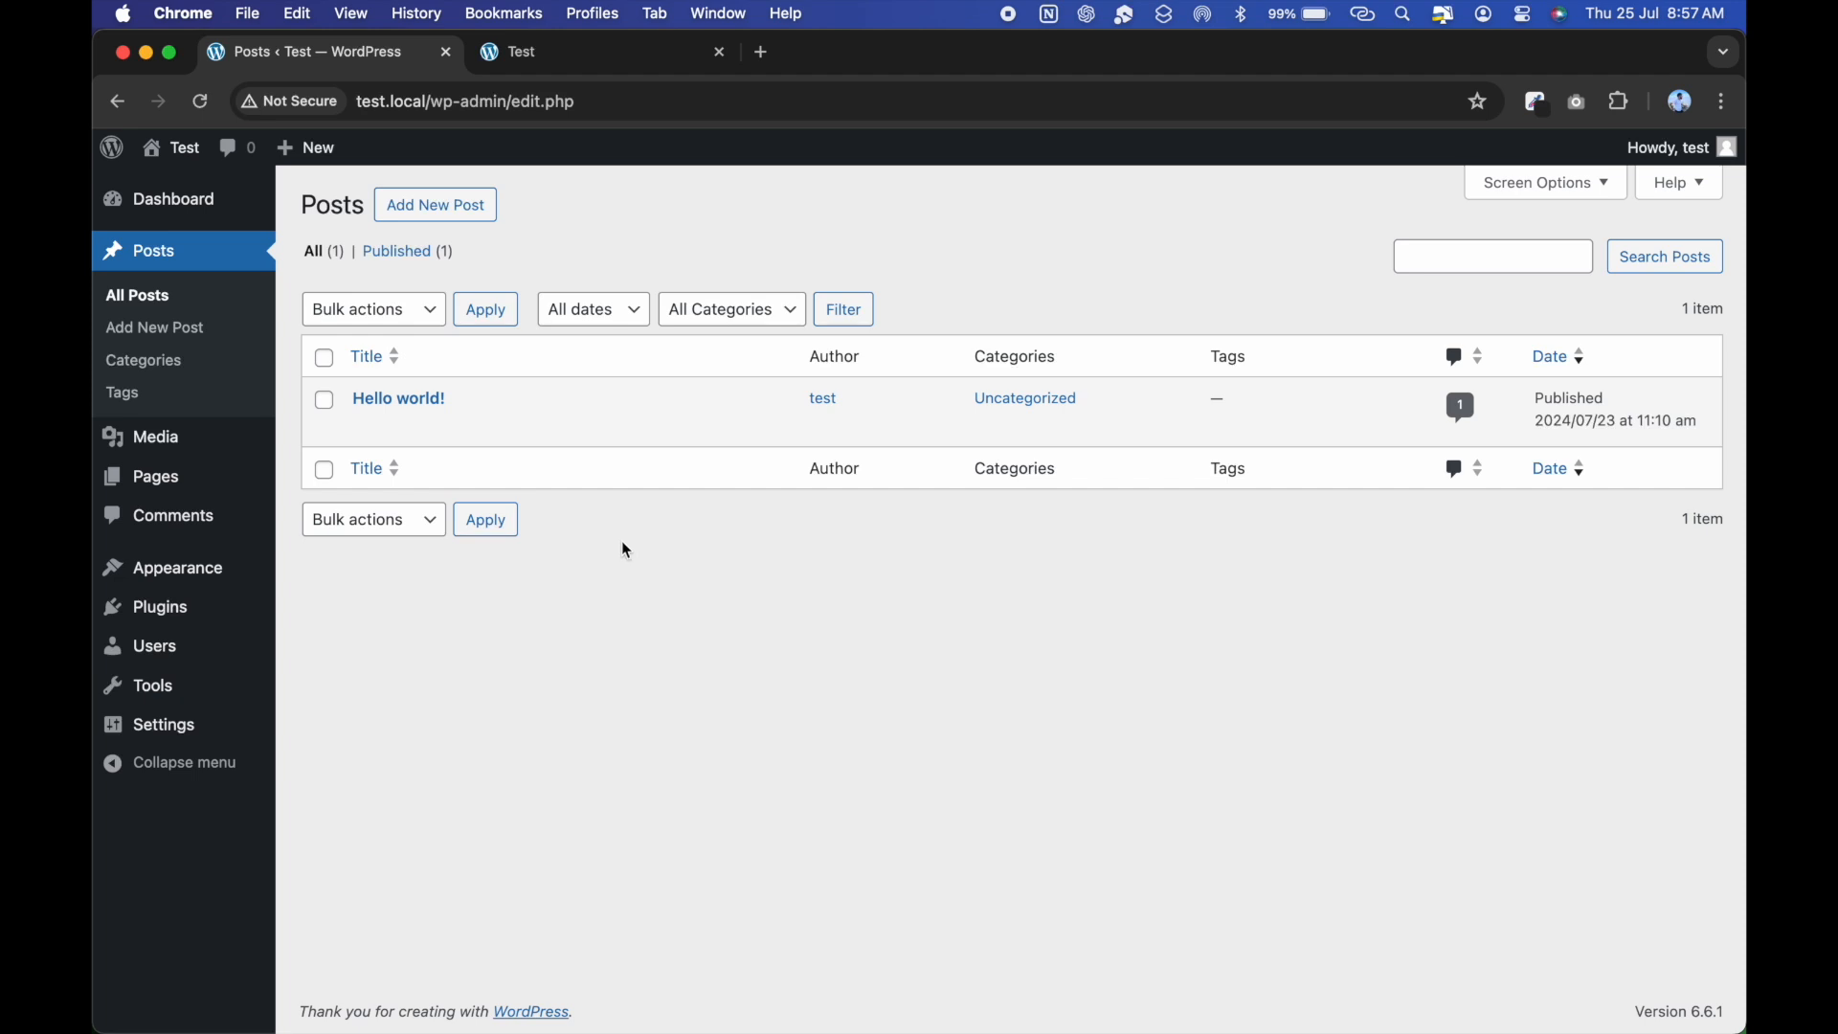
pyautogui.click(637, 52)
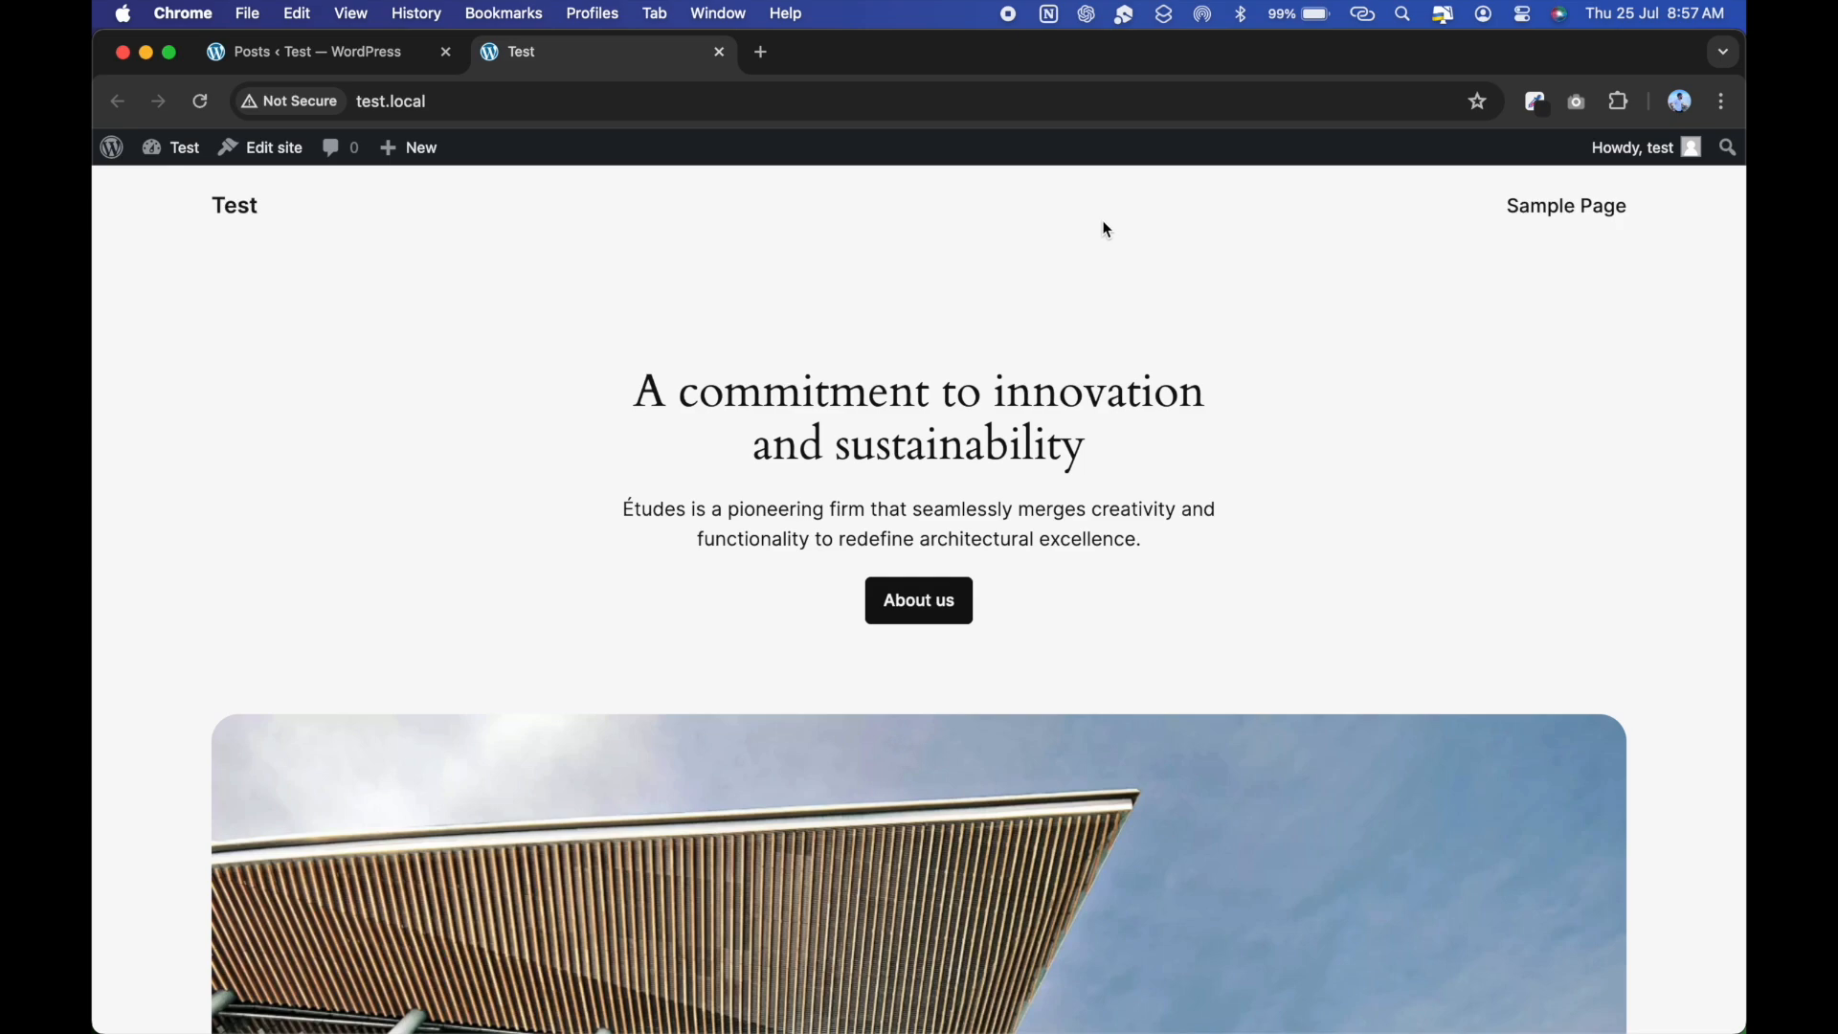
pyautogui.scroll(-15, 1316, 336)
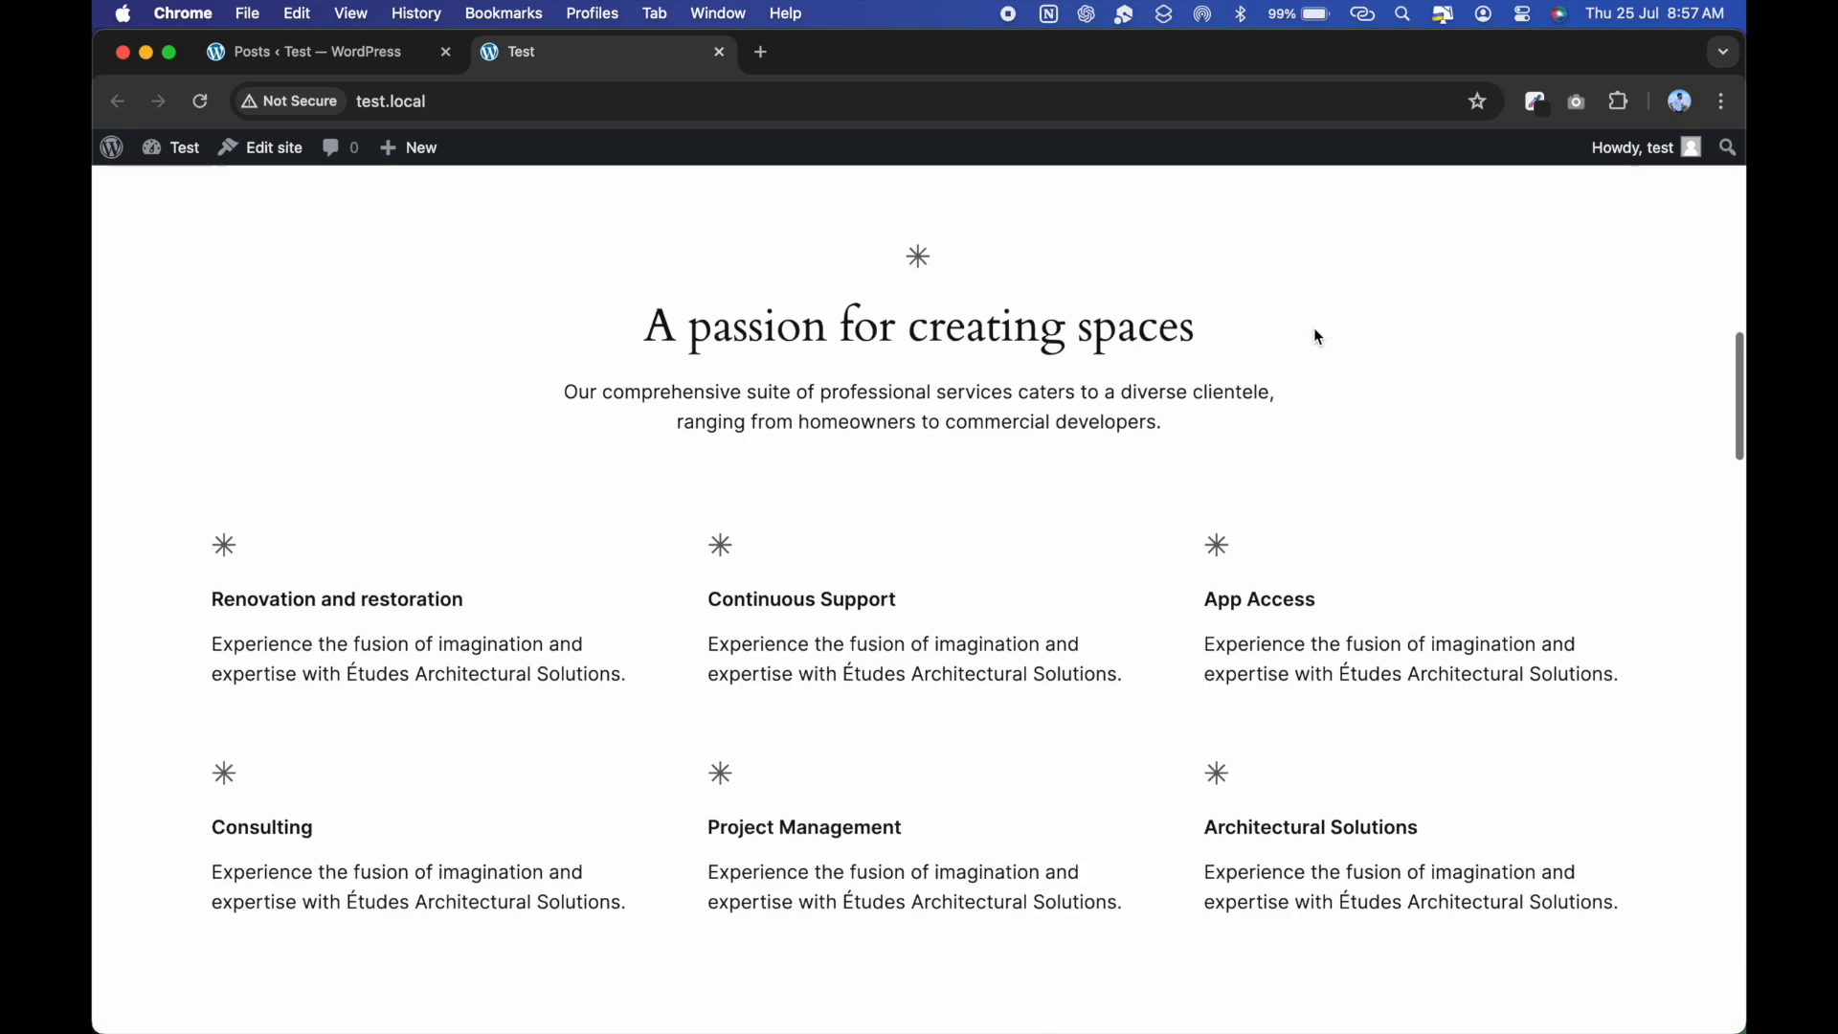
pyautogui.scroll(-15, 1317, 337)
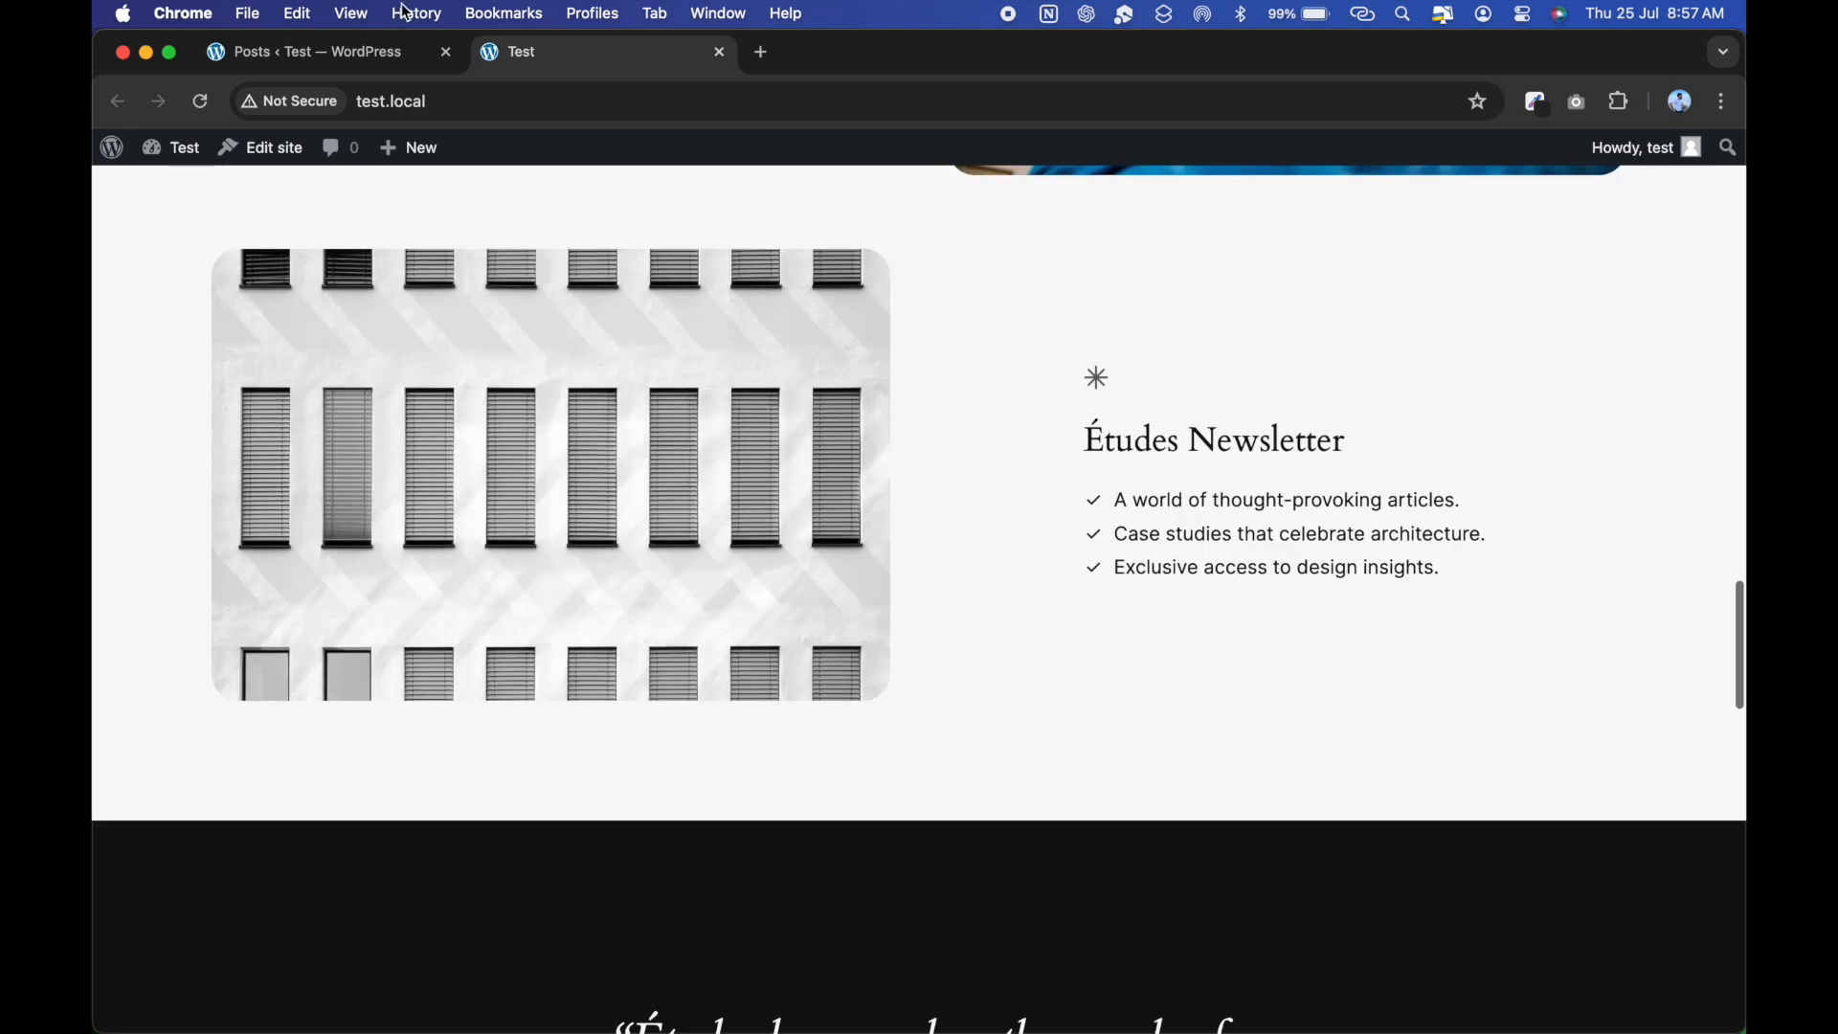
pyautogui.click(359, 57)
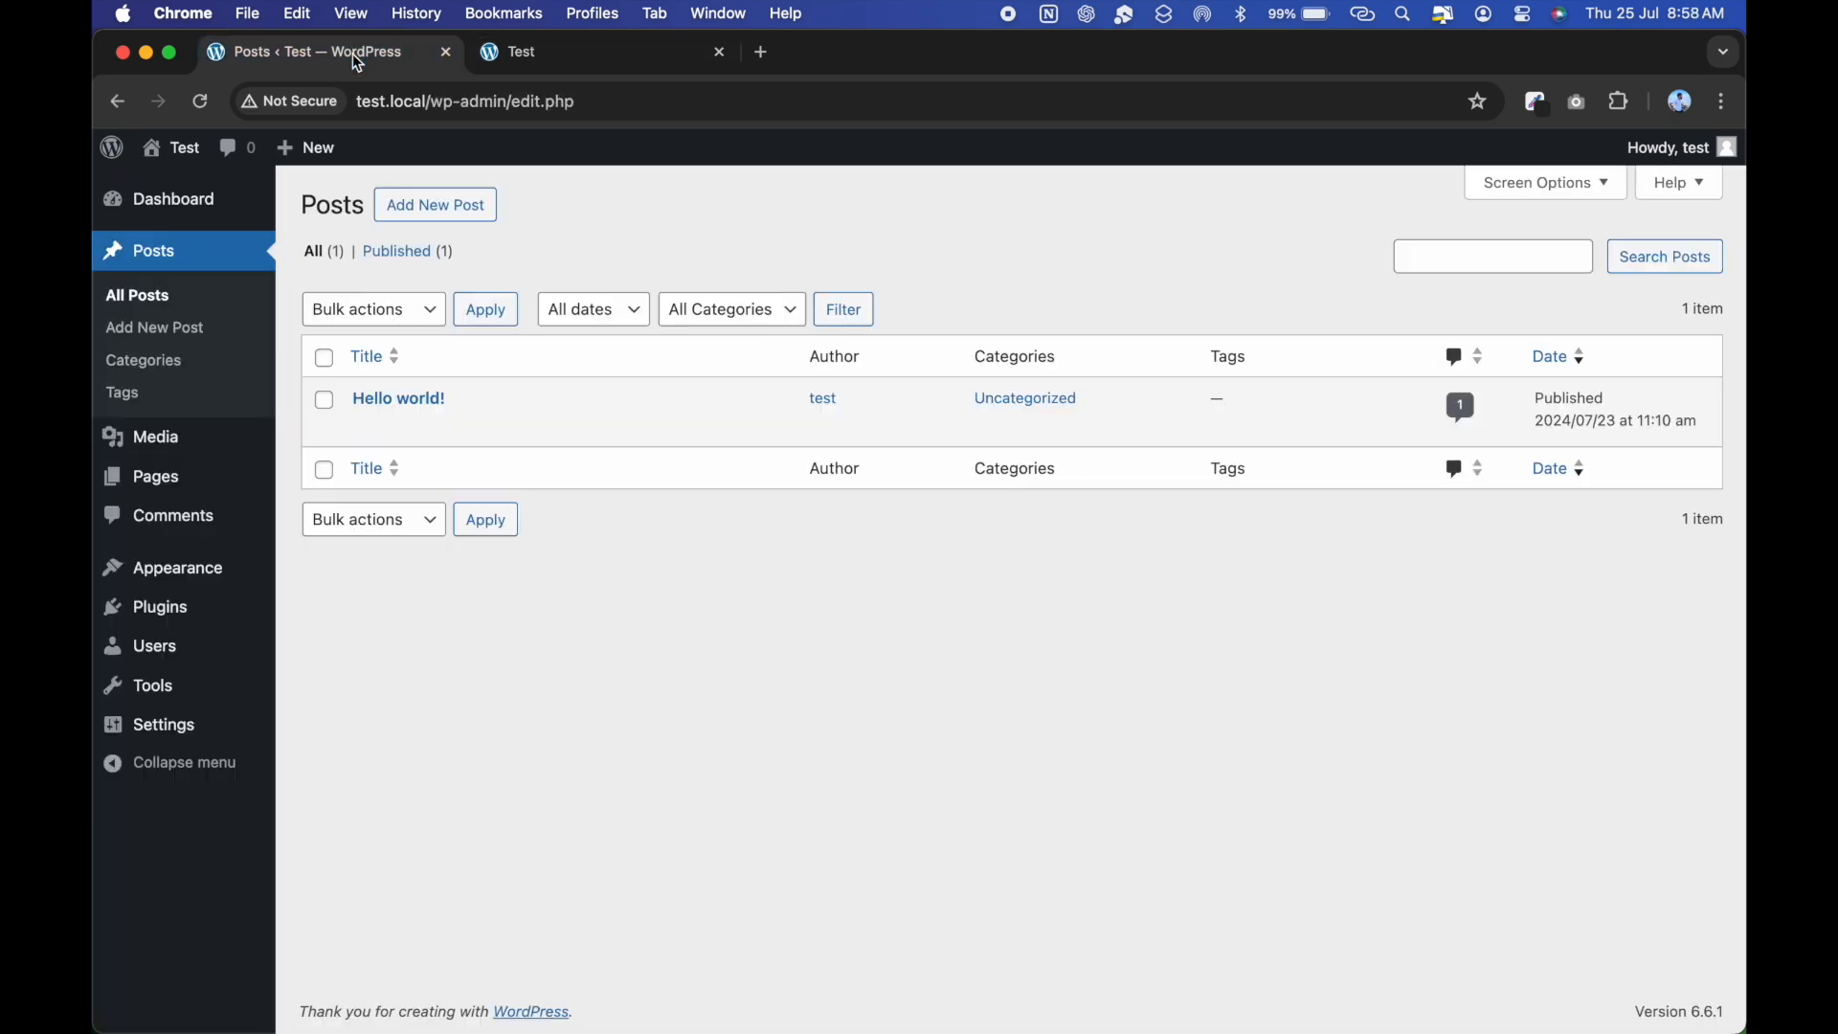
pyautogui.moveTo(421, 398)
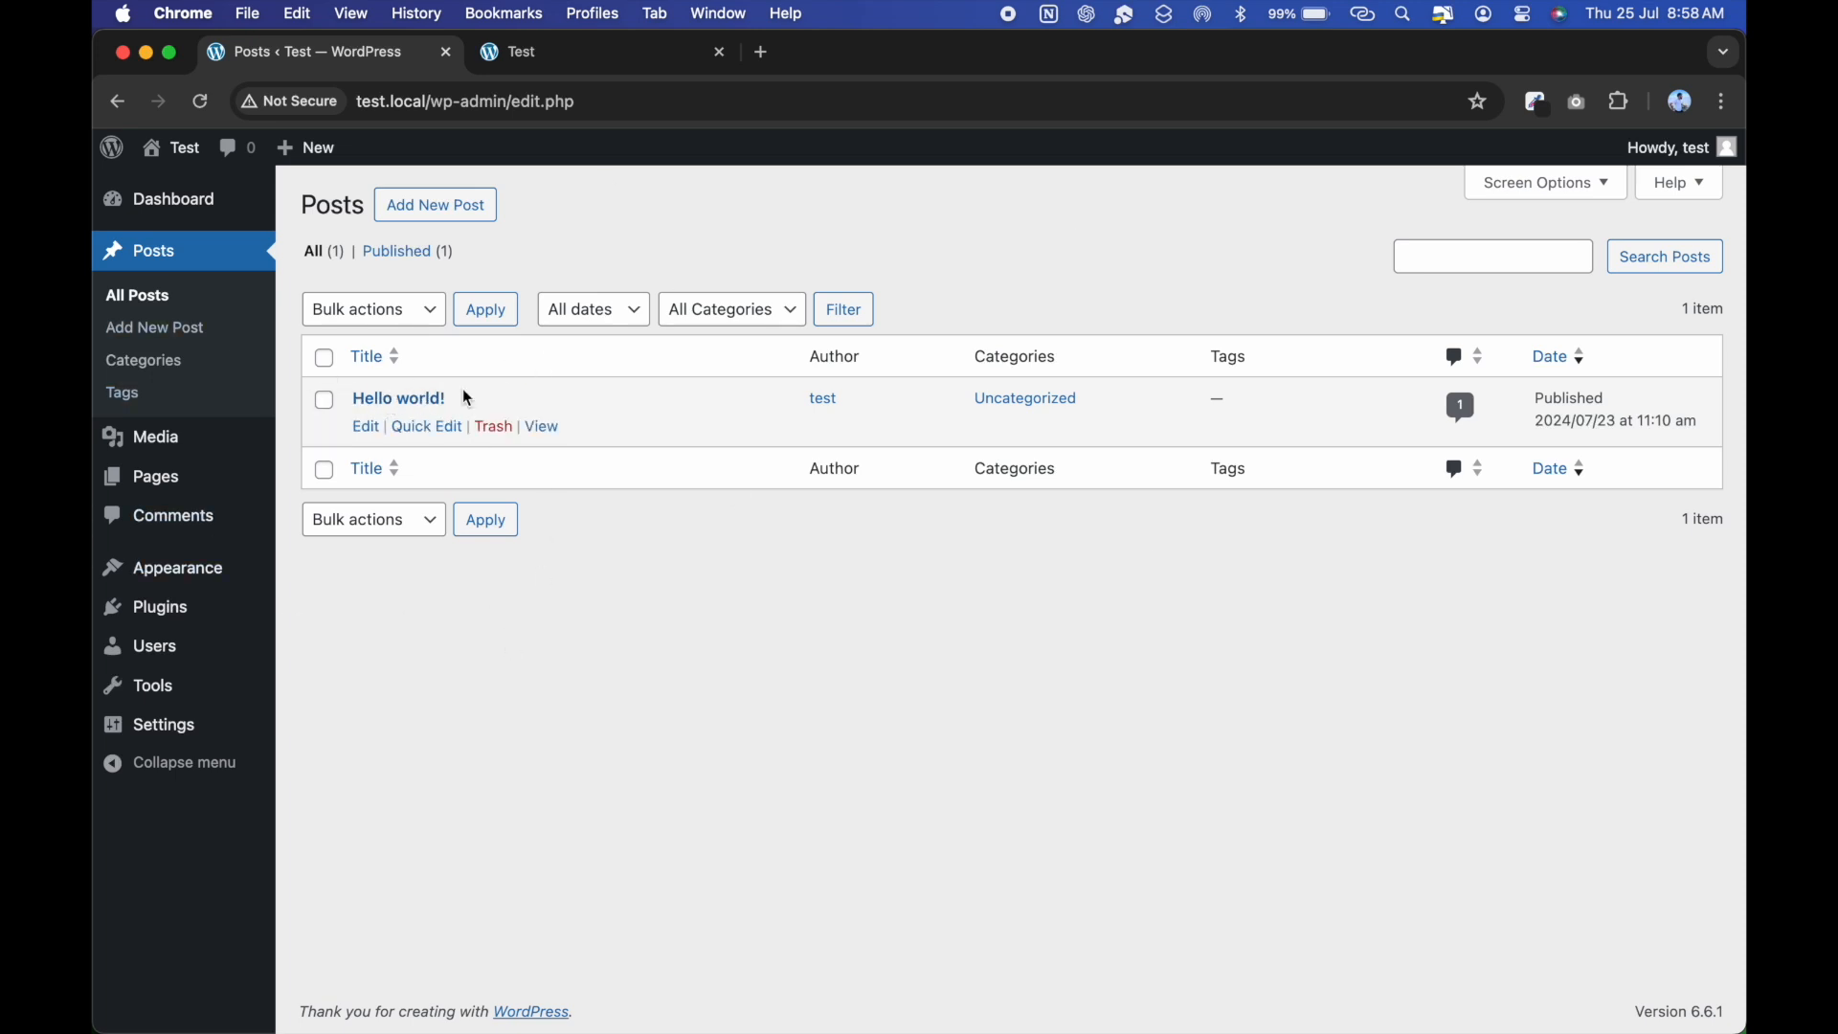
# Open 'Hello world!' in the editor, dismiss the welcome guide, and view the live post.
pyautogui.click(422, 401)
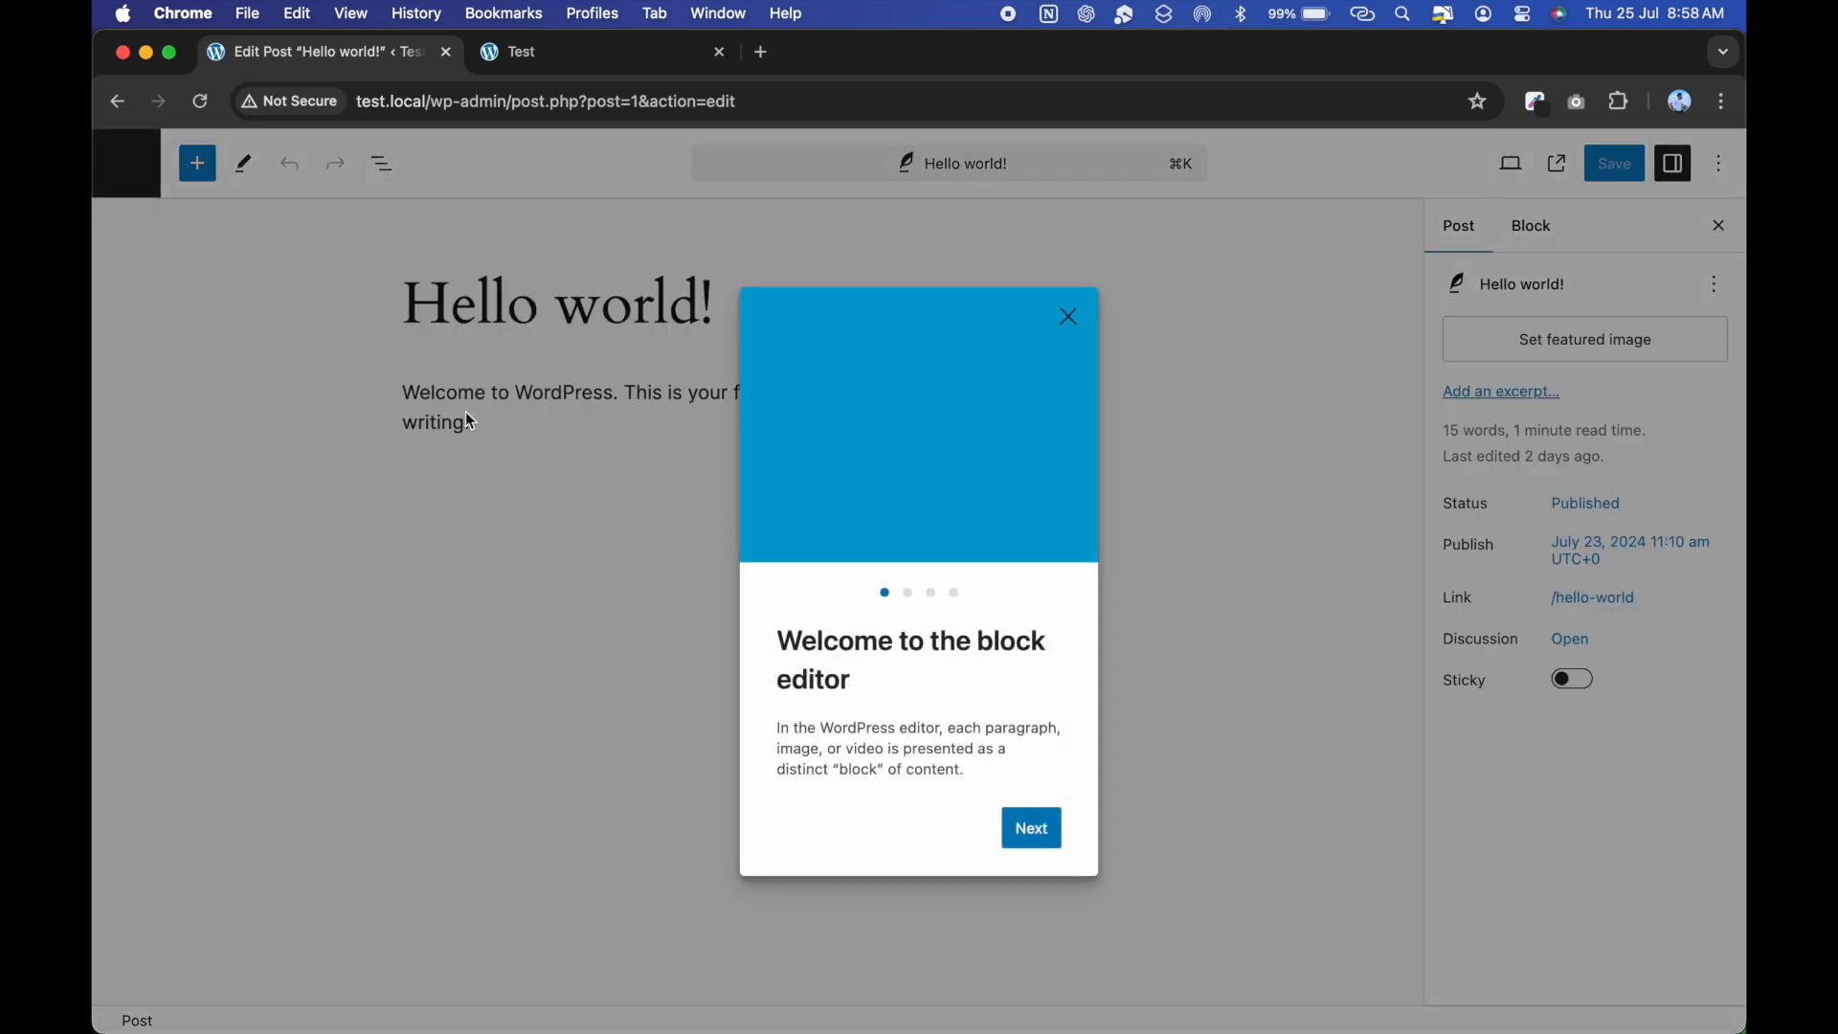
pyautogui.click(345, 742)
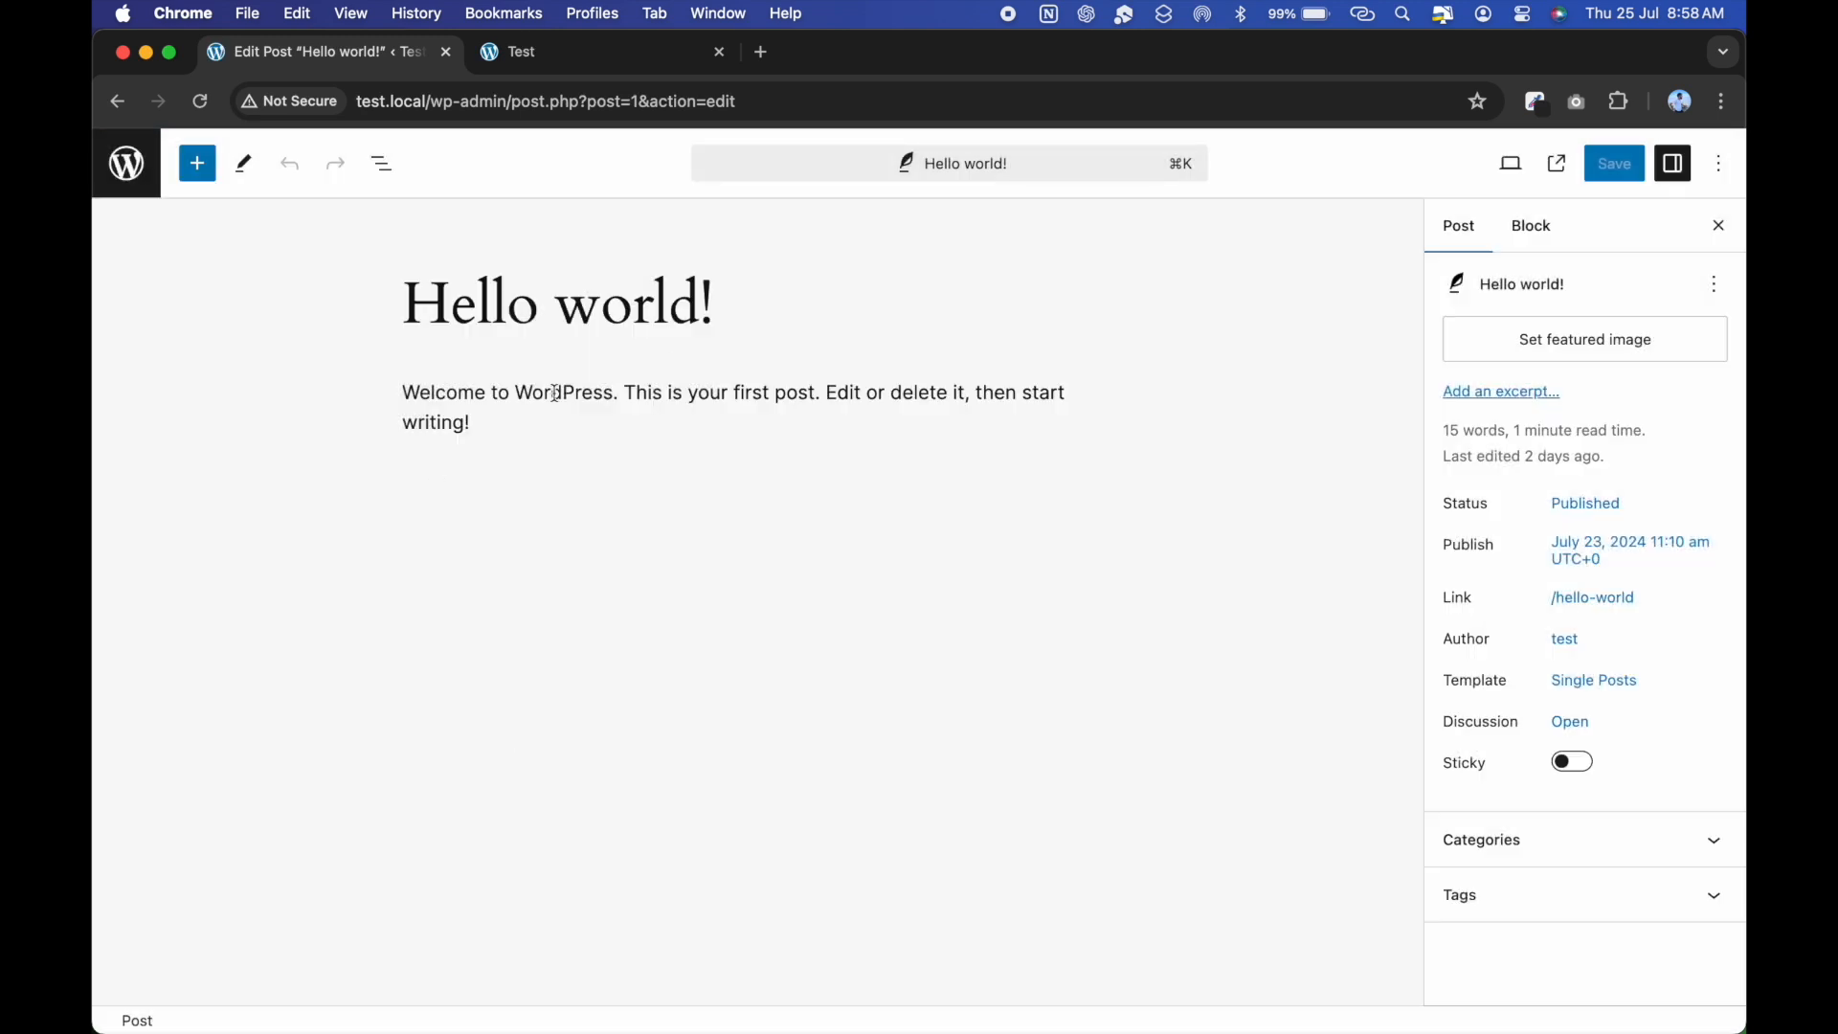
pyautogui.click(567, 54)
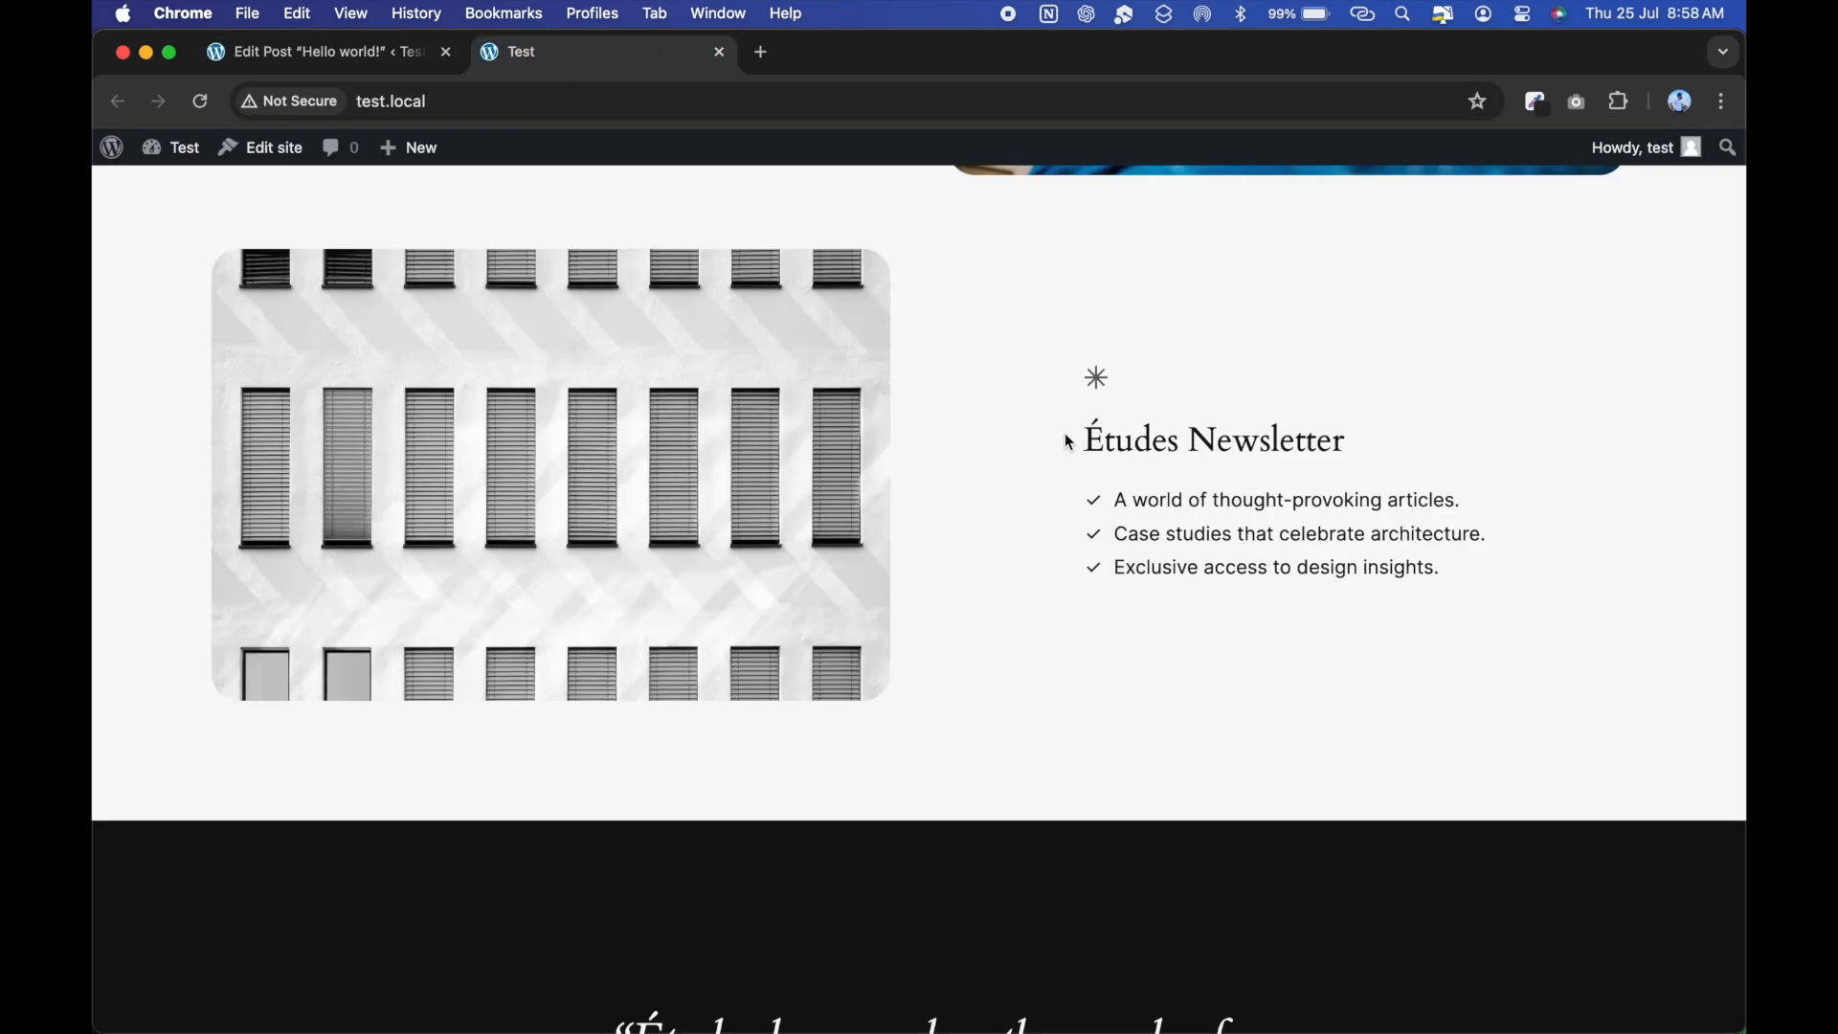
pyautogui.scroll(-15, 1066, 438)
pyautogui.scroll(3, 536, 825)
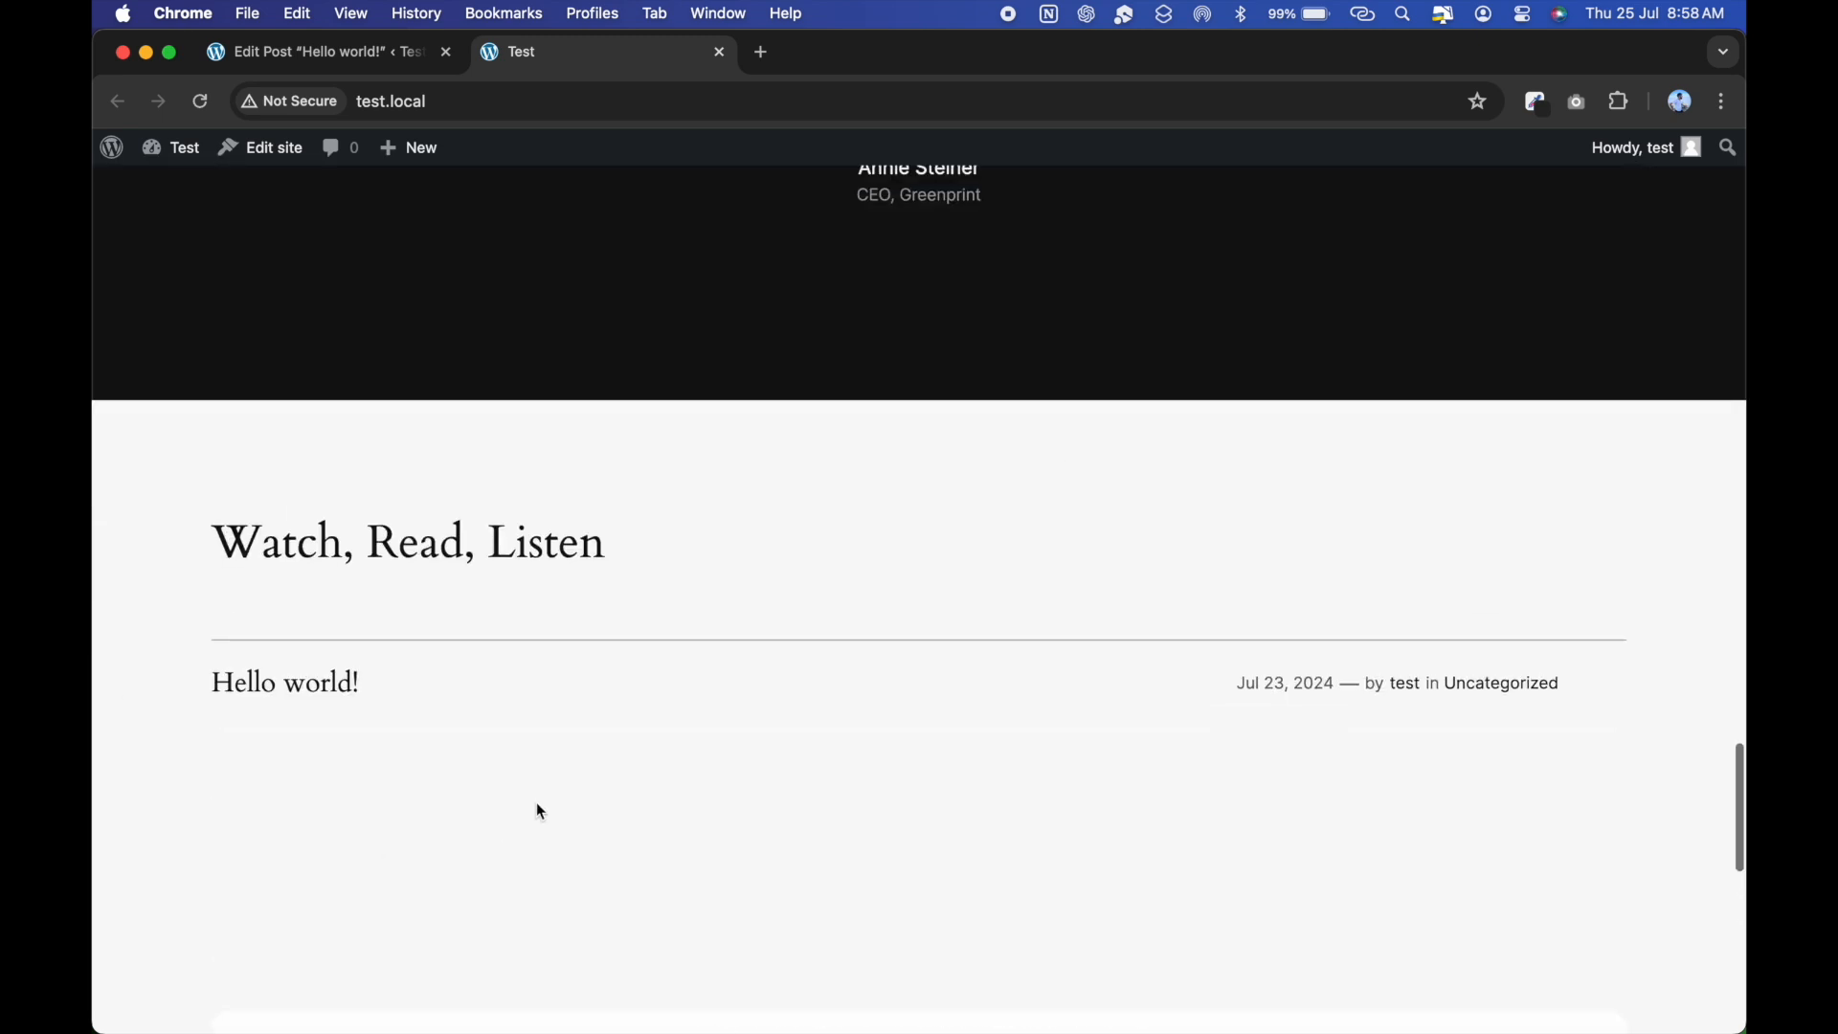
pyautogui.click(297, 691)
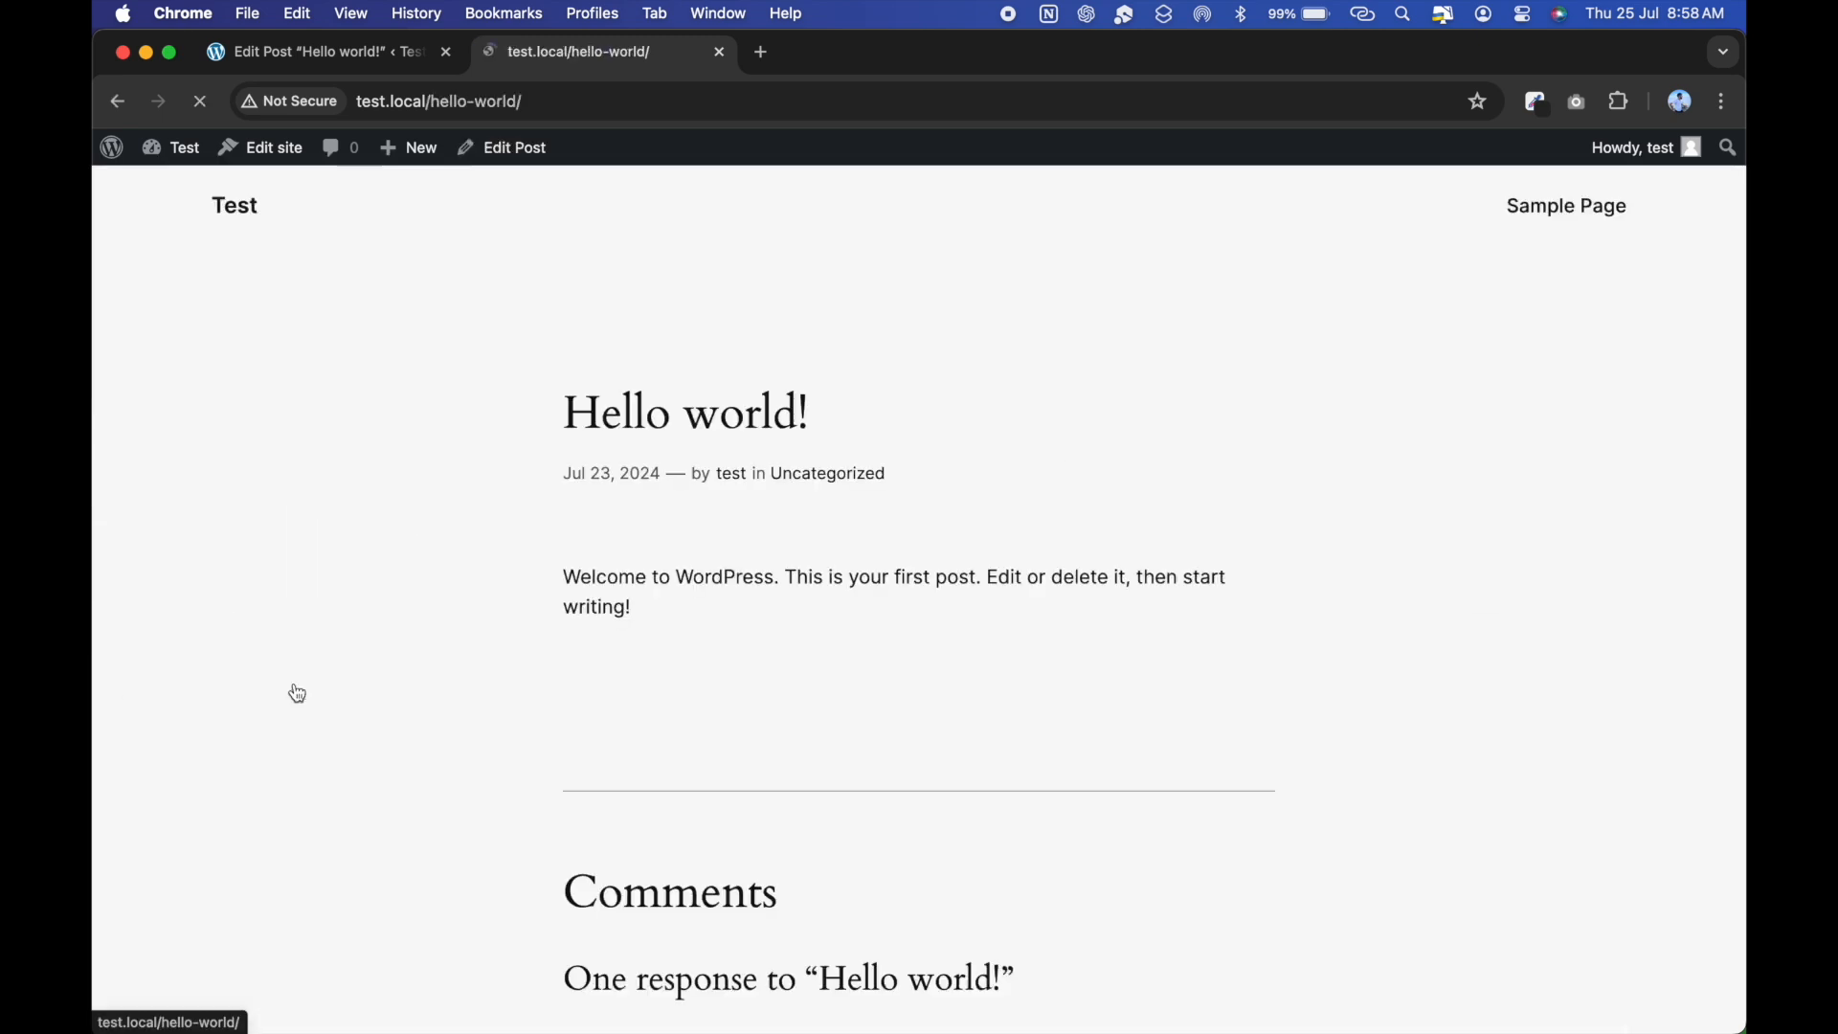
pyautogui.moveTo(520, 436); pyautogui.dragTo(1082, 670)
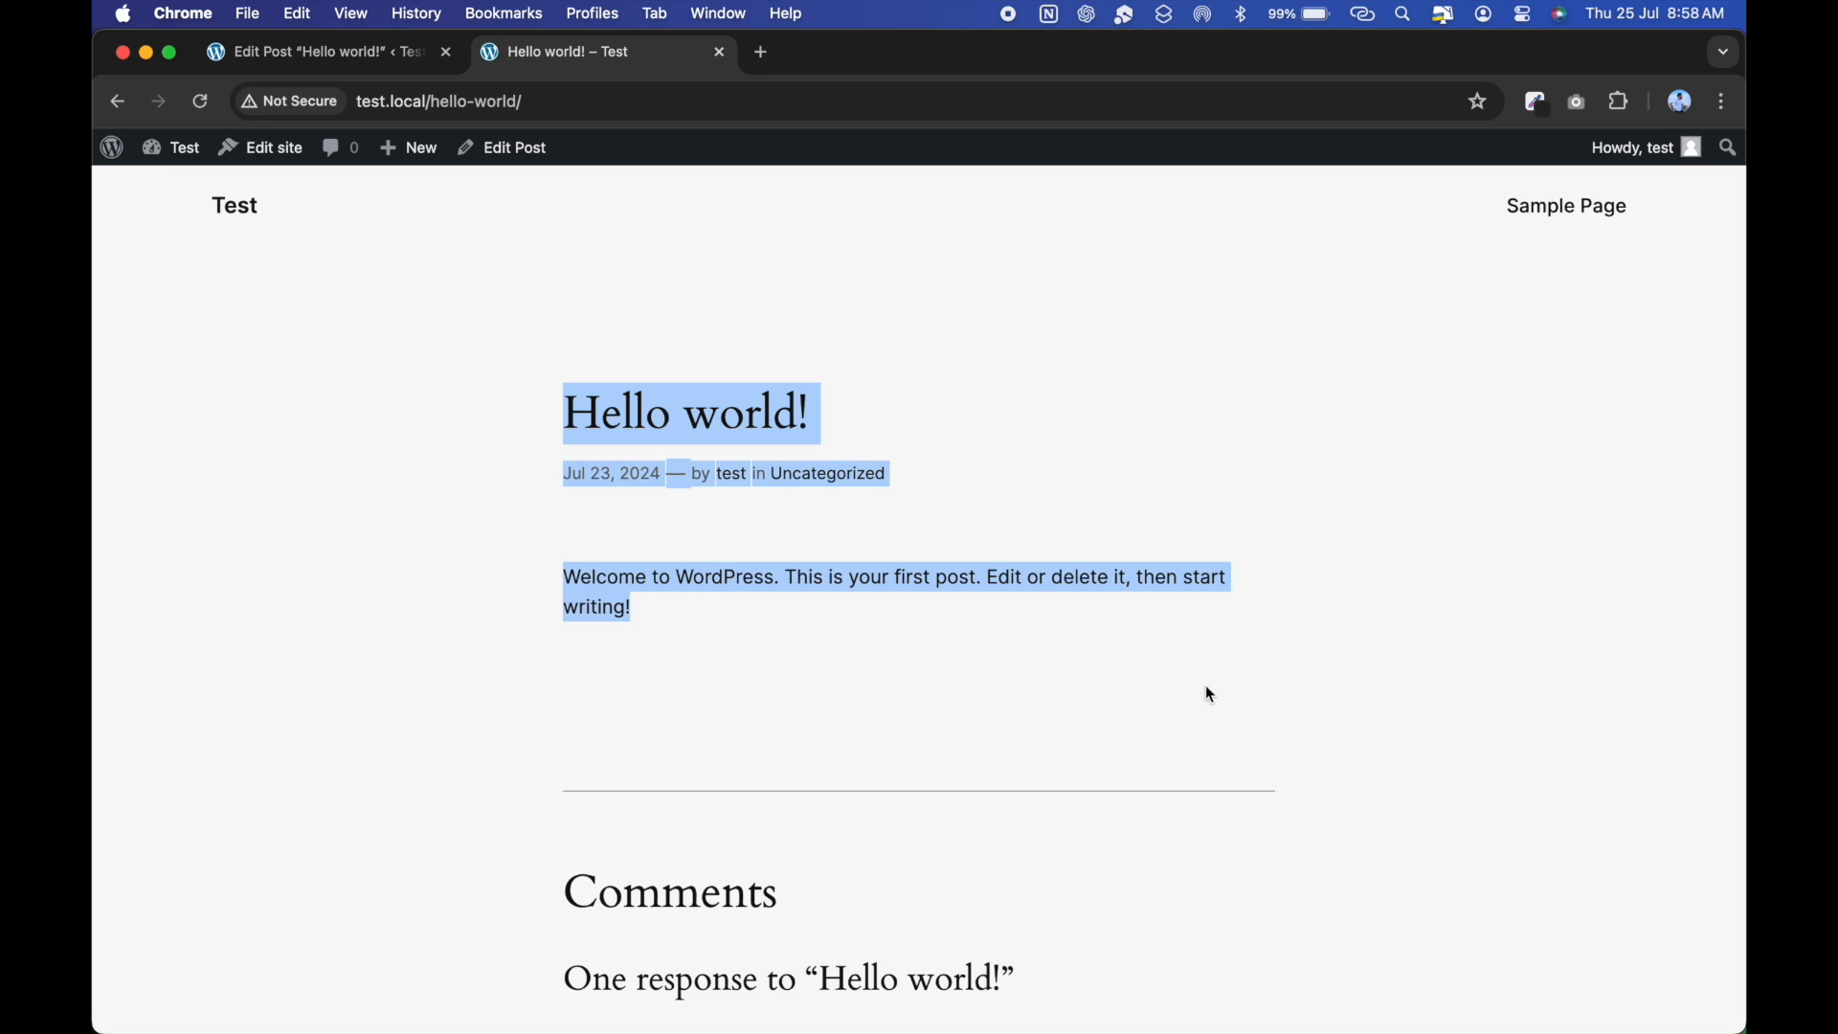
pyautogui.click(1248, 702)
pyautogui.scroll(1, 1248, 705)
pyautogui.click(389, 69)
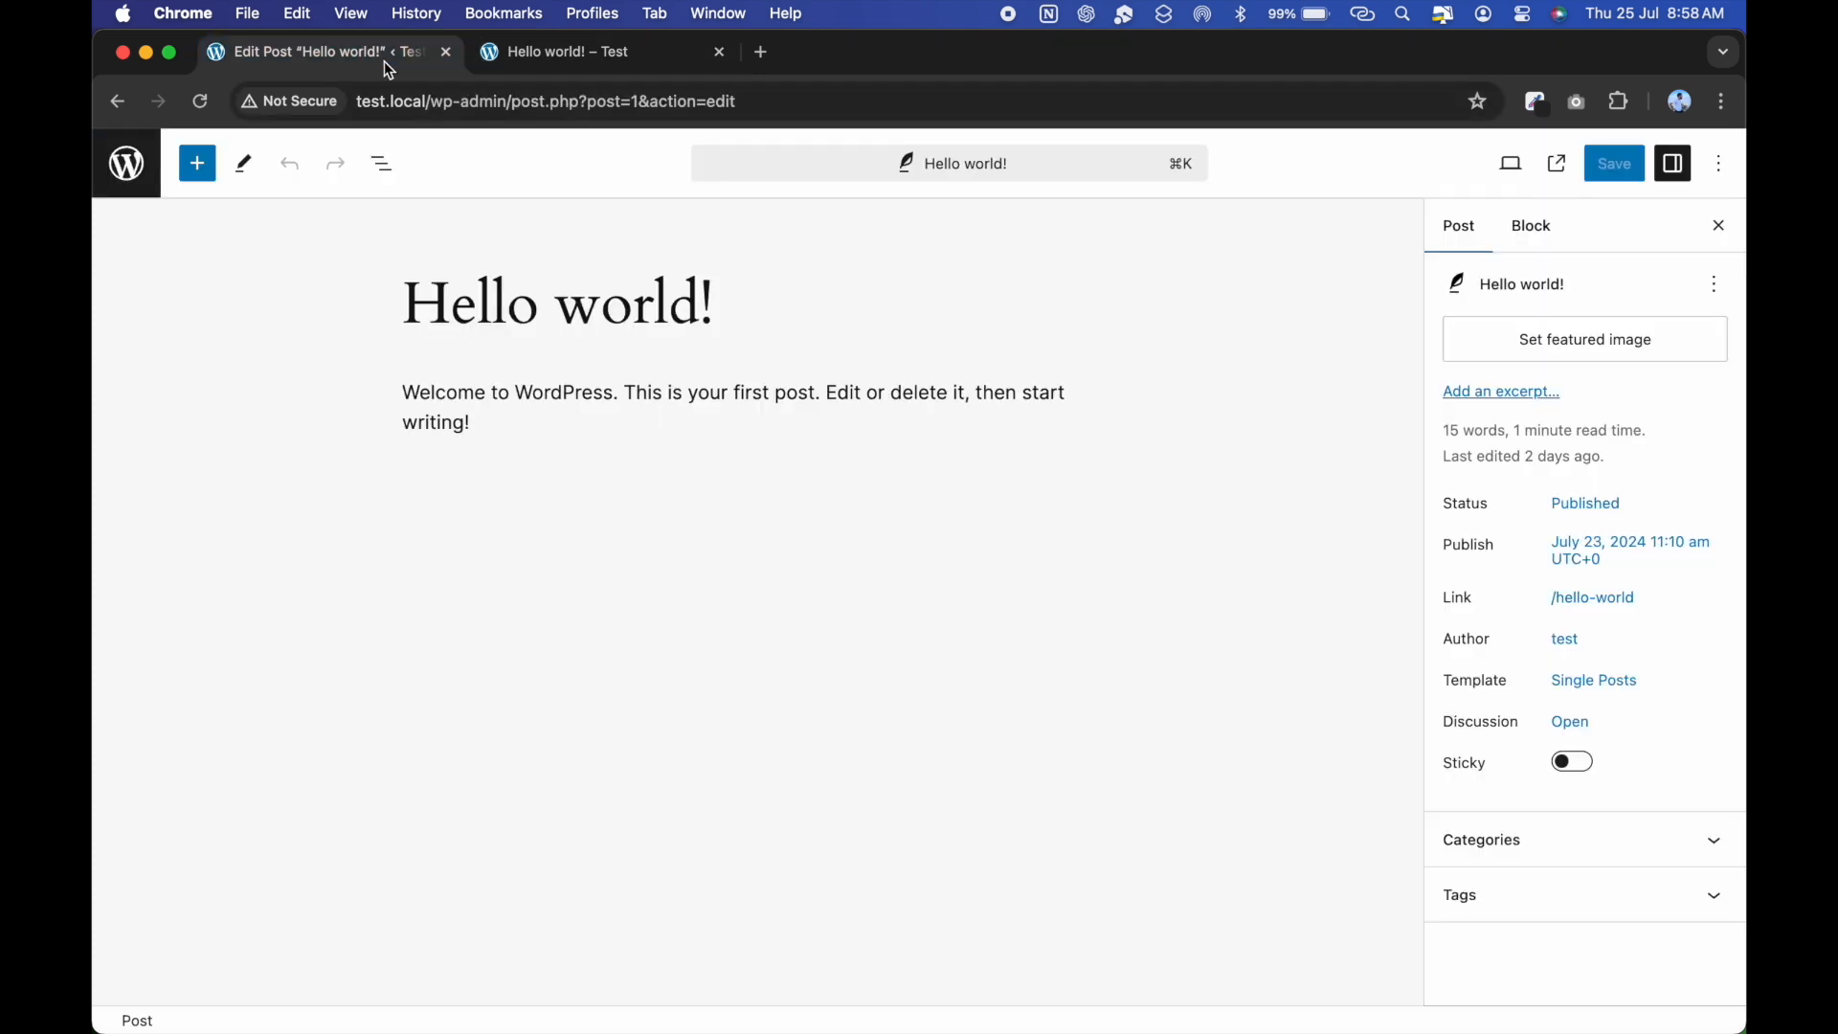
# Replace the paragraph with 'This is Test', save, and confirm it on the reloaded live post.
pyautogui.moveTo(517, 414); pyautogui.dragTo(356, 370)
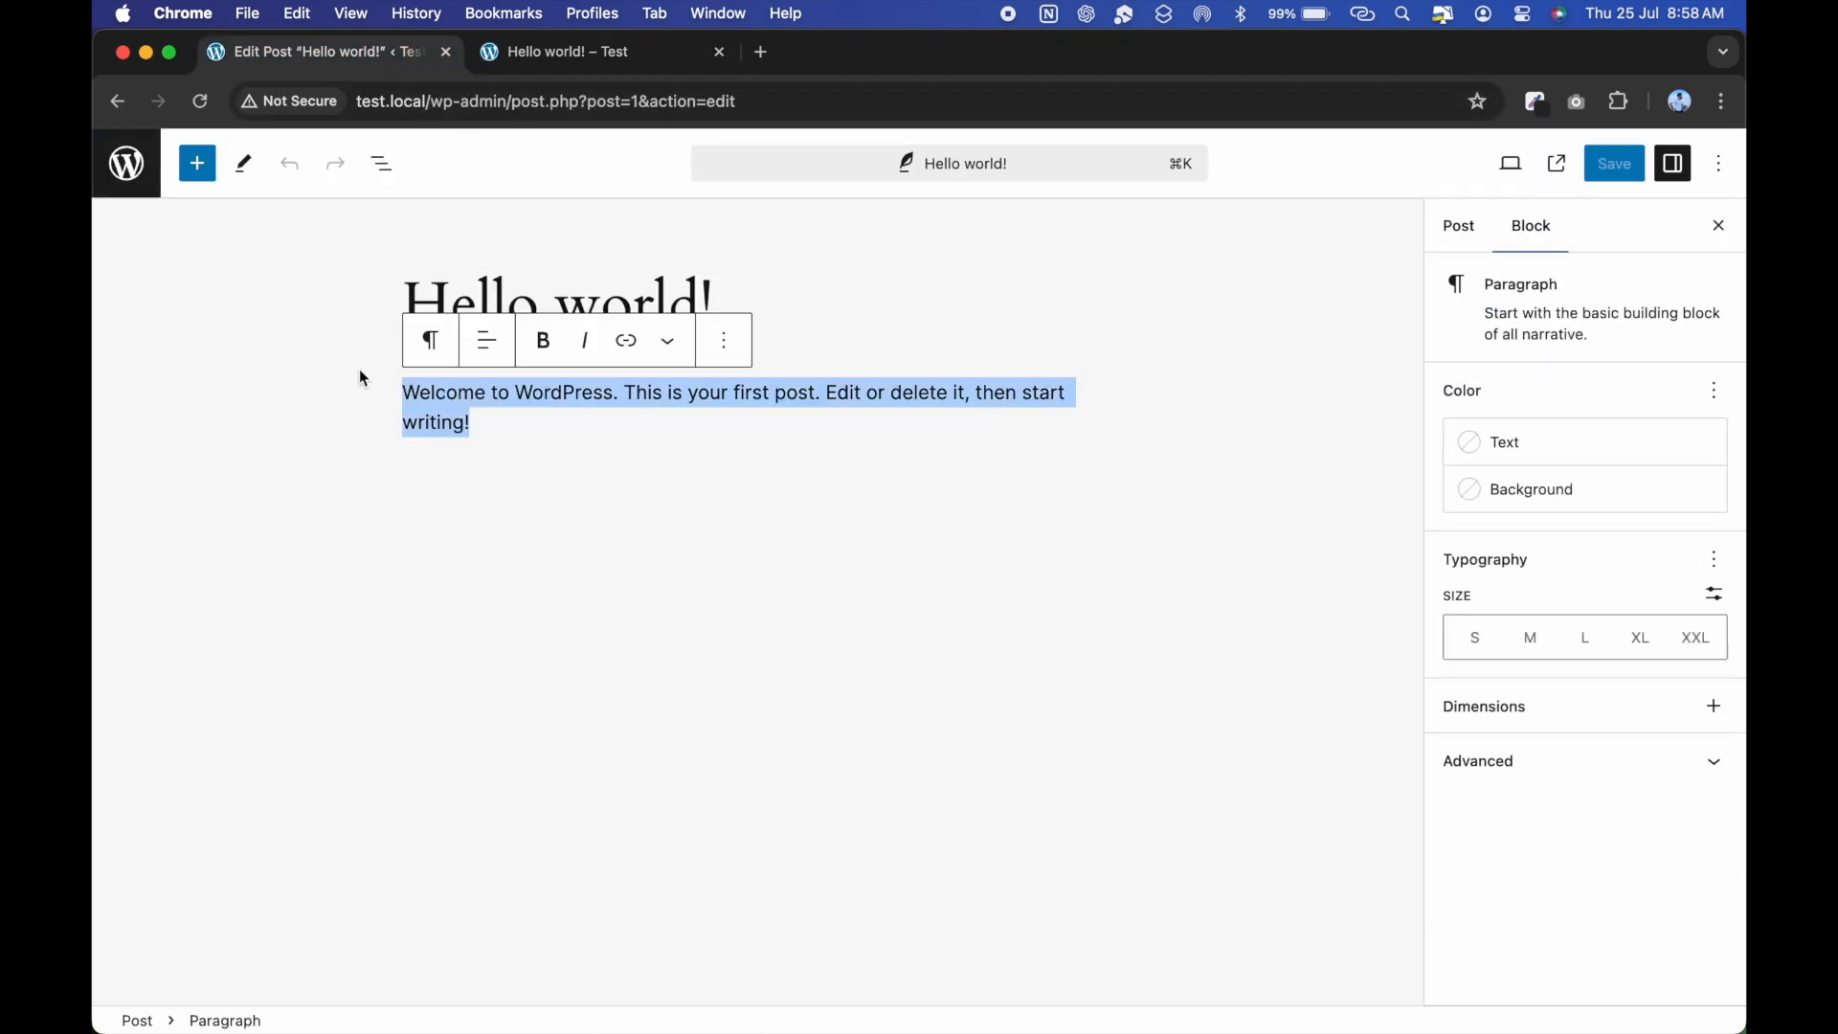
pyautogui.write('This is Test')
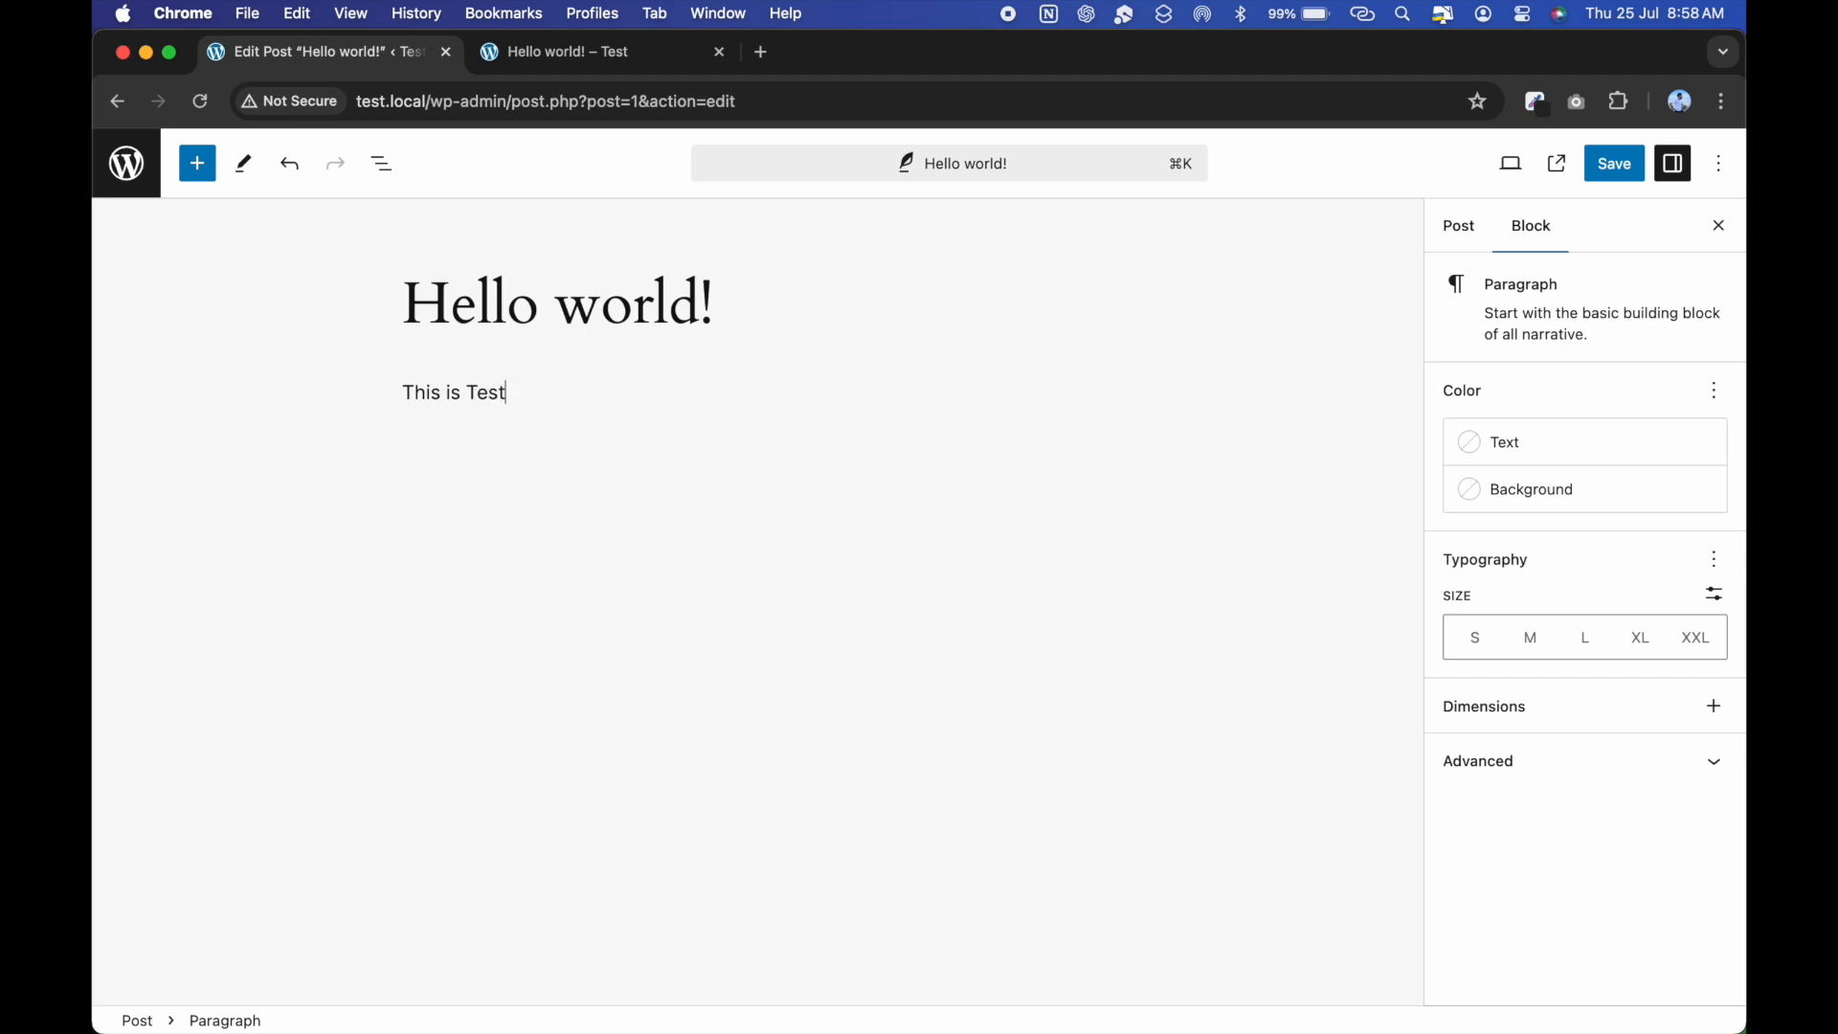
pyautogui.click(1614, 180)
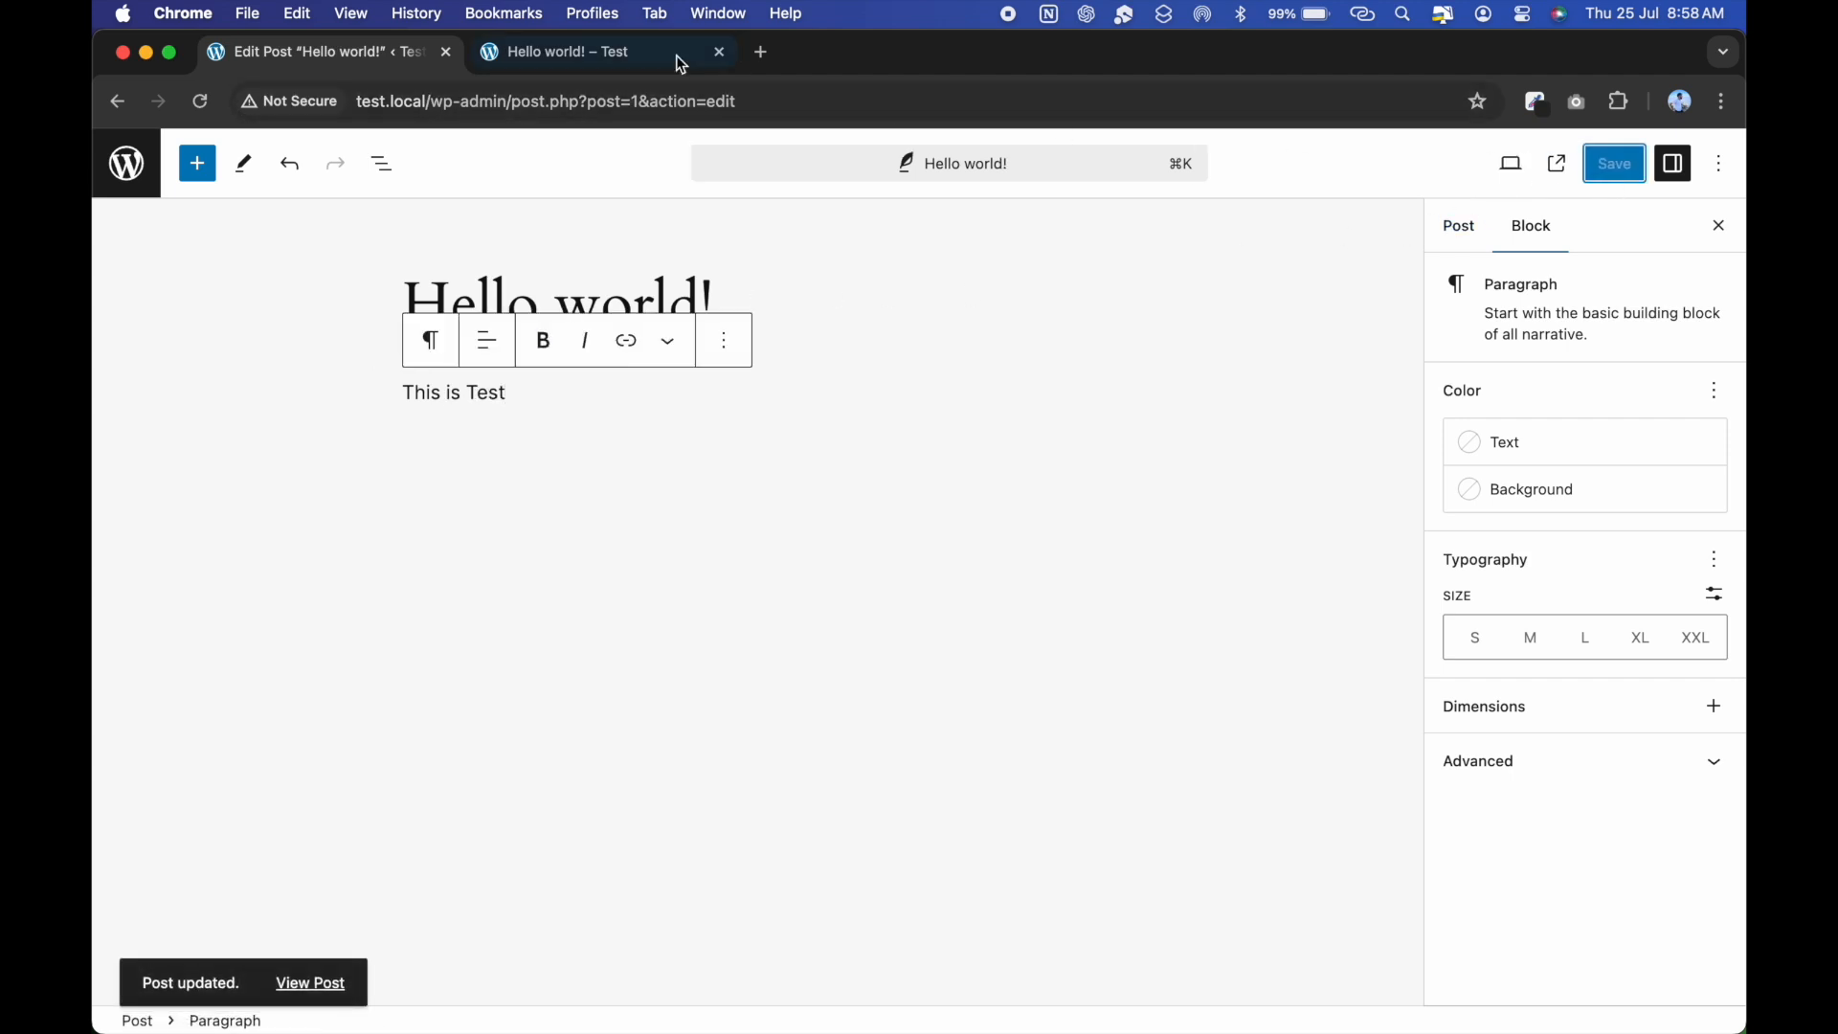
pyautogui.click(705, 61)
pyautogui.click(200, 102)
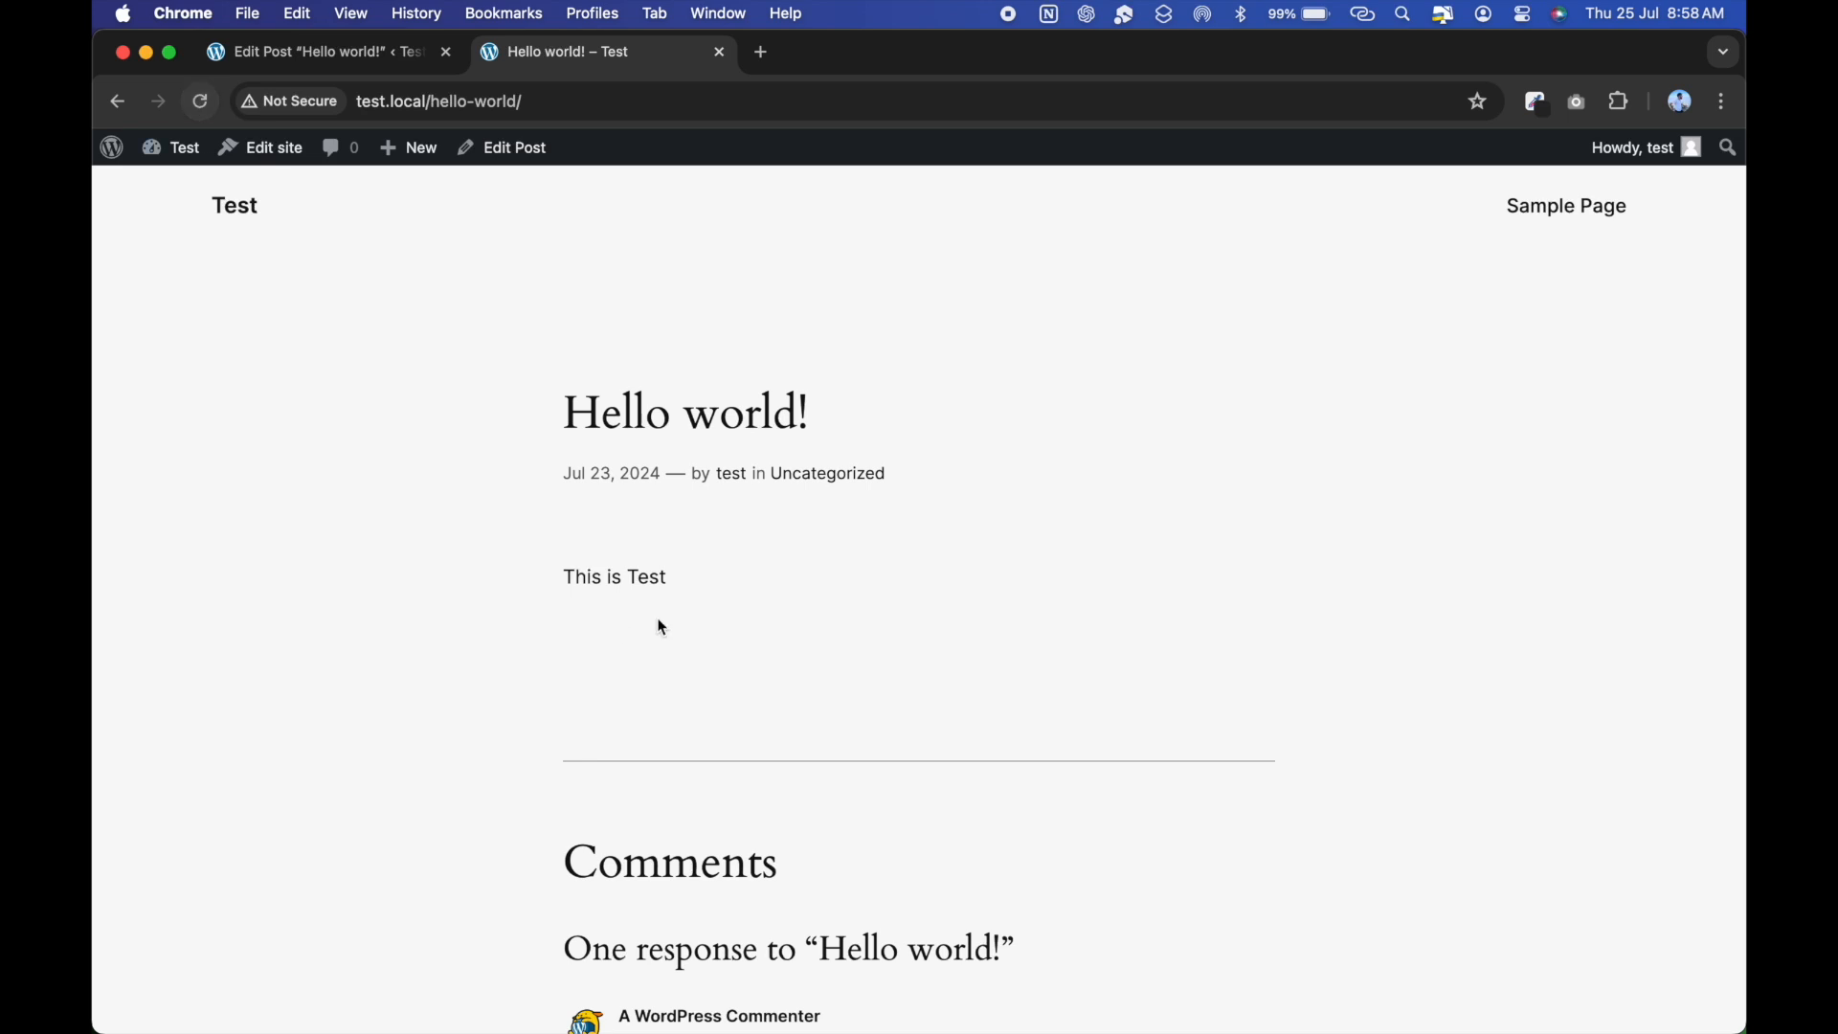
pyautogui.moveTo(565, 574); pyautogui.dragTo(819, 581)
pyautogui.click(772, 603)
pyautogui.click(373, 60)
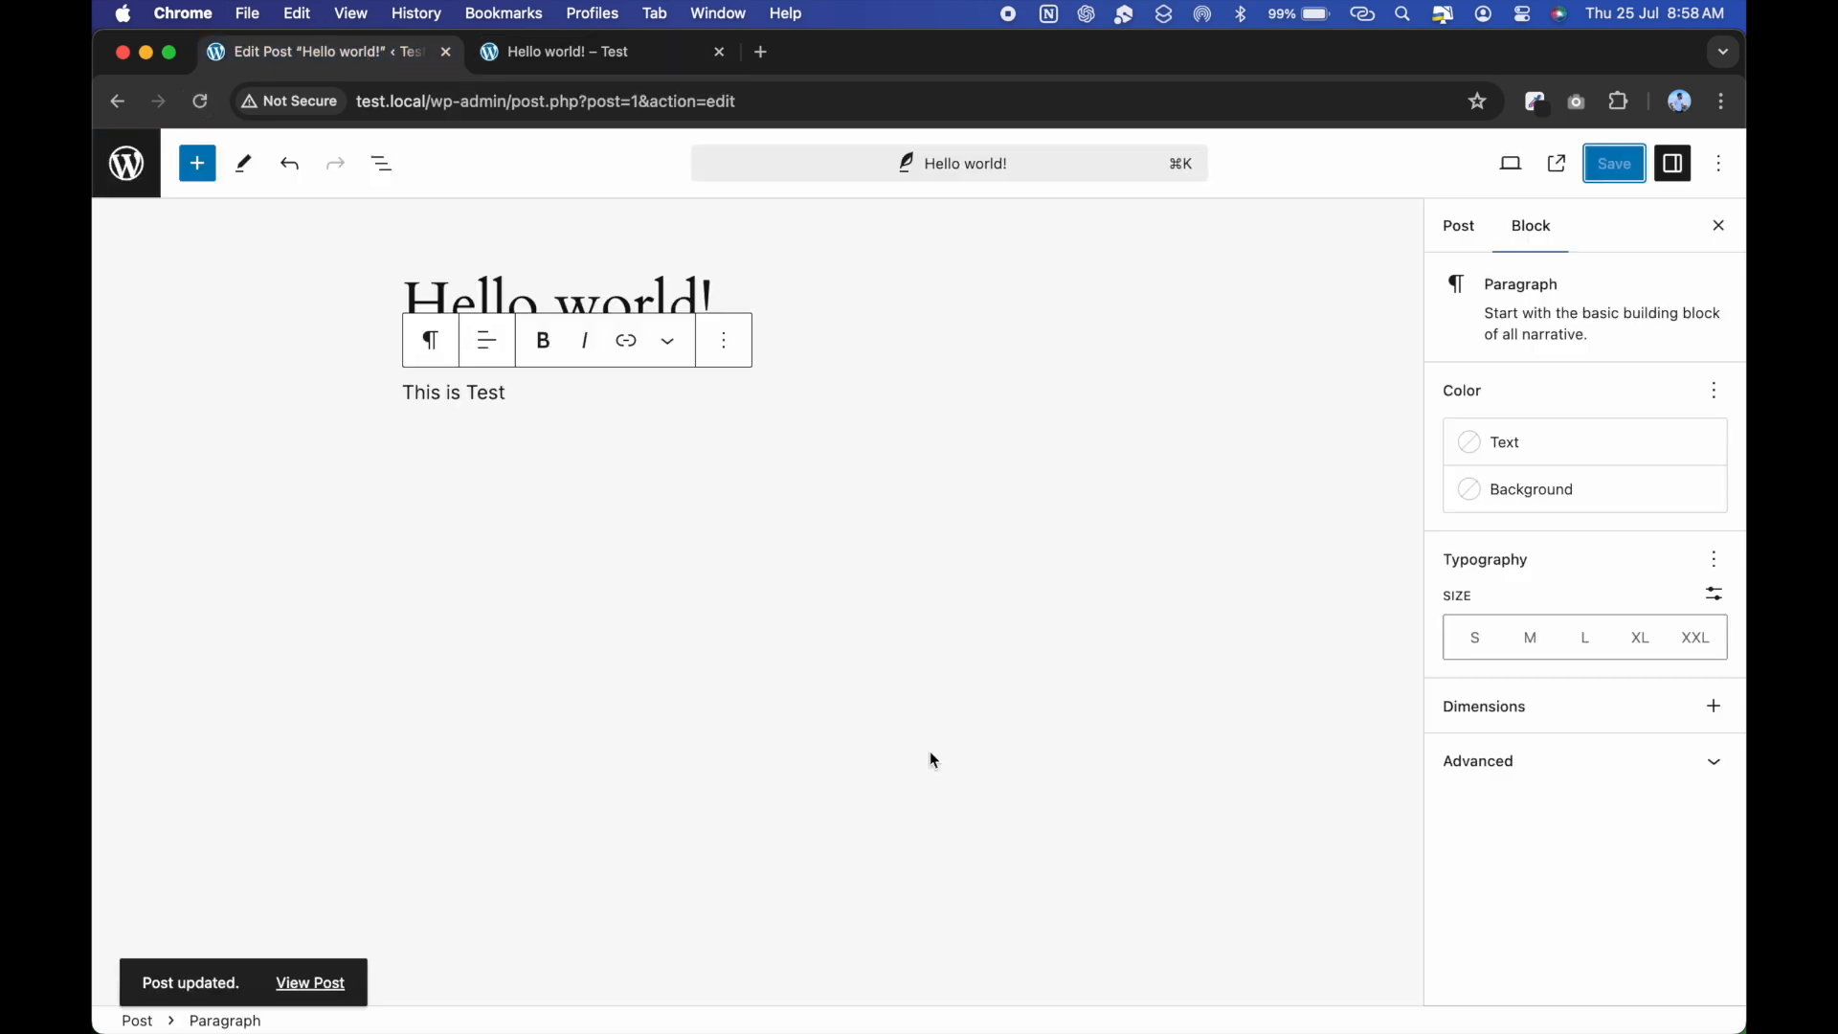
pyautogui.click(136, 188)
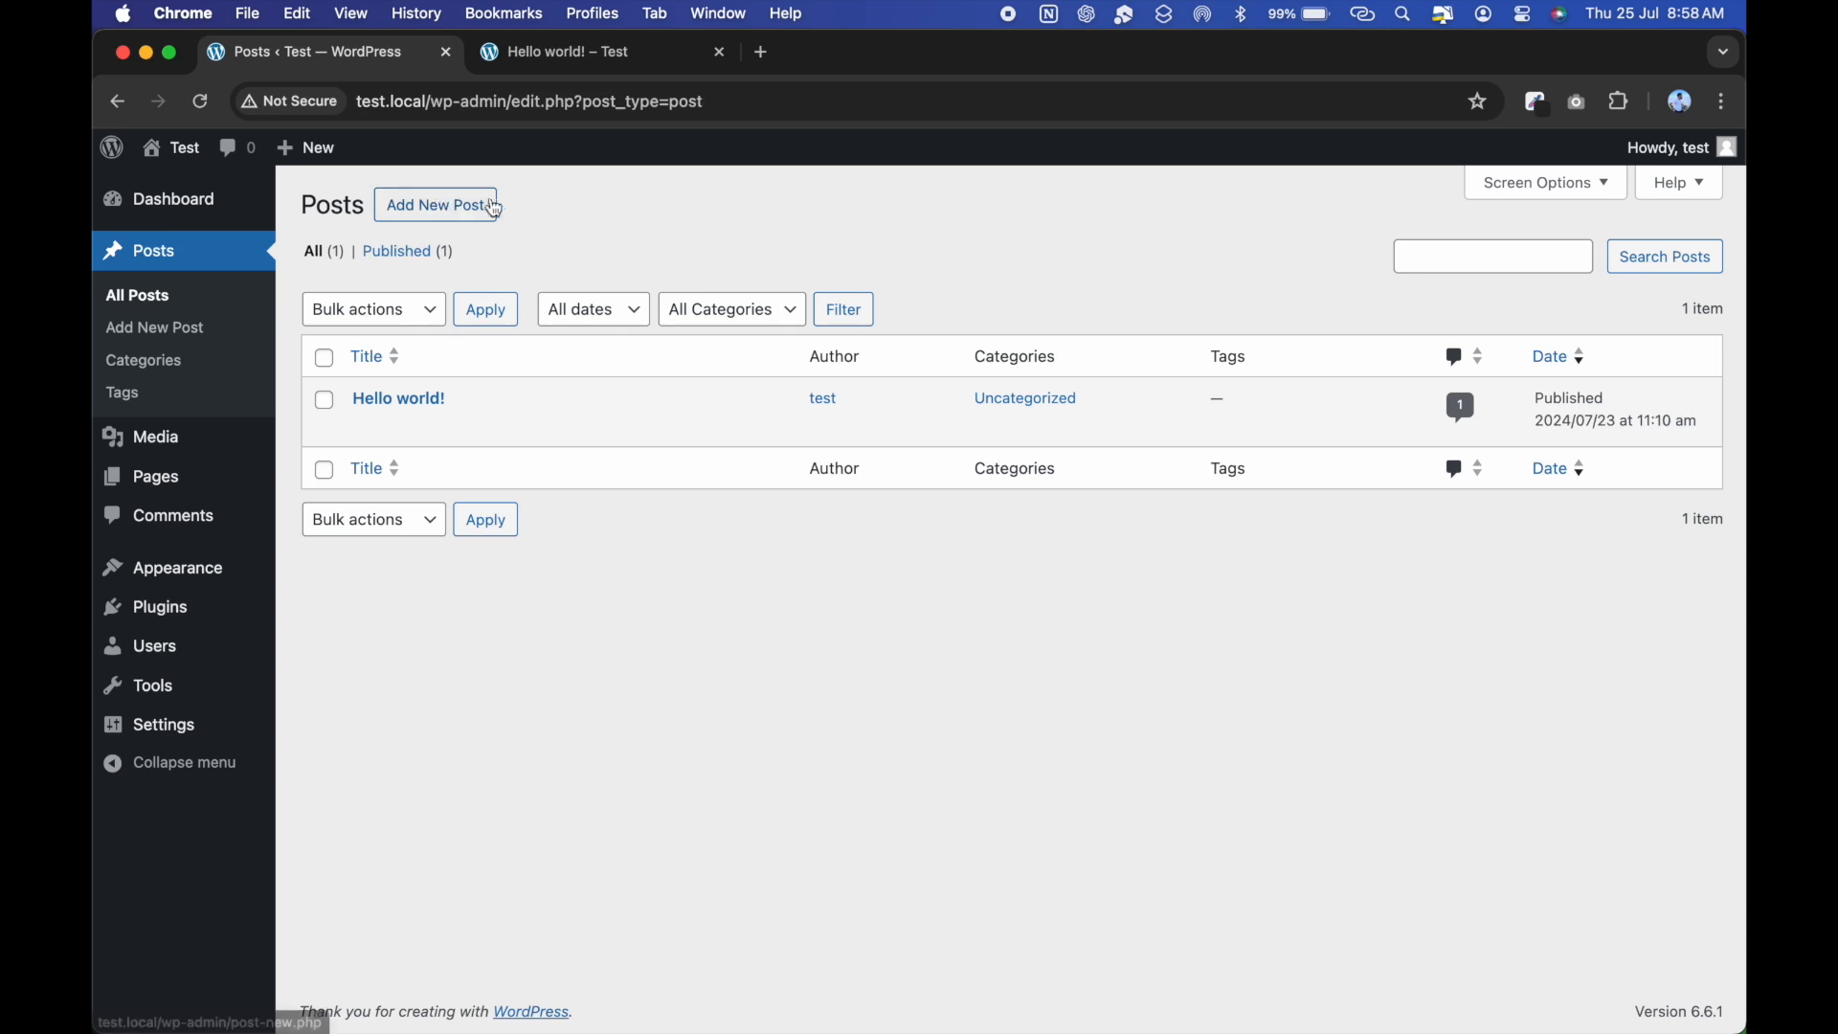
# Draft a new post 'Post Title' with paragraph 'Any Content' and an empty block below.
pyautogui.click(446, 215)
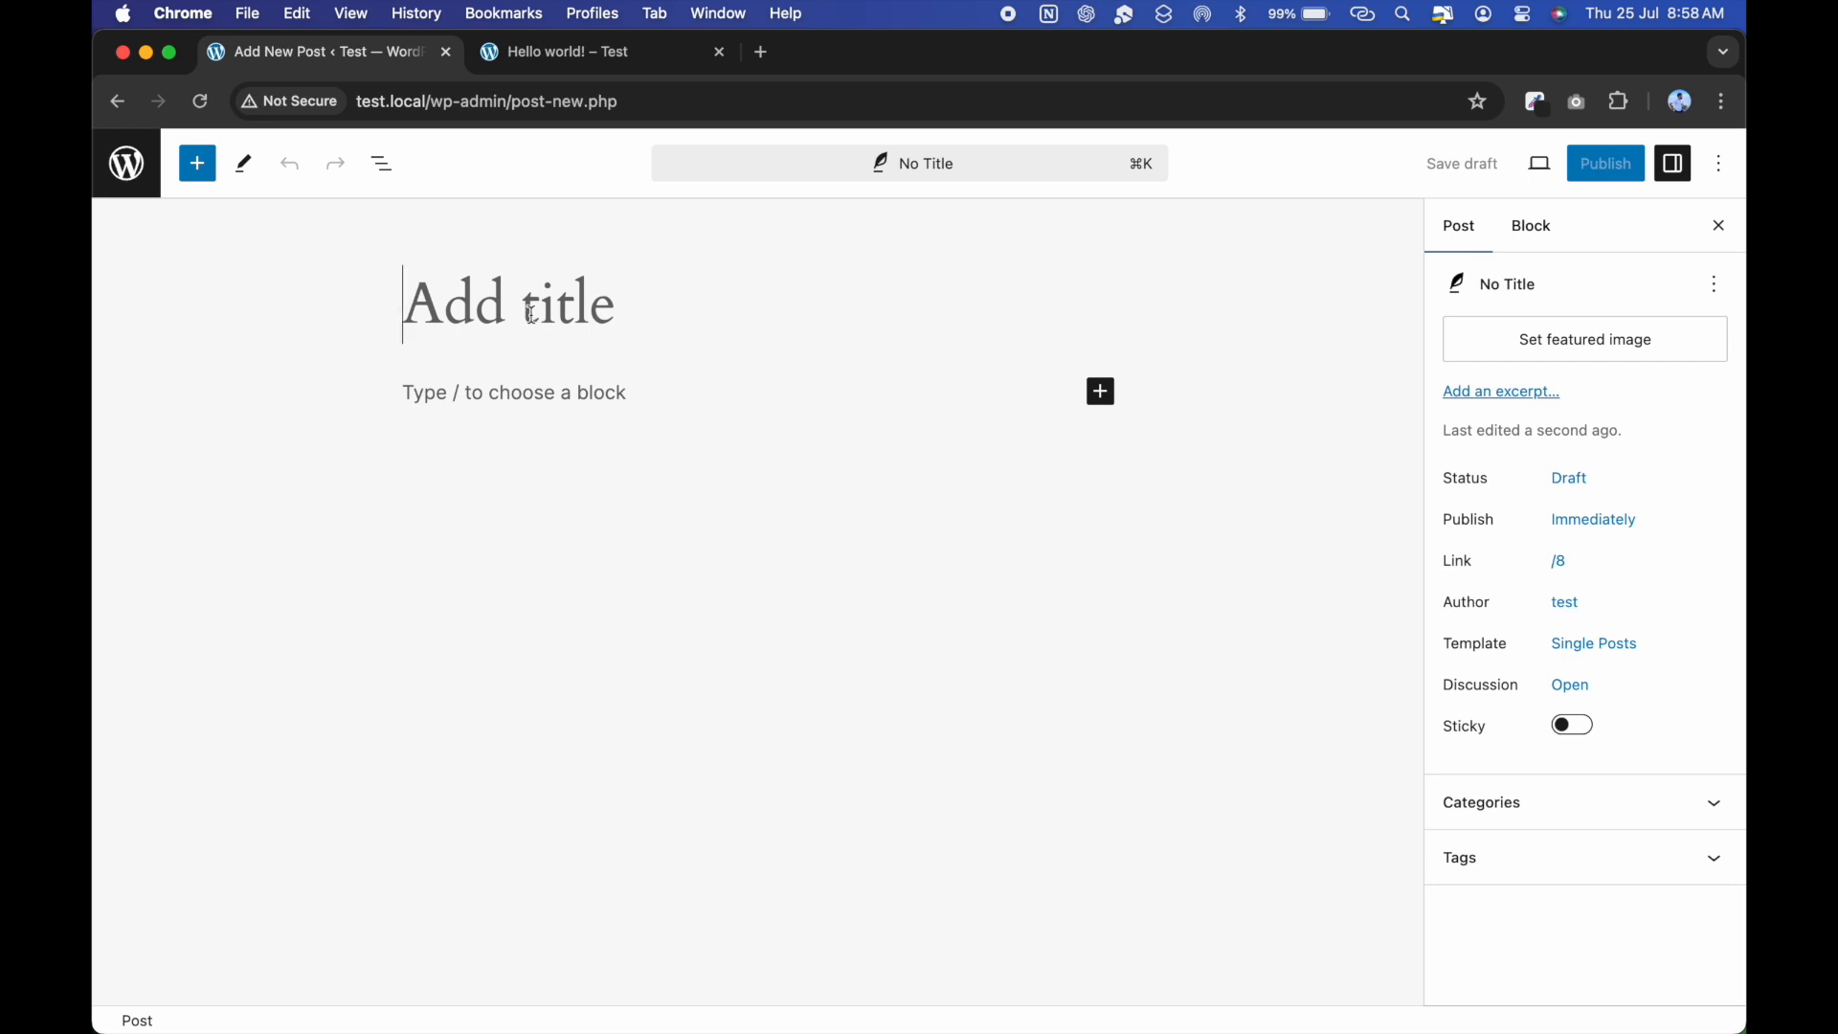
pyautogui.write('Post Title')
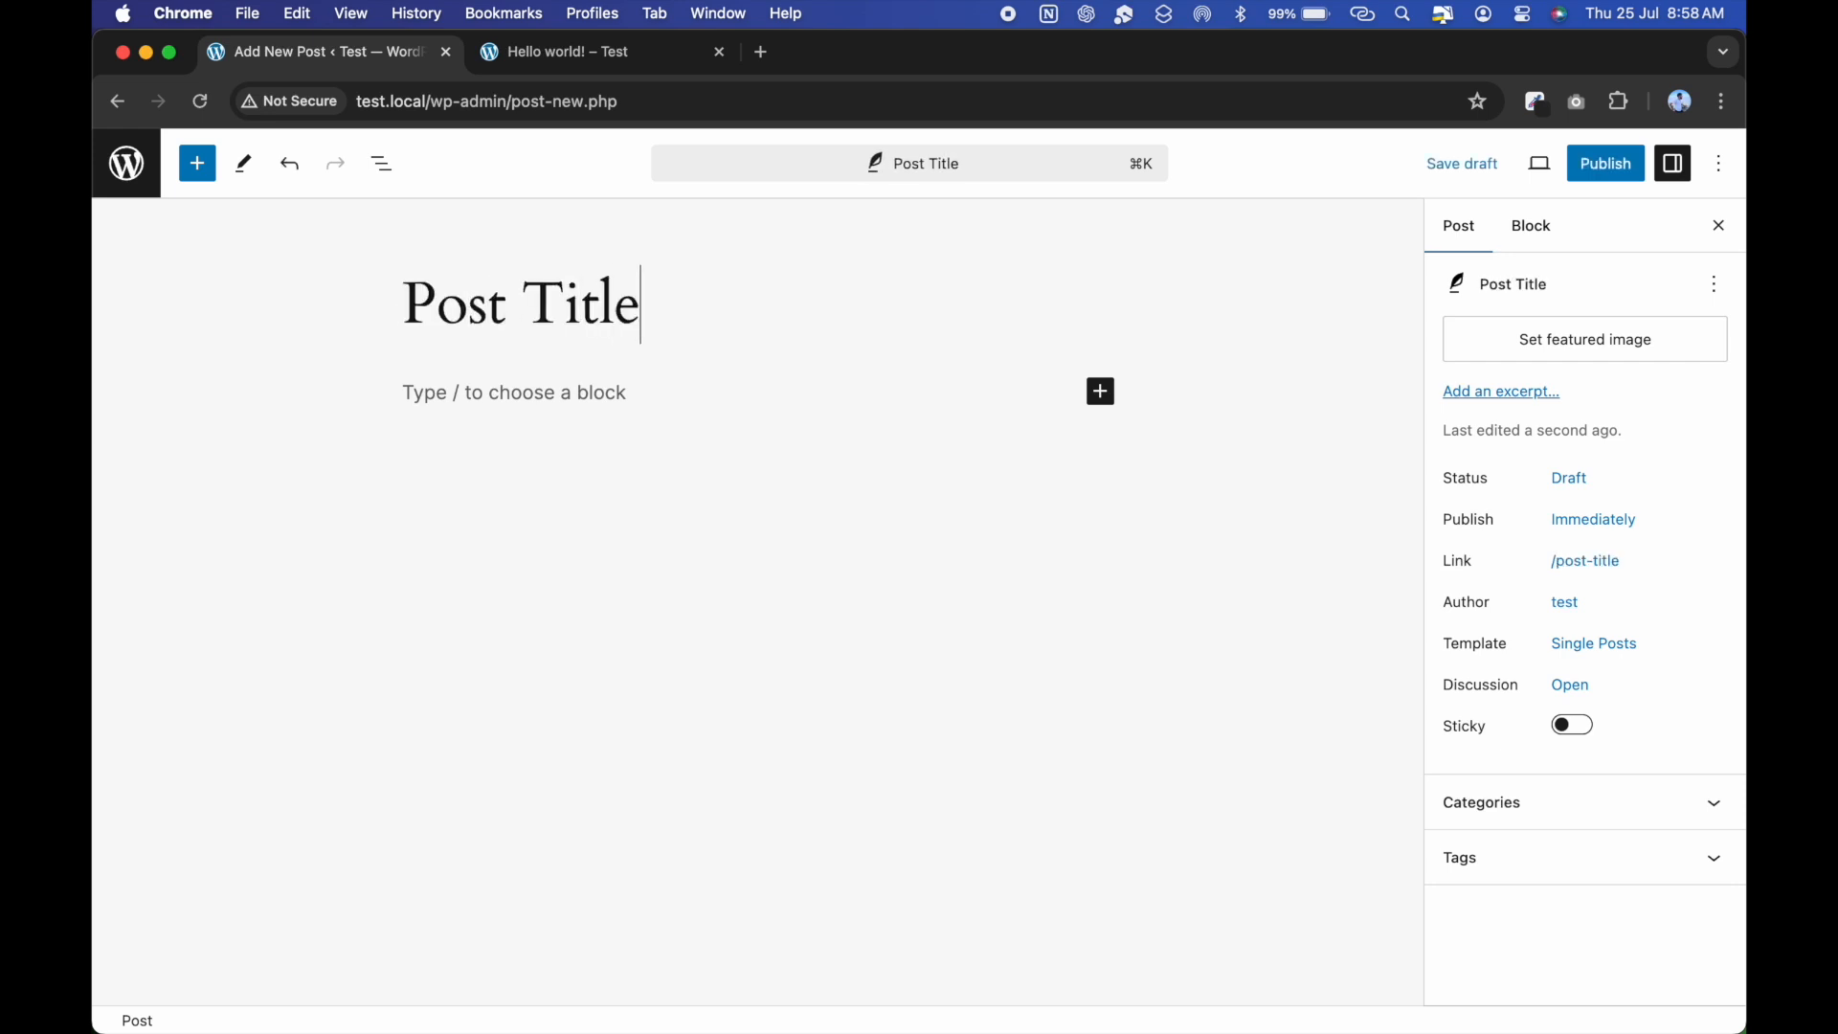
pyautogui.click(571, 391)
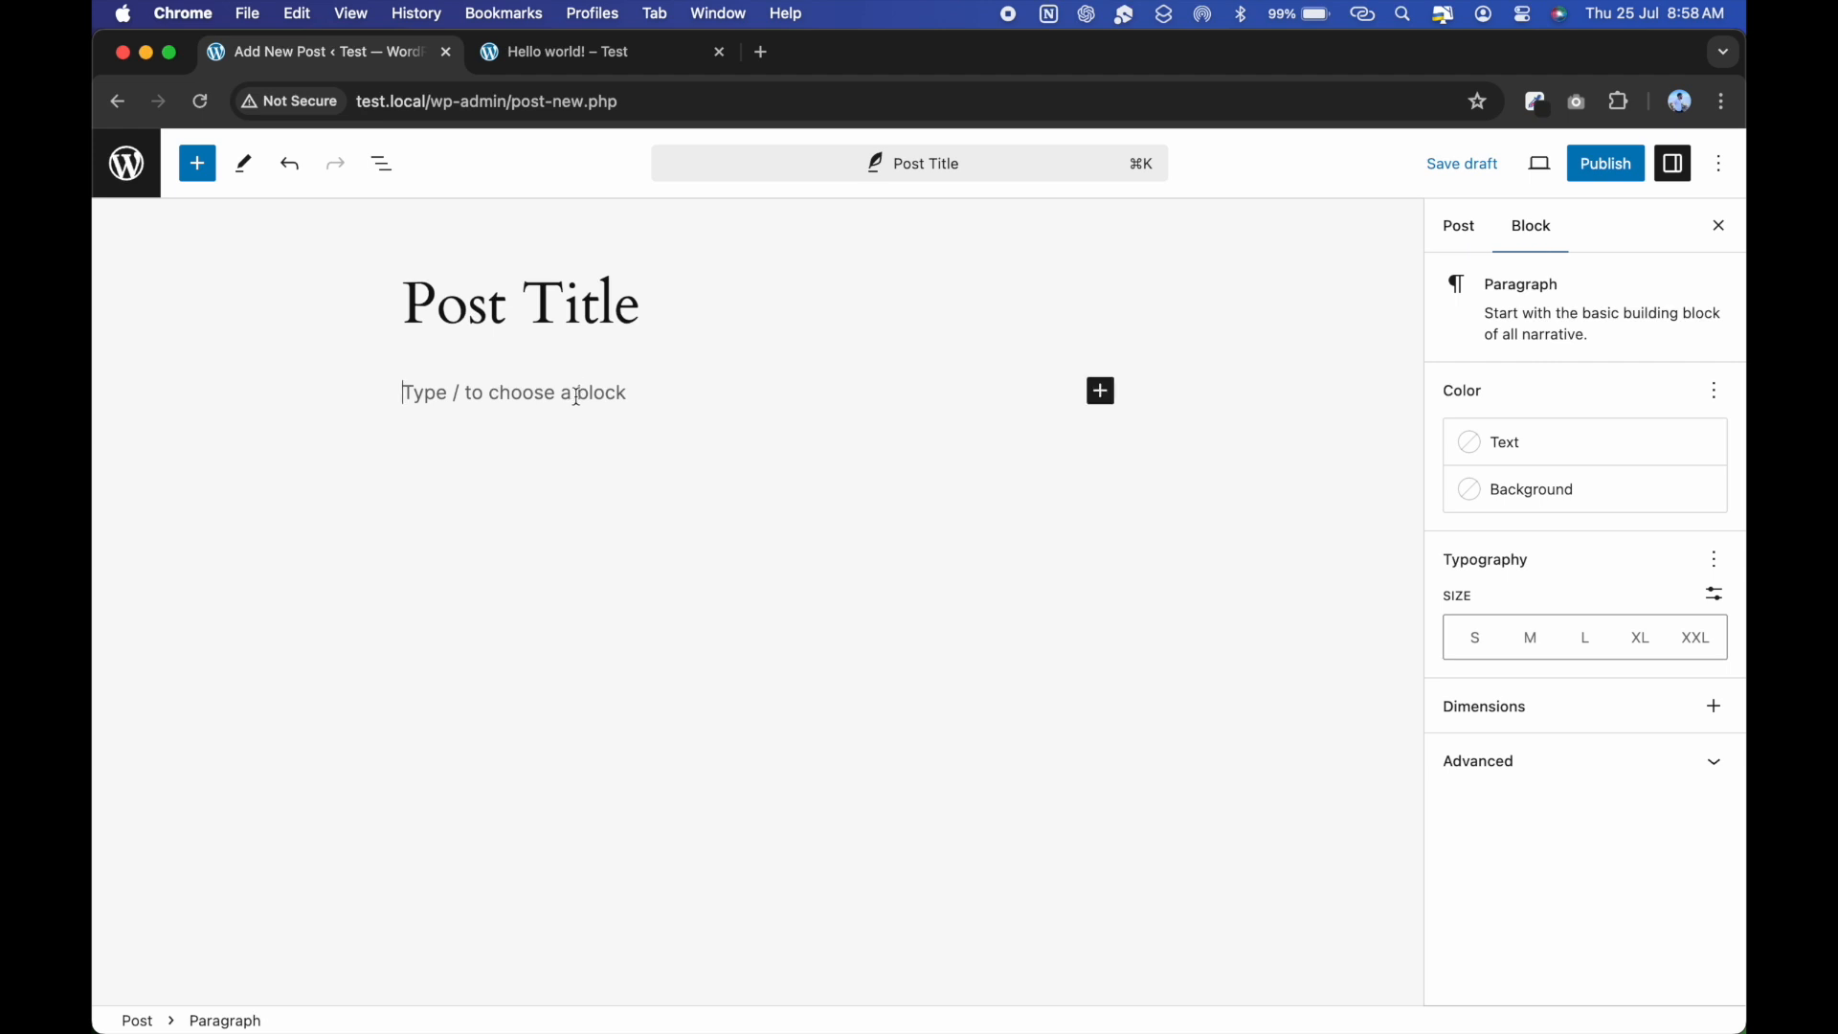
pyautogui.write('Any Conten')
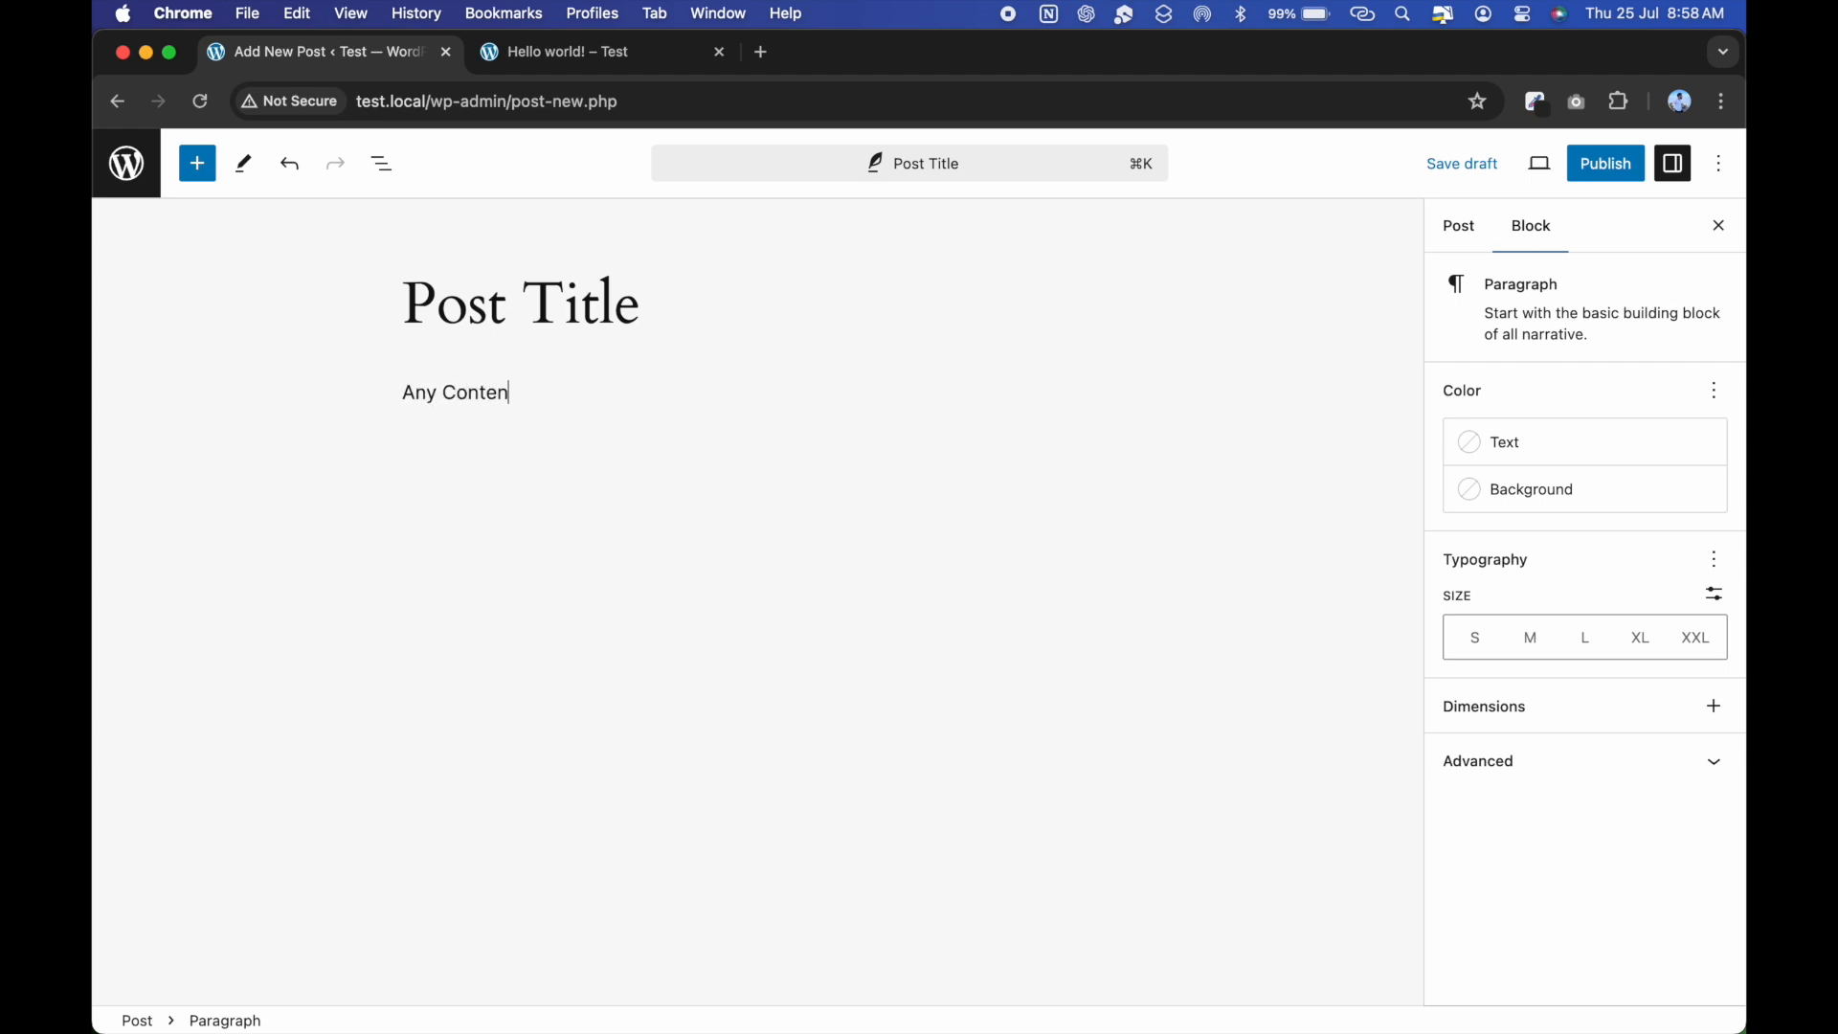
pyautogui.write('t')
pyautogui.press('Return')
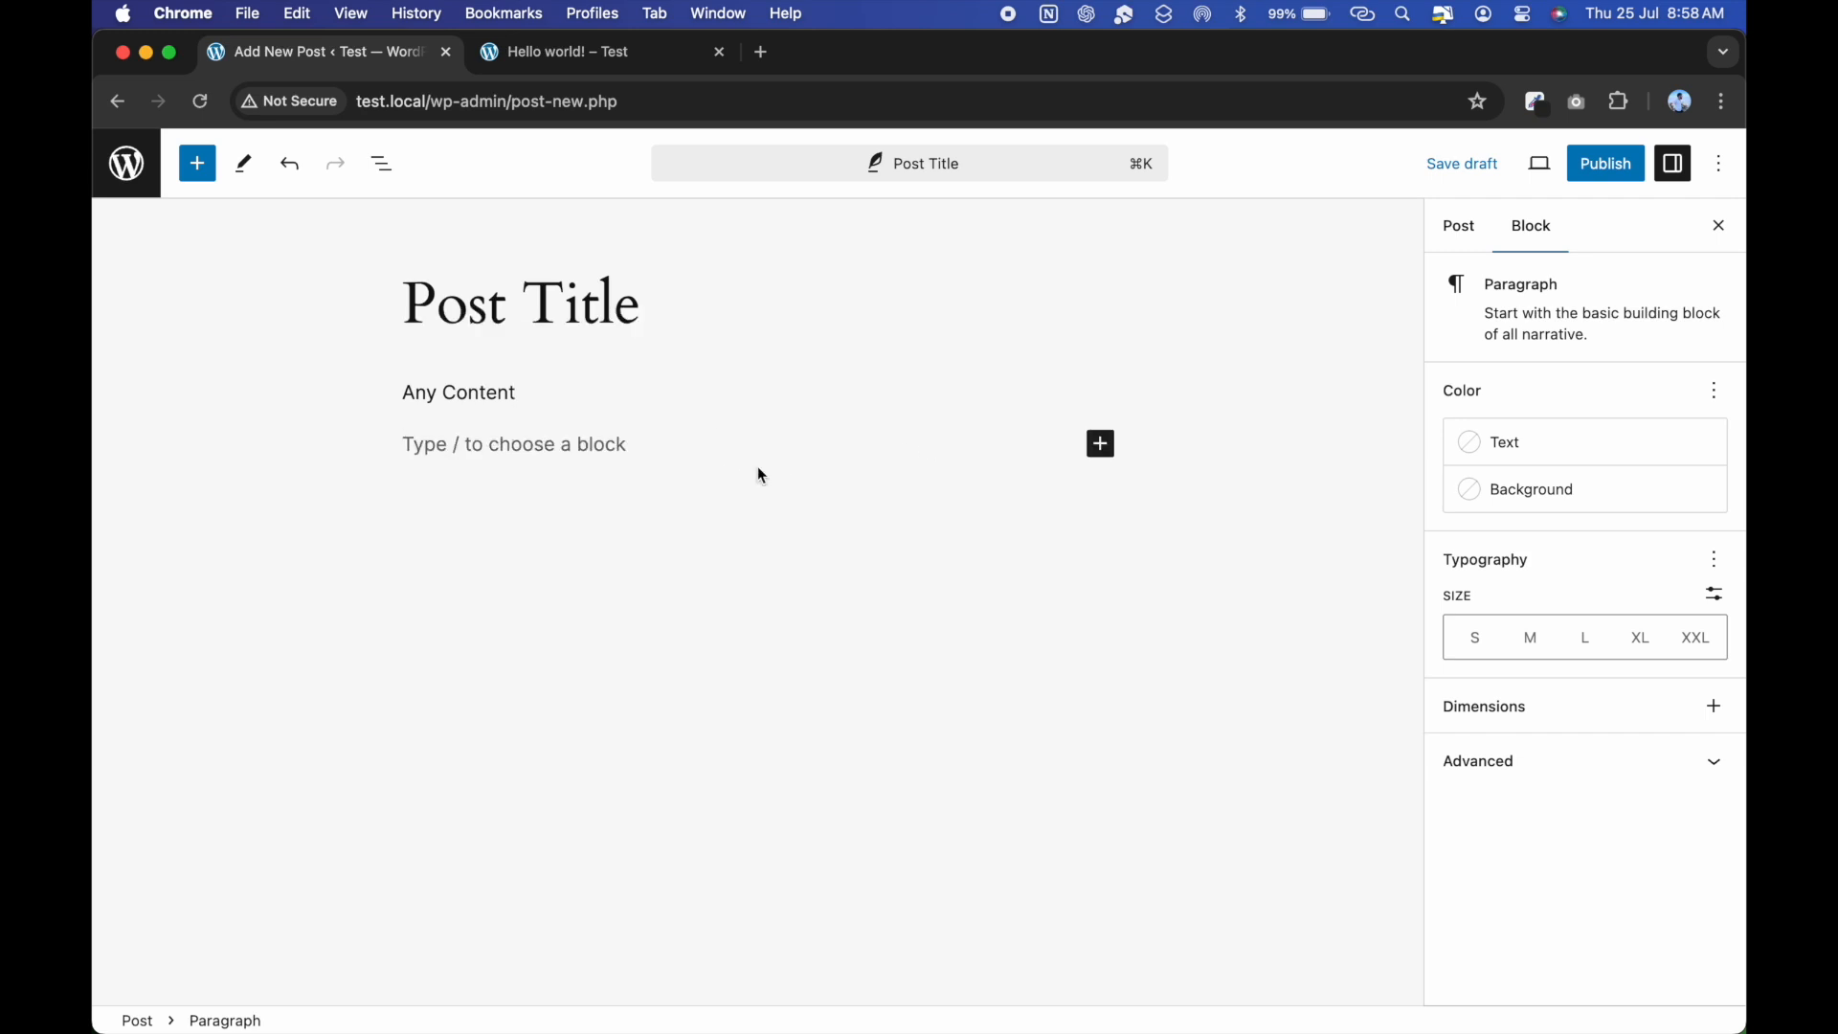
pyautogui.click(1101, 446)
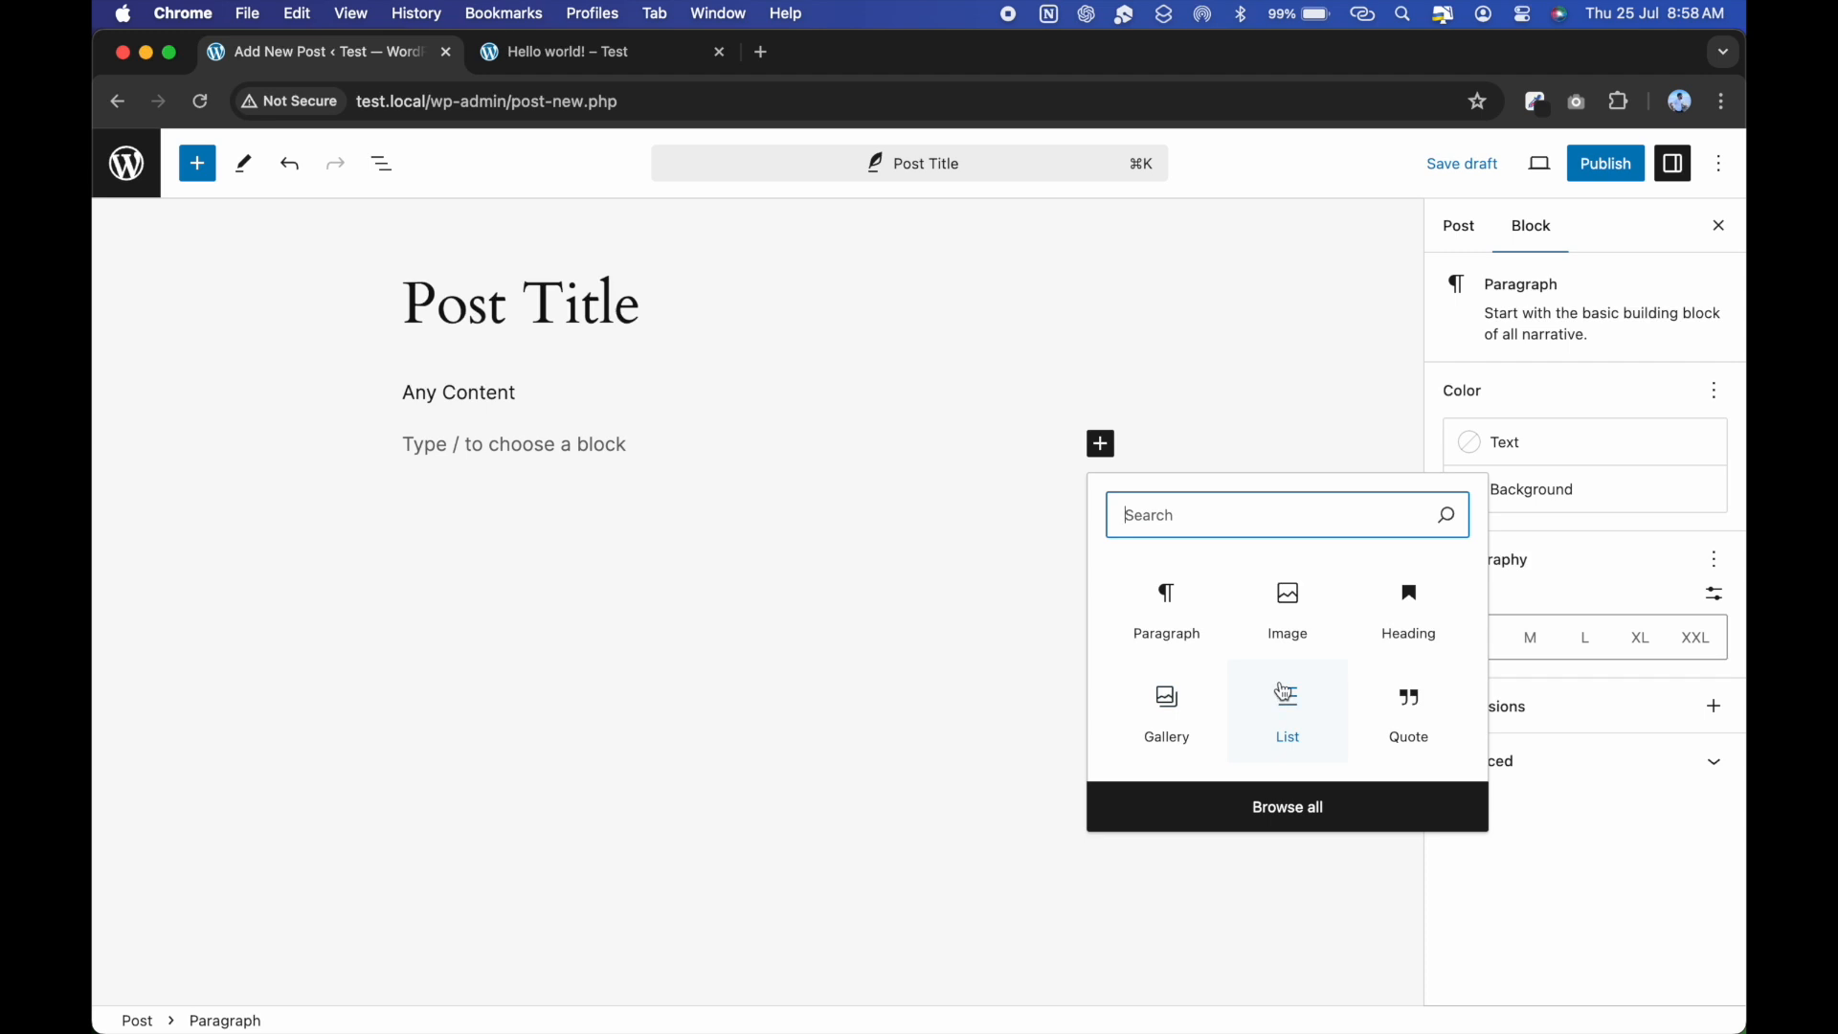
# Browse the full block library from top to bottom, down to the embed blocks.
pyautogui.click(1281, 806)
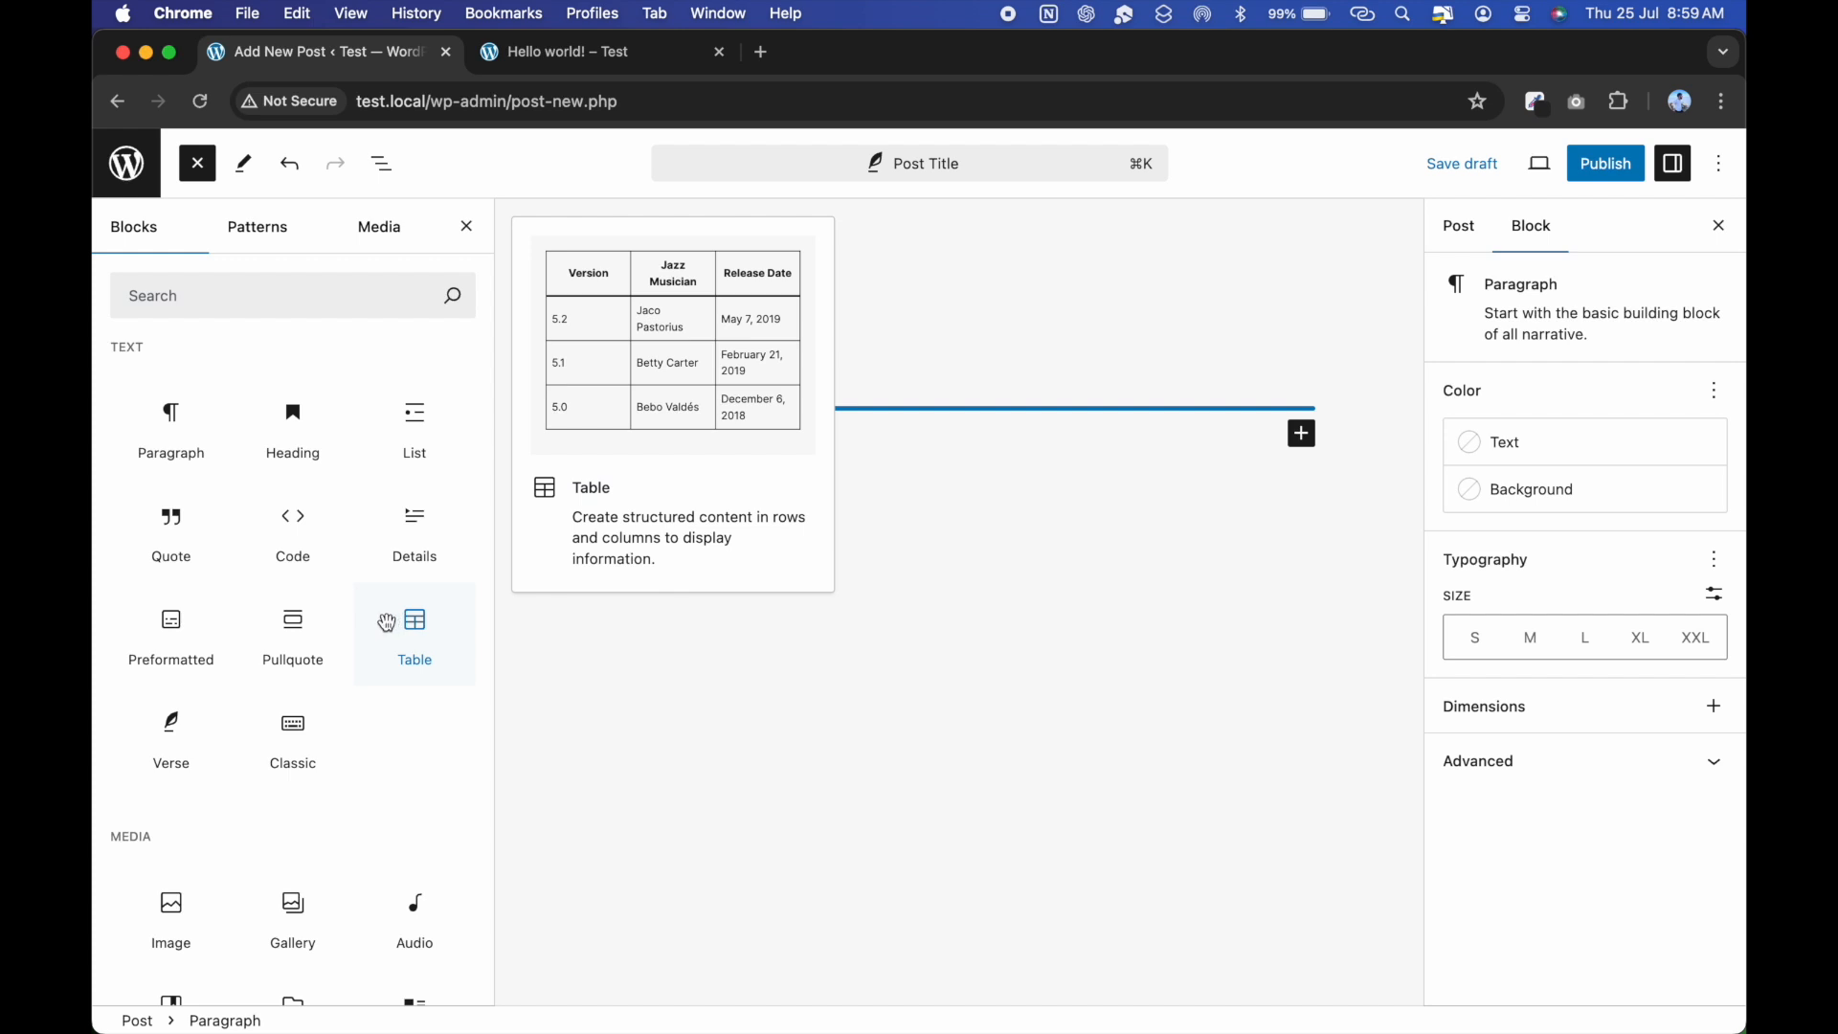
pyautogui.scroll(-5, 291, 731)
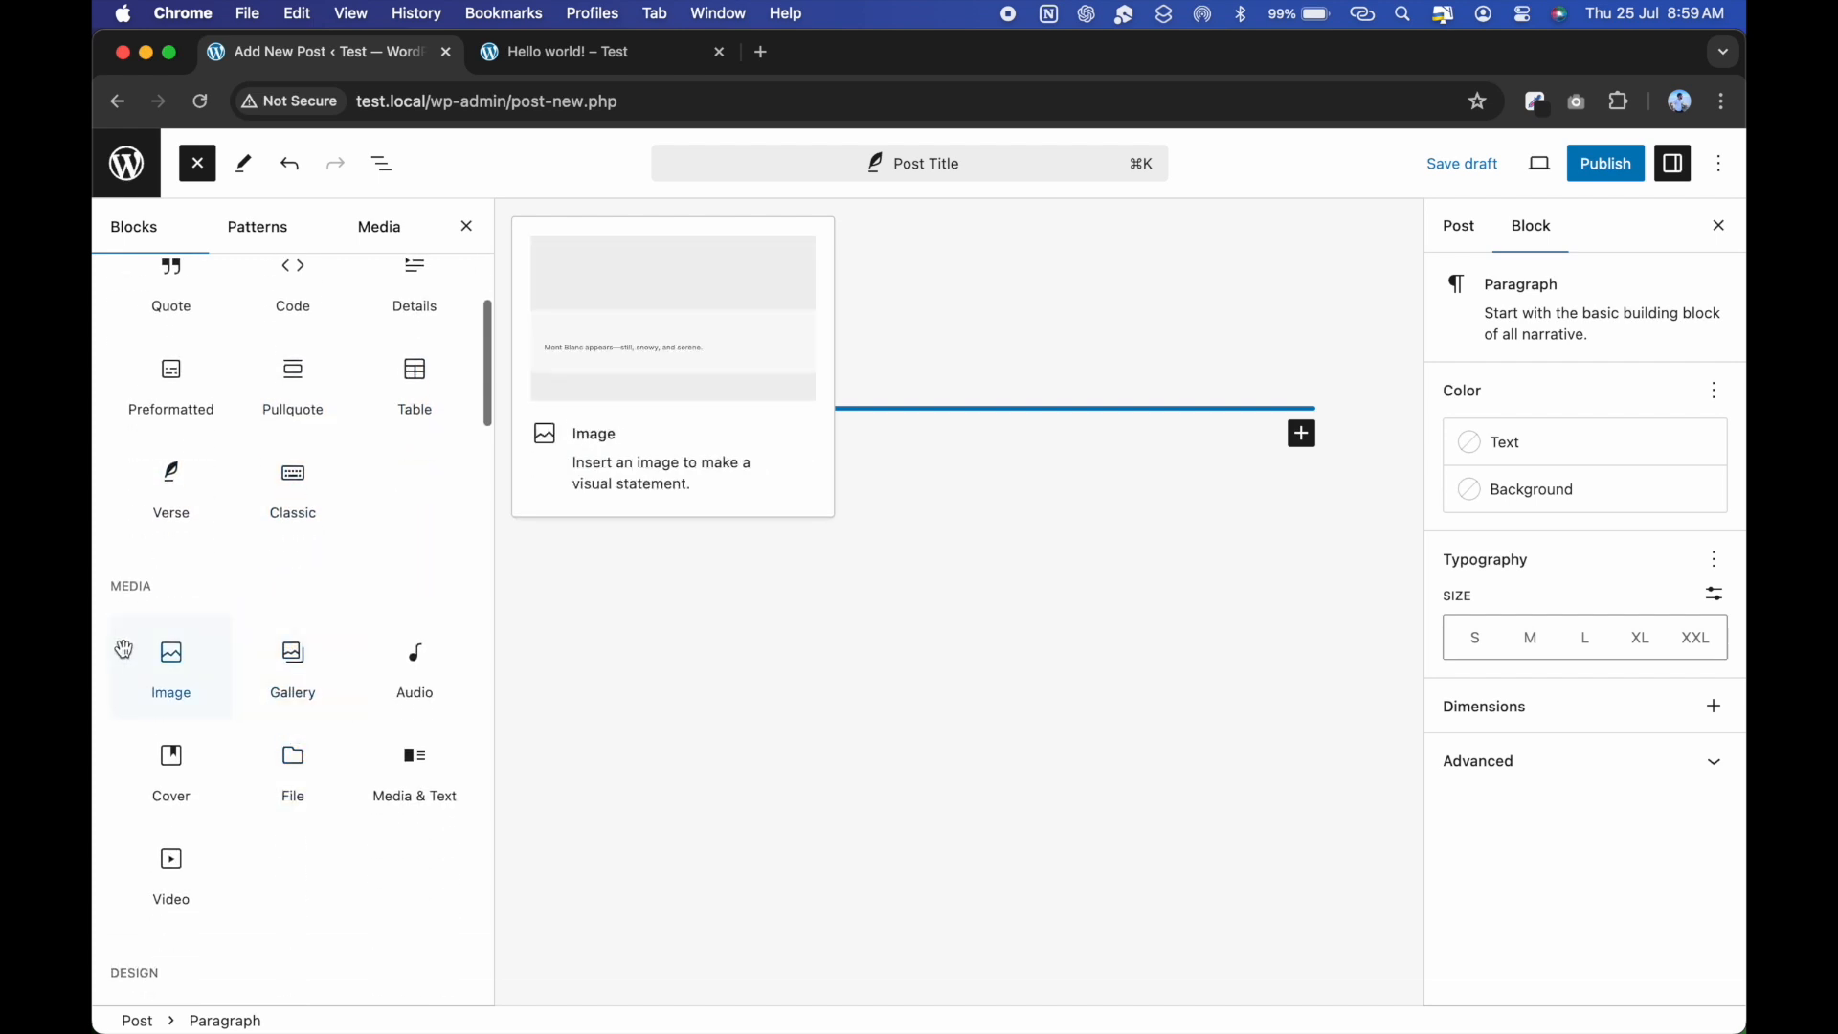
pyautogui.scroll(-1, 421, 651)
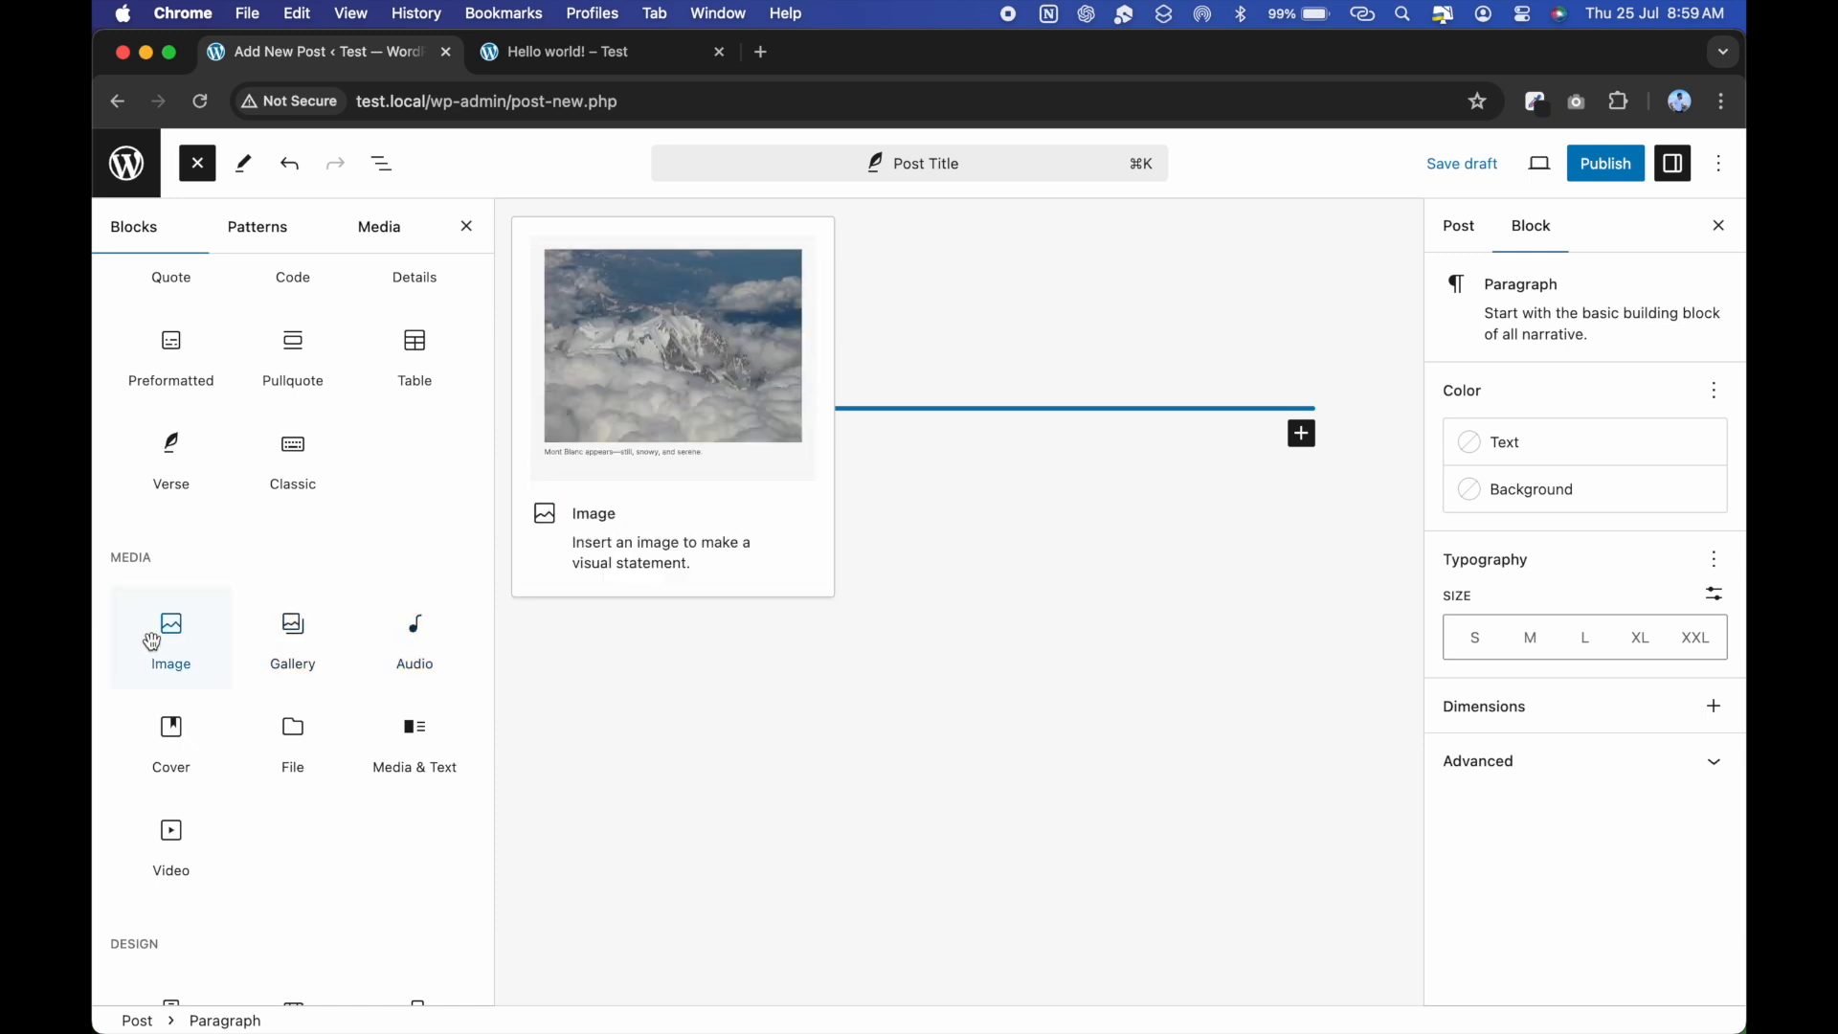
pyautogui.scroll(-1, 153, 642)
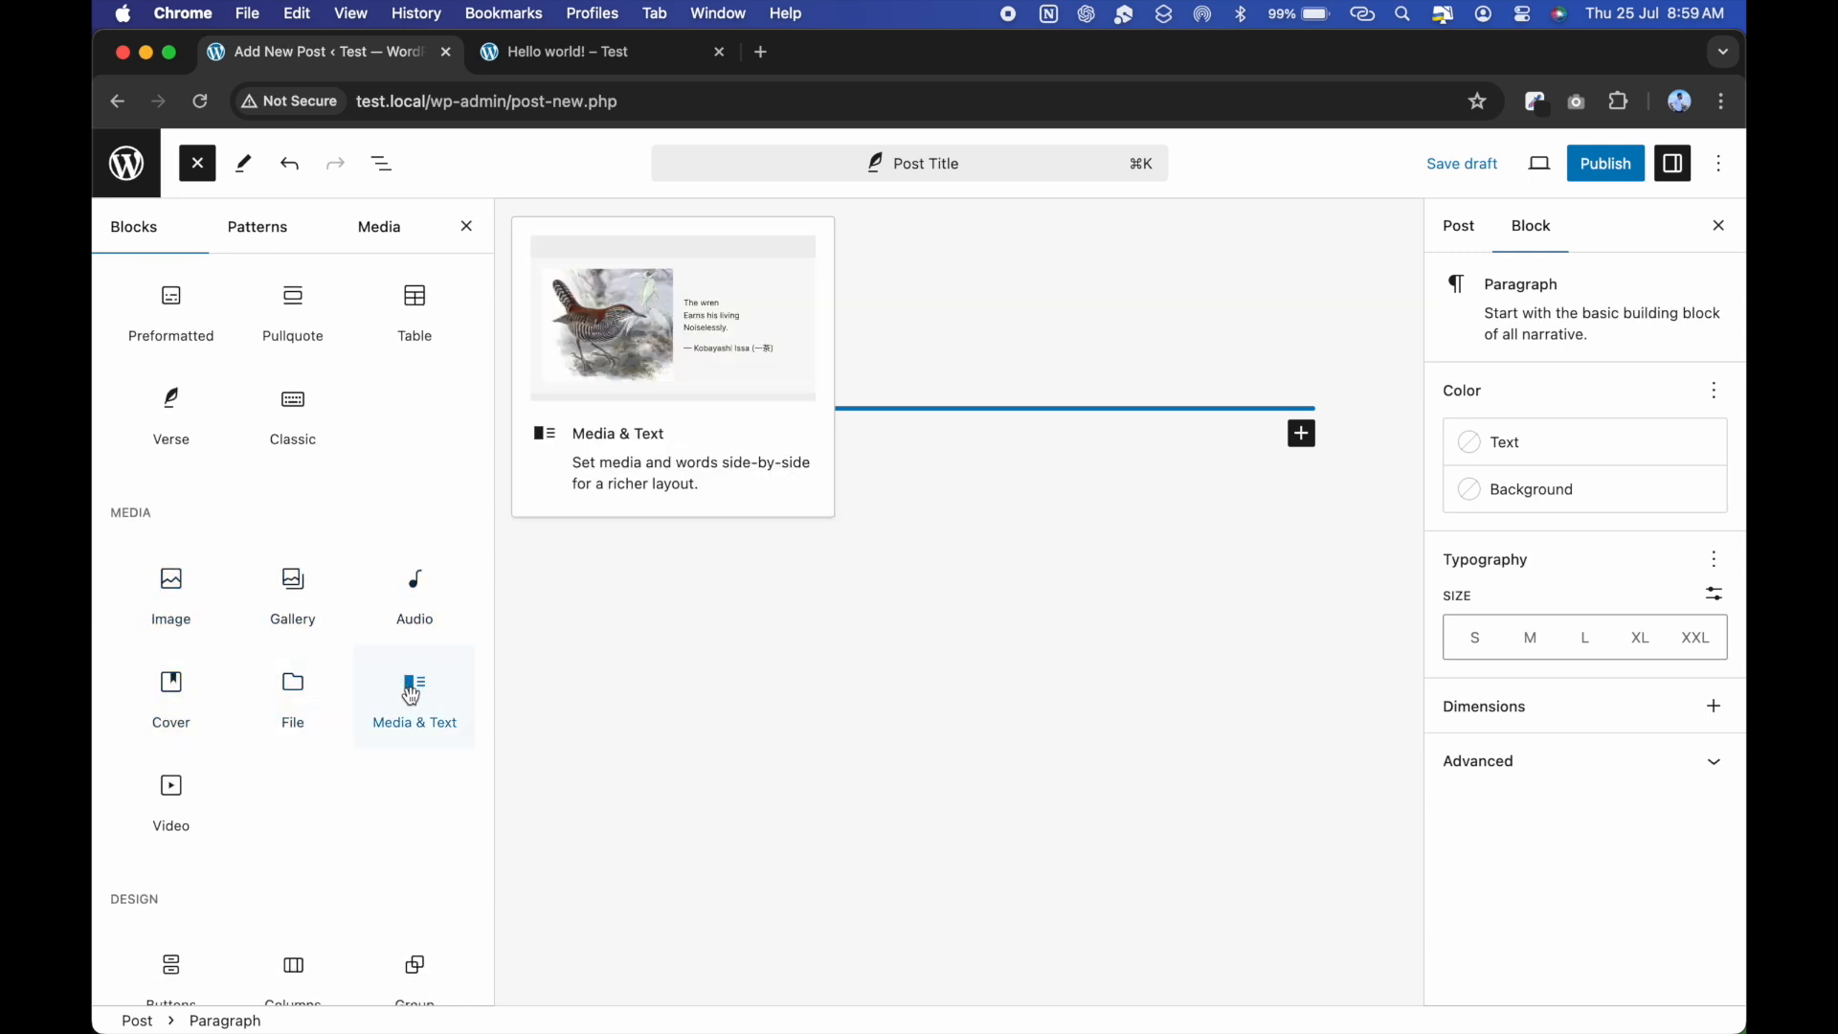
pyautogui.scroll(-2, 175, 797)
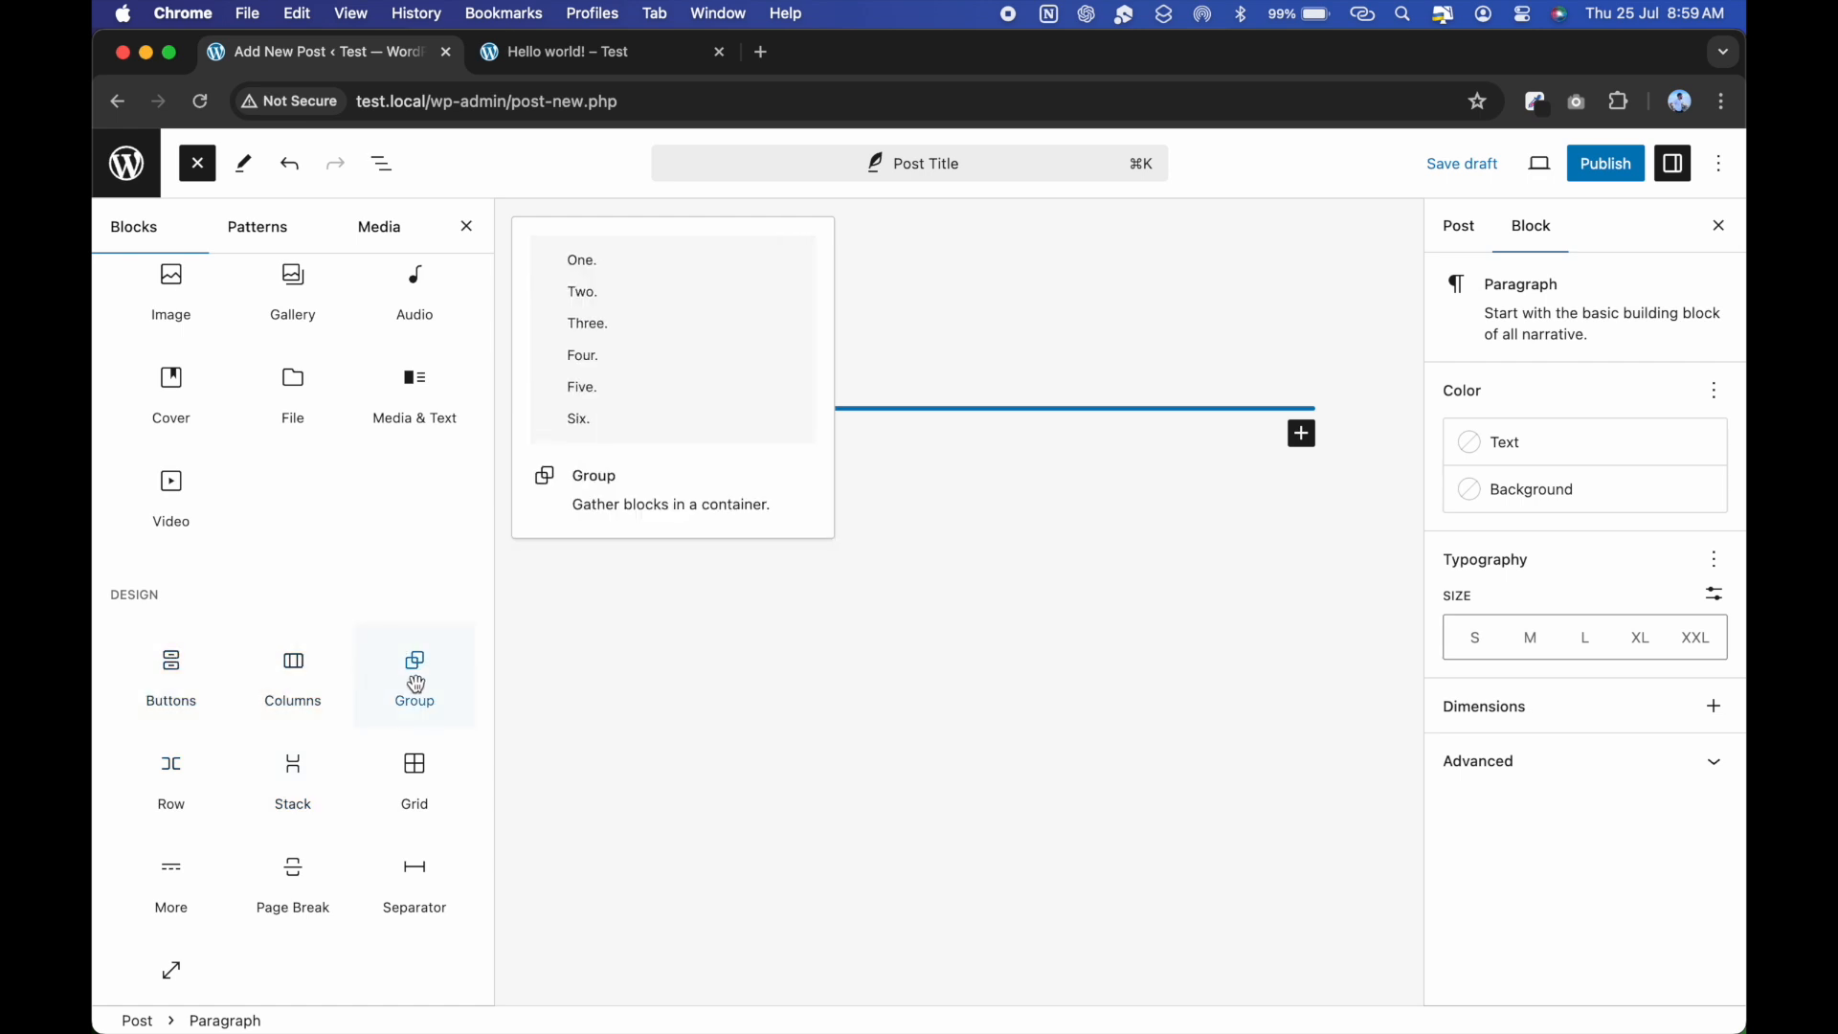
pyautogui.scroll(-5, 410, 670)
pyautogui.scroll(-10, 300, 791)
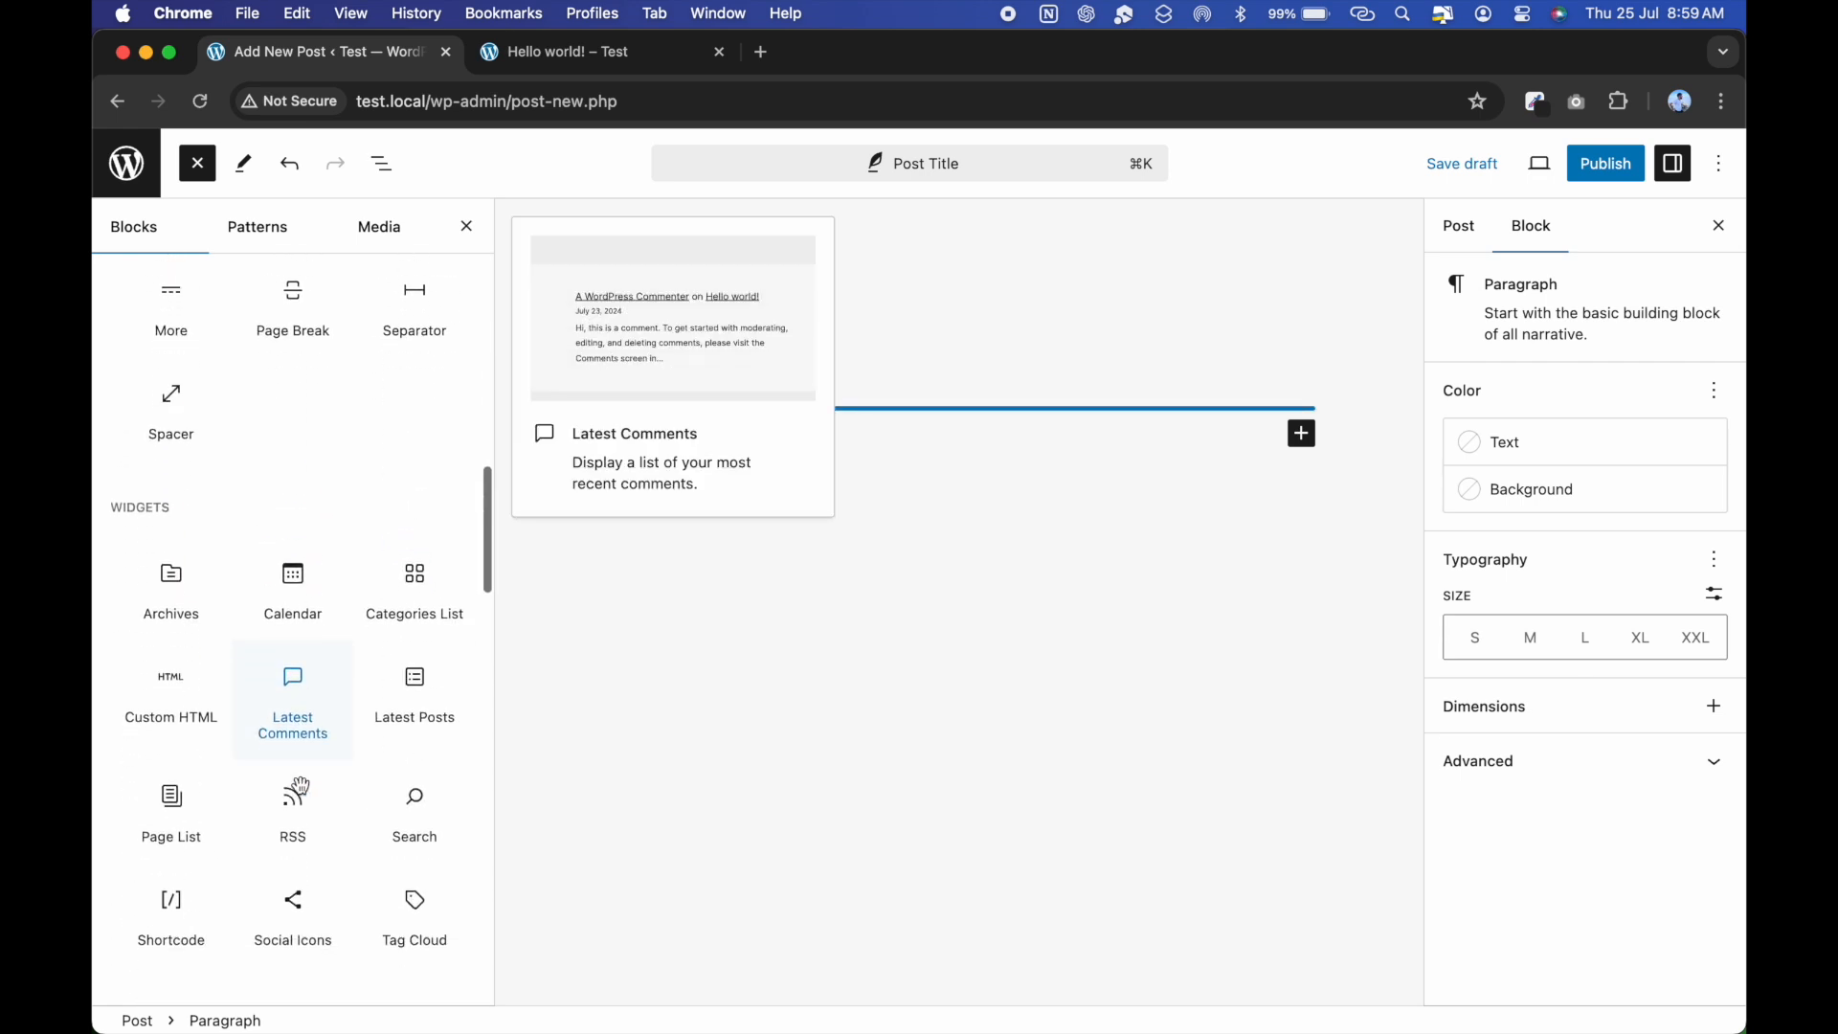
pyautogui.scroll(-5, 209, 860)
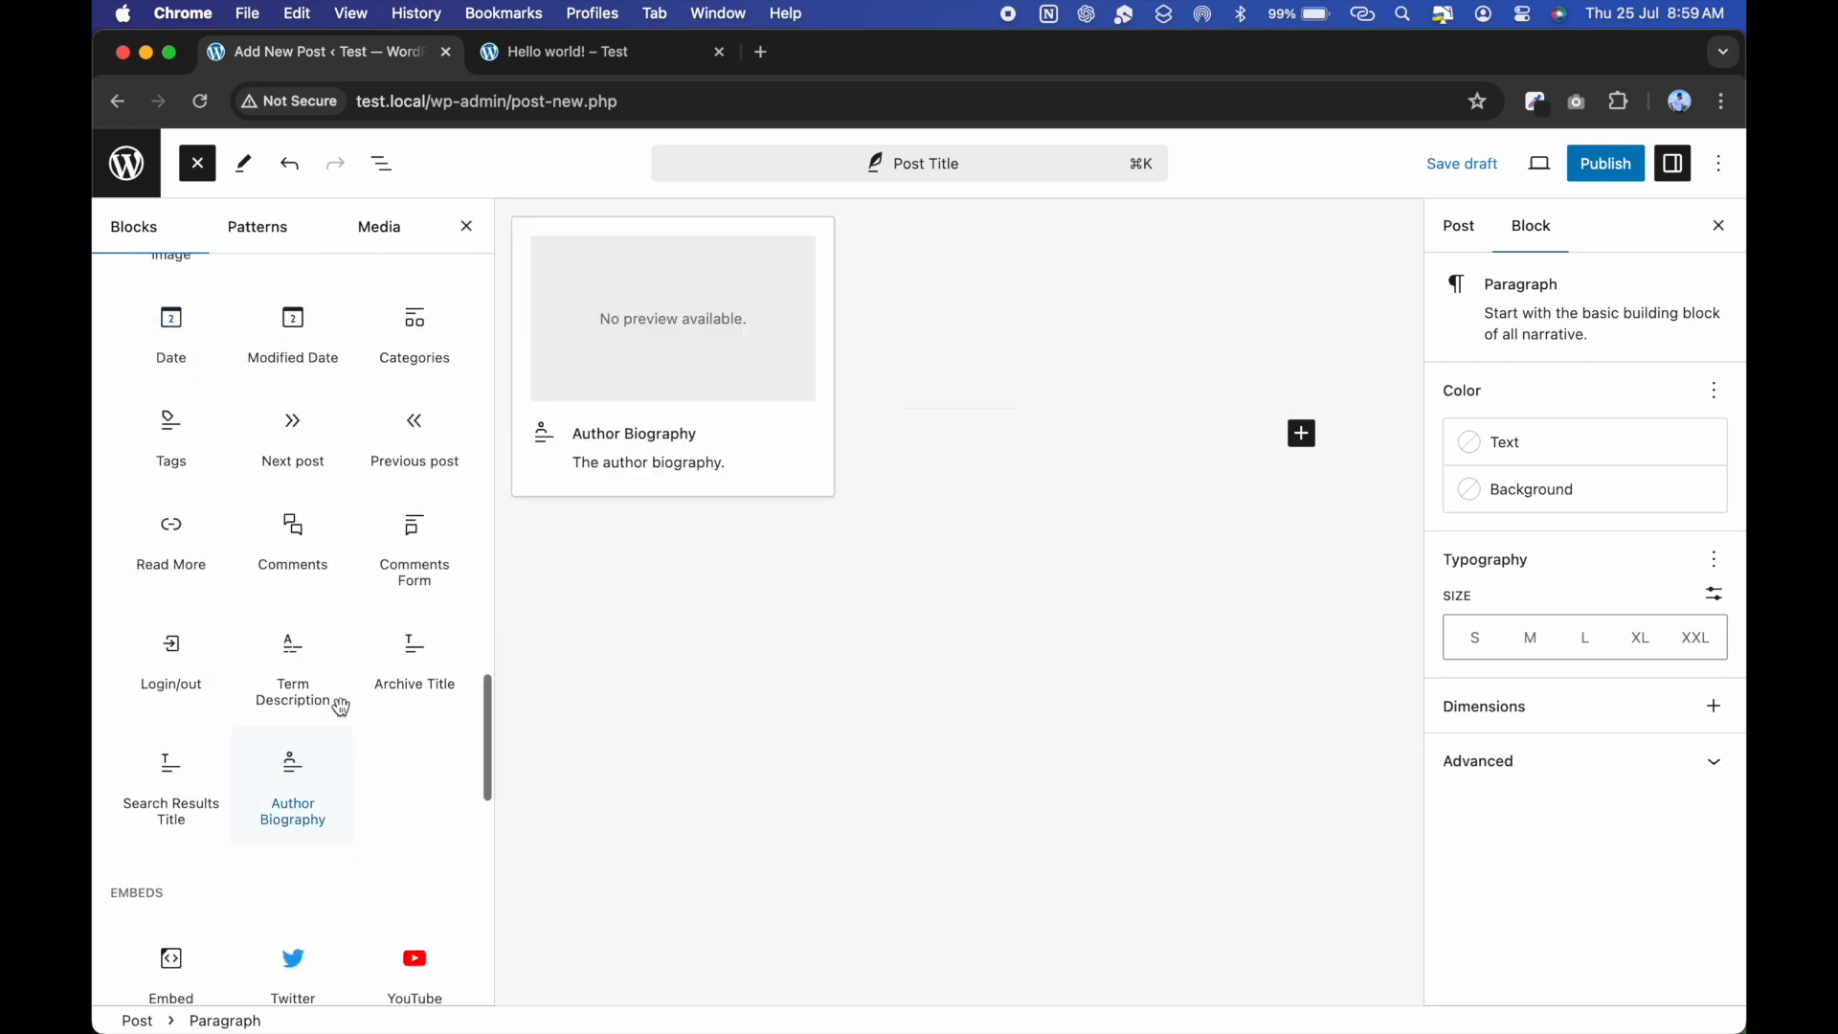
pyautogui.scroll(-5, 410, 977)
pyautogui.scroll(-8, 412, 622)
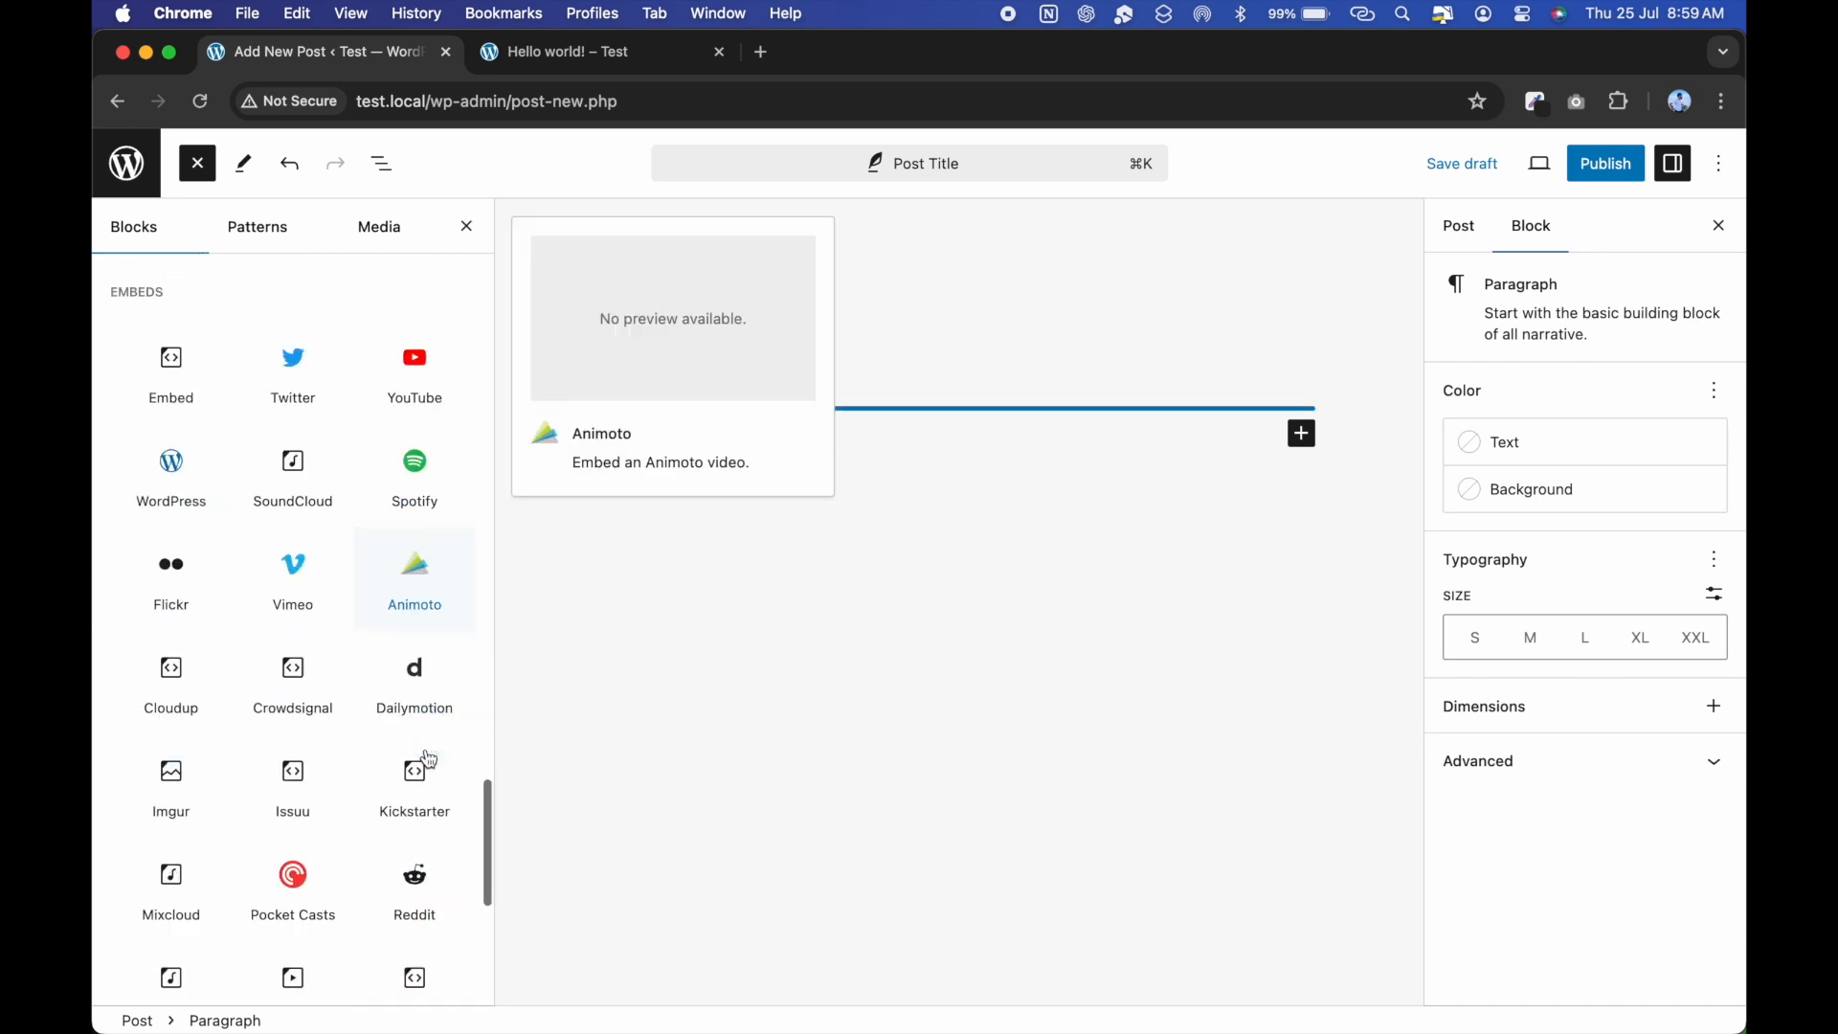
pyautogui.click(908, 734)
# Close the block library and open the Status & visibility options for the Draft post.
pyautogui.click(469, 236)
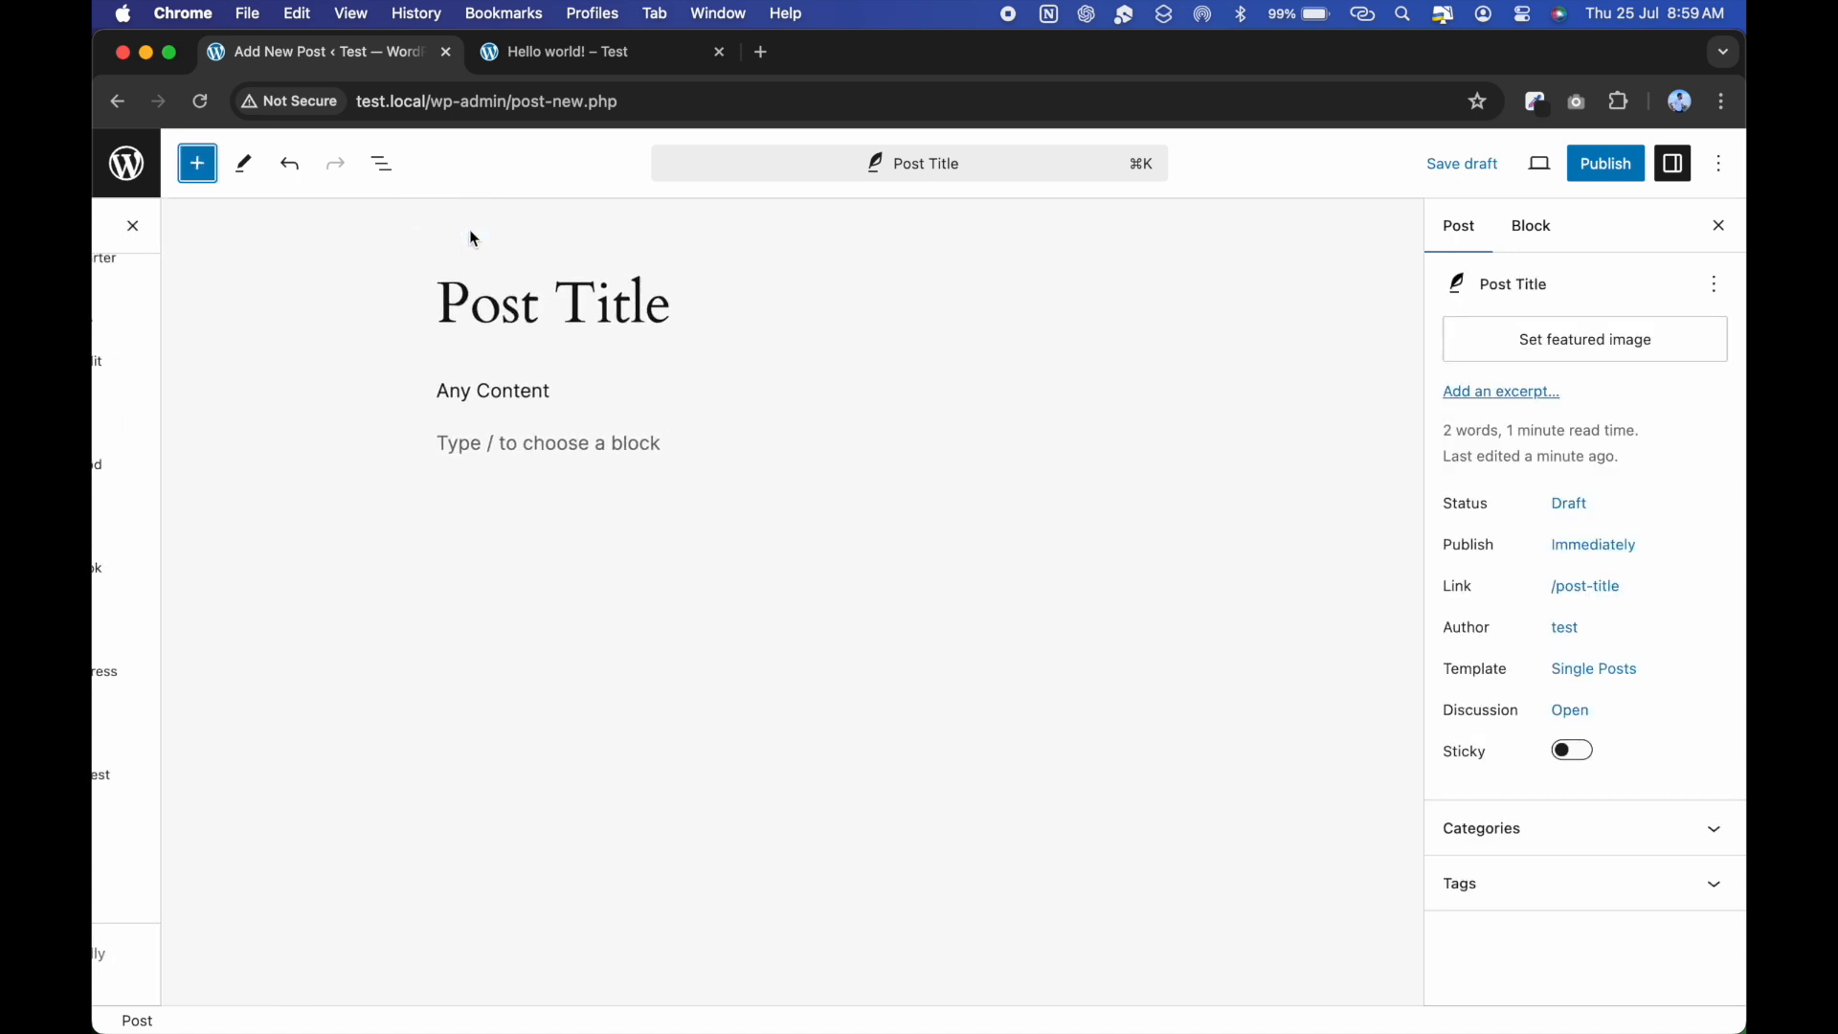
pyautogui.click(612, 457)
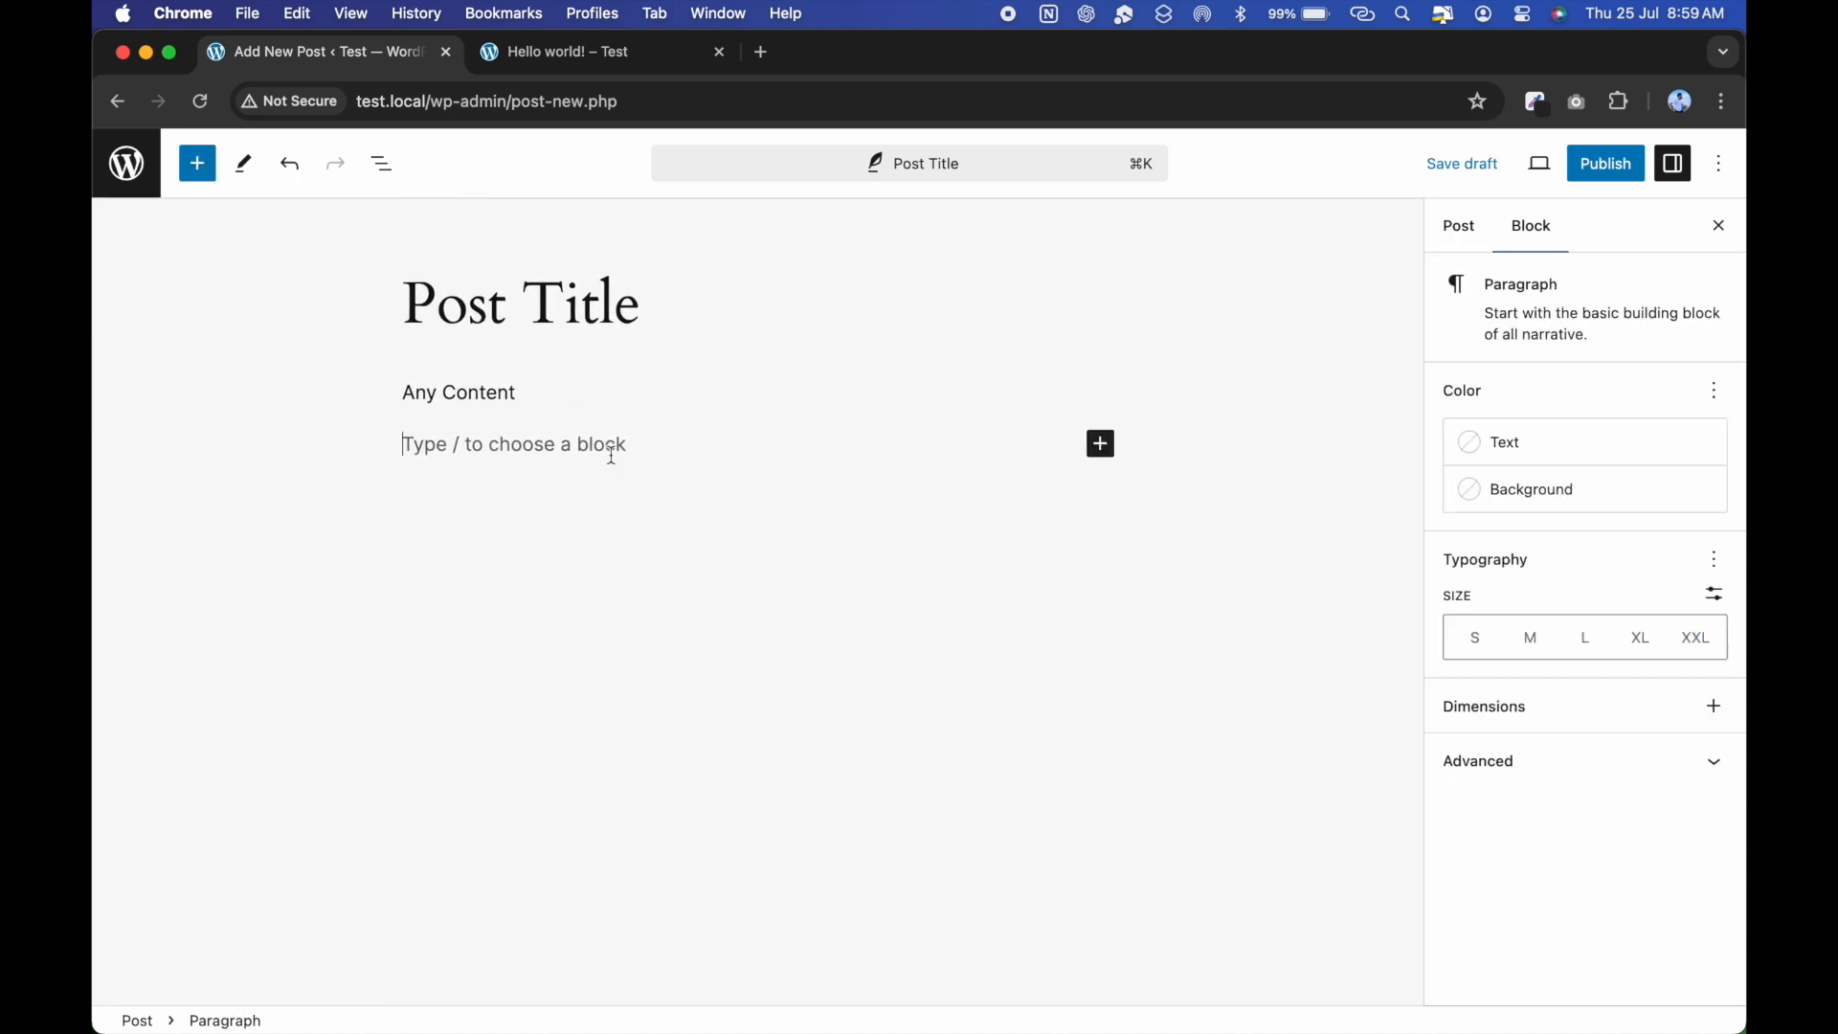
pyautogui.click(707, 745)
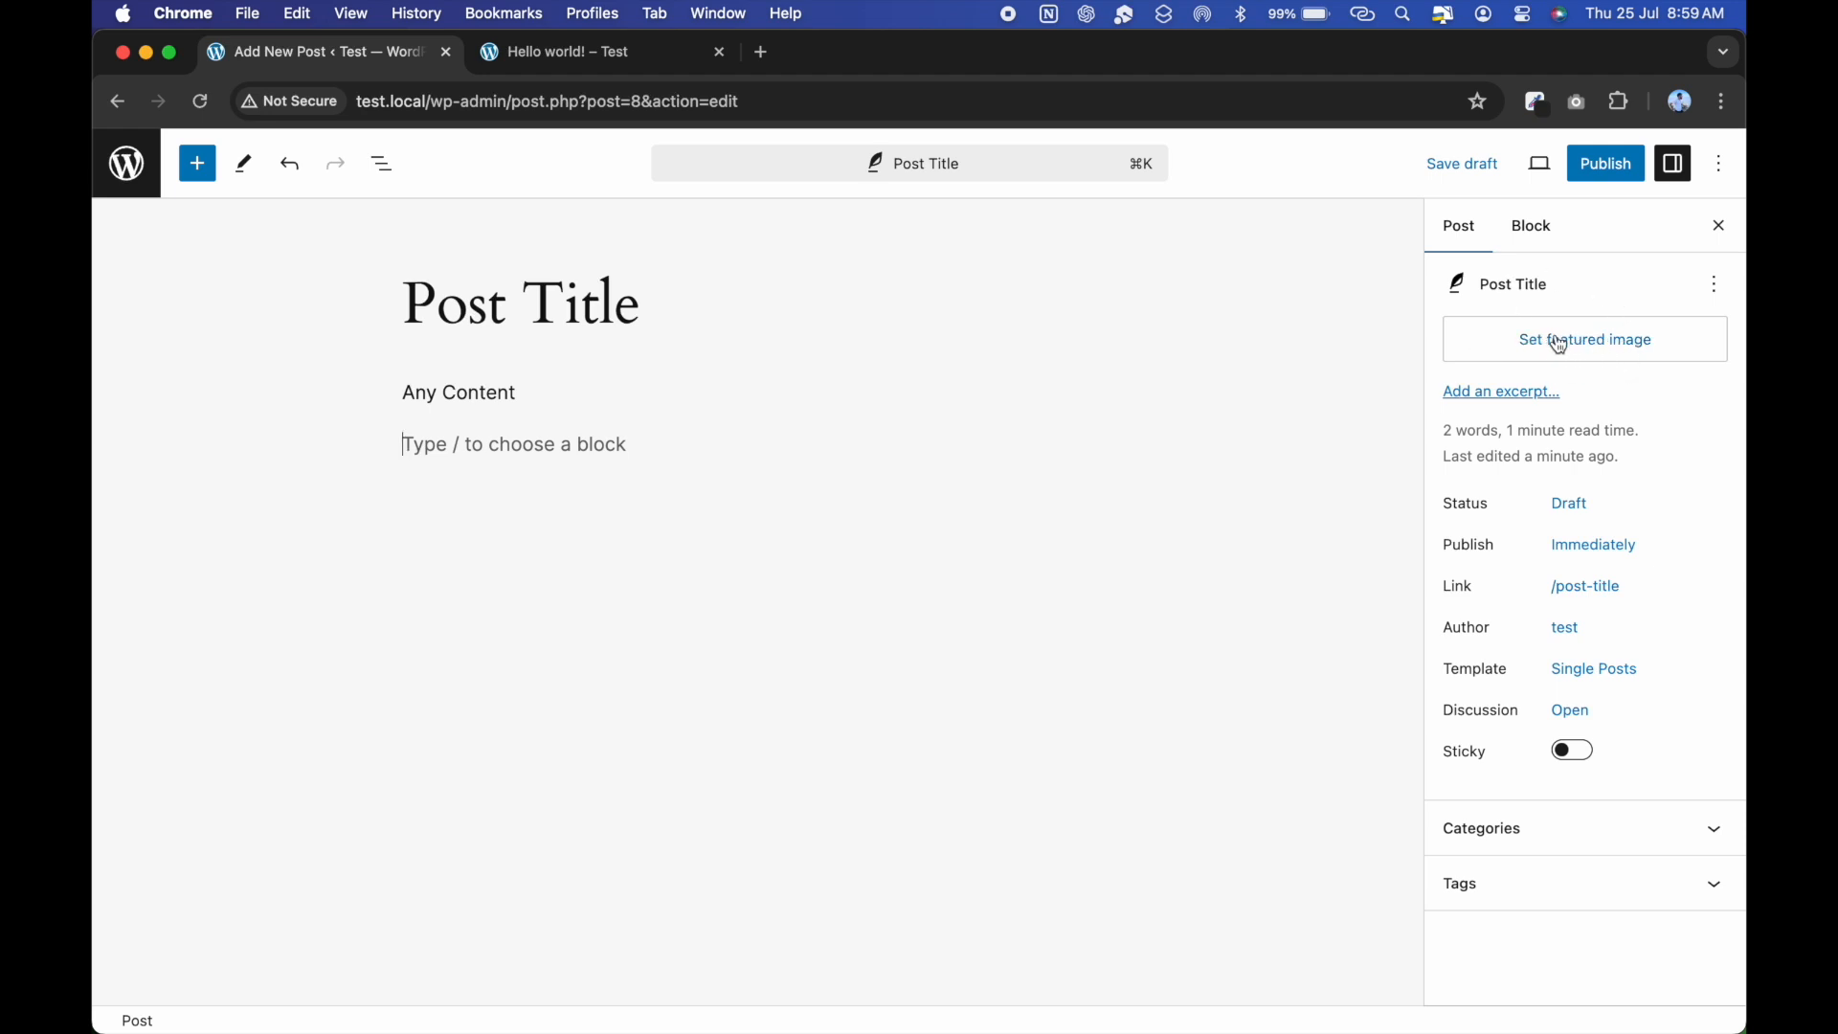
pyautogui.click(589, 52)
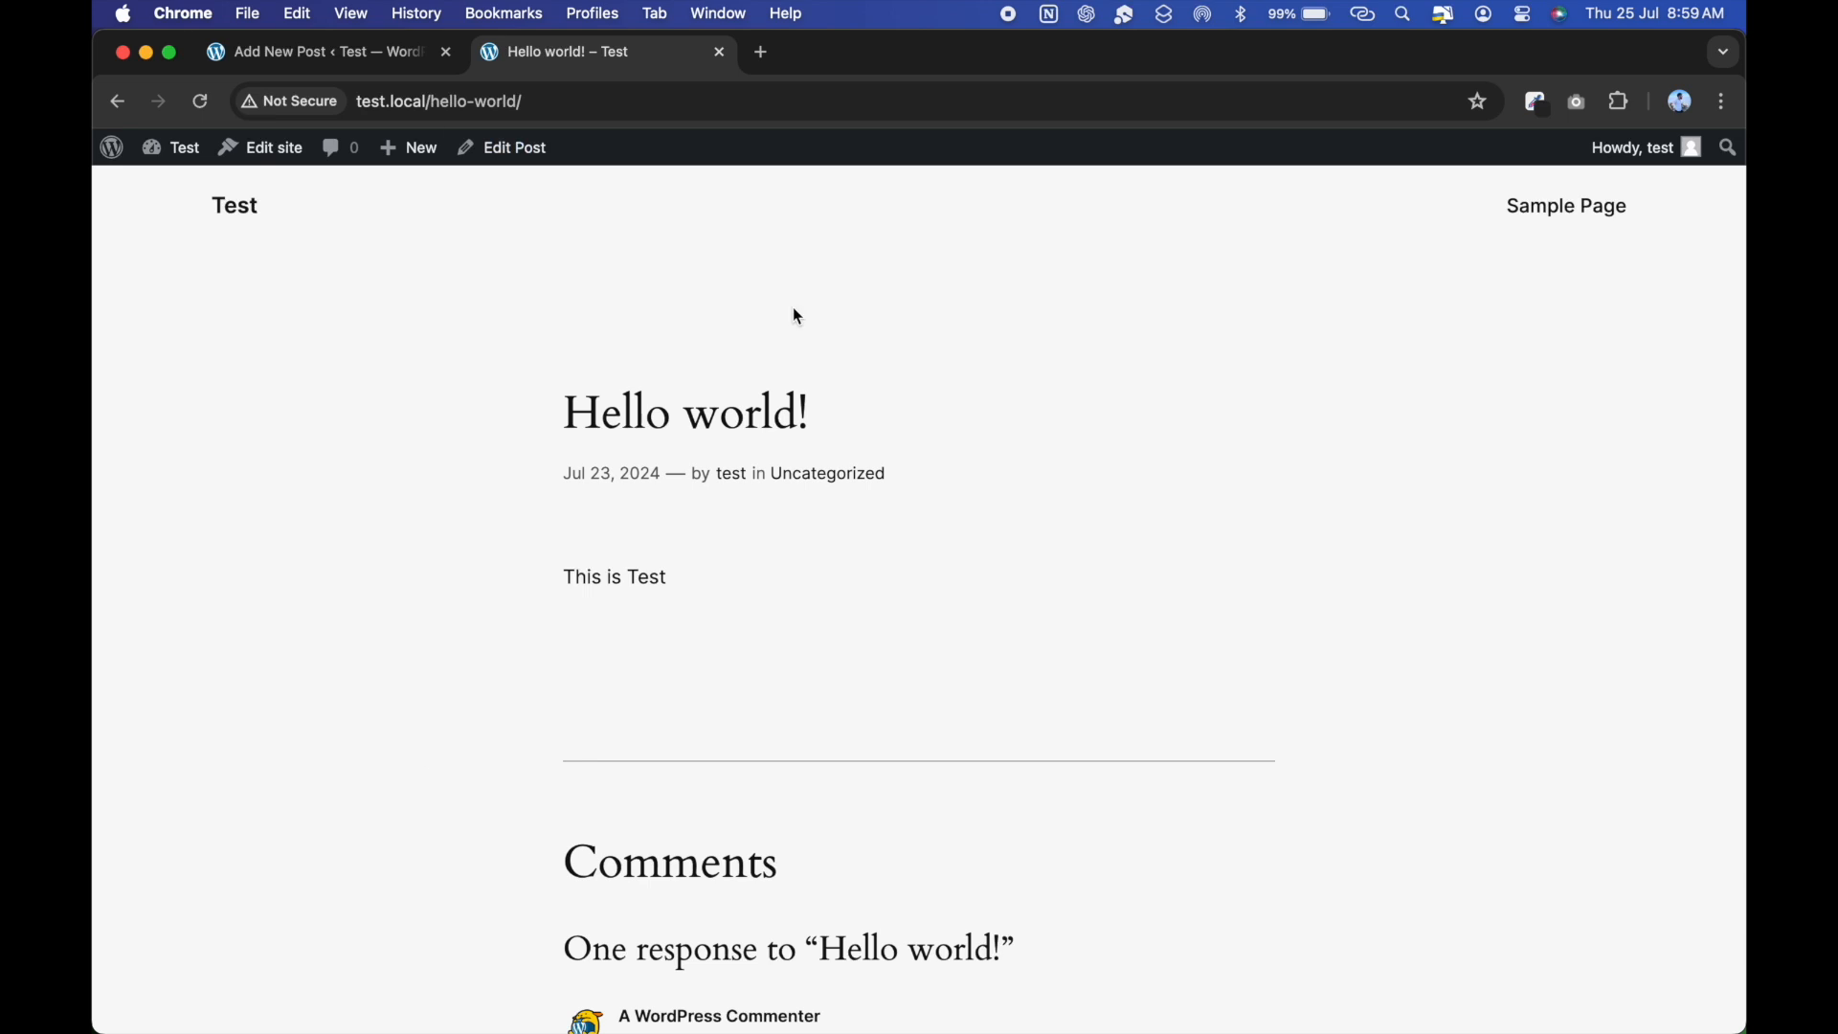
pyautogui.click(353, 52)
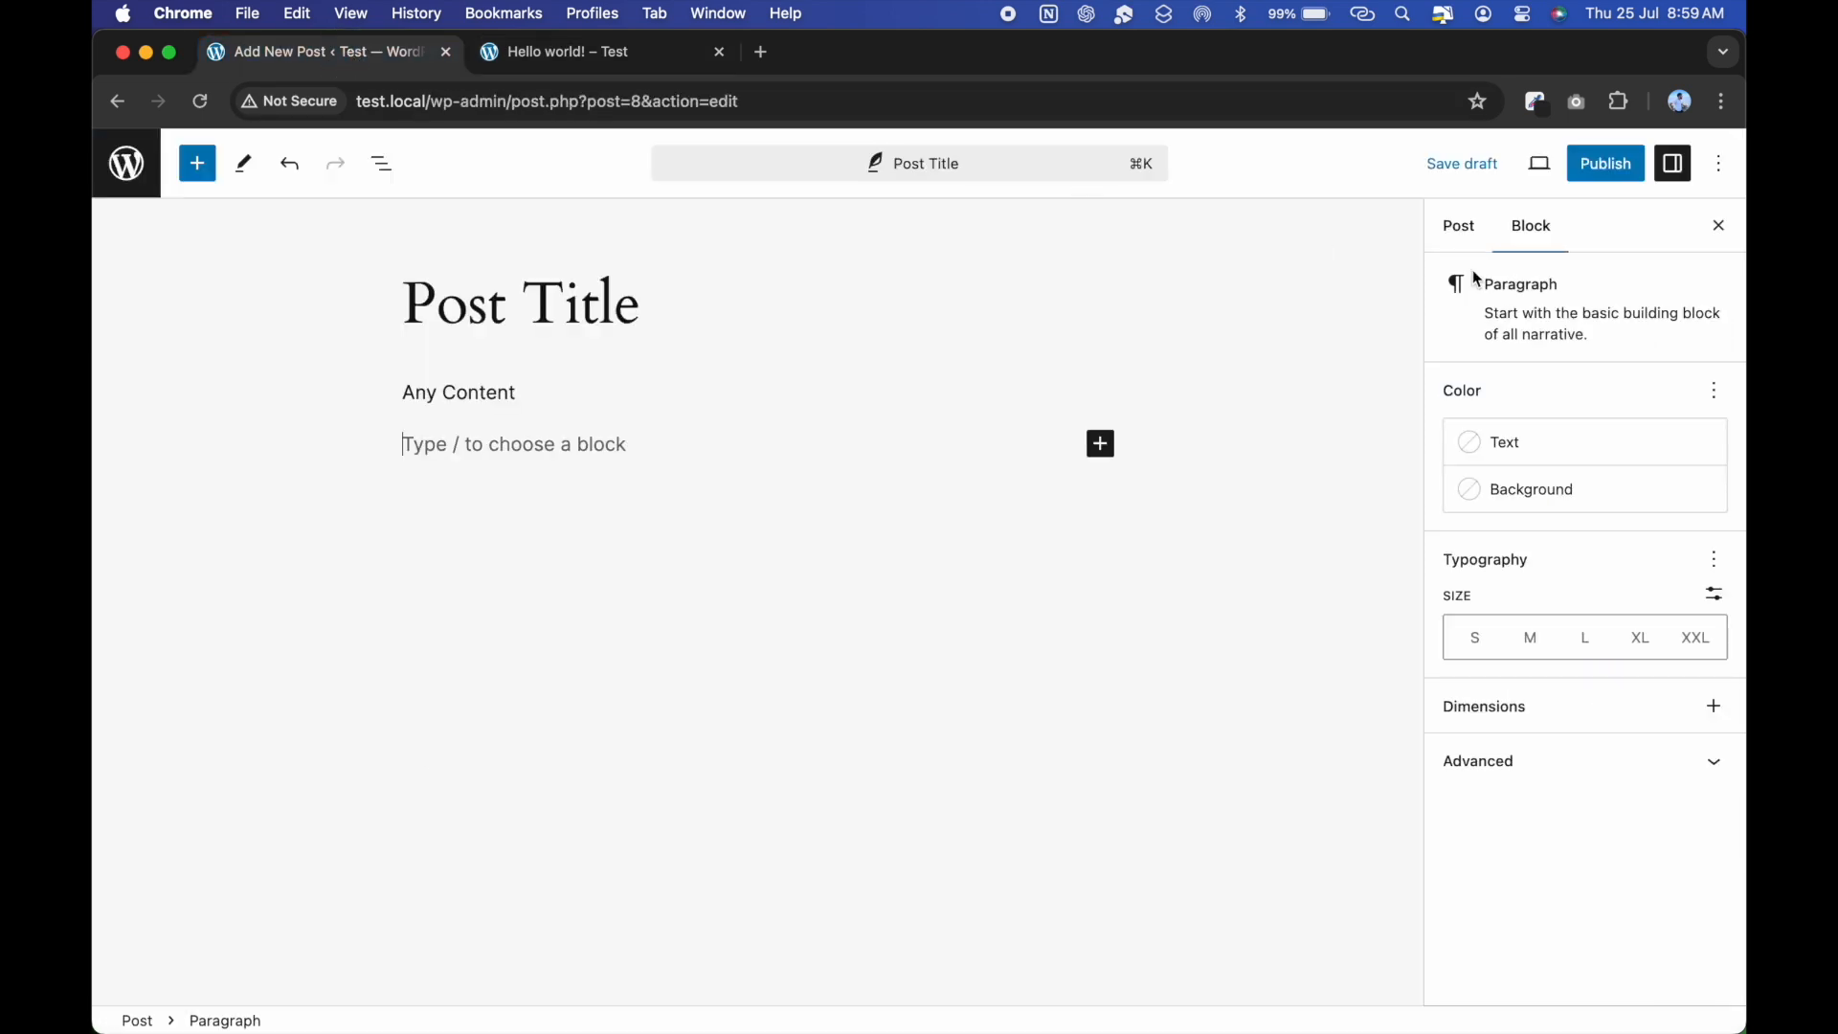
pyautogui.click(1458, 230)
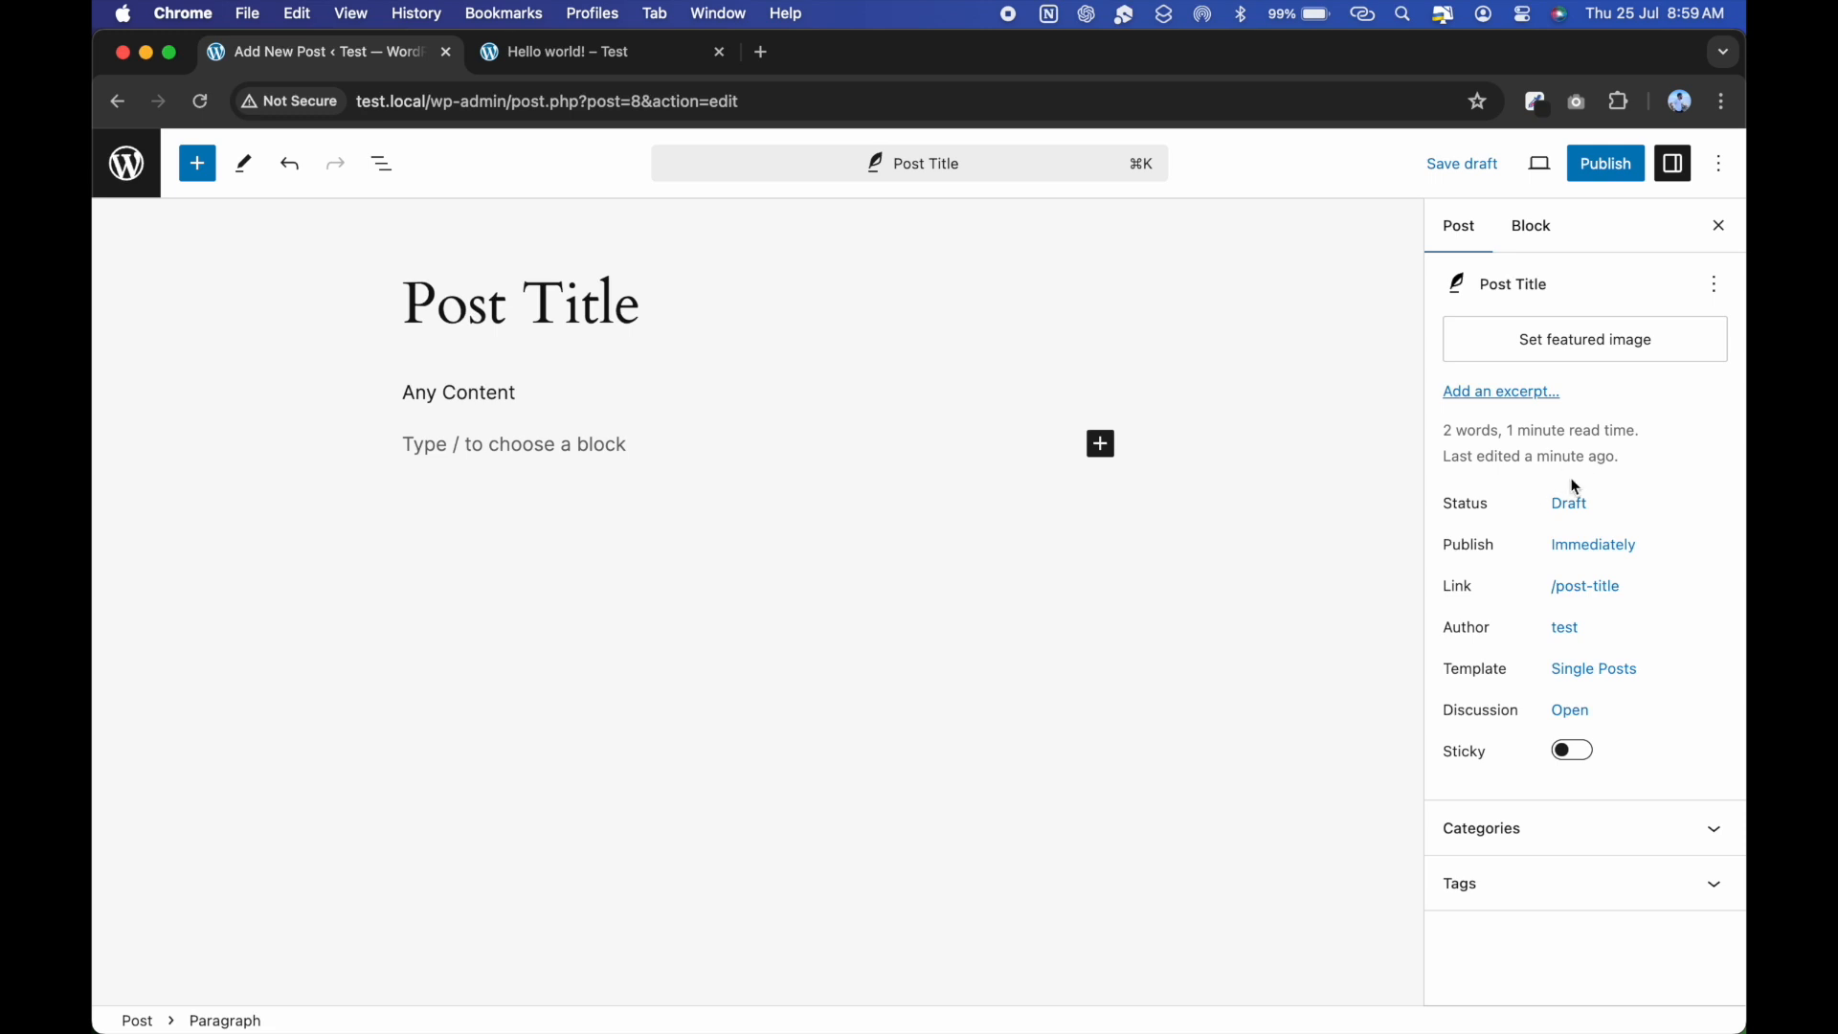
pyautogui.click(1581, 514)
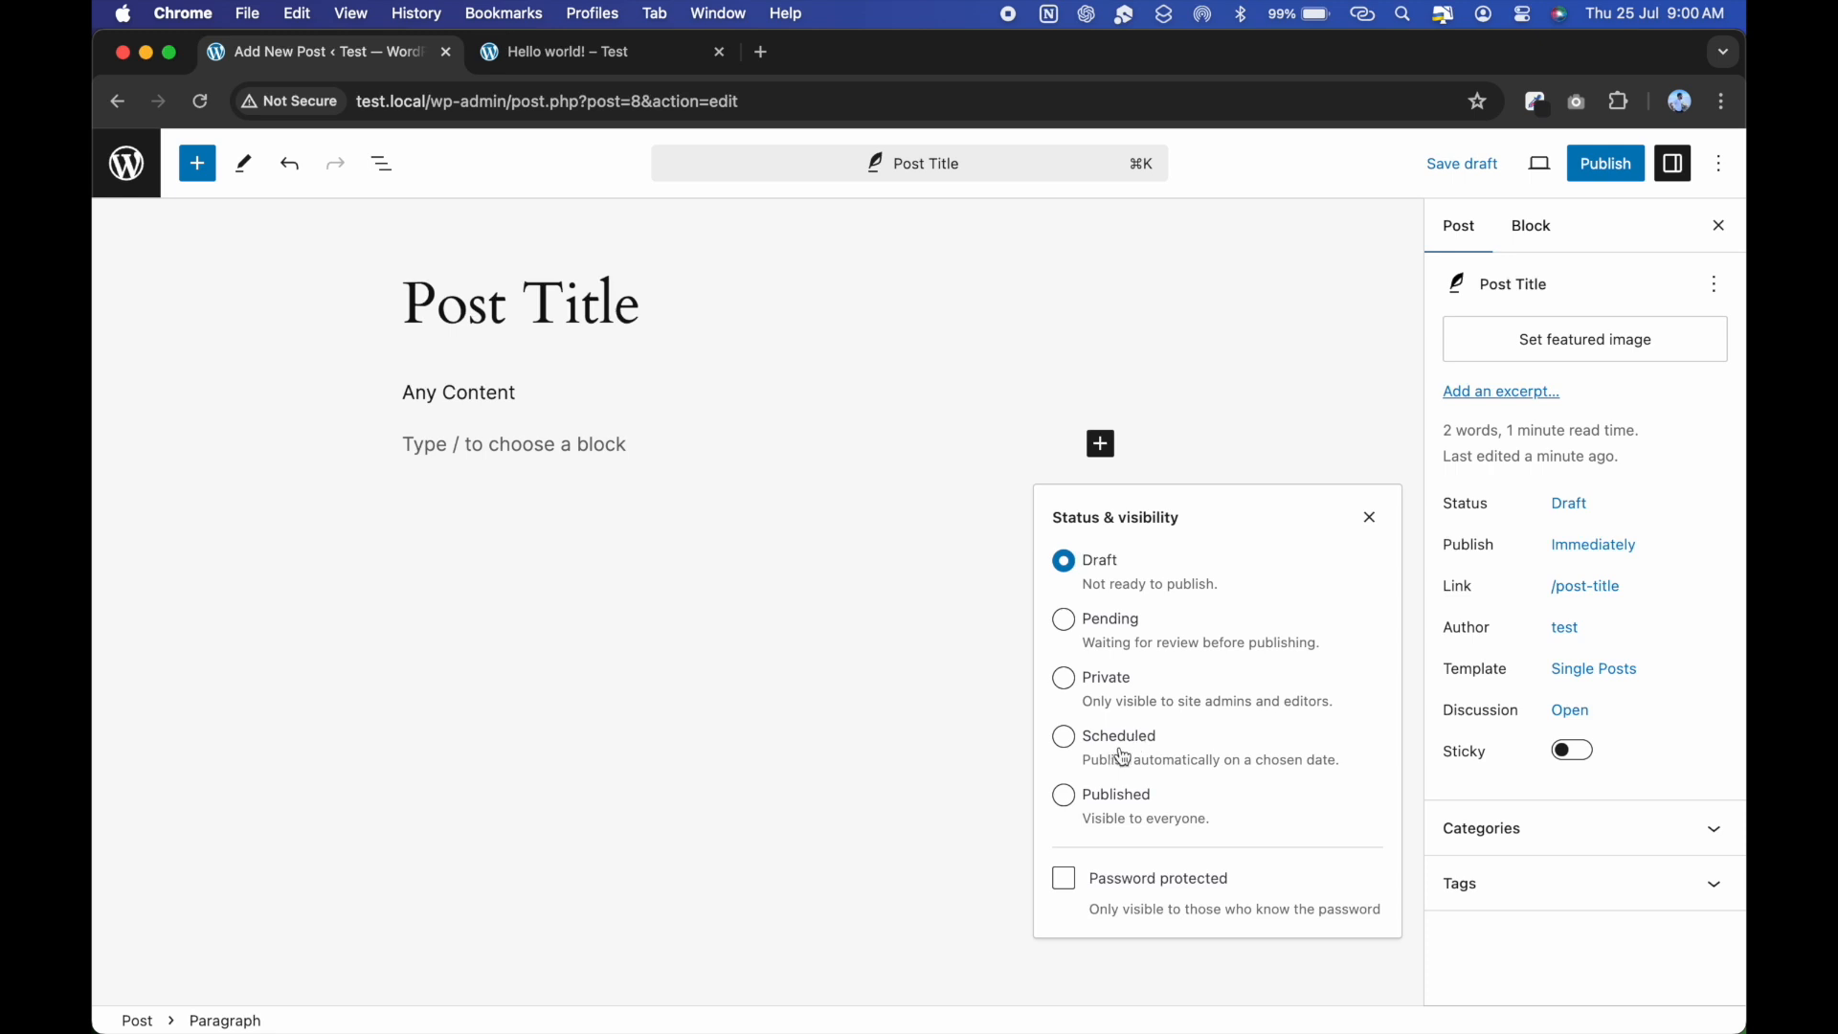
# Set the Post Title post's status to Published, then view the Hello world tab.
pyautogui.click(1069, 804)
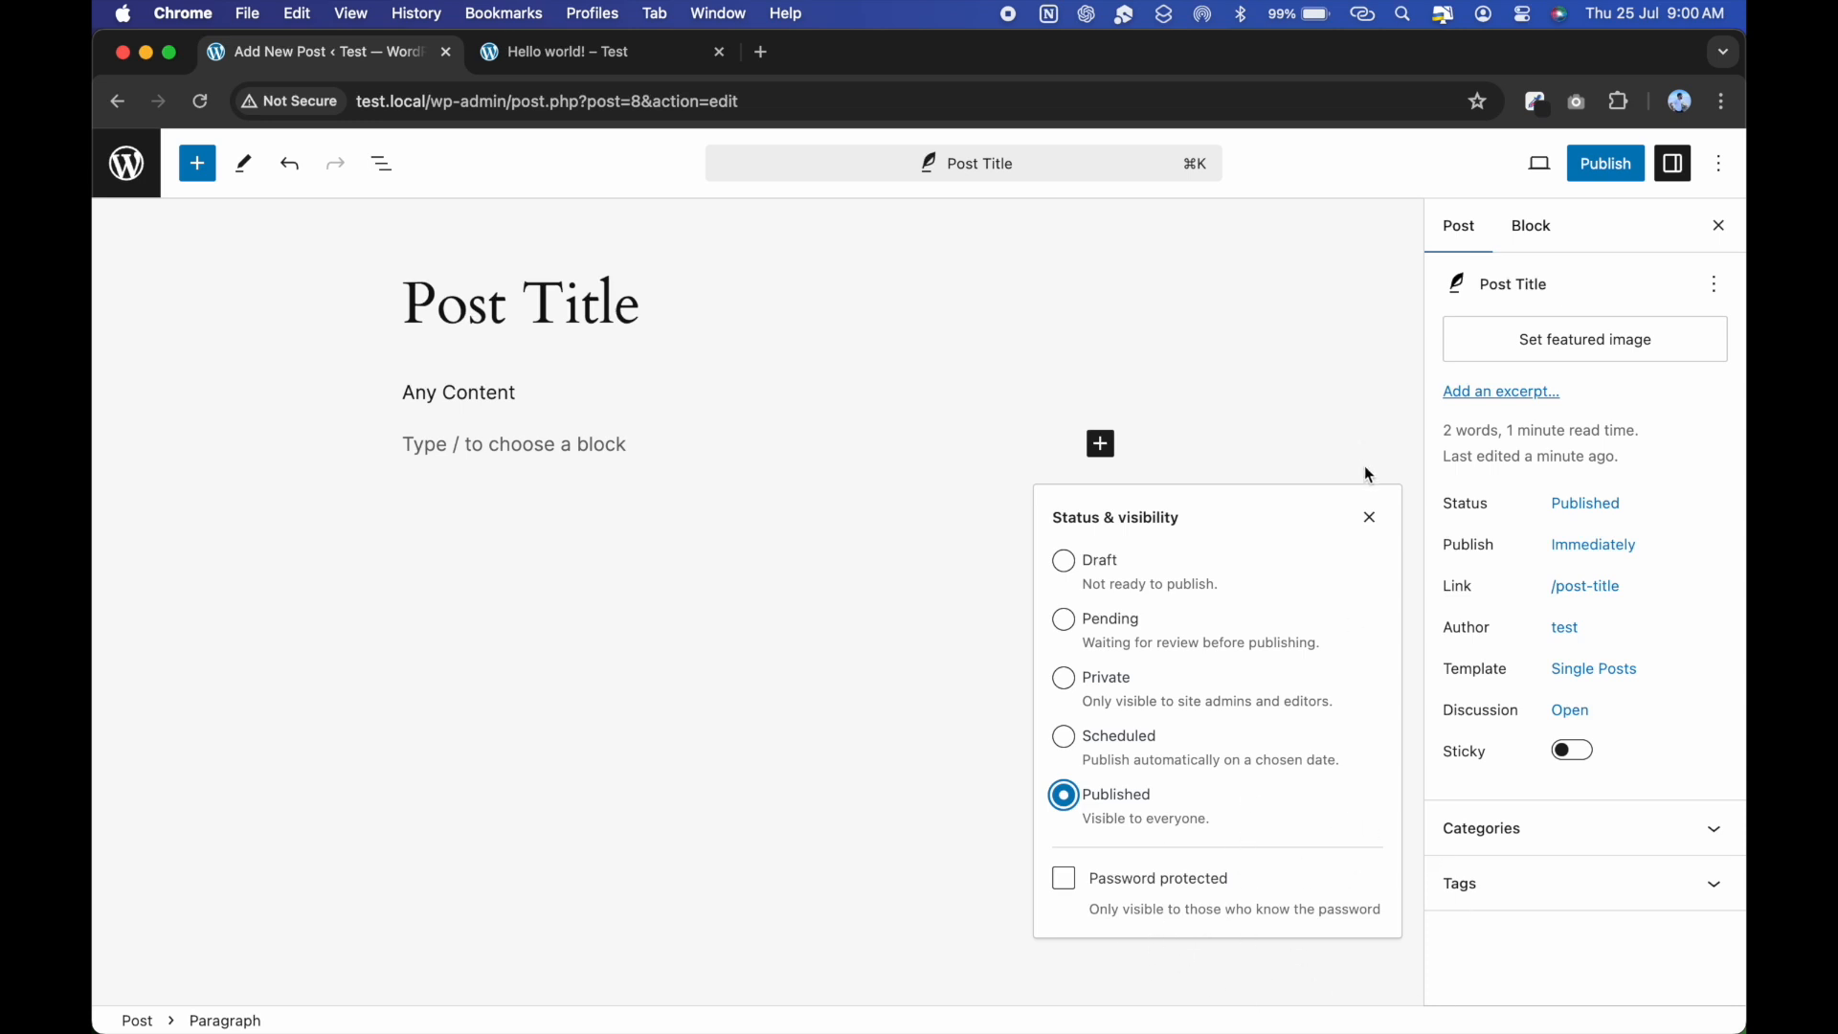
pyautogui.click(1371, 519)
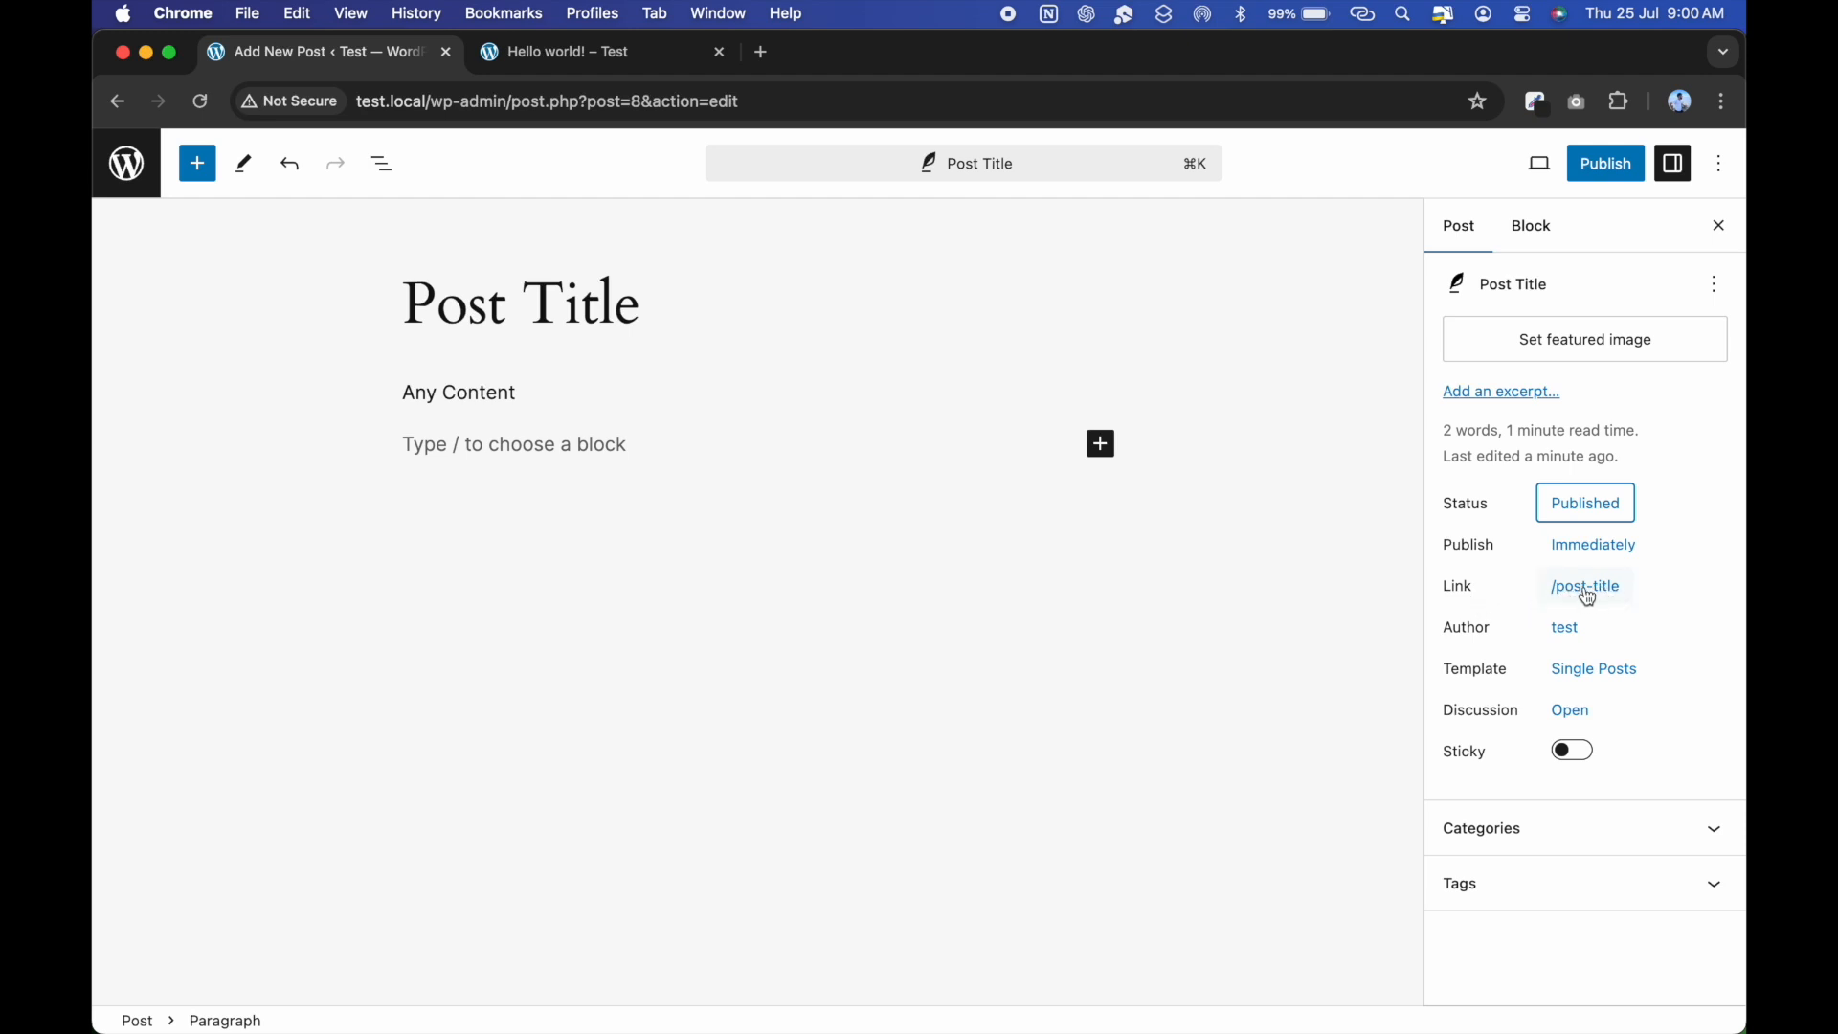
pyautogui.click(629, 17)
# Check the Hello world page address, then review the post's /post-title link settings.
pyautogui.click(498, 67)
pyautogui.click(498, 67)
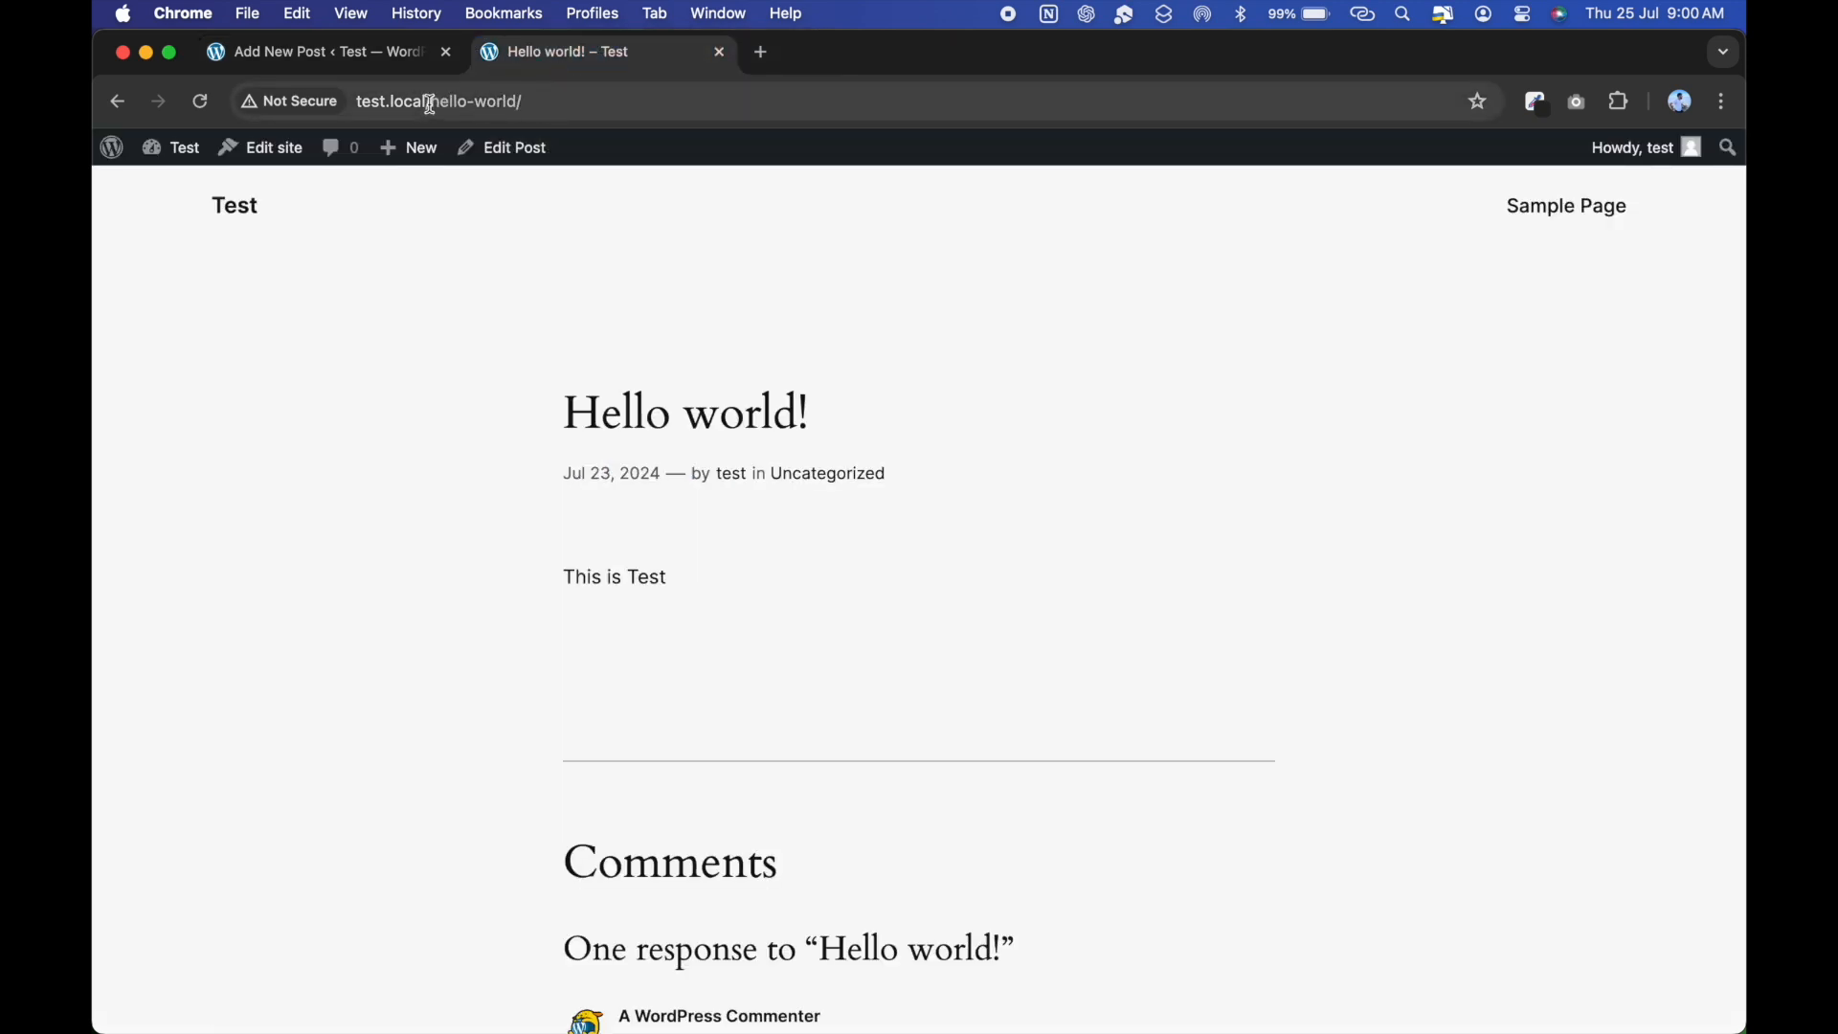
pyautogui.moveTo(443, 104); pyautogui.dragTo(607, 102)
pyautogui.click(388, 56)
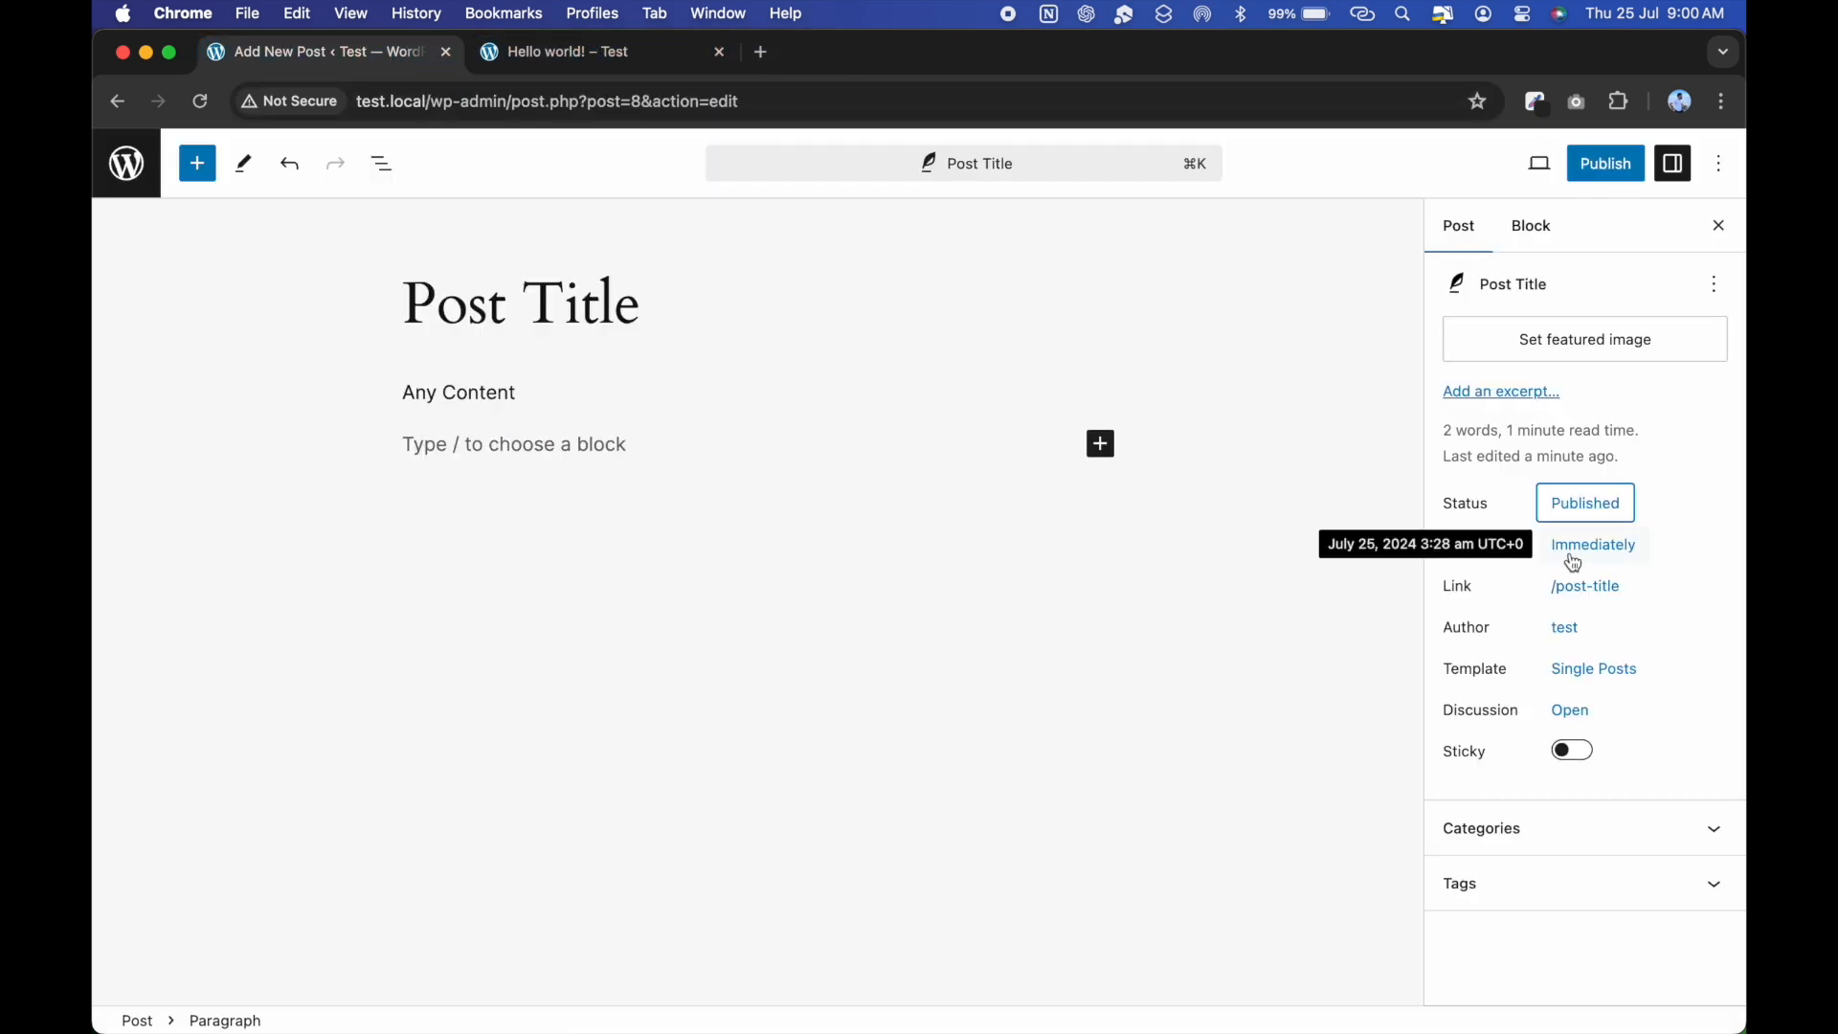
pyautogui.click(1586, 586)
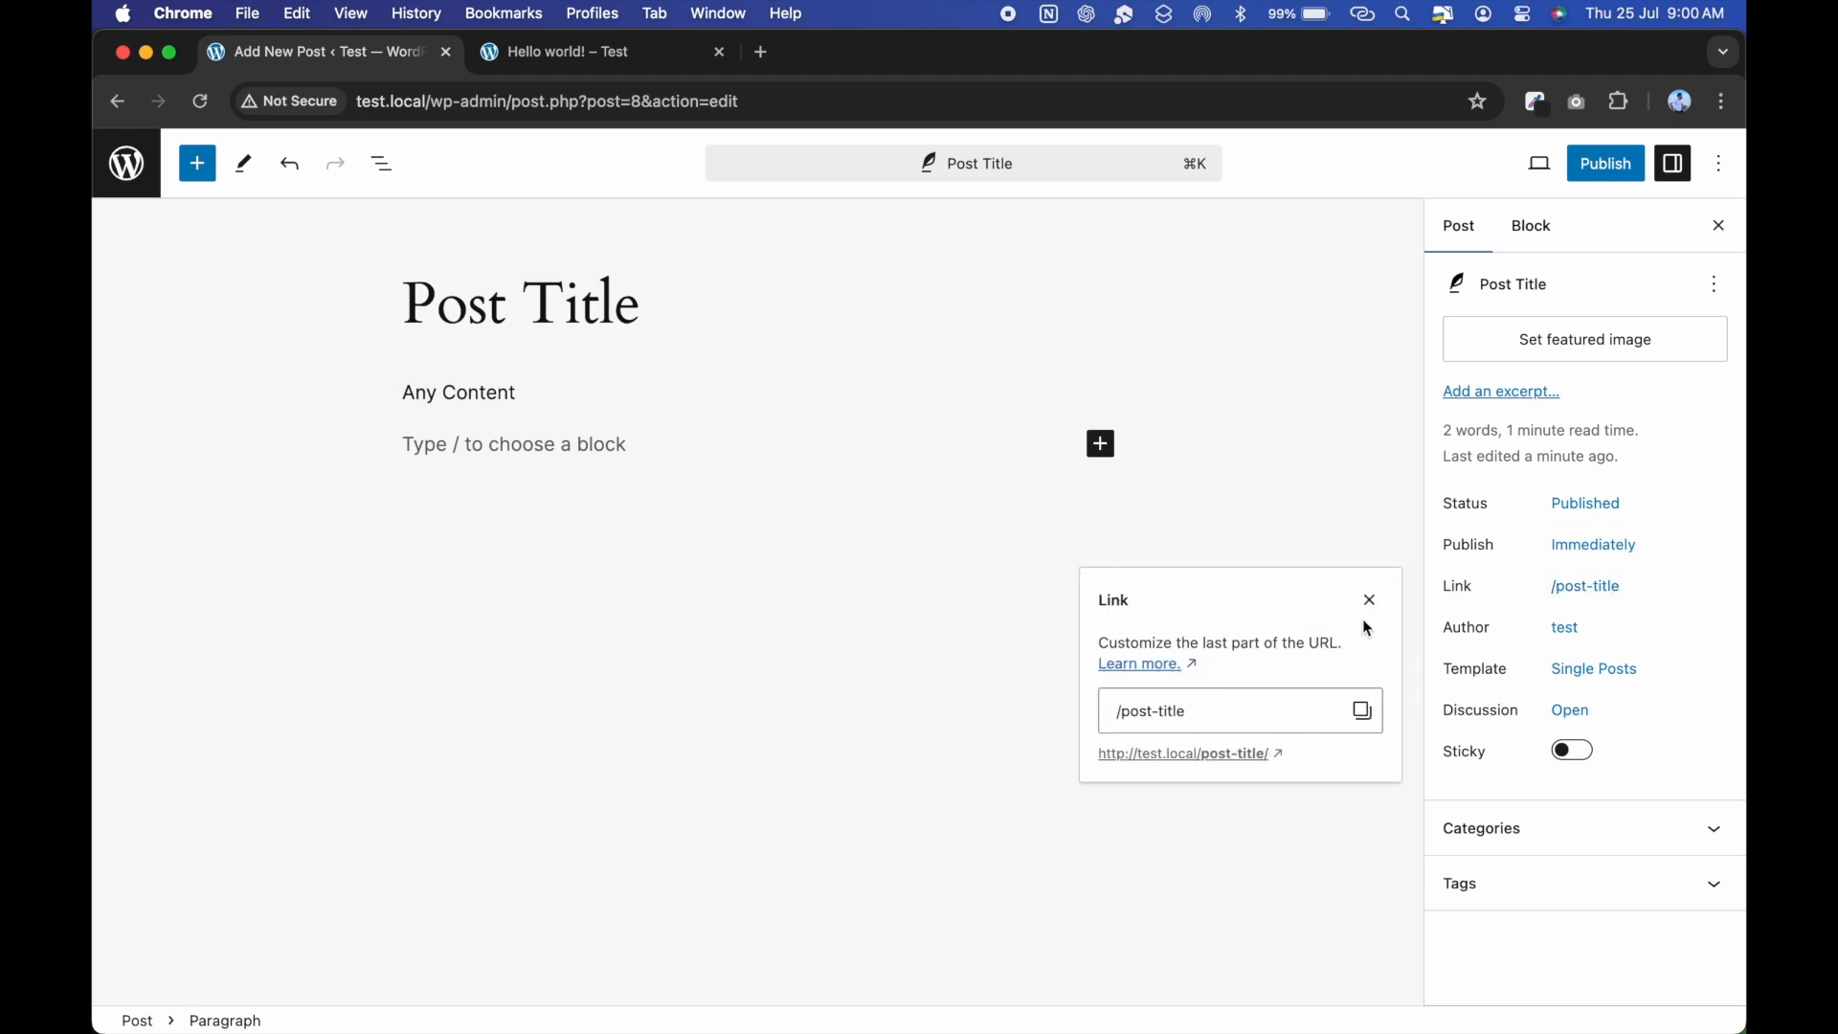
pyautogui.click(1369, 601)
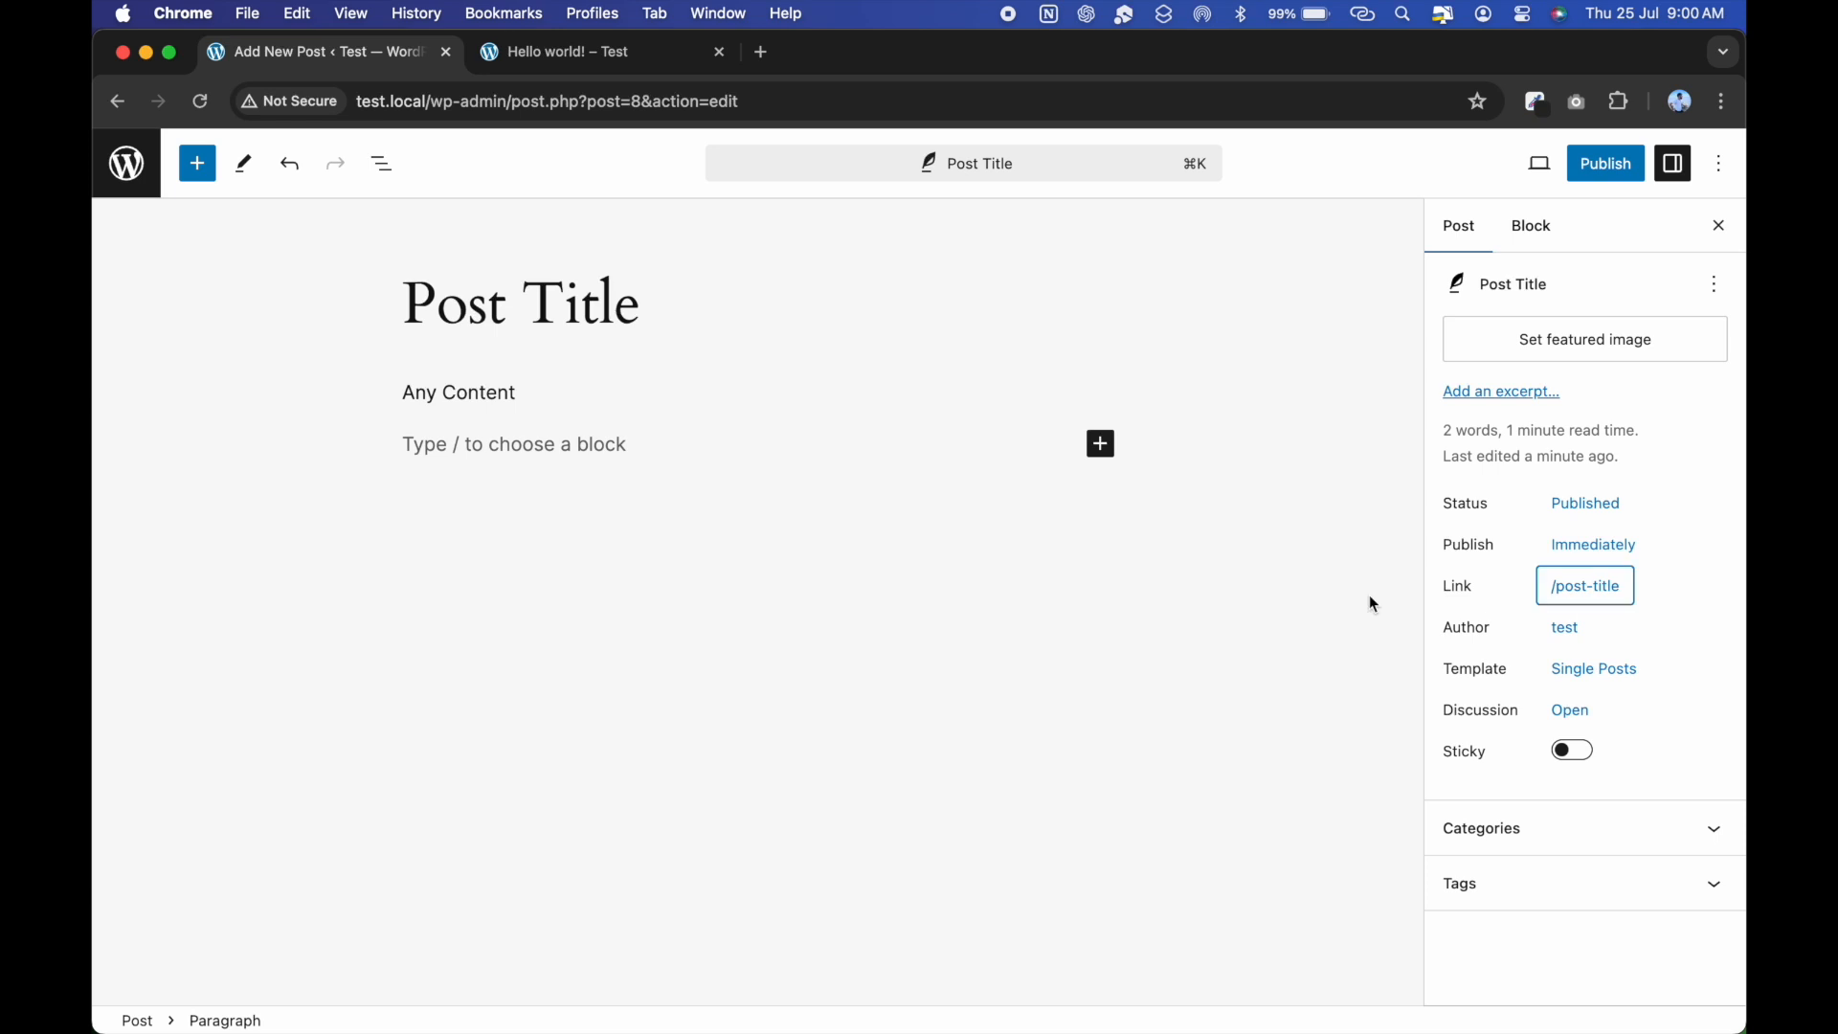
# Keep test as the post's author, then view the Hello world post page.
pyautogui.click(1568, 634)
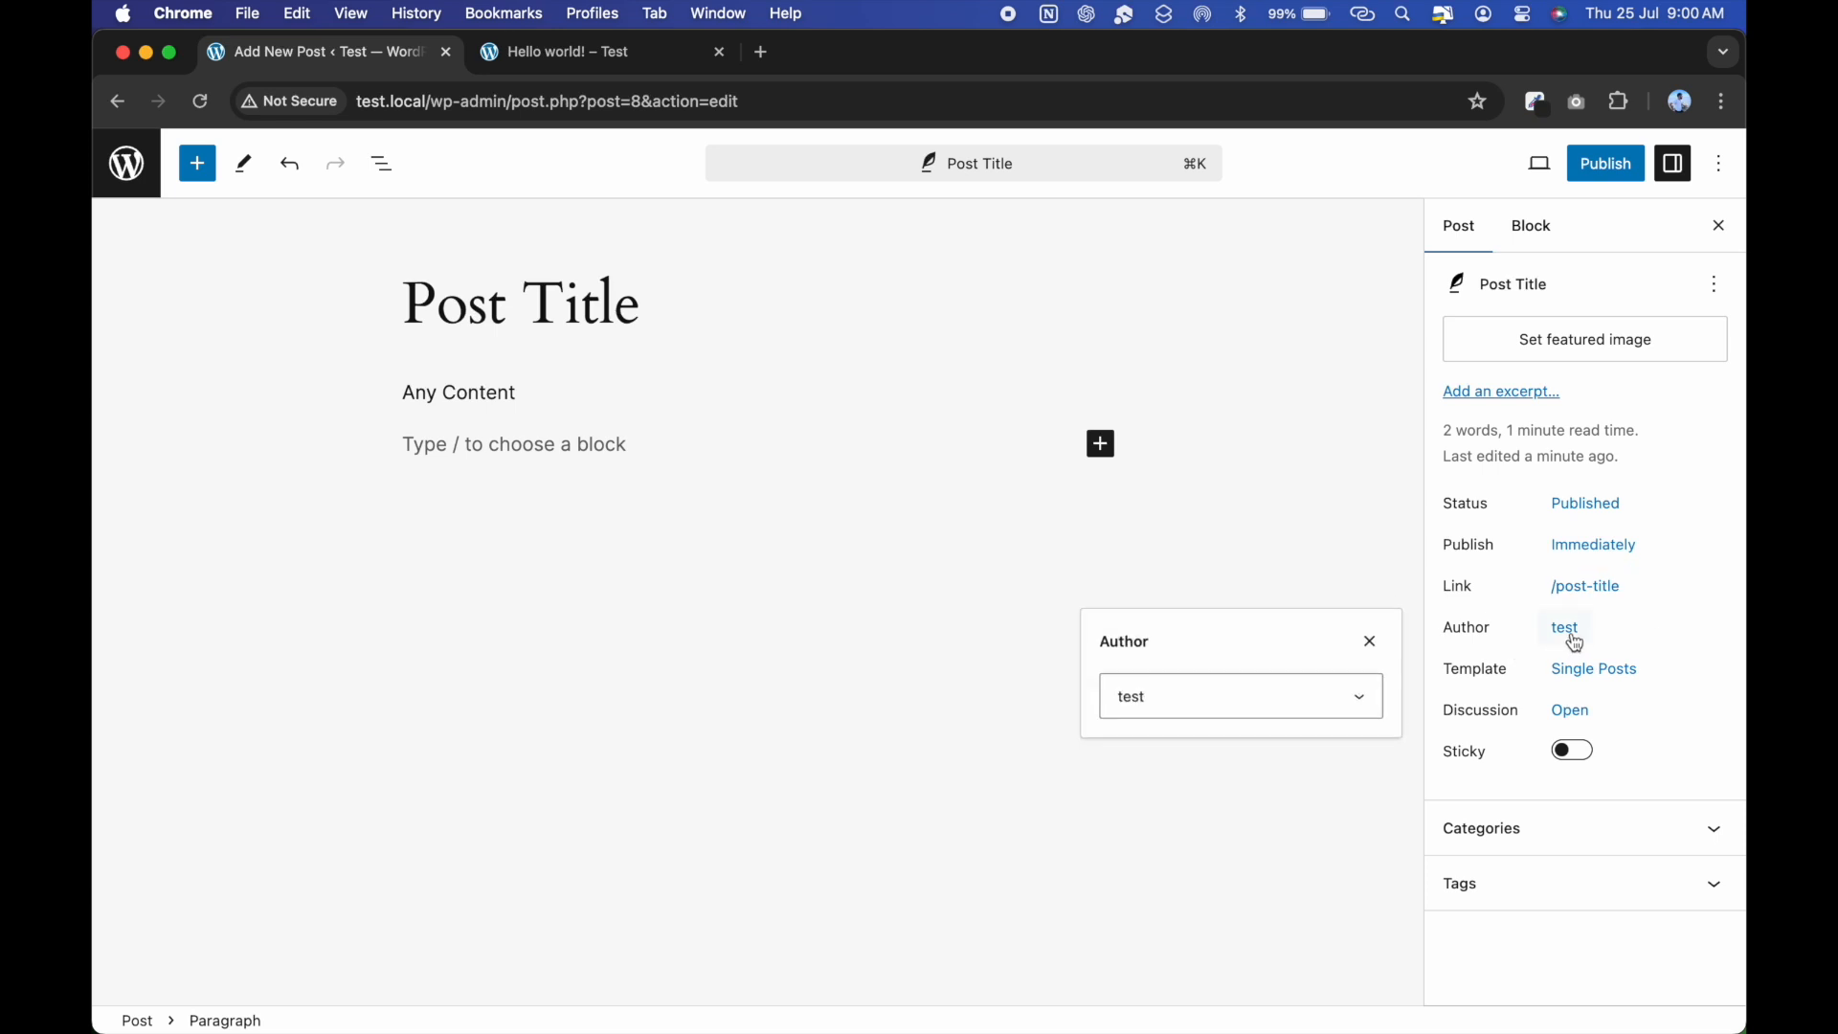
pyautogui.click(1218, 707)
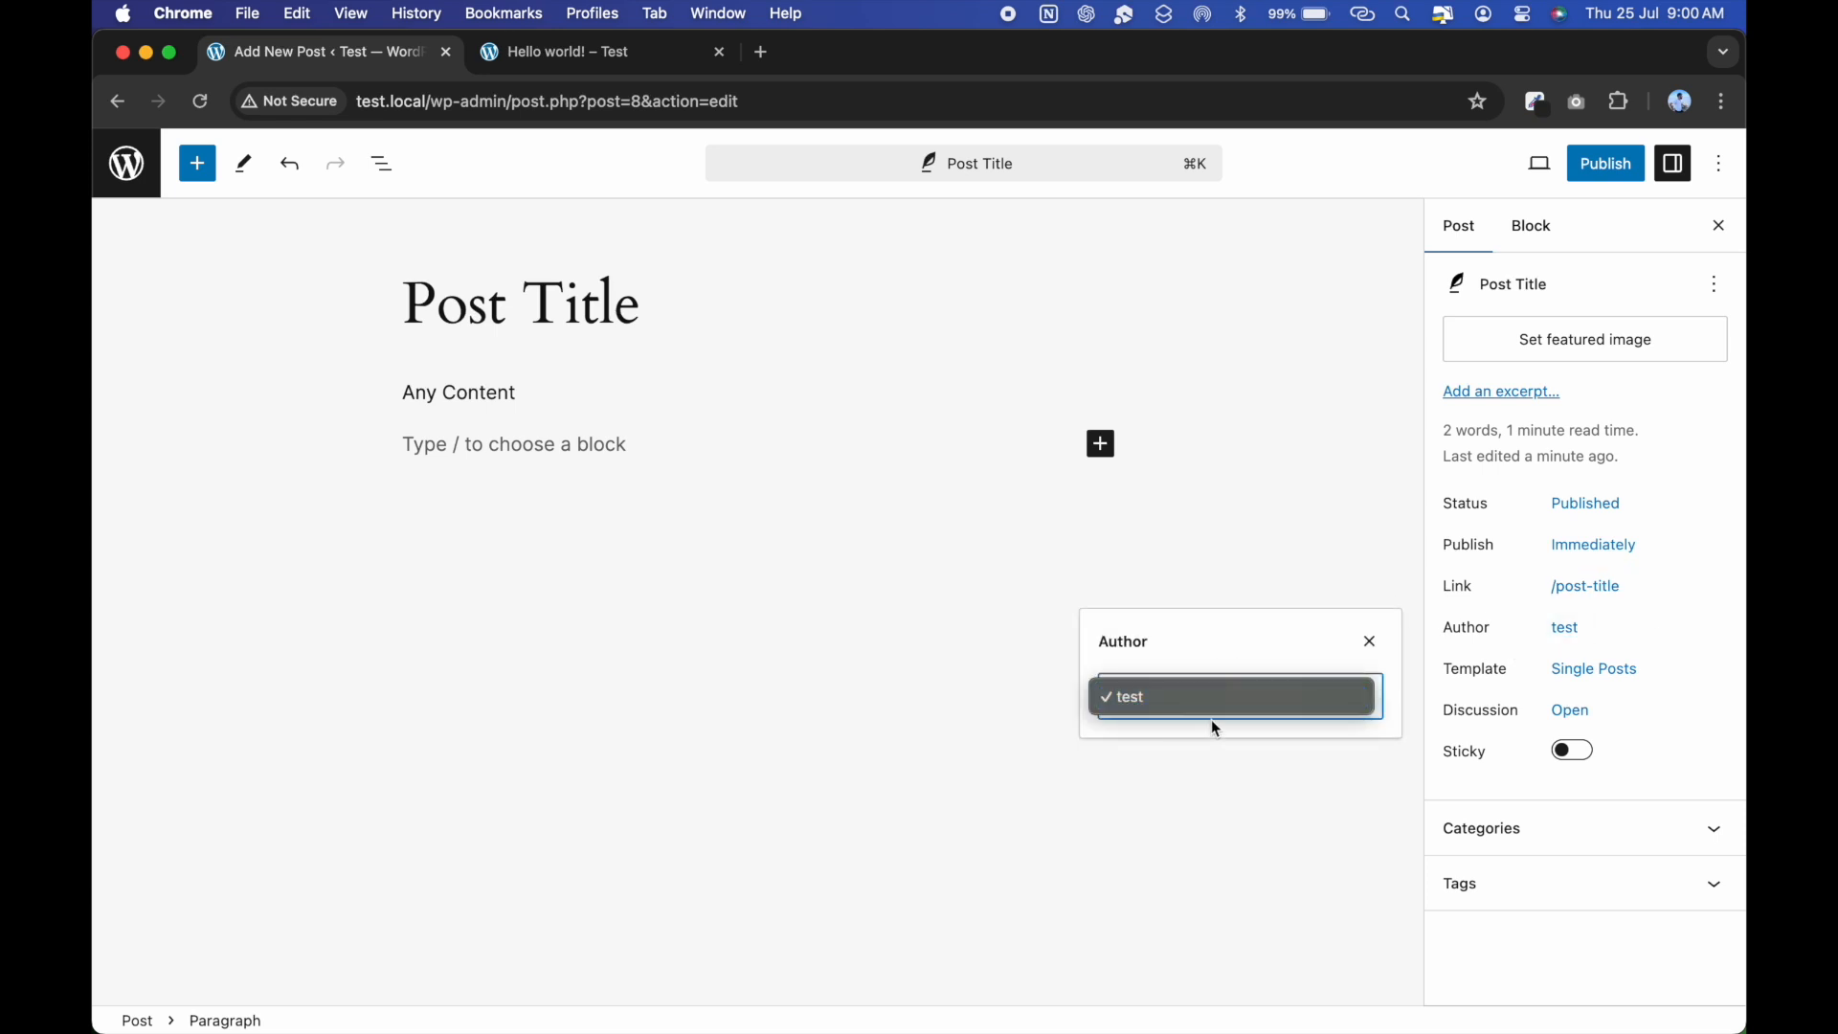
pyautogui.click(1256, 702)
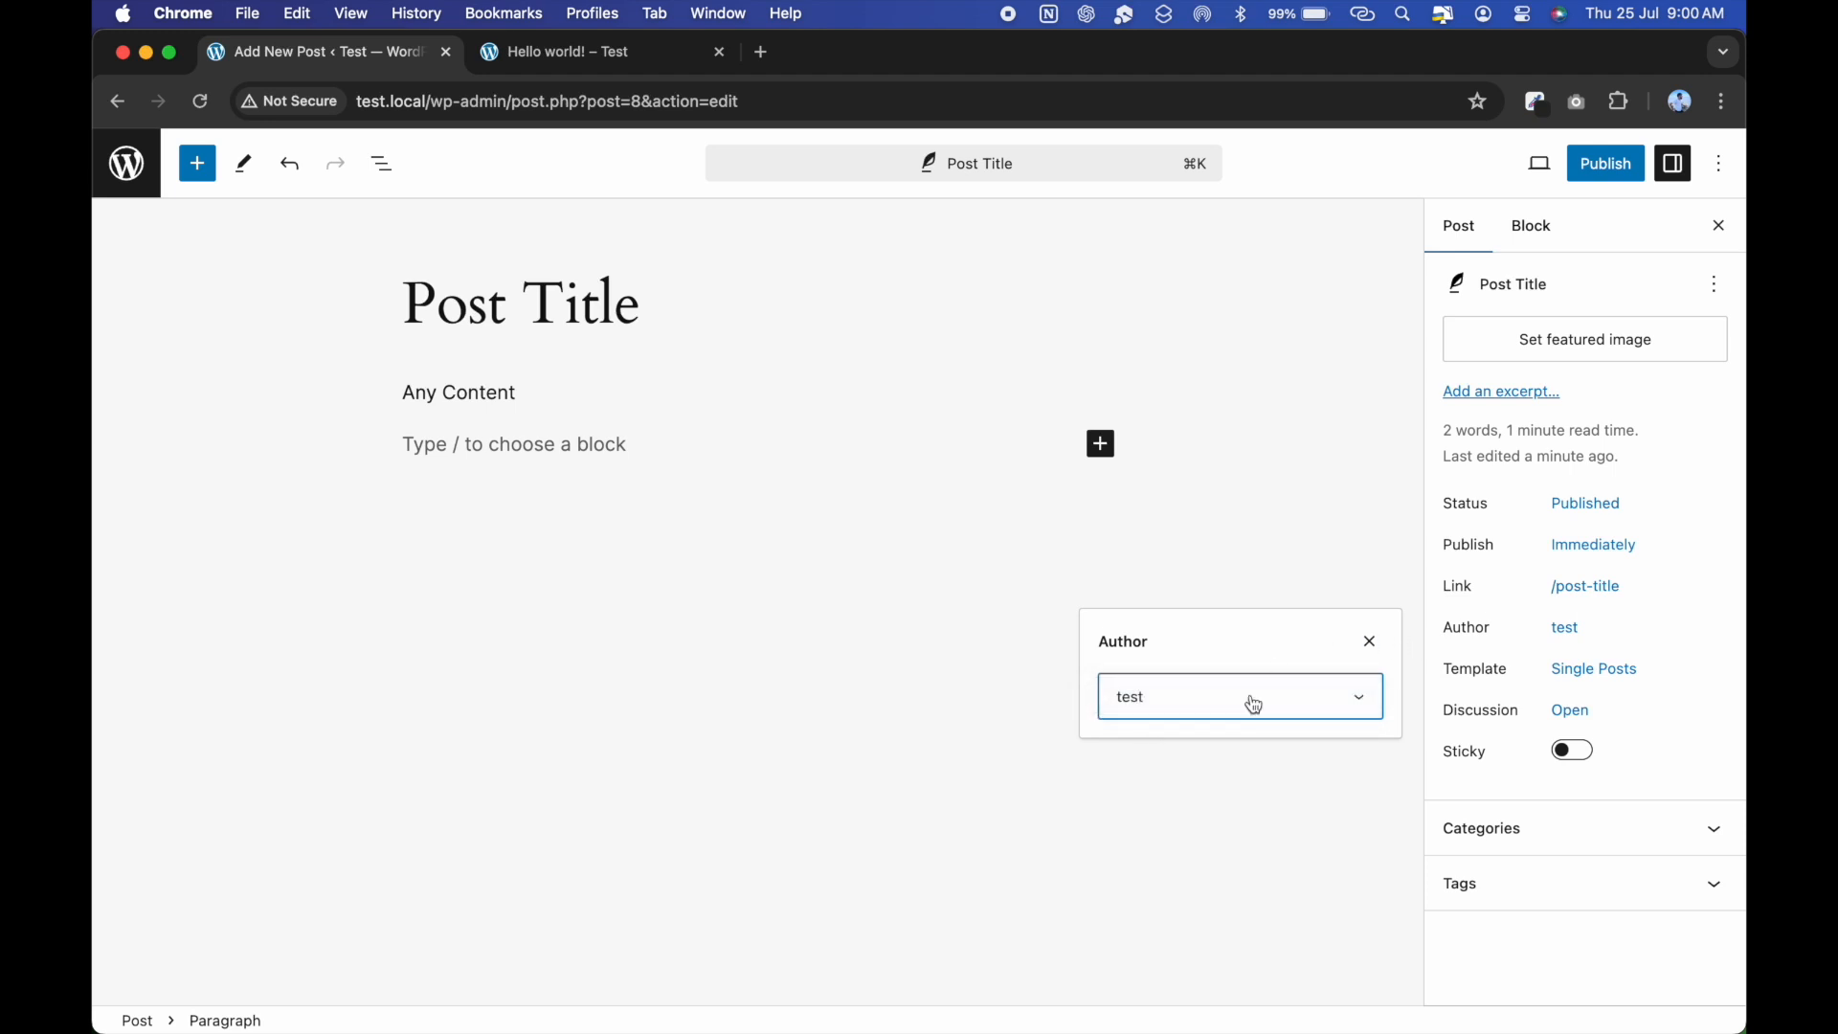
pyautogui.click(1373, 643)
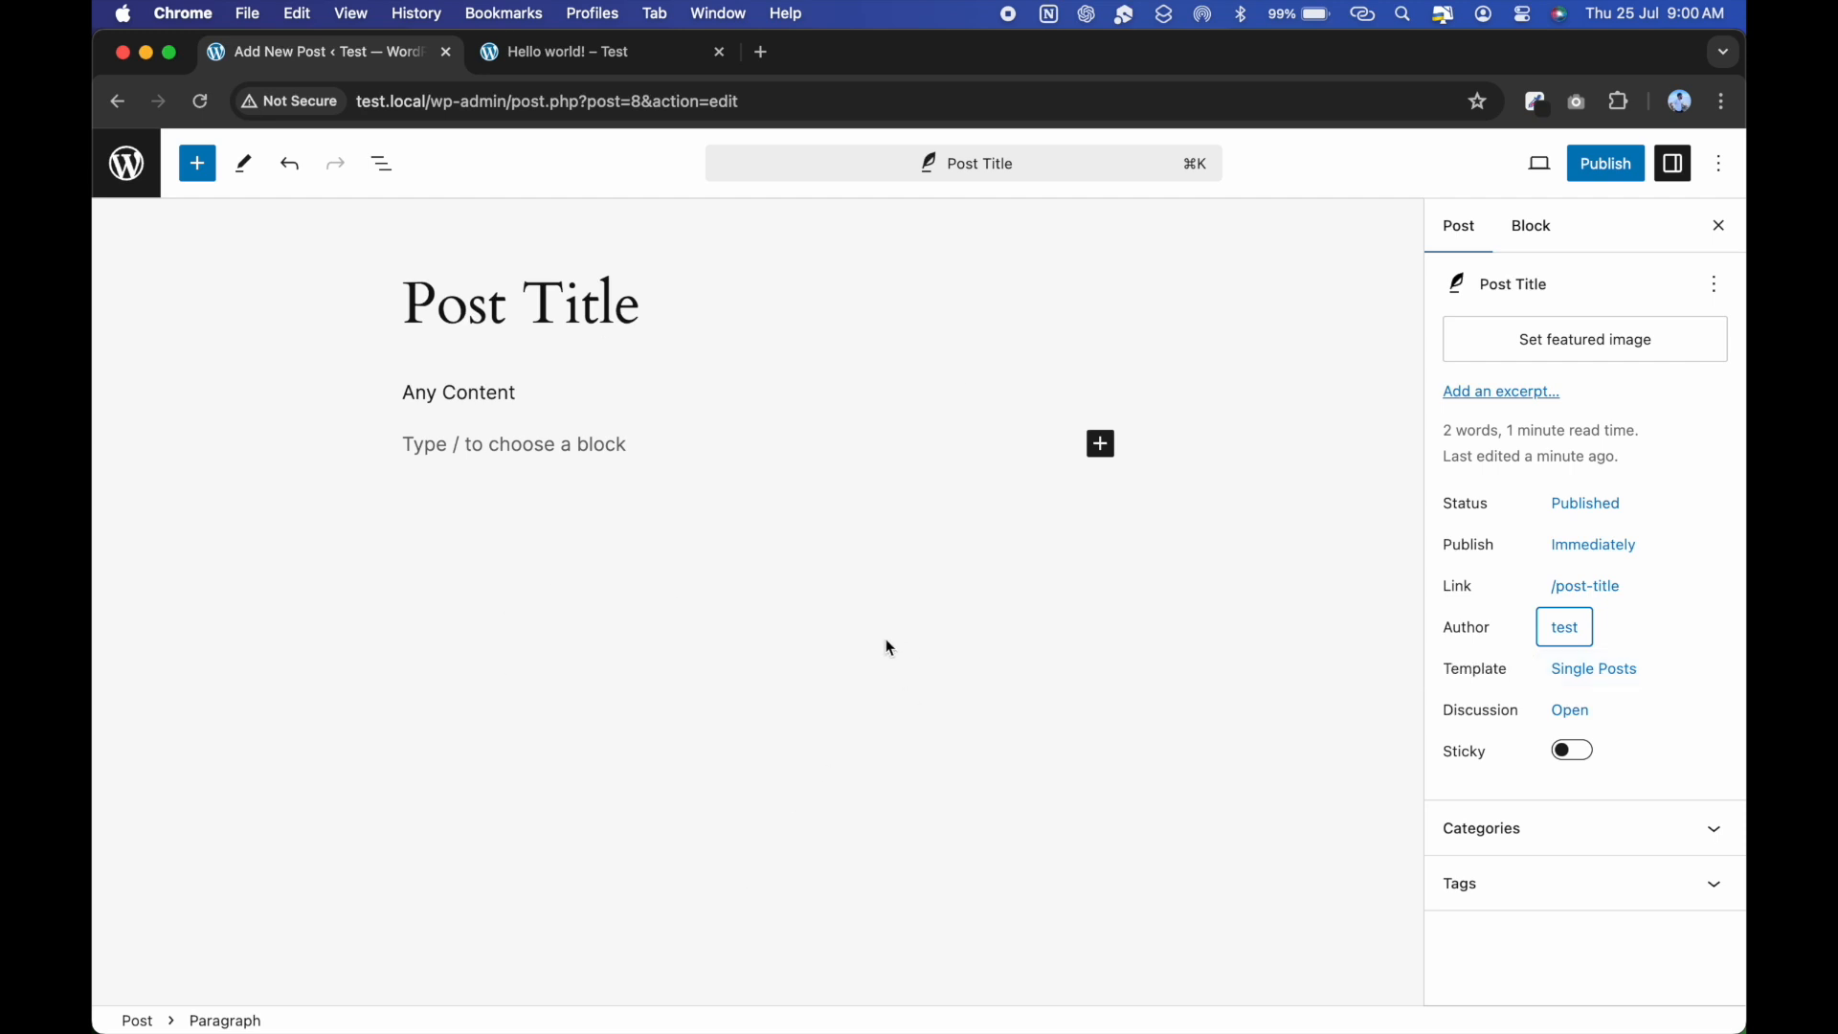
pyautogui.click(548, 52)
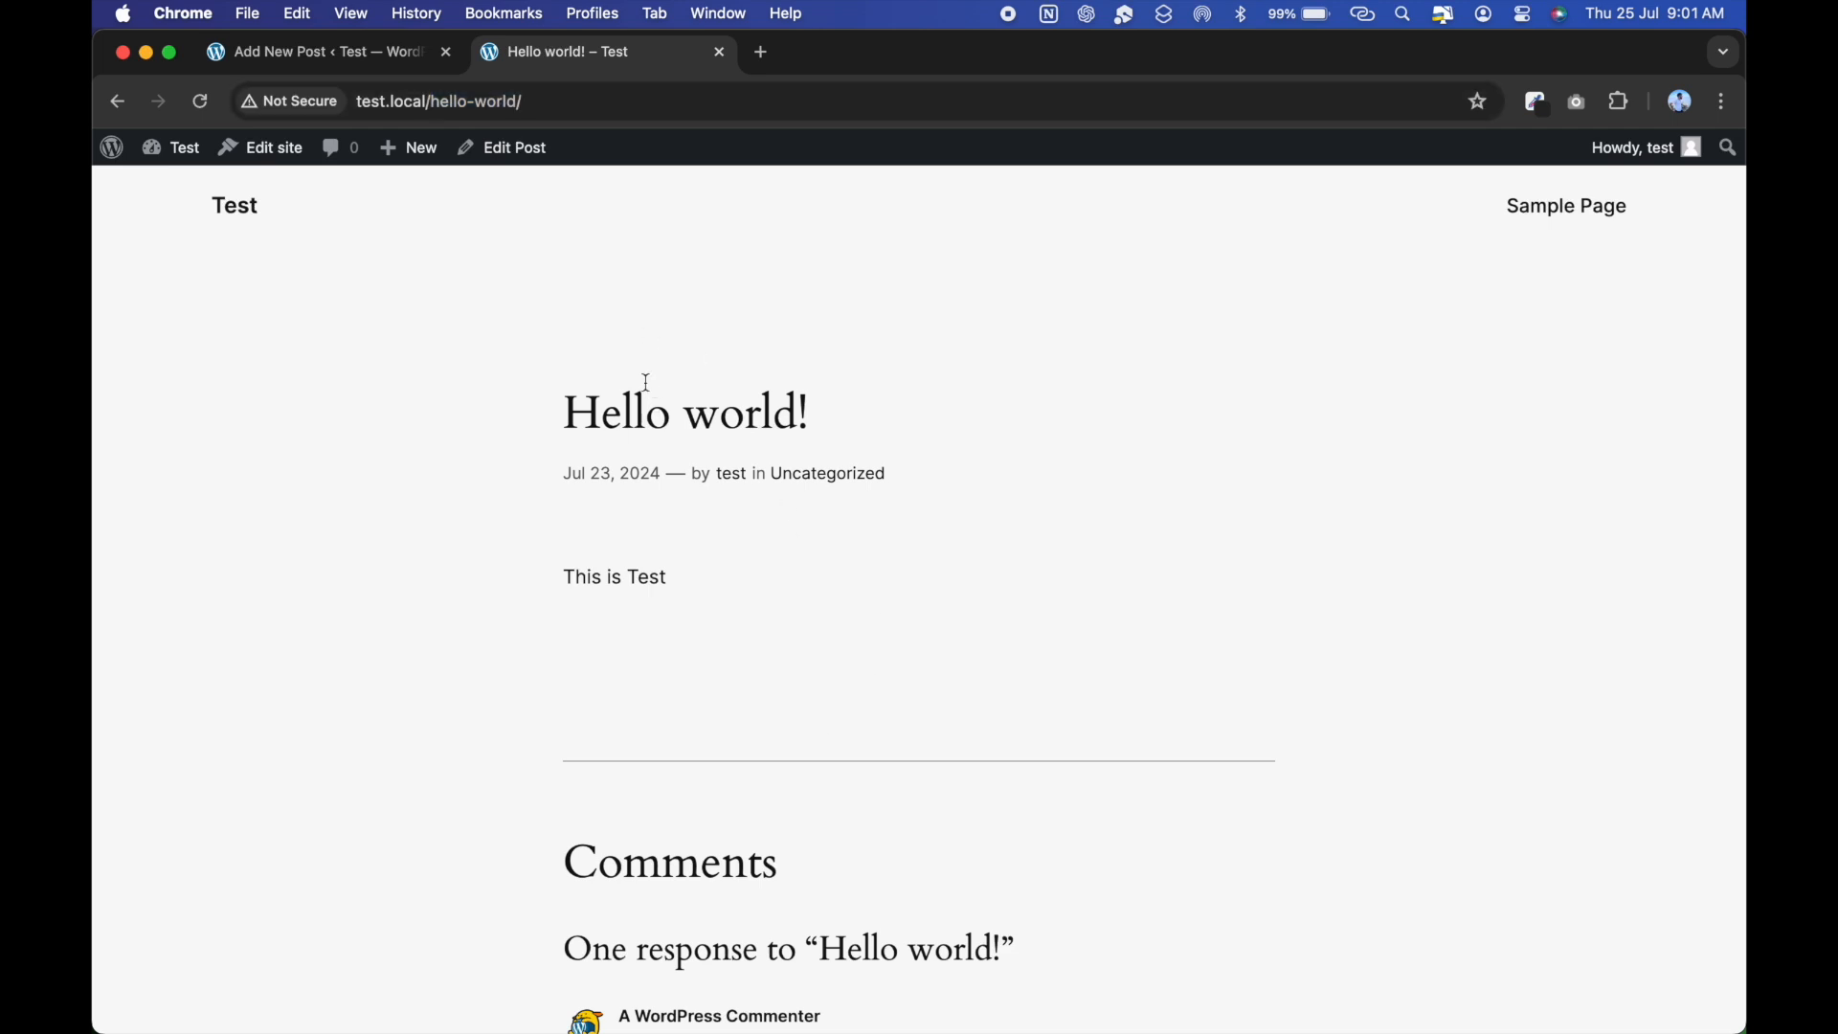
# Look over the Hello world page's comments section, then return to the post editor.
pyautogui.click(372, 69)
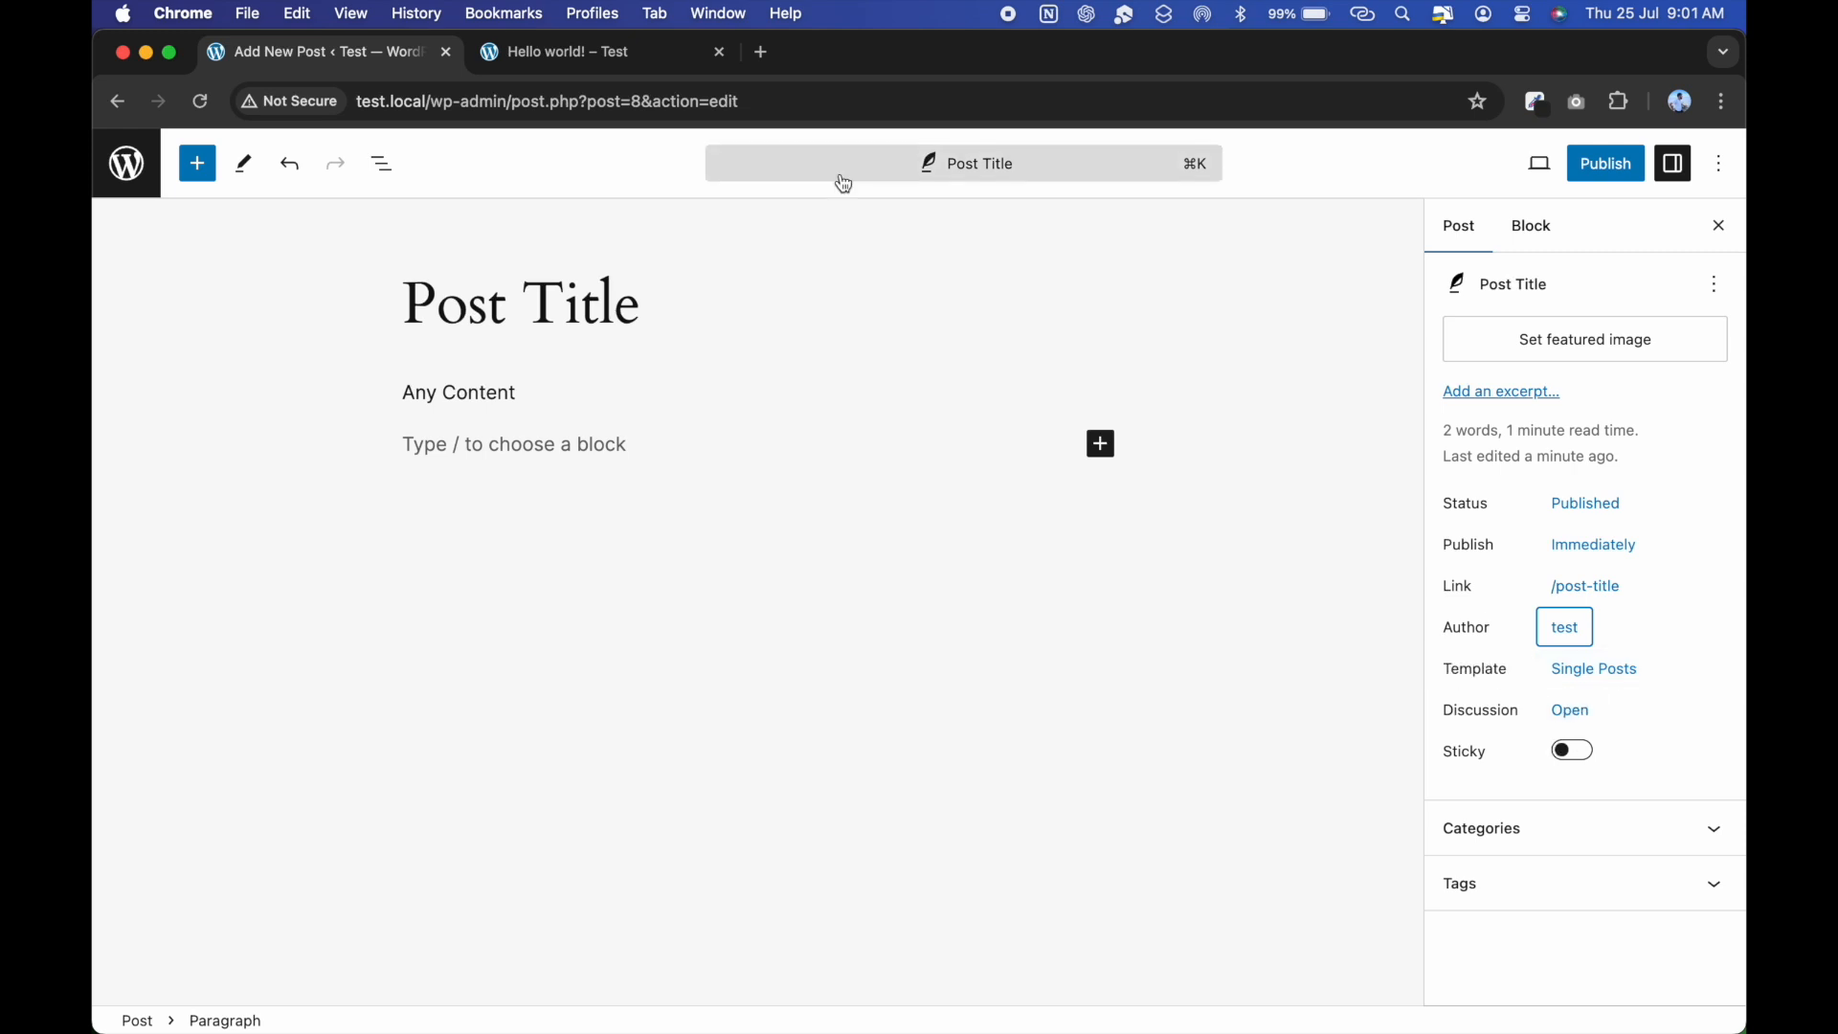
pyautogui.click(624, 65)
pyautogui.scroll(-5, 1031, 636)
pyautogui.moveTo(512, 572); pyautogui.dragTo(991, 855)
pyautogui.click(407, 53)
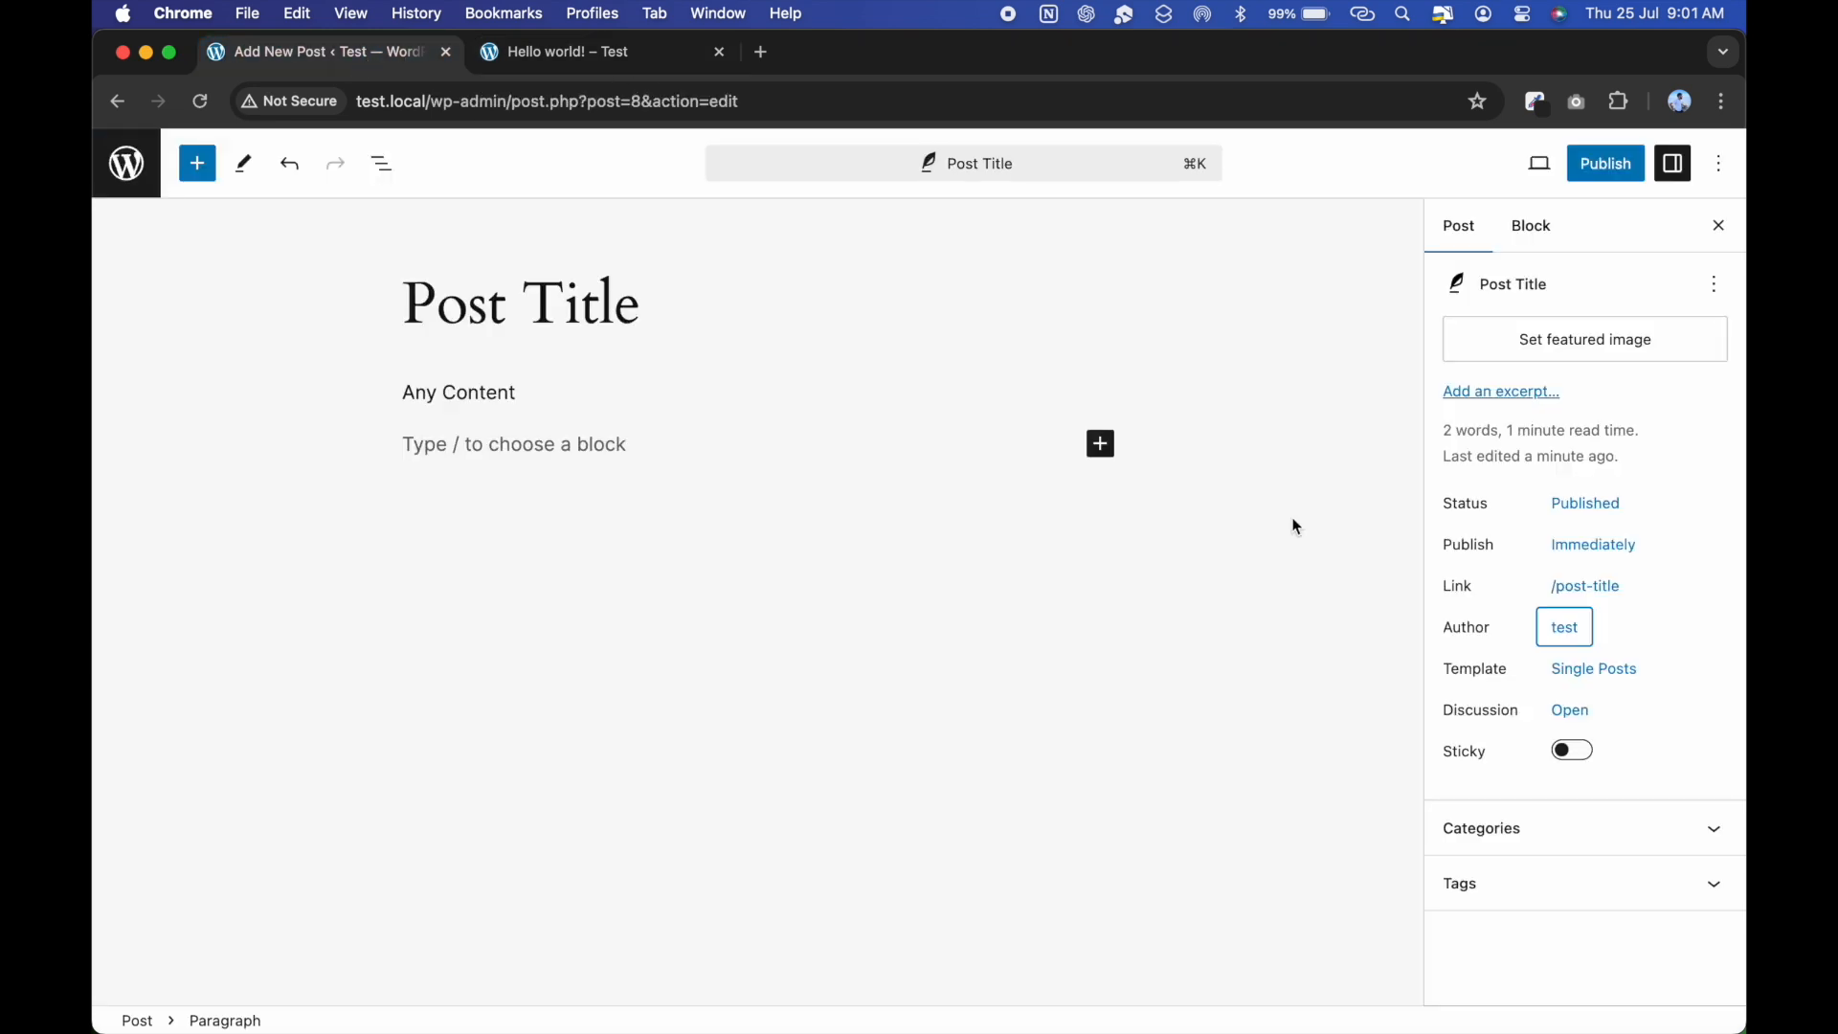
# Leave the post non-sticky and expand its Categories panel showing Uncategorized.
pyautogui.click(1573, 756)
pyautogui.click(1574, 756)
pyautogui.click(1532, 847)
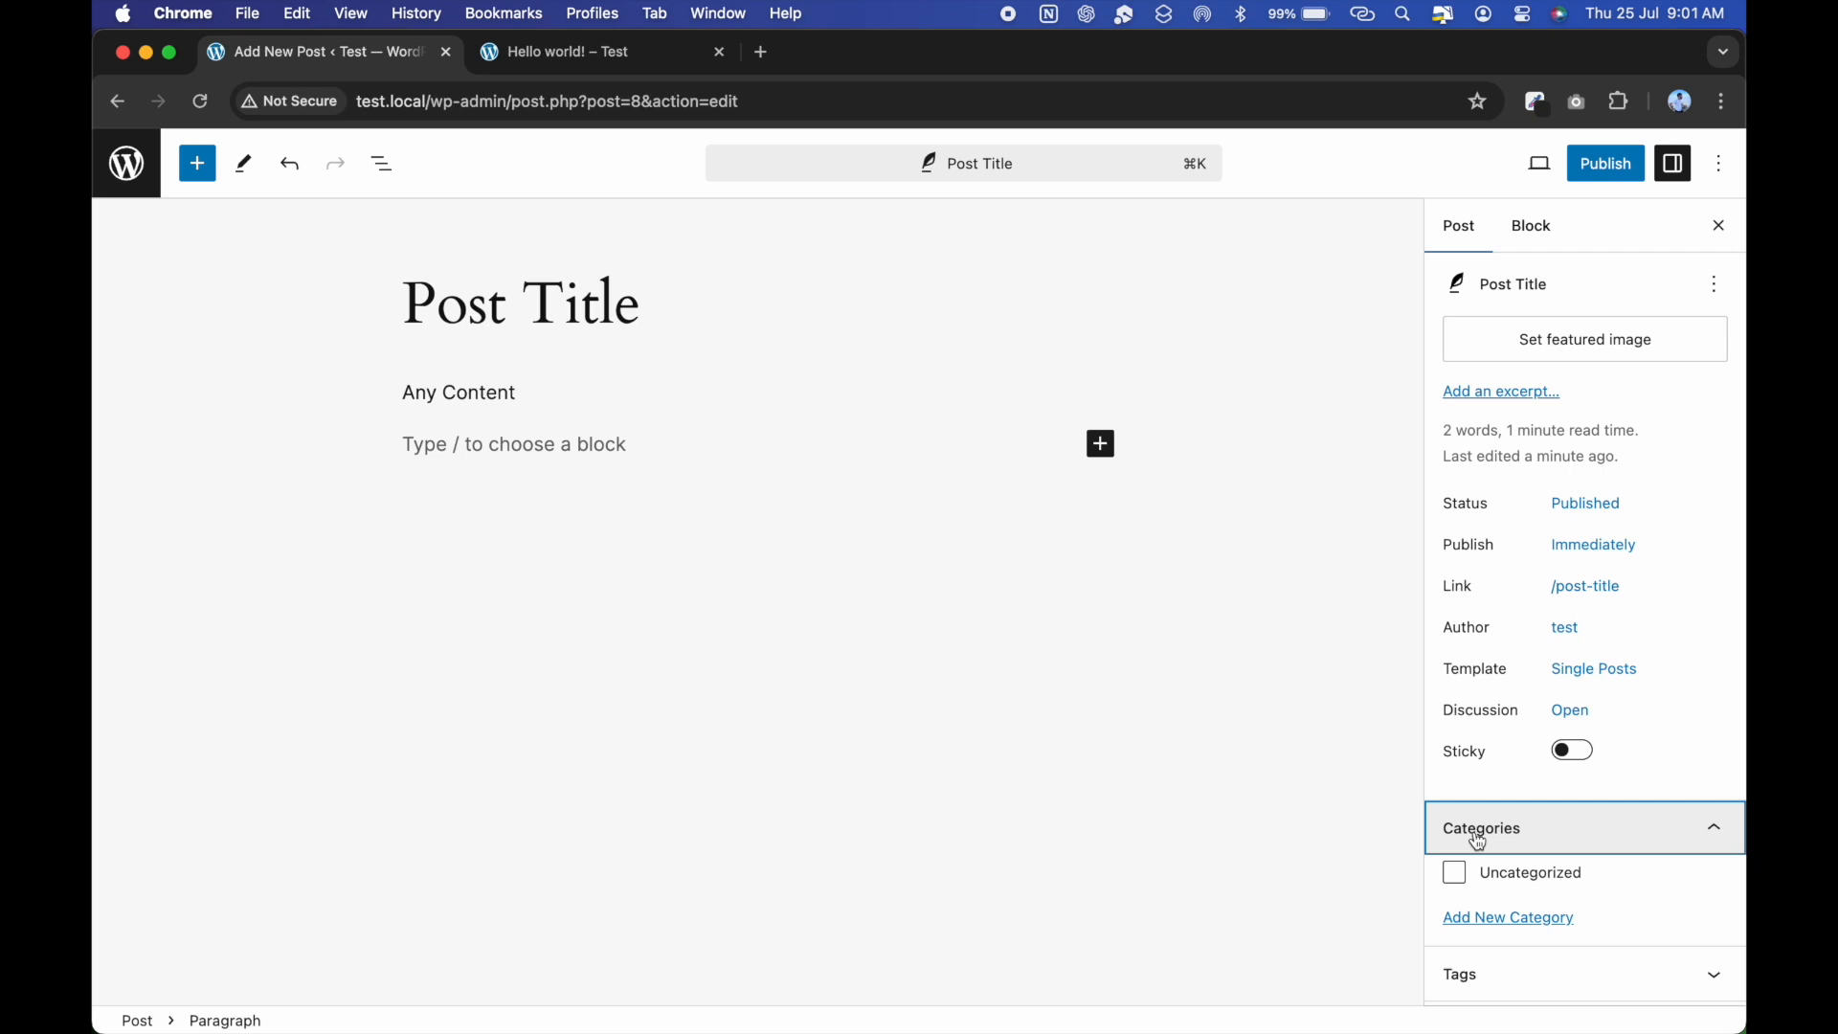
# Expand the Tags panel and scroll through the Hello world page before returning.
pyautogui.click(1600, 971)
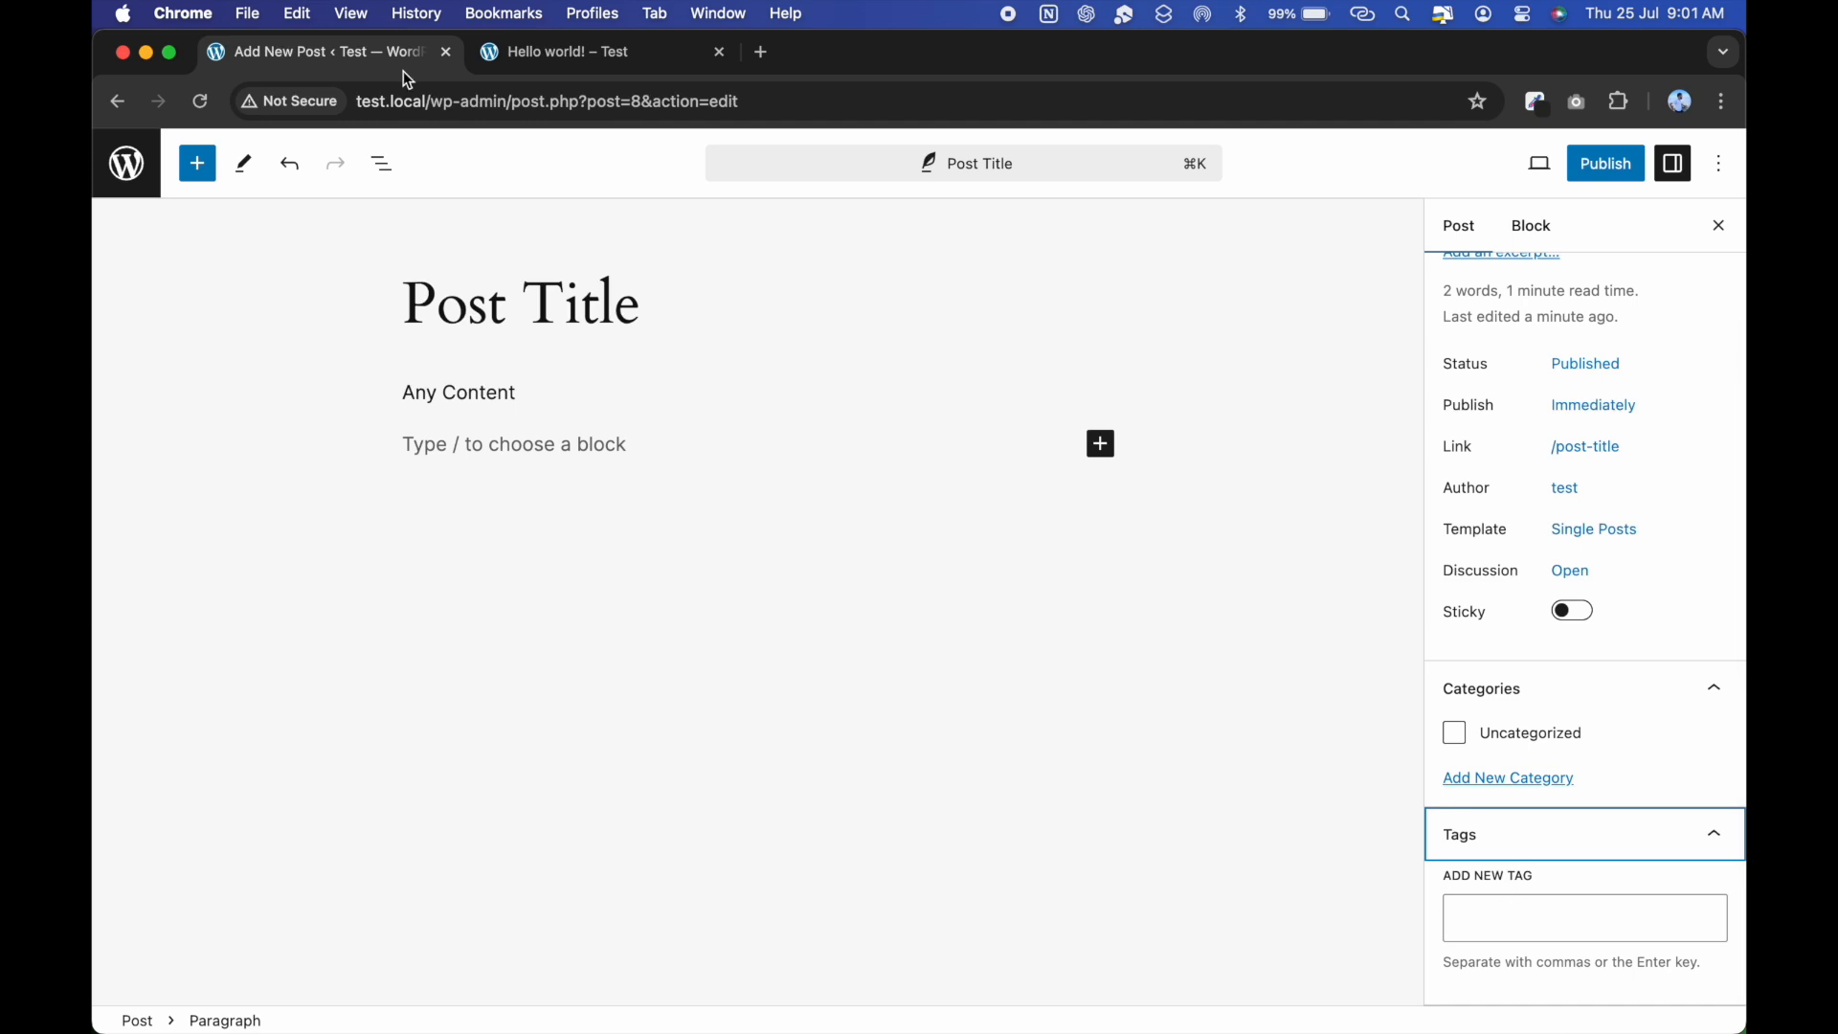
pyautogui.click(579, 61)
pyautogui.scroll(3, 910, 595)
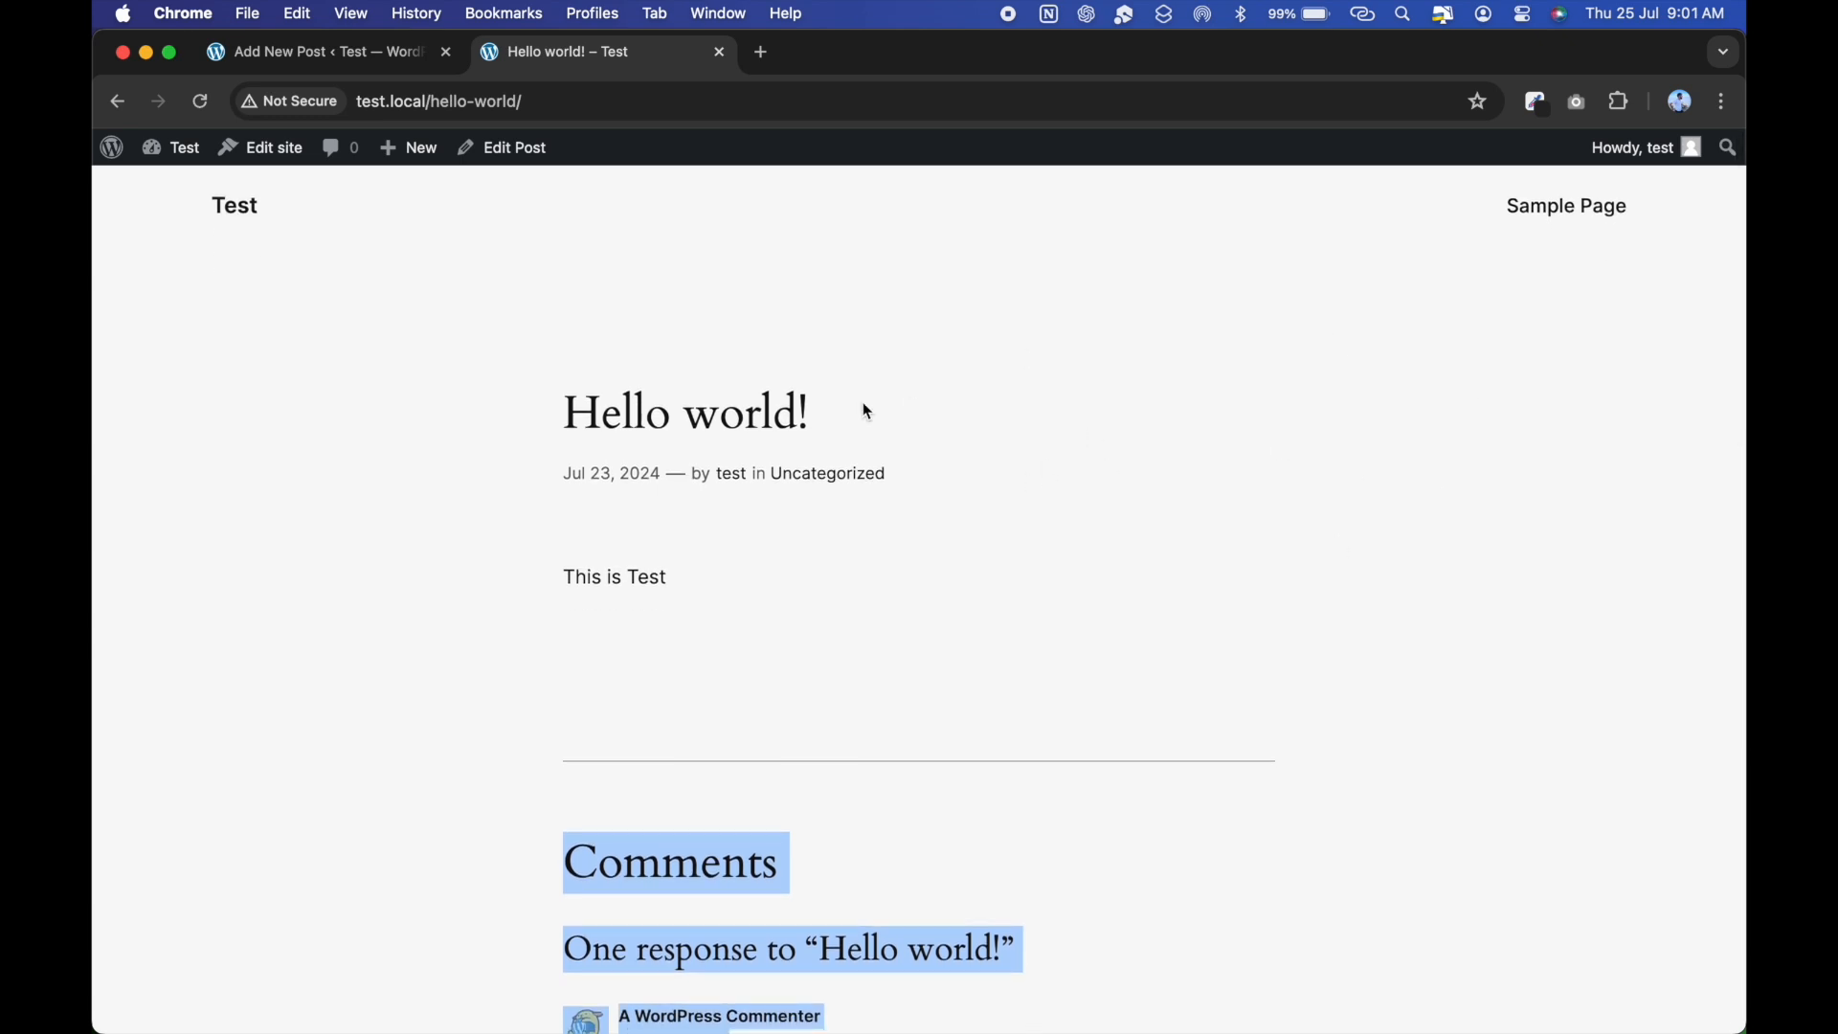
pyautogui.scroll(-1, 808, 505)
pyautogui.click(917, 497)
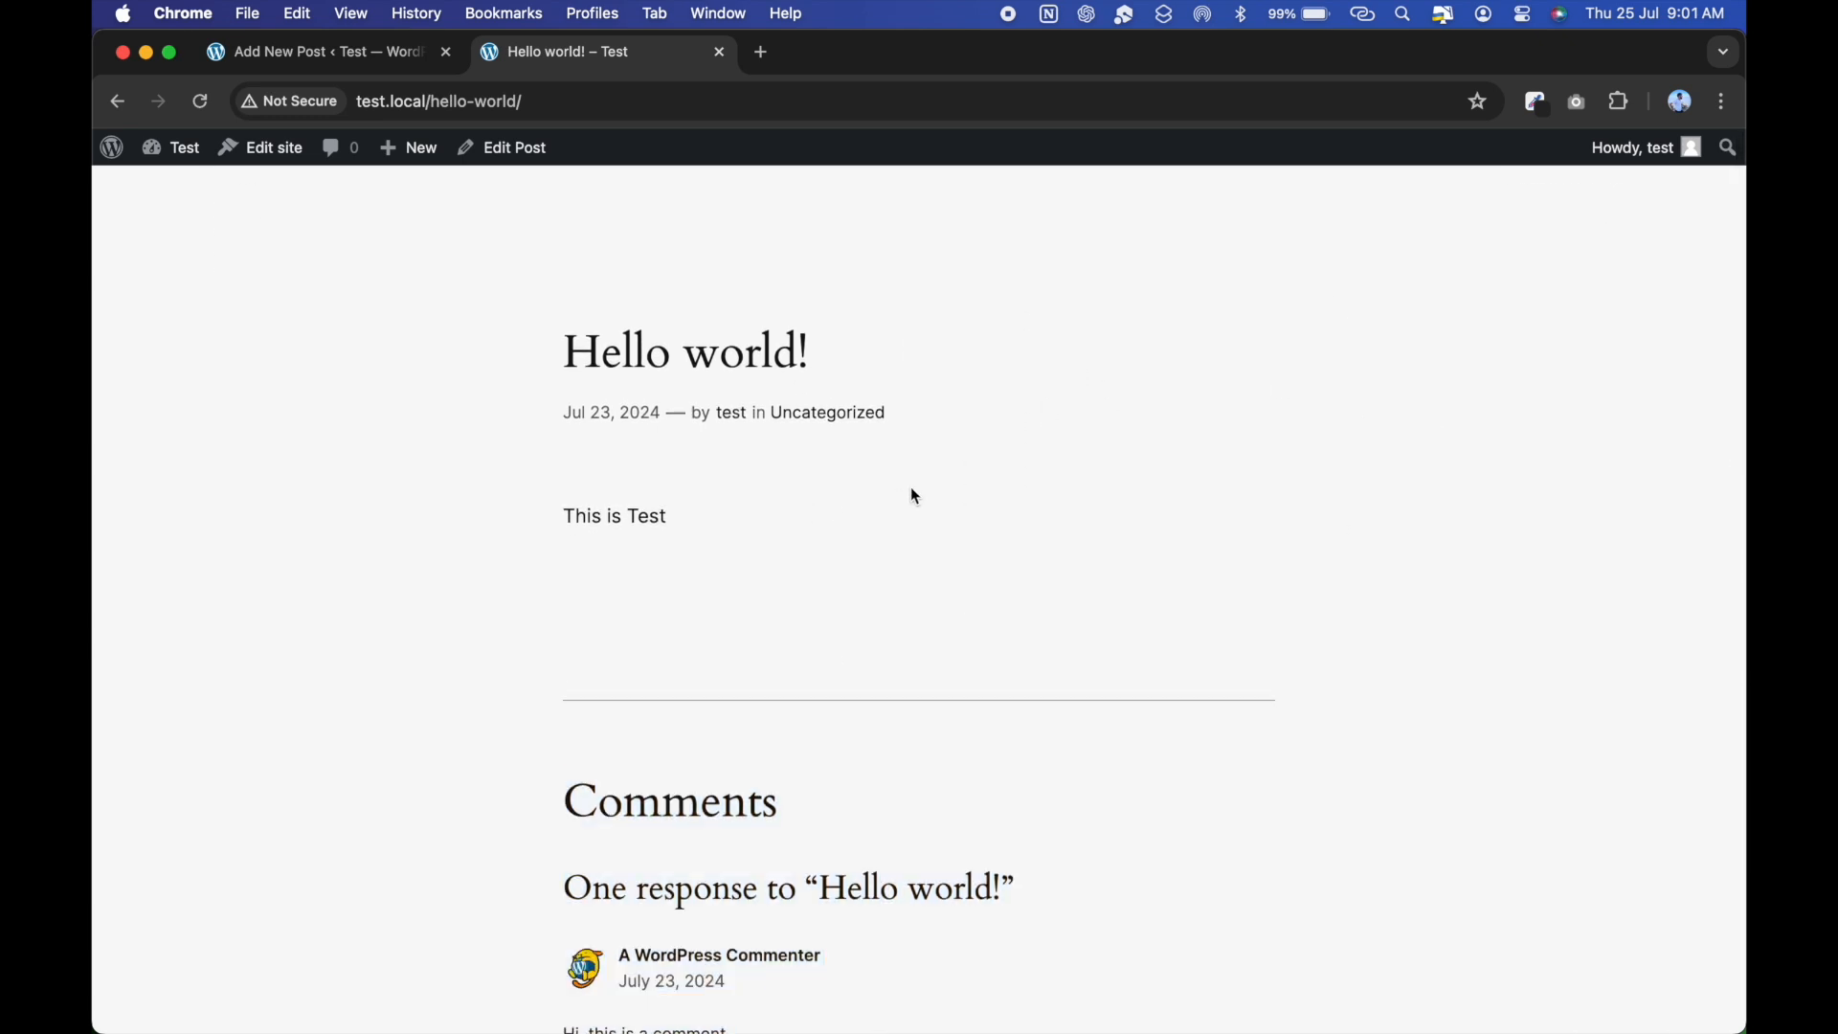
pyautogui.scroll(1, 911, 489)
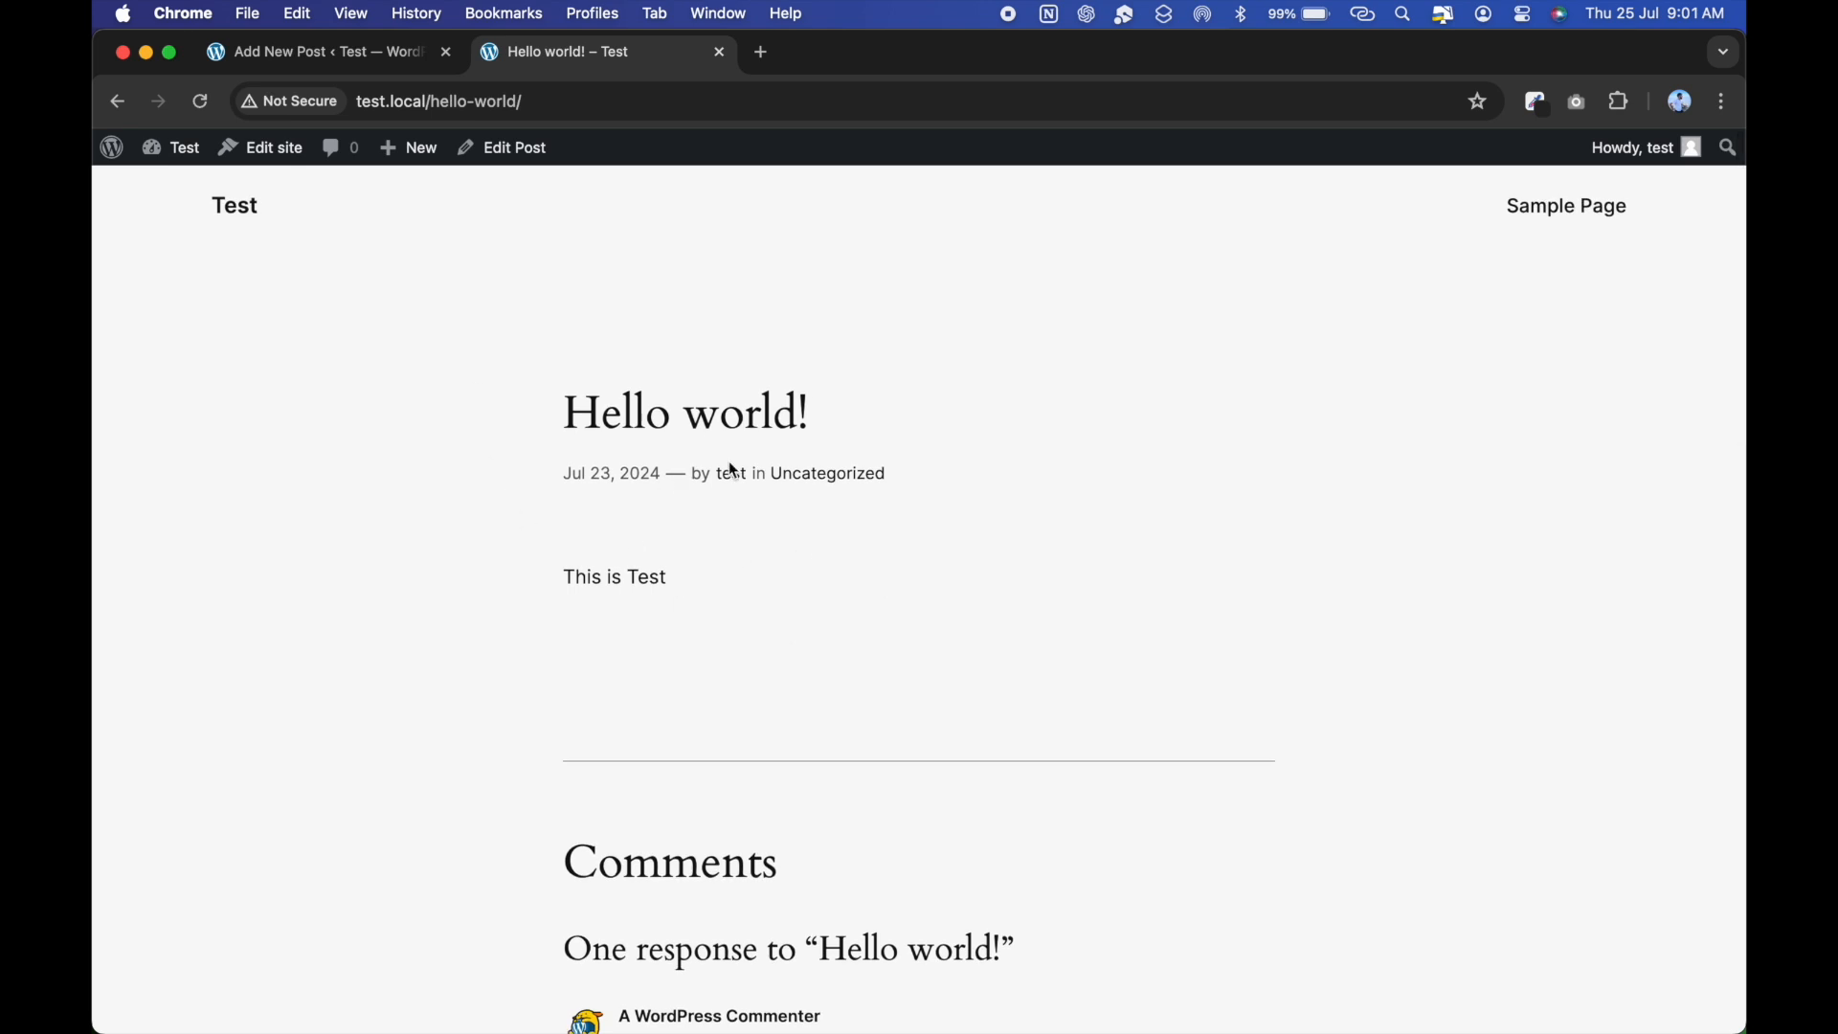
pyautogui.click(321, 53)
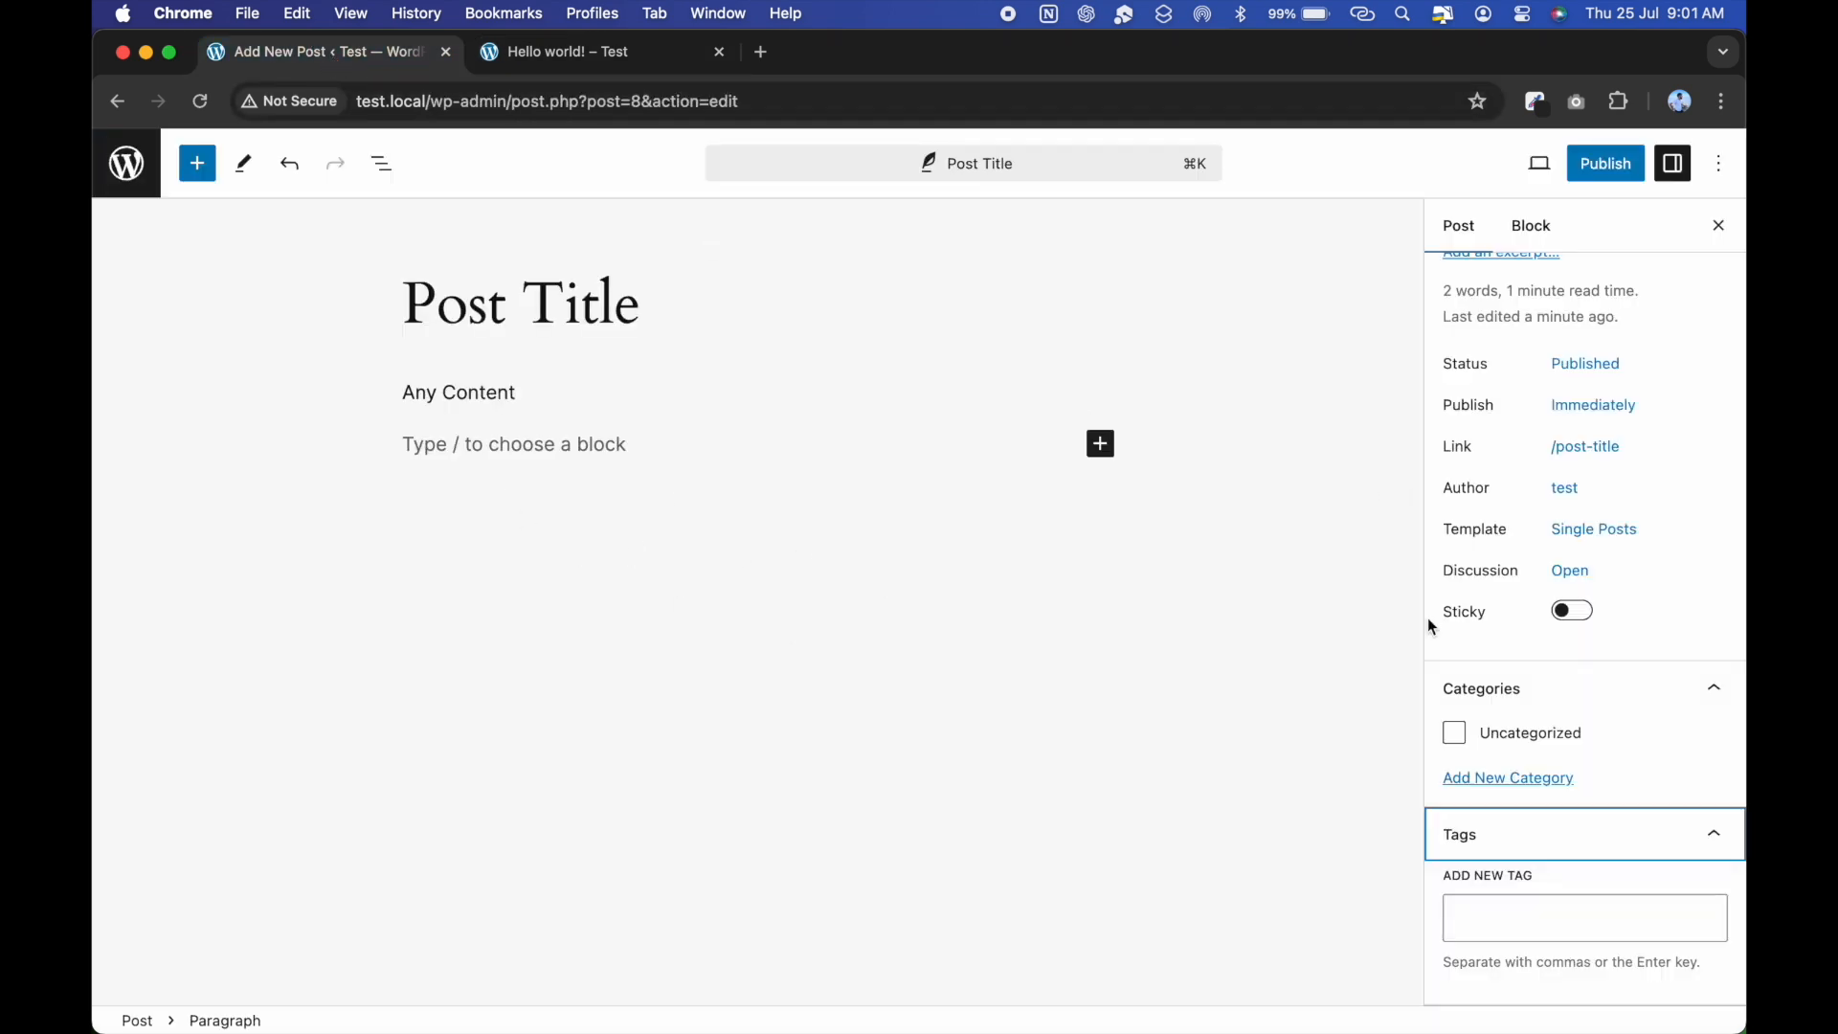
# Add the tag 'post', then select the Any Content paragraph to show its block settings.
pyautogui.click(1563, 916)
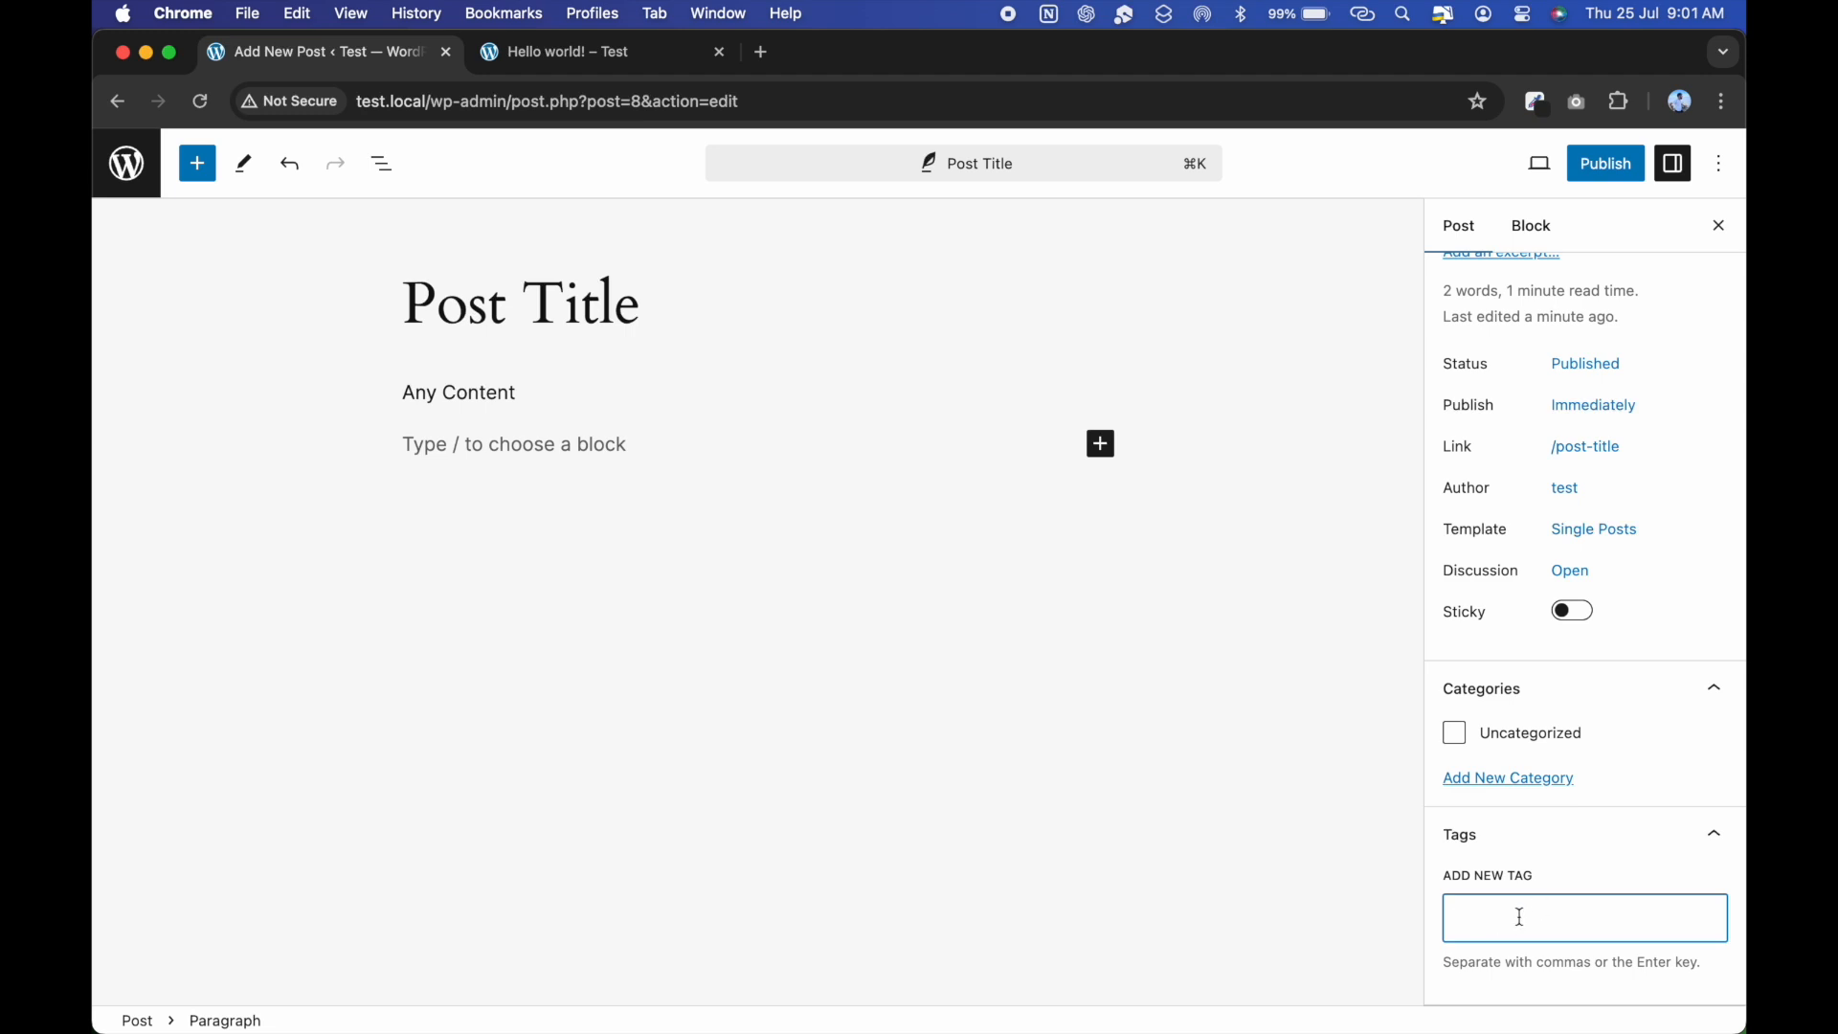
pyautogui.press('Return')
pyautogui.click(1719, 845)
pyautogui.click(1536, 230)
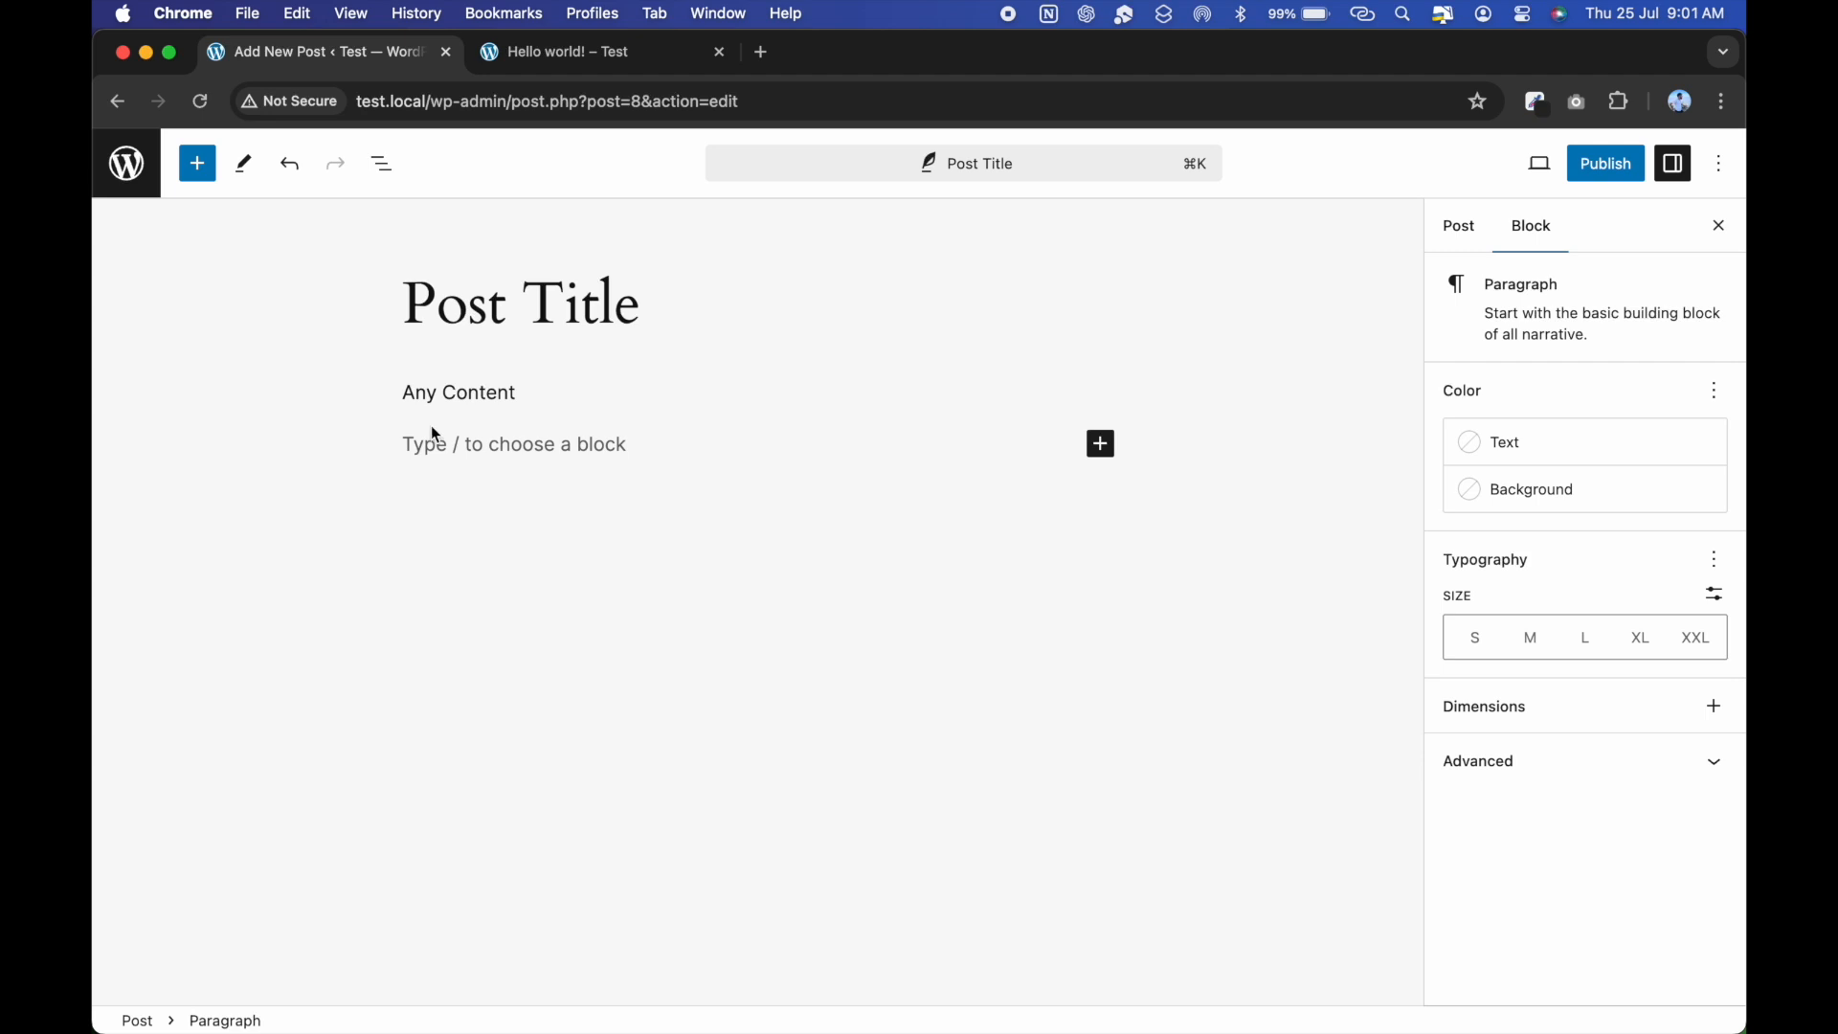
pyautogui.click(483, 396)
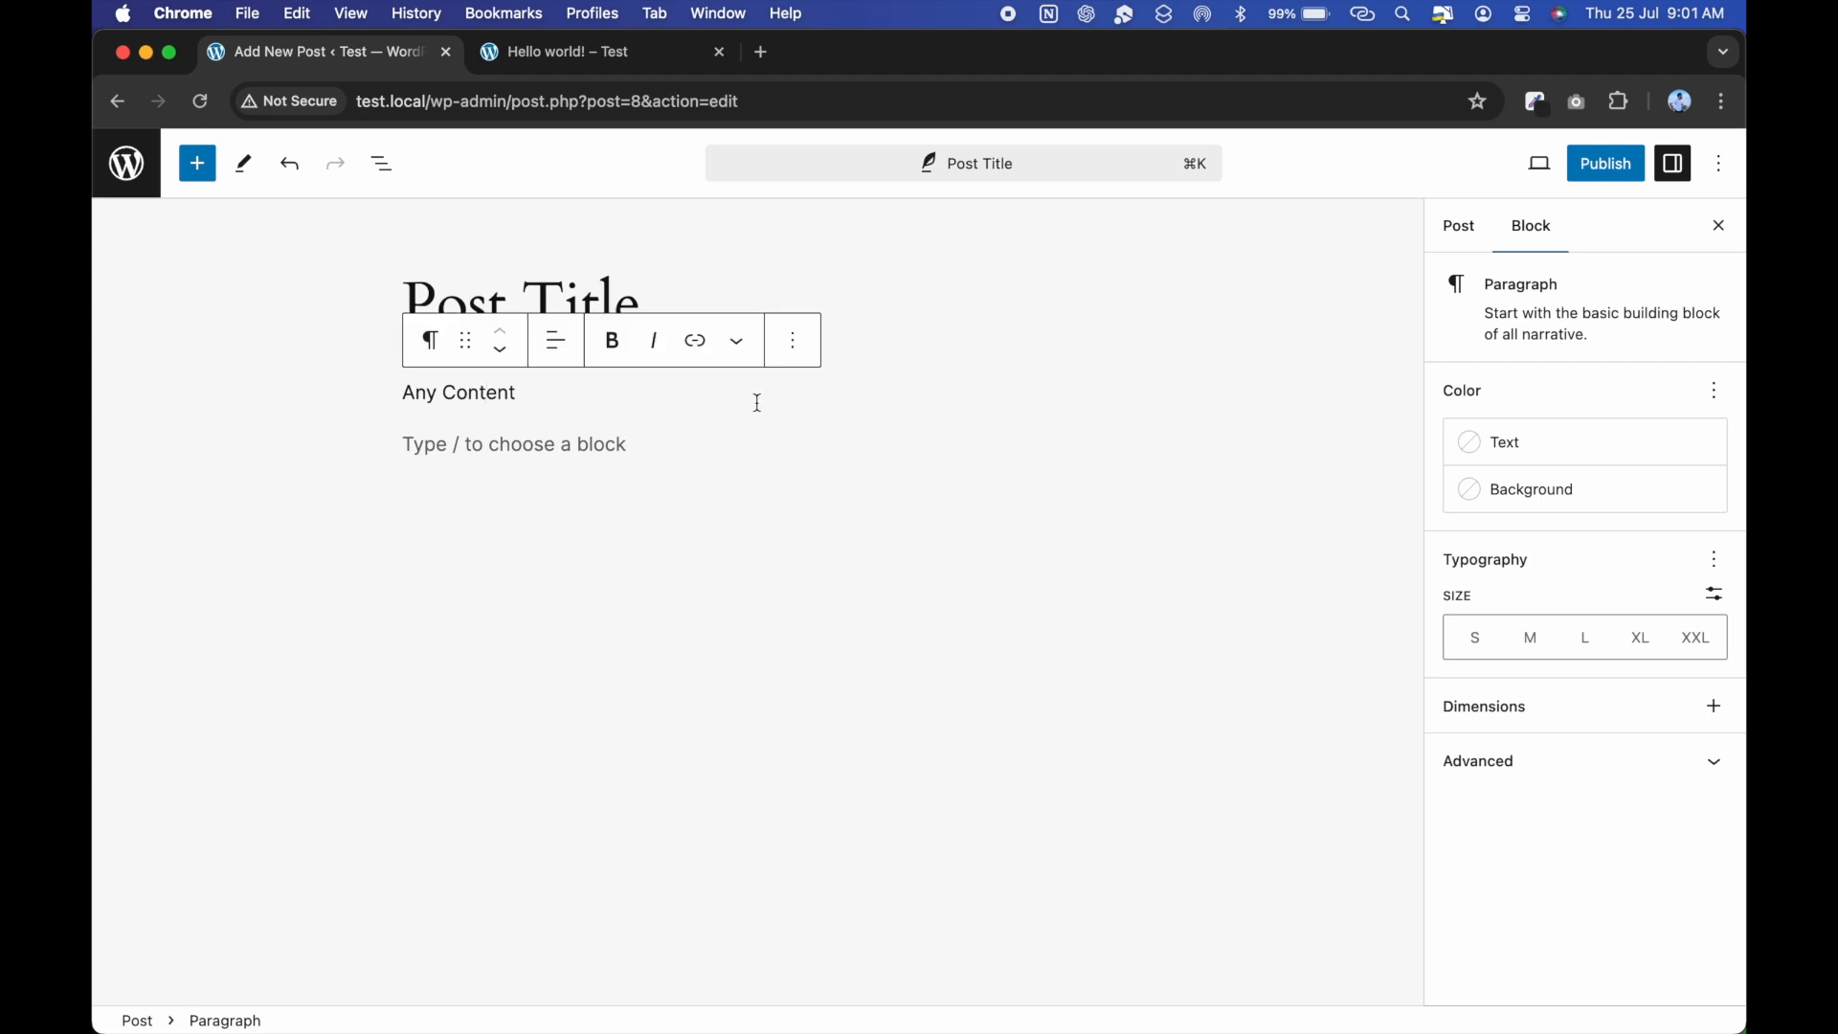
# Color the Any Content paragraph orange on an Accent / Four (#B1C5A4) green background.
pyautogui.click(1481, 450)
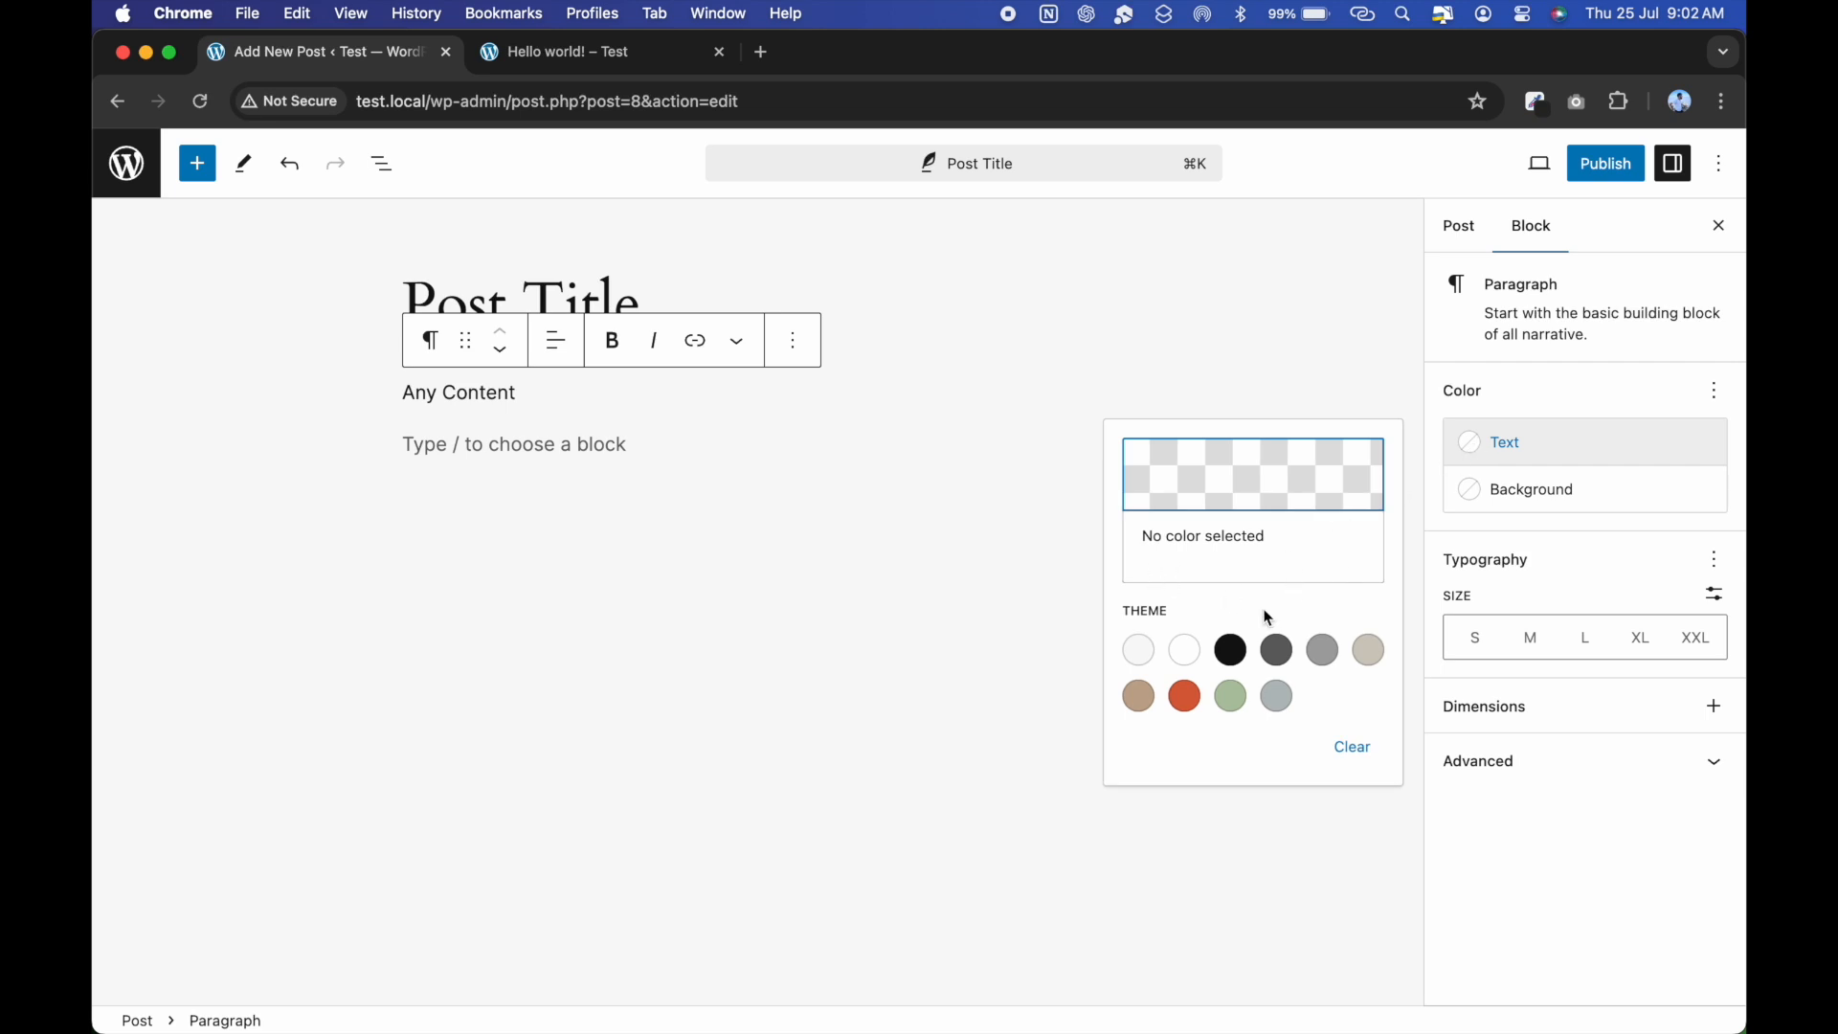
pyautogui.click(1186, 696)
pyautogui.click(1519, 500)
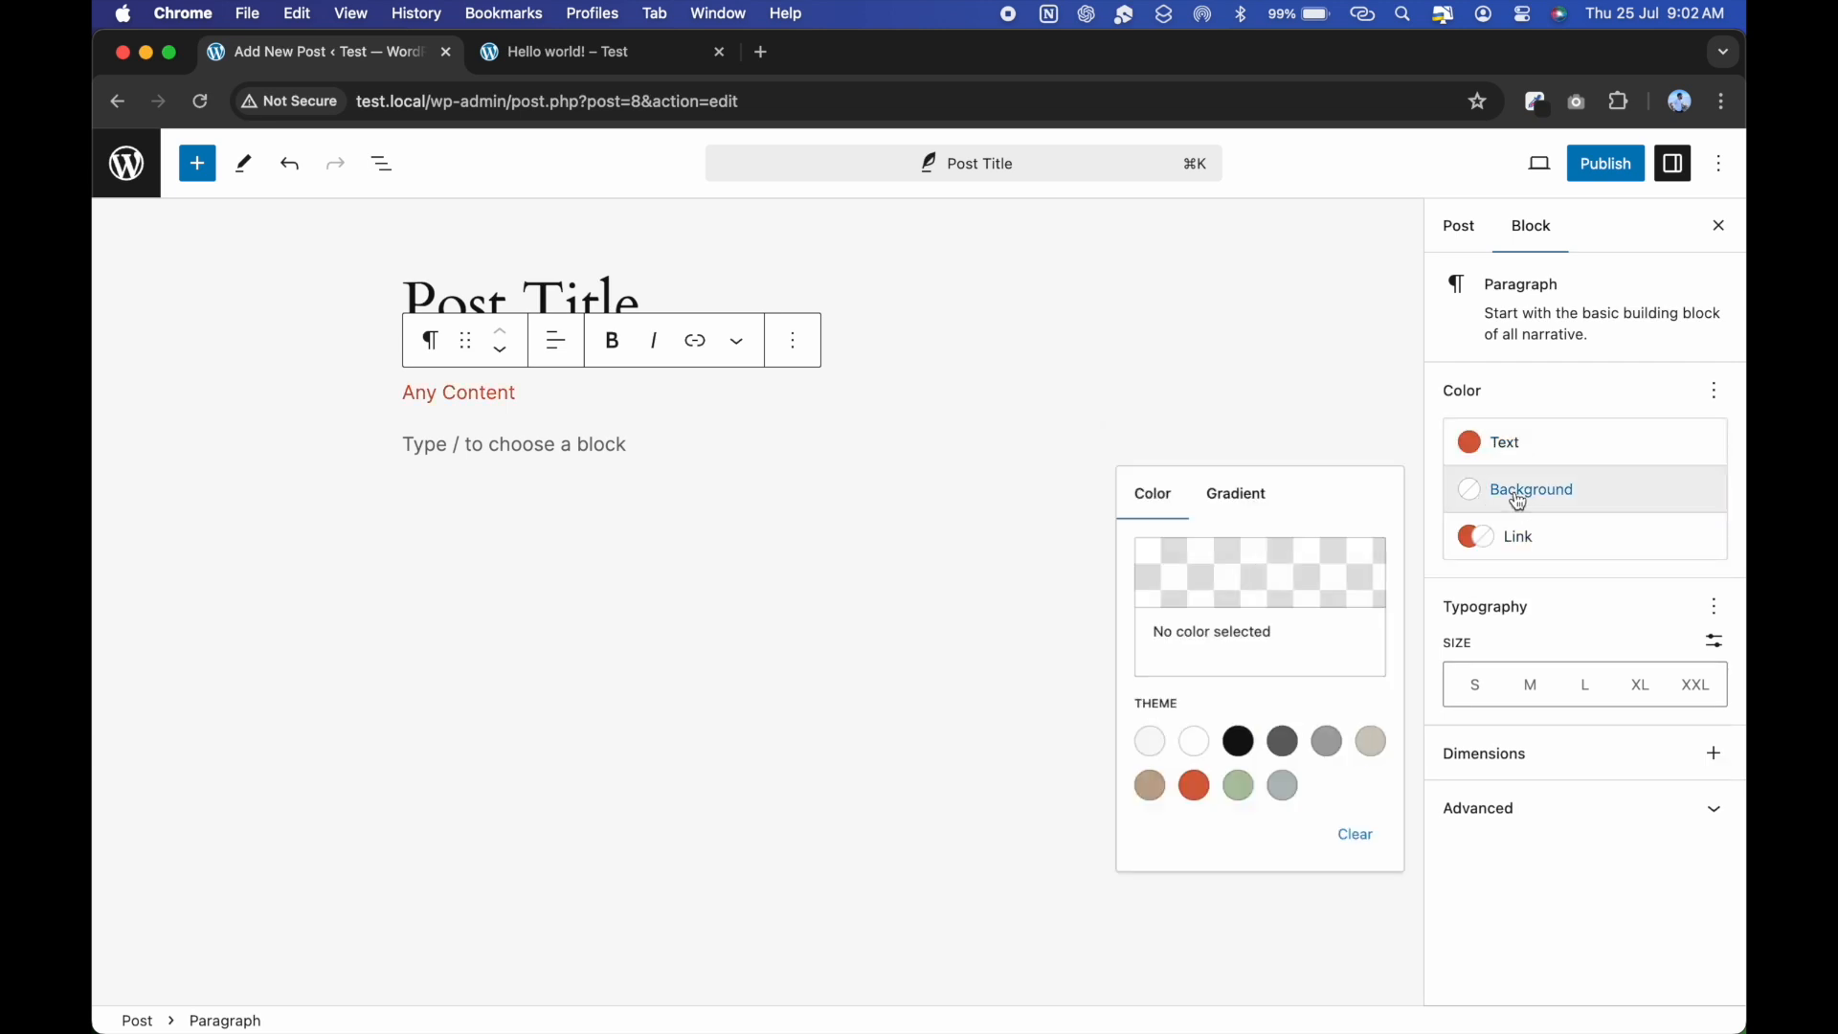
pyautogui.click(1232, 800)
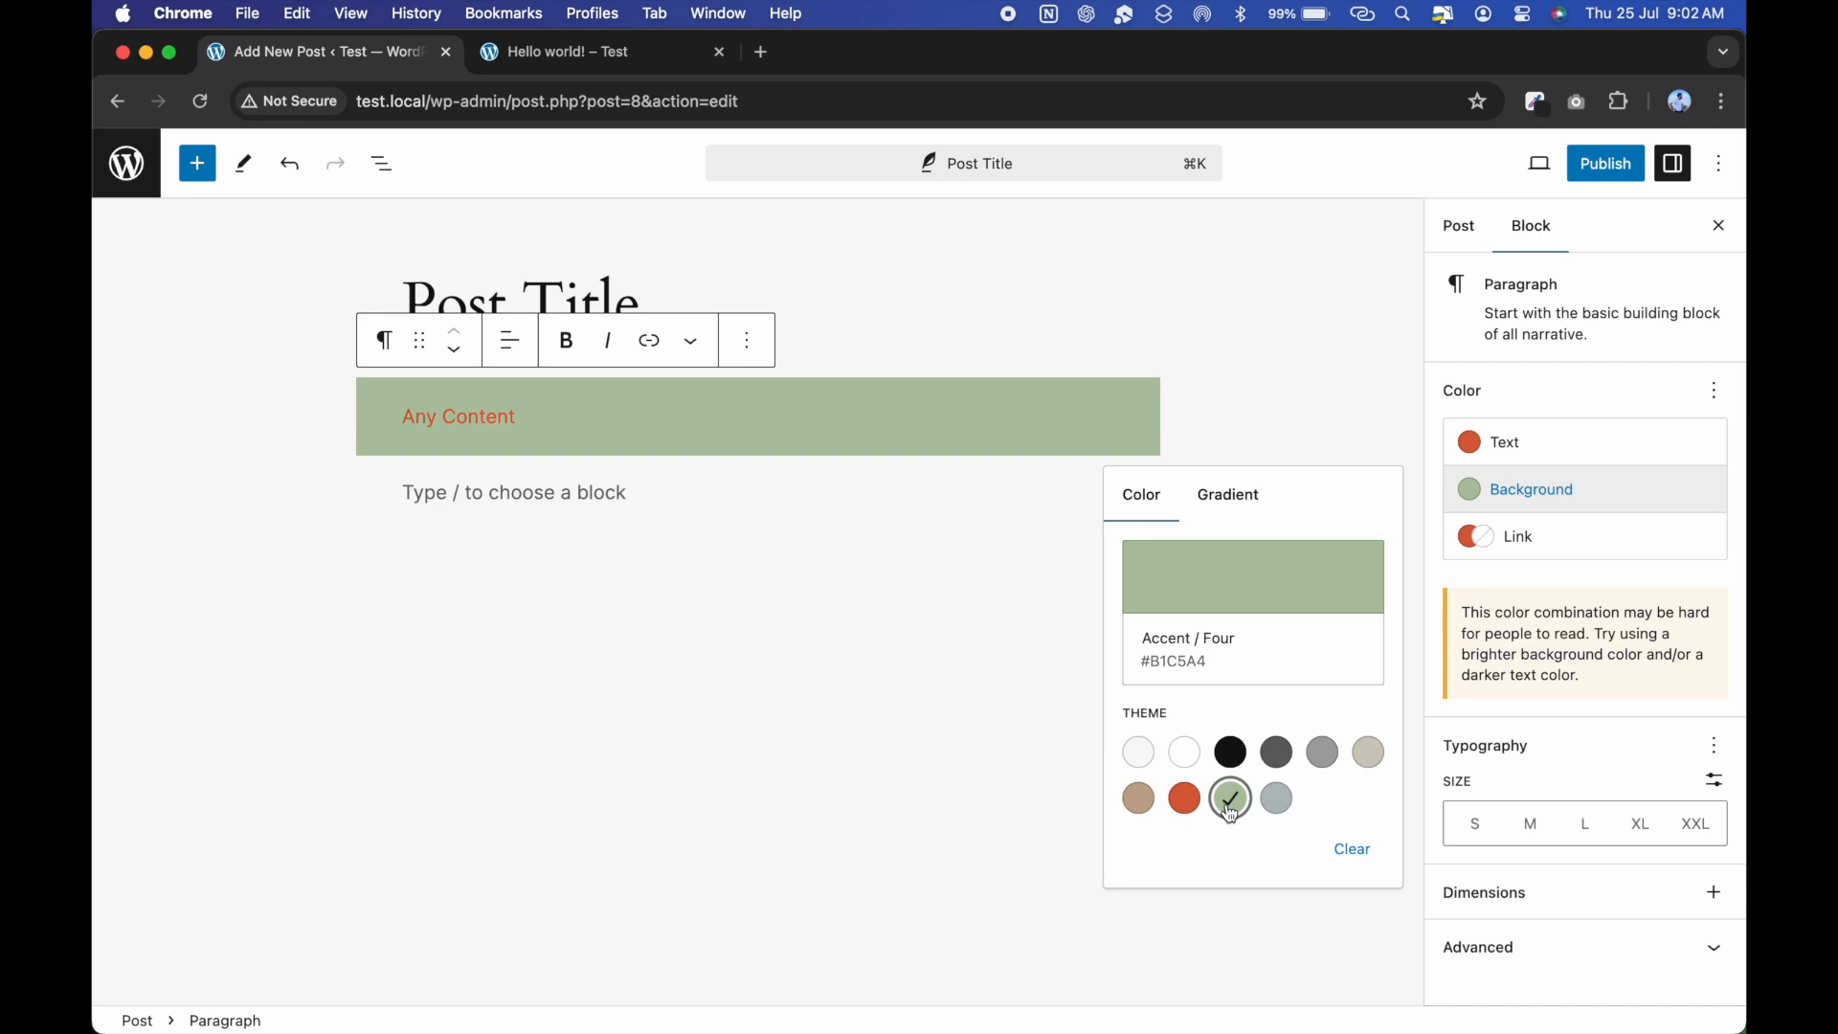
pyautogui.click(833, 607)
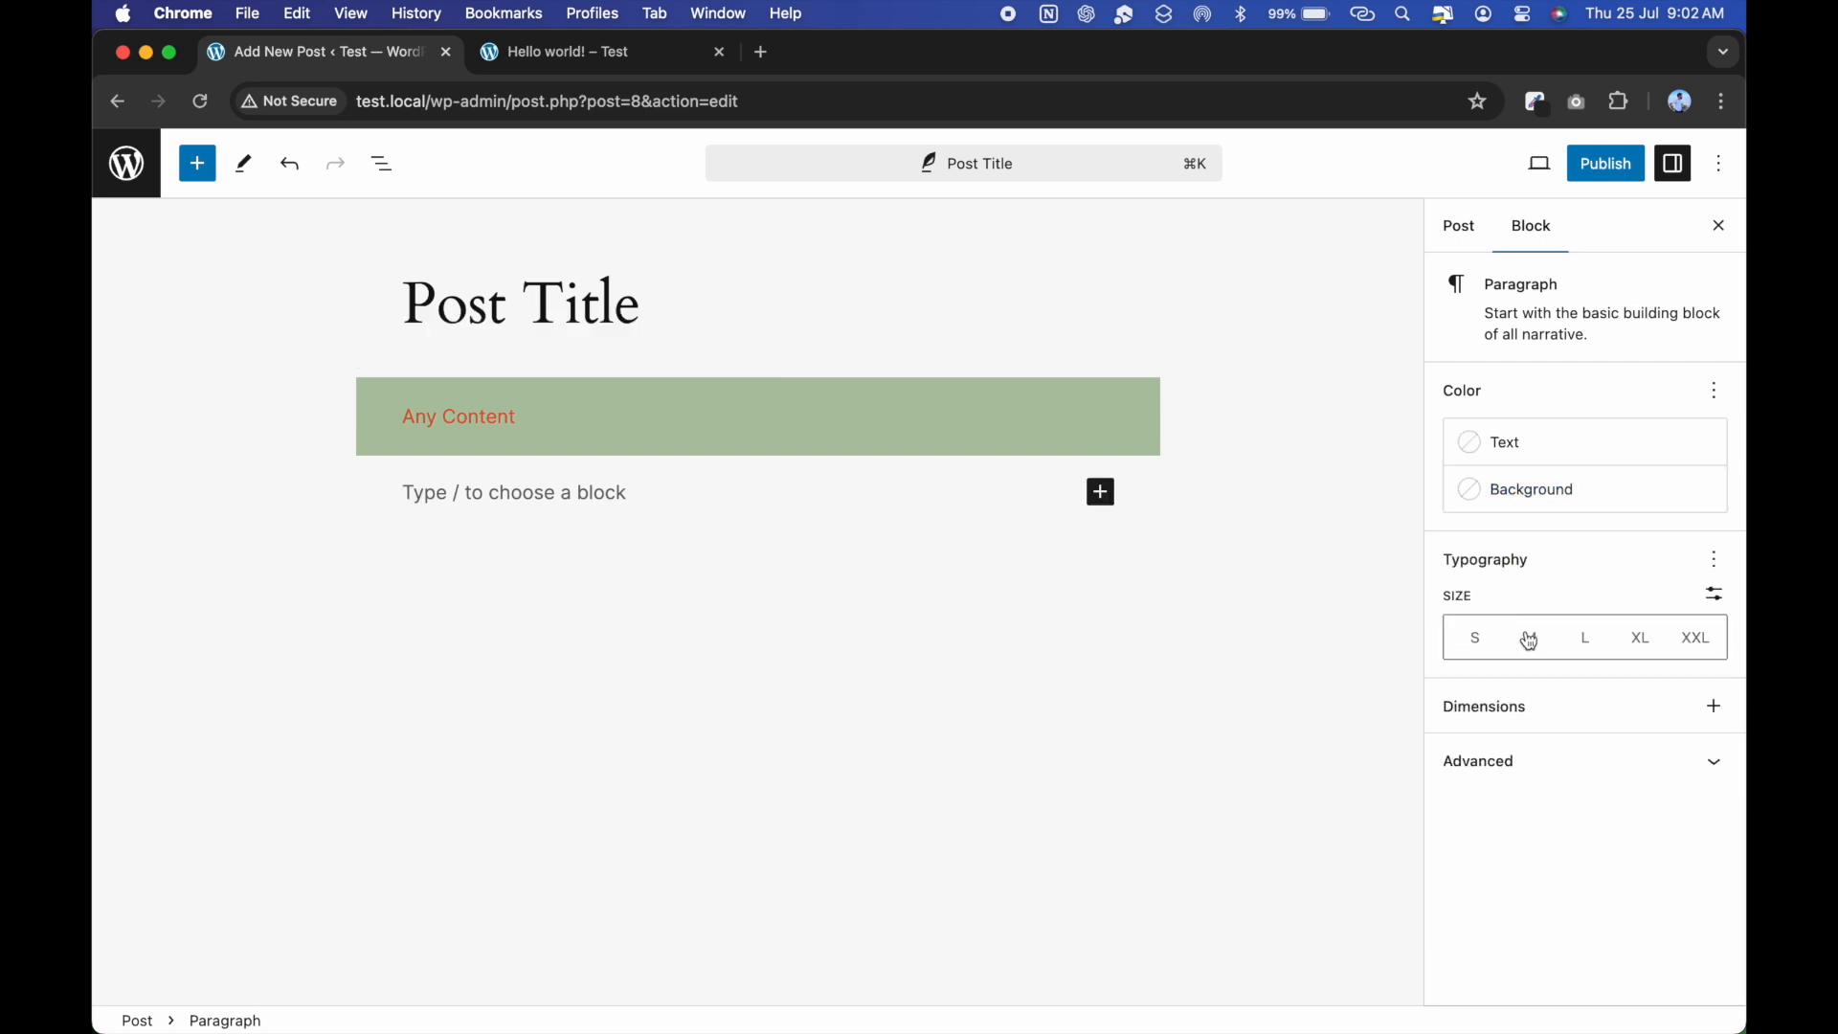
pyautogui.click(548, 360)
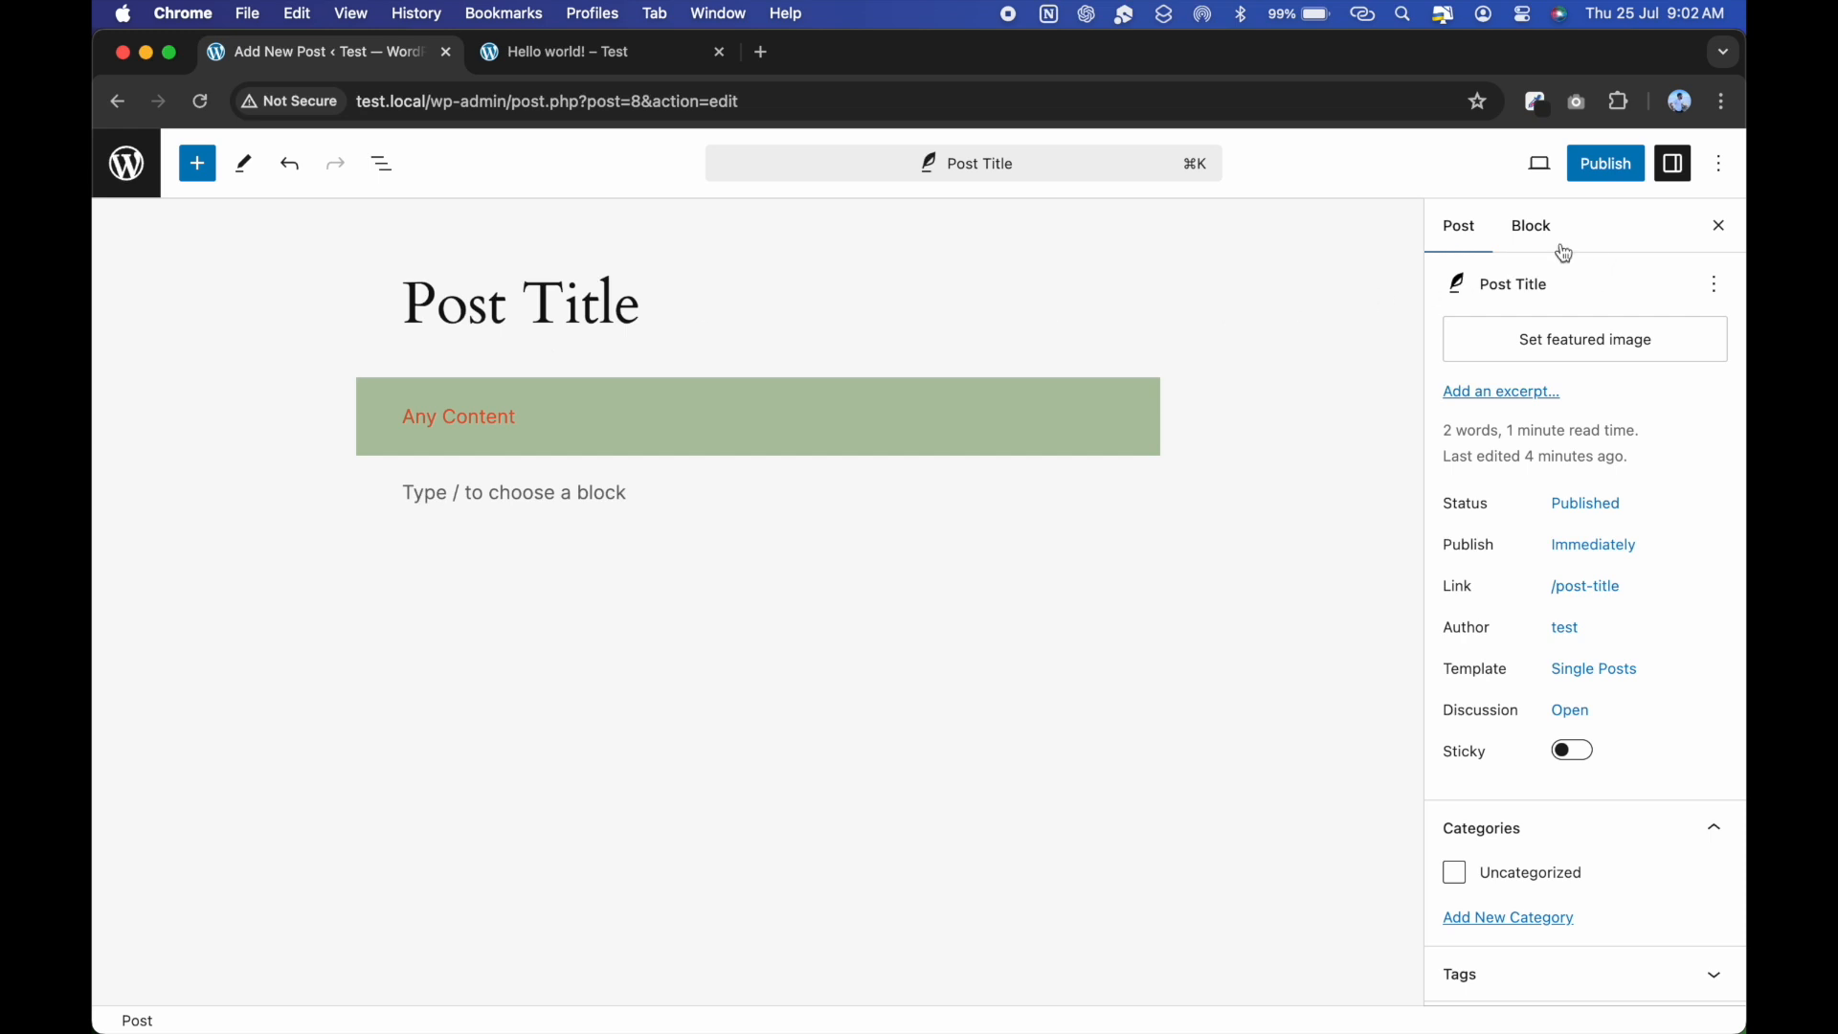
pyautogui.click(1530, 230)
pyautogui.click(1462, 228)
# Preview the post at Tablet and Mobile widths, then return to Desktop.
pyautogui.click(1543, 167)
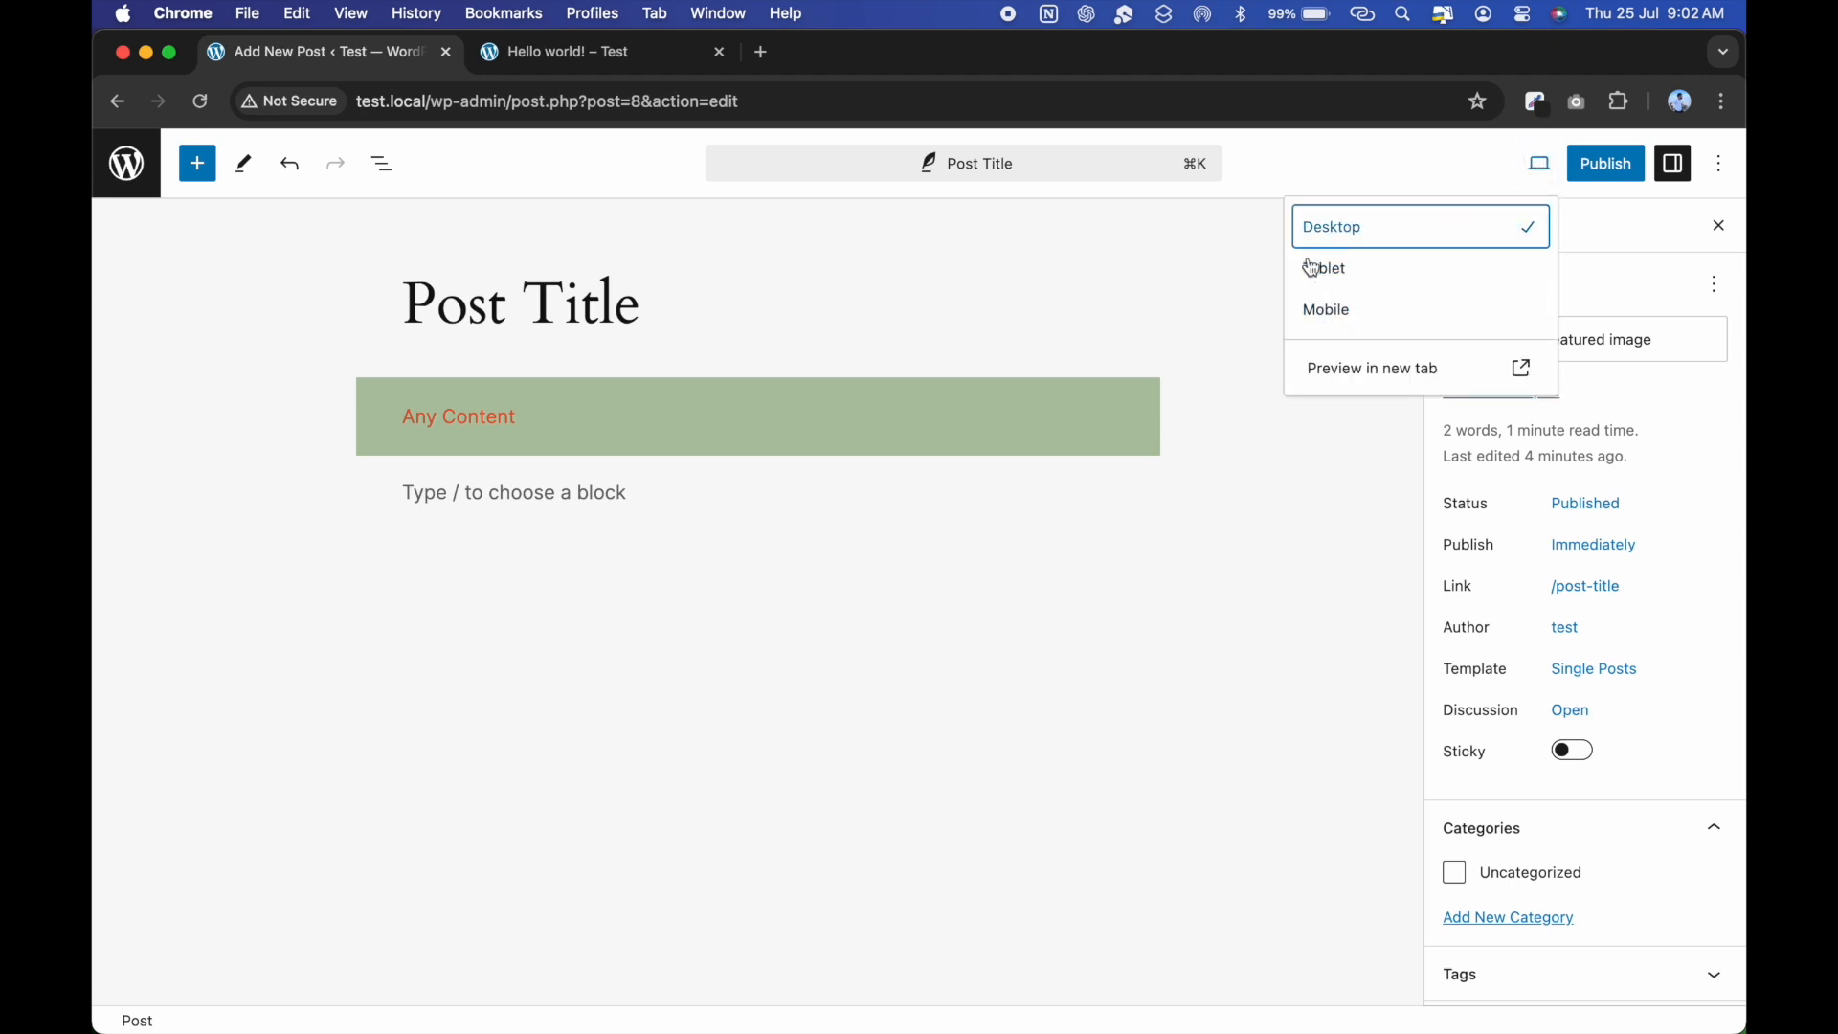
pyautogui.click(1364, 273)
pyautogui.click(1376, 324)
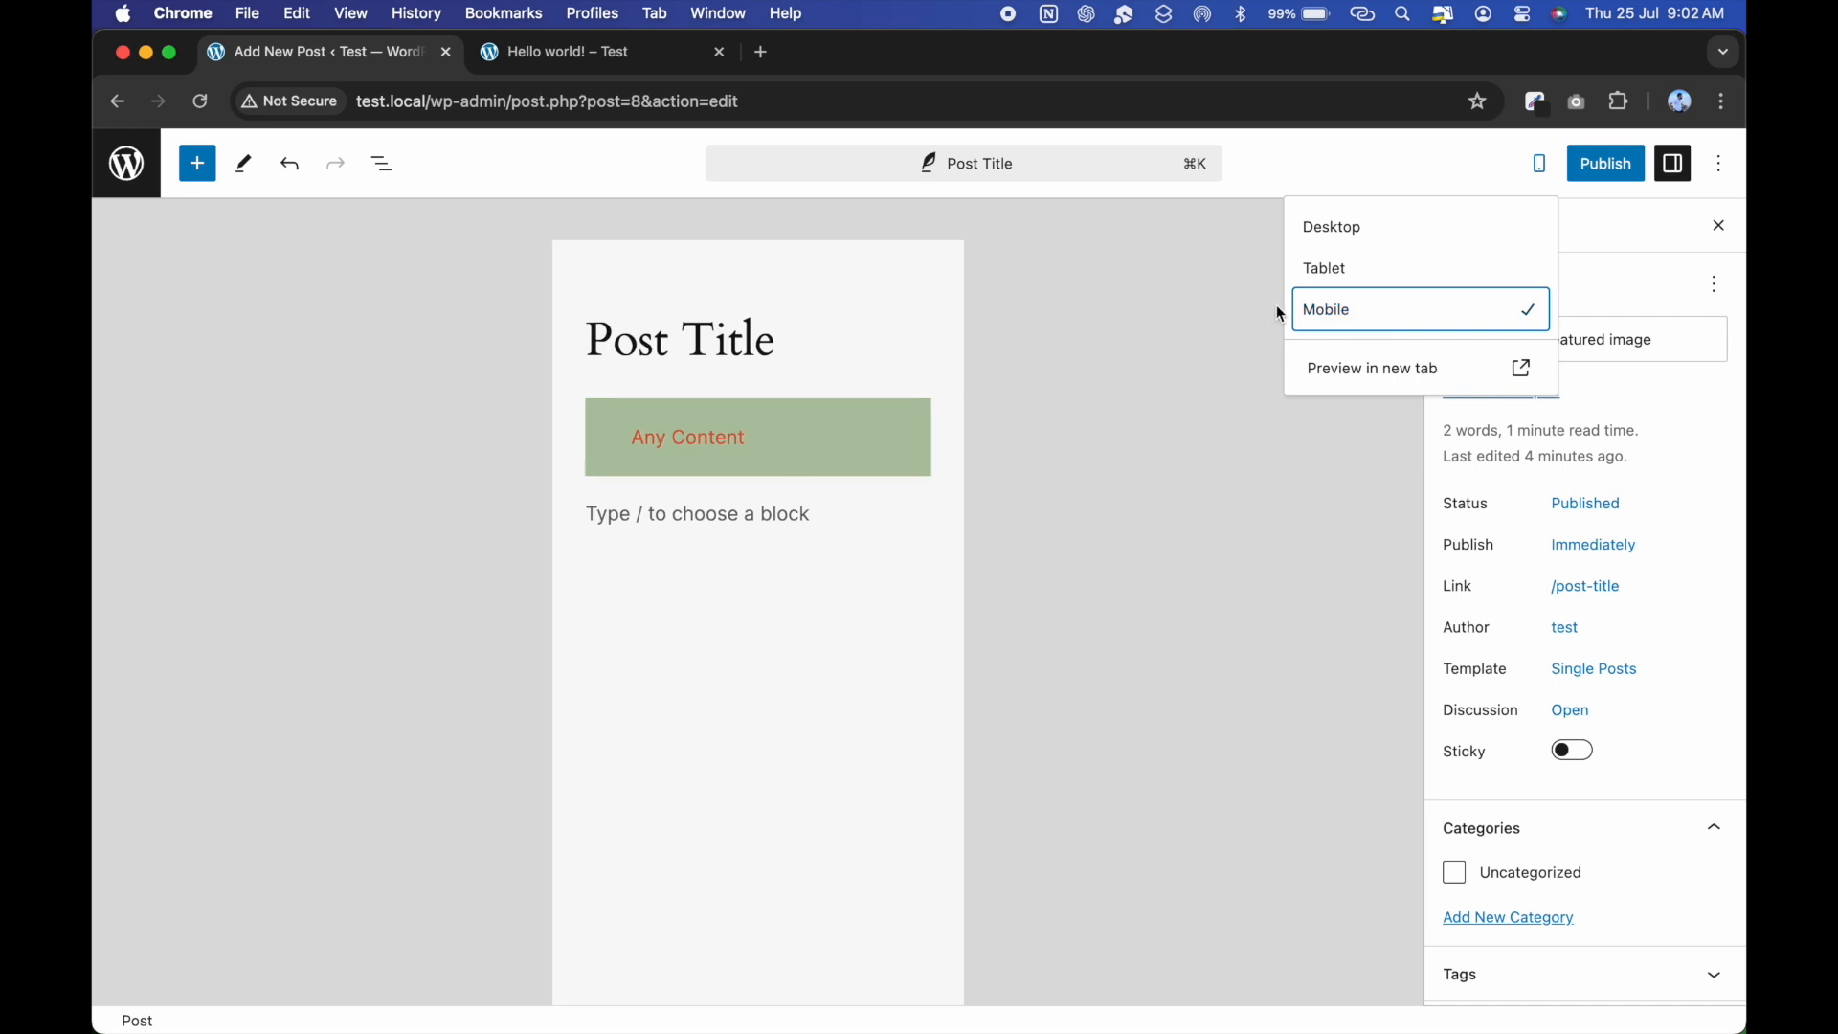
pyautogui.click(1326, 230)
# Review the pre-publish visibility, date and category panels, then publish Post Title.
pyautogui.click(1606, 165)
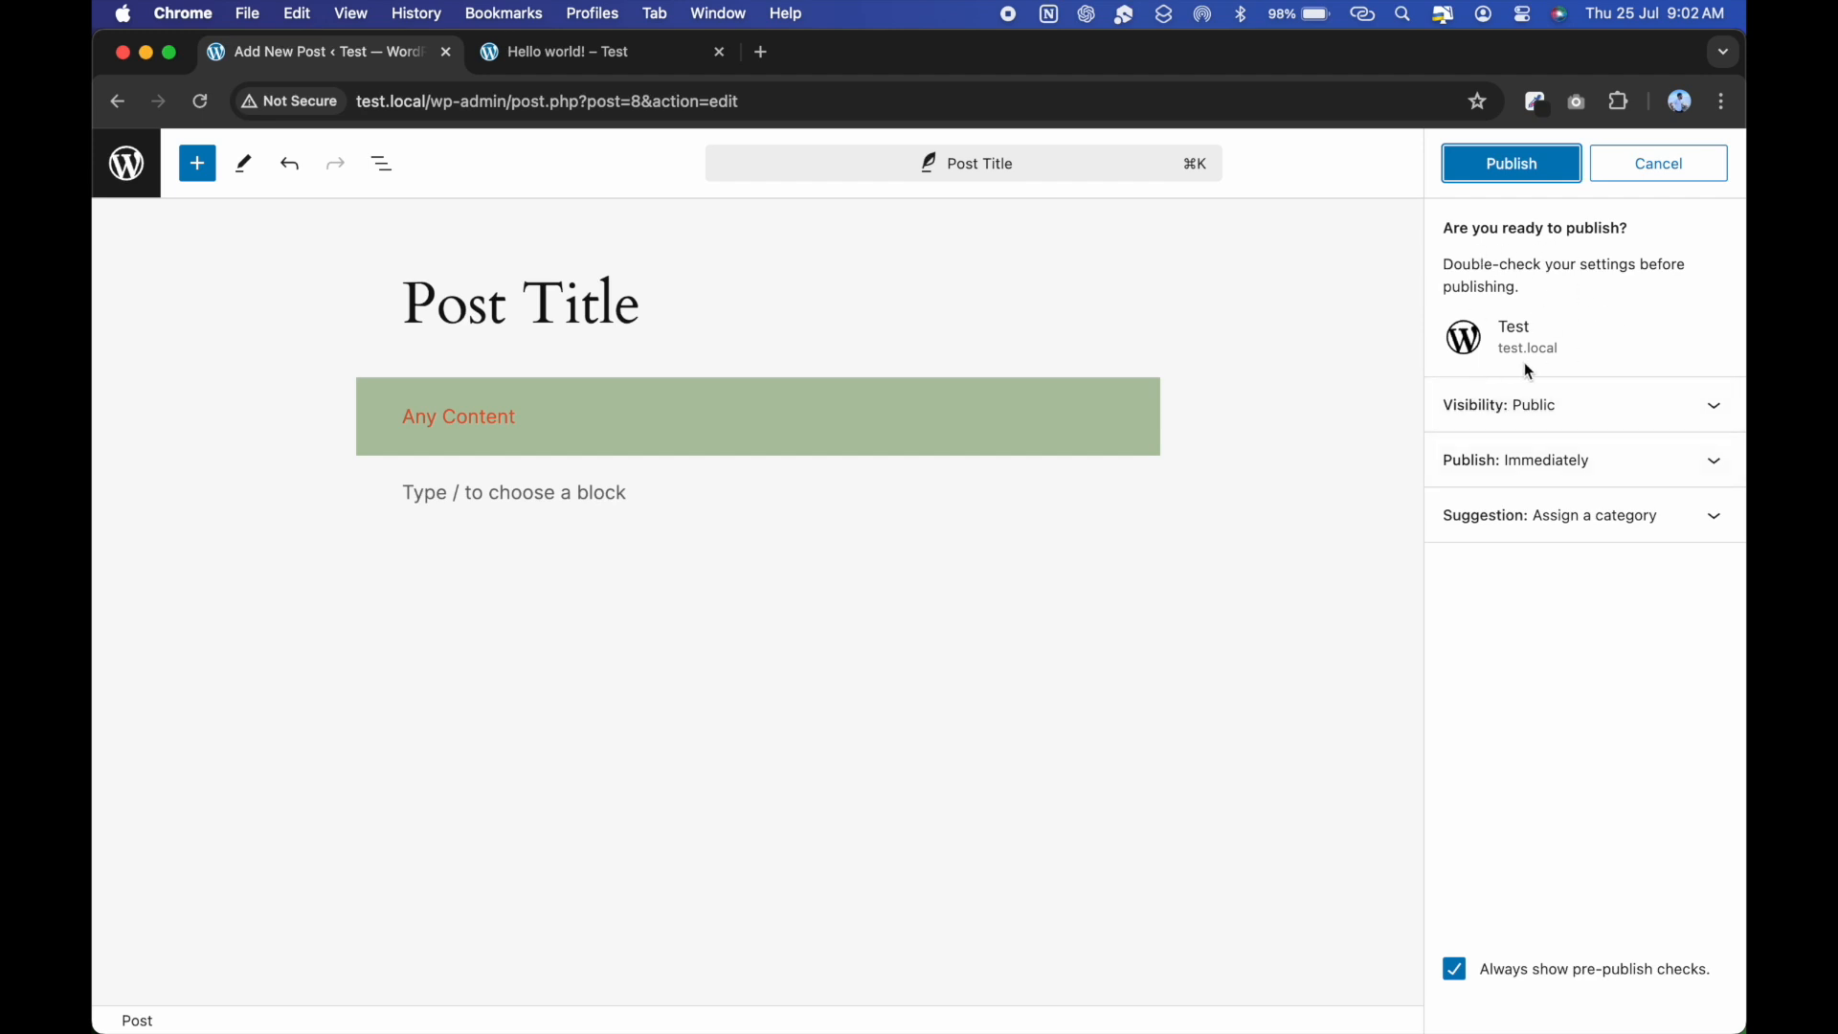
pyautogui.click(1558, 412)
pyautogui.click(1555, 412)
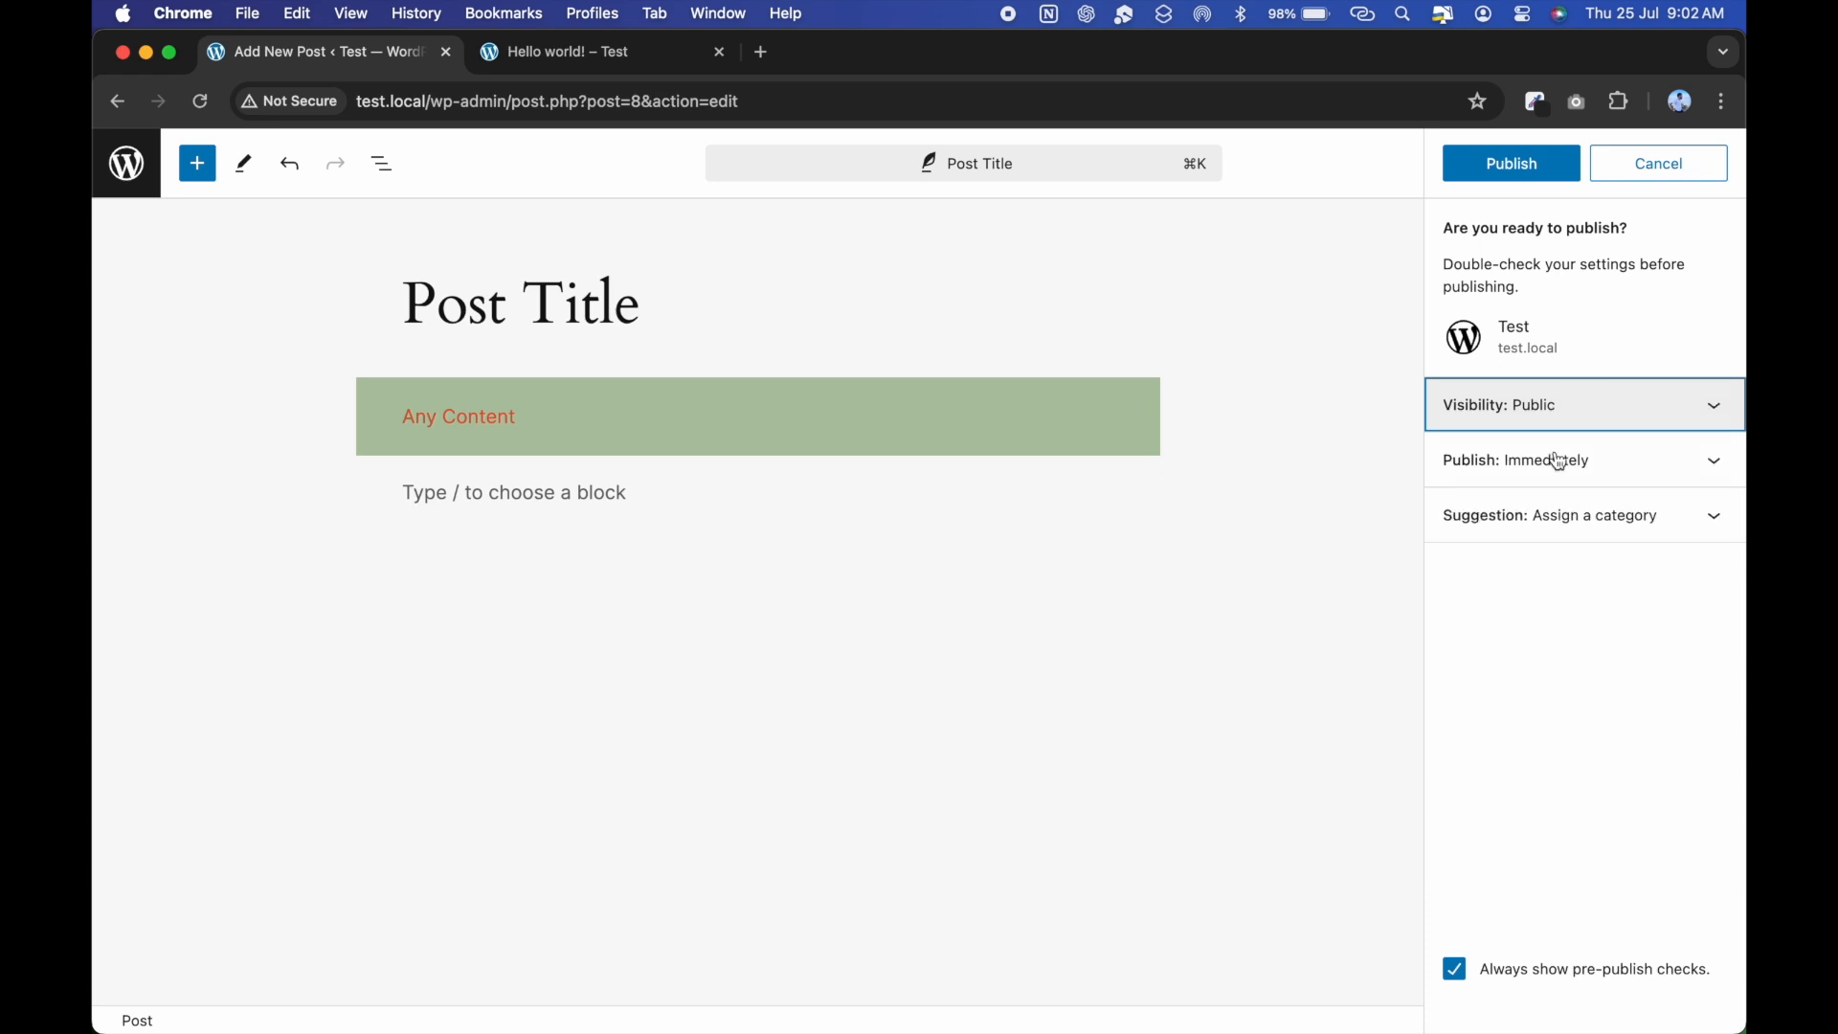
pyautogui.click(1570, 463)
pyautogui.click(1570, 463)
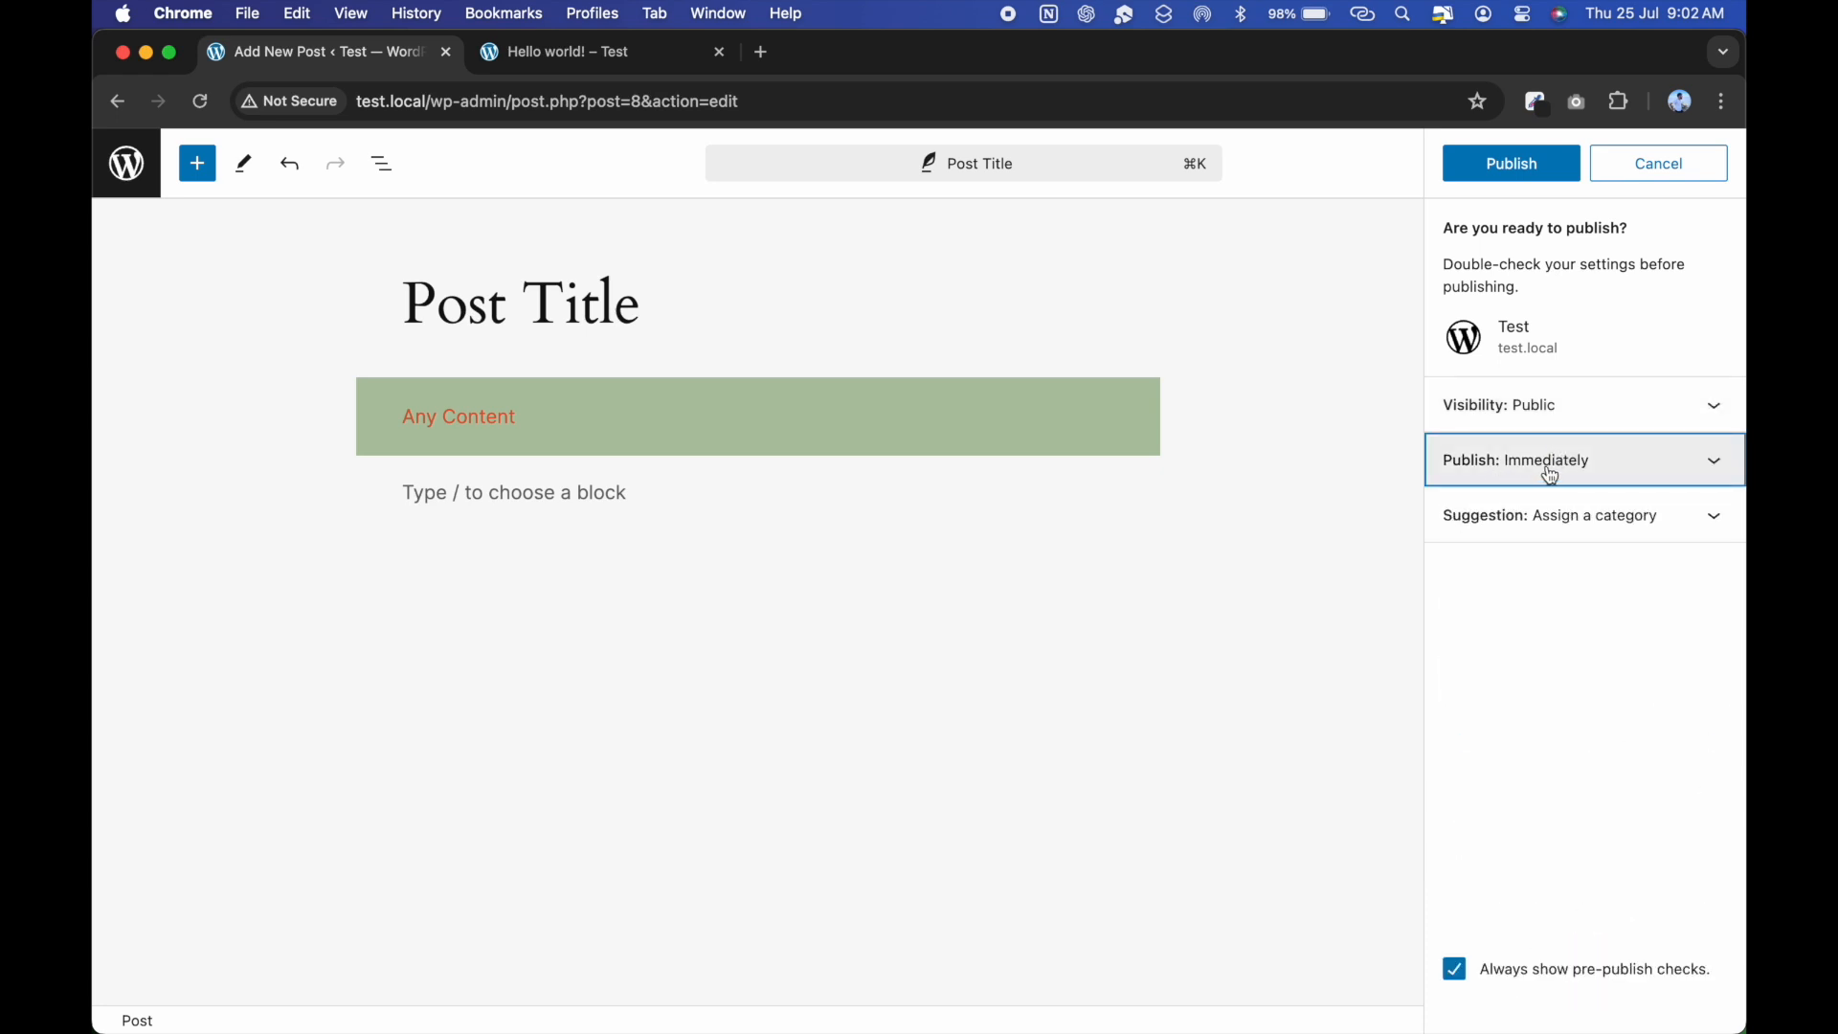
pyautogui.click(1567, 508)
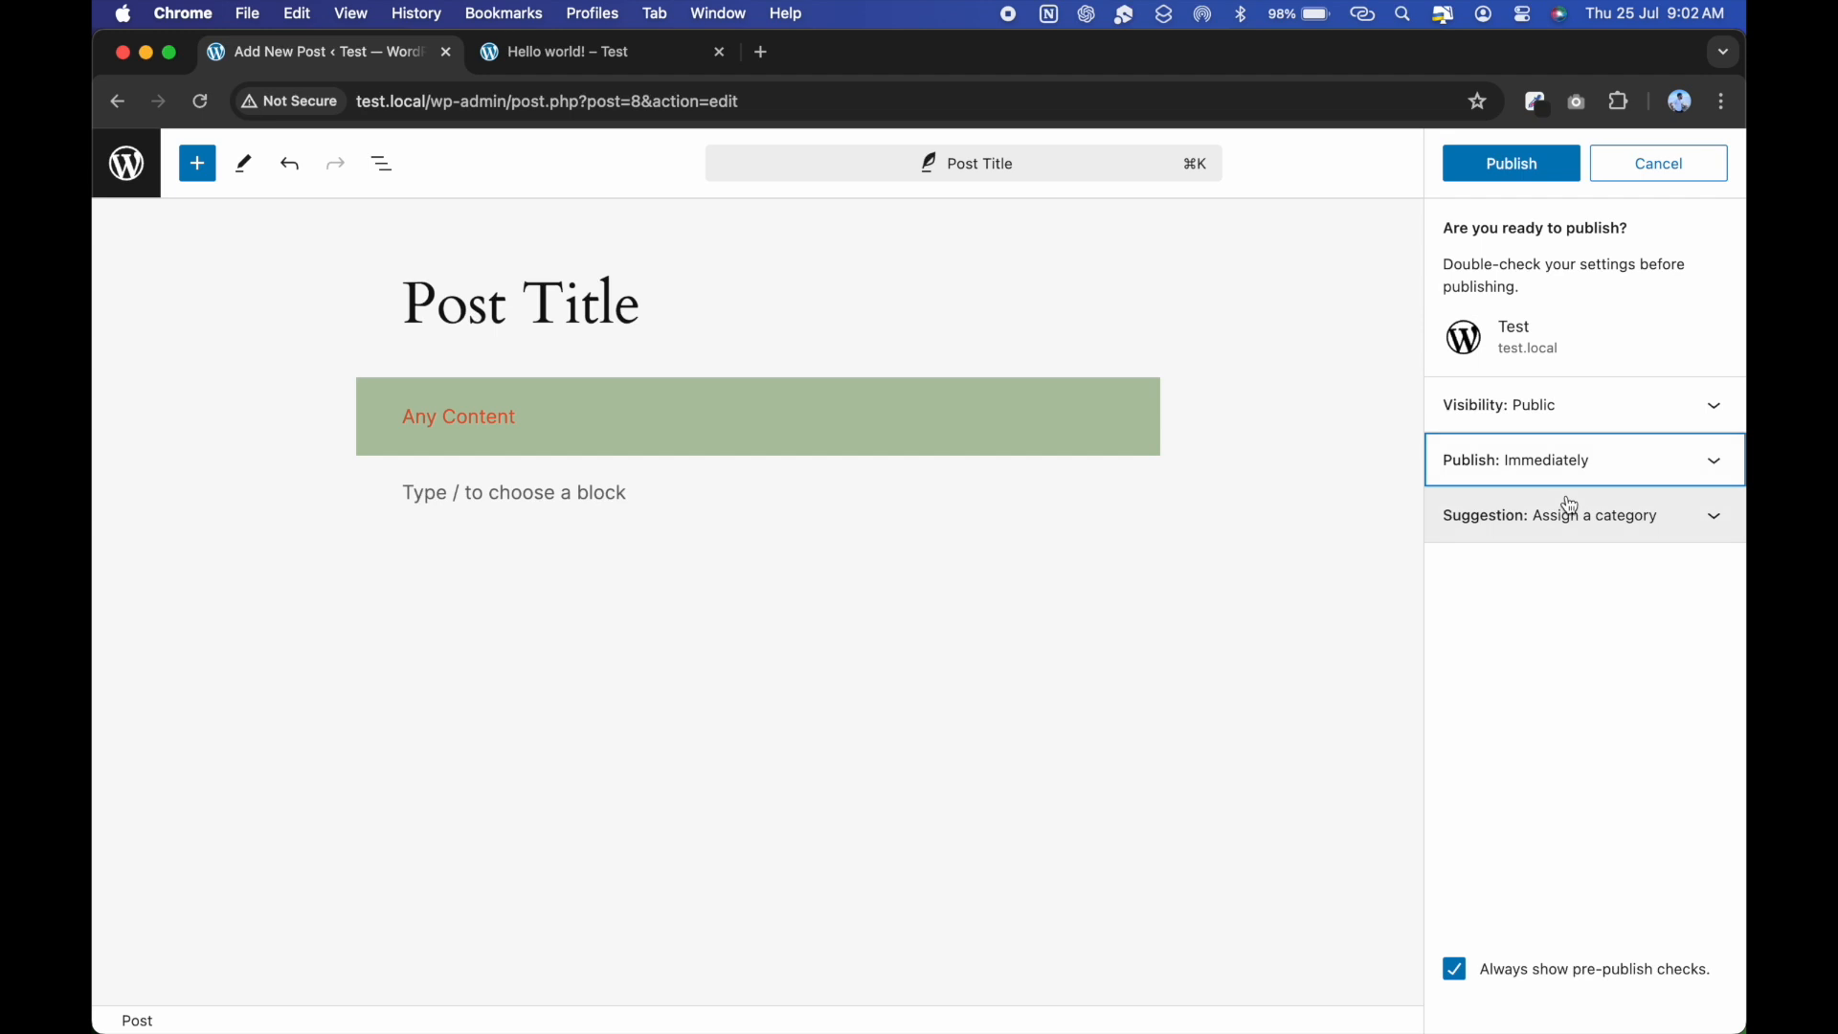
pyautogui.click(1567, 508)
pyautogui.click(1515, 161)
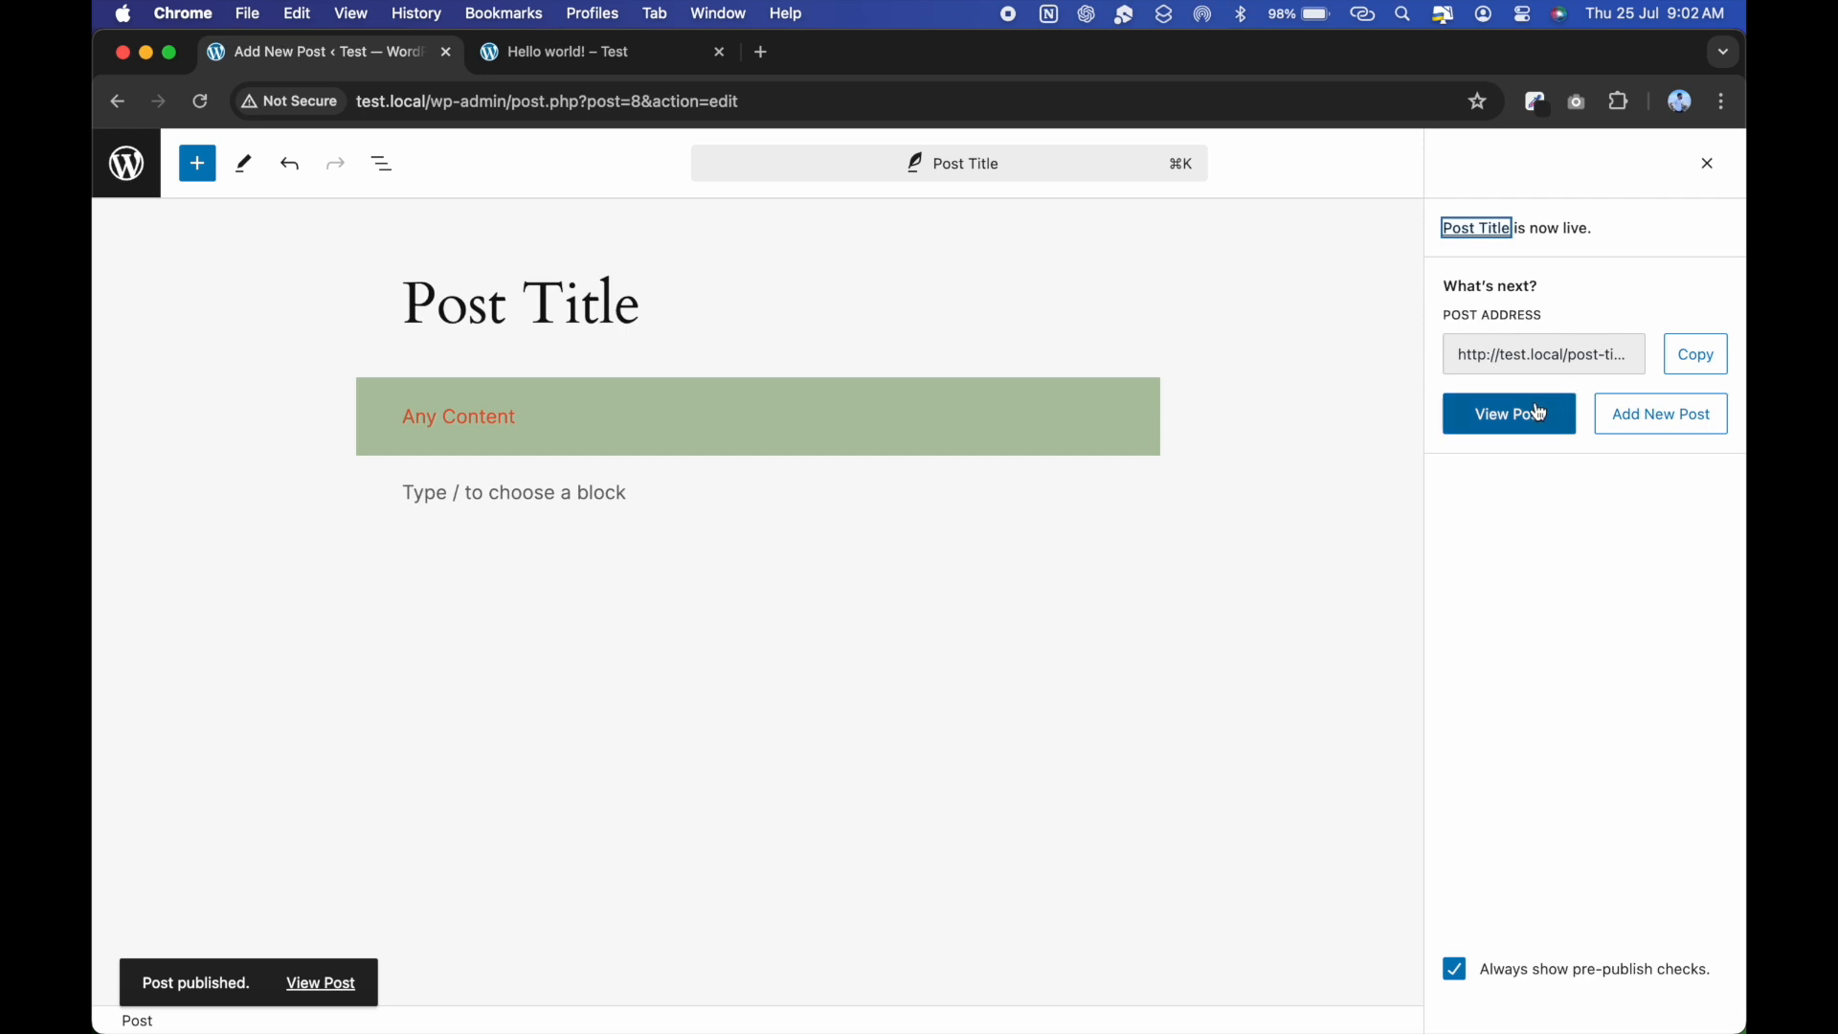
# Review the live Post Title page, then open the Posts list showing both published posts.
pyautogui.click(1508, 419)
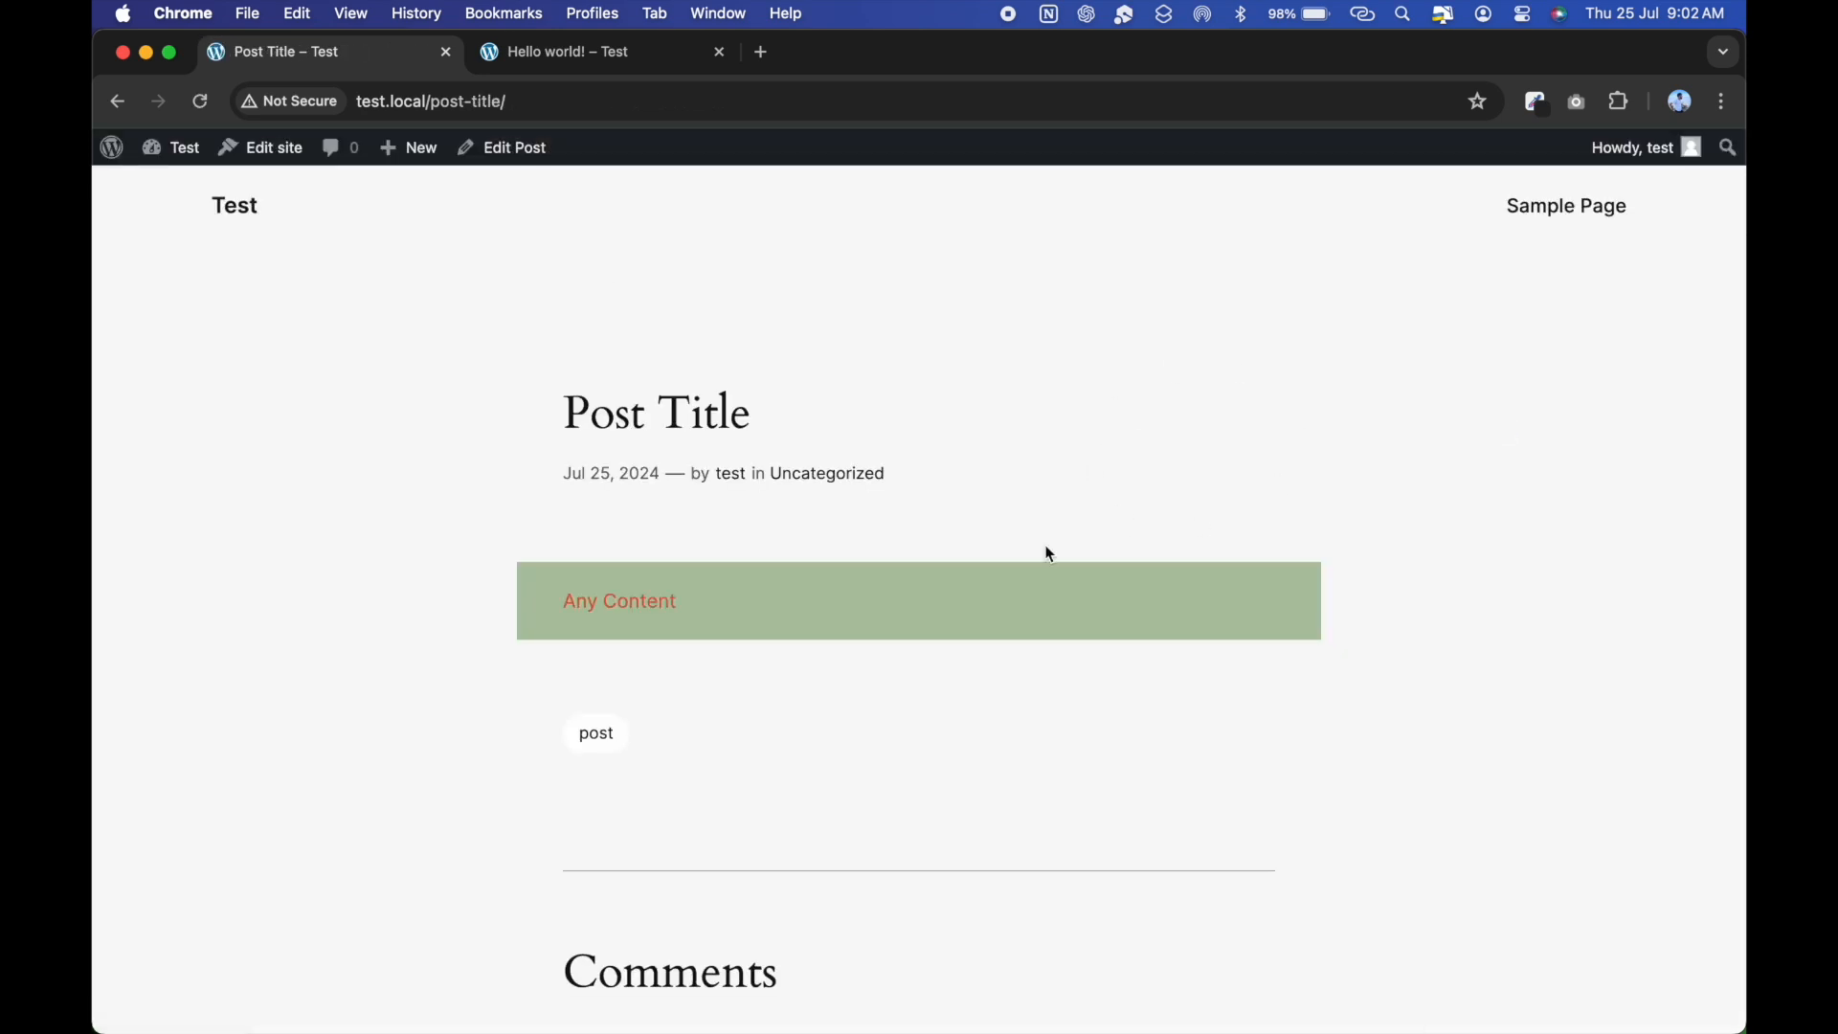
pyautogui.scroll(-6, 1046, 549)
pyautogui.scroll(6, 767, 772)
pyautogui.moveTo(554, 410); pyautogui.dragTo(871, 556)
pyautogui.click(1069, 660)
pyautogui.scroll(-8, 686, 714)
pyautogui.scroll(8, 874, 558)
pyautogui.scroll(-10, 874, 555)
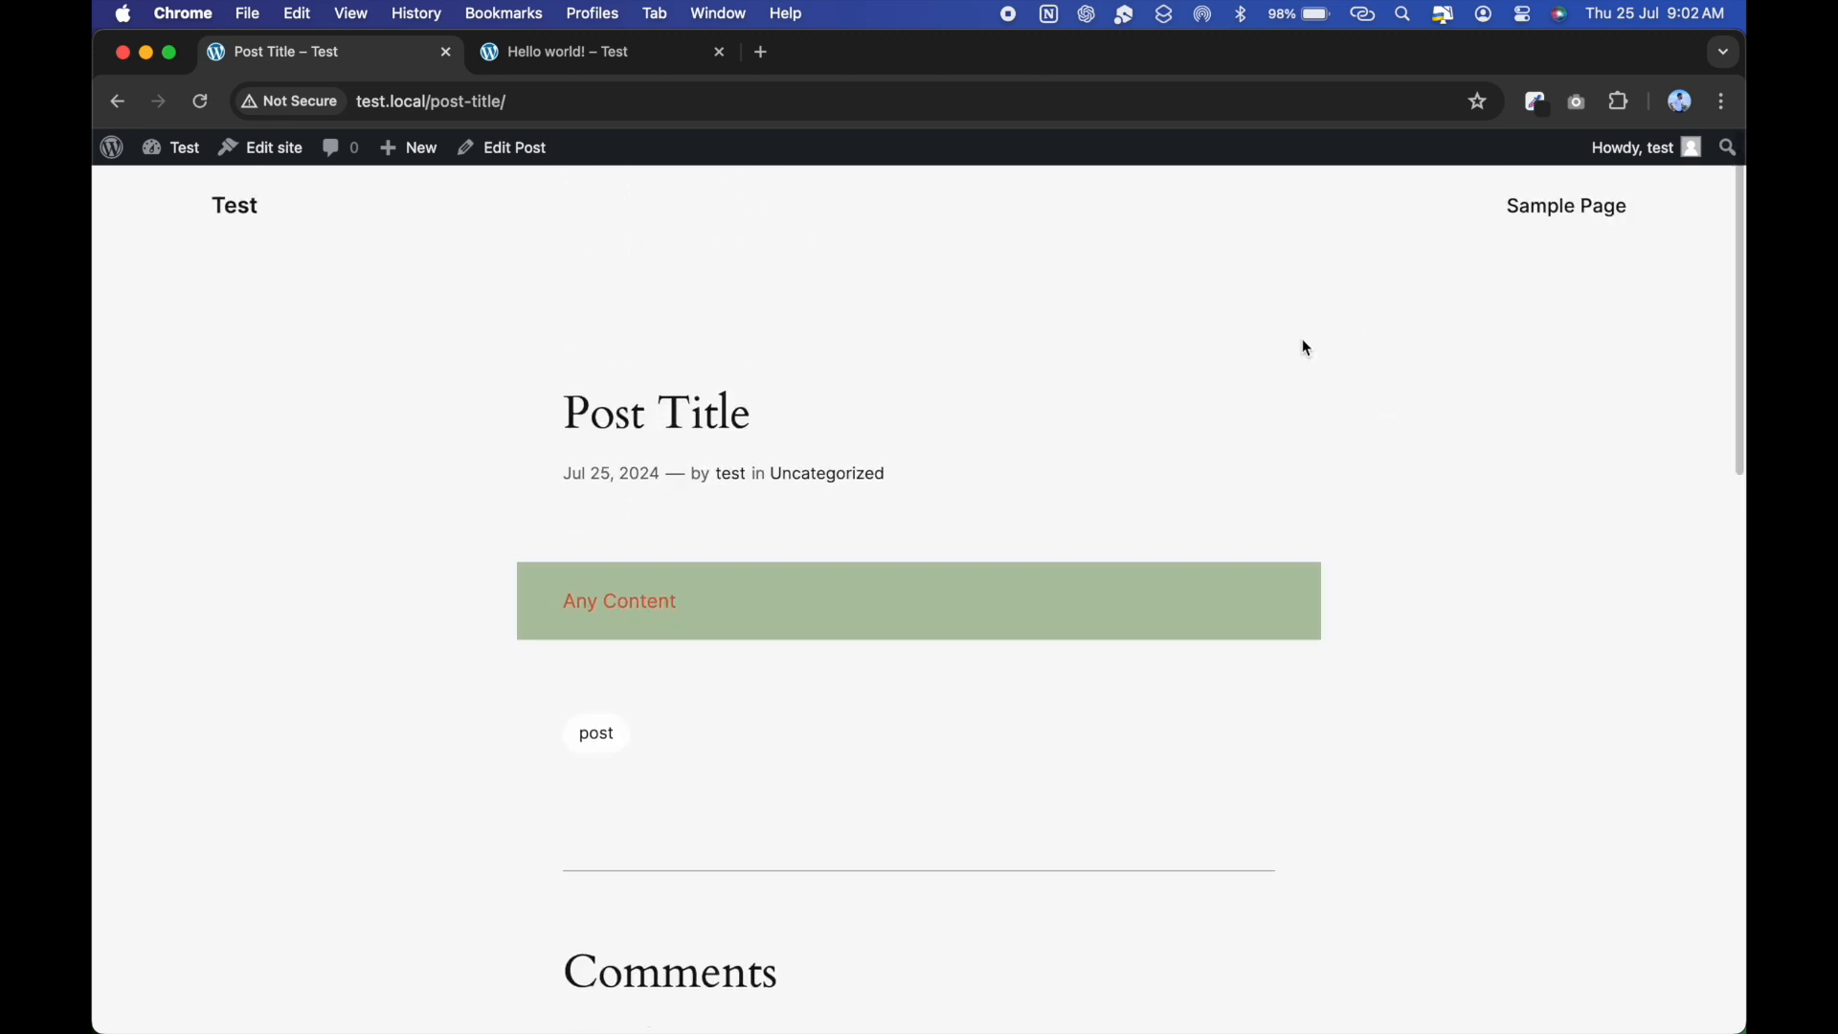
pyautogui.scroll(10, 717, 322)
pyautogui.hscroll(-5, 716, 324)
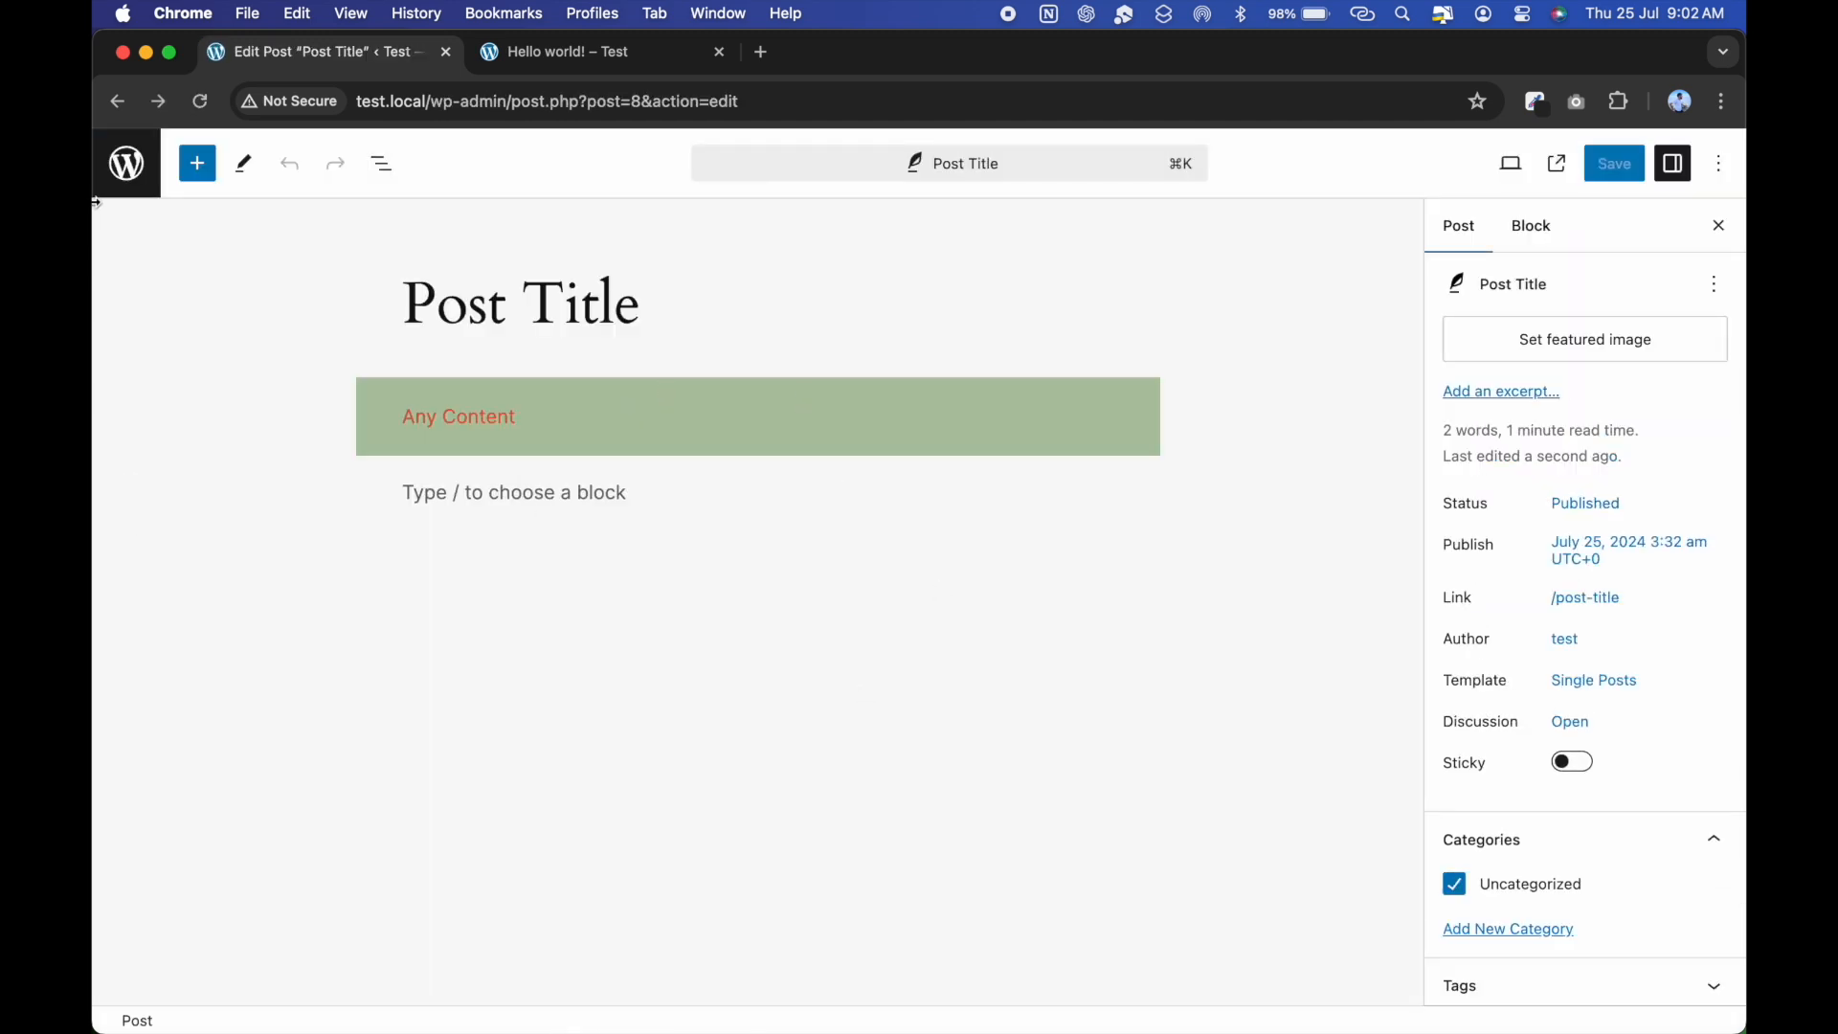
pyautogui.click(125, 165)
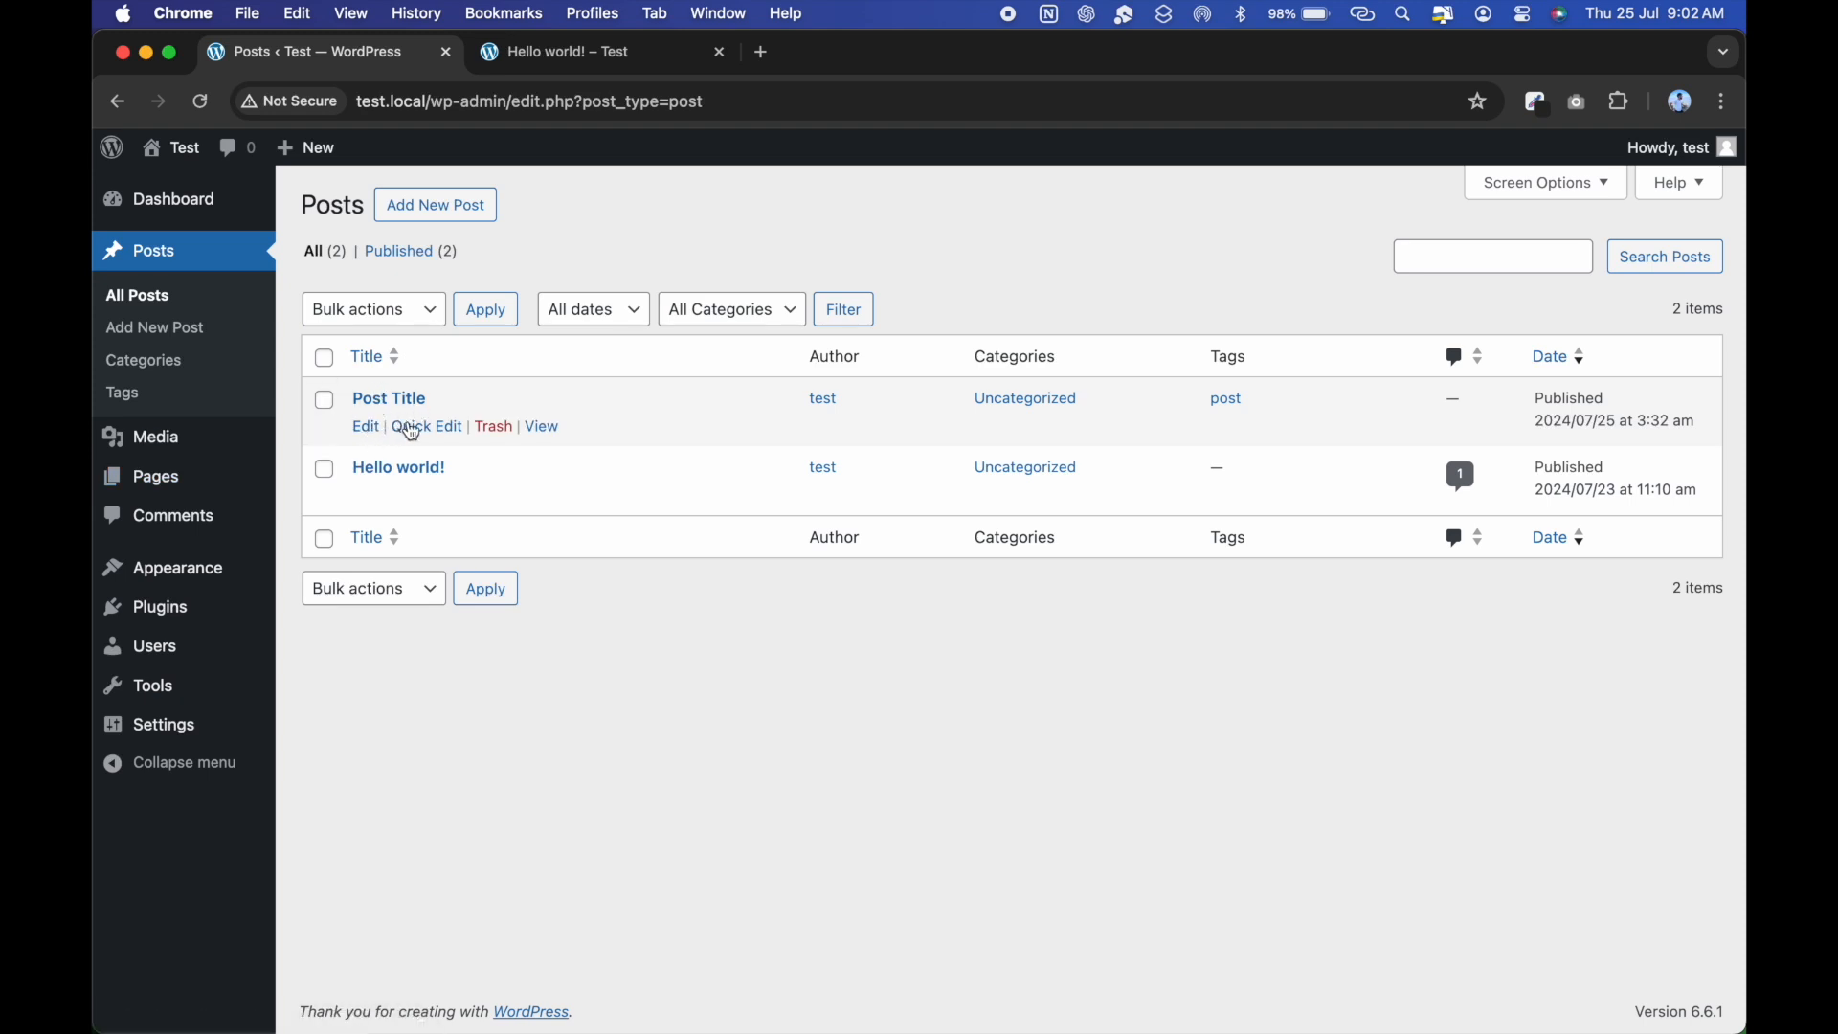
pyautogui.click(430, 428)
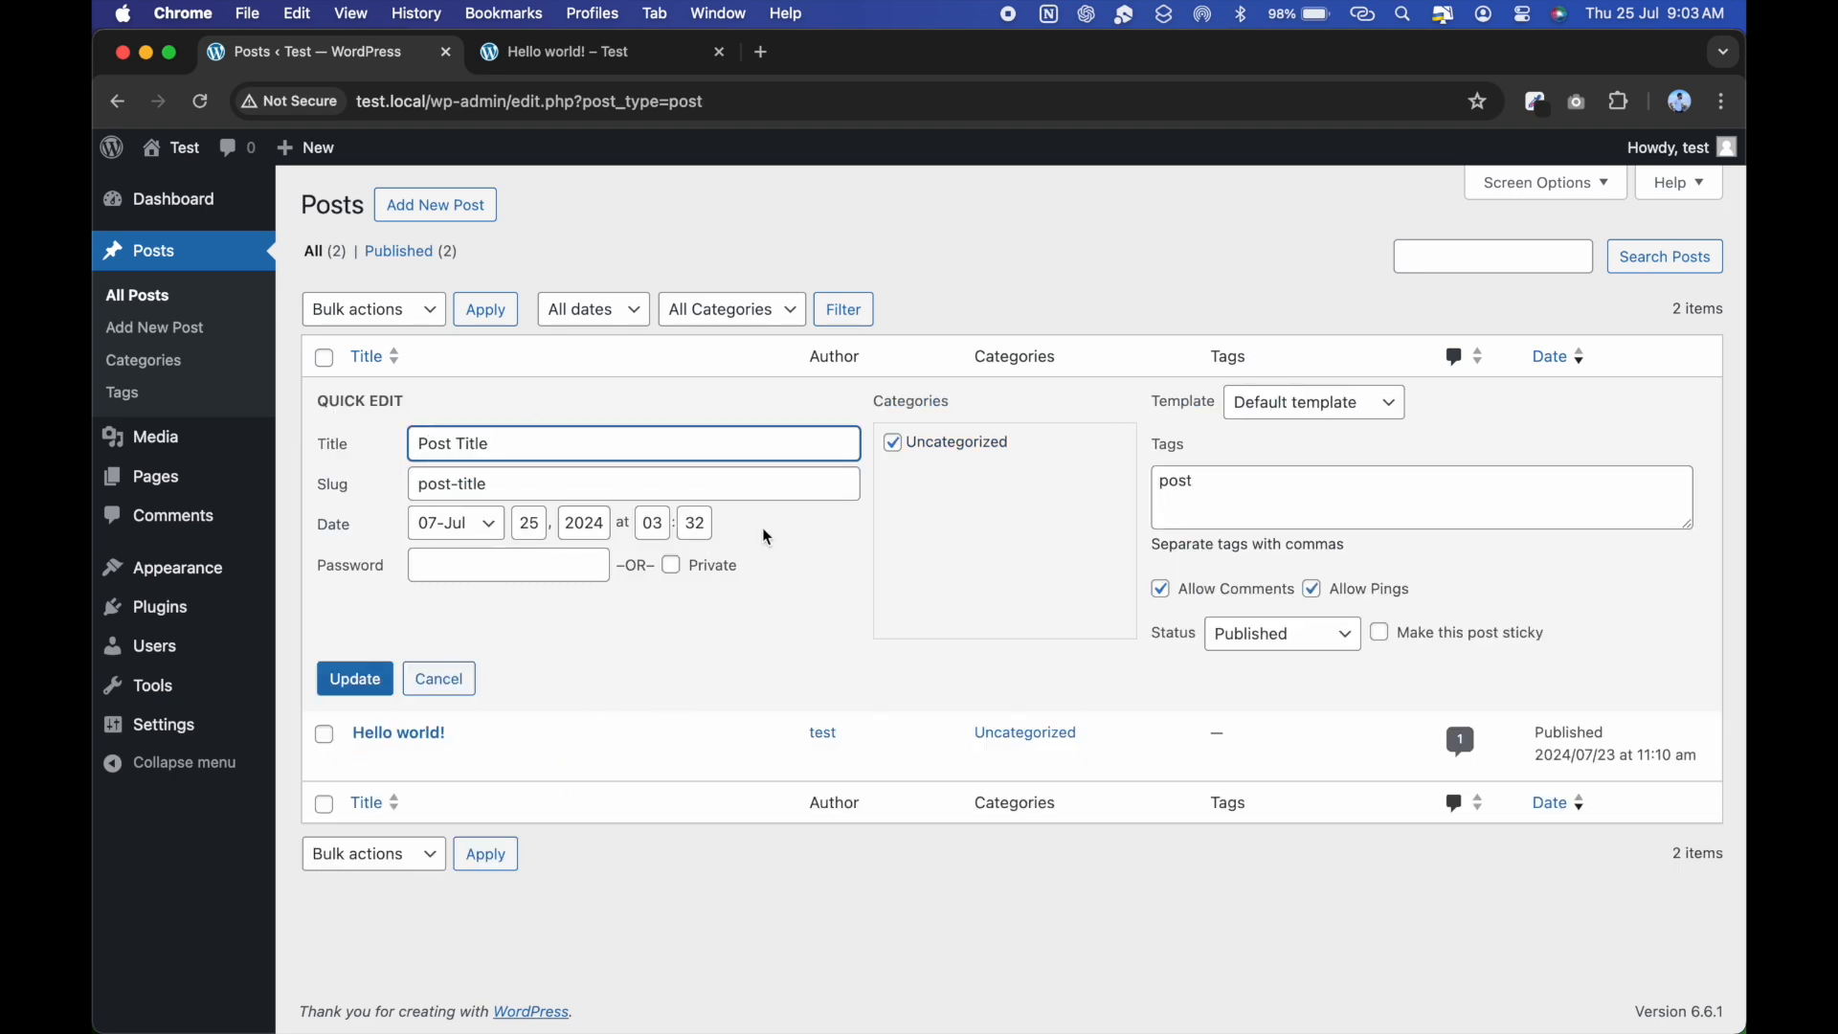
pyautogui.click(439, 679)
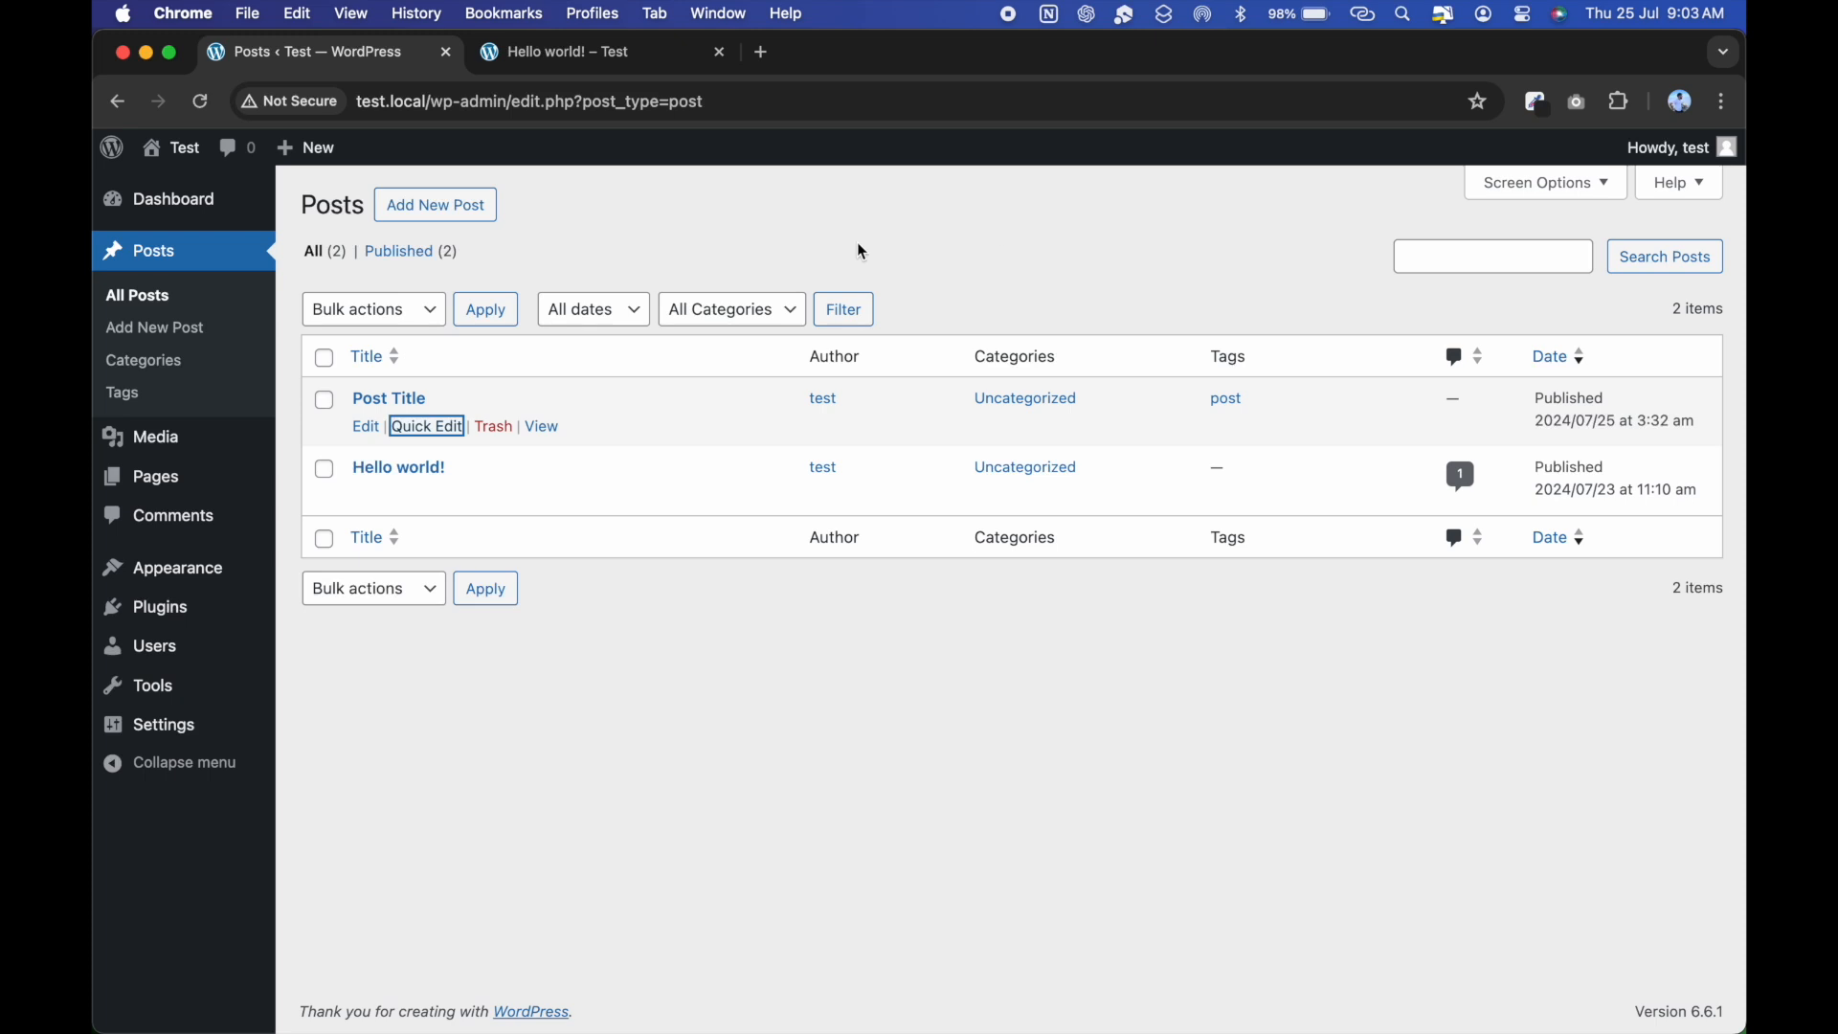
pyautogui.click(593, 310)
pyautogui.click(747, 310)
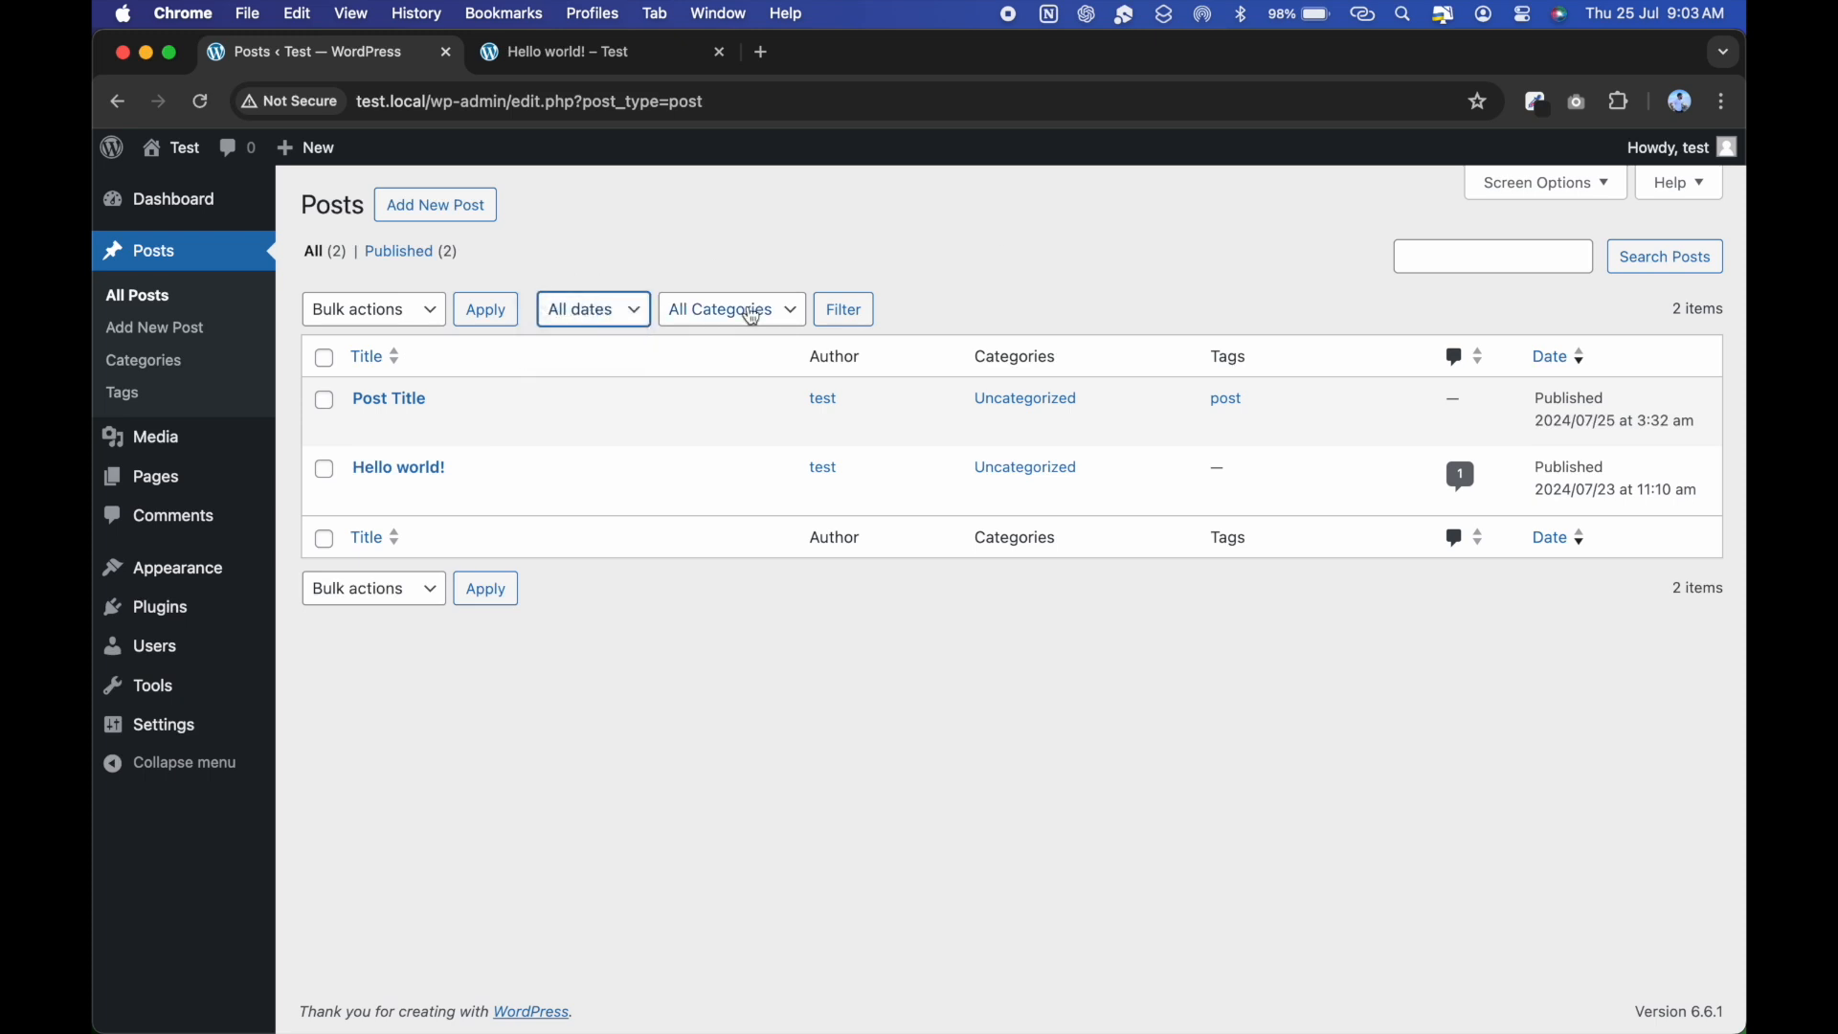
pyautogui.click(747, 309)
pyautogui.click(1188, 263)
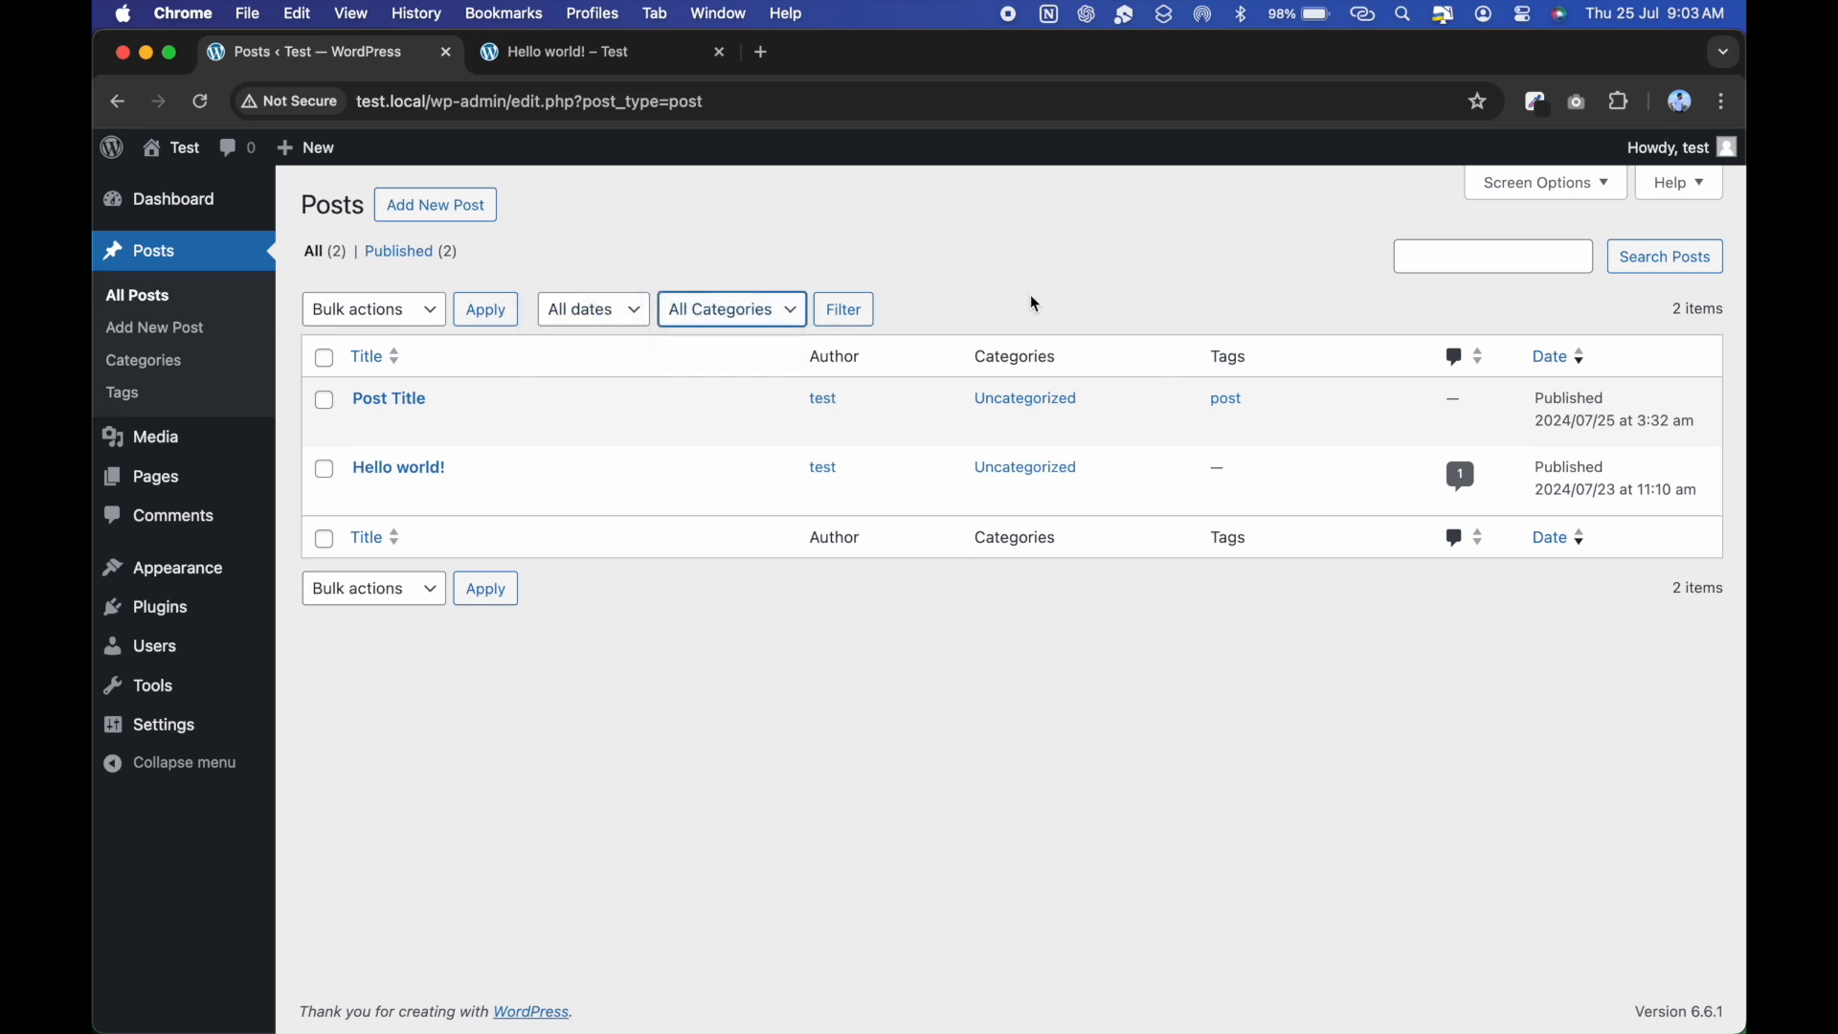
# Add a new category named Blog with no parent category.
pyautogui.click(157, 376)
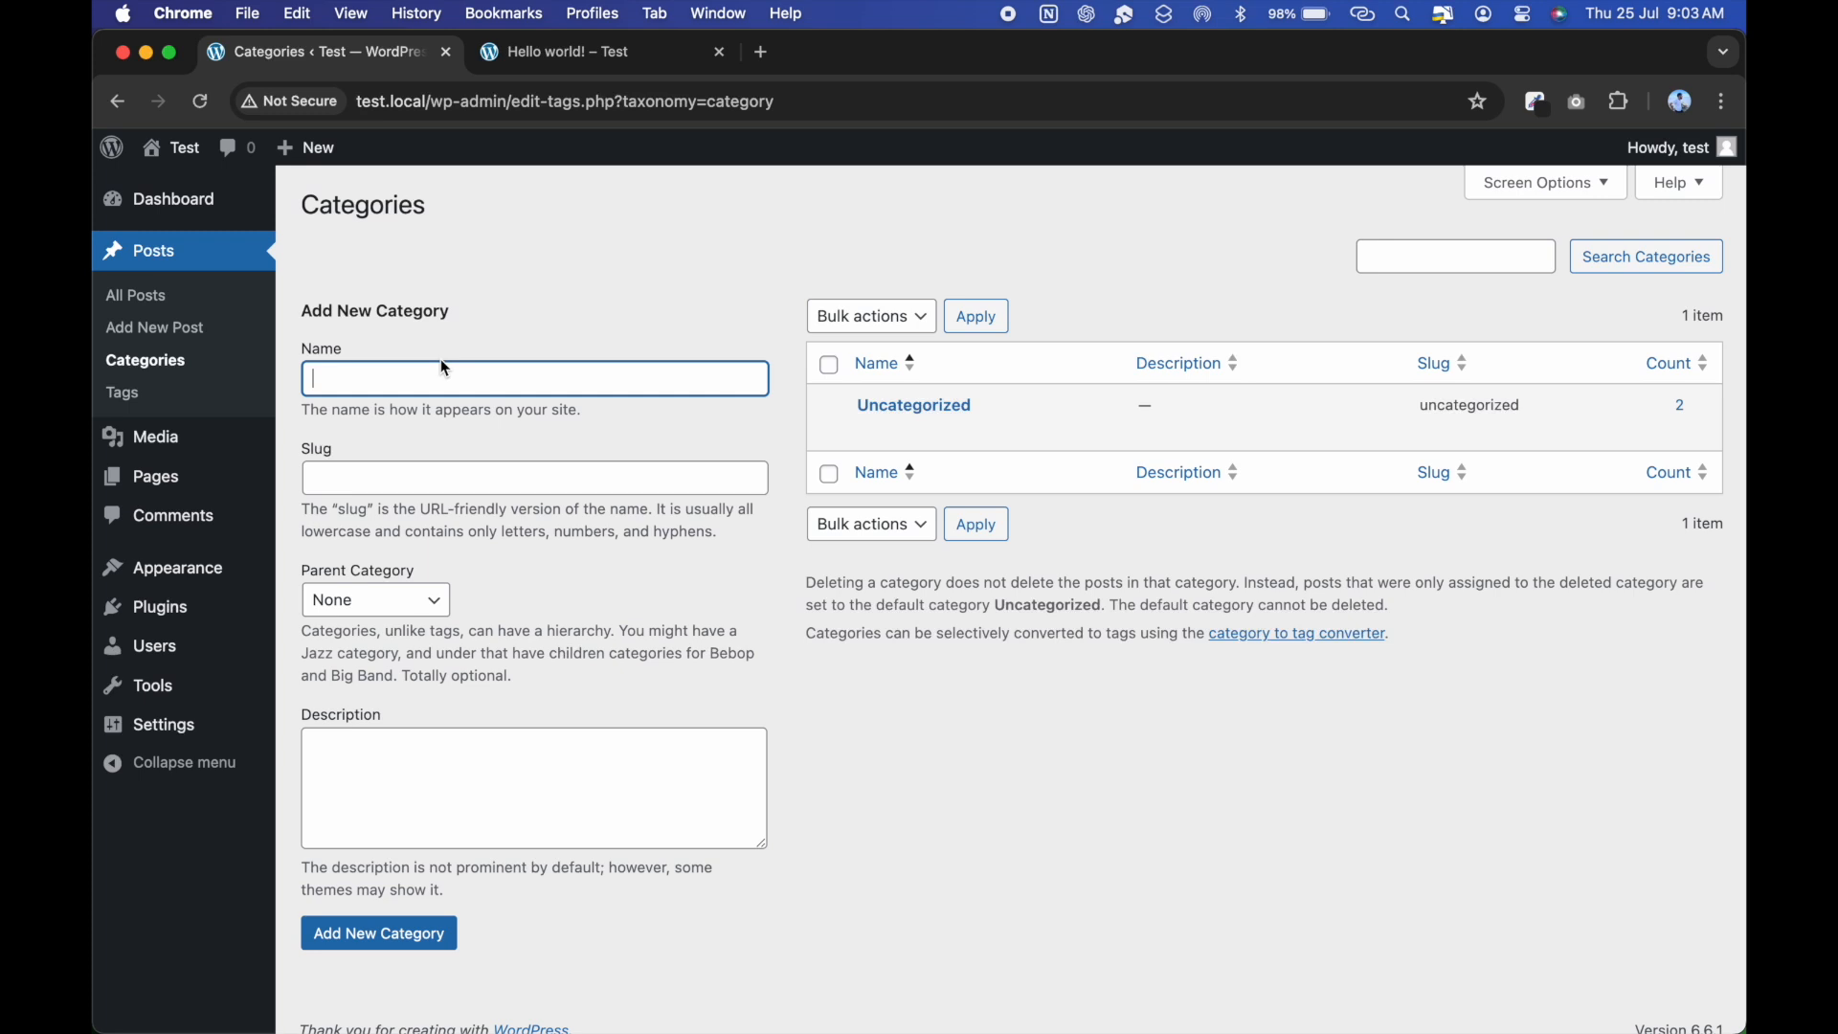
pyautogui.write('Blog')
pyautogui.click(493, 478)
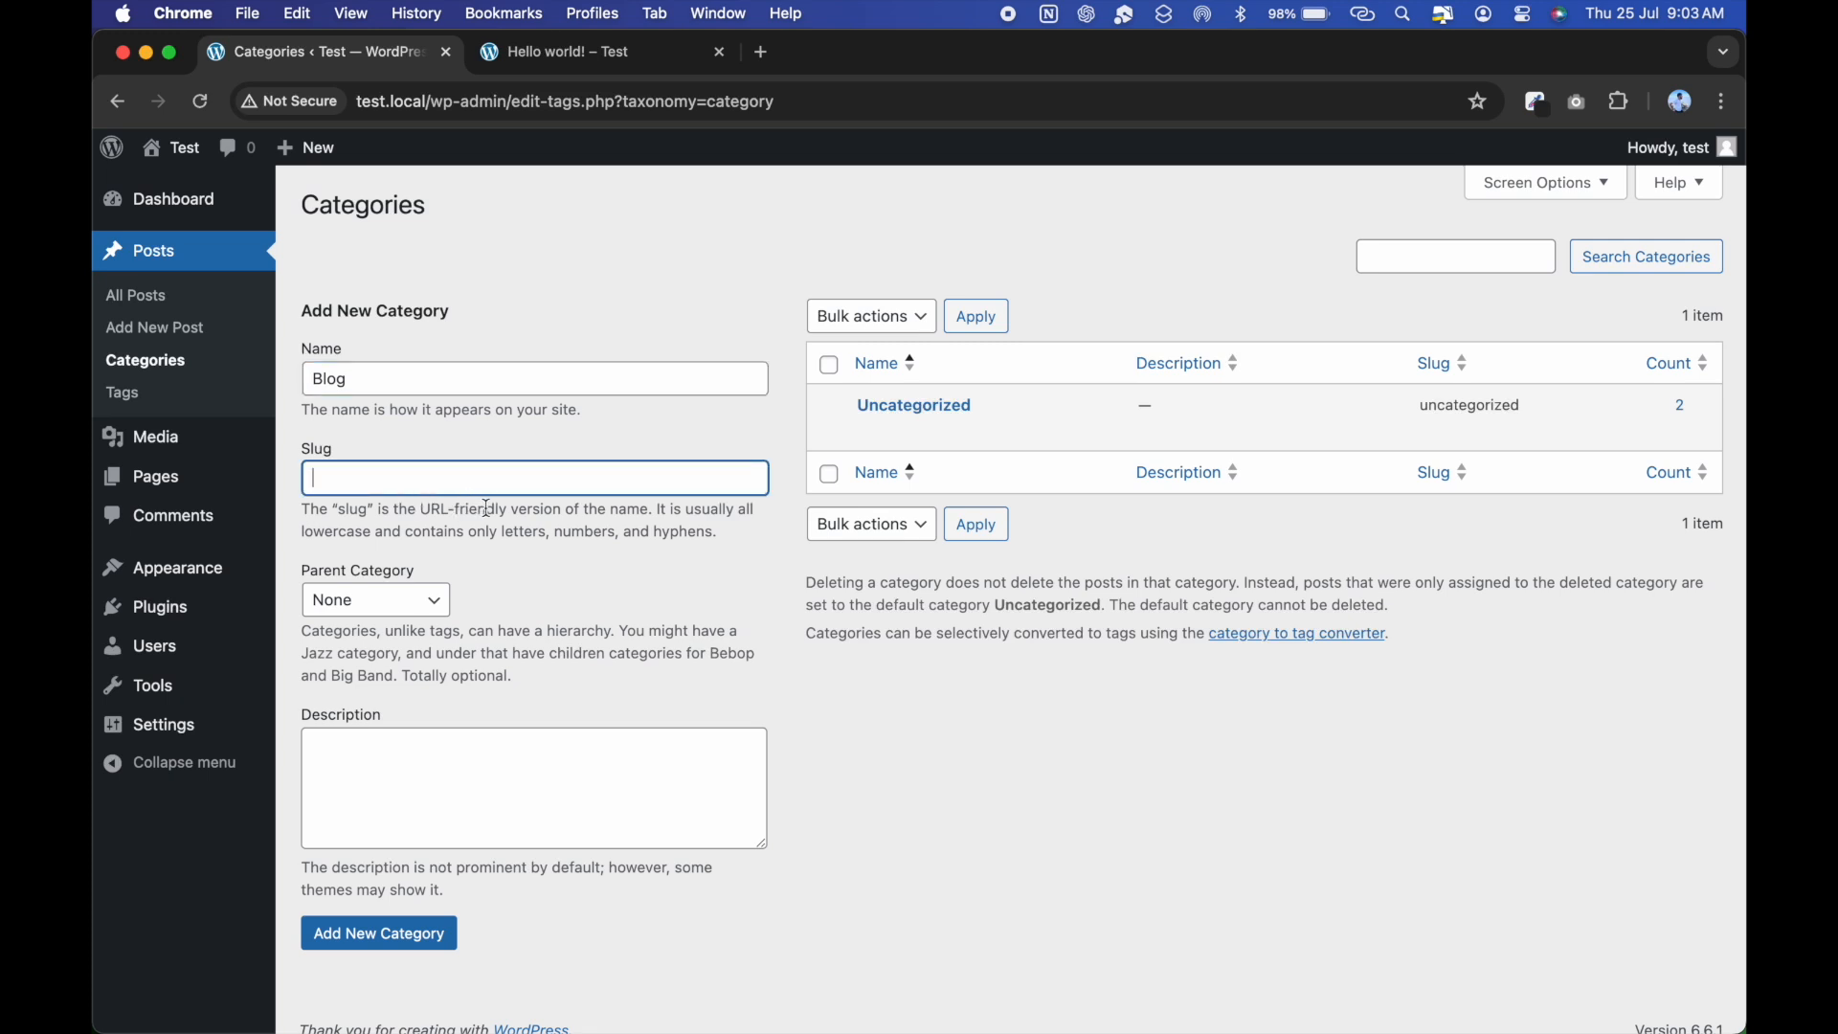
pyautogui.click(418, 603)
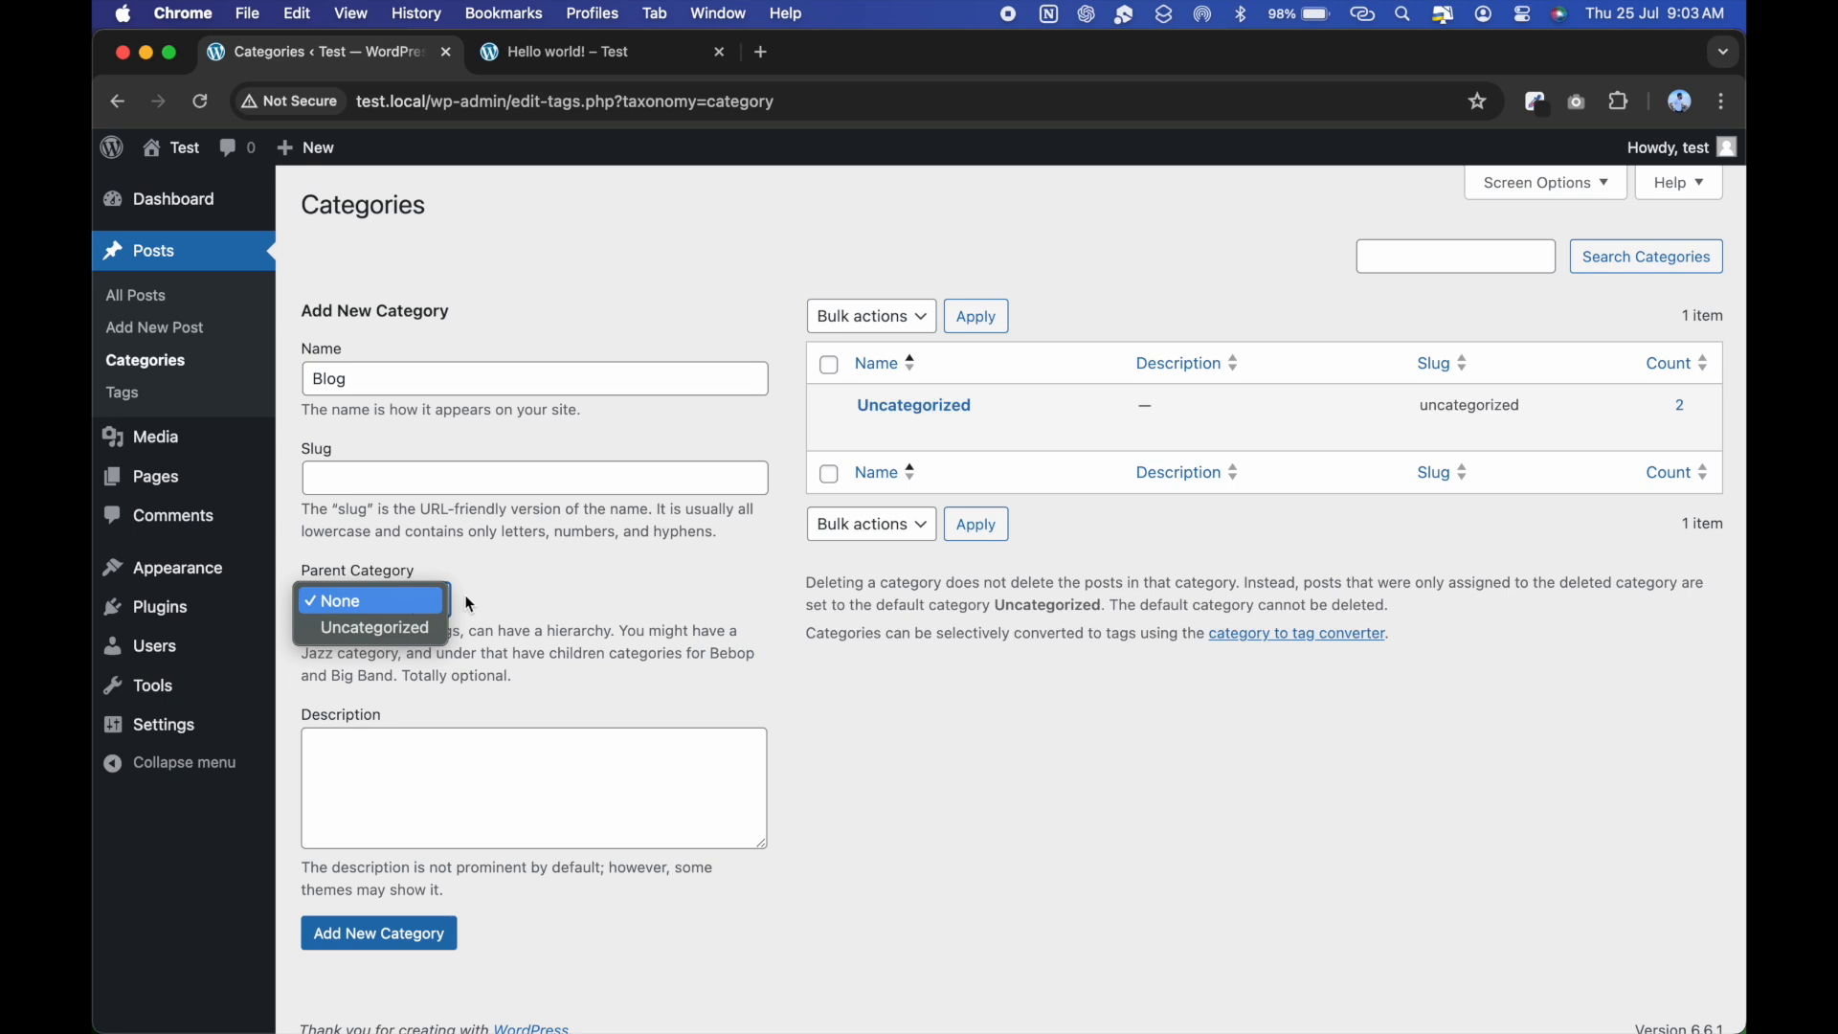
pyautogui.click(542, 602)
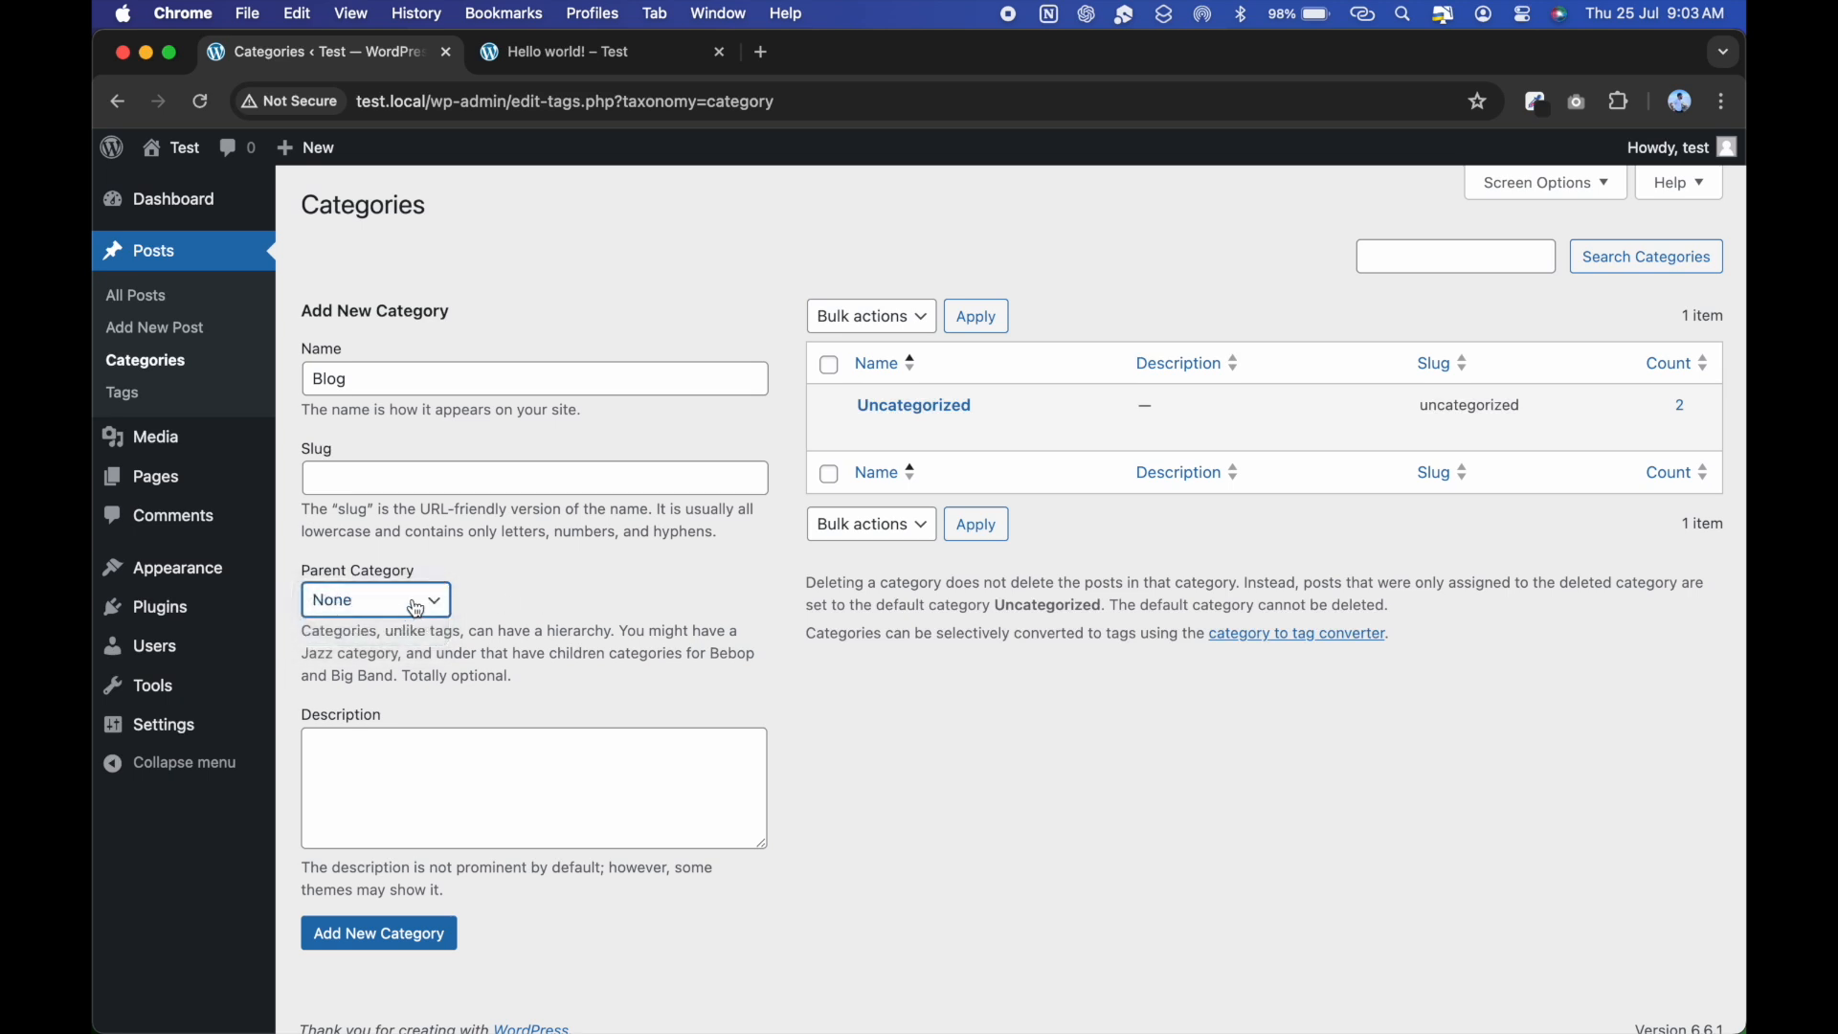
pyautogui.click(418, 607)
pyautogui.click(517, 604)
pyautogui.click(399, 937)
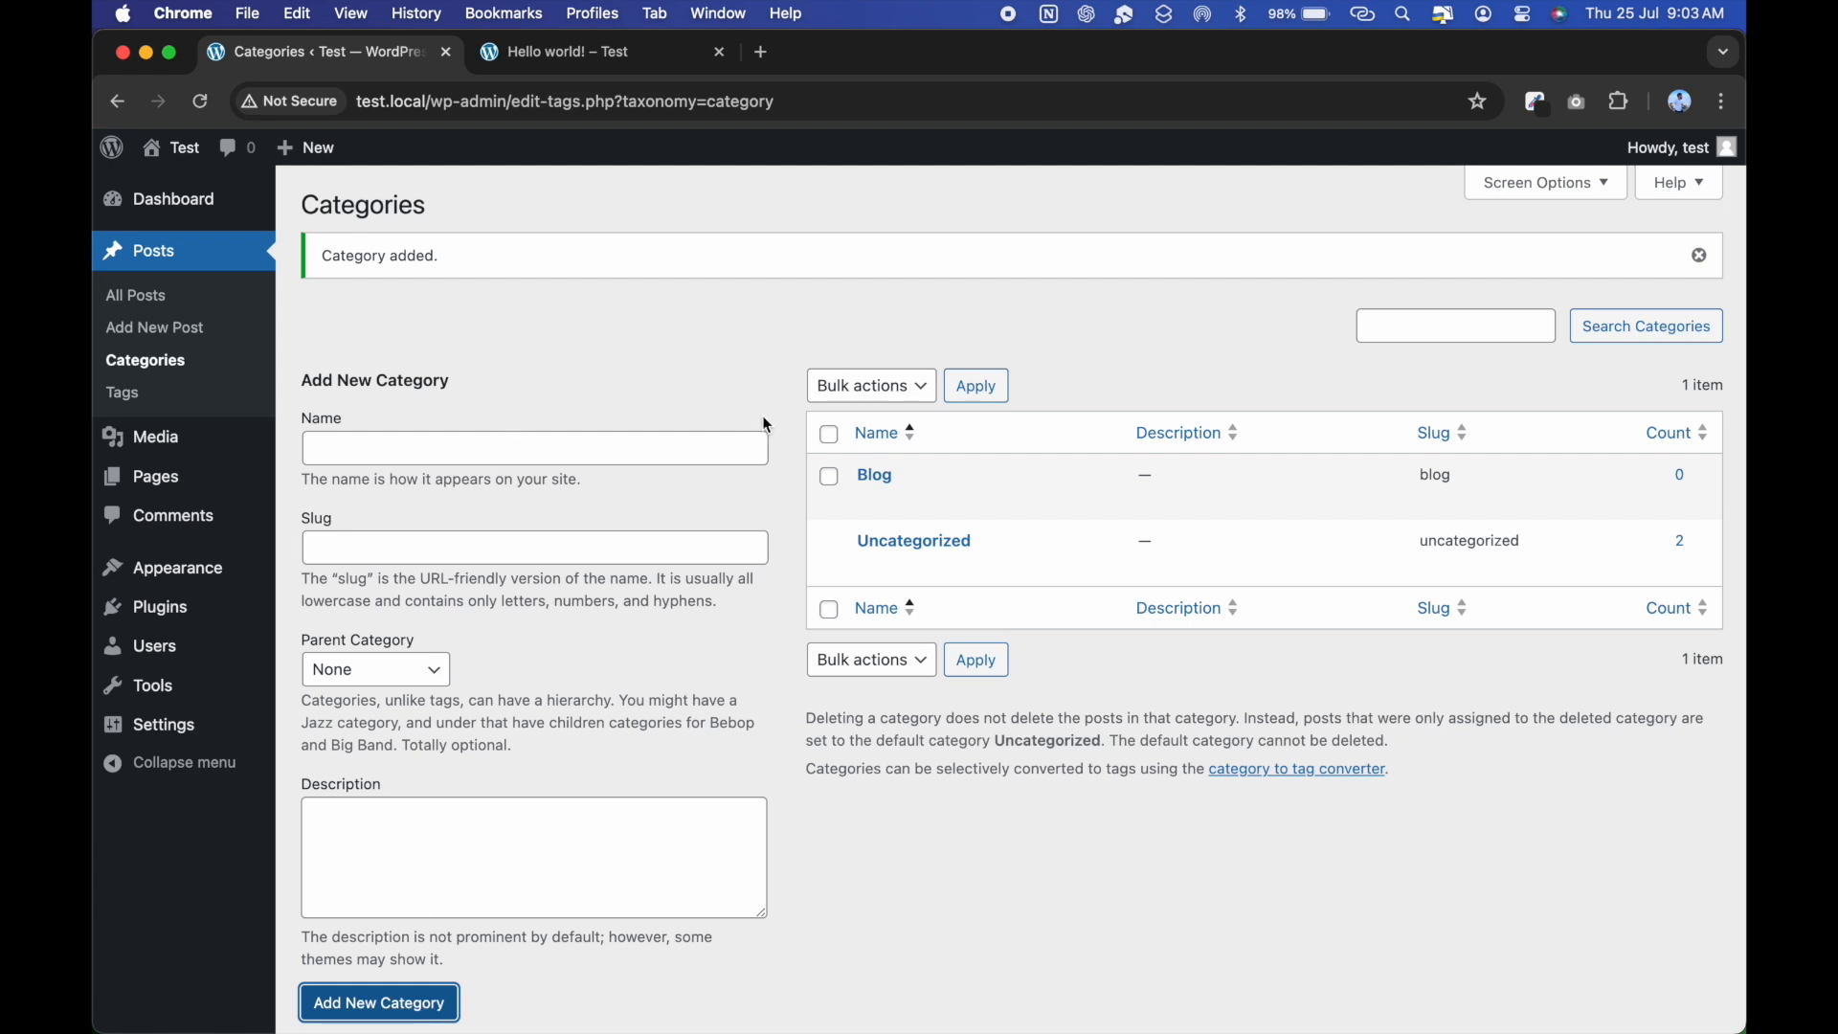
pyautogui.scroll(-1, 843, 422)
# Add a Doc category with Blog set as its parent category.
pyautogui.click(530, 407)
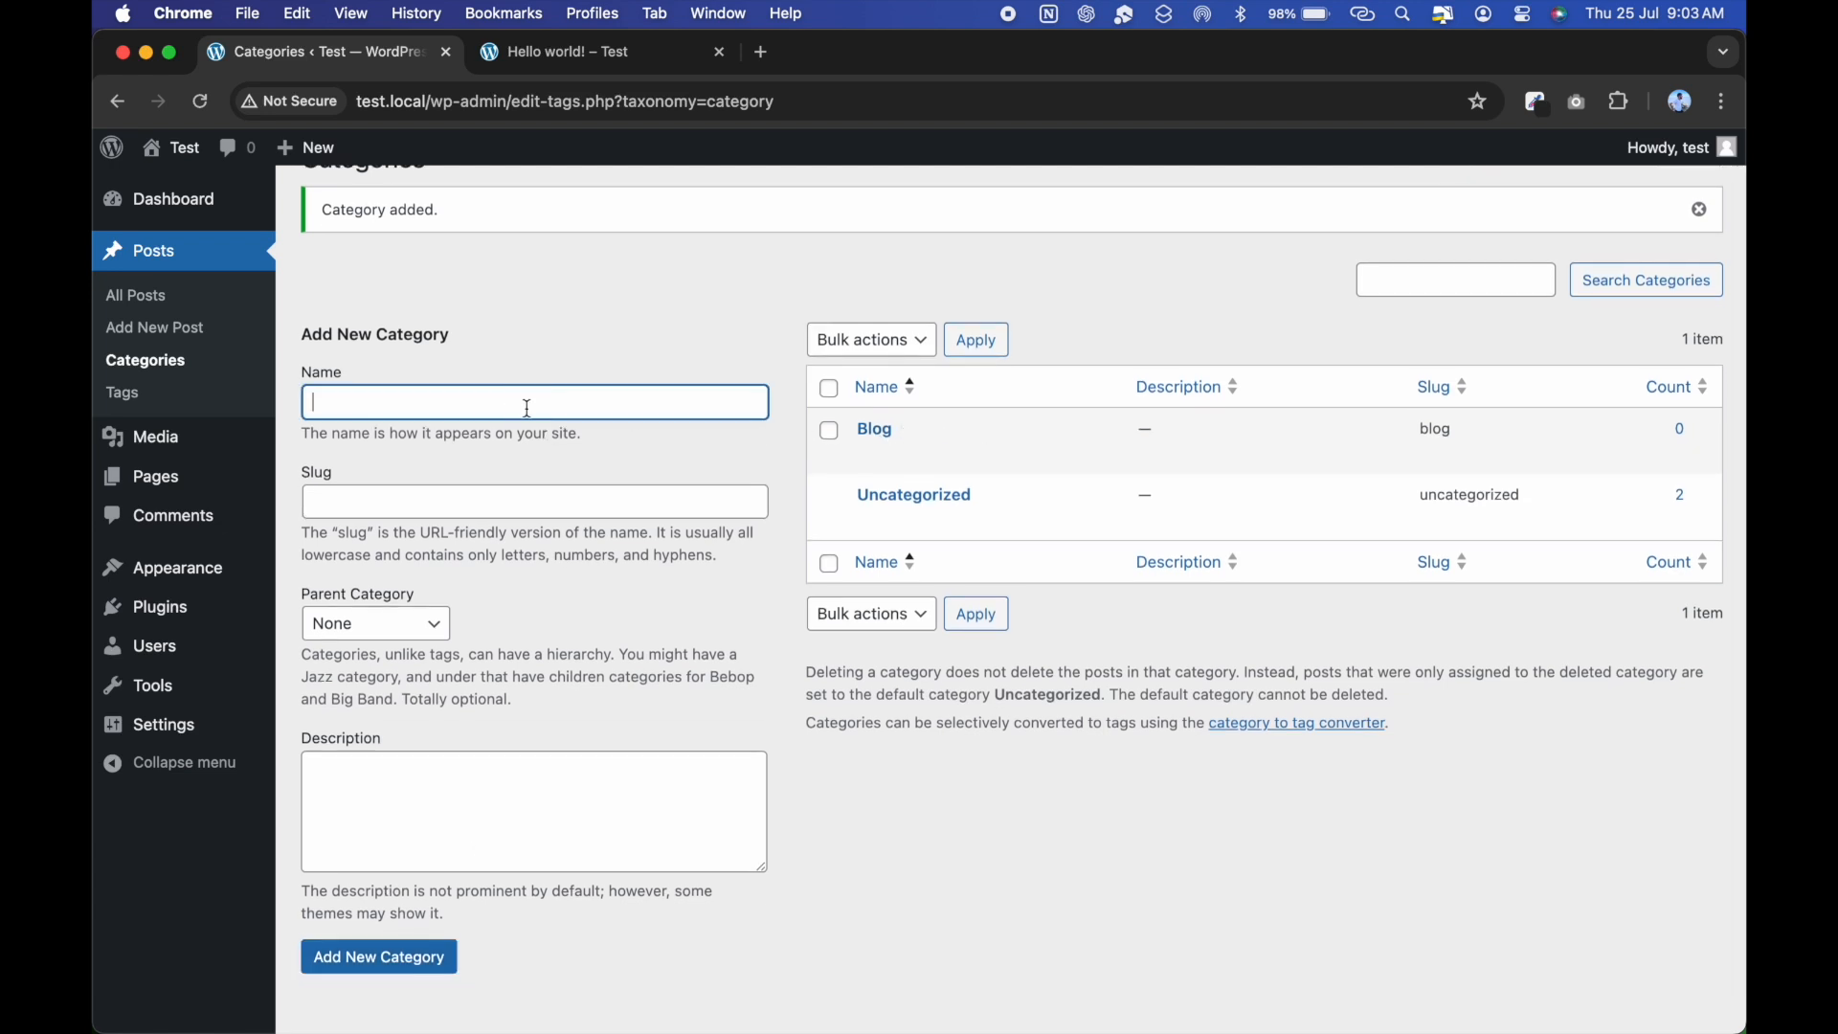
pyautogui.click(565, 507)
pyautogui.scroll(-1, 565, 507)
pyautogui.click(370, 597)
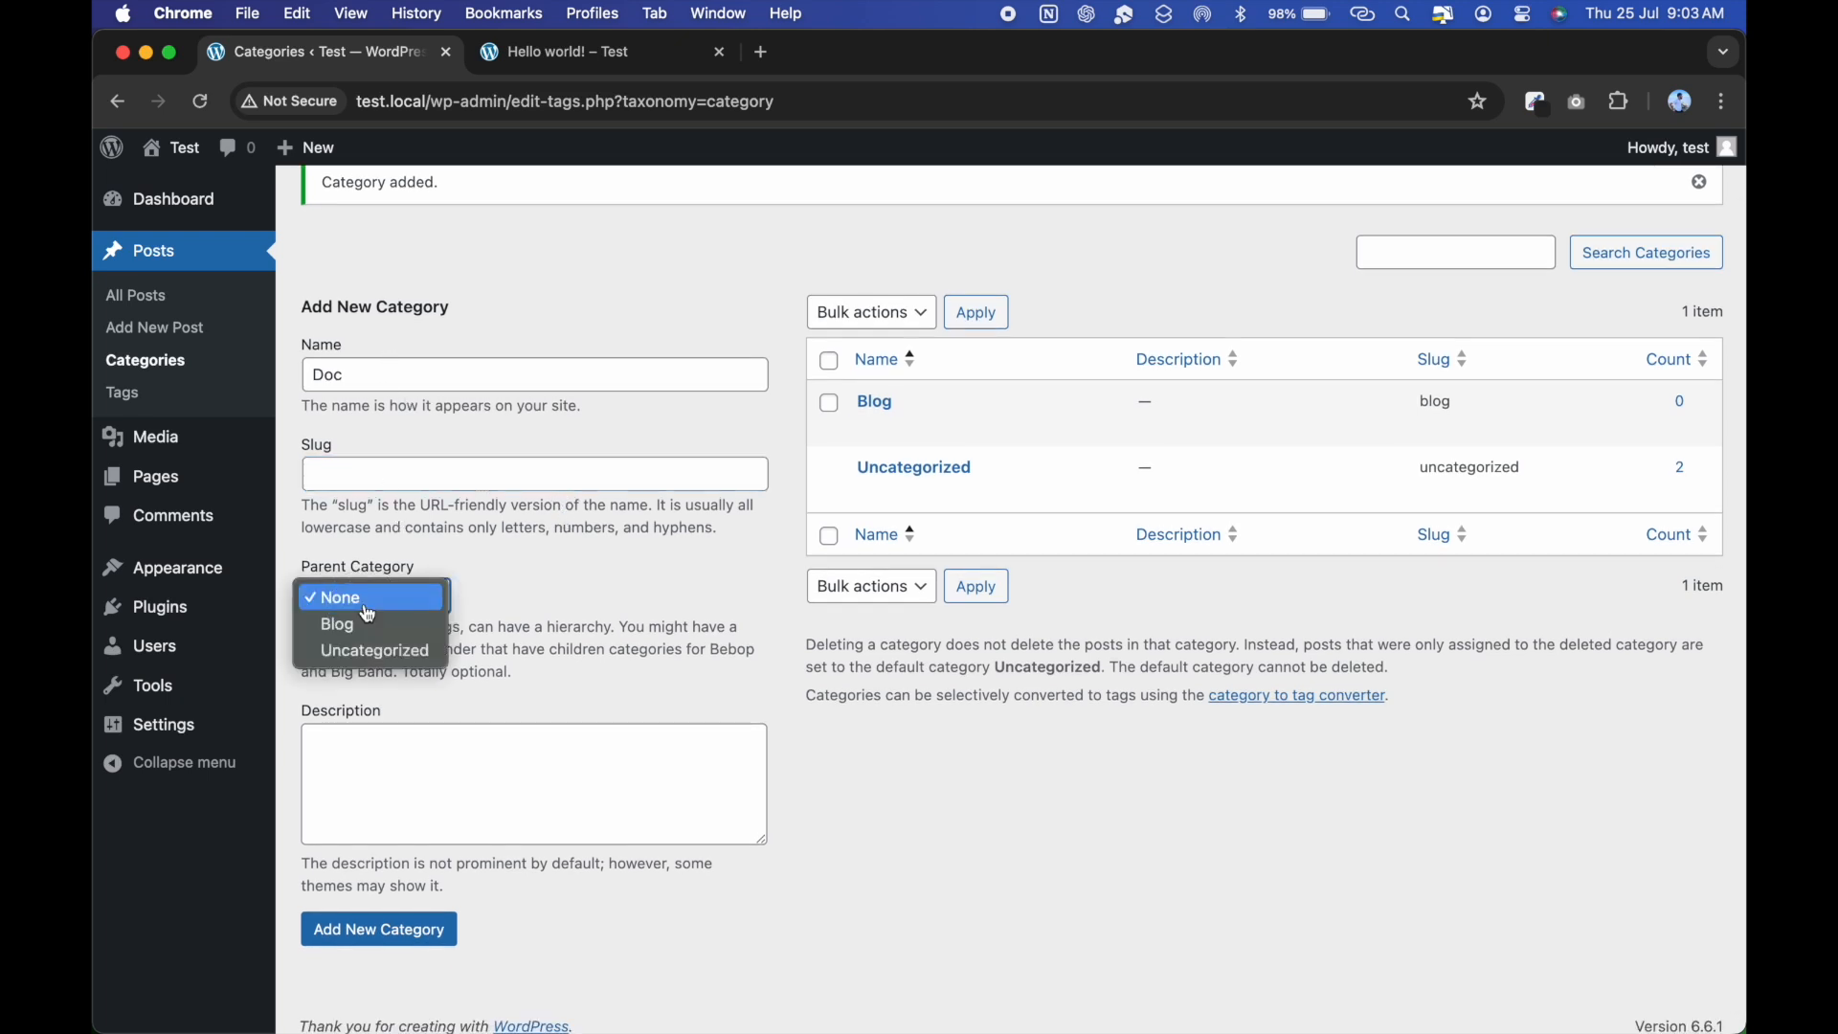
pyautogui.click(370, 625)
pyautogui.click(398, 933)
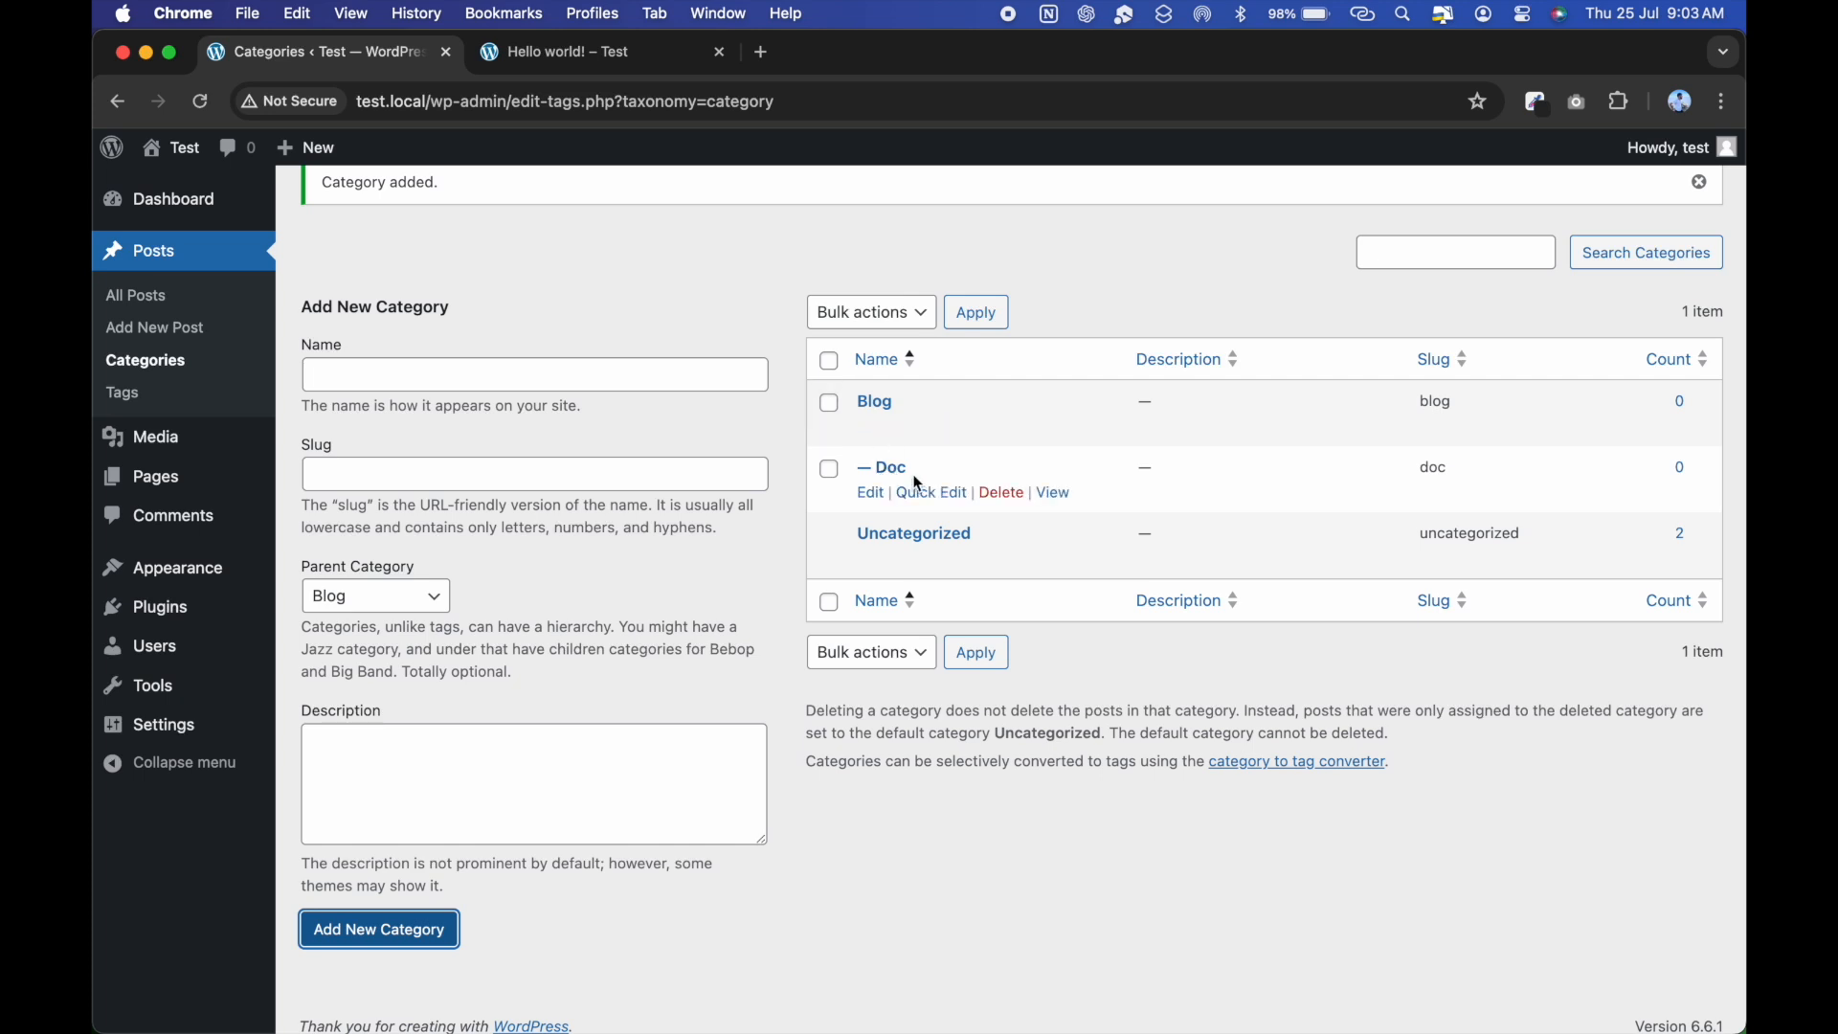
pyautogui.scroll(2, 671, 373)
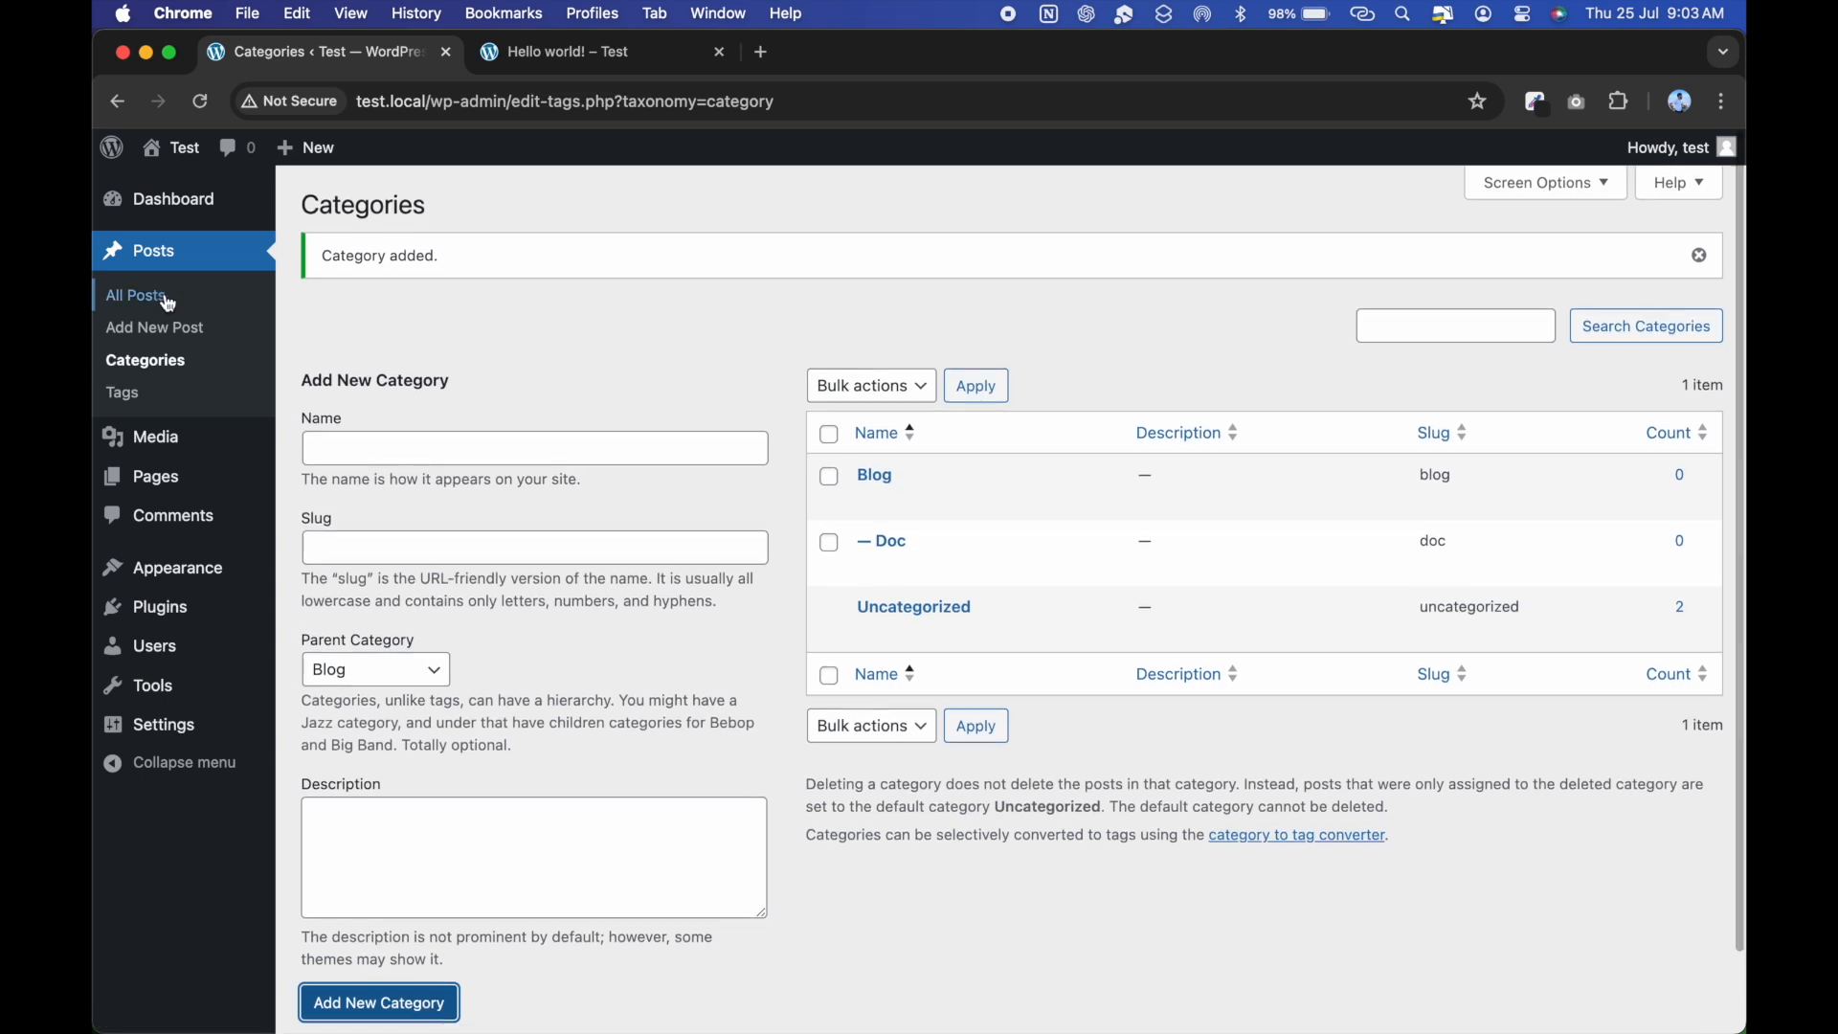
pyautogui.click(137, 296)
# Tick Doc and Blog, untick Uncategorized on Post Title, and save the post.
pyautogui.click(393, 398)
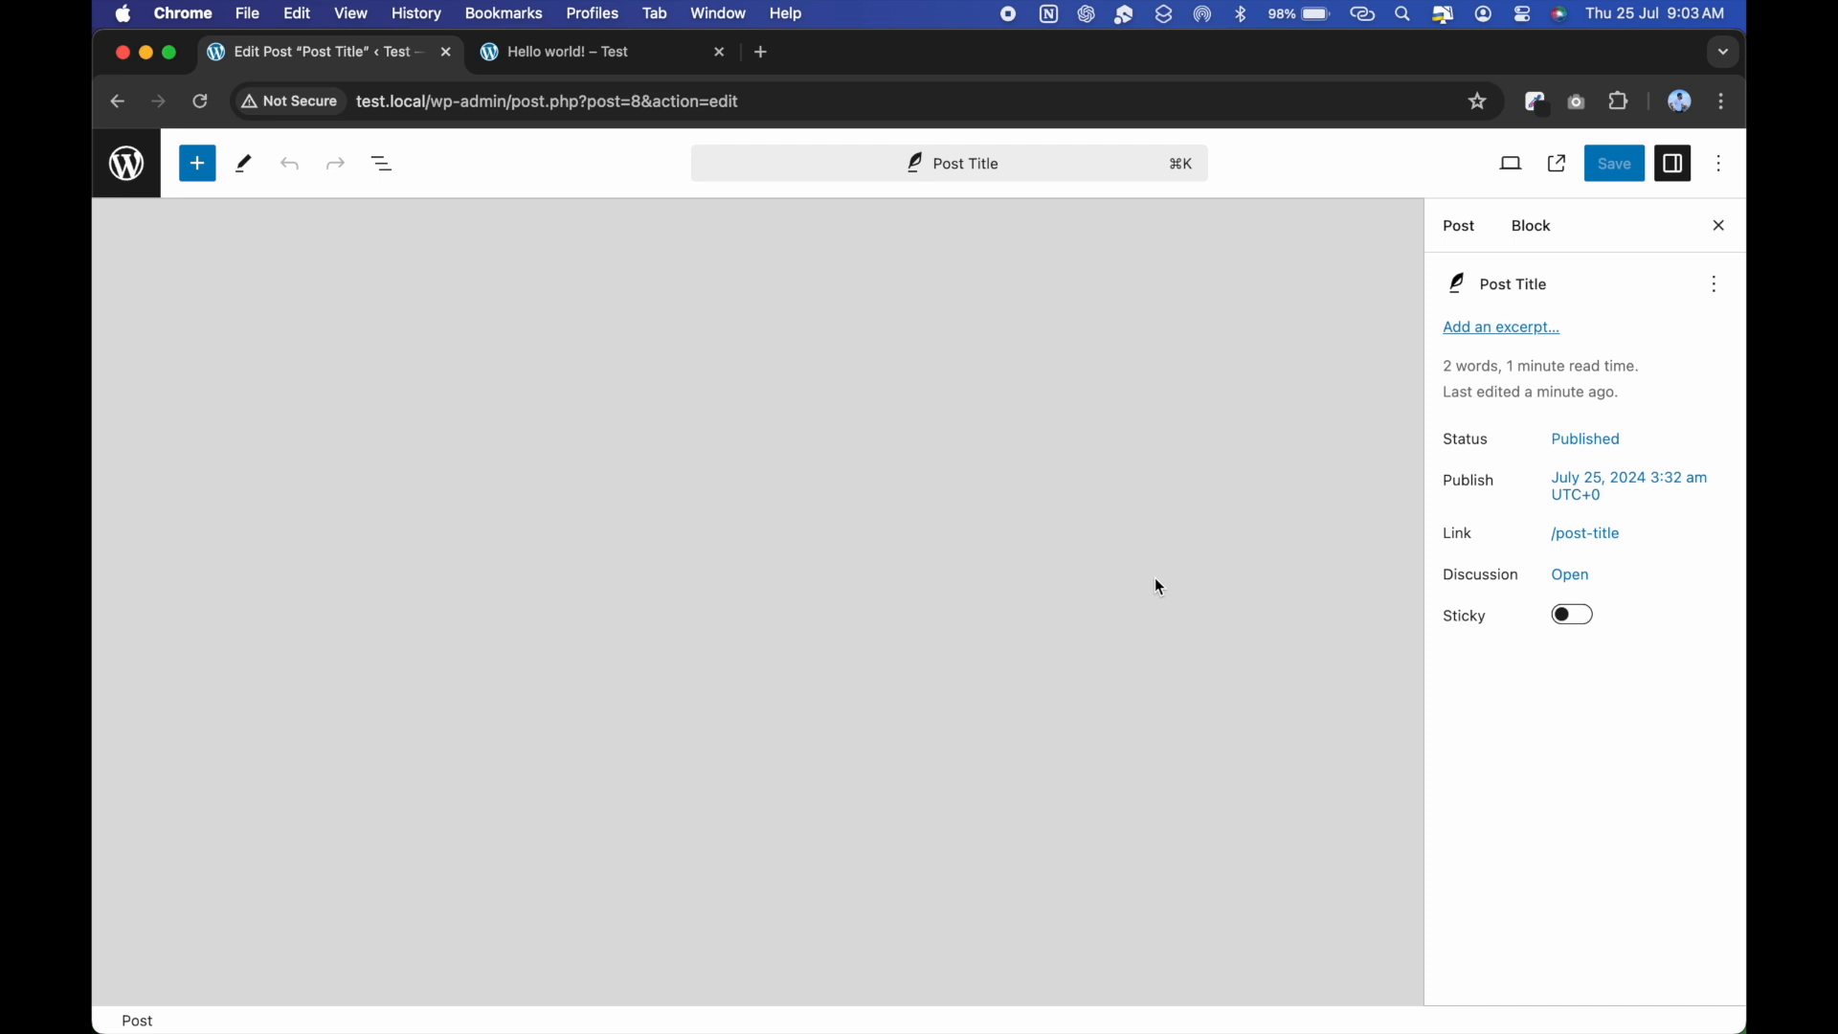
pyautogui.scroll(-2, 1544, 530)
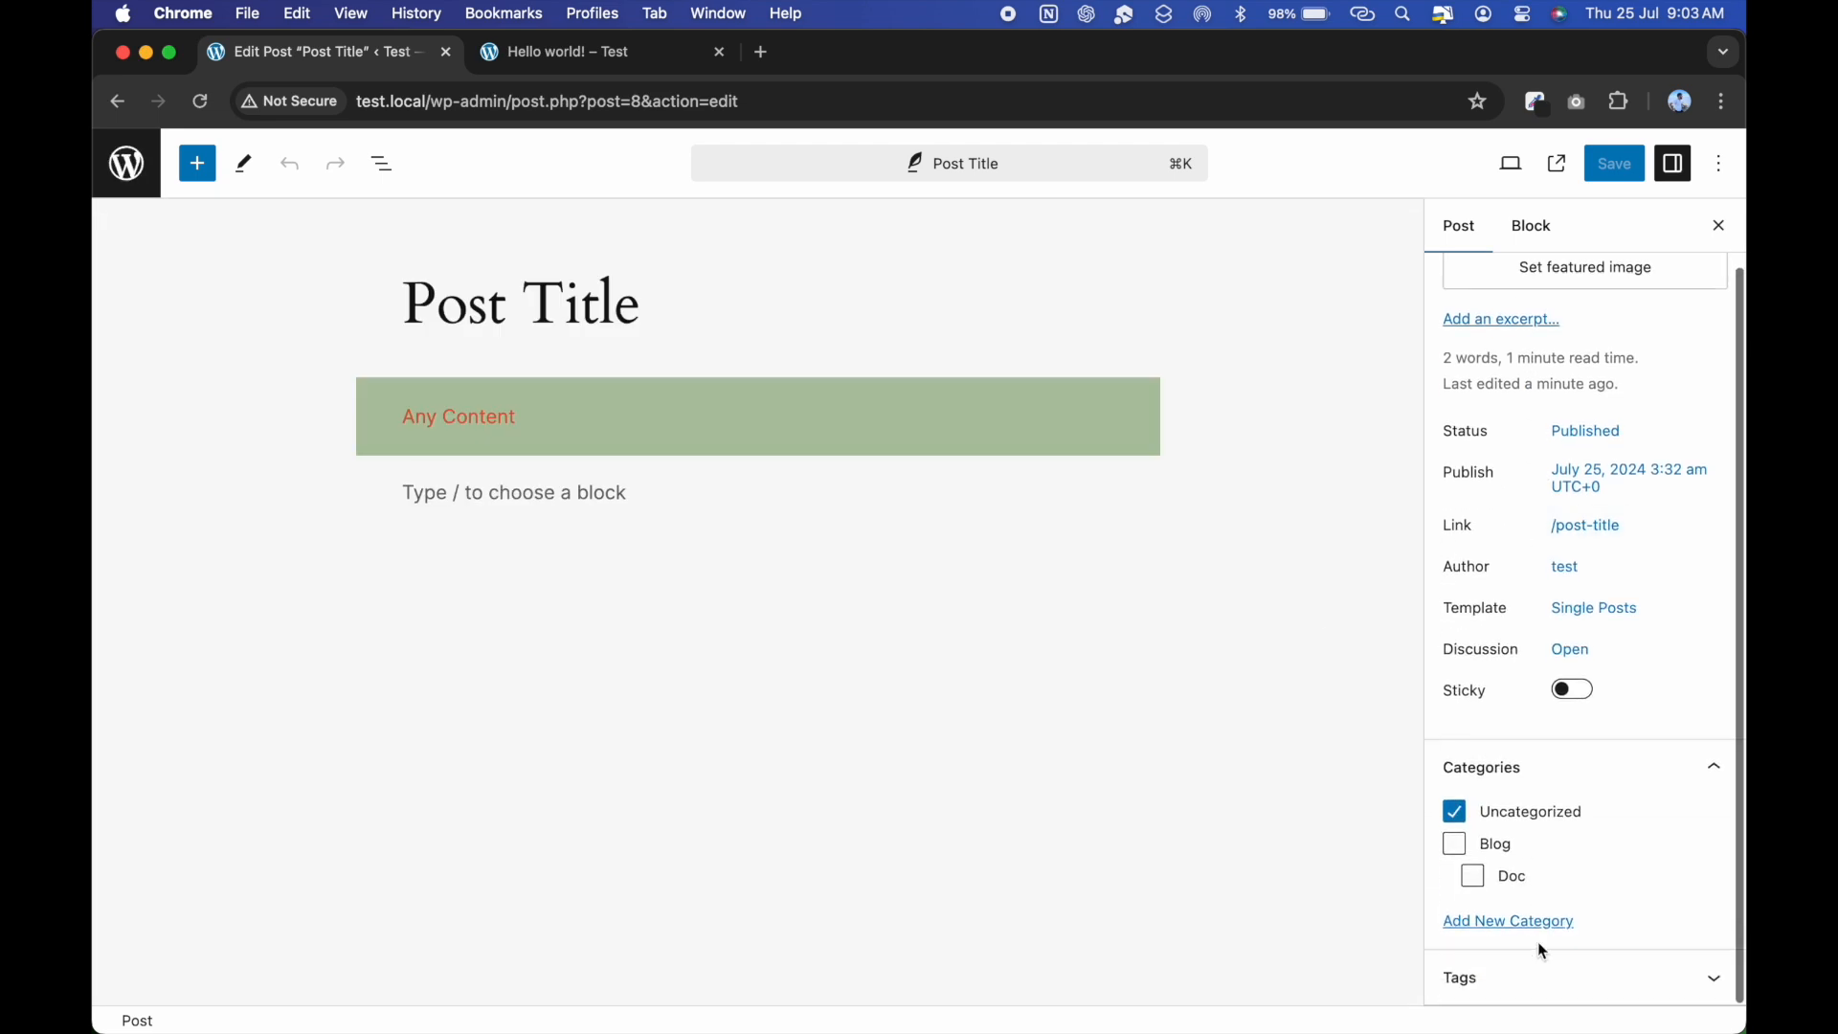
pyautogui.click(1474, 879)
pyautogui.click(1454, 845)
pyautogui.click(1455, 813)
pyautogui.click(1599, 177)
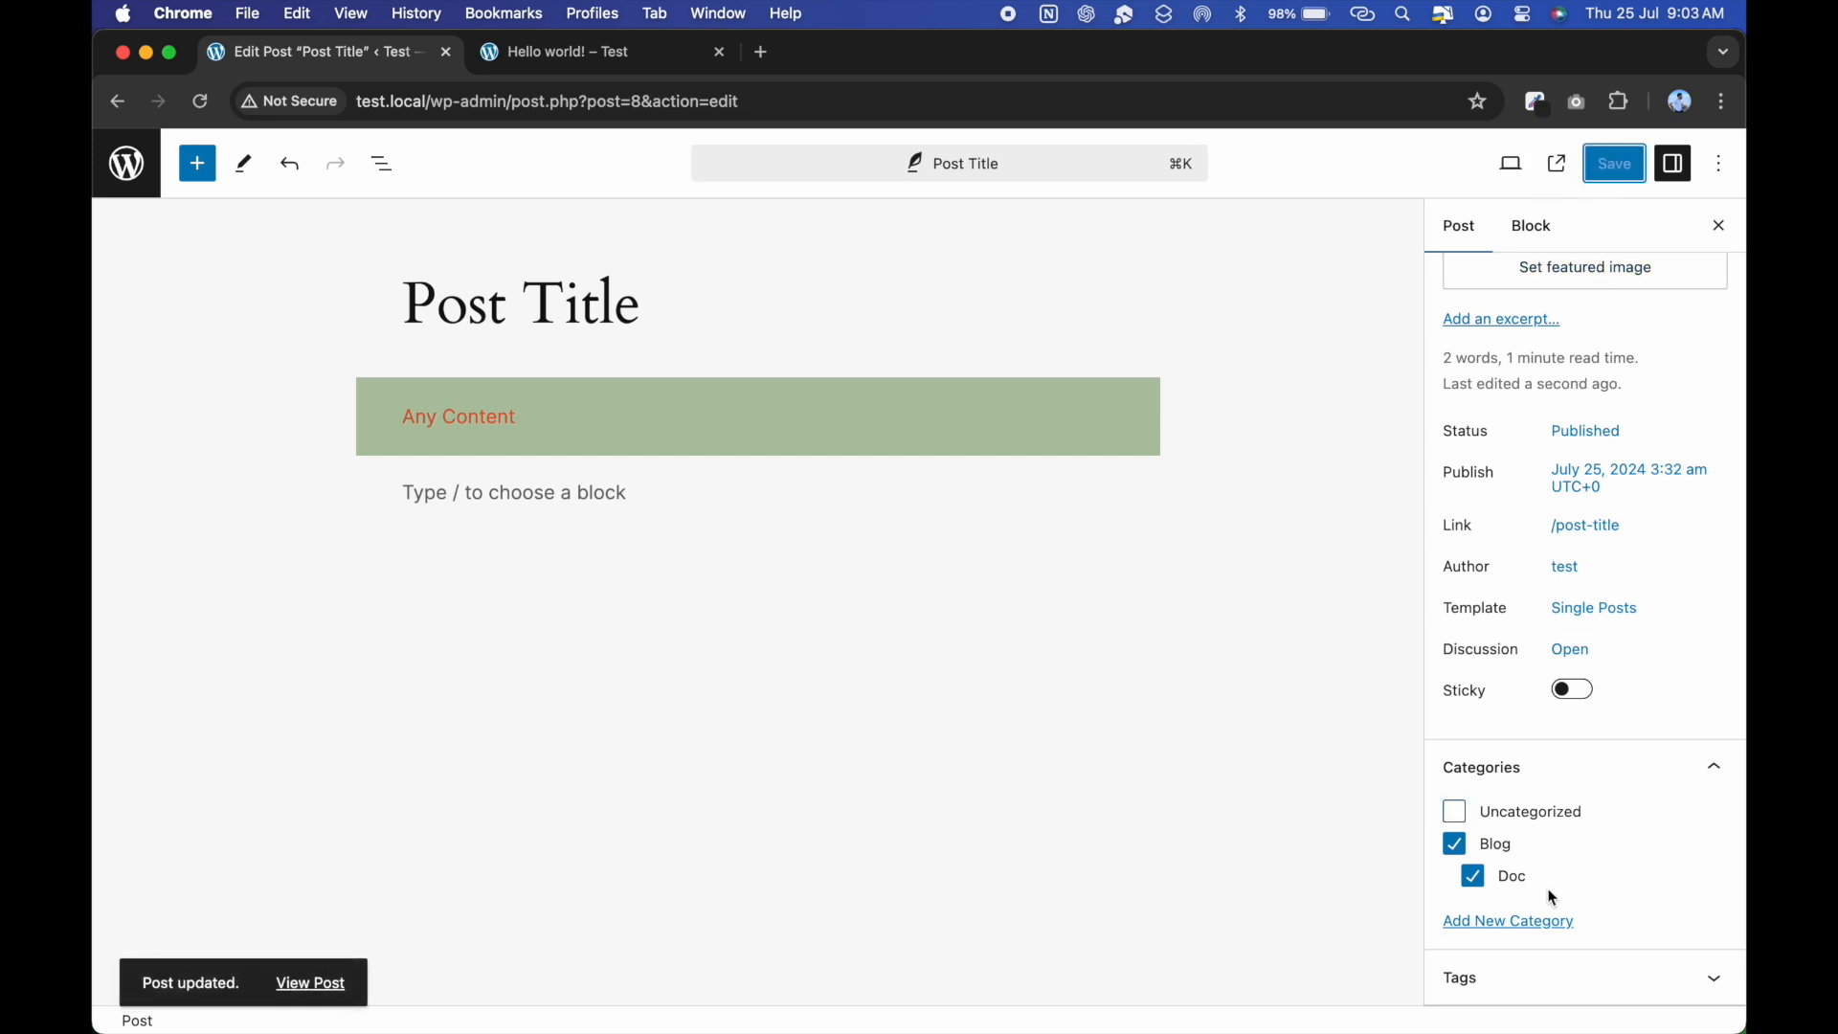
pyautogui.click(126, 164)
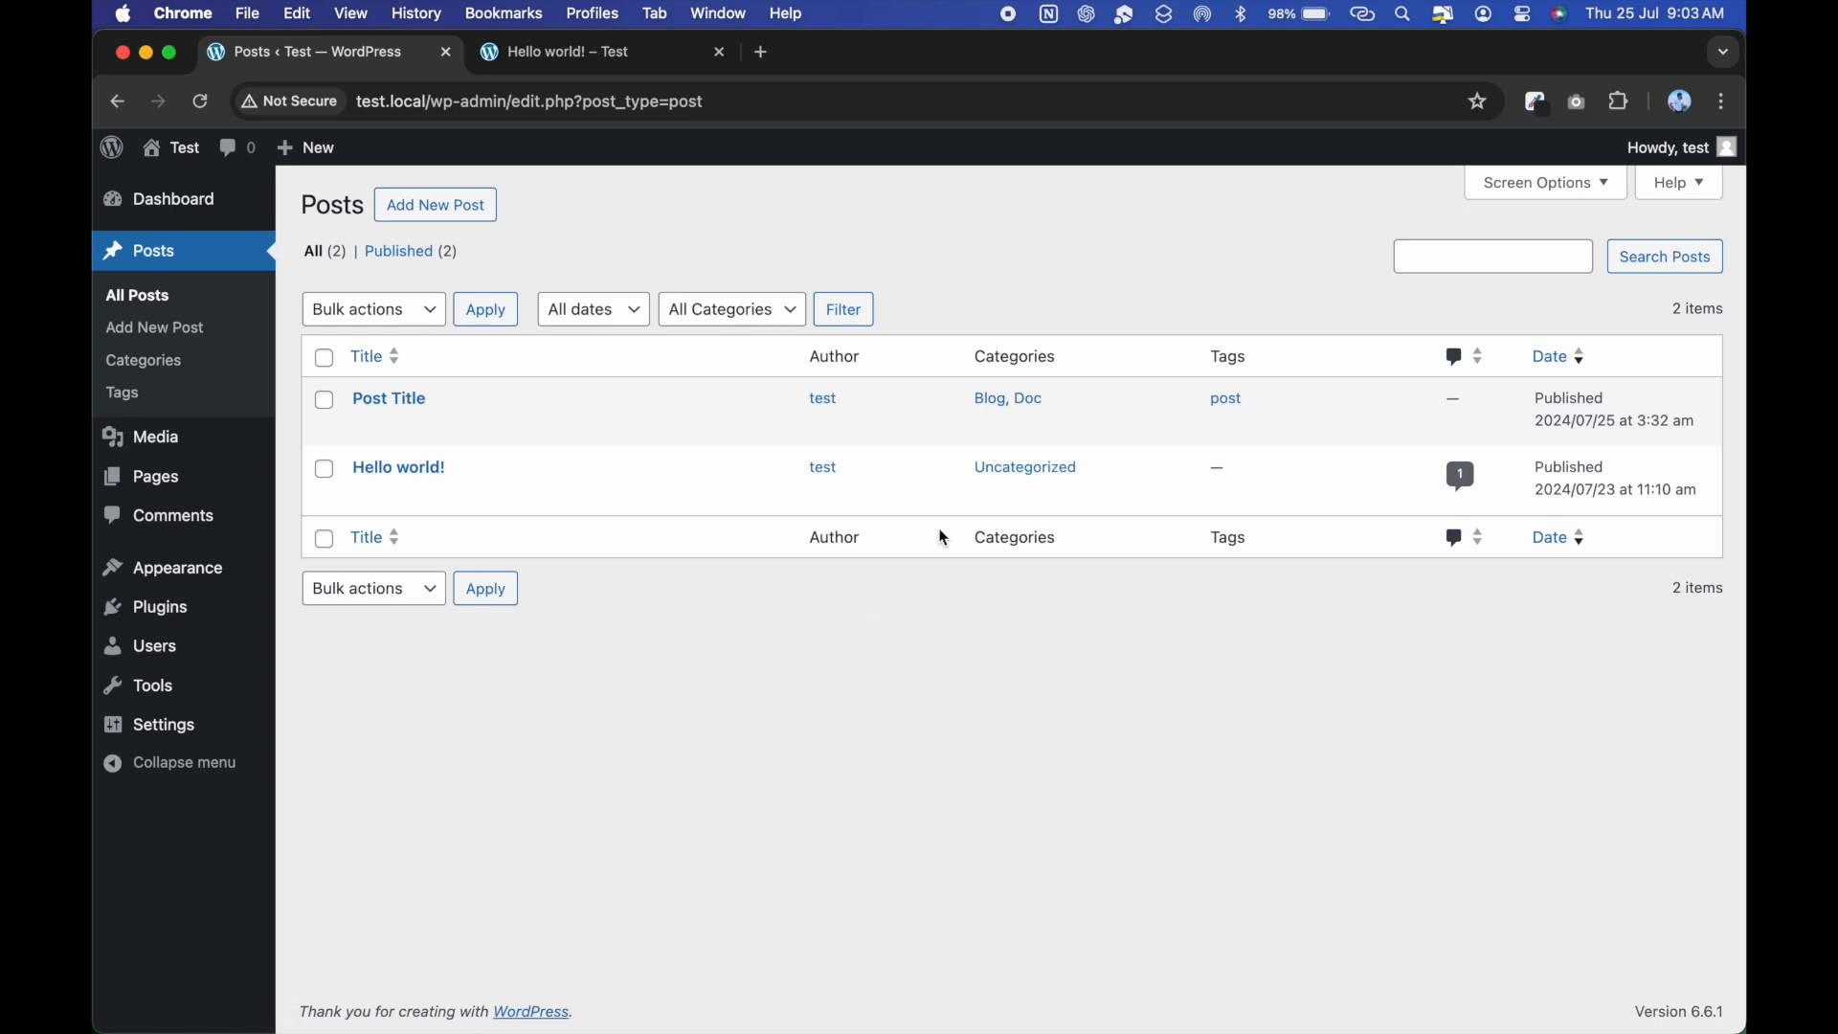
# Pass through the Tags page to the Media Library and show its file upload area.
pyautogui.click(162, 392)
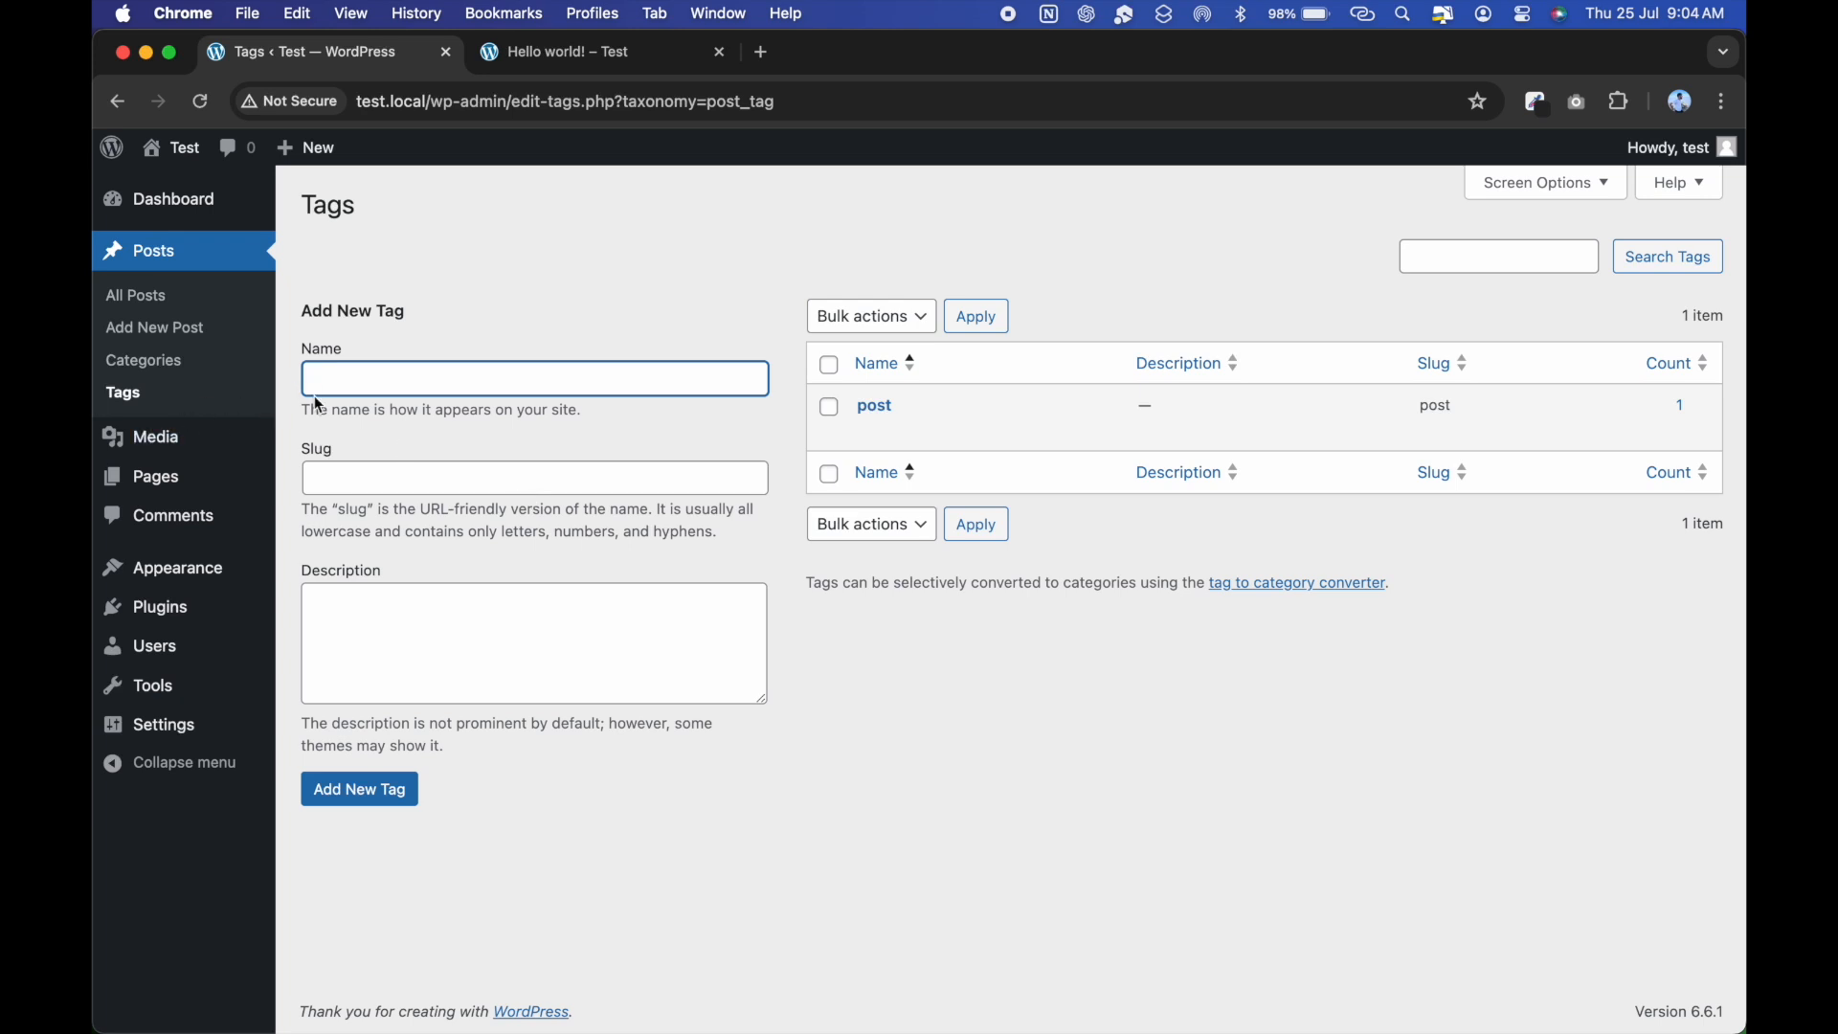
pyautogui.moveTo(193, 439)
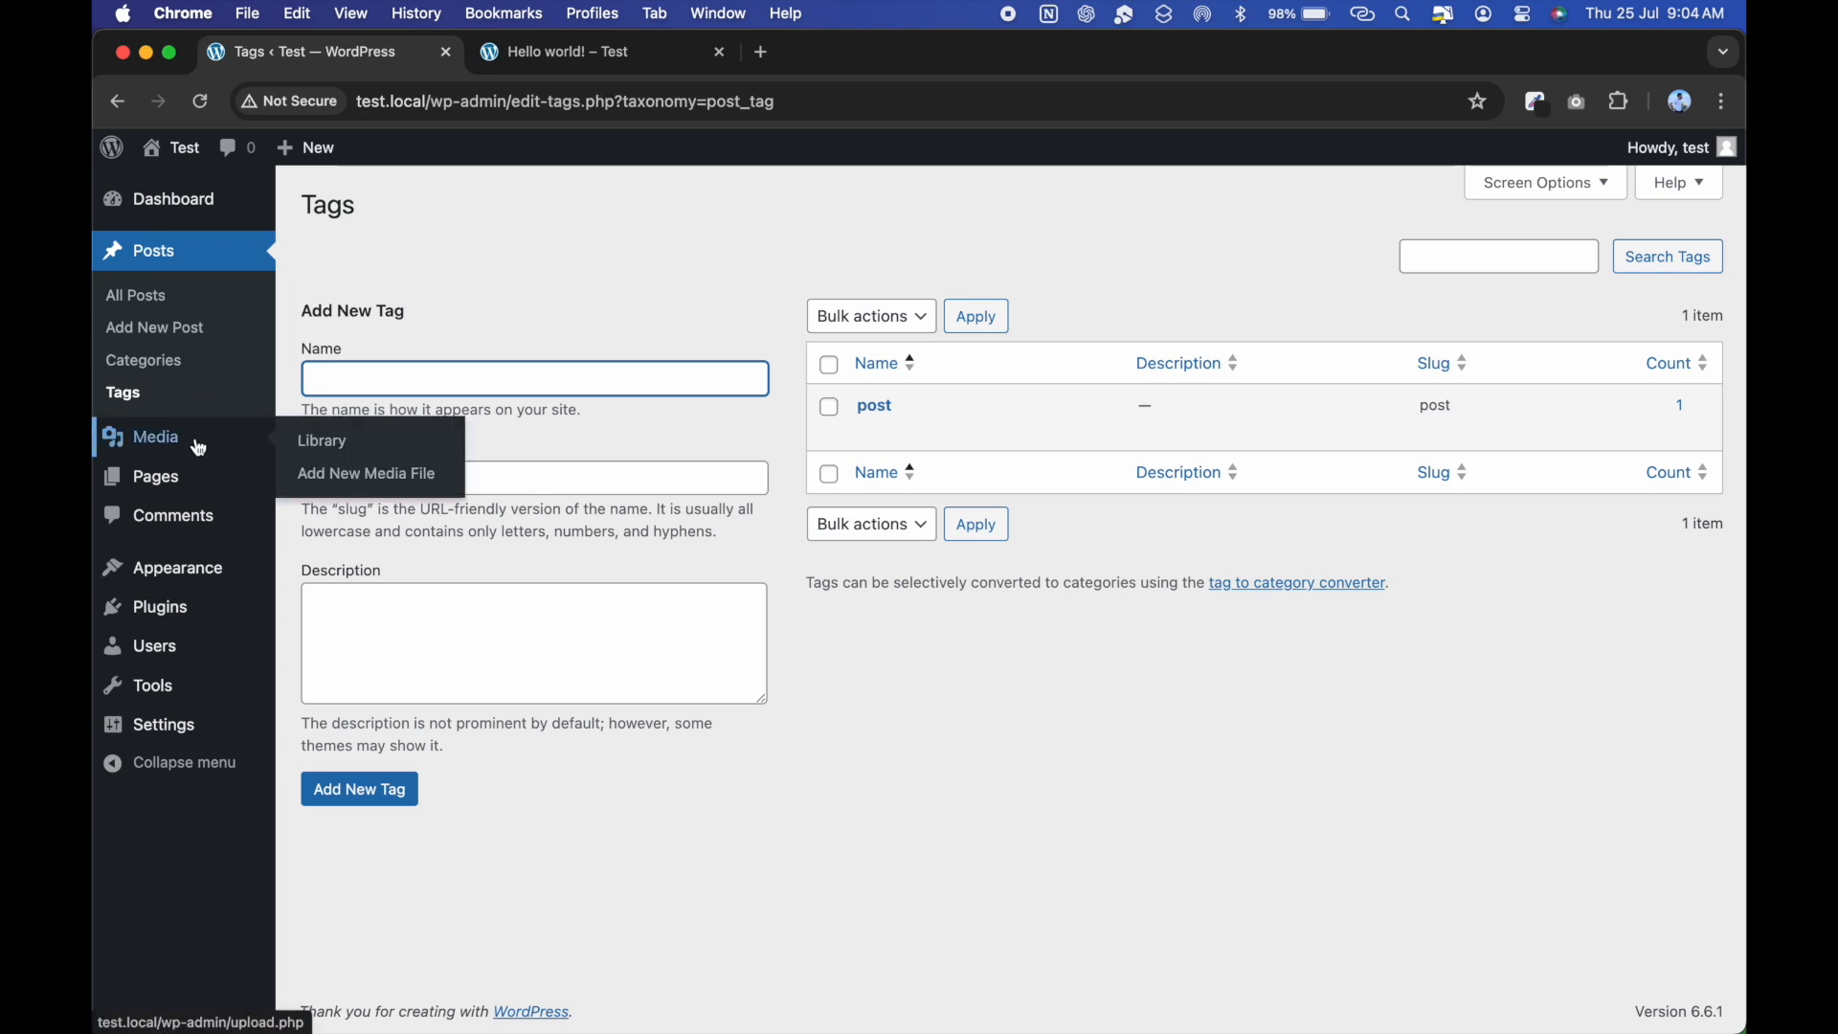
pyautogui.click(170, 441)
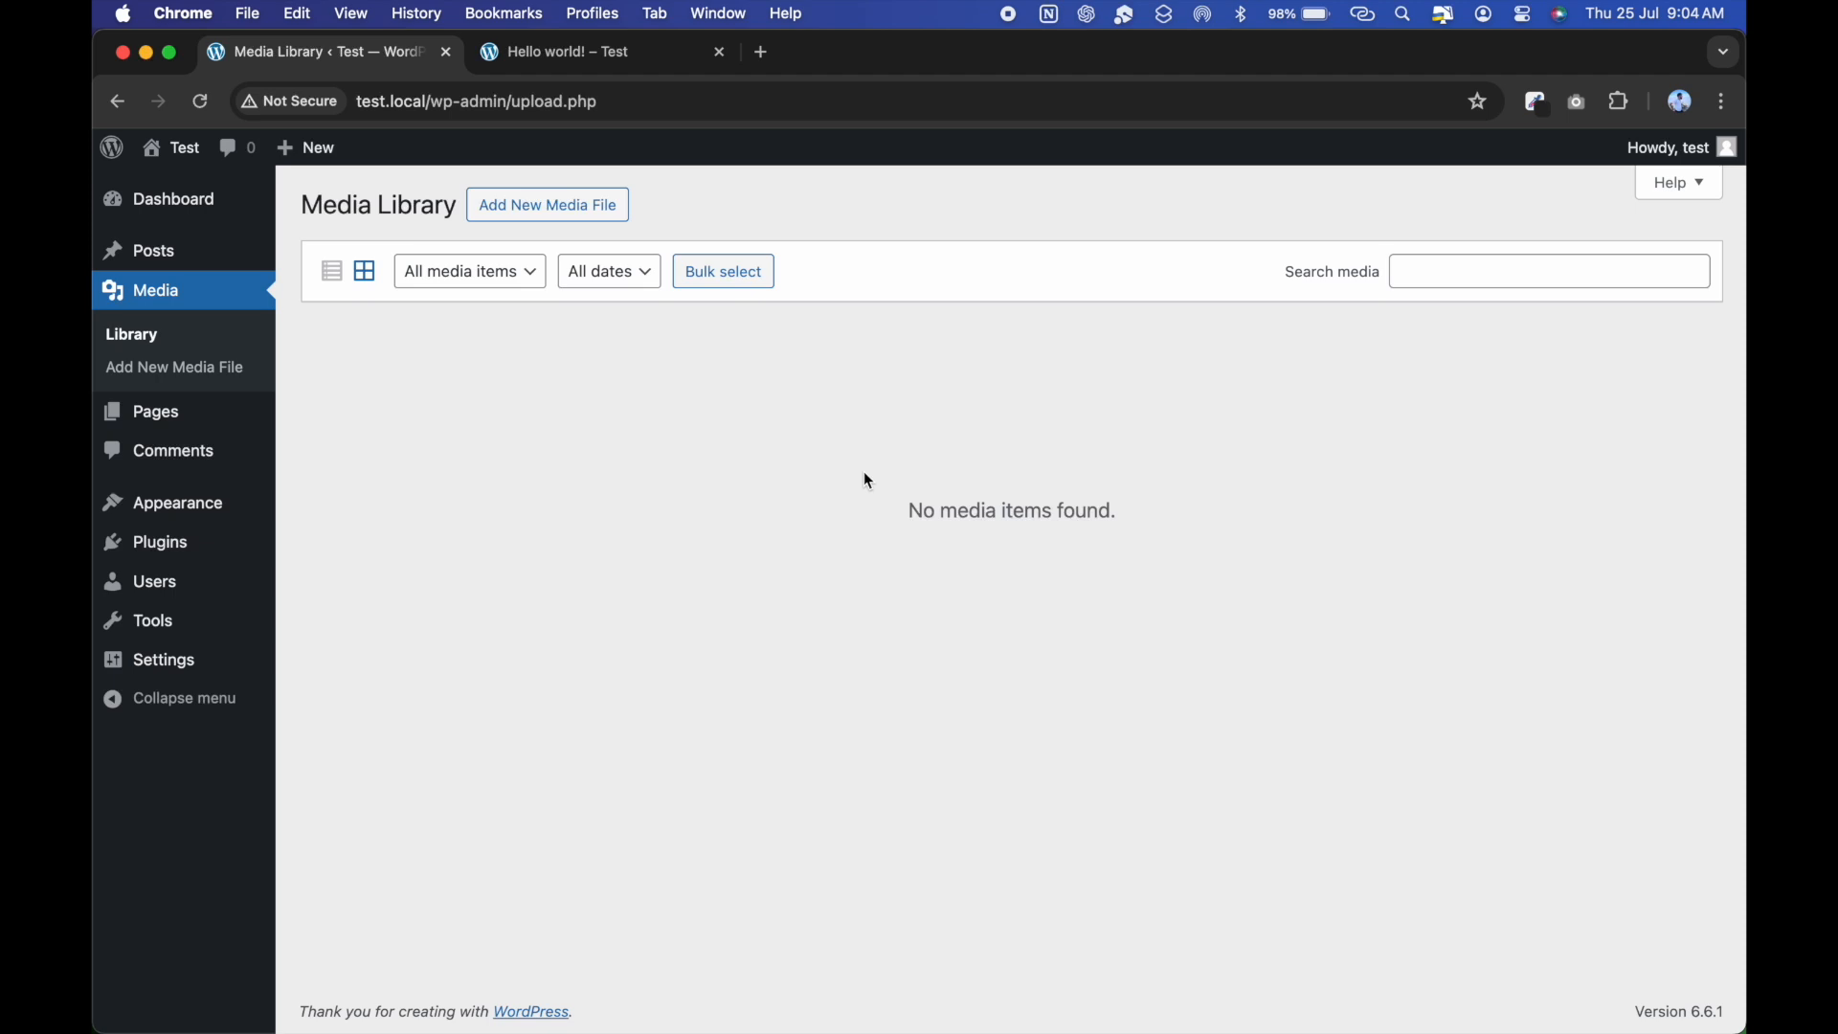
pyautogui.click(583, 215)
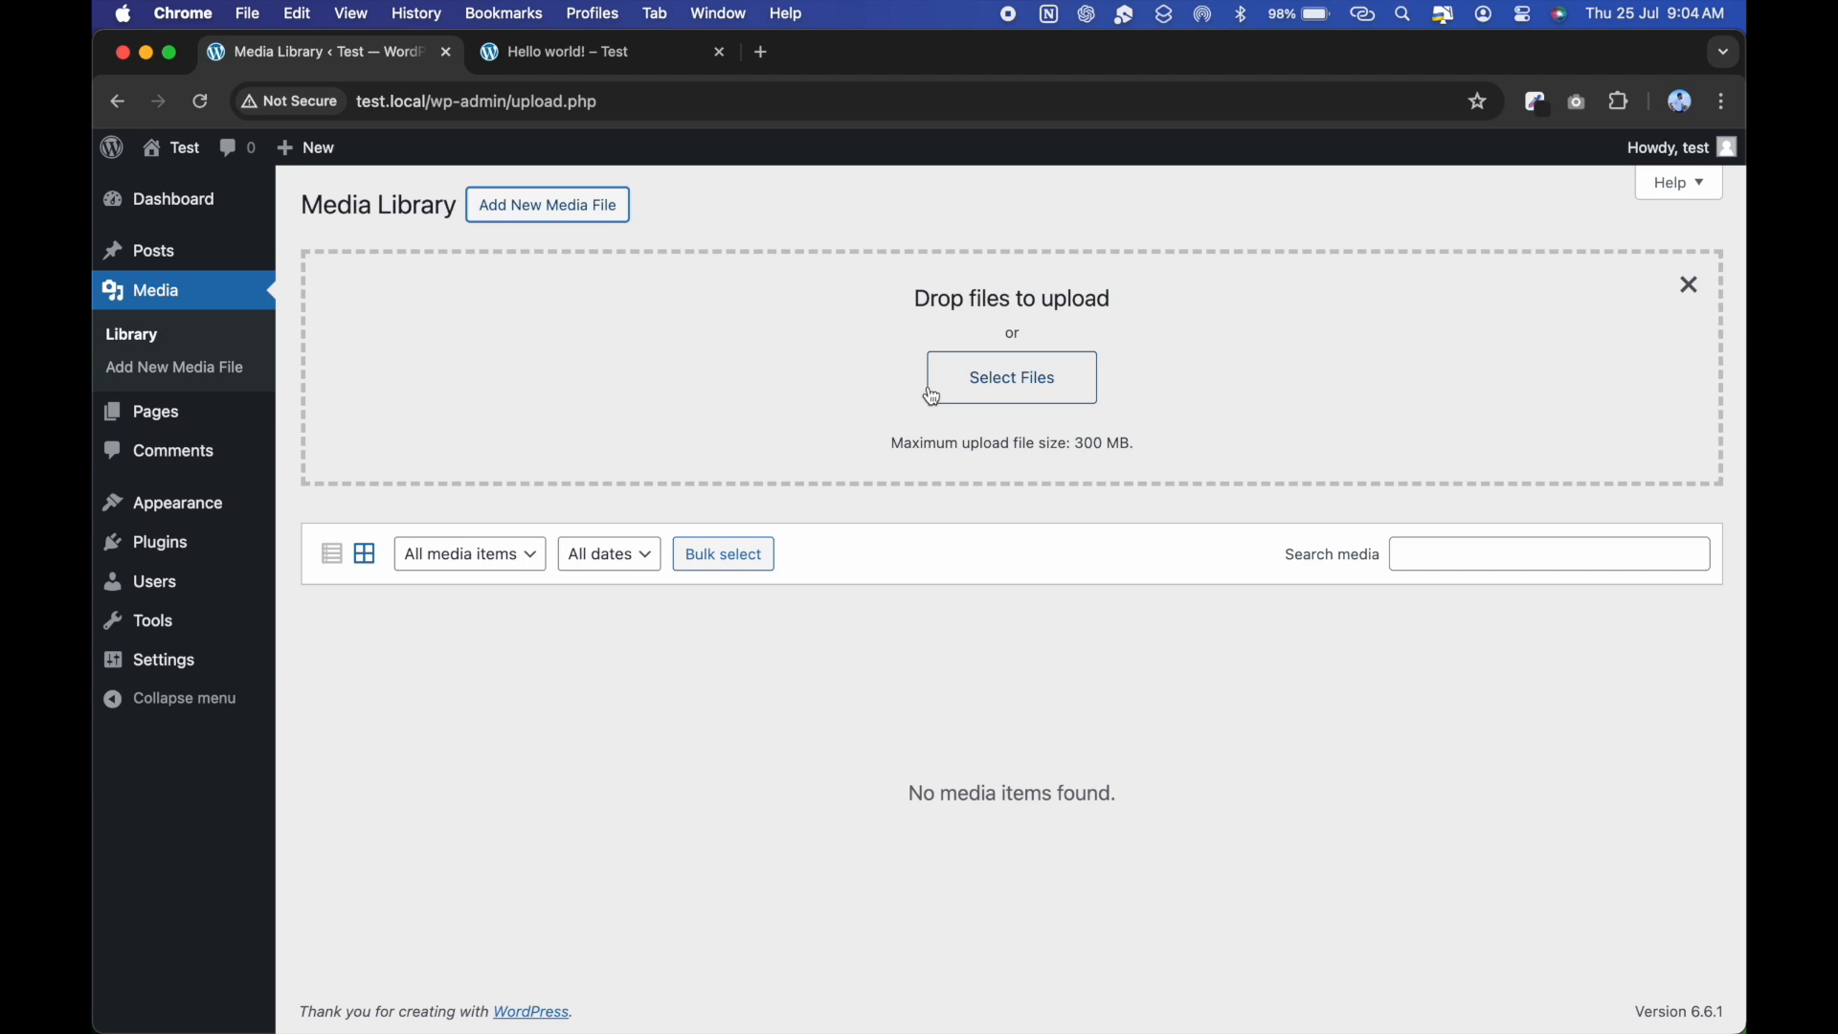
# Search Google for 'wordpress logo' and save the first logo image to the computer.
pyautogui.click(768, 52)
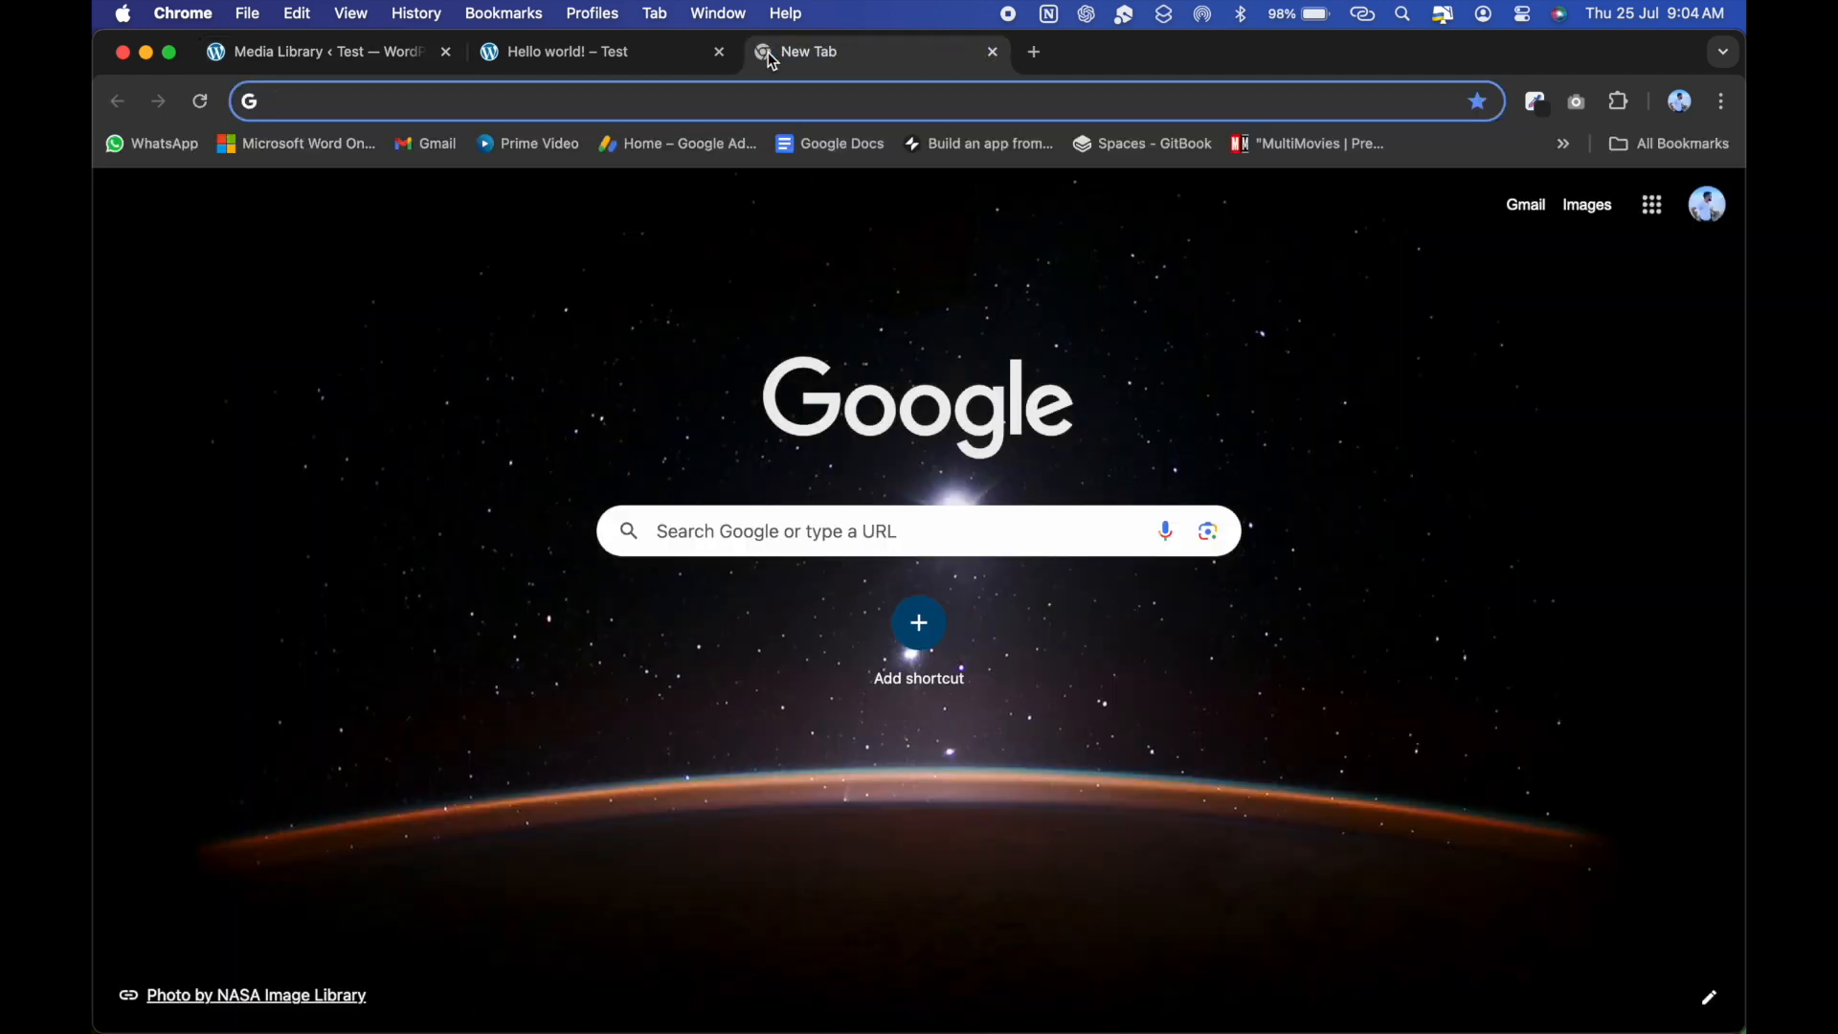
pyautogui.write('wordpress logo')
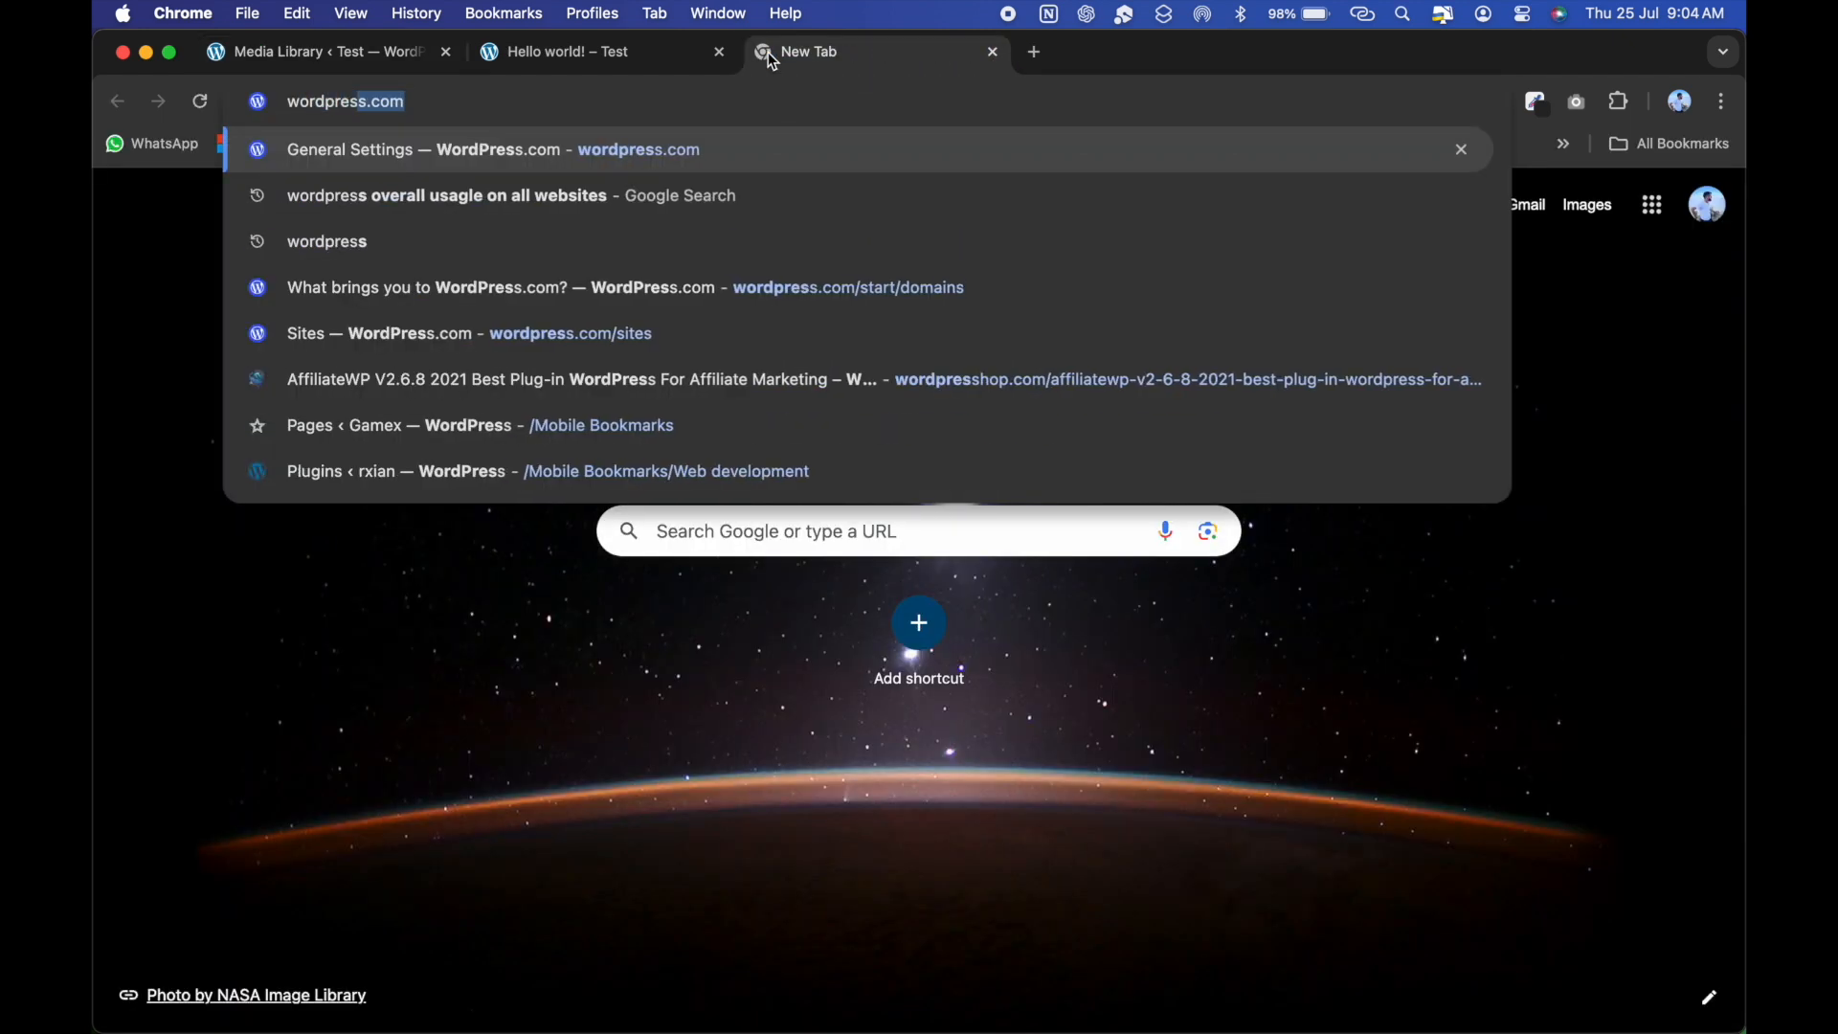
pyautogui.press('Return')
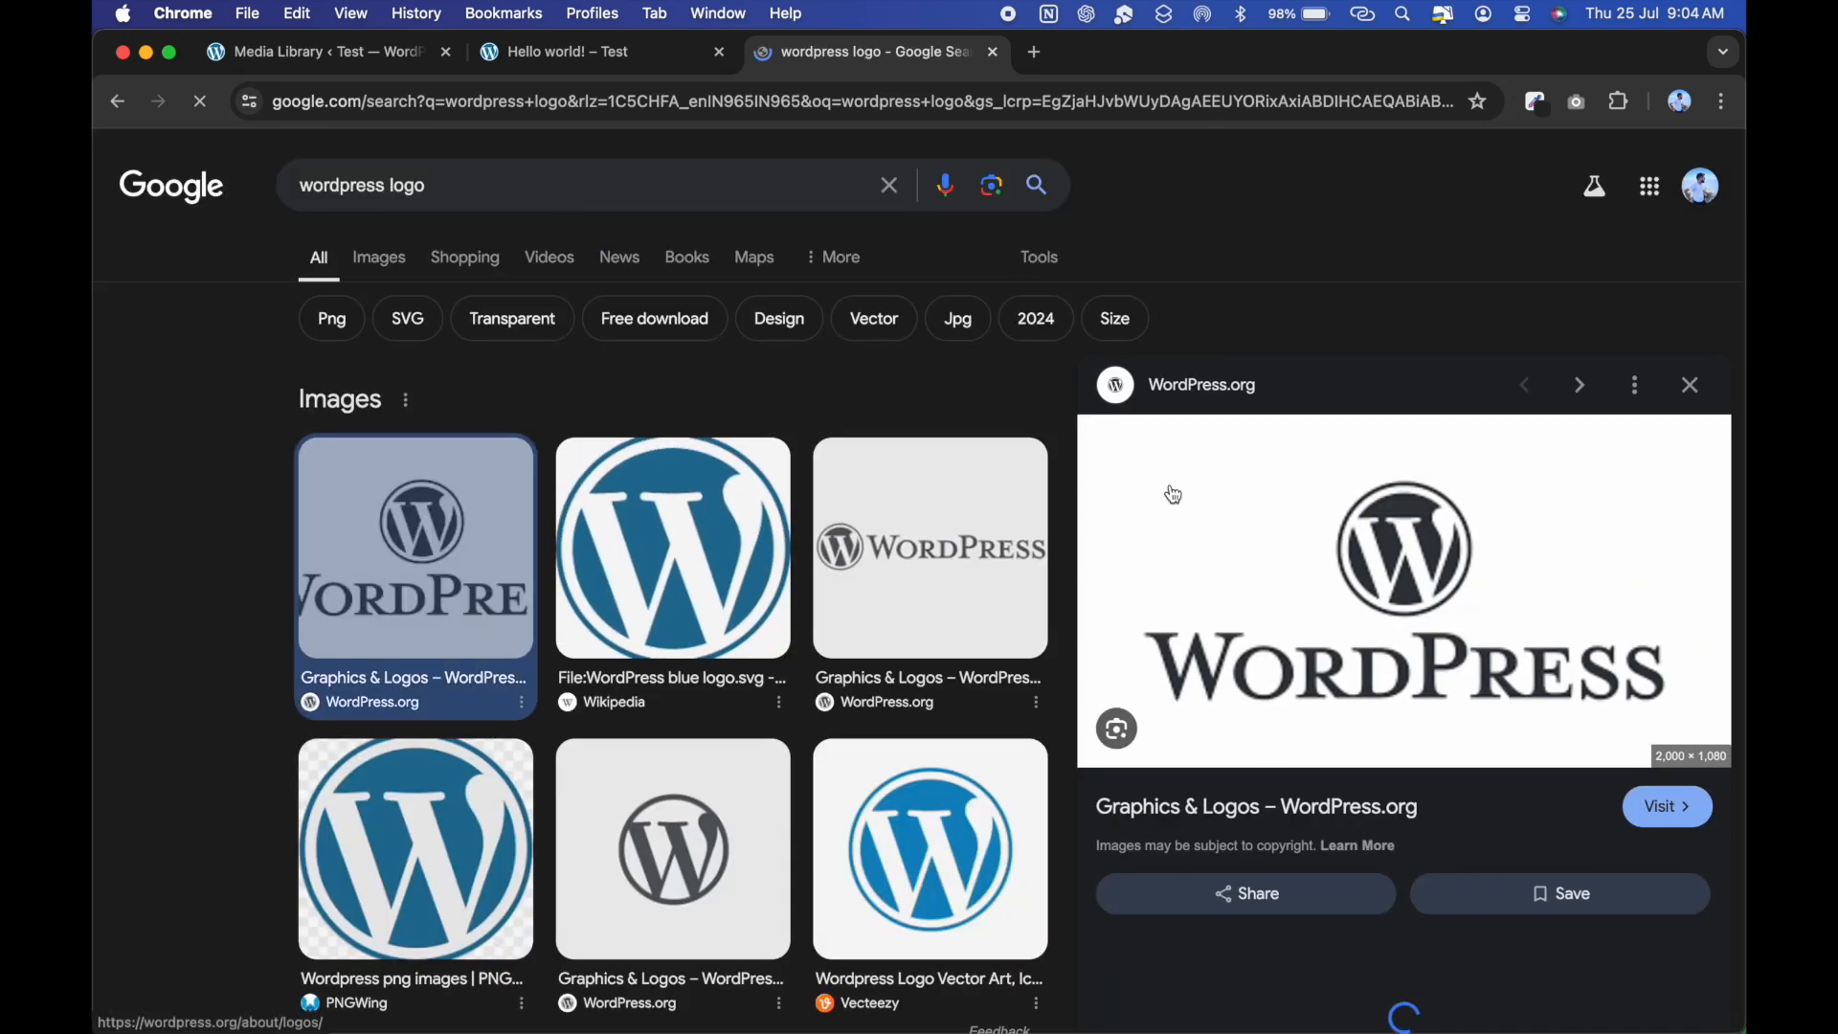
pyautogui.rightClick(1281, 528)
pyautogui.click(1403, 788)
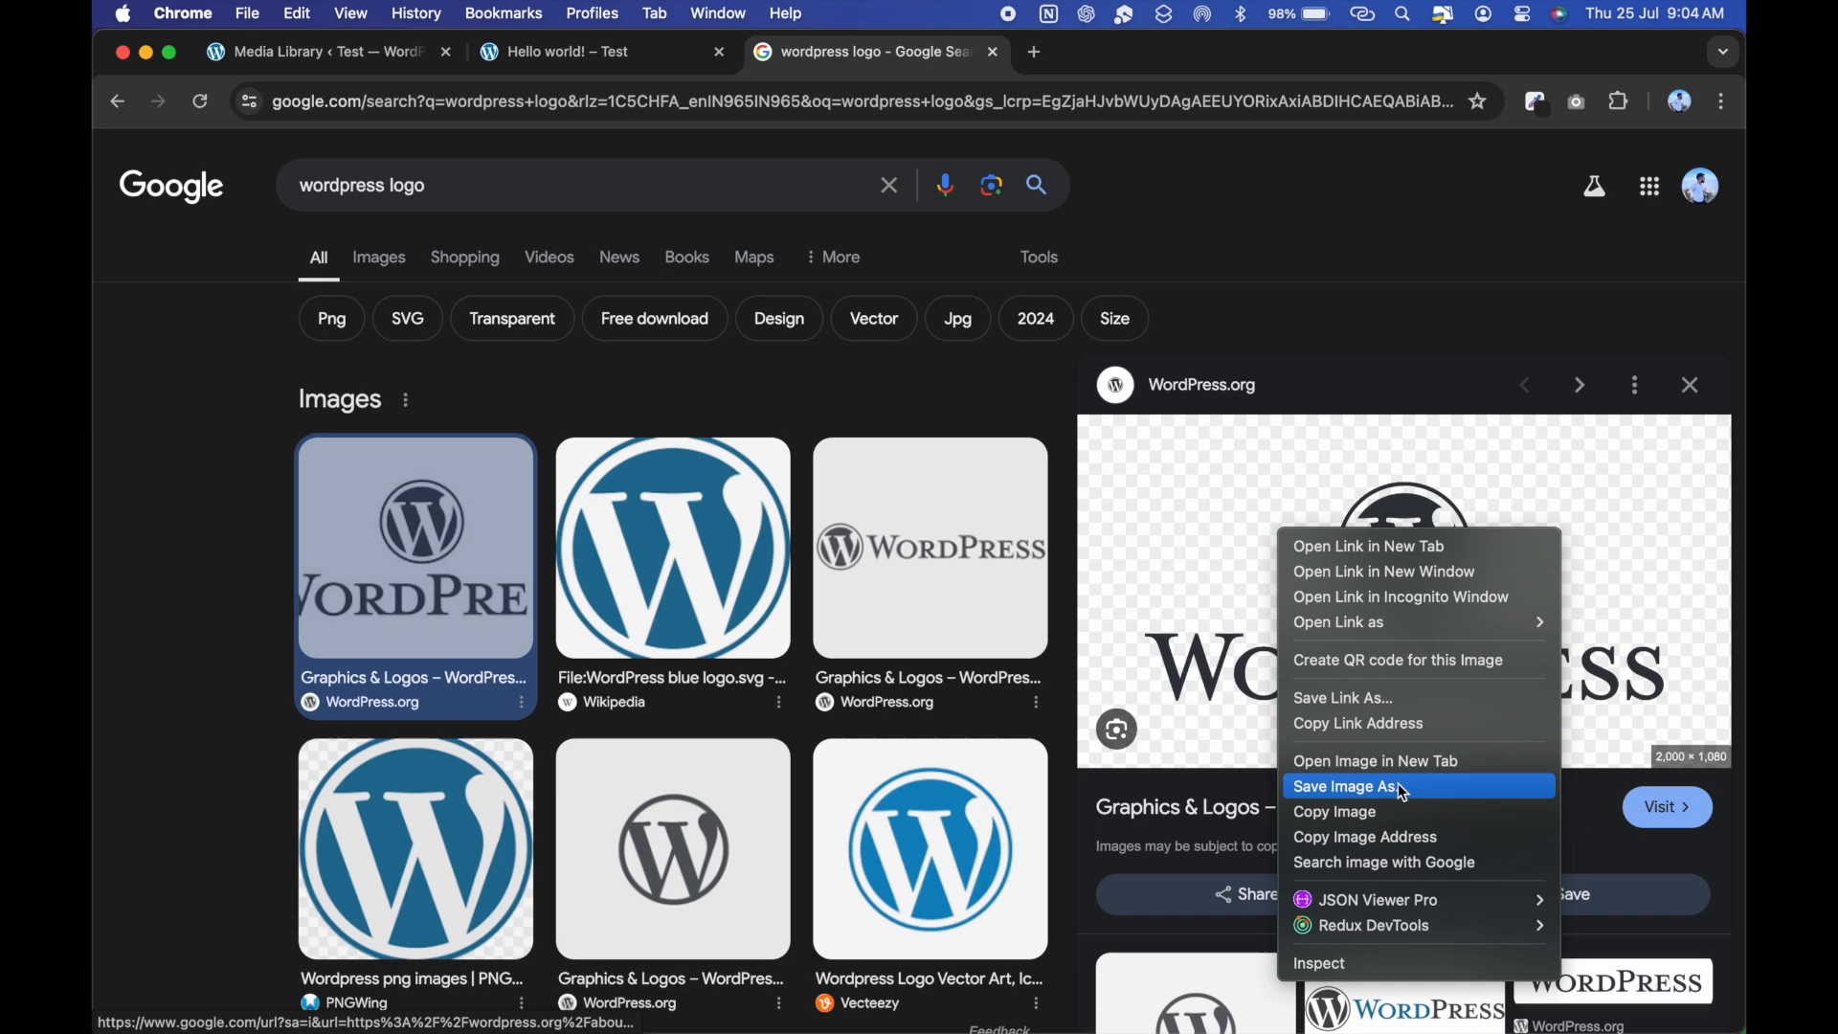
pyautogui.press('Return')
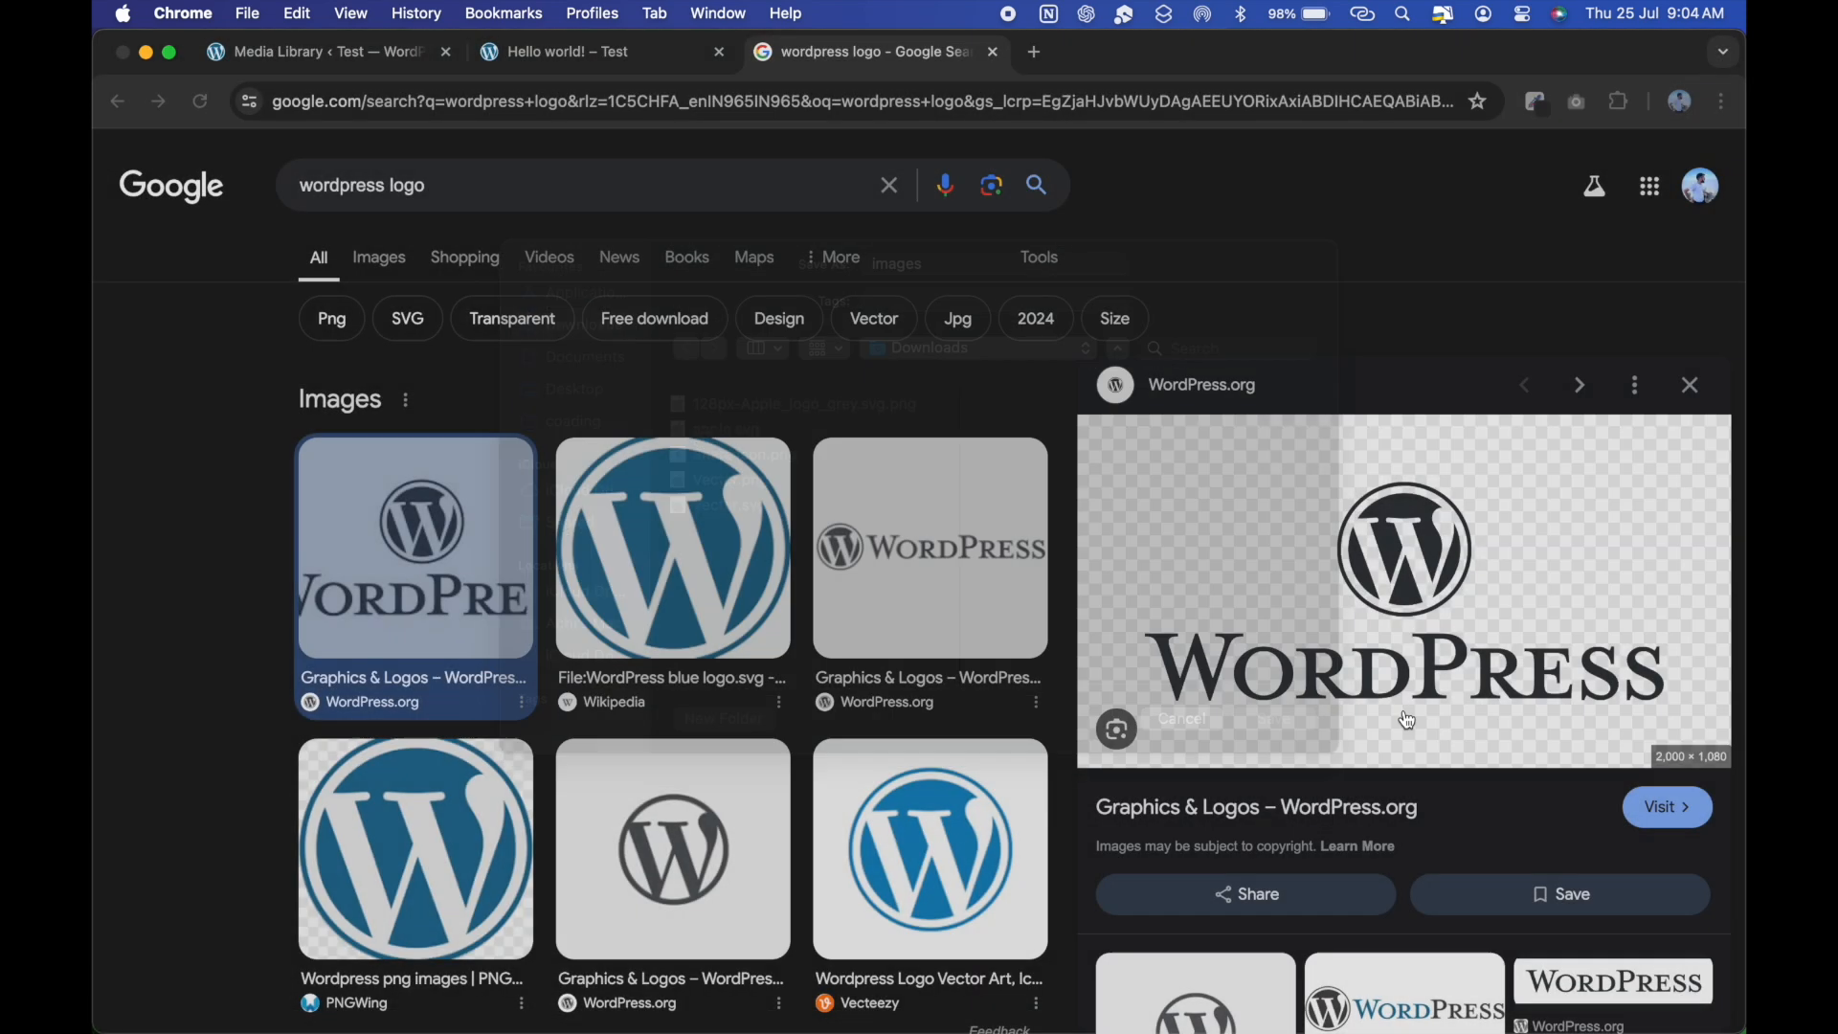
# Upload the downloaded images.png logo into the Media Library.
pyautogui.click(345, 65)
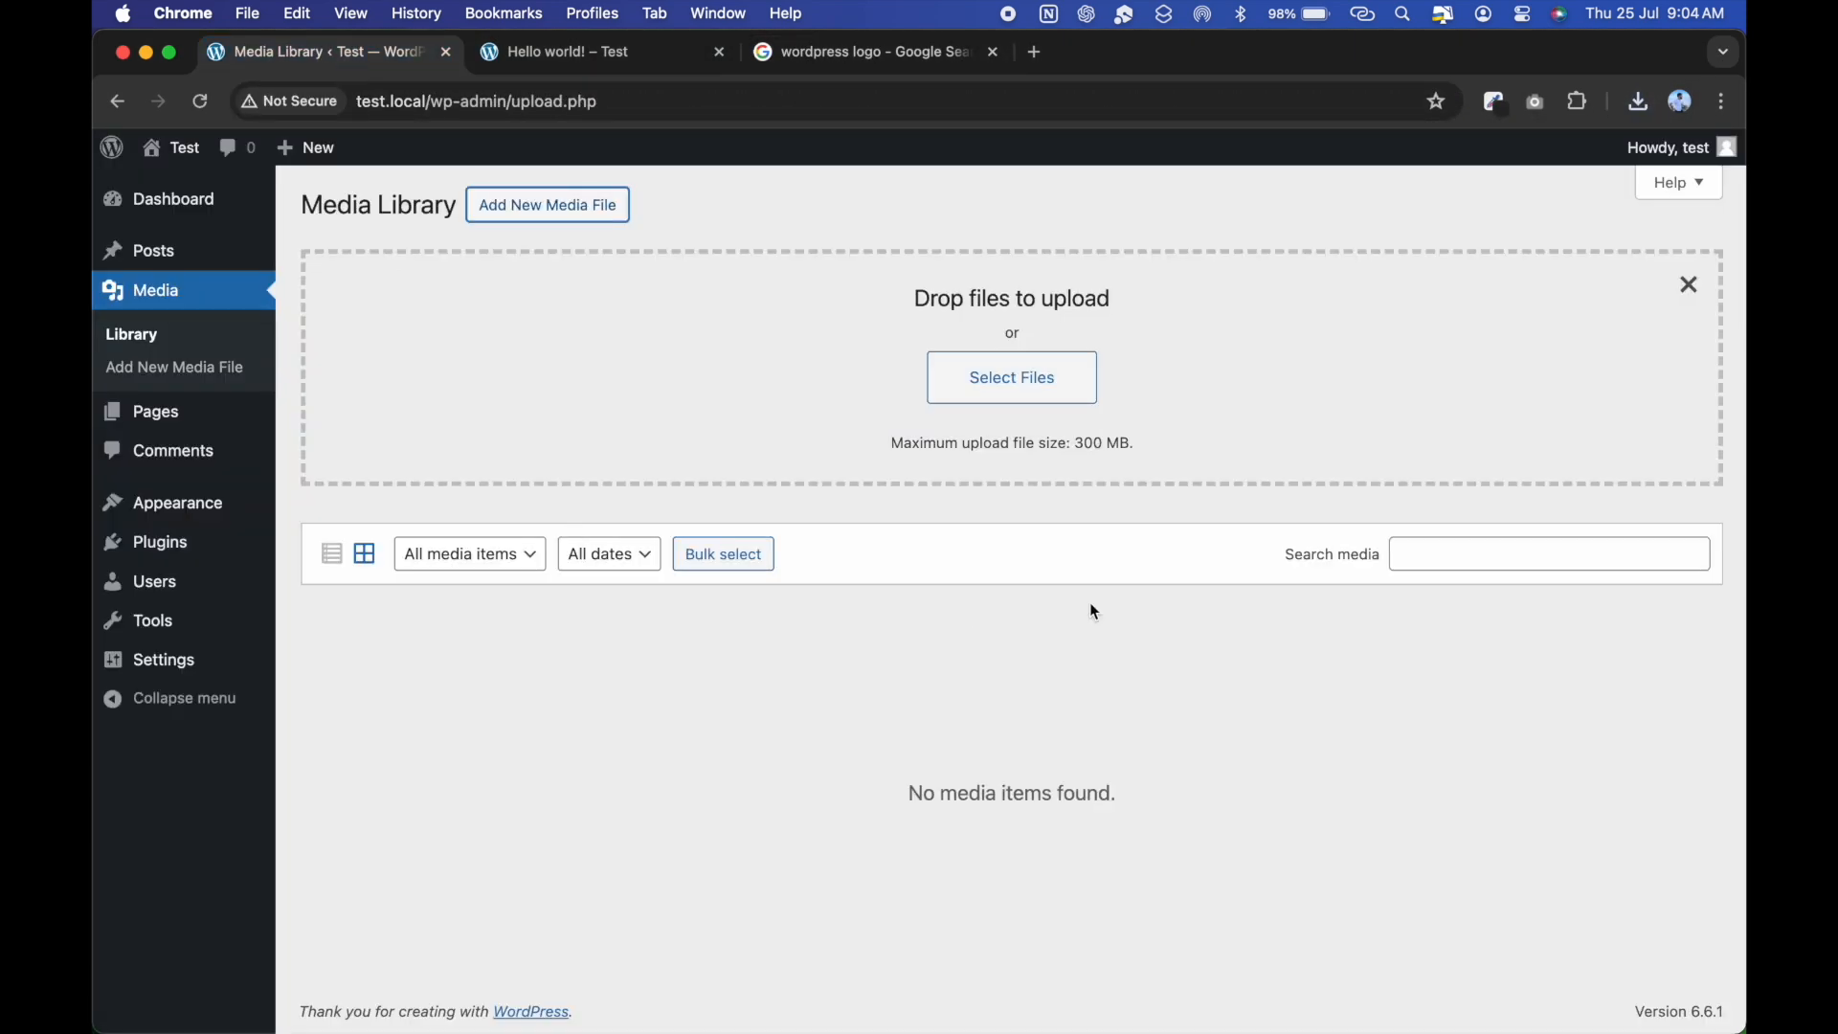
pyautogui.click(1640, 102)
pyautogui.moveTo(1403, 202); pyautogui.dragTo(980, 377)
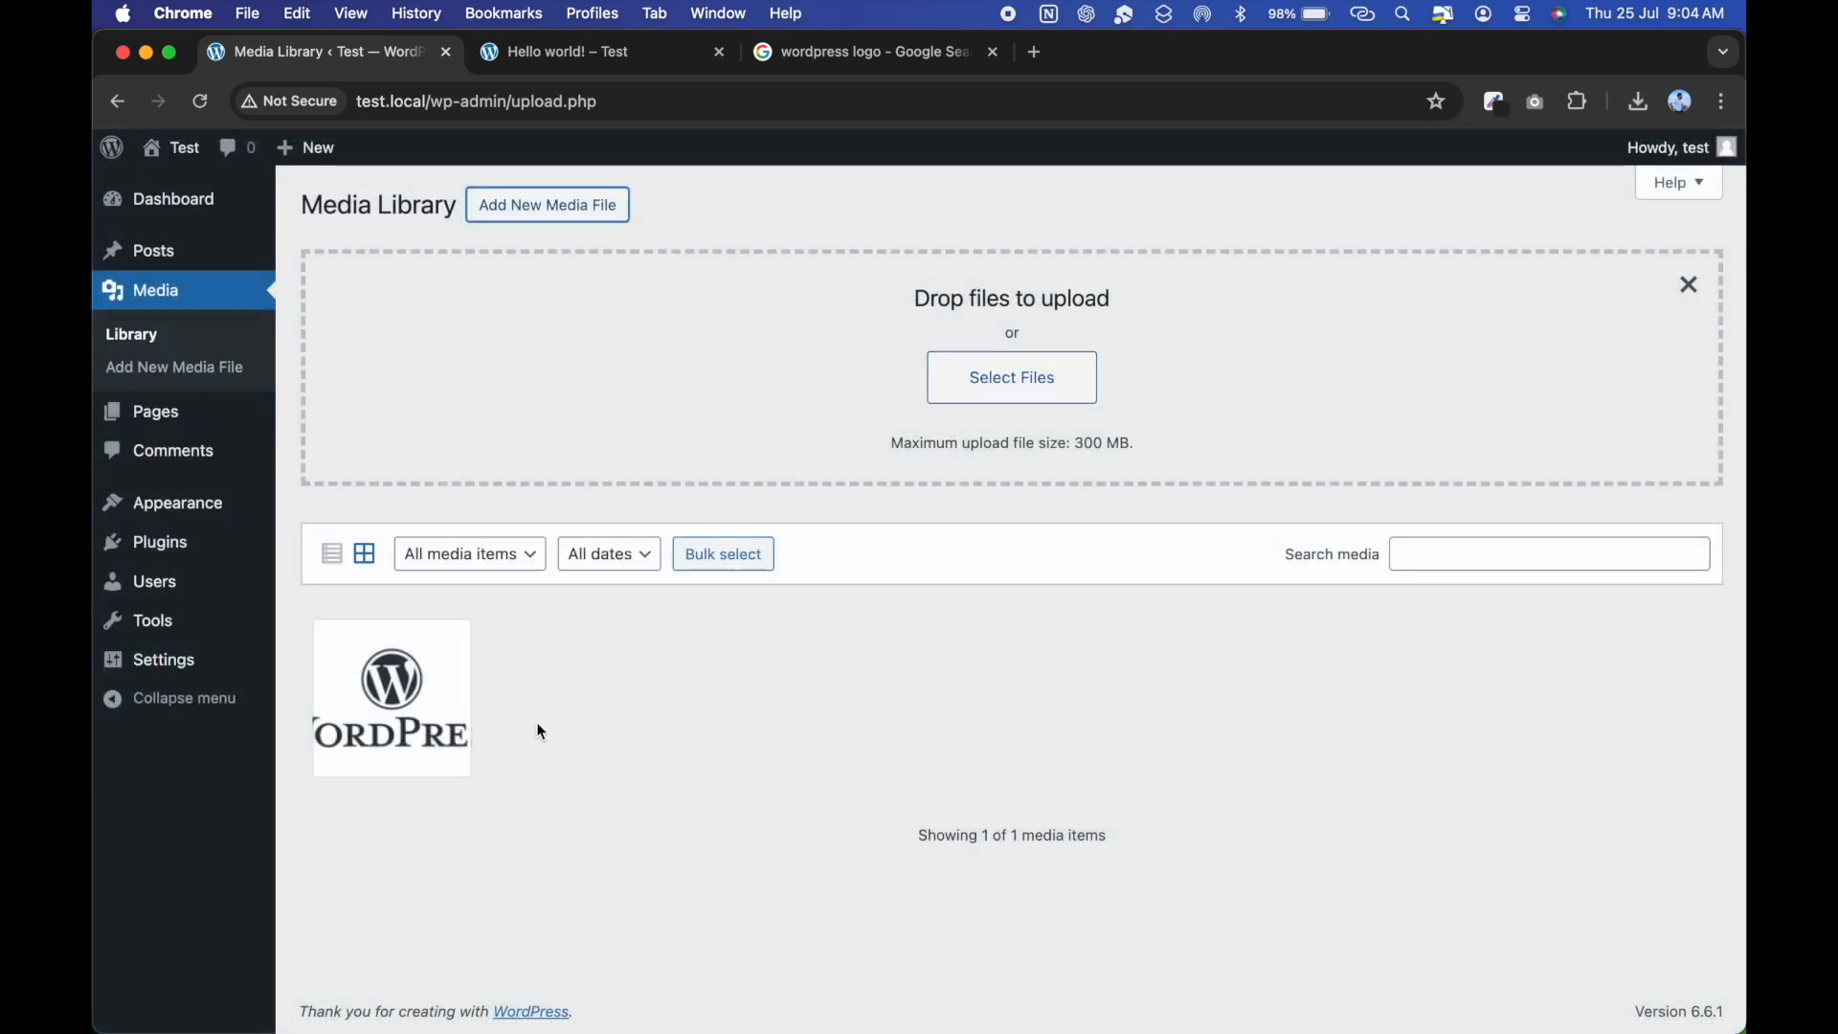
pyautogui.click(431, 756)
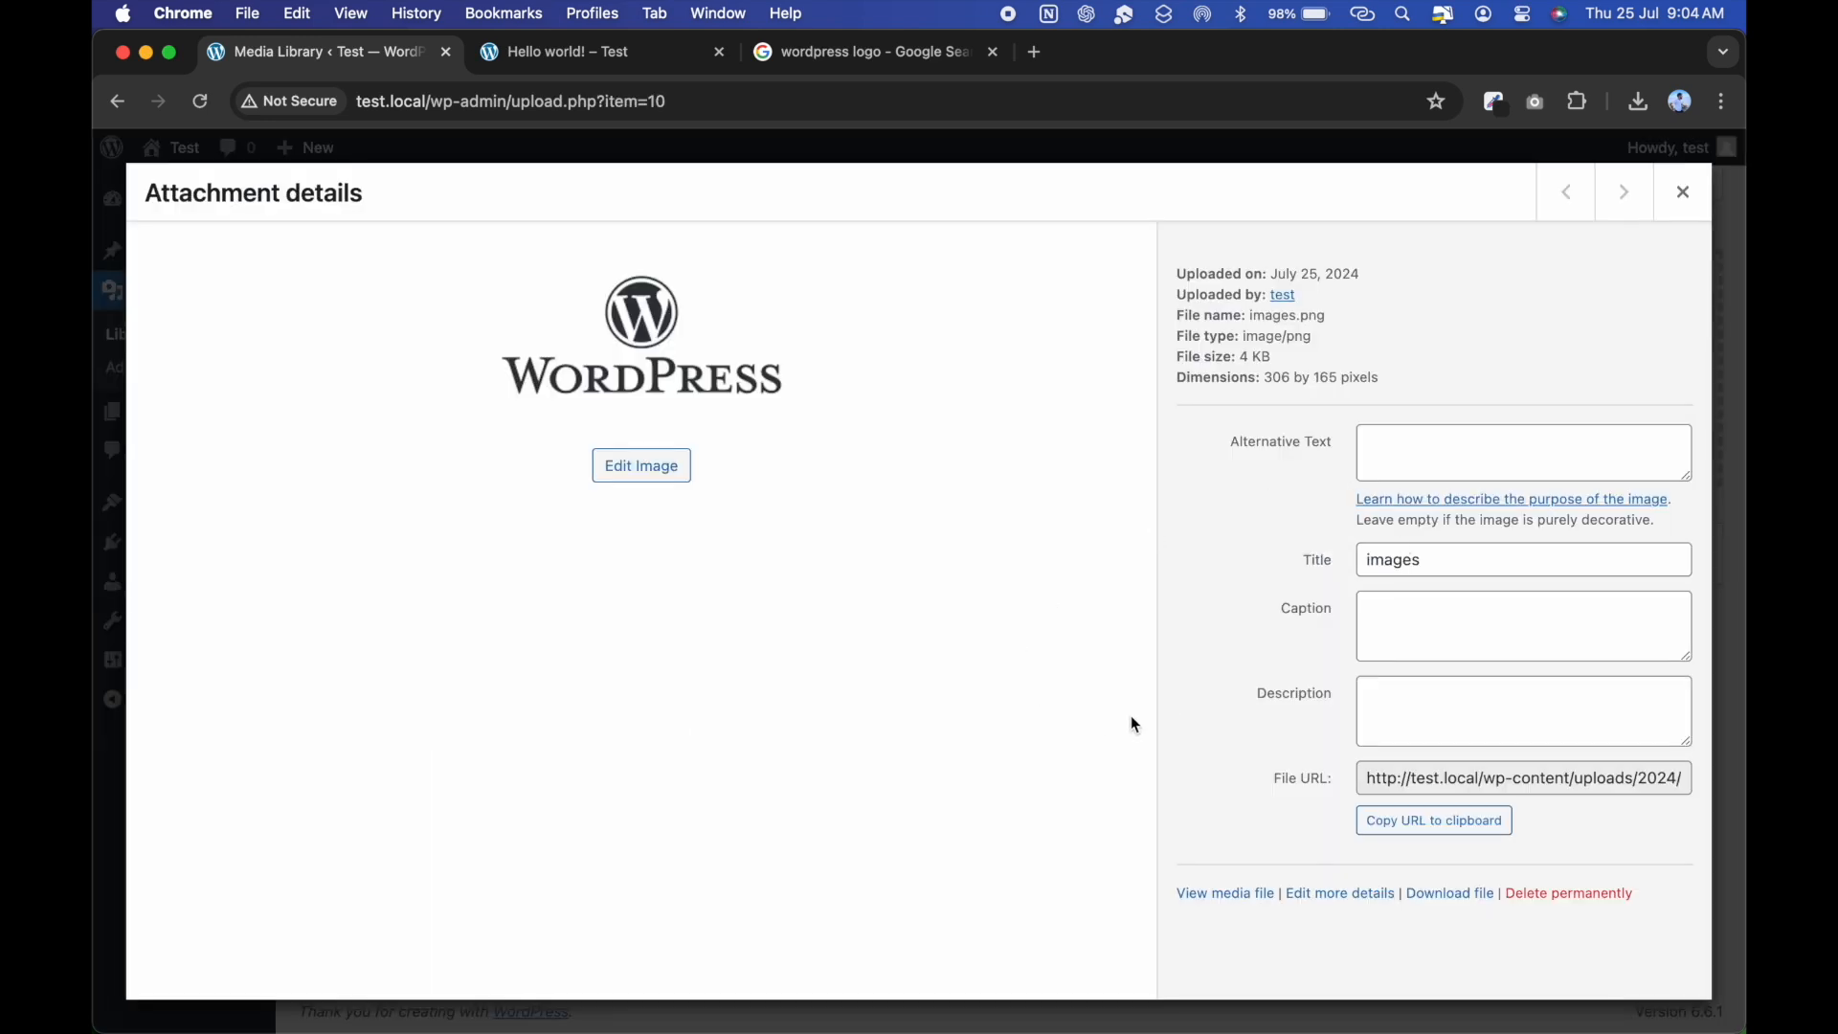
# Reopen the images.png attachment details and look over its alt text, title, caption and description fields.
pyautogui.click(1683, 191)
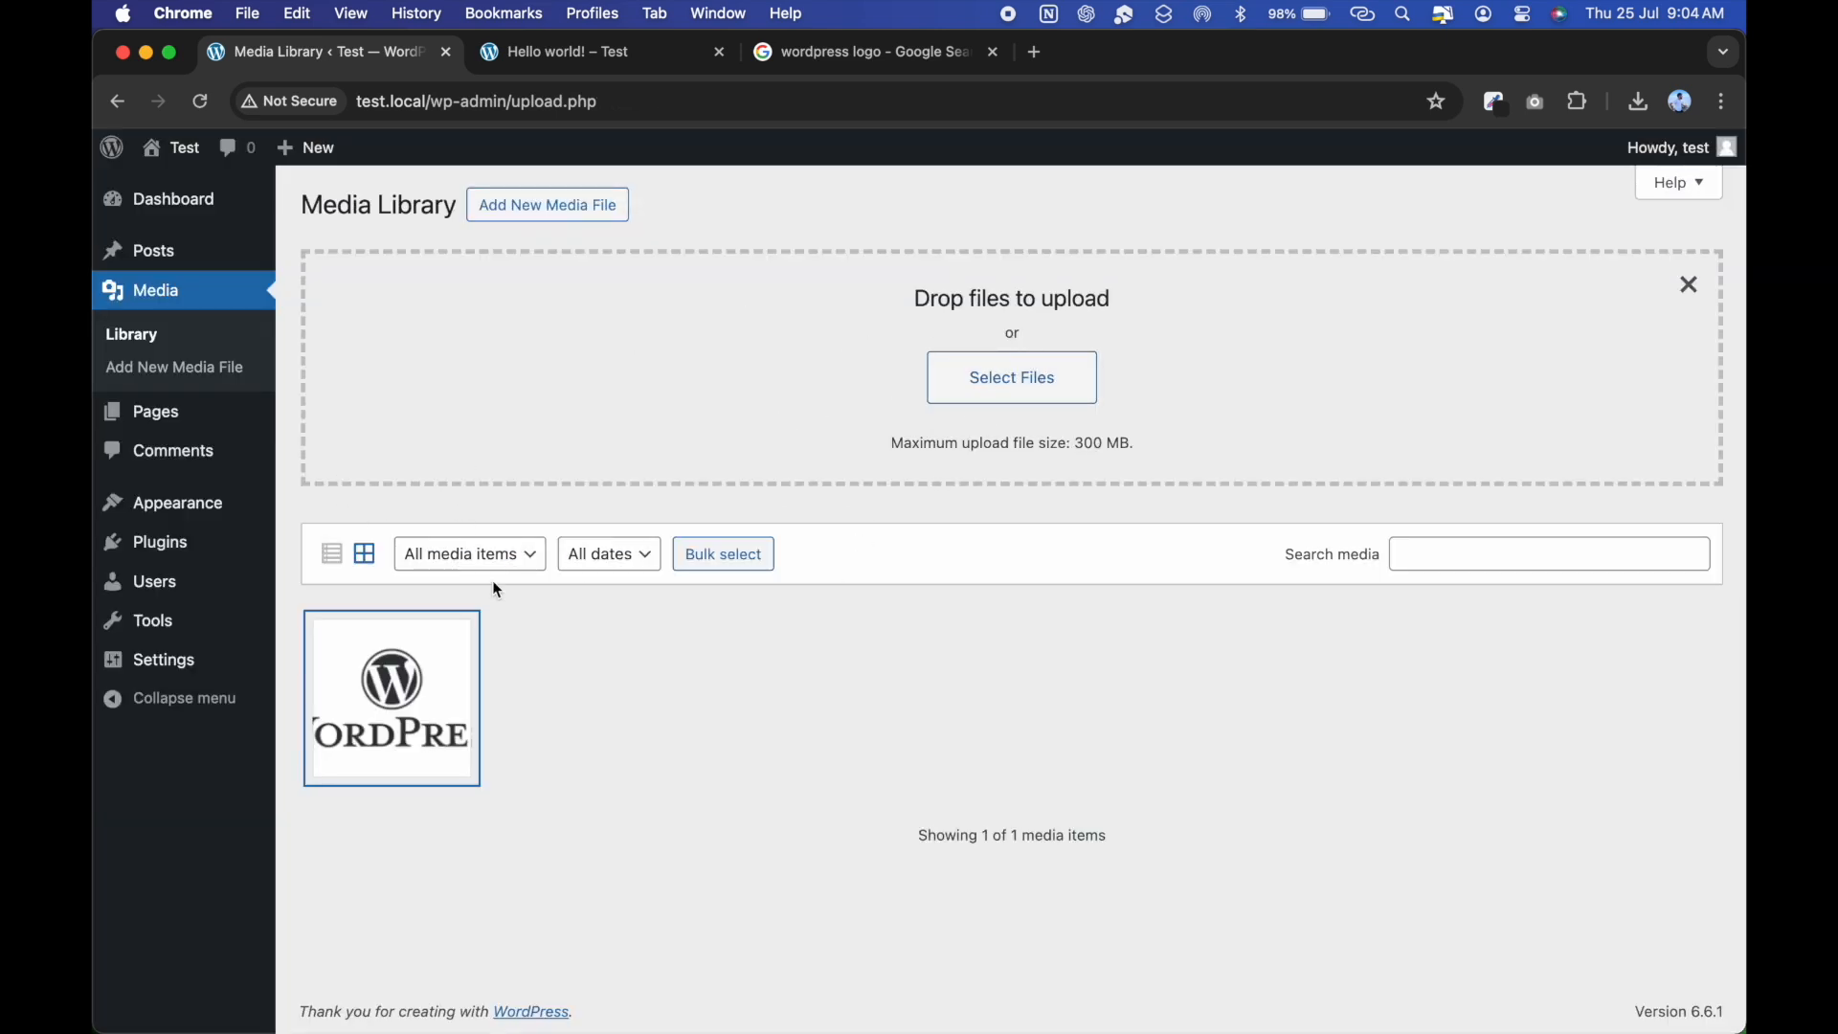
pyautogui.click(432, 697)
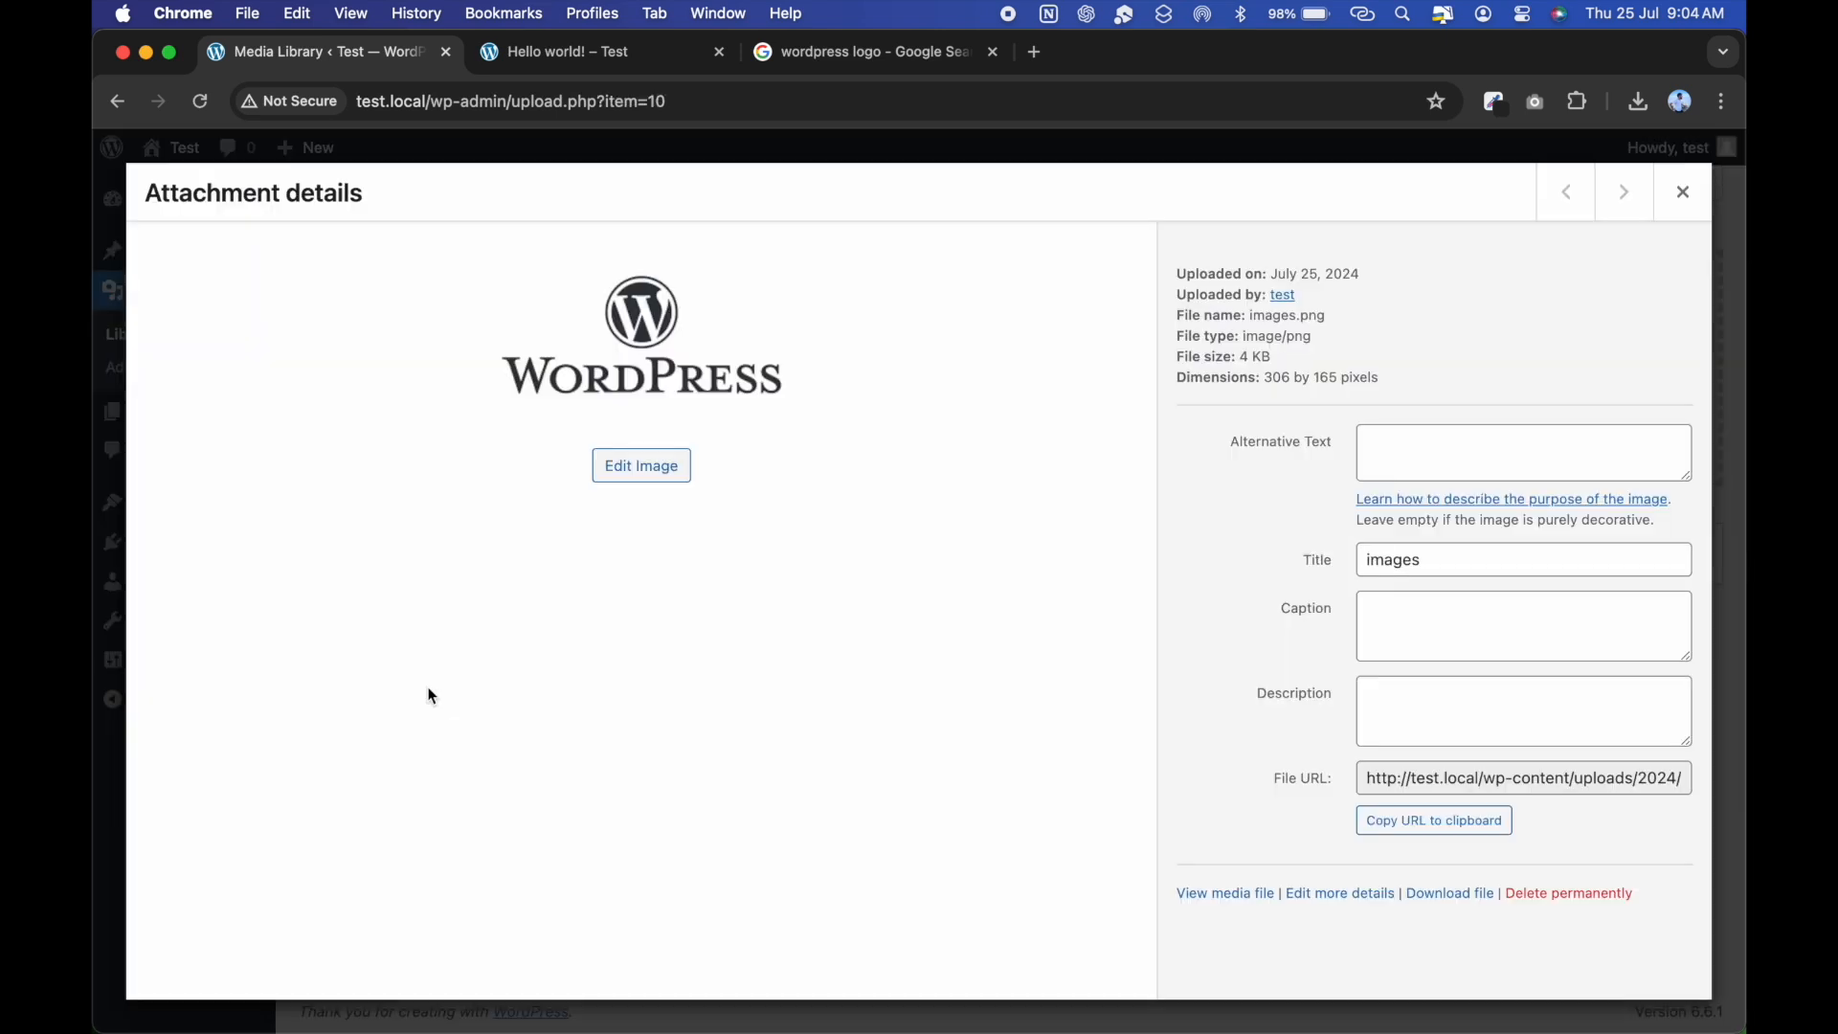
pyautogui.click(1440, 460)
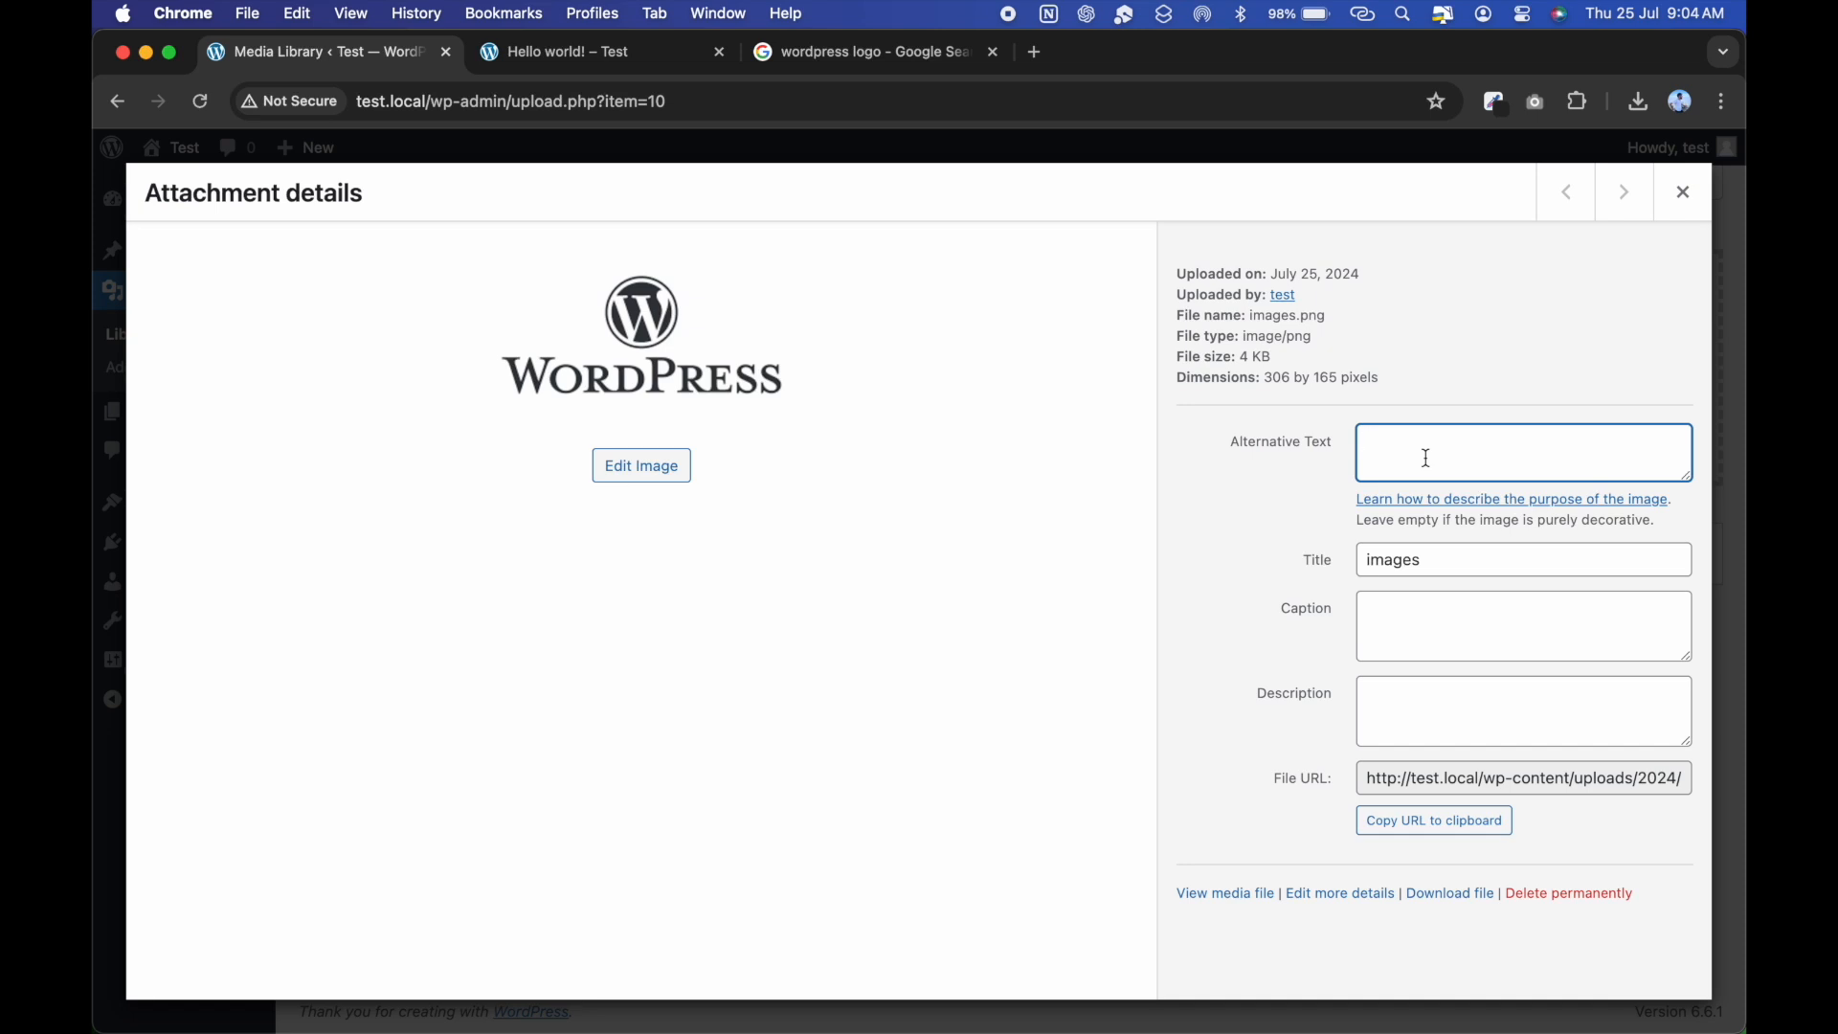
pyautogui.doubleClick(1397, 560)
pyautogui.click(1402, 632)
pyautogui.click(1418, 708)
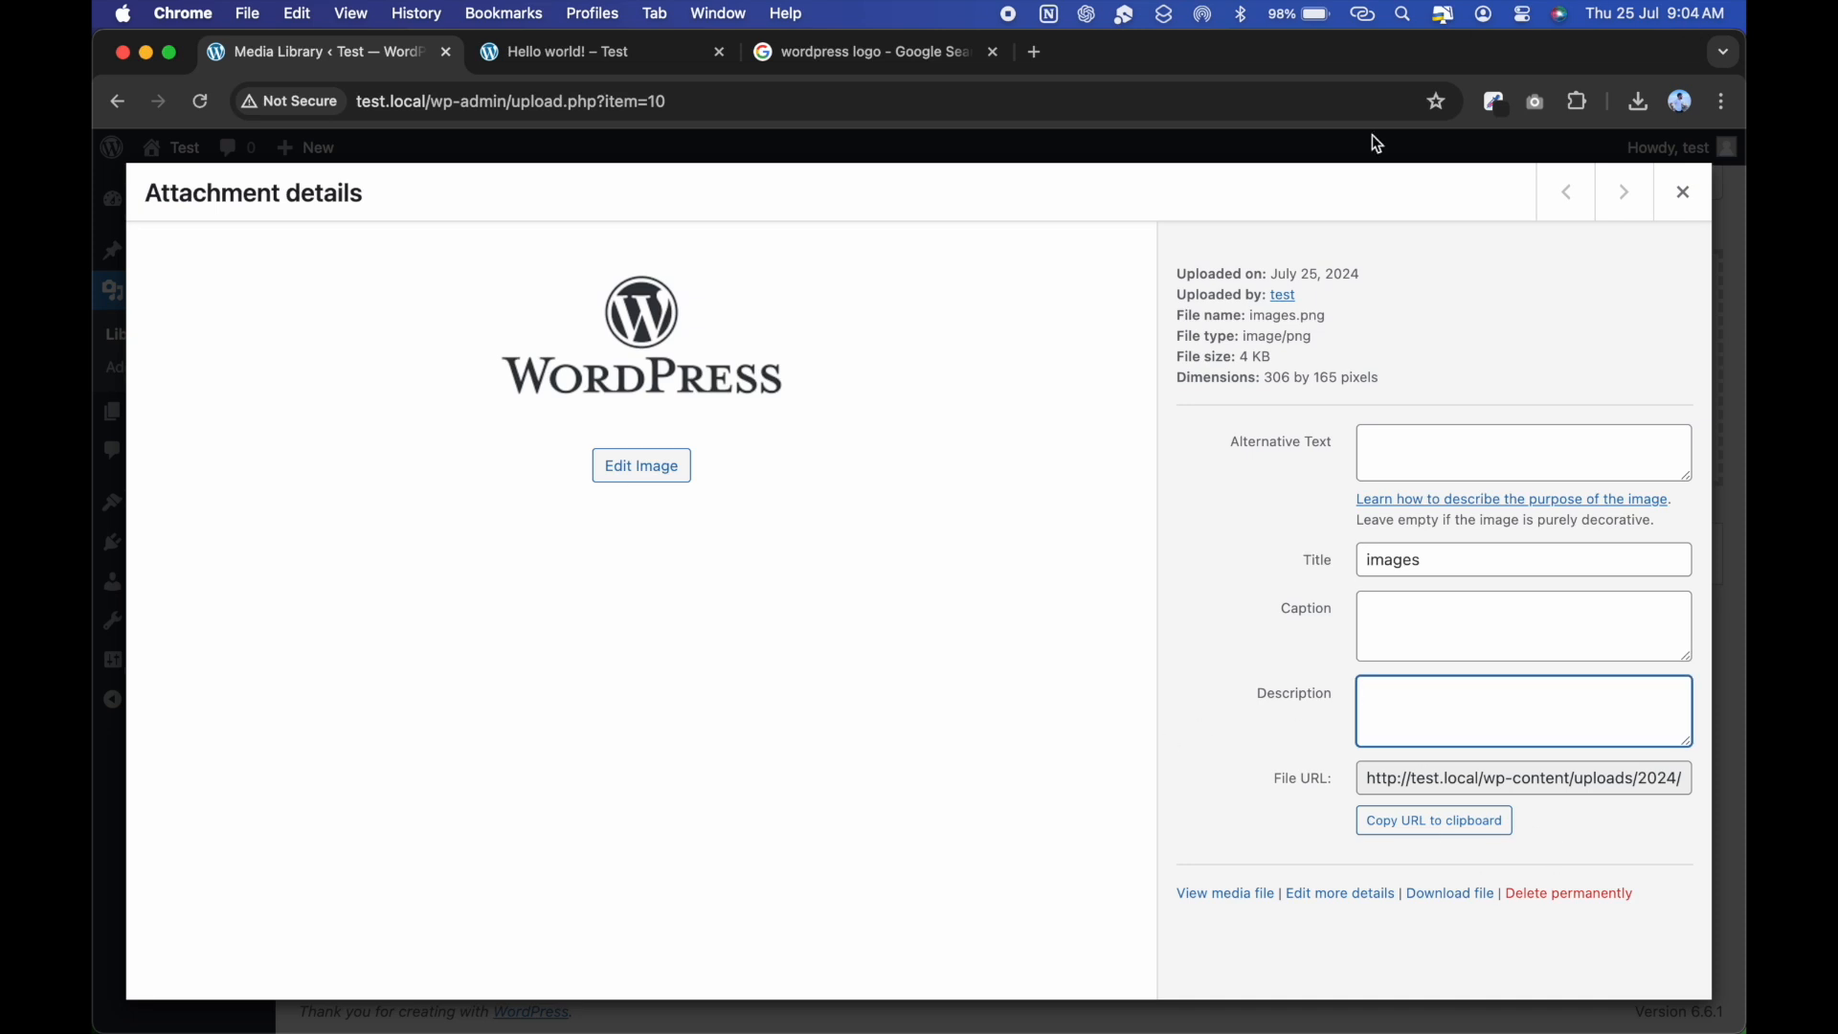
# Enter 'Wordpress Logo' as the logo's alternative text and close the details.
pyautogui.click(1426, 470)
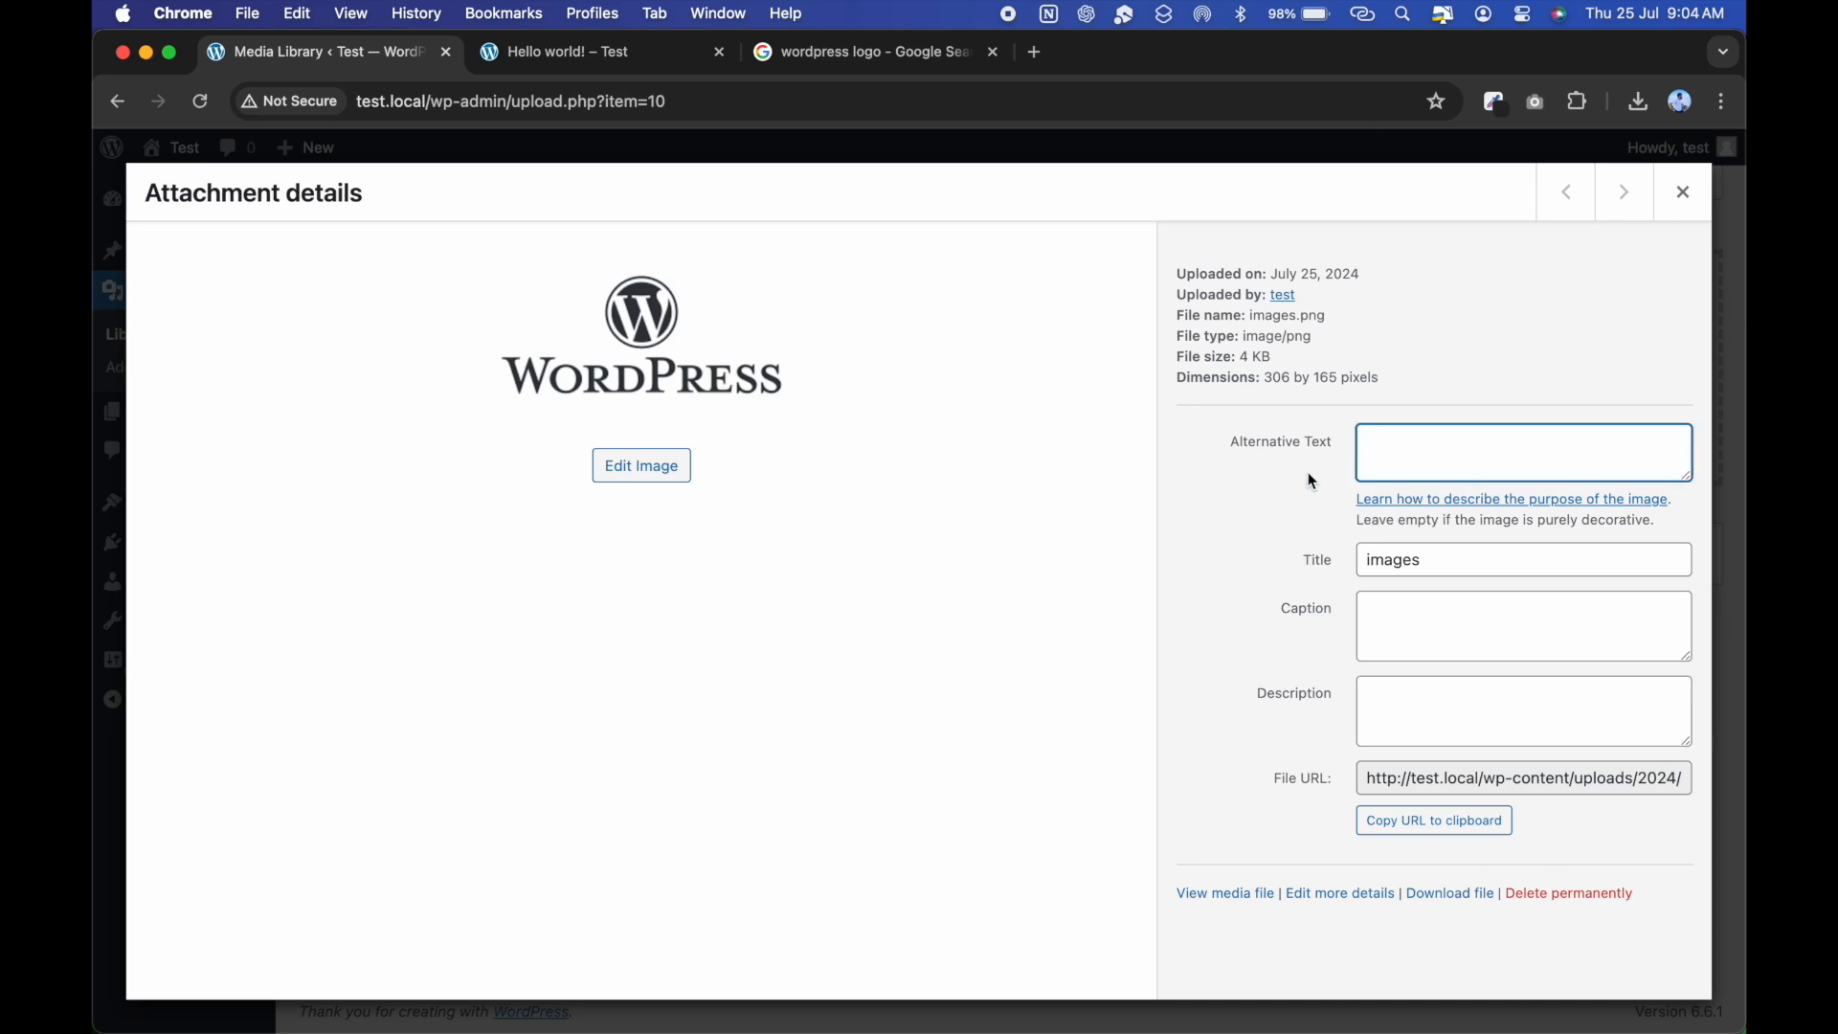
pyautogui.doubleClick(1411, 562)
pyautogui.press('super+c')
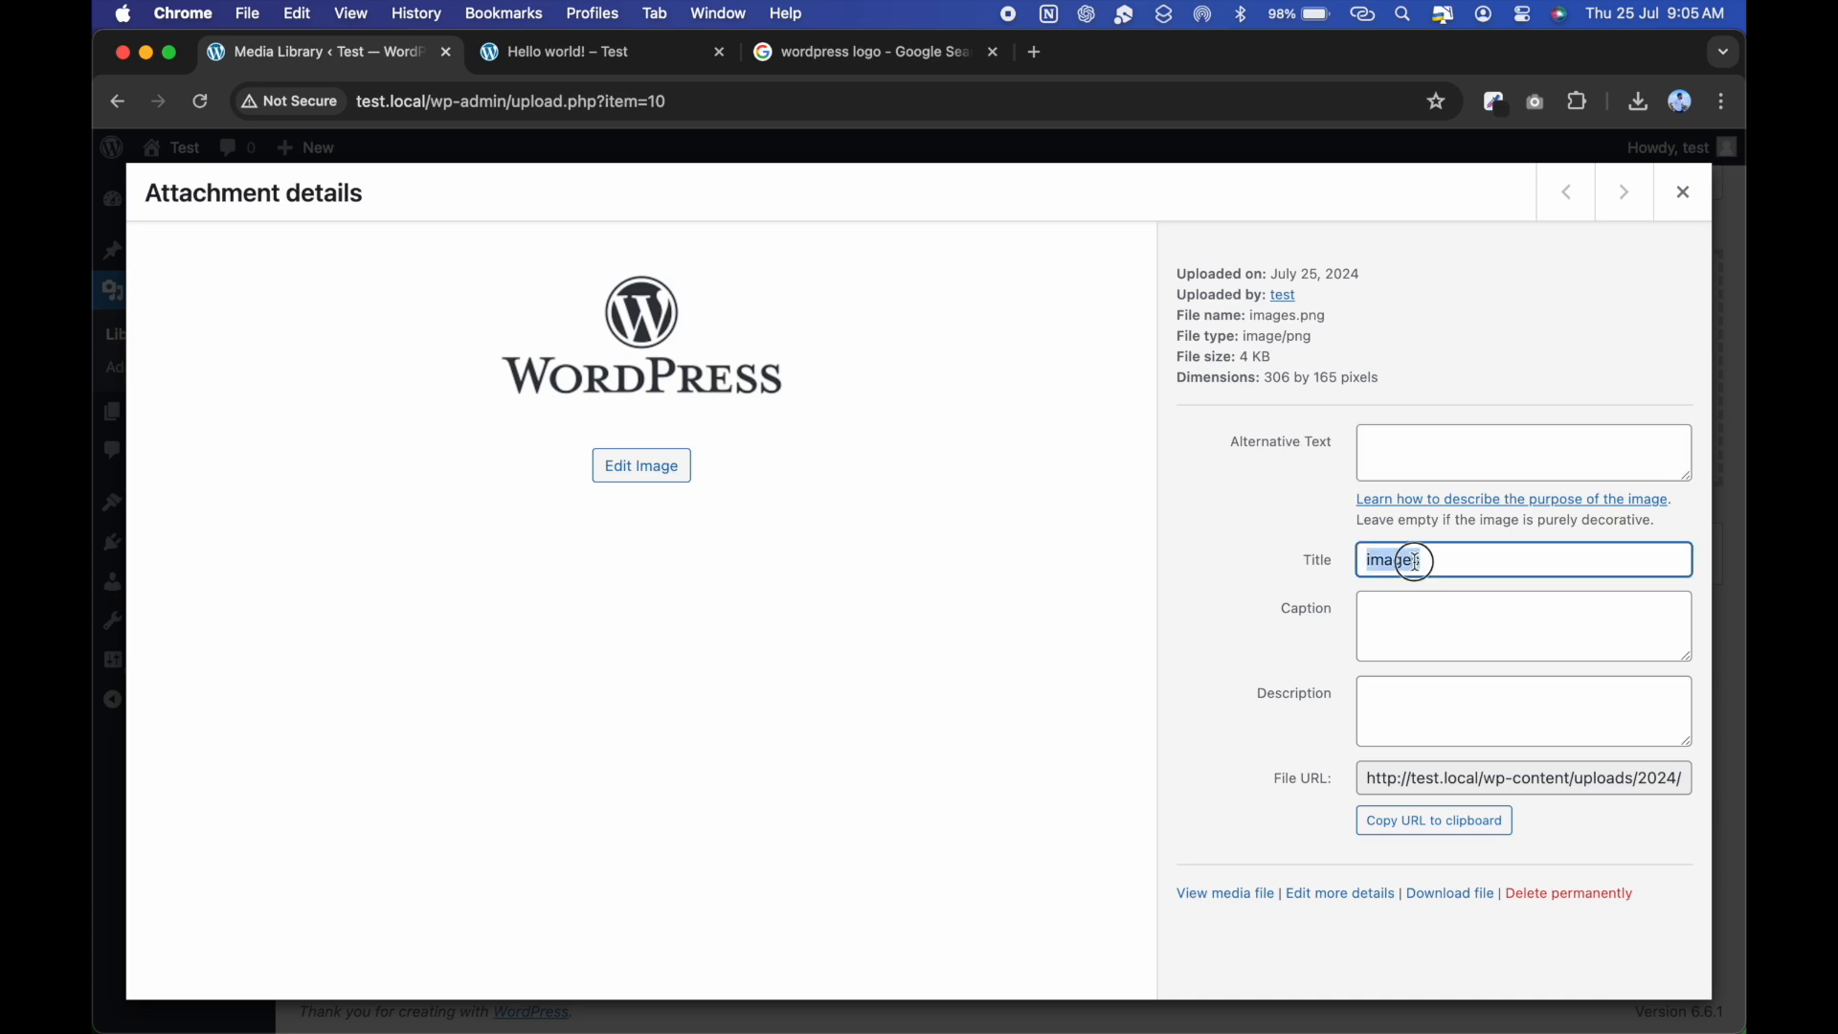
pyautogui.click(1417, 470)
pyautogui.press('super+v')
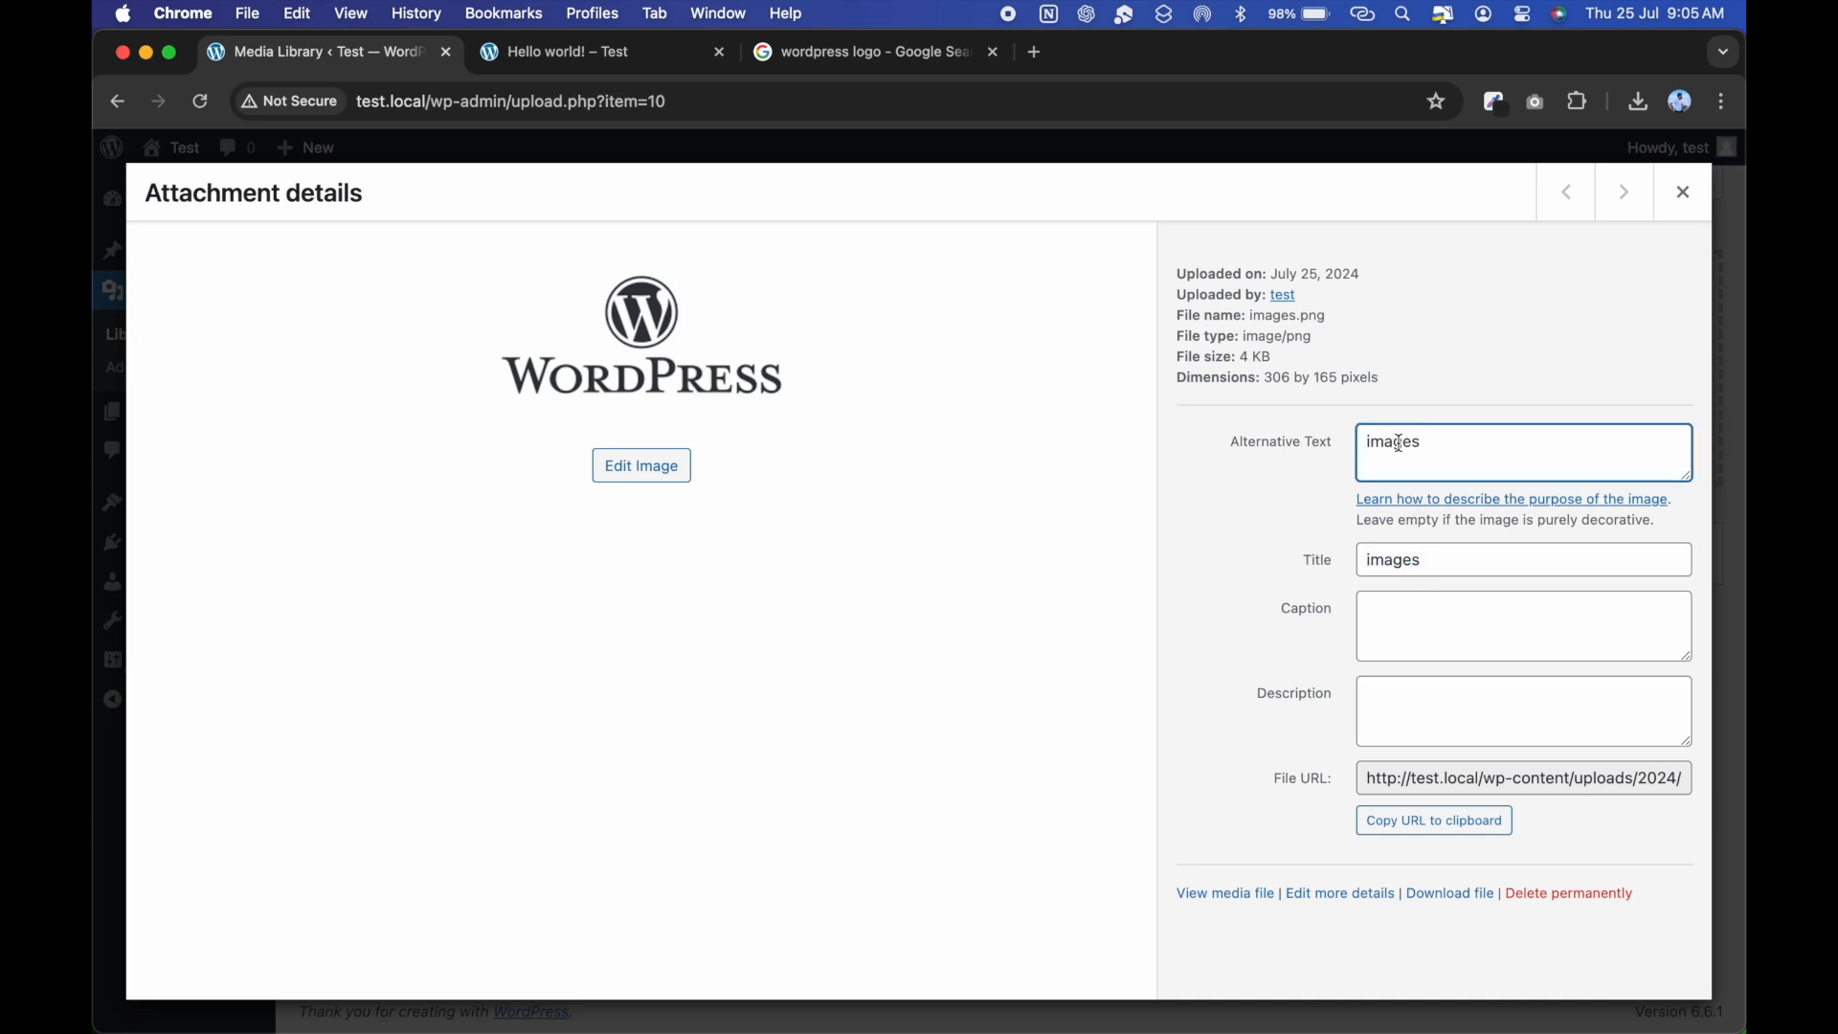
pyautogui.doubleClick(1405, 444)
pyautogui.write('Wordpress Logo')
pyautogui.click(1687, 193)
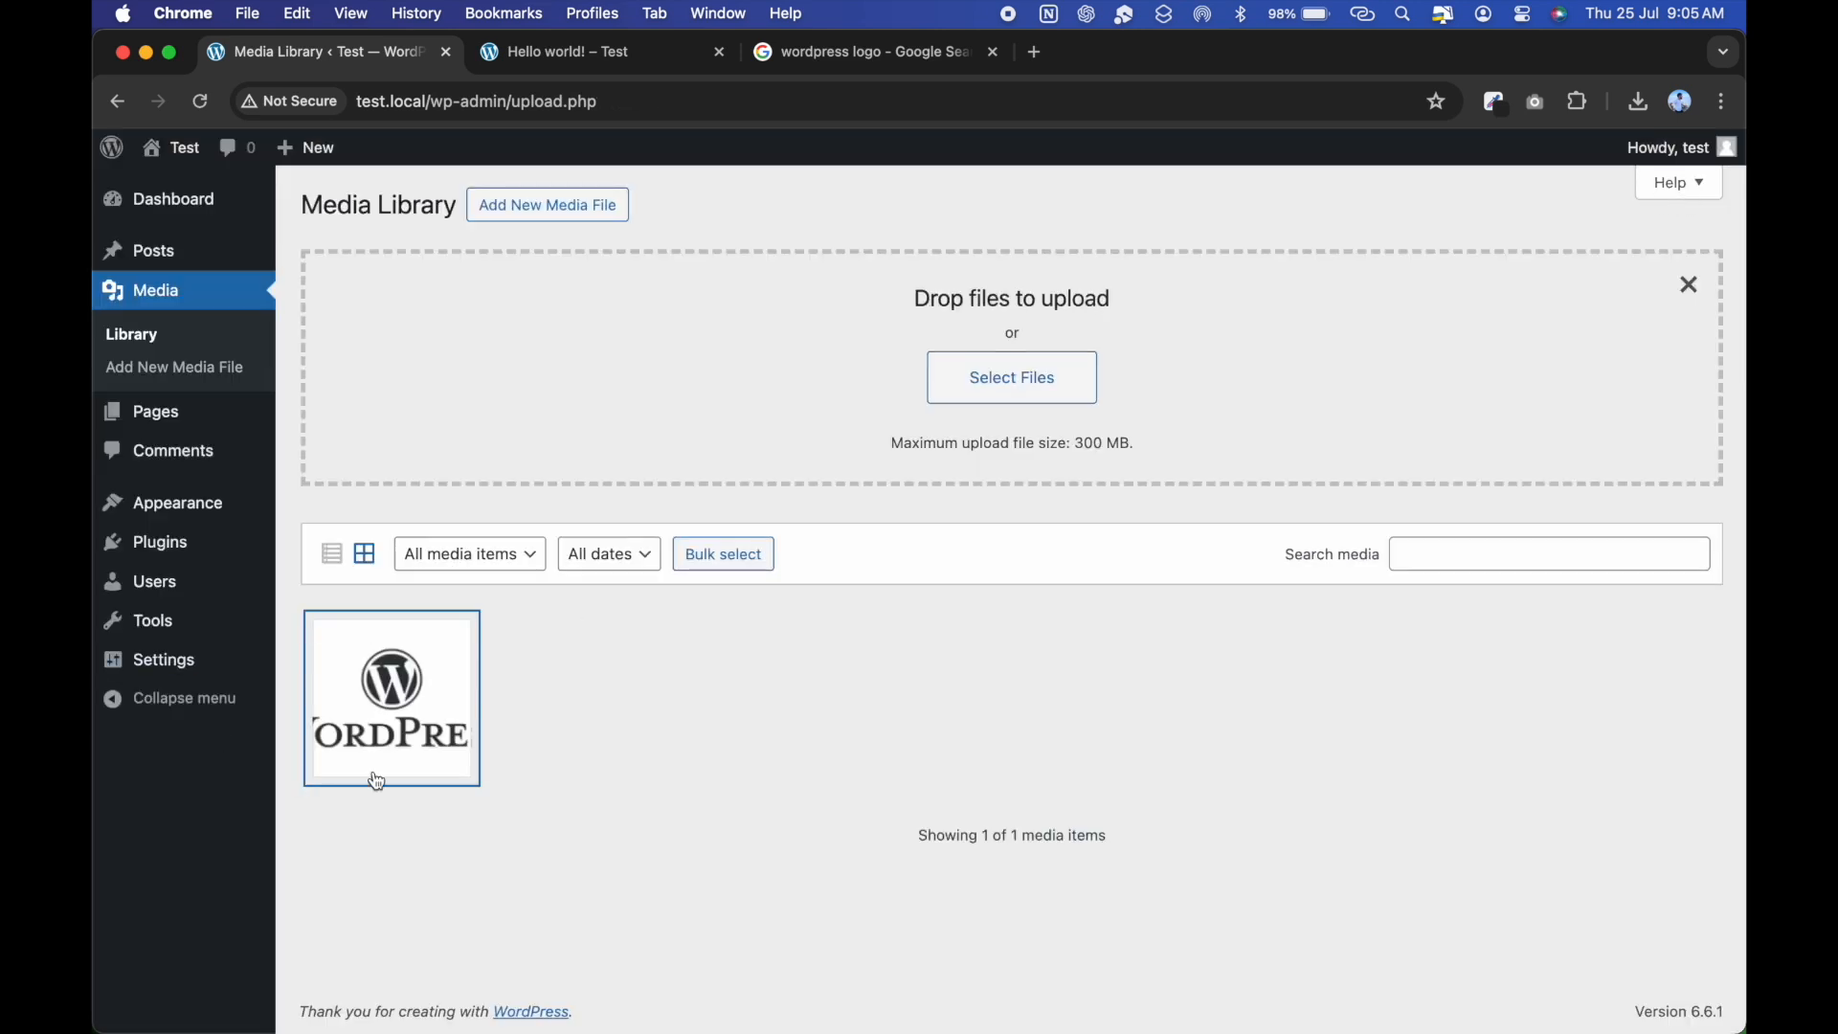
# Insert the uploaded WordPress logo as an Image block below 'Any Content' in 'Post Title'.
pyautogui.click(218, 250)
pyautogui.click(390, 399)
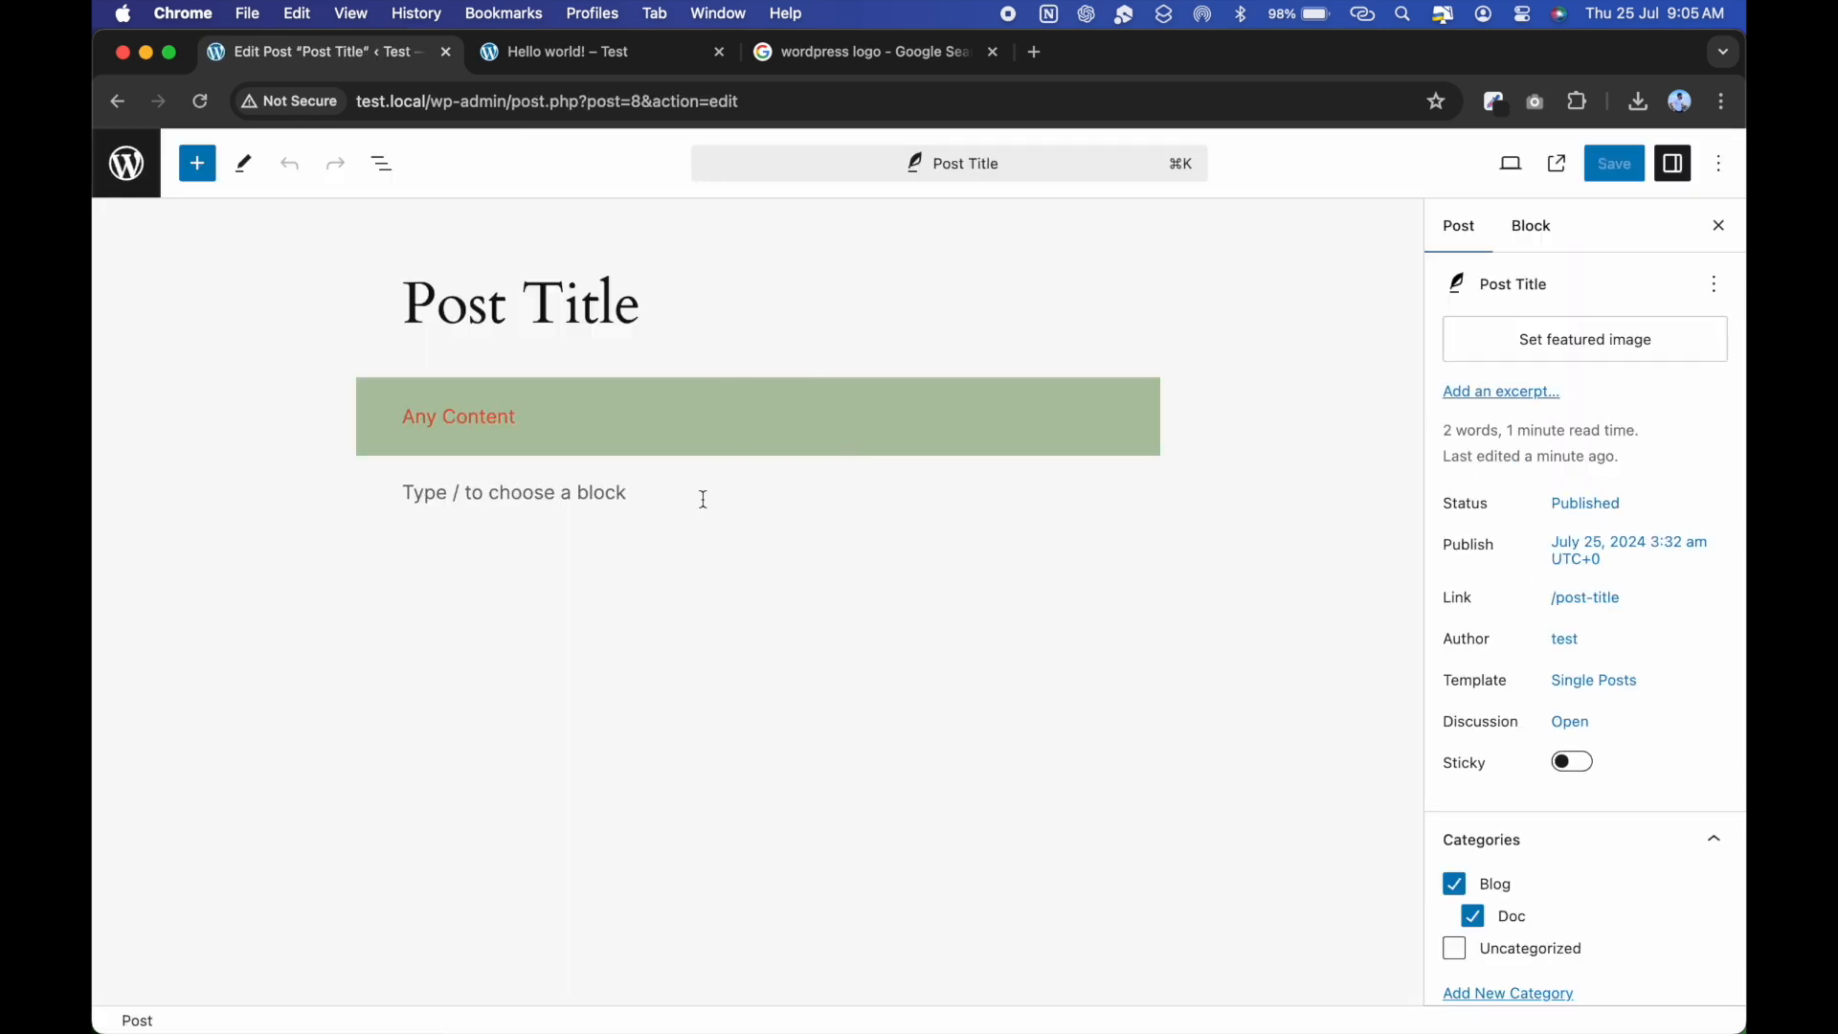
pyautogui.click(703, 502)
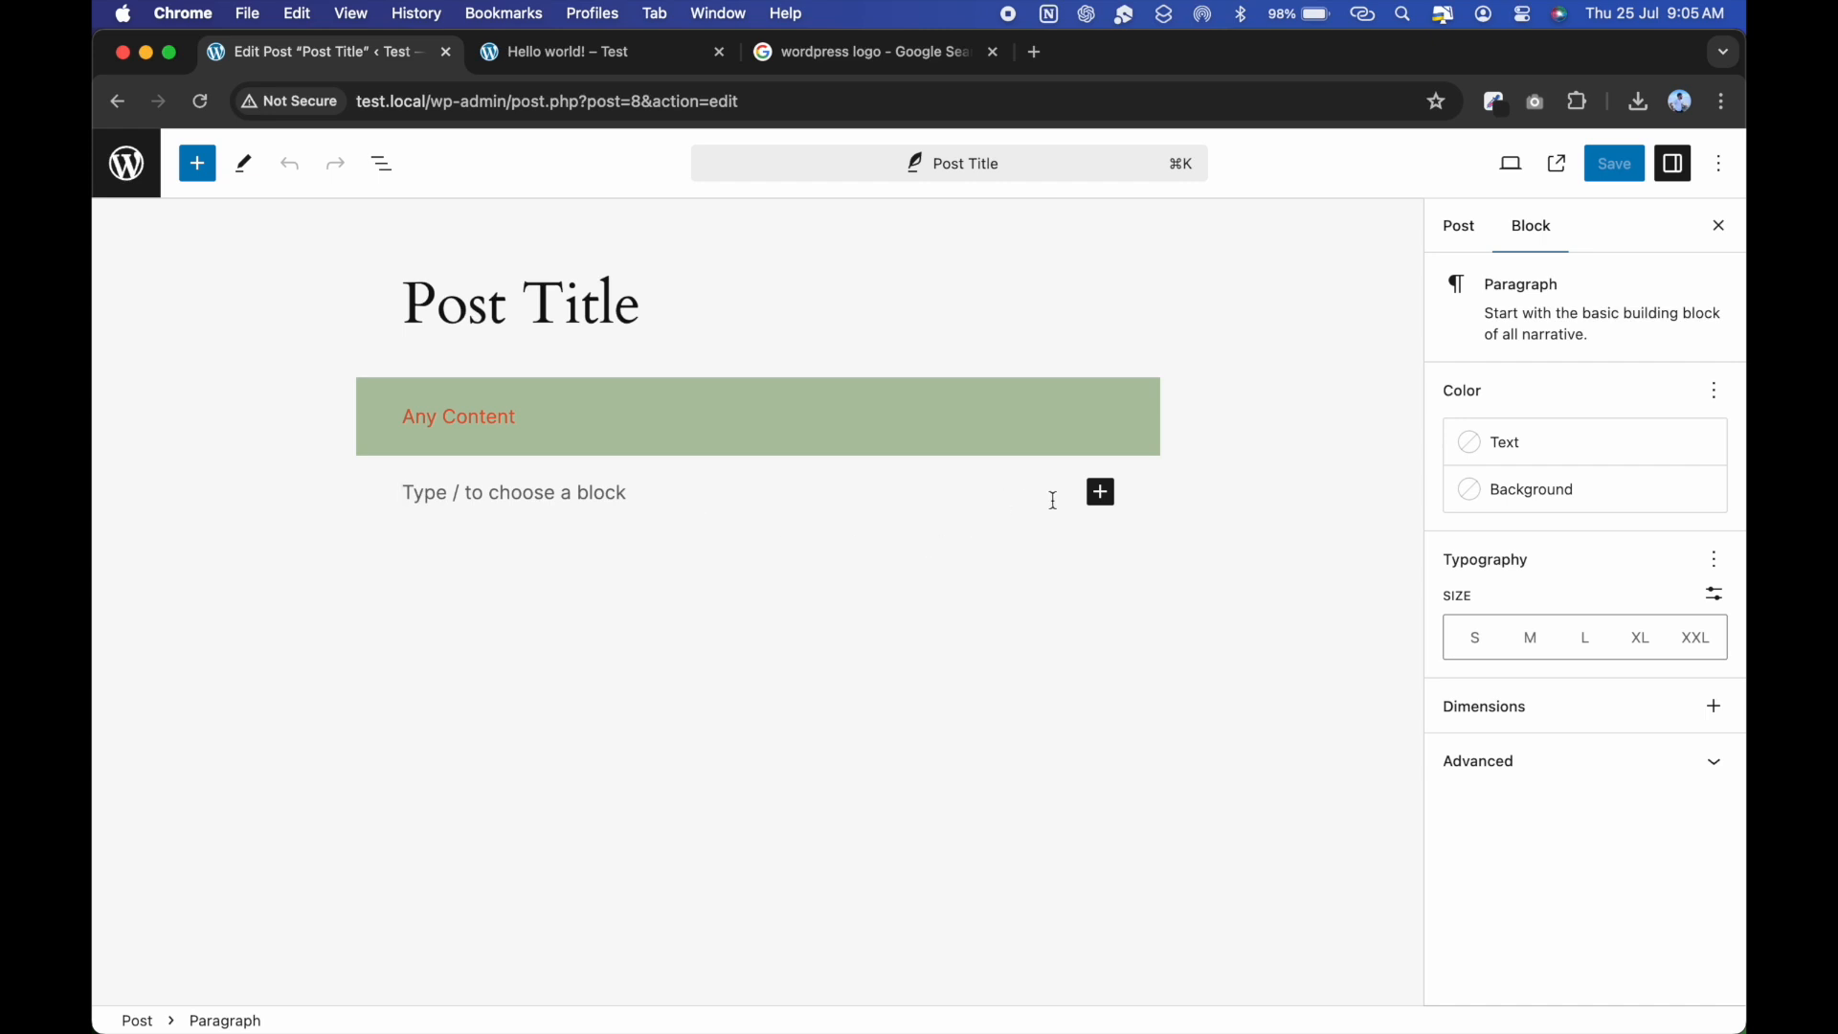
pyautogui.click(1101, 492)
pyautogui.write('im')
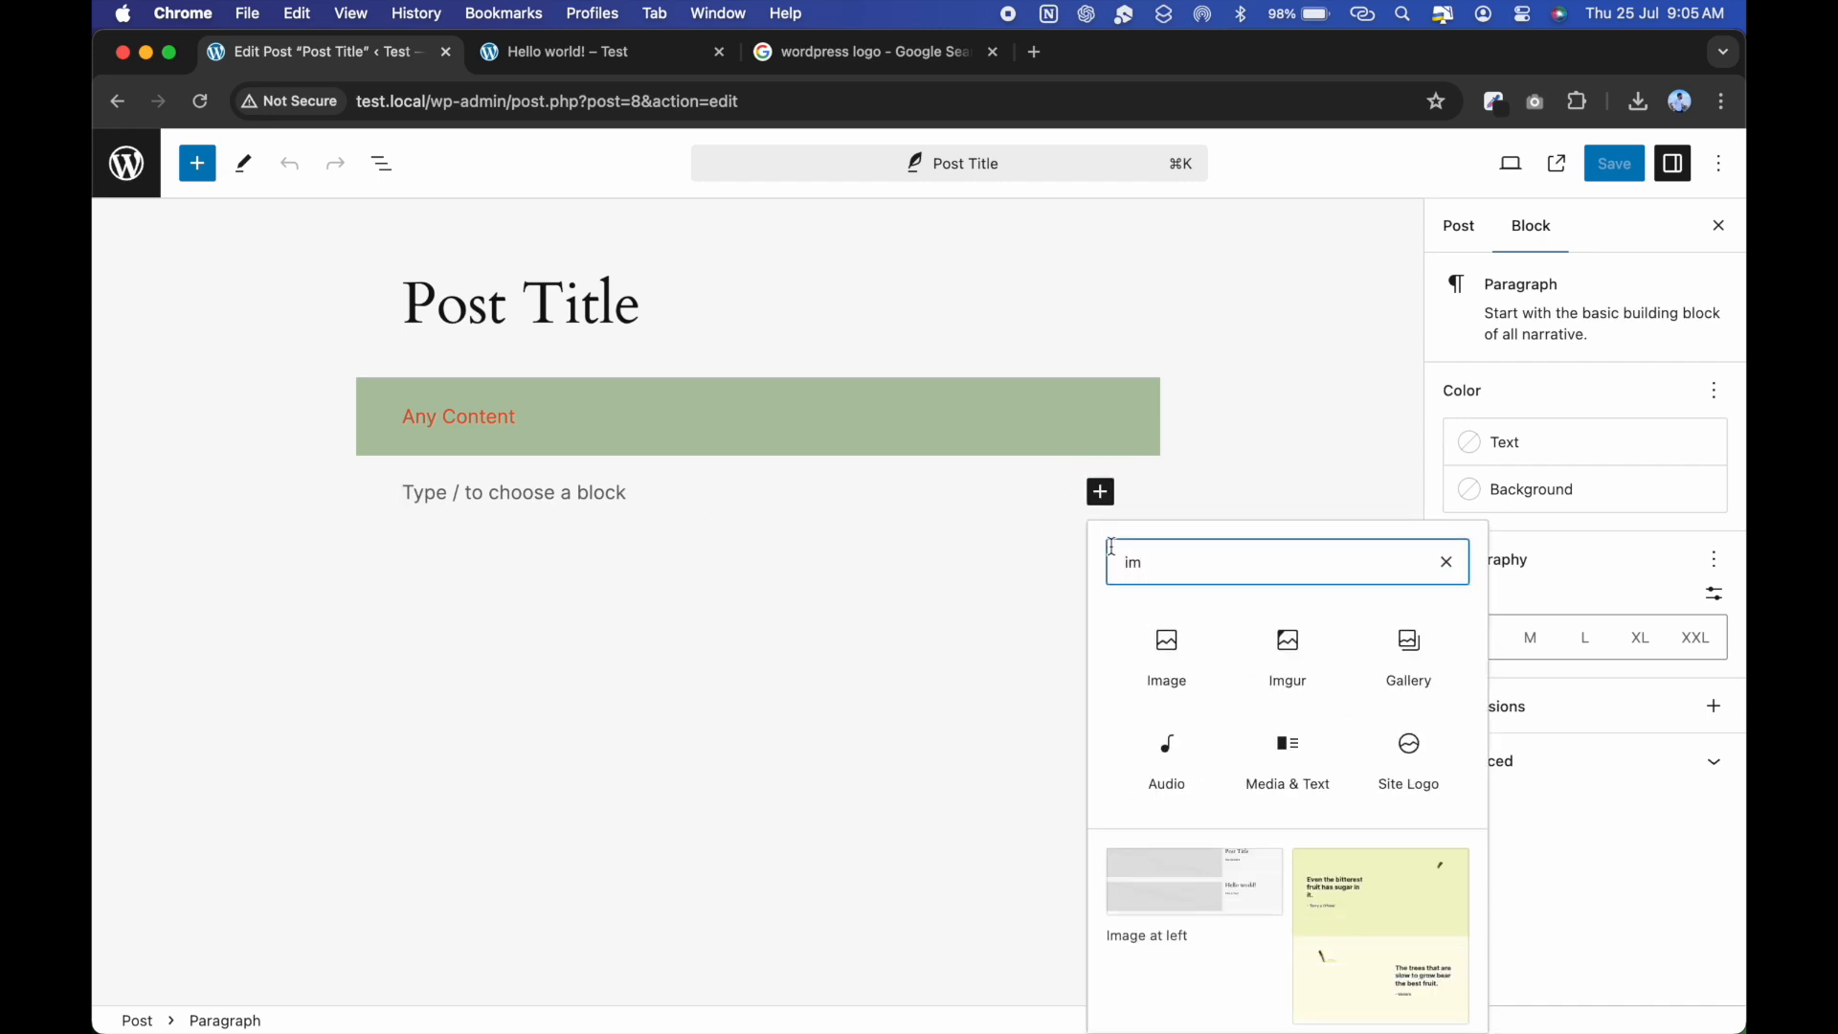
pyautogui.click(1166, 646)
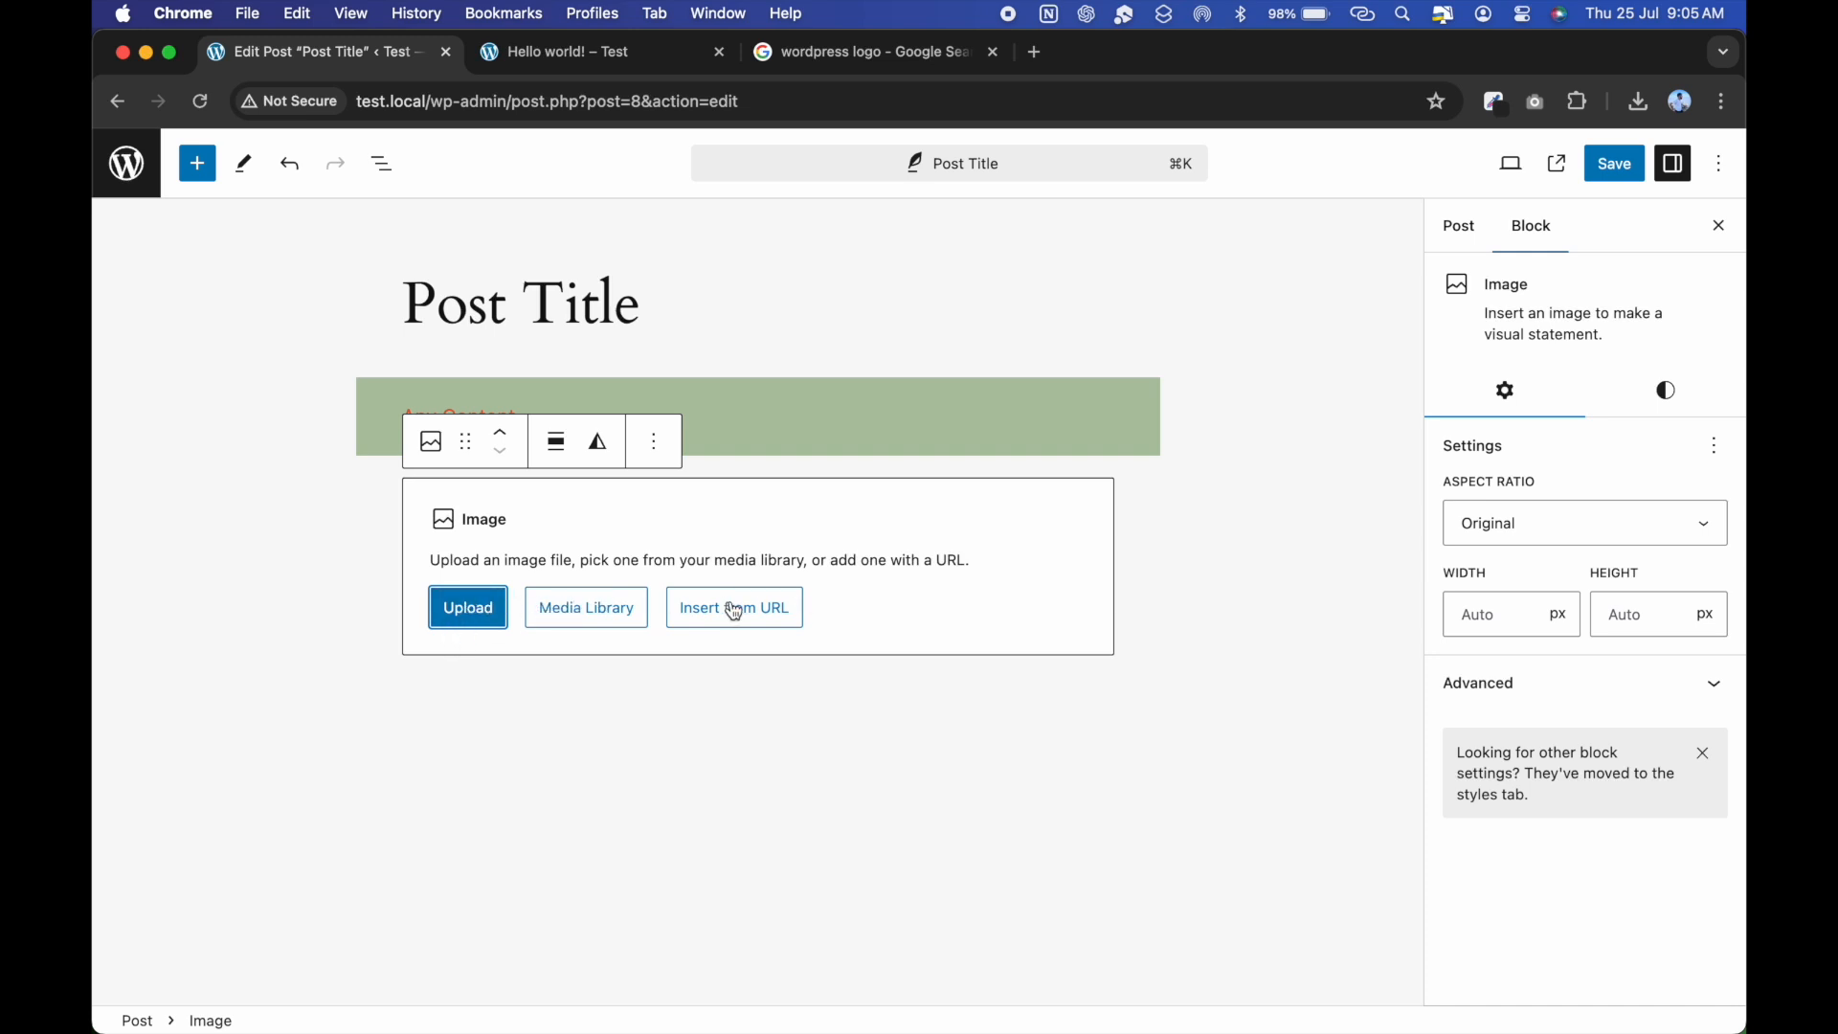
pyautogui.click(591, 610)
pyautogui.click(244, 431)
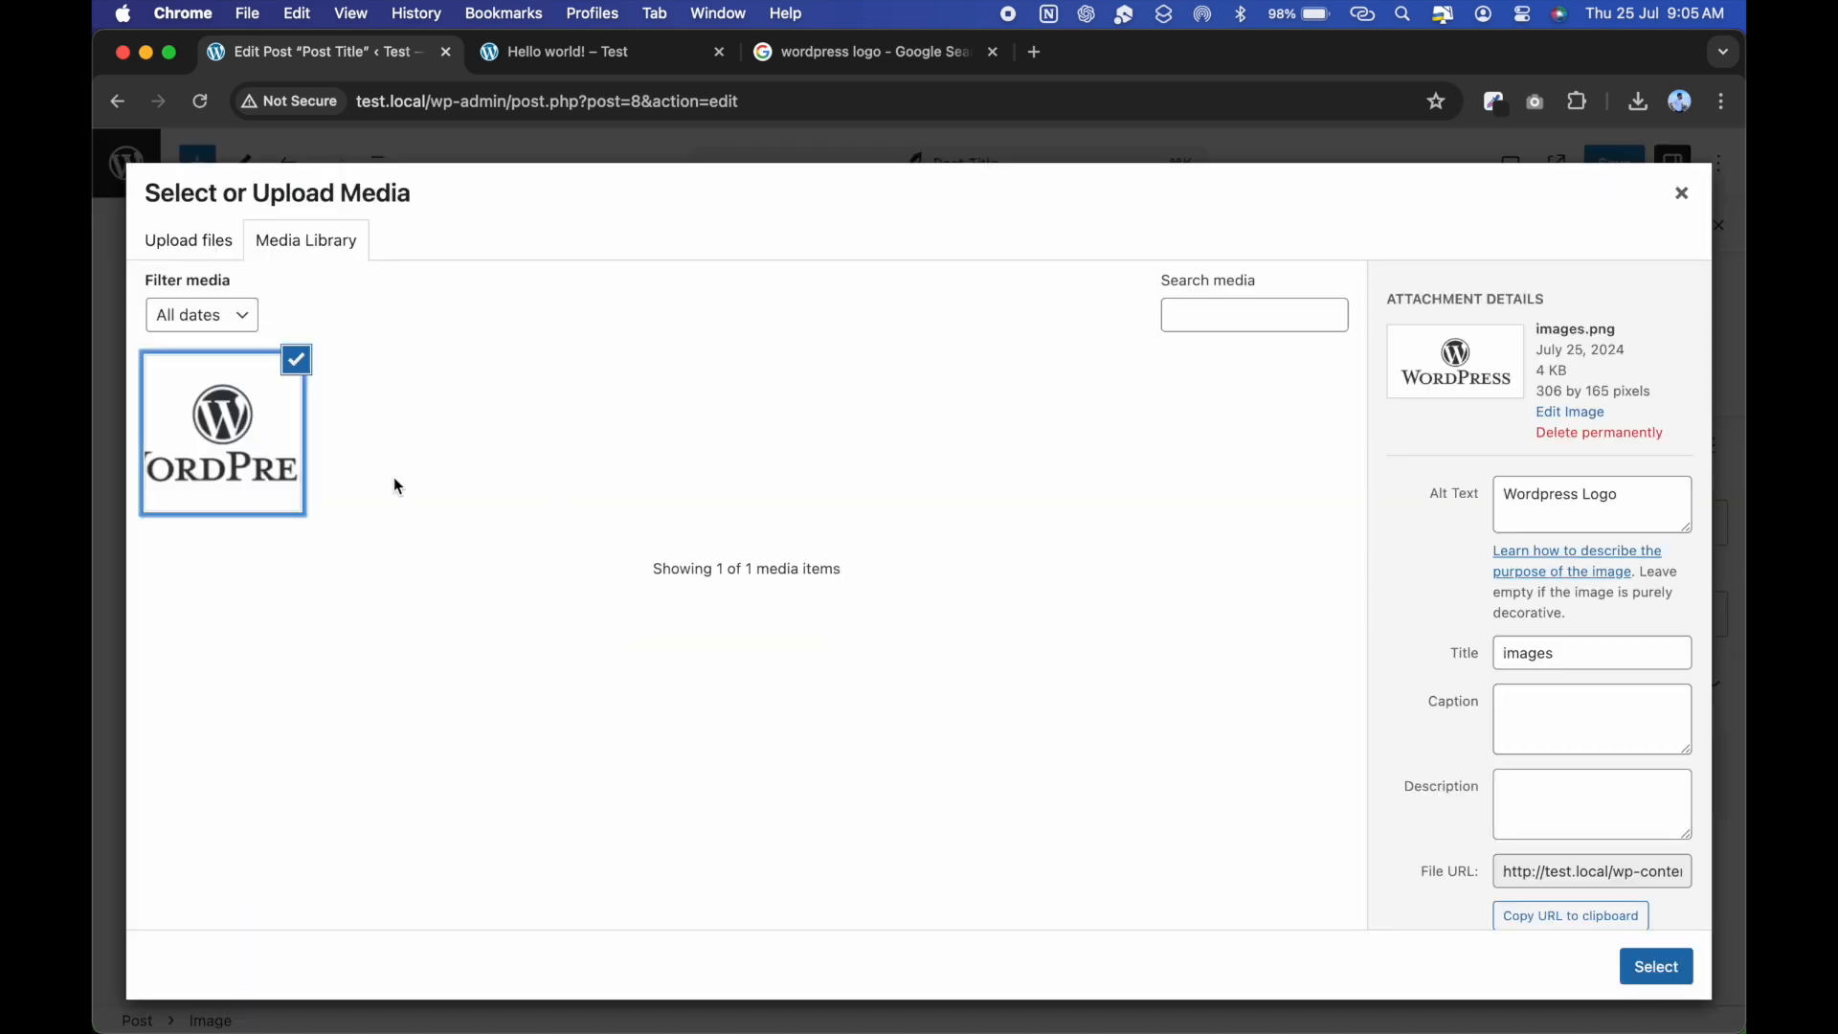
pyautogui.click(1656, 967)
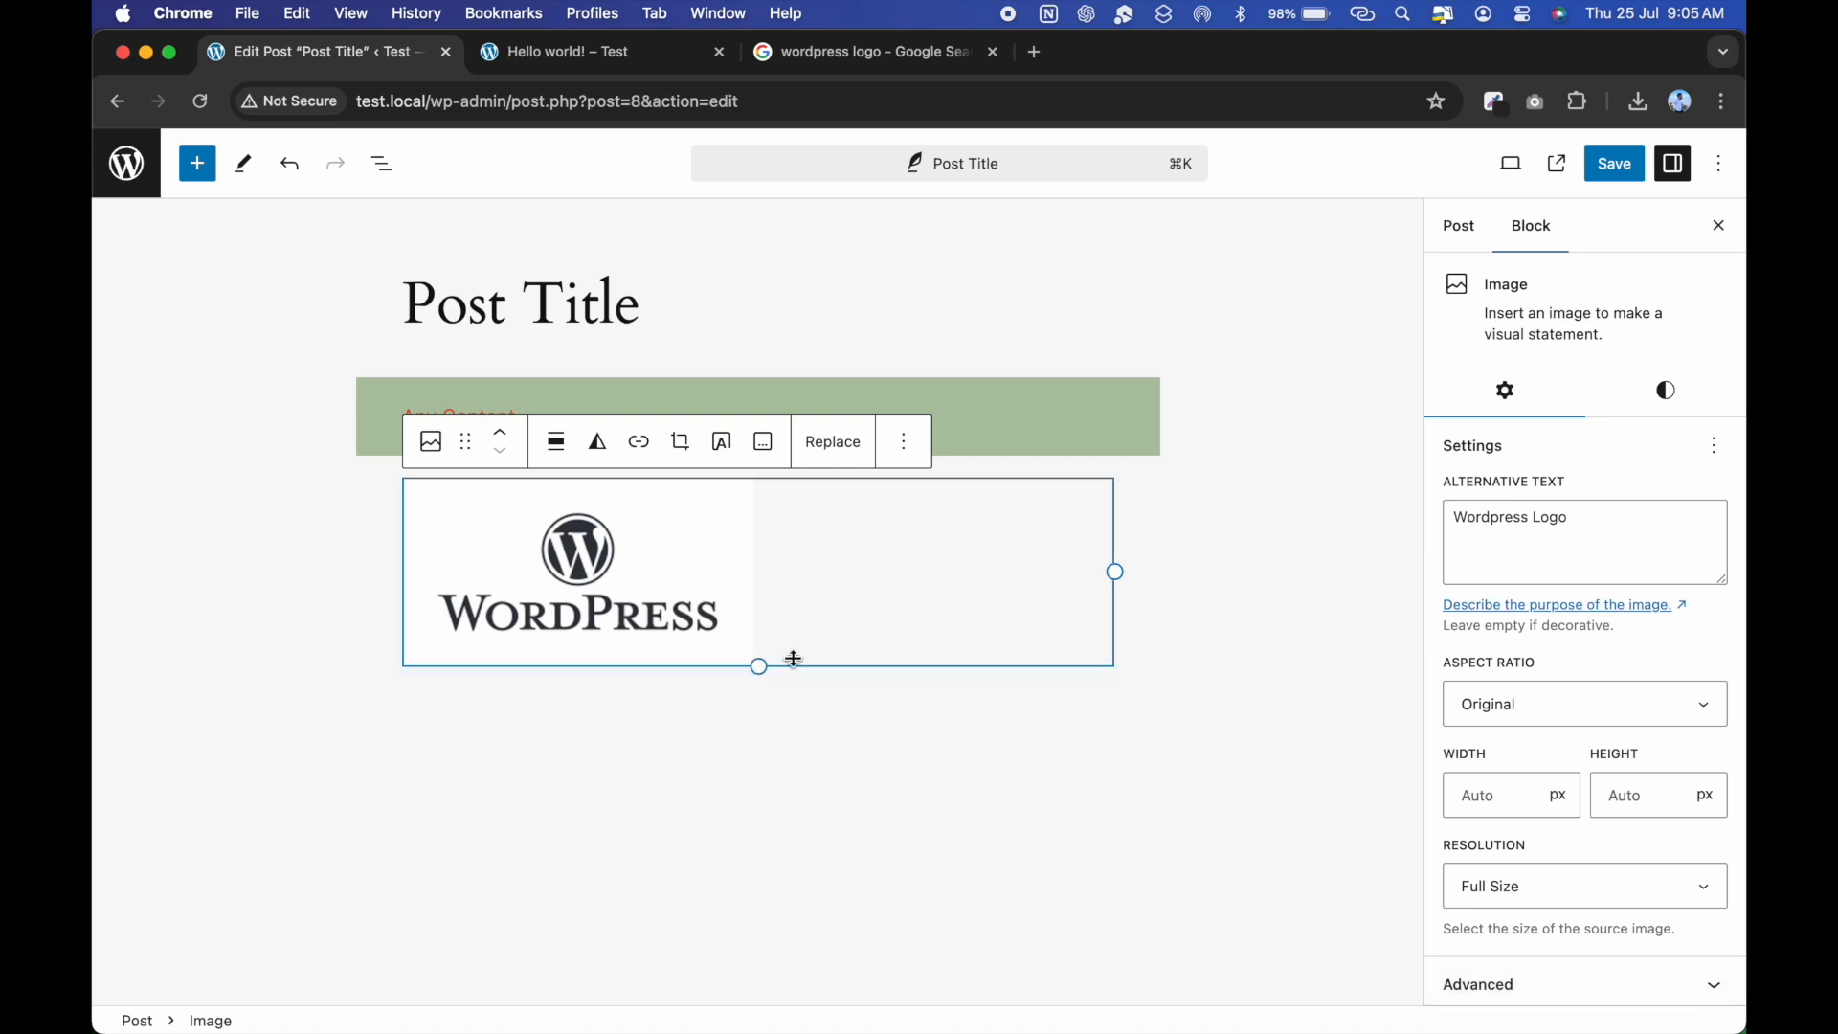
# Set the logo image's alignment to Wide width after trying Full width.
pyautogui.click(681, 443)
pyautogui.click(680, 444)
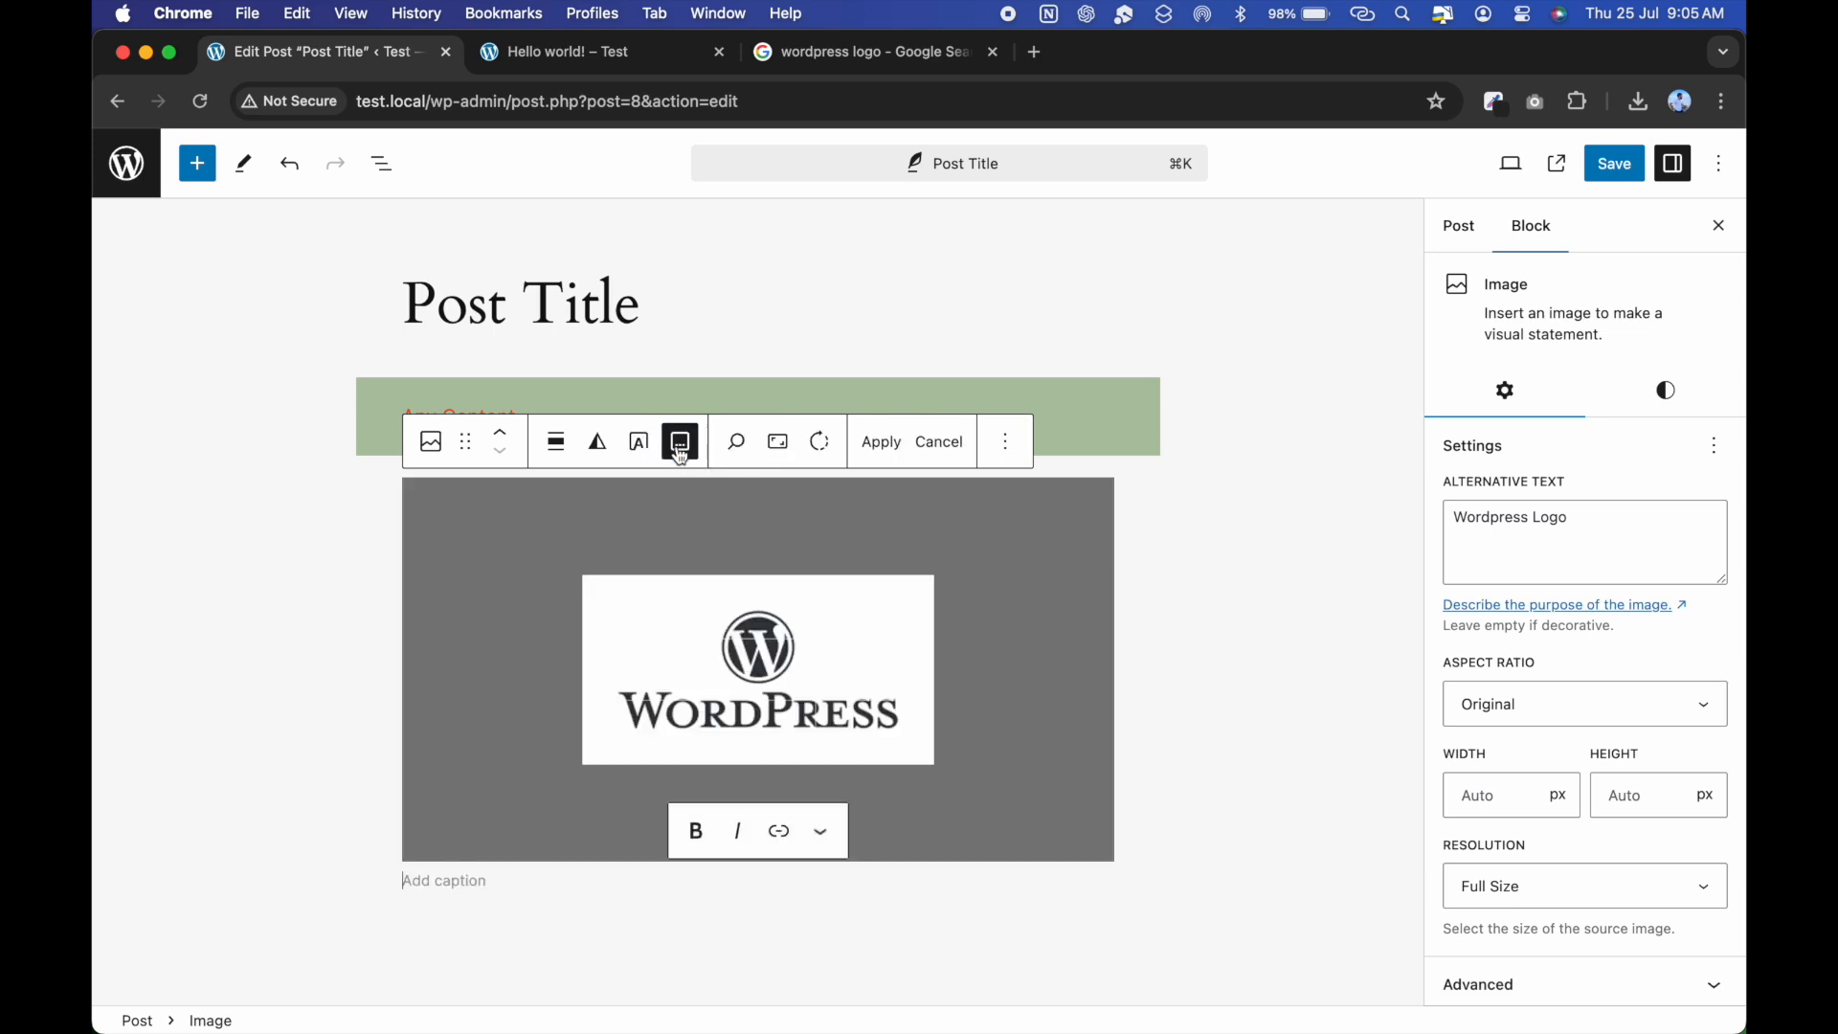
pyautogui.click(1269, 664)
pyautogui.click(548, 577)
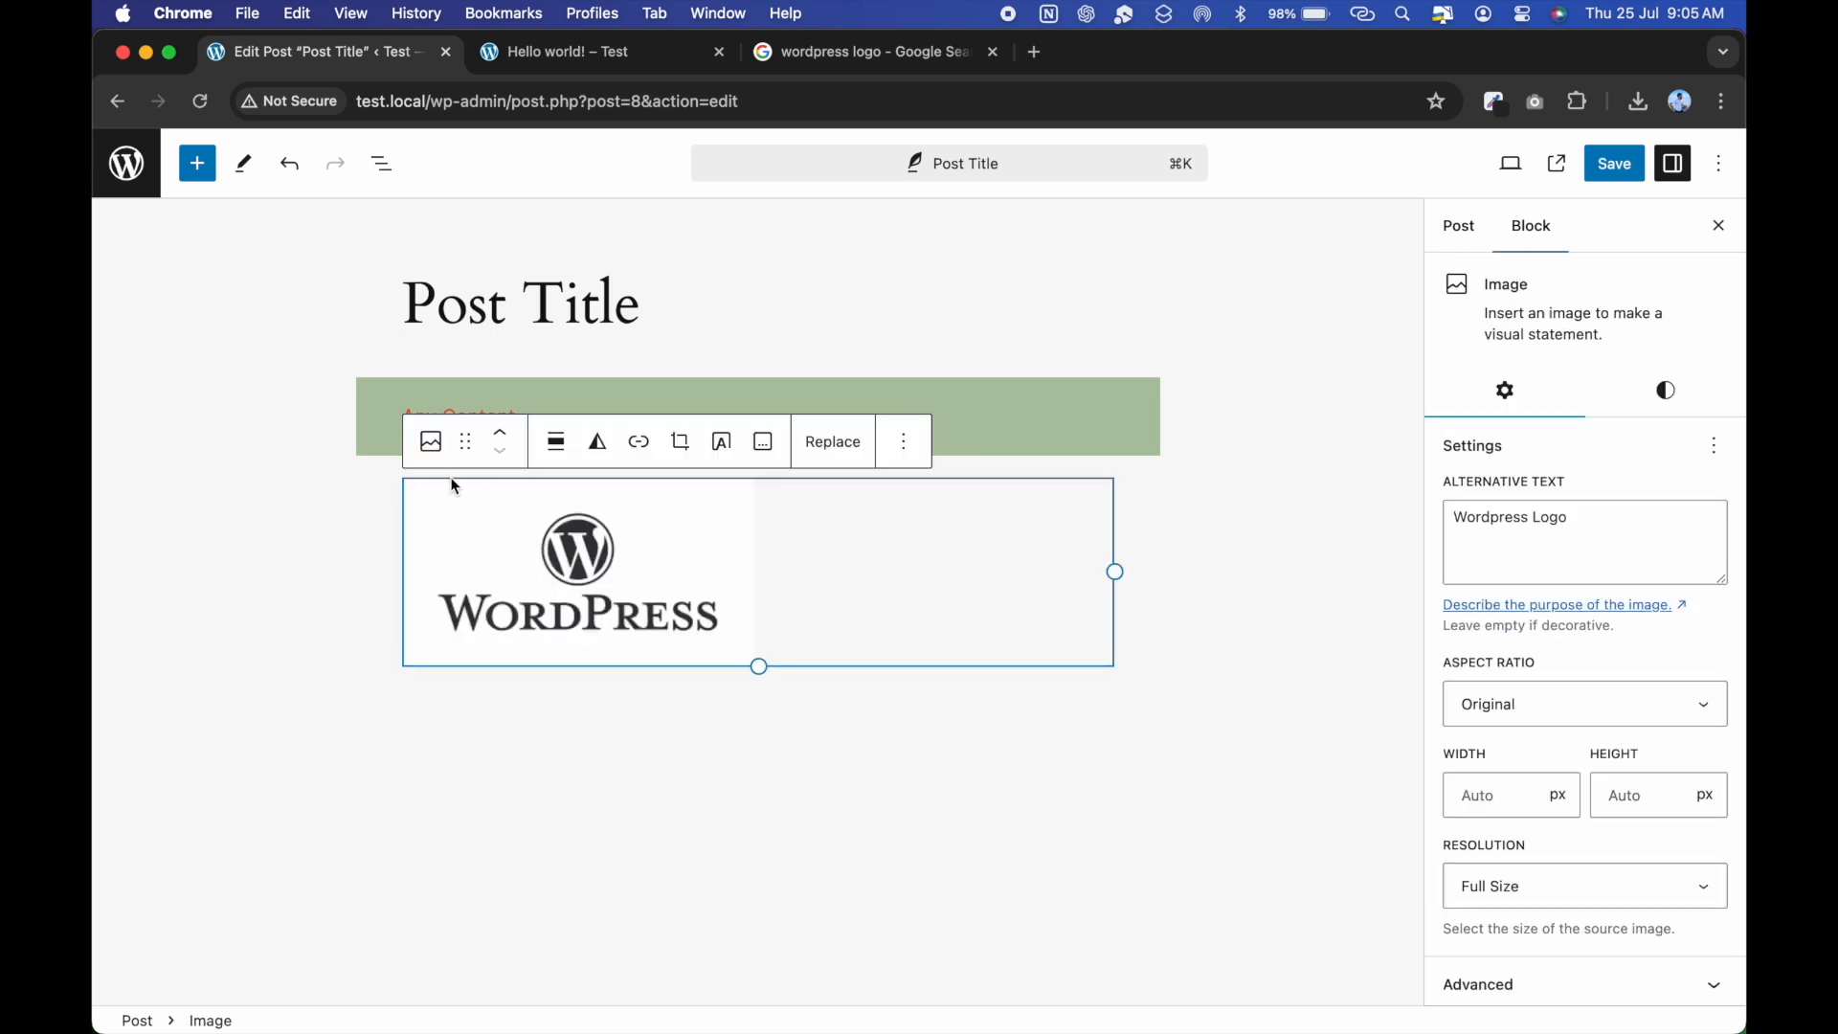
pyautogui.click(565, 446)
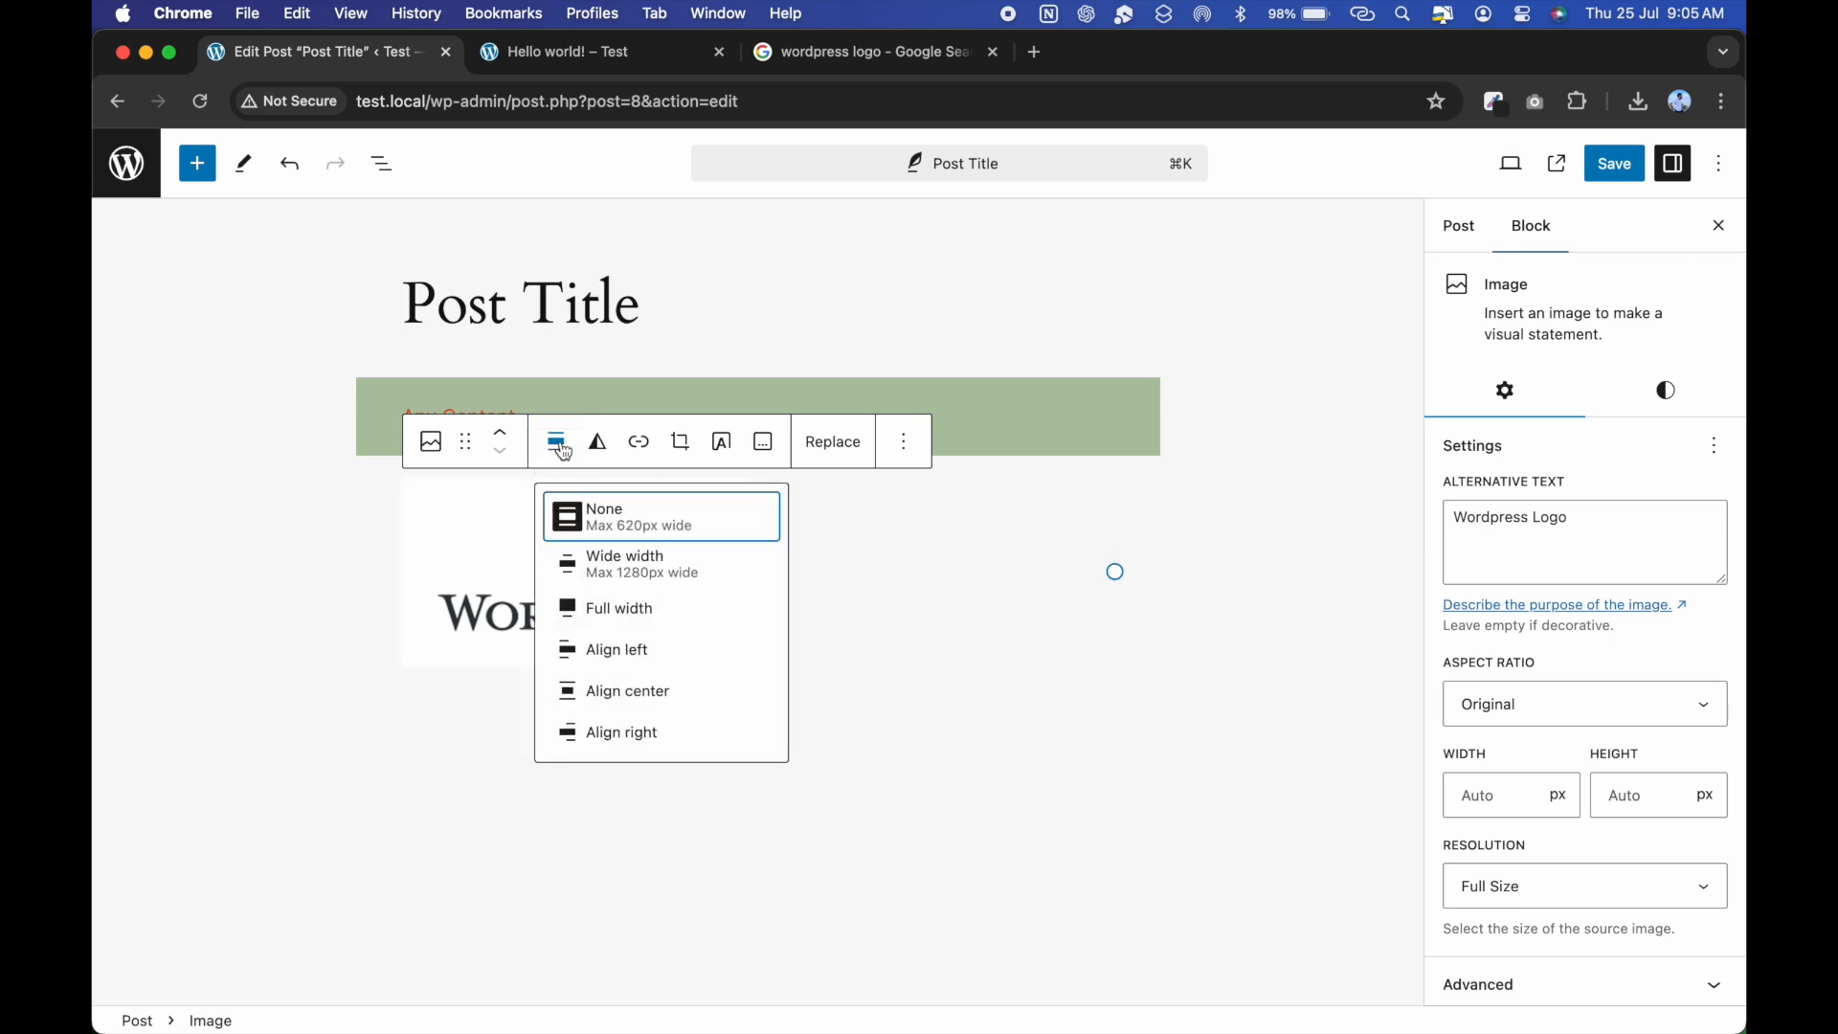
pyautogui.click(635, 613)
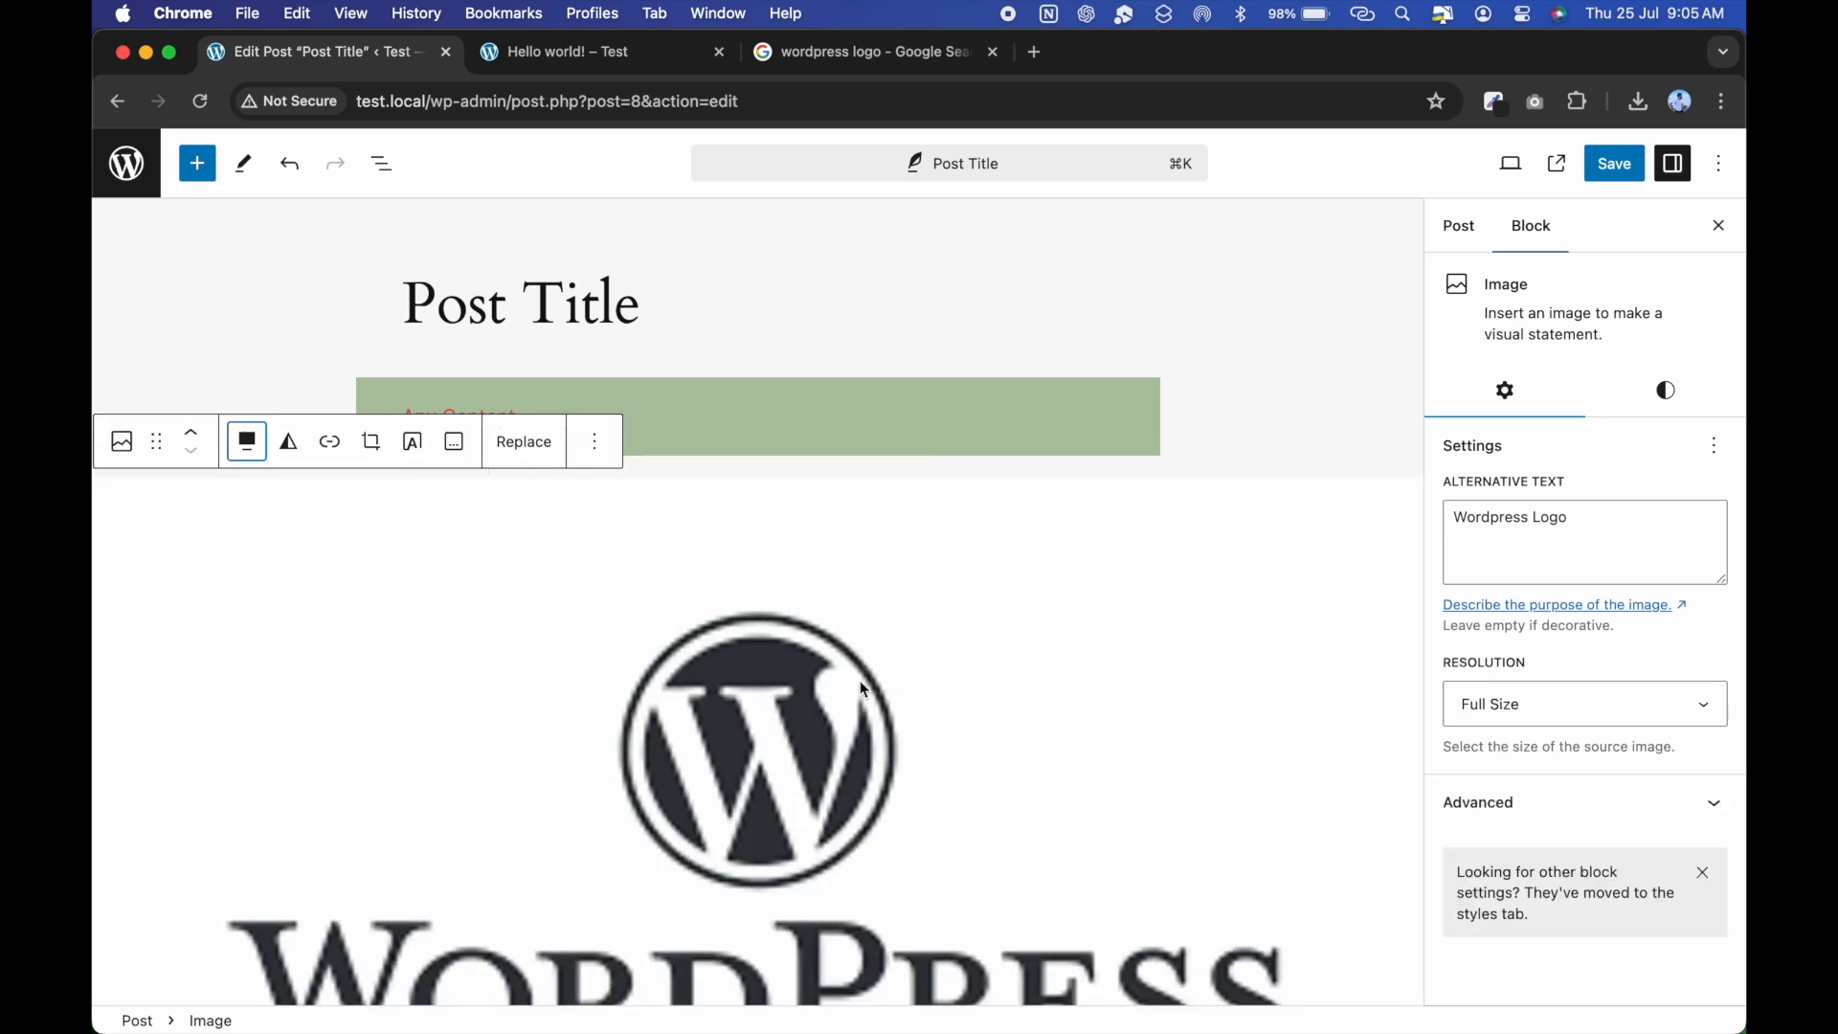
pyautogui.scroll(-2, 894, 656)
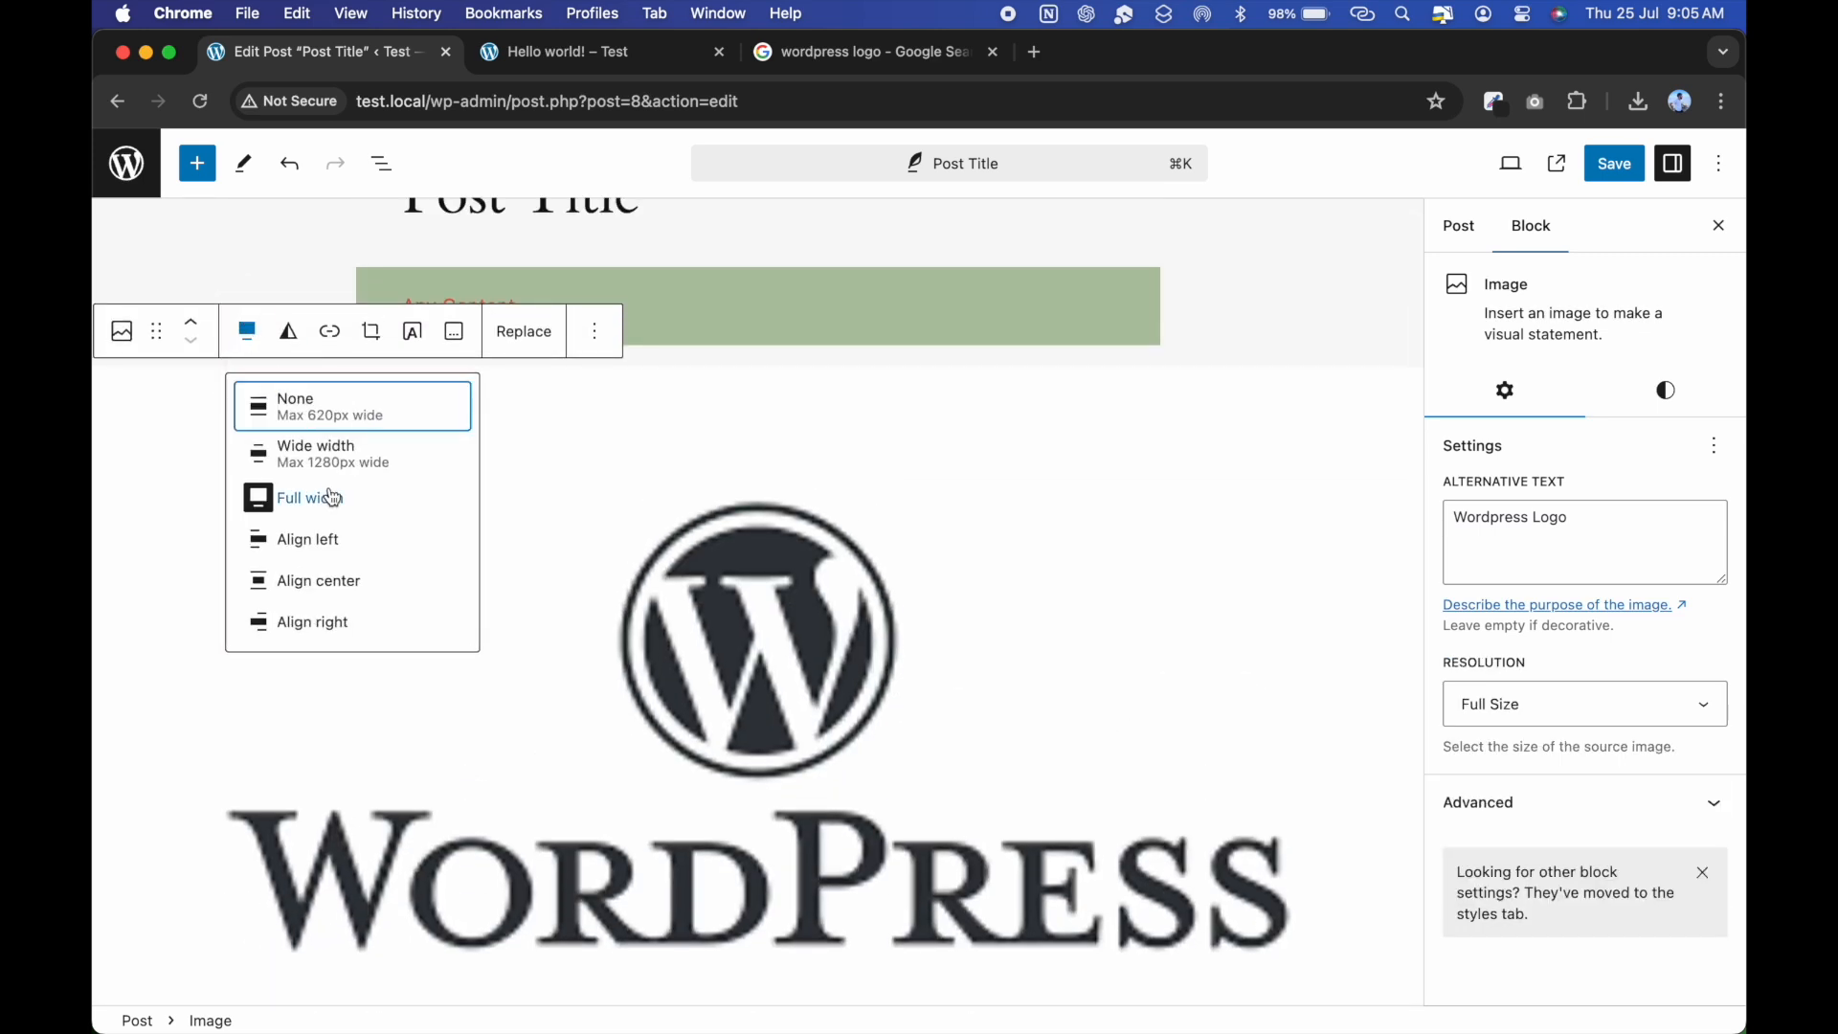
pyautogui.click(330, 466)
pyautogui.scroll(2, 1172, 406)
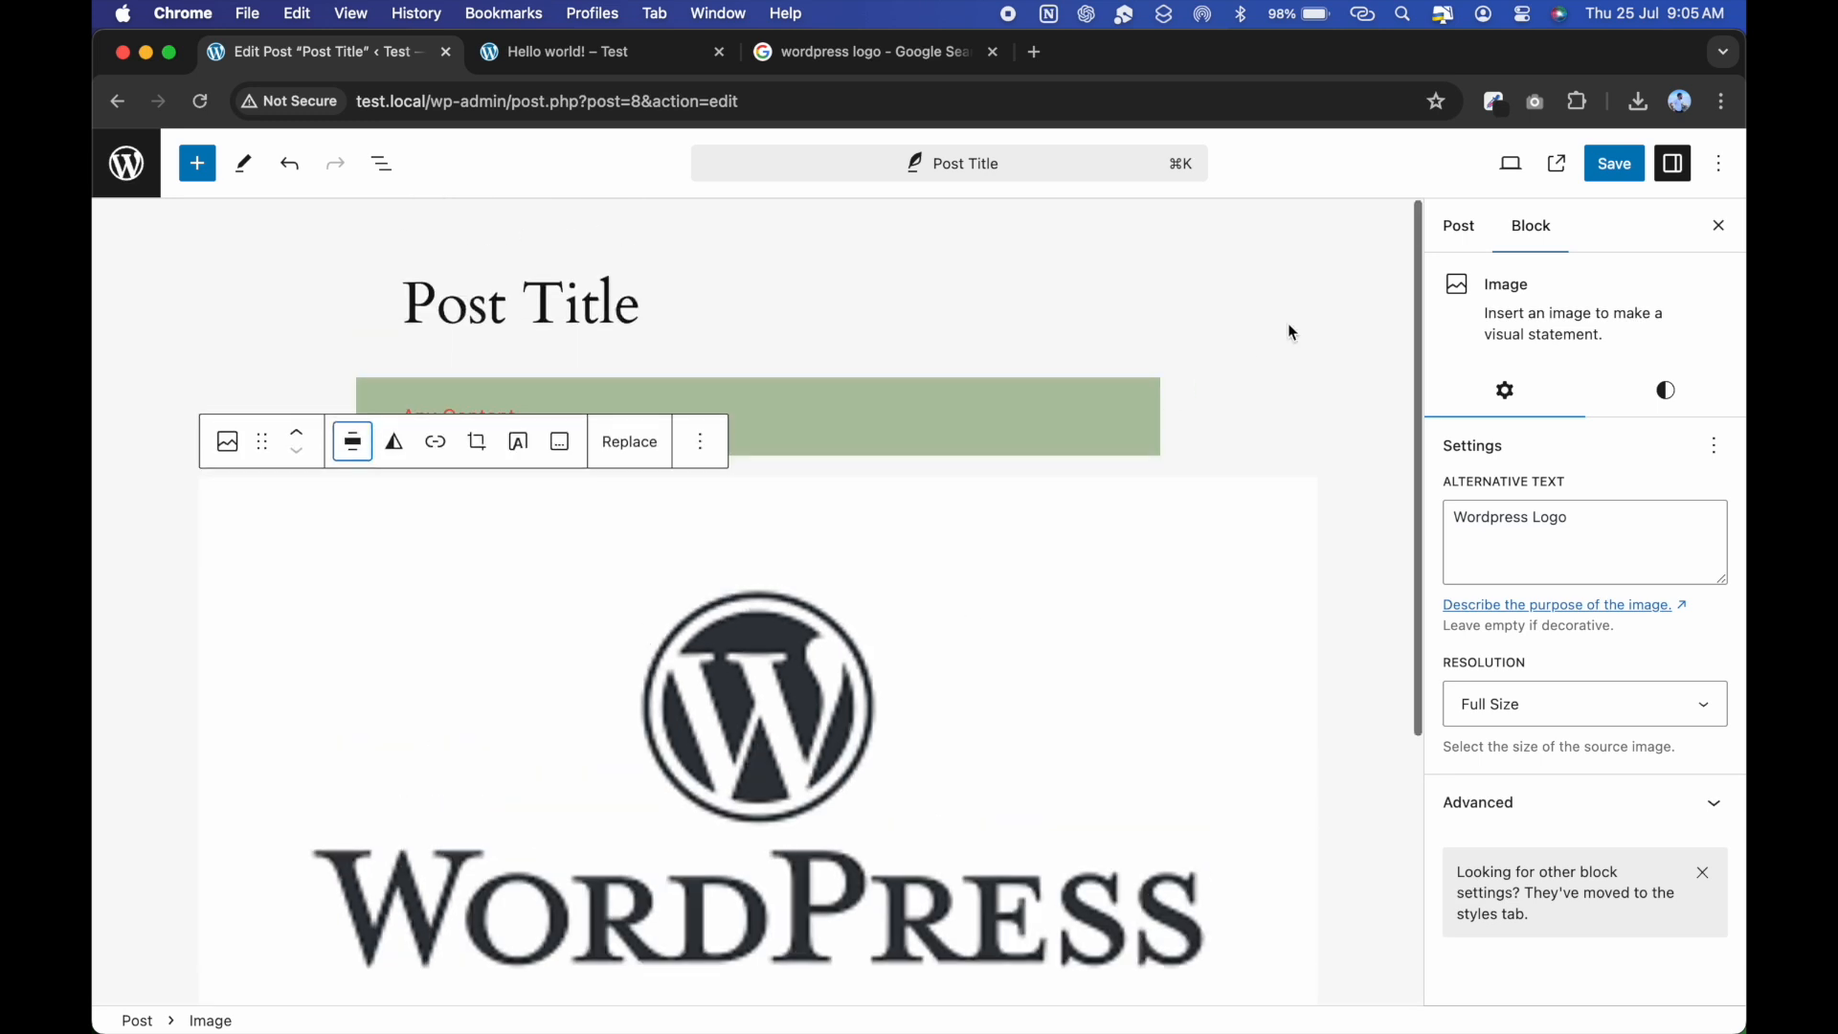
# Set the WordPress logo as the post's featured image and save the post.
pyautogui.click(1460, 225)
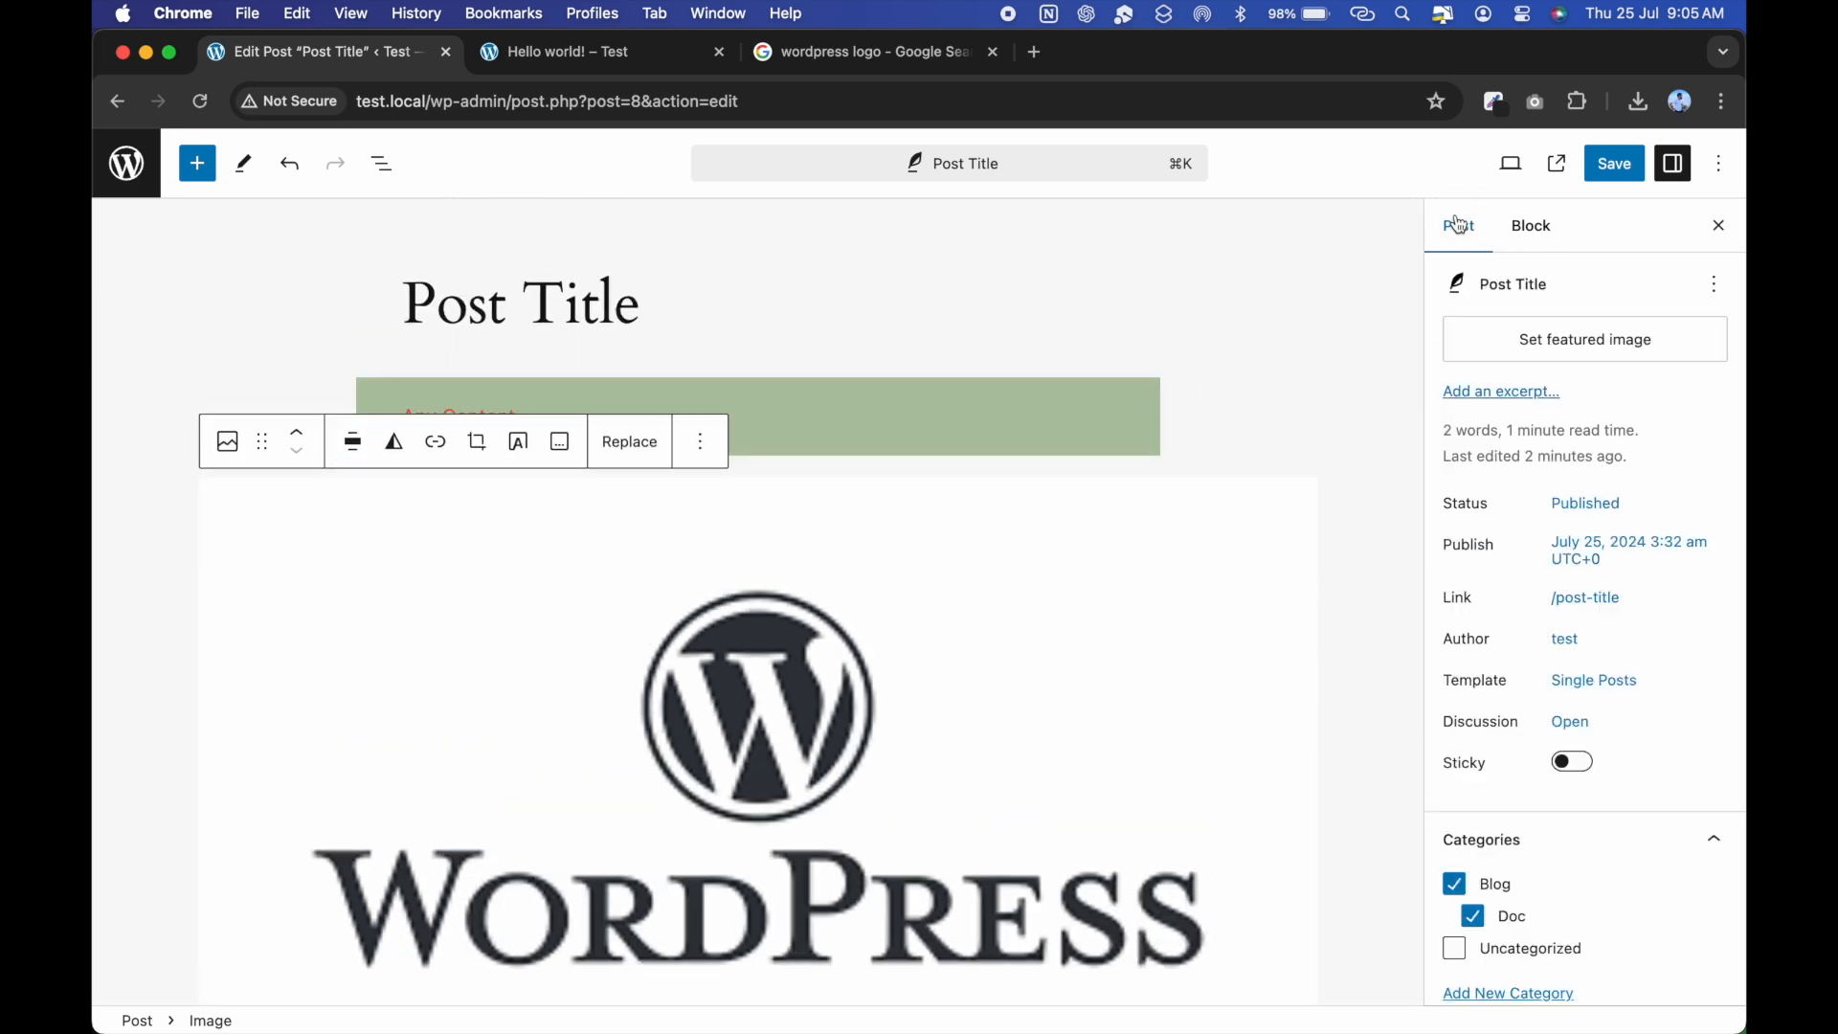
pyautogui.click(1559, 357)
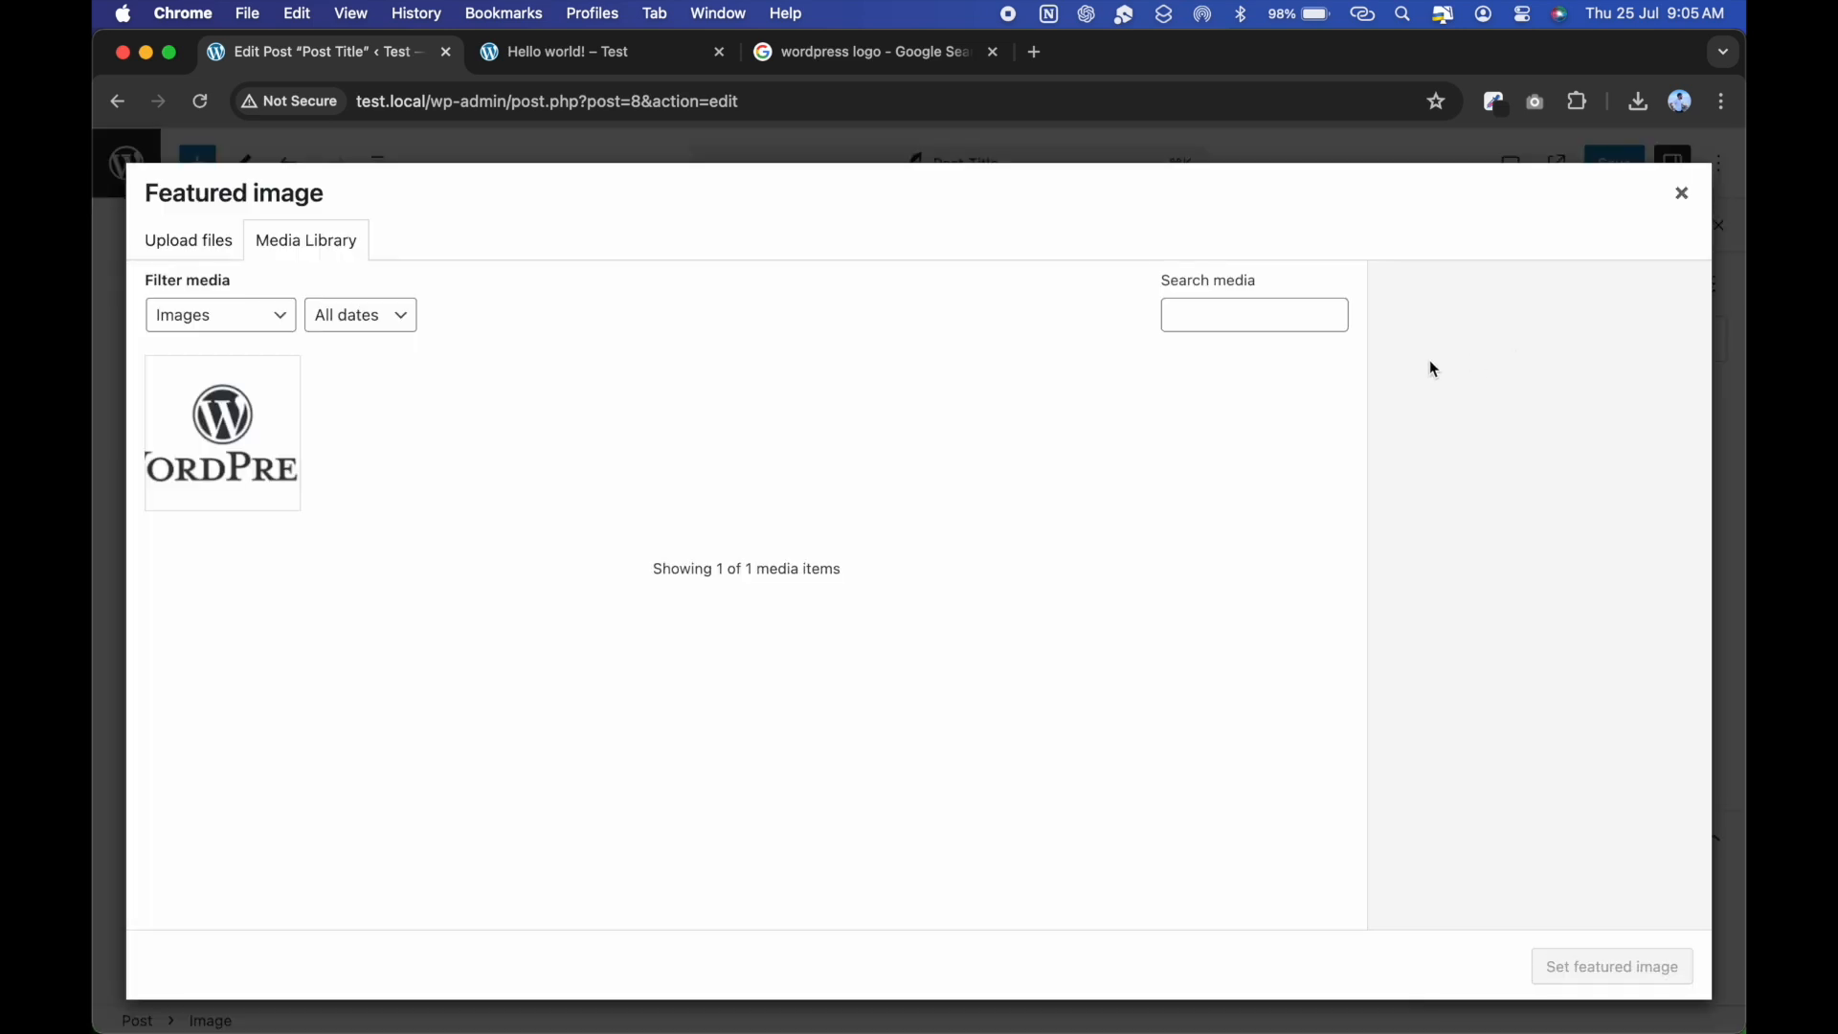
pyautogui.click(283, 419)
pyautogui.click(1645, 962)
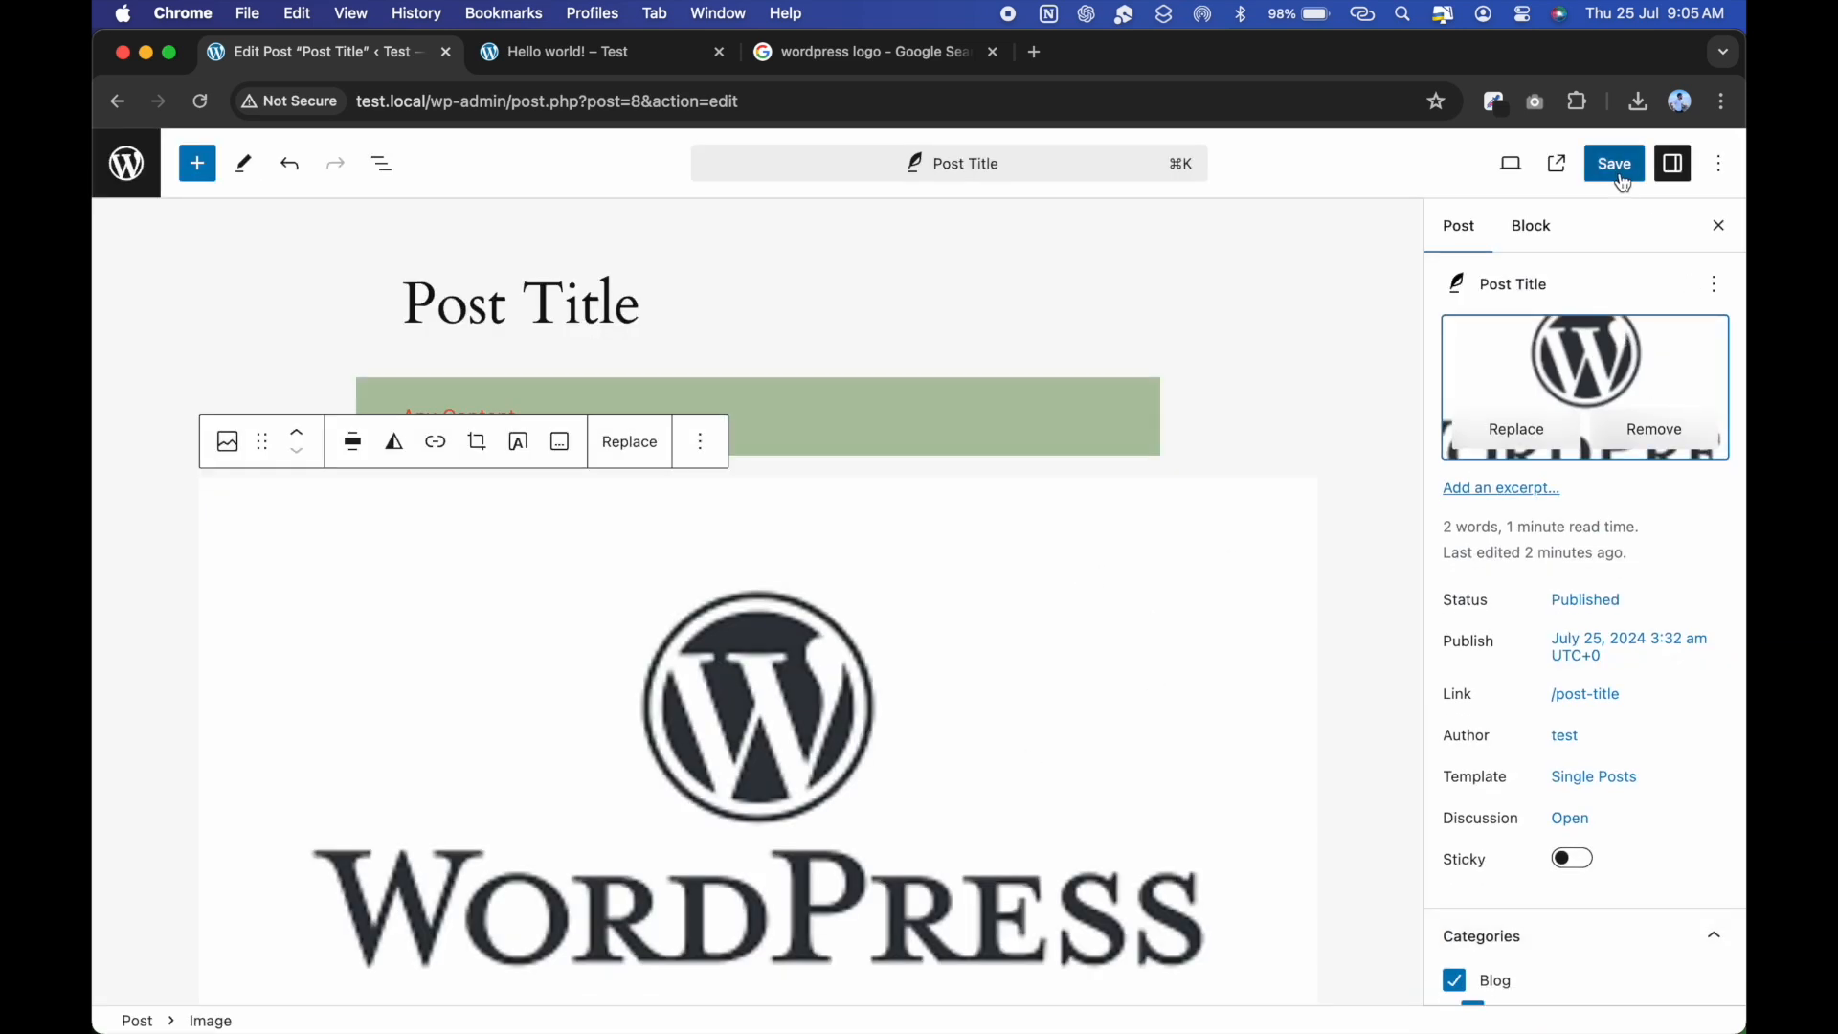
pyautogui.click(1618, 166)
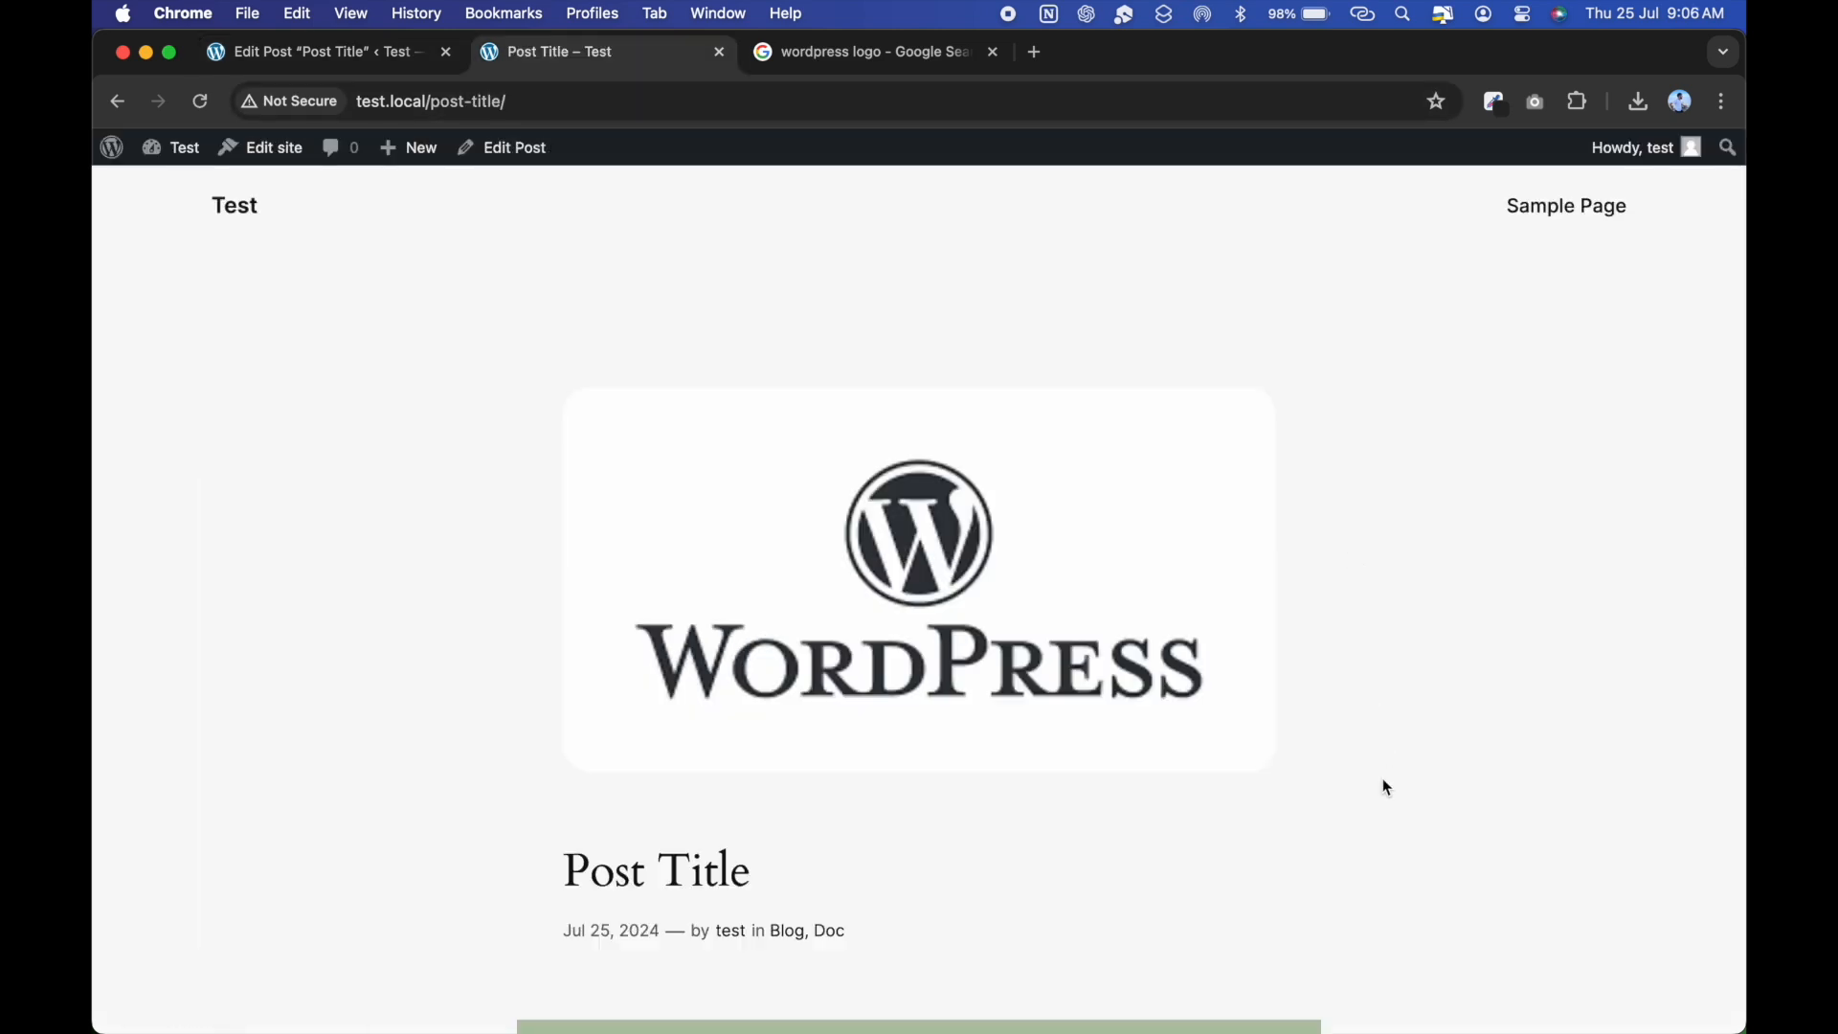
# Review the updated post on the live site, then return to the admin Posts list.
pyautogui.scroll(-1, 1386, 787)
pyautogui.scroll(1, 1386, 787)
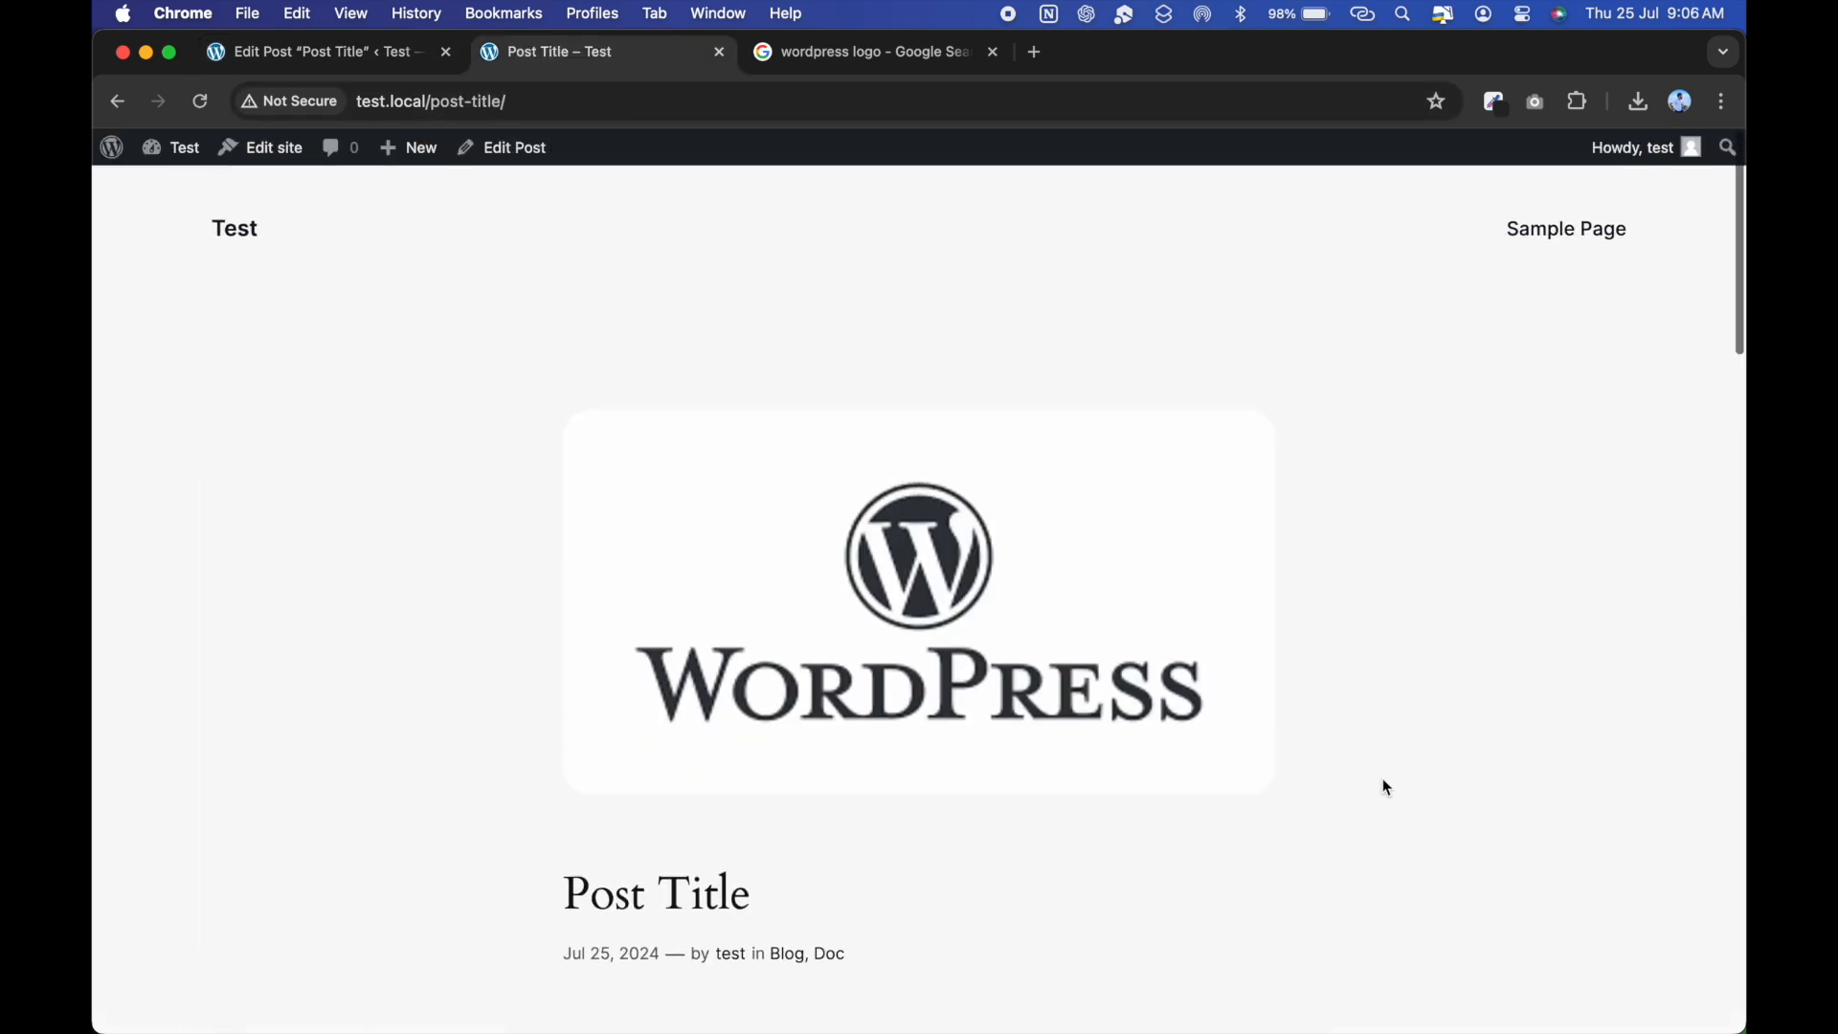
pyautogui.scroll(-1, 1387, 787)
pyautogui.scroll(-5, 957, 847)
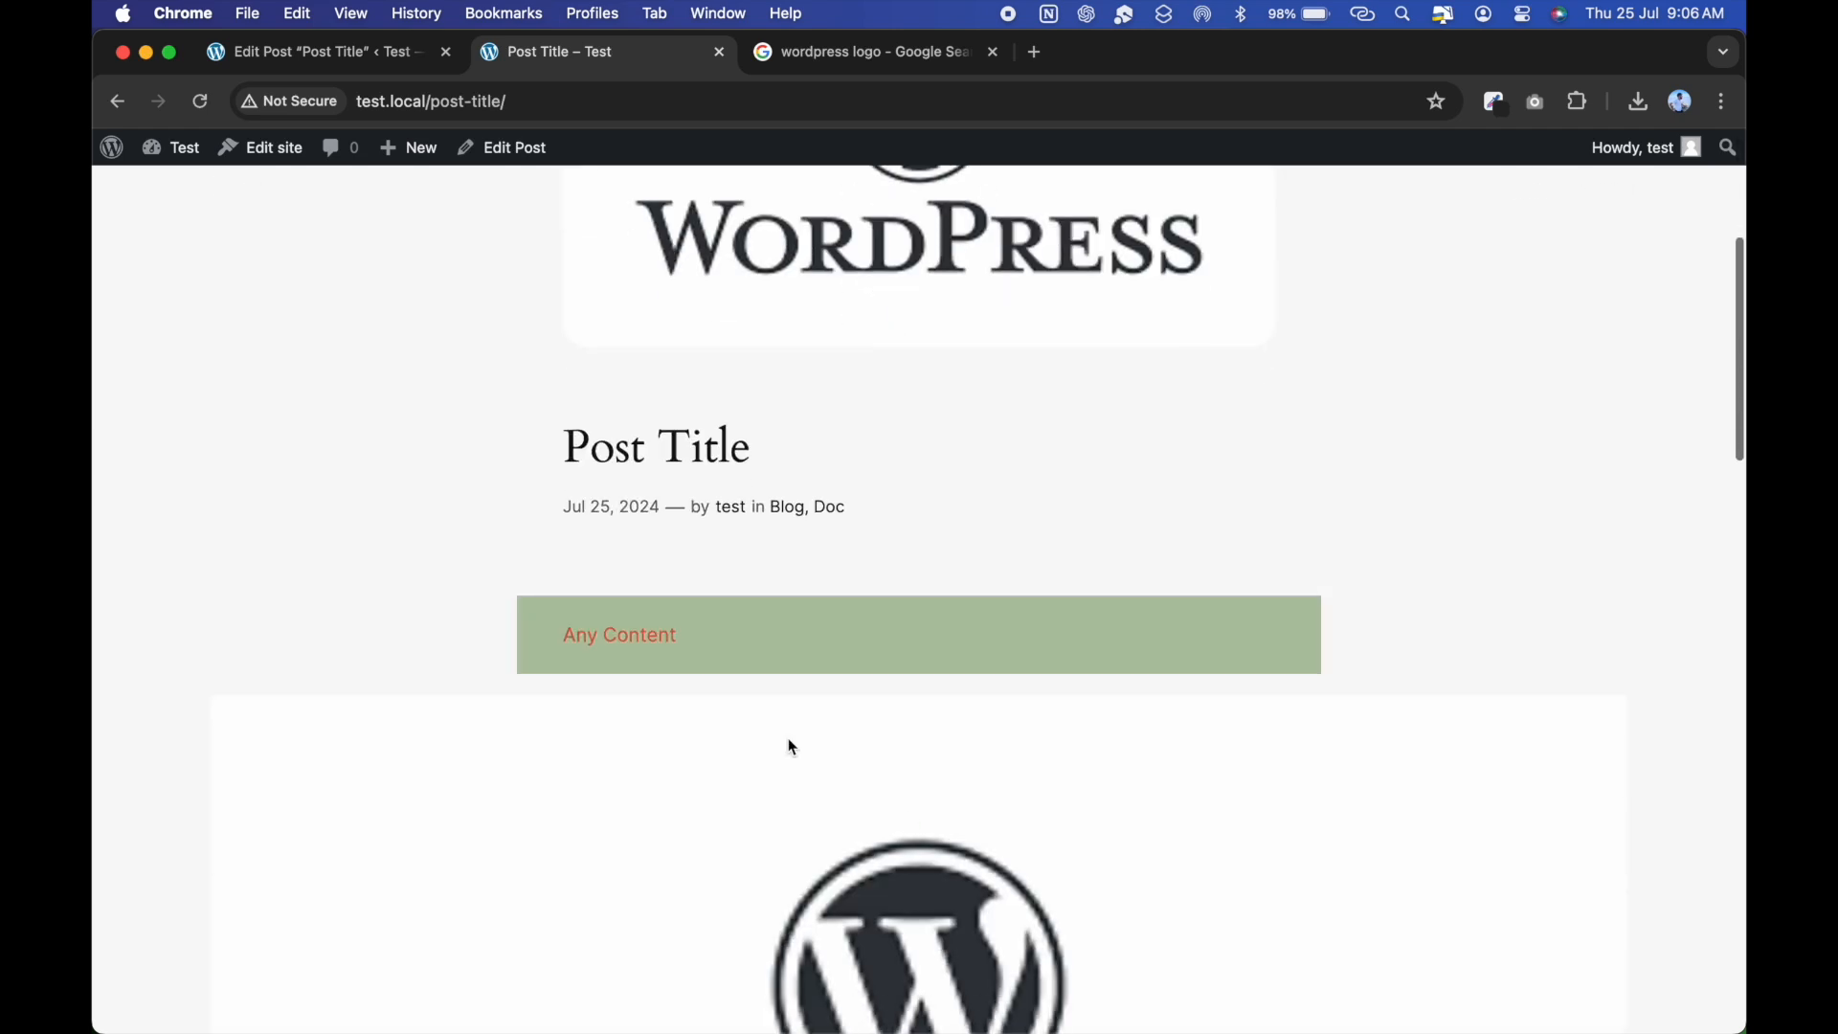
pyautogui.scroll(-1, 763, 604)
pyautogui.scroll(5, 1001, 431)
pyautogui.moveTo(733, 354); pyautogui.dragTo(1410, 768)
pyautogui.scroll(-10, 1332, 796)
pyautogui.scroll(8, 1333, 797)
pyautogui.click(362, 48)
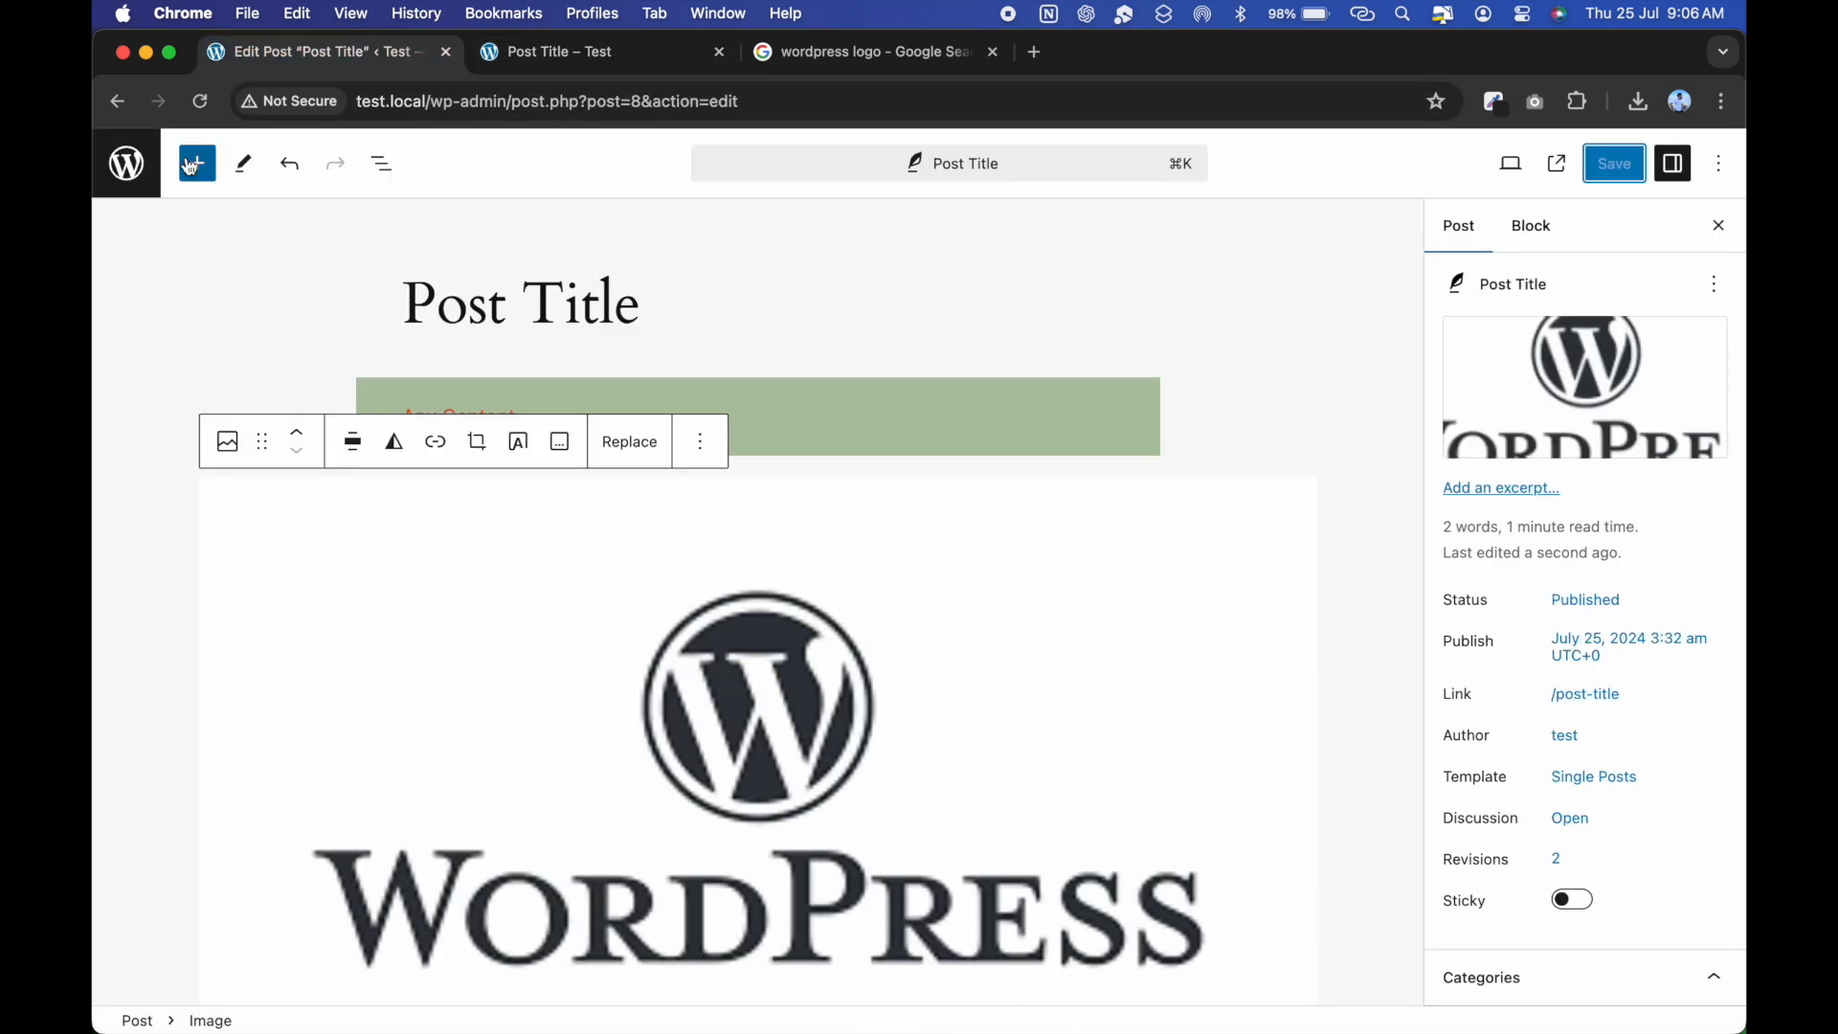
pyautogui.click(126, 163)
pyautogui.moveTo(197, 449)
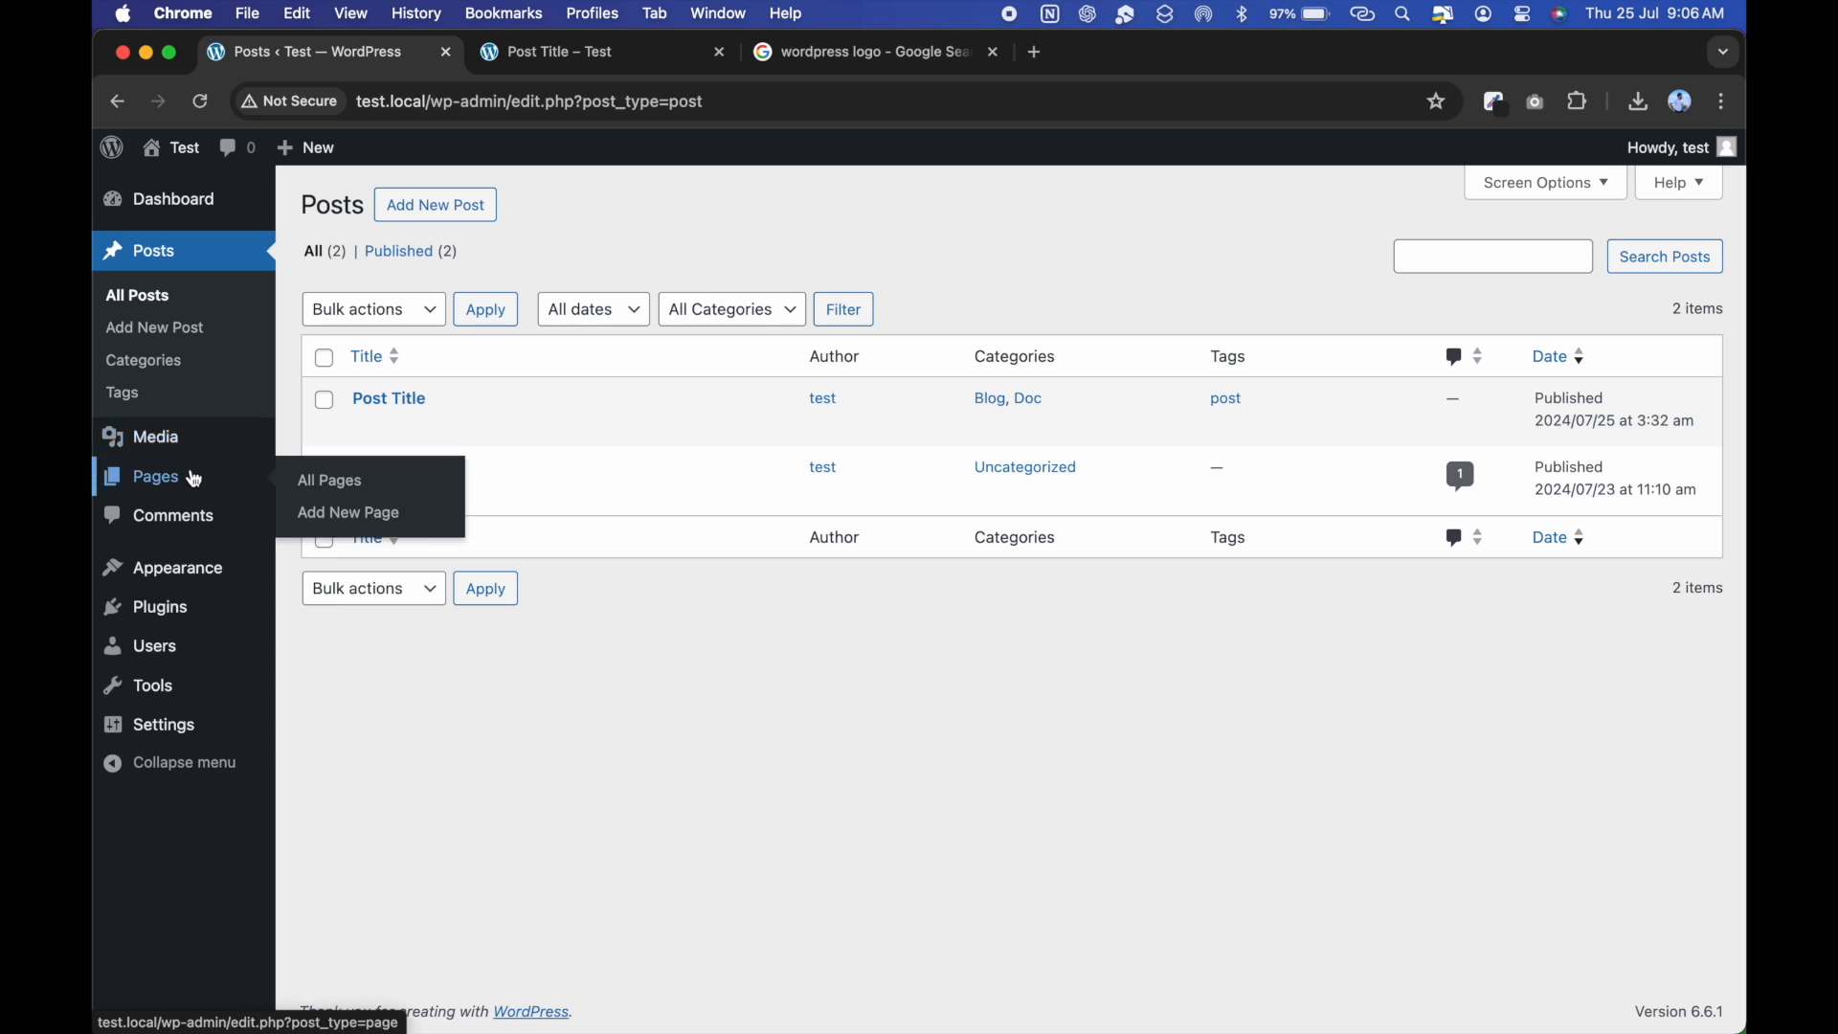
# Open All Pages, listing the published Sample Page and the Privacy Policy draft.
pyautogui.click(195, 478)
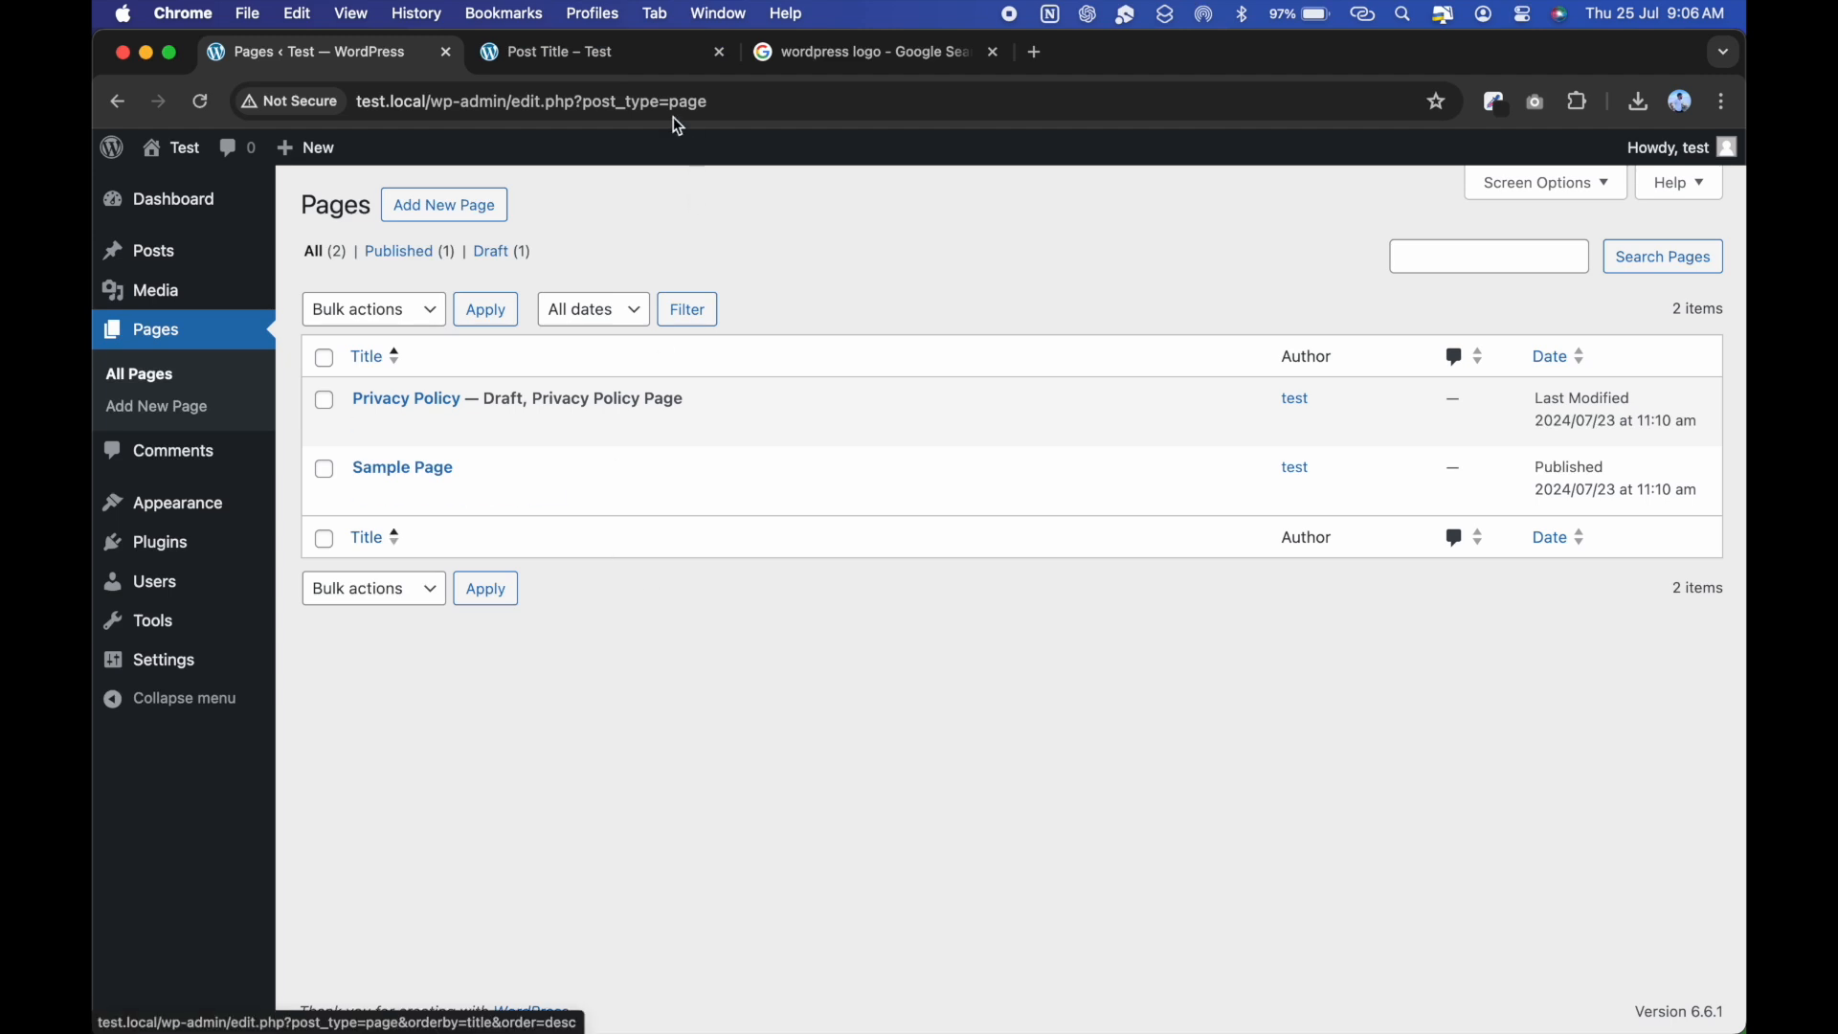
pyautogui.click(1041, 52)
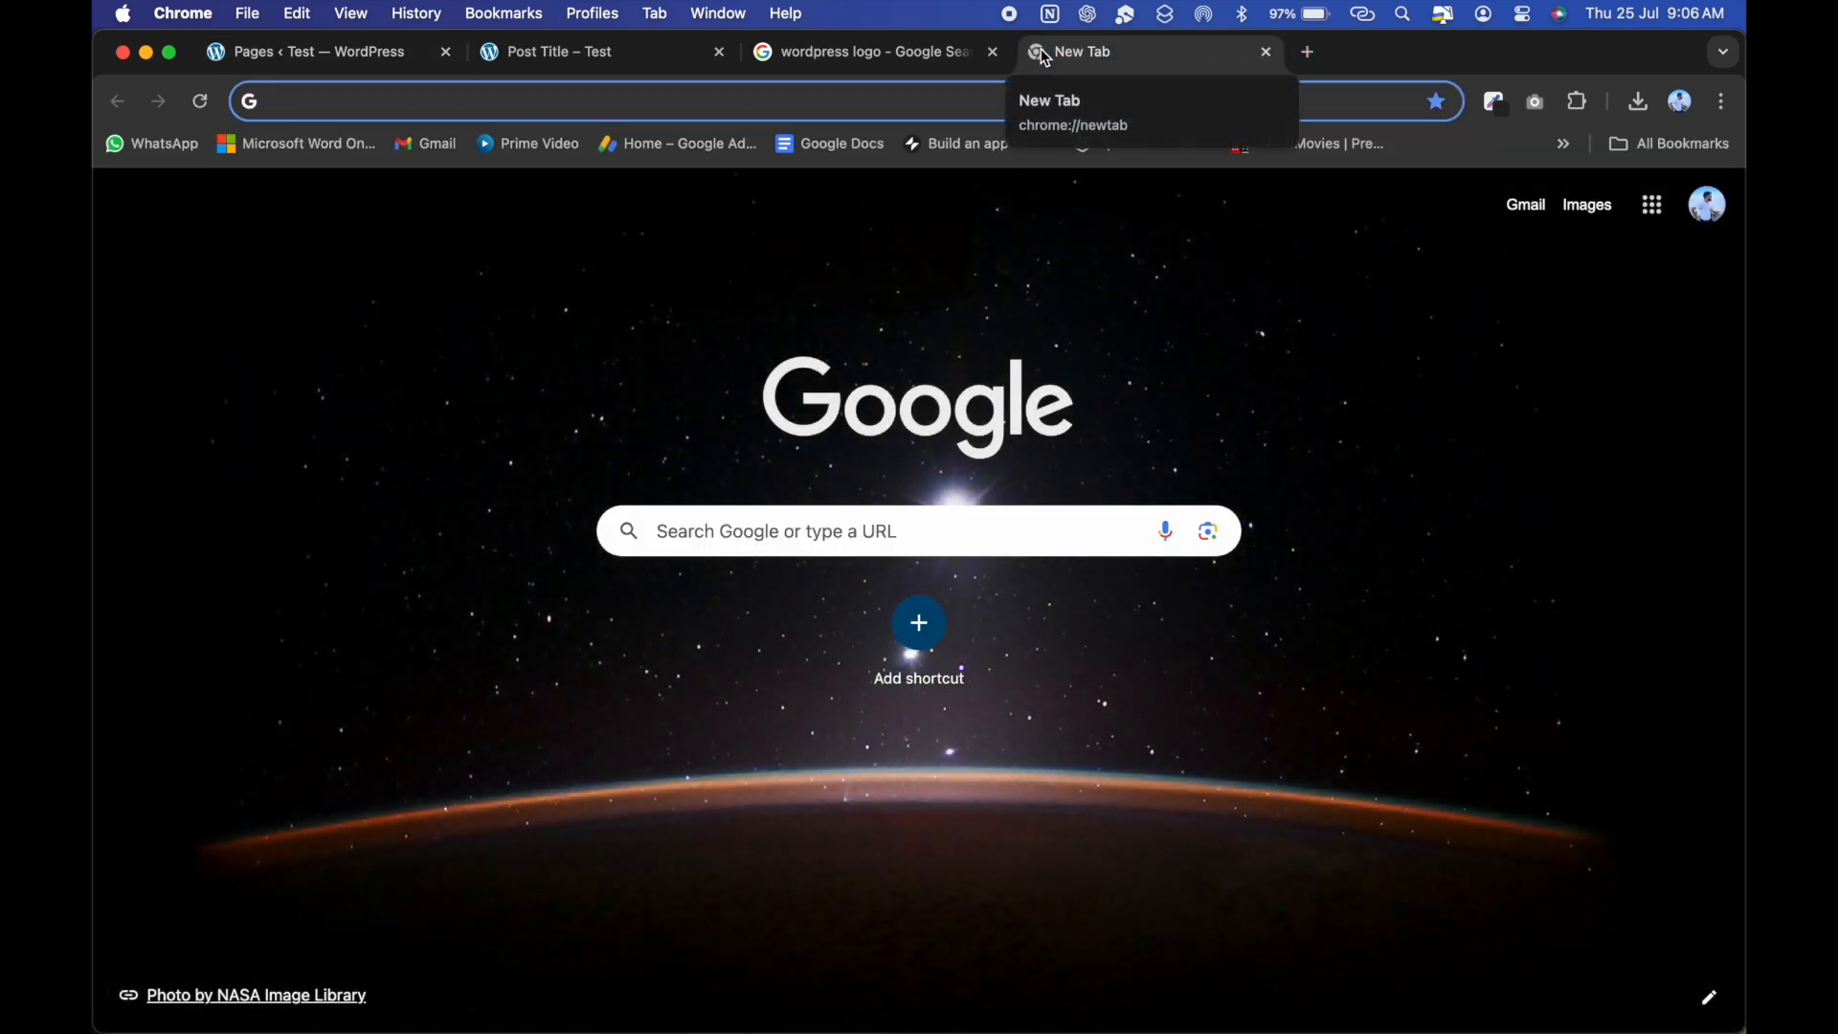
# Load the brandlime.in homepage and scroll through it.
pyautogui.write('brandlime.in')
pyautogui.press('Return')
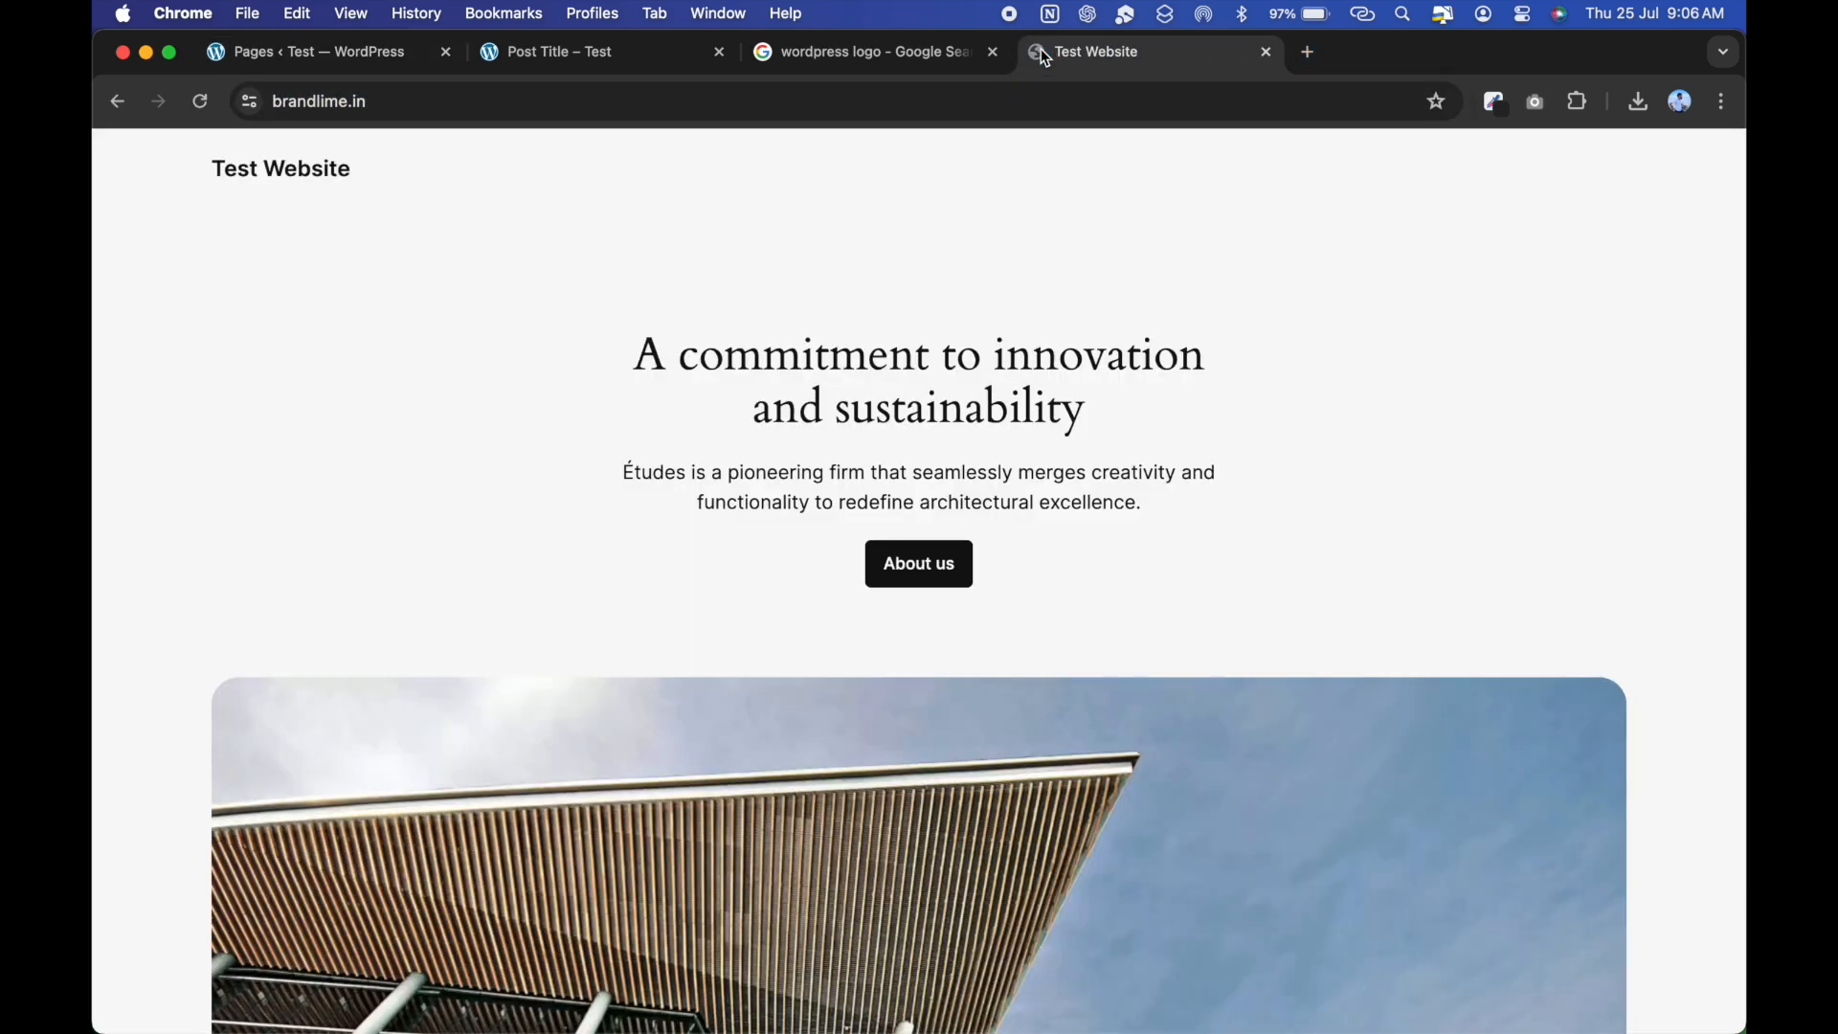
pyautogui.click(957, 103)
pyautogui.click(952, 107)
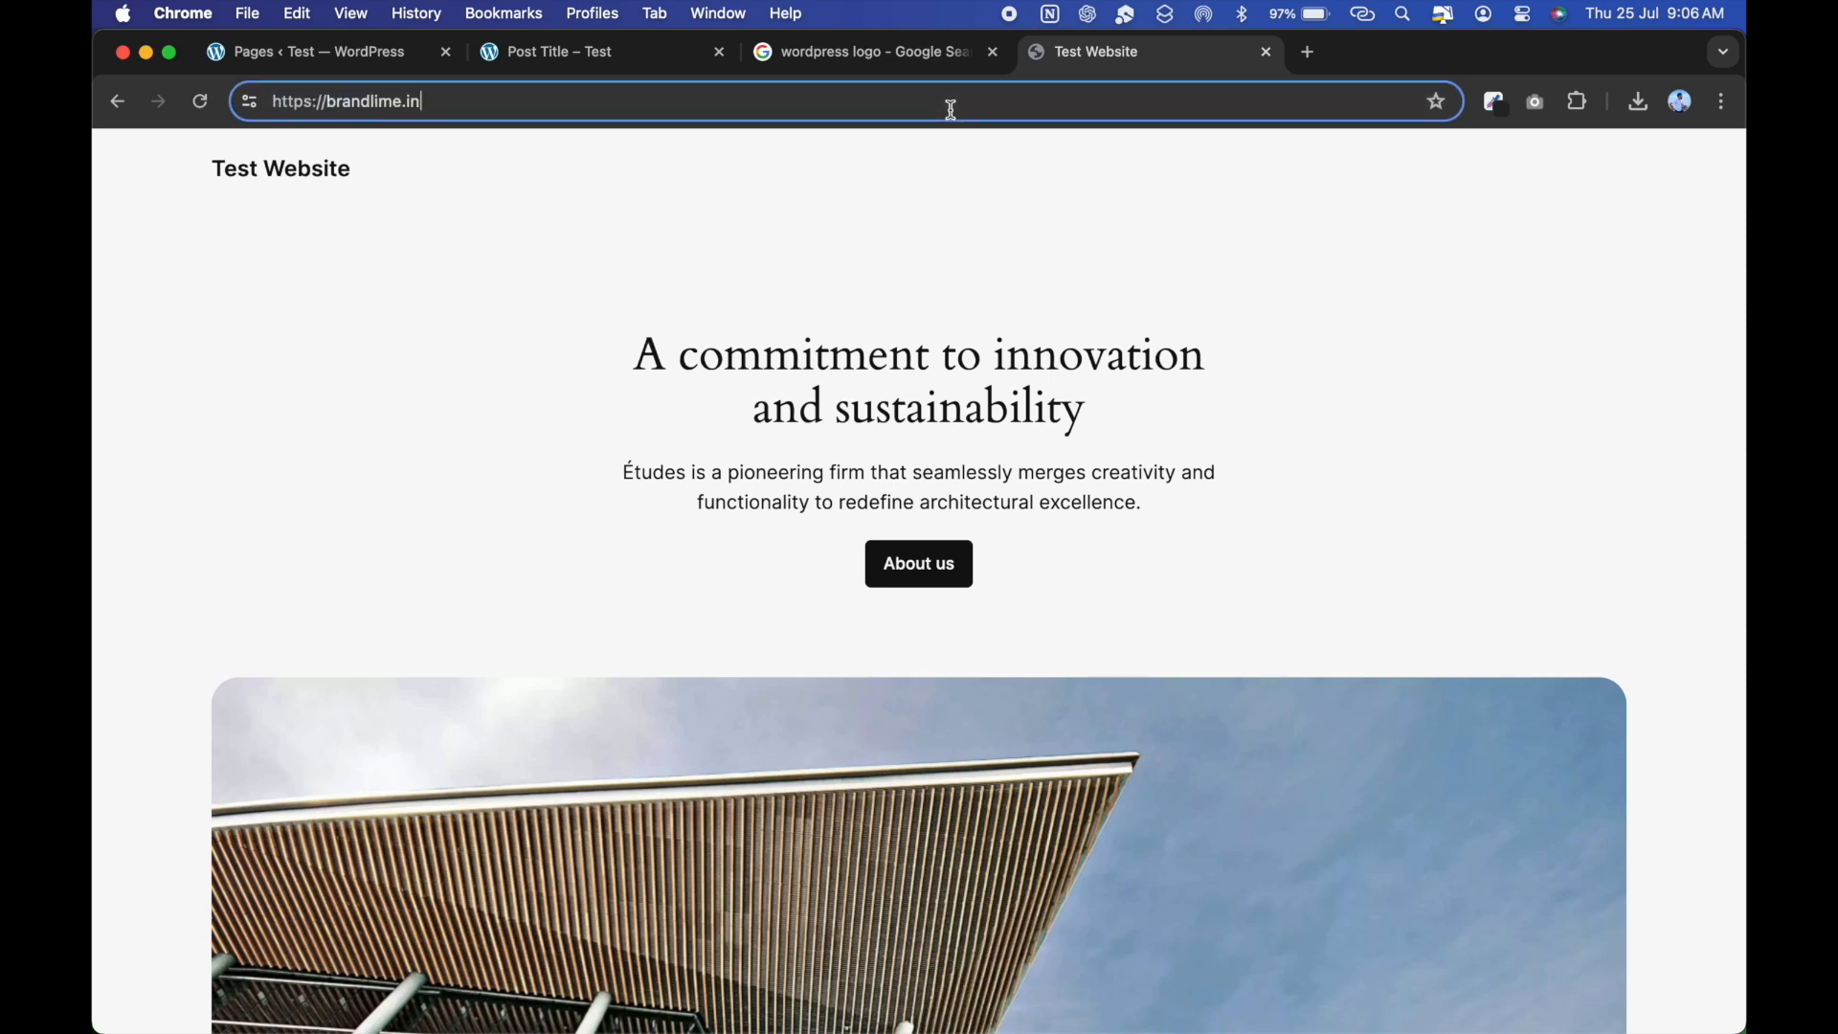
pyautogui.press('Return')
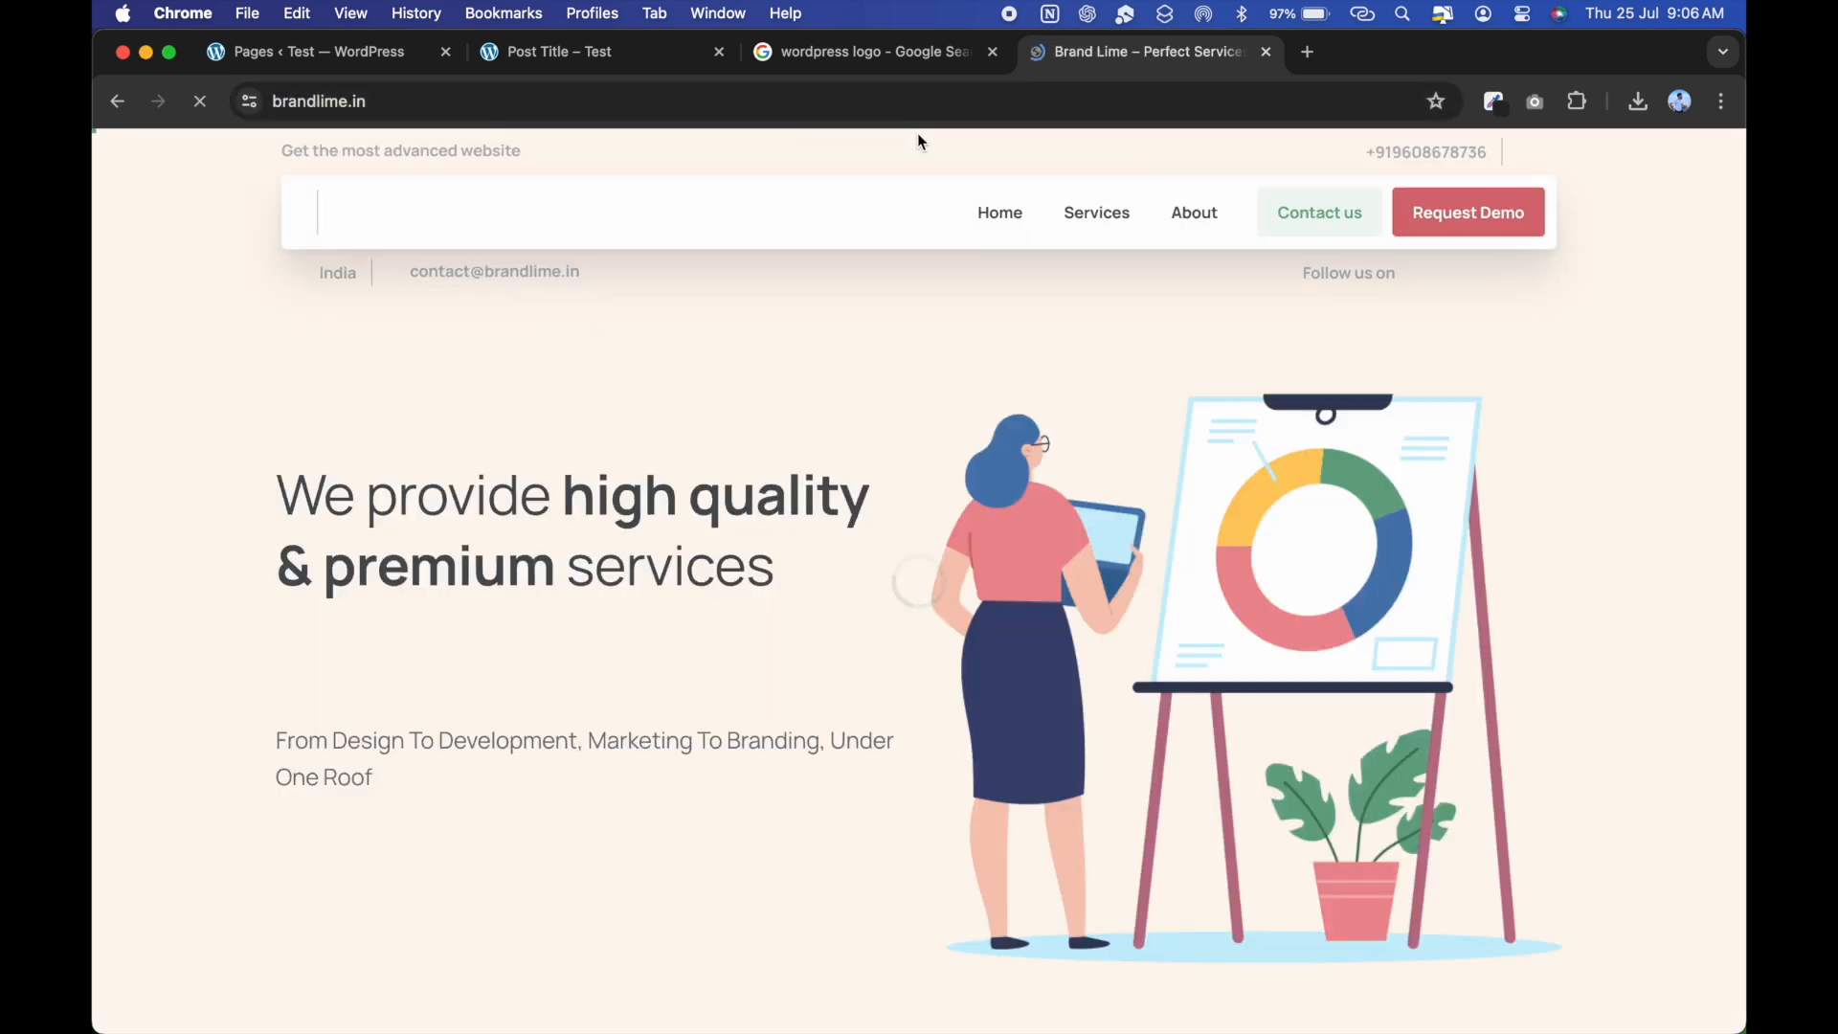
pyautogui.scroll(-1, 1199, 634)
pyautogui.scroll(-1, 1199, 633)
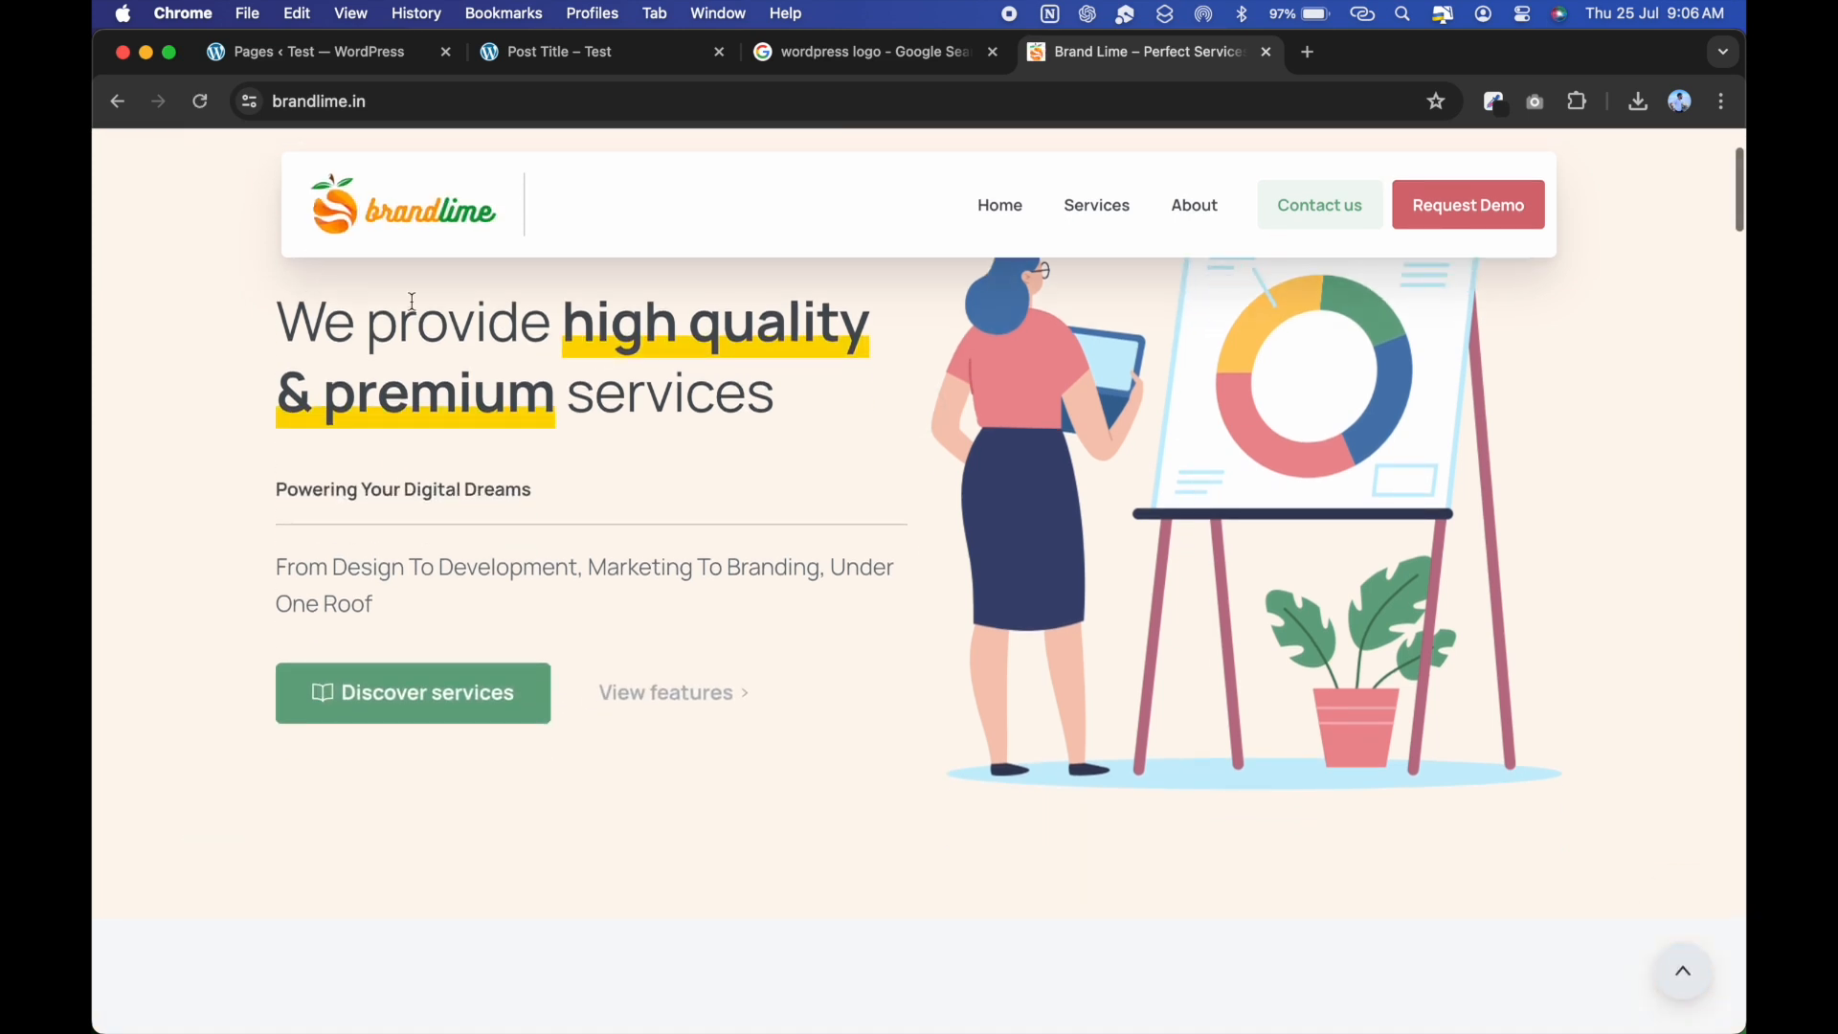
pyautogui.scroll(-3, 649, 555)
pyautogui.scroll(-10, 1025, 616)
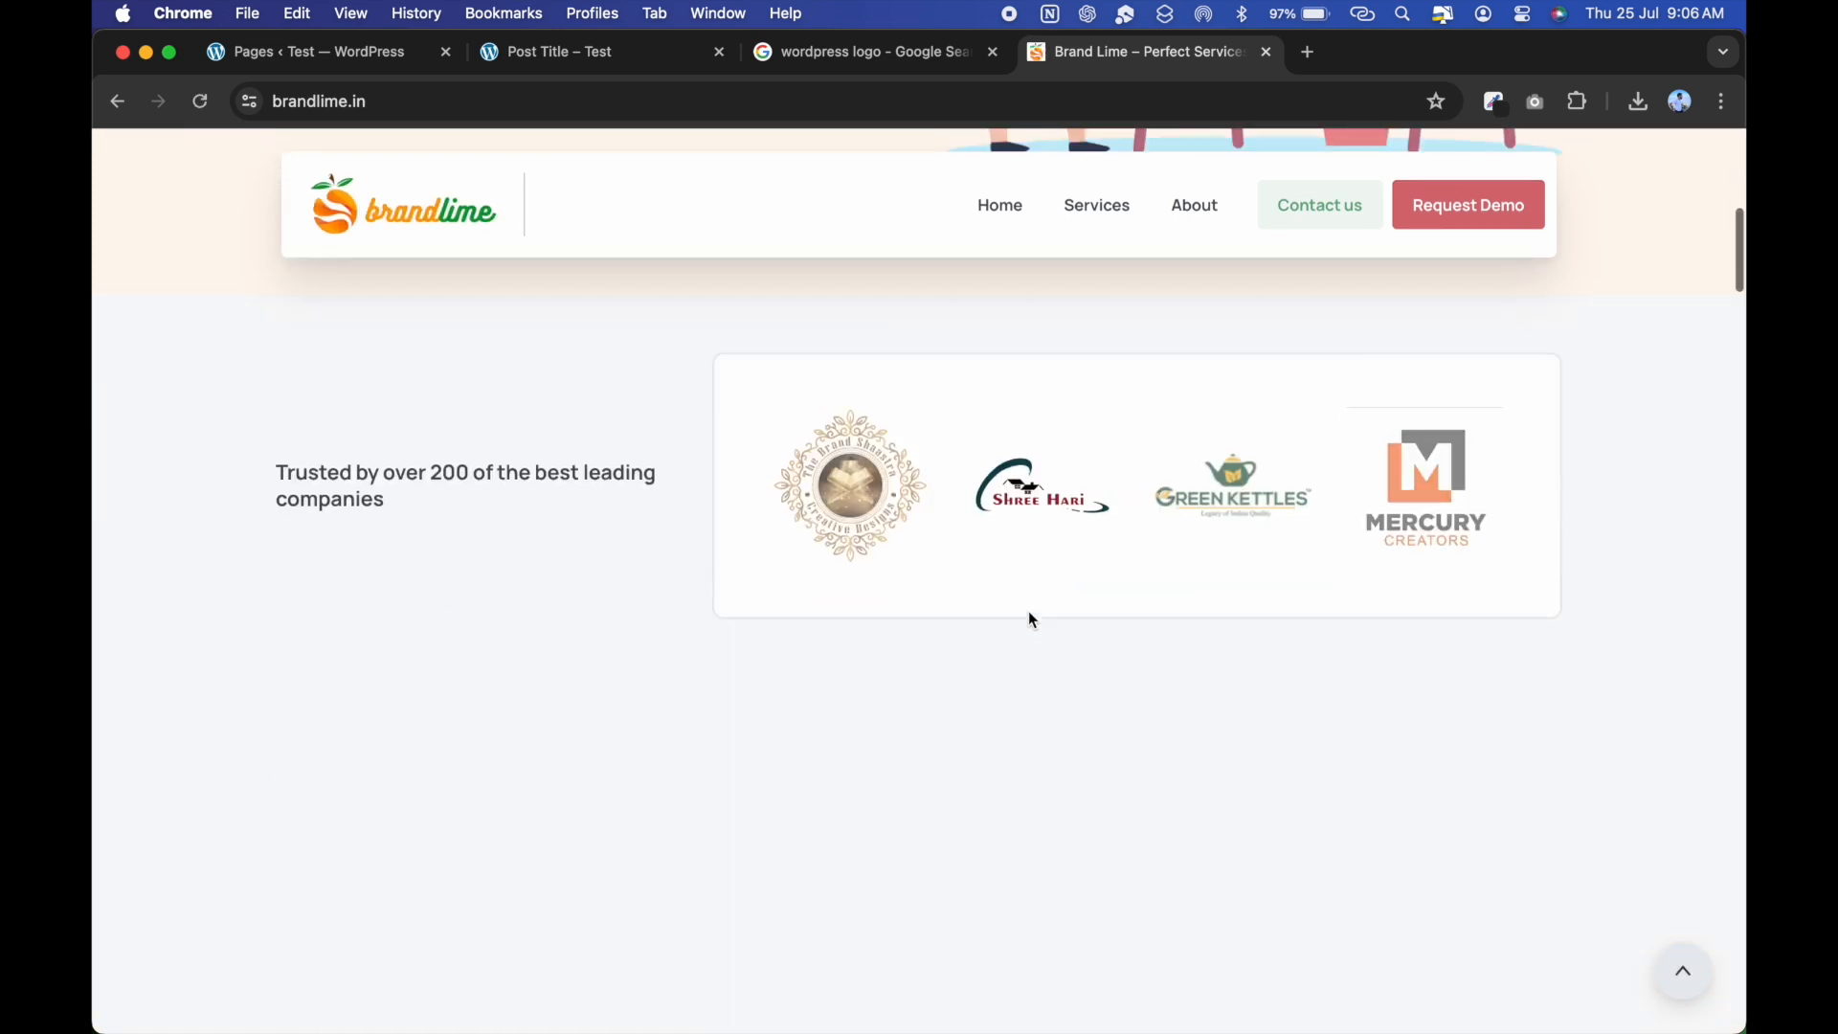
pyautogui.scroll(8, 1003, 852)
pyautogui.scroll(10, 1002, 852)
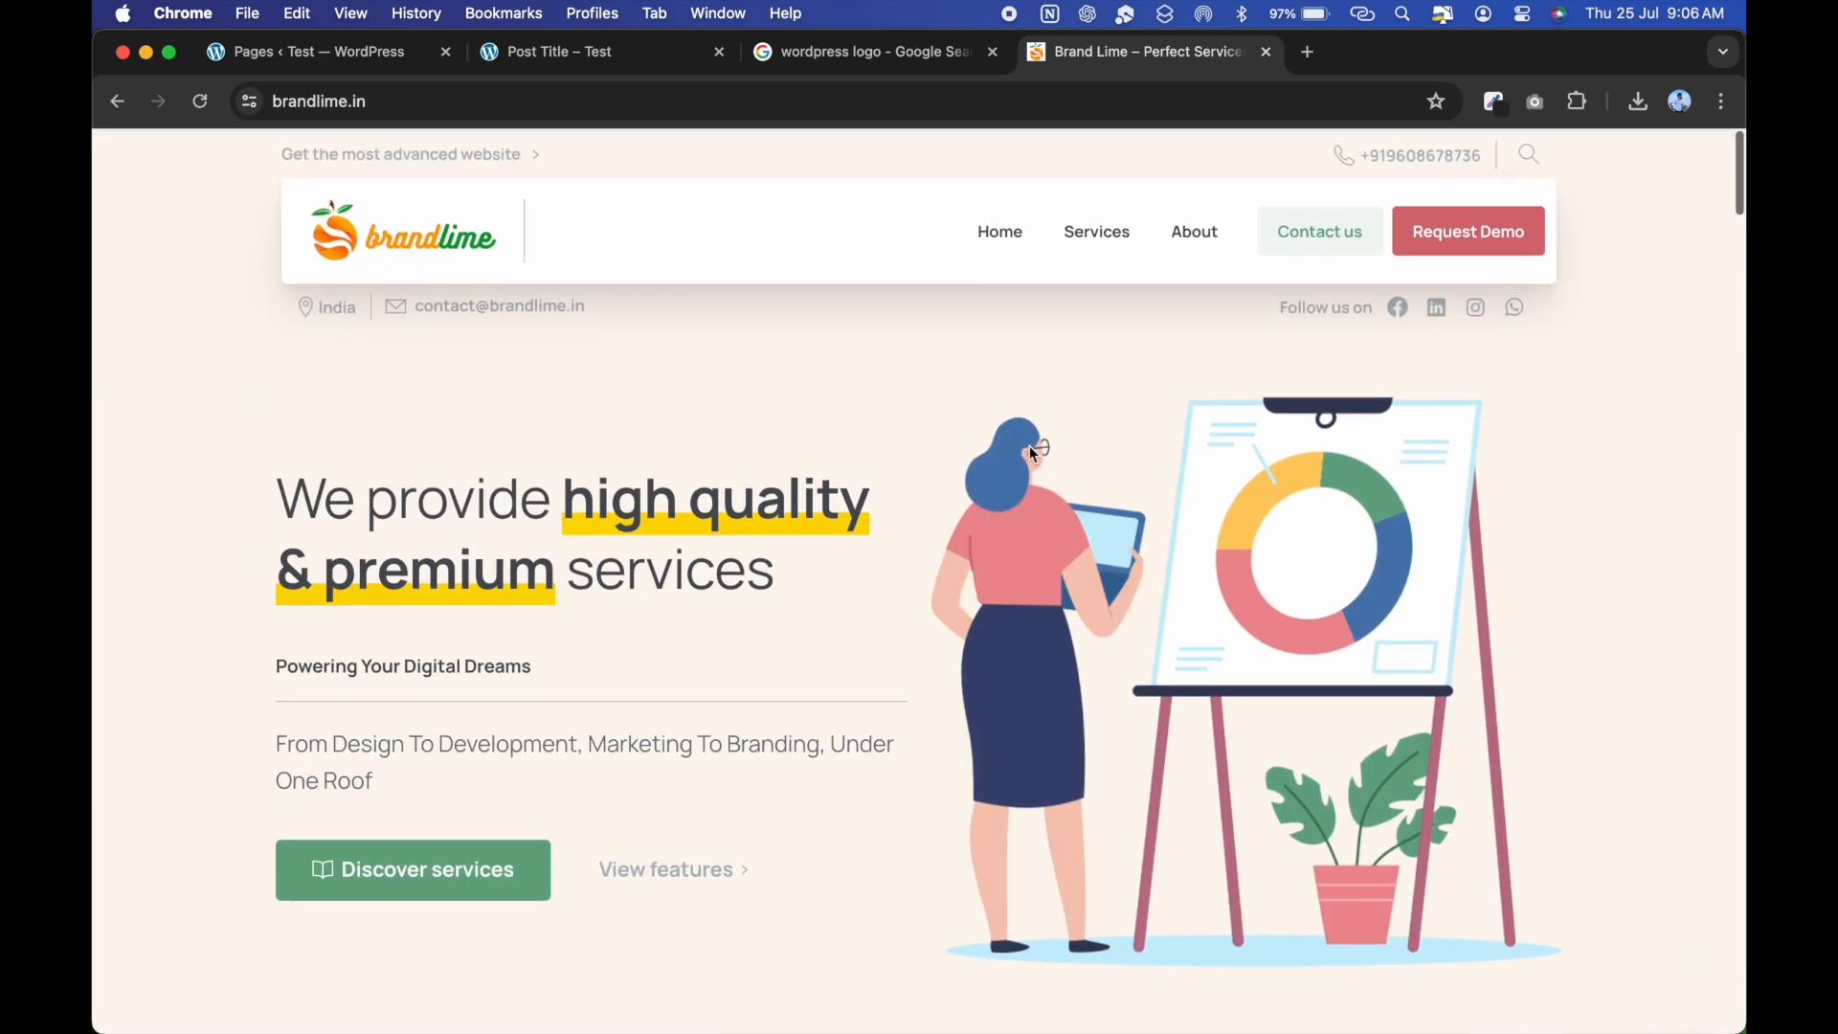
# Visit the Brand Lime Services and About pages.
pyautogui.click(1091, 244)
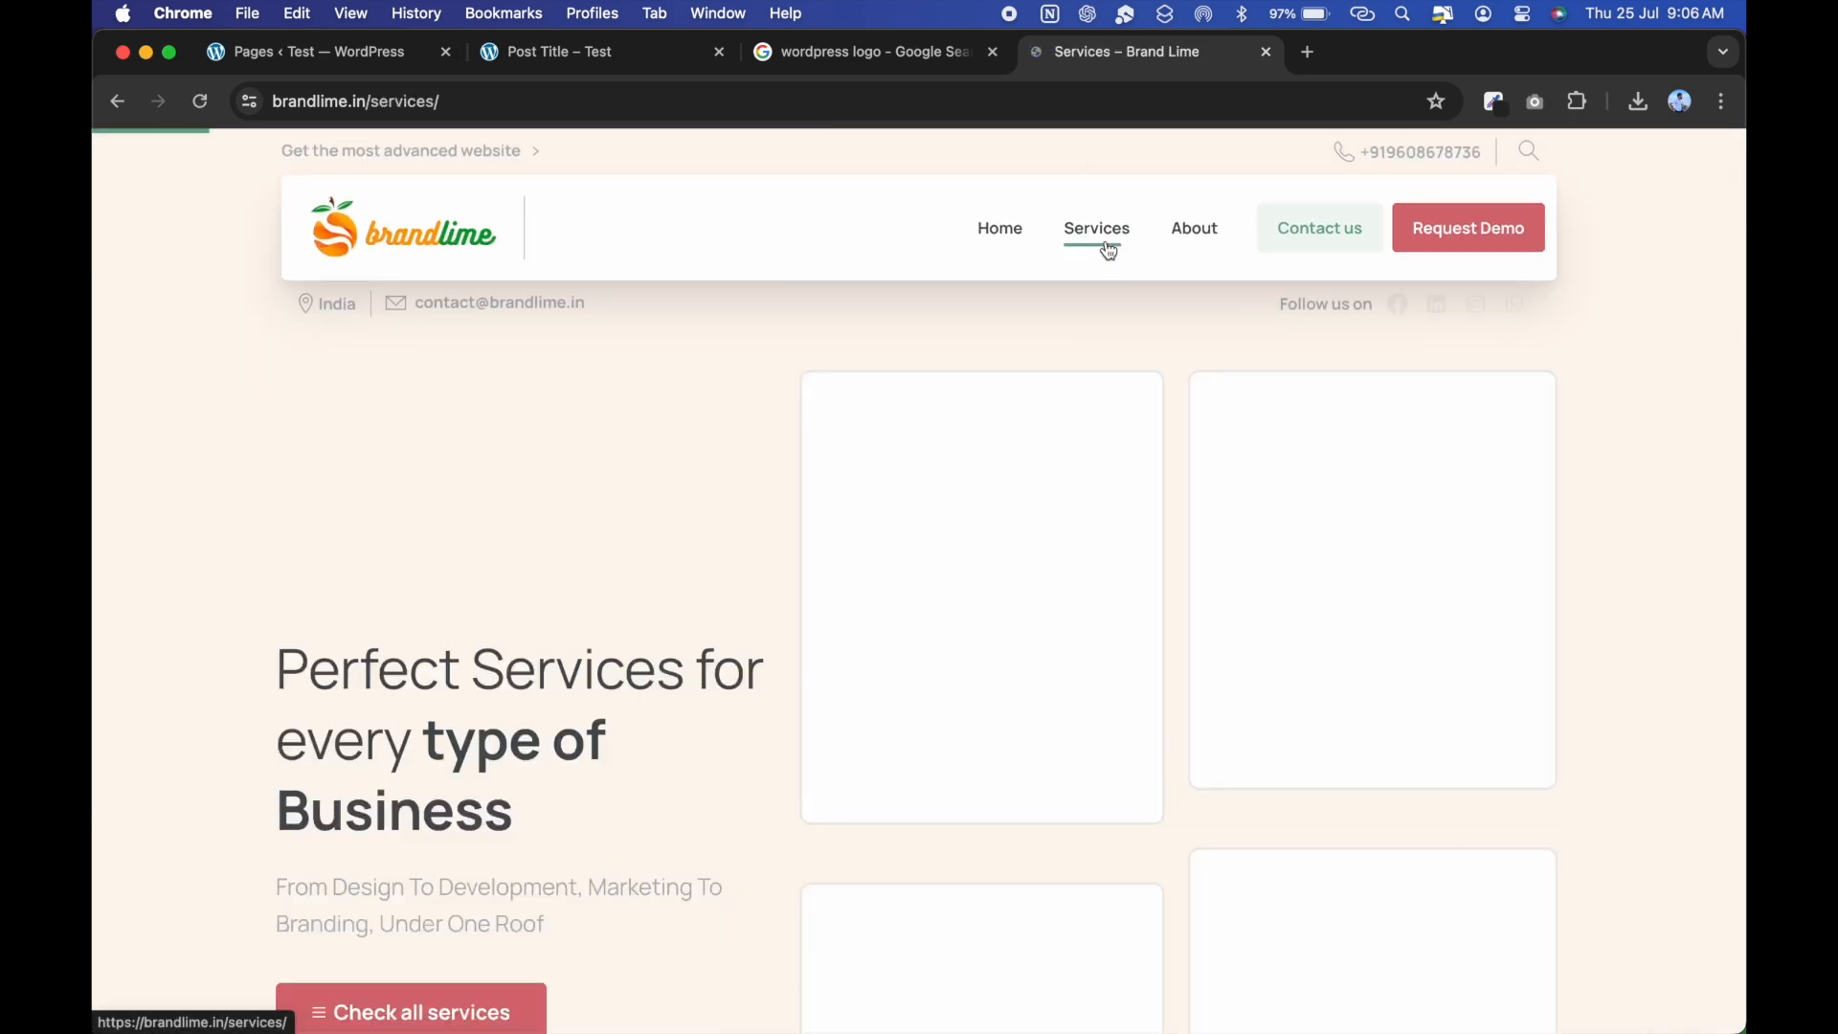
pyautogui.scroll(-5, 1186, 774)
pyautogui.scroll(5, 1186, 774)
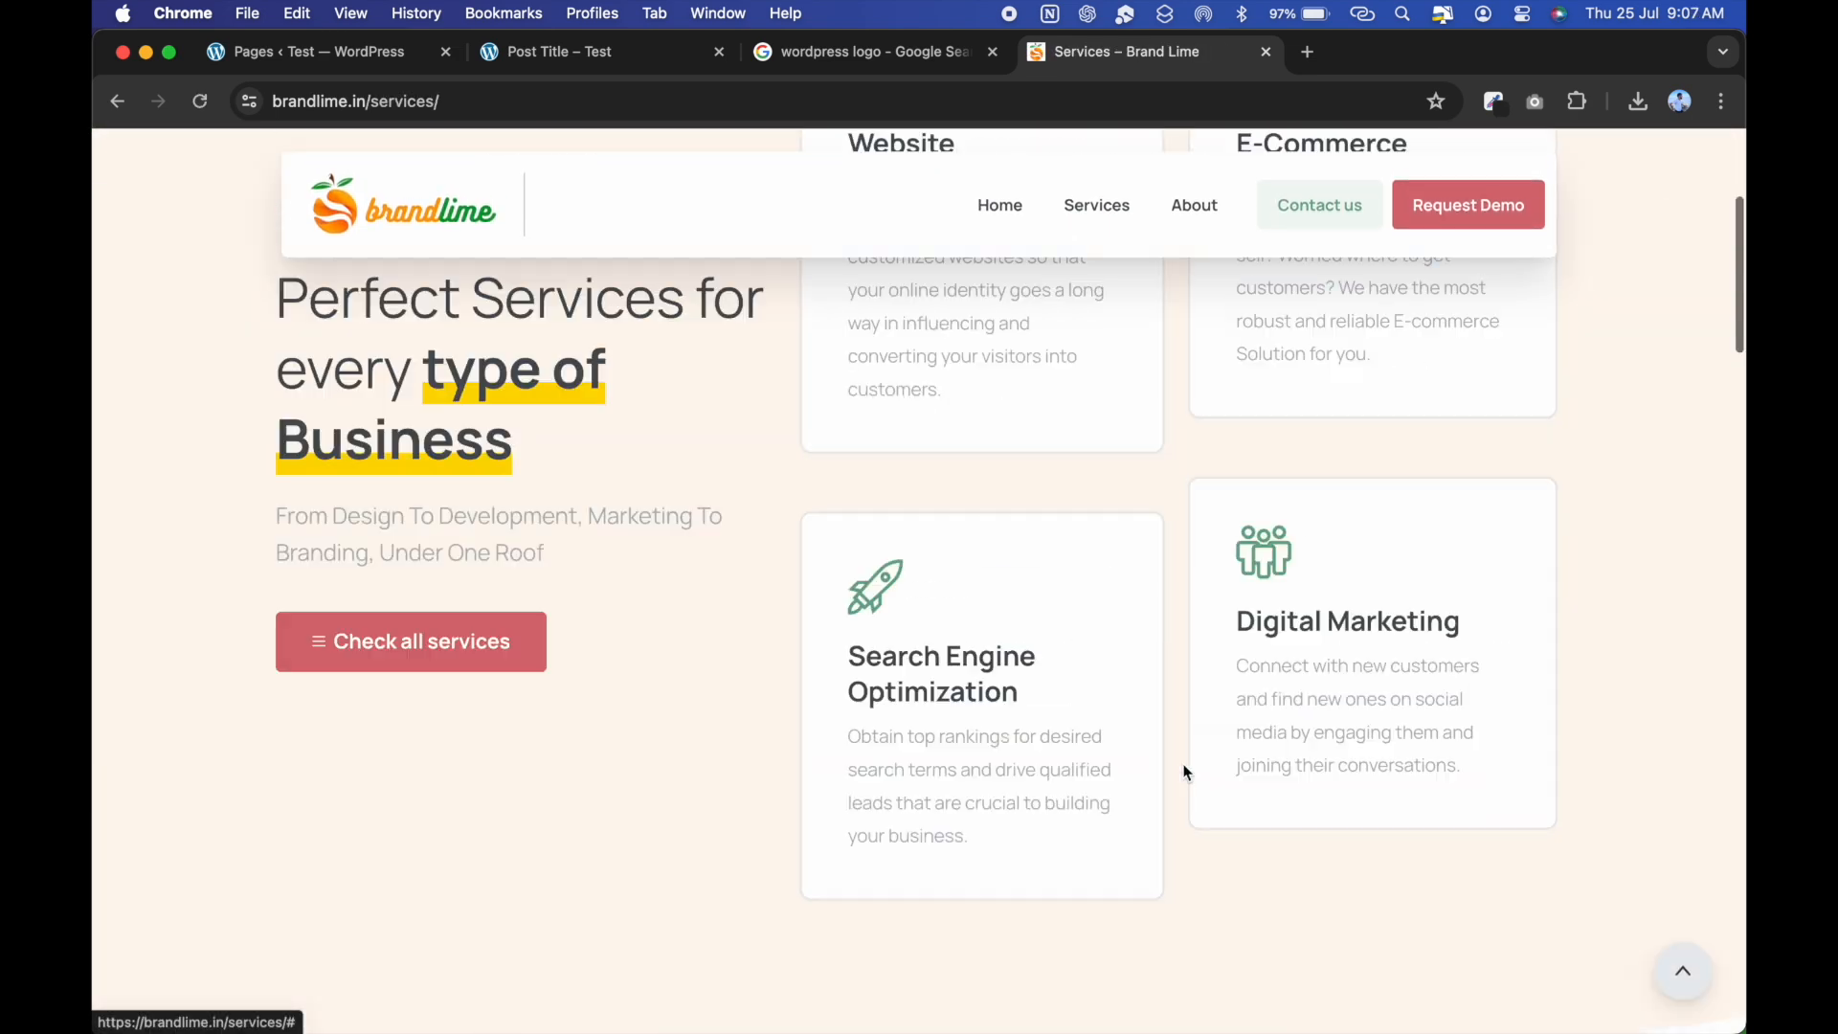
pyautogui.click(1174, 198)
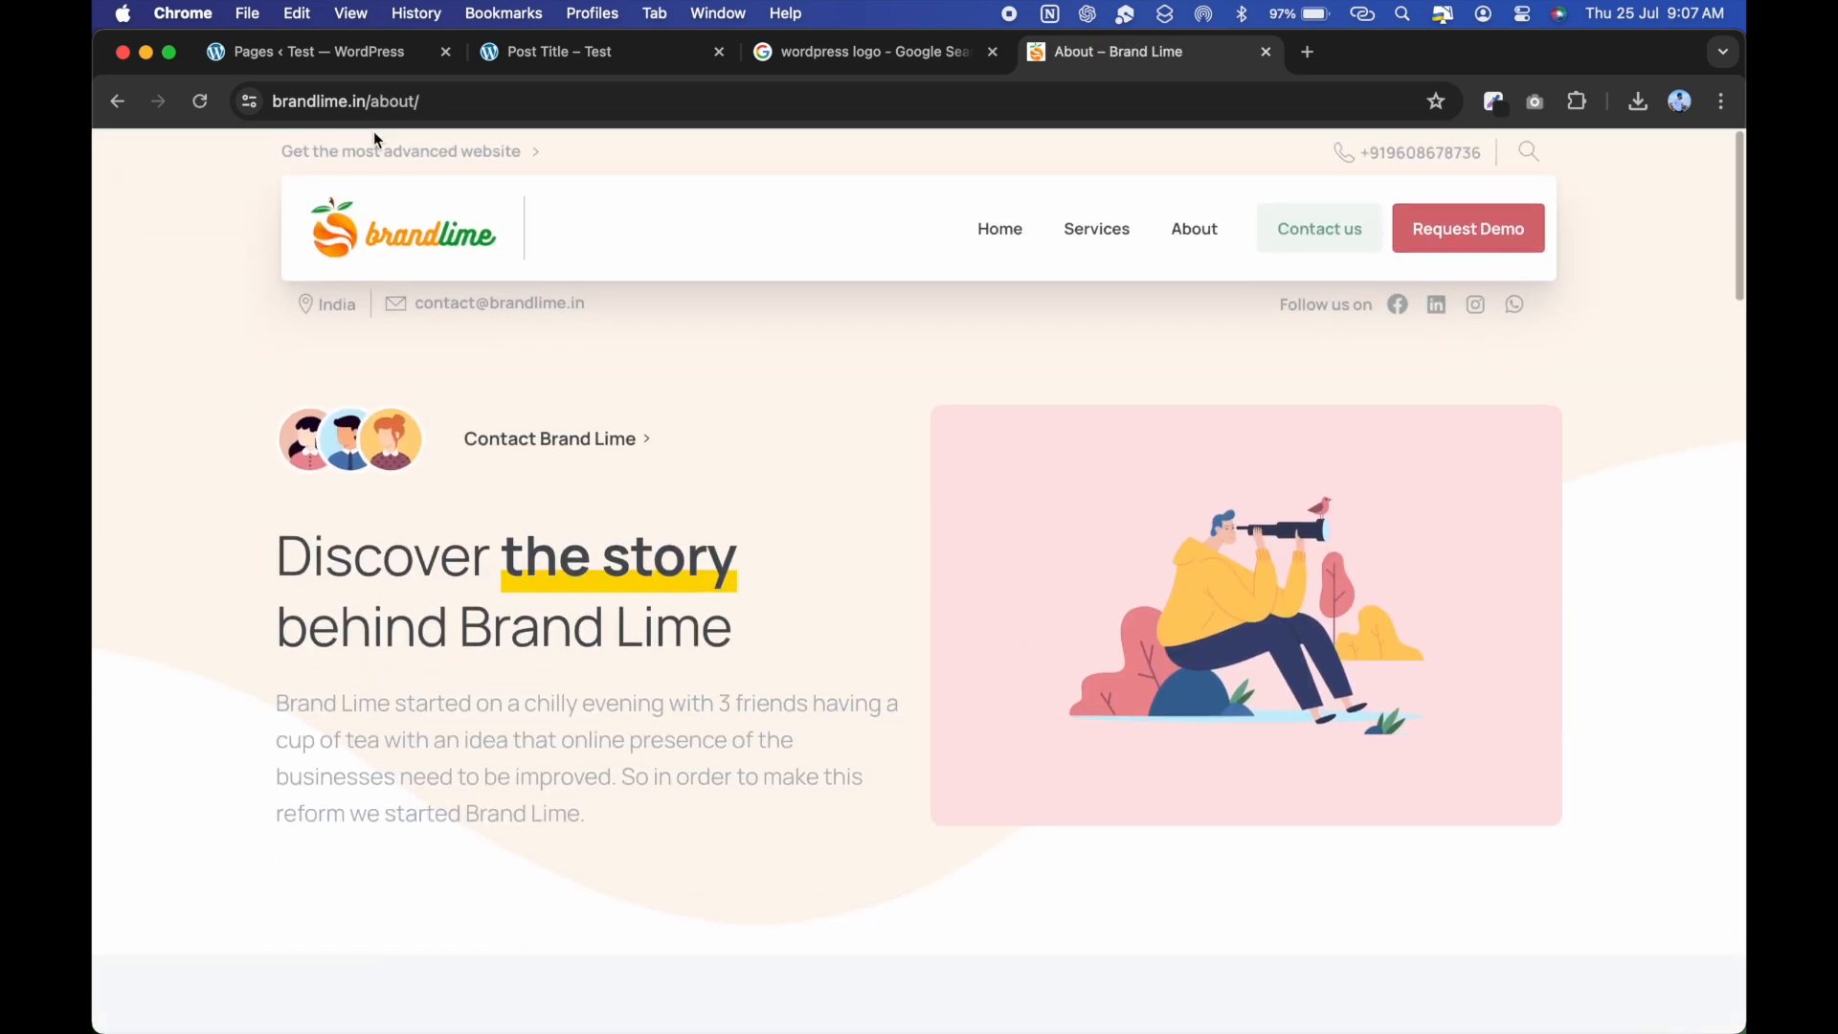
# Go to brandlime.in/blog, open its first article in a new tab, then return to WordPress Pages.
pyautogui.moveTo(370, 102); pyautogui.dragTo(628, 106)
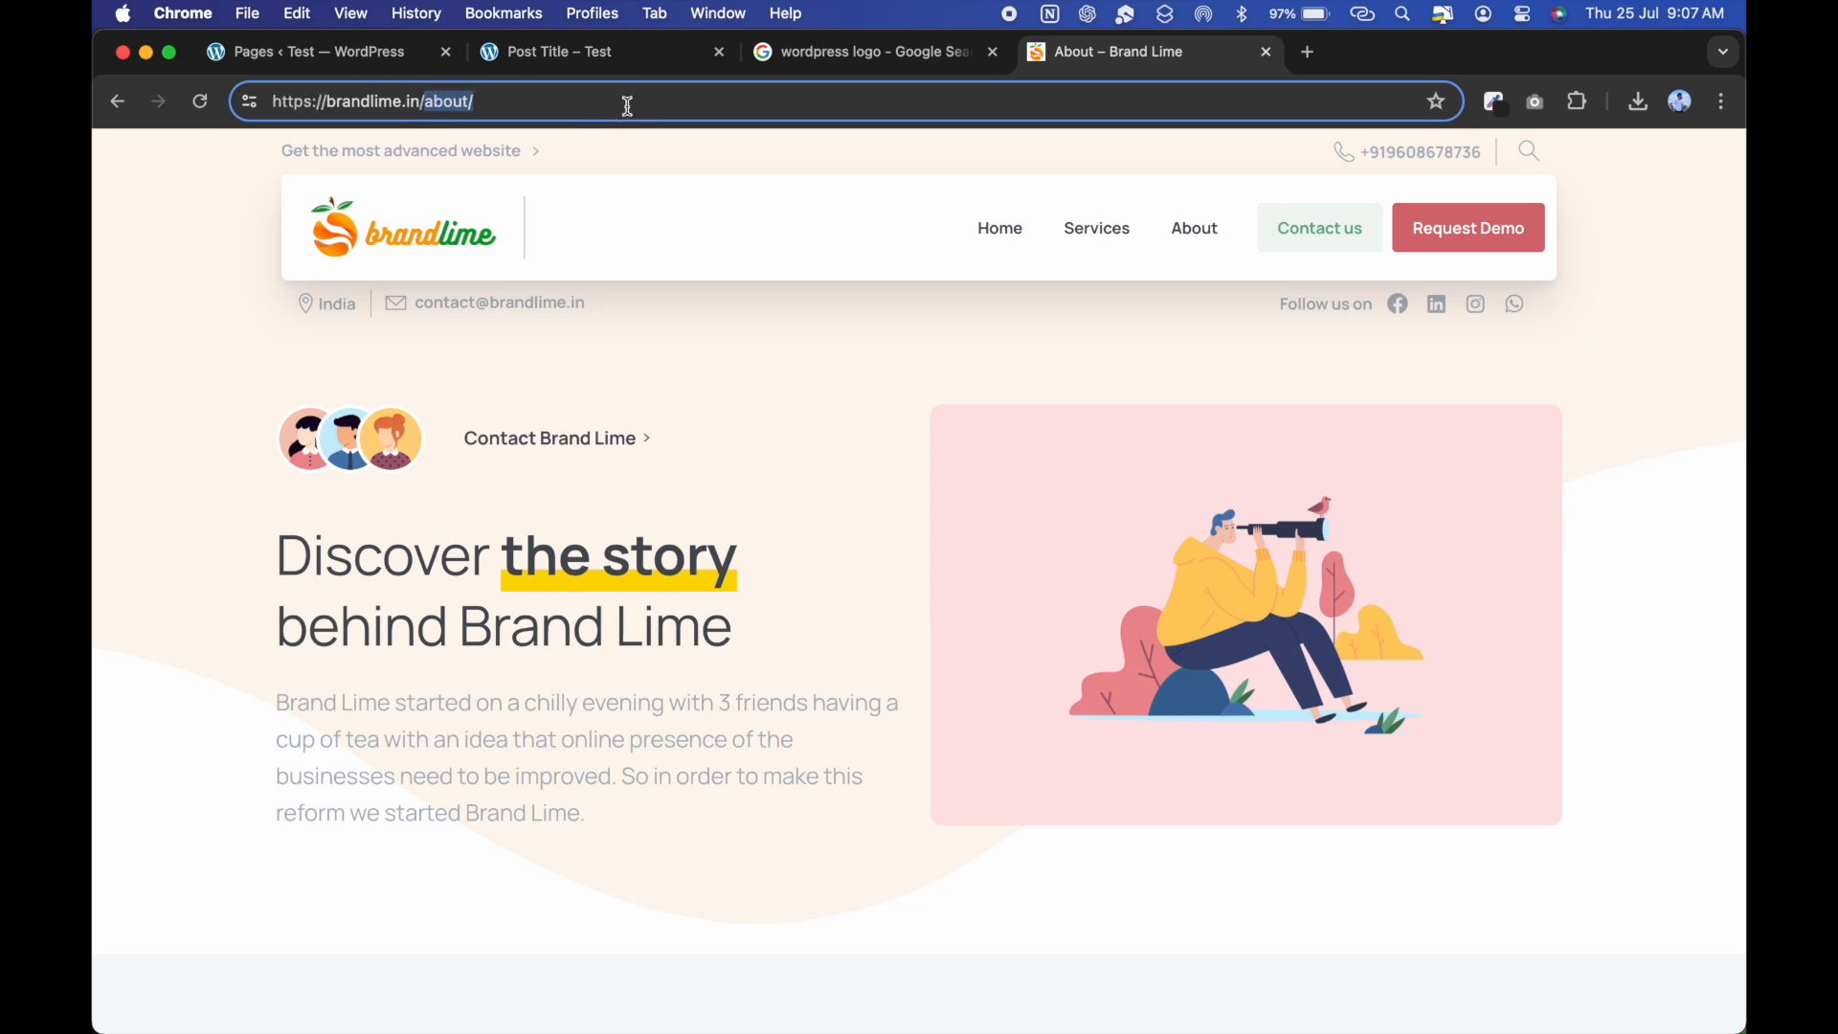
pyautogui.write('blog')
pyautogui.press('Return')
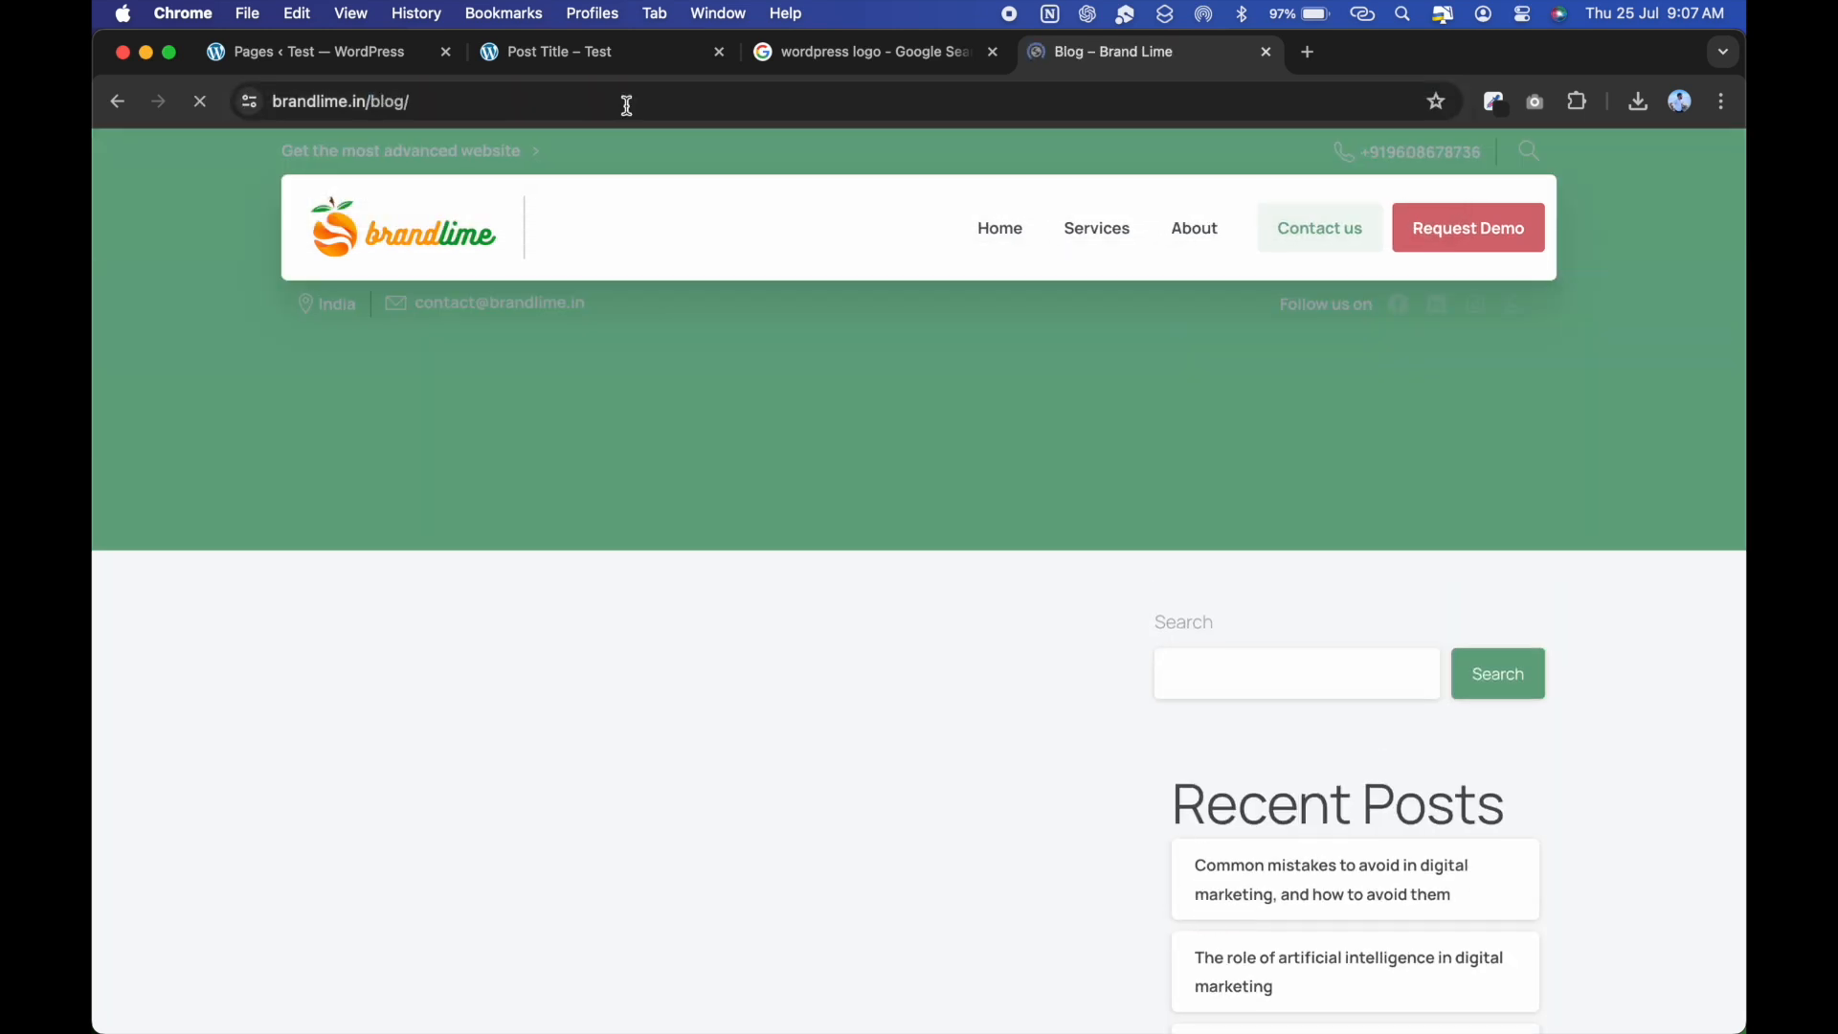
pyautogui.scroll(-3, 852, 445)
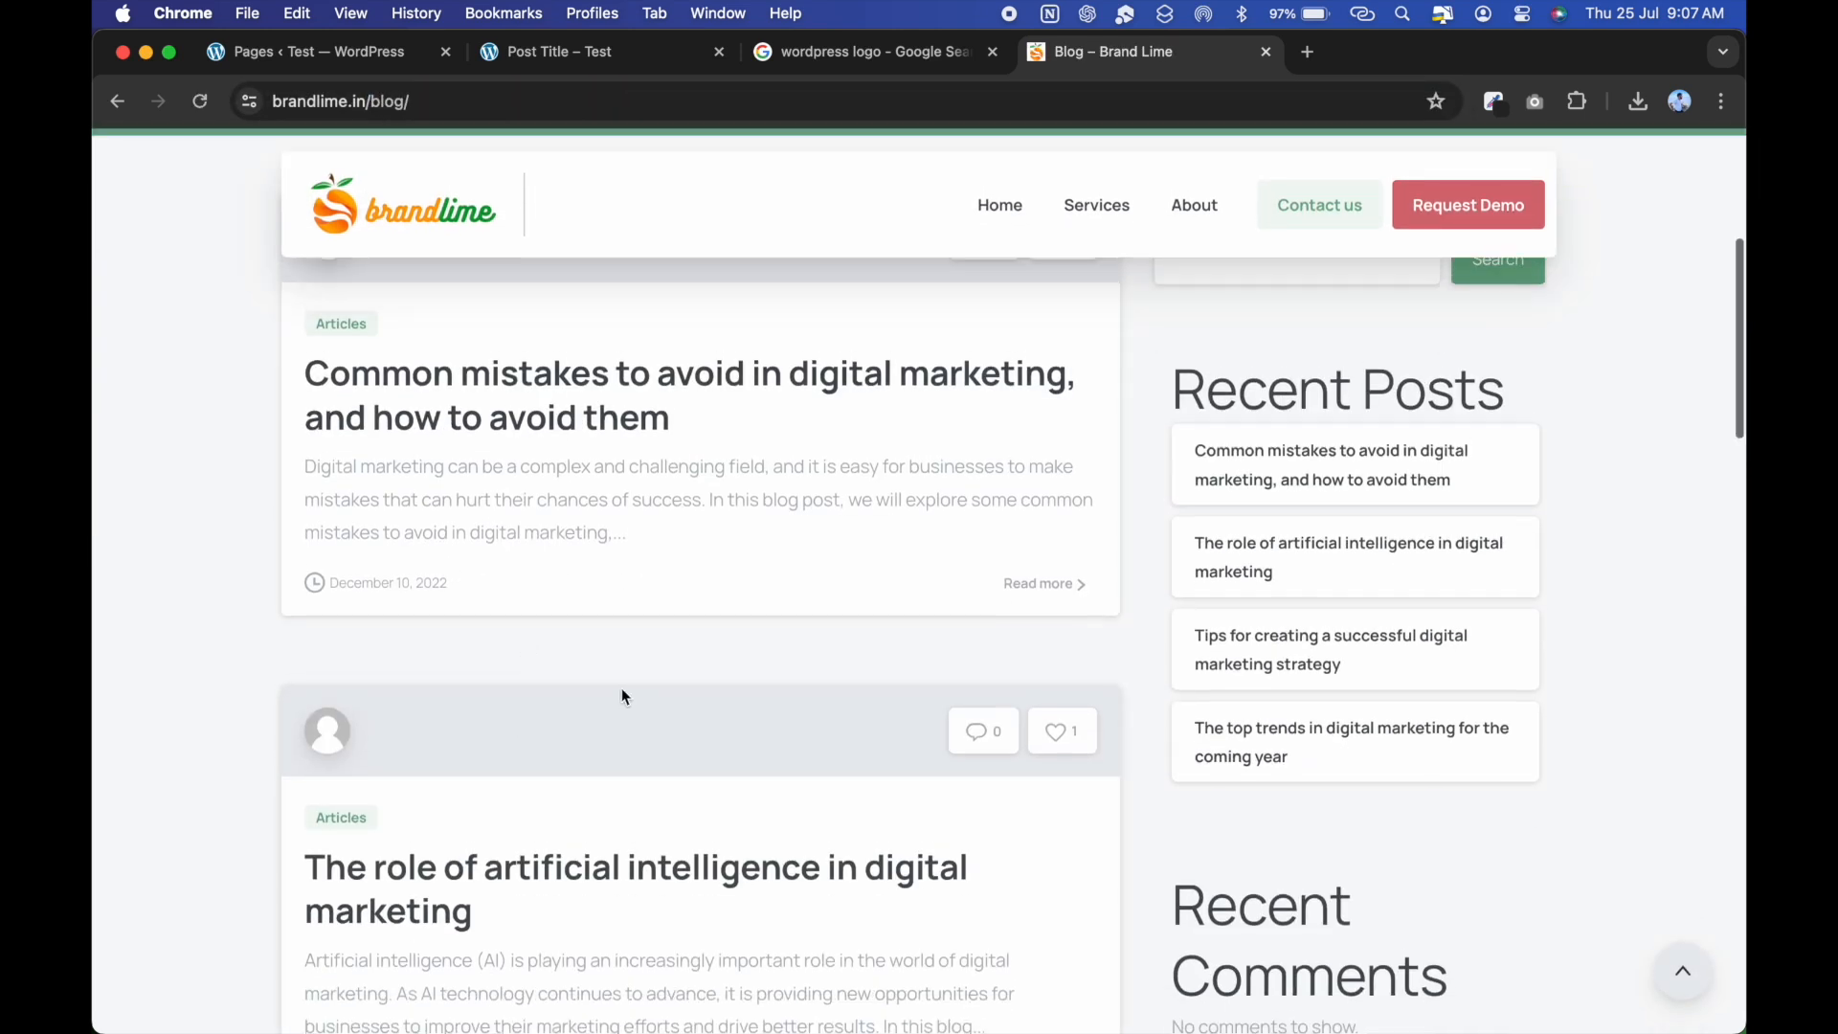
pyautogui.scroll(2, 536, 747)
pyautogui.scroll(-1, 489, 732)
pyautogui.scroll(-10, 519, 666)
pyautogui.scroll(14, 520, 669)
pyautogui.keyDown('super'); pyautogui.click(482, 876); pyautogui.keyUp('super')
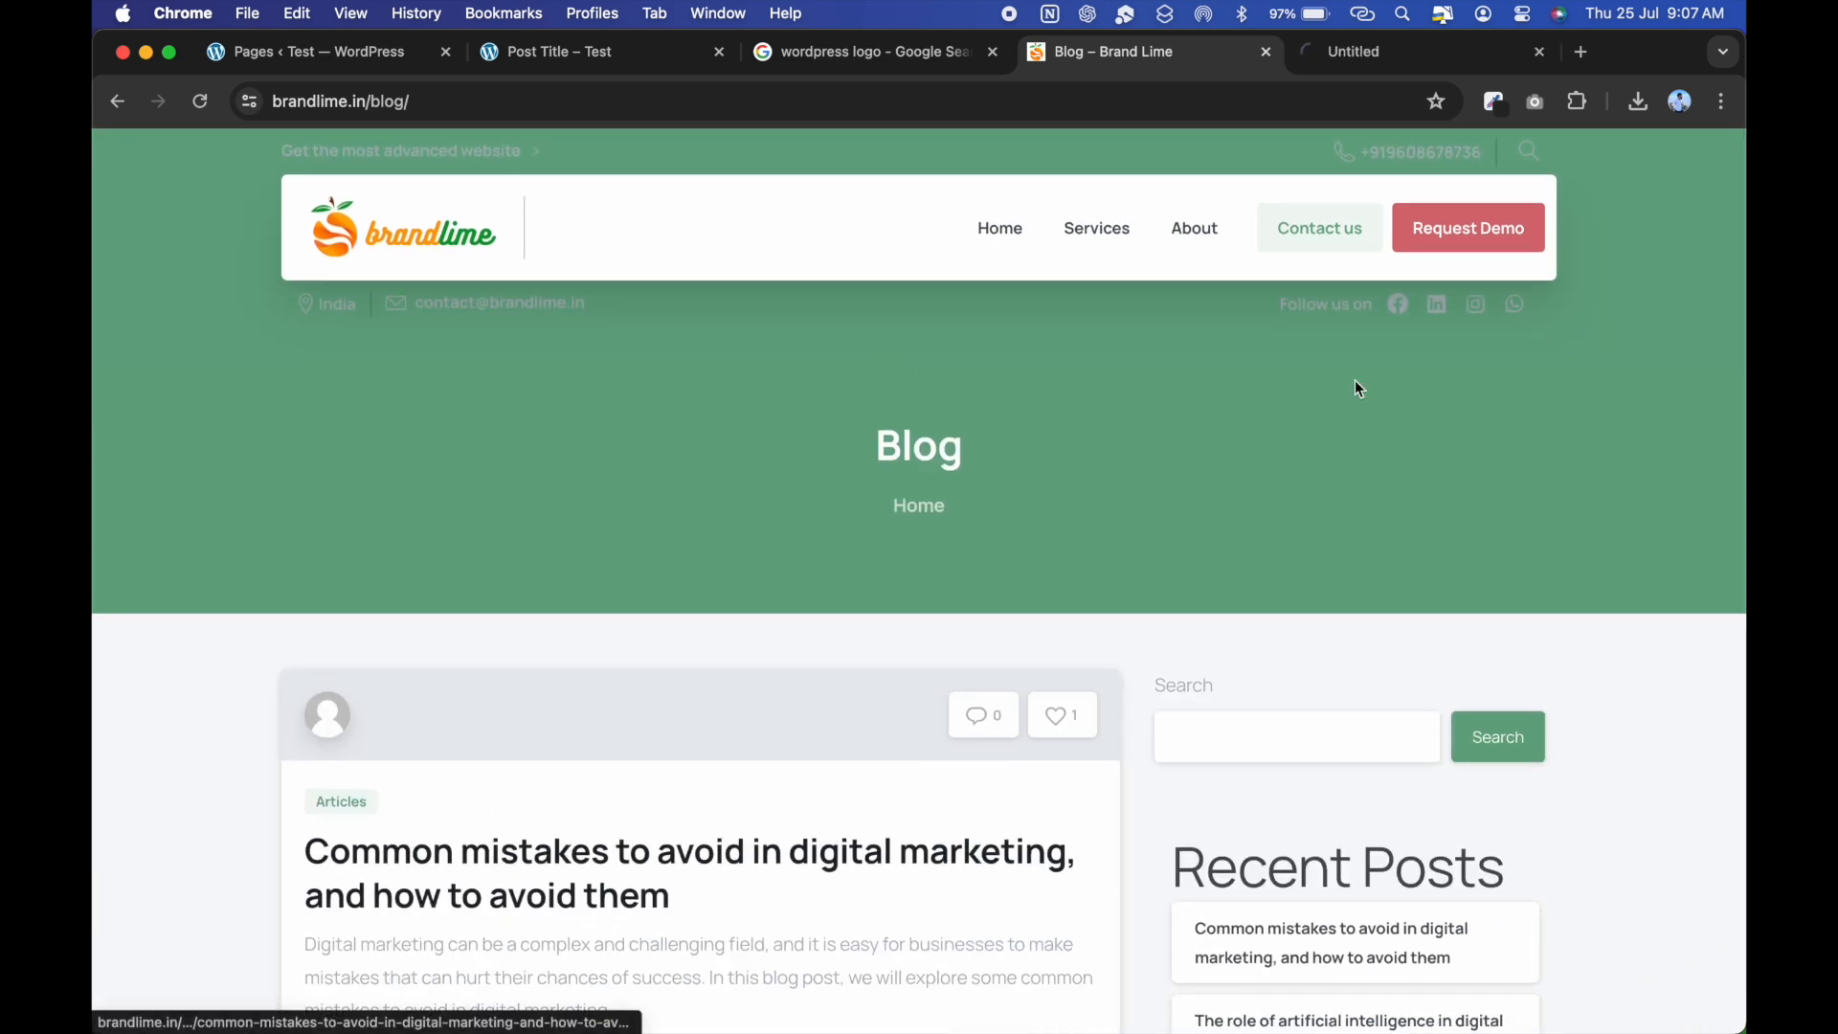
pyautogui.click(1380, 55)
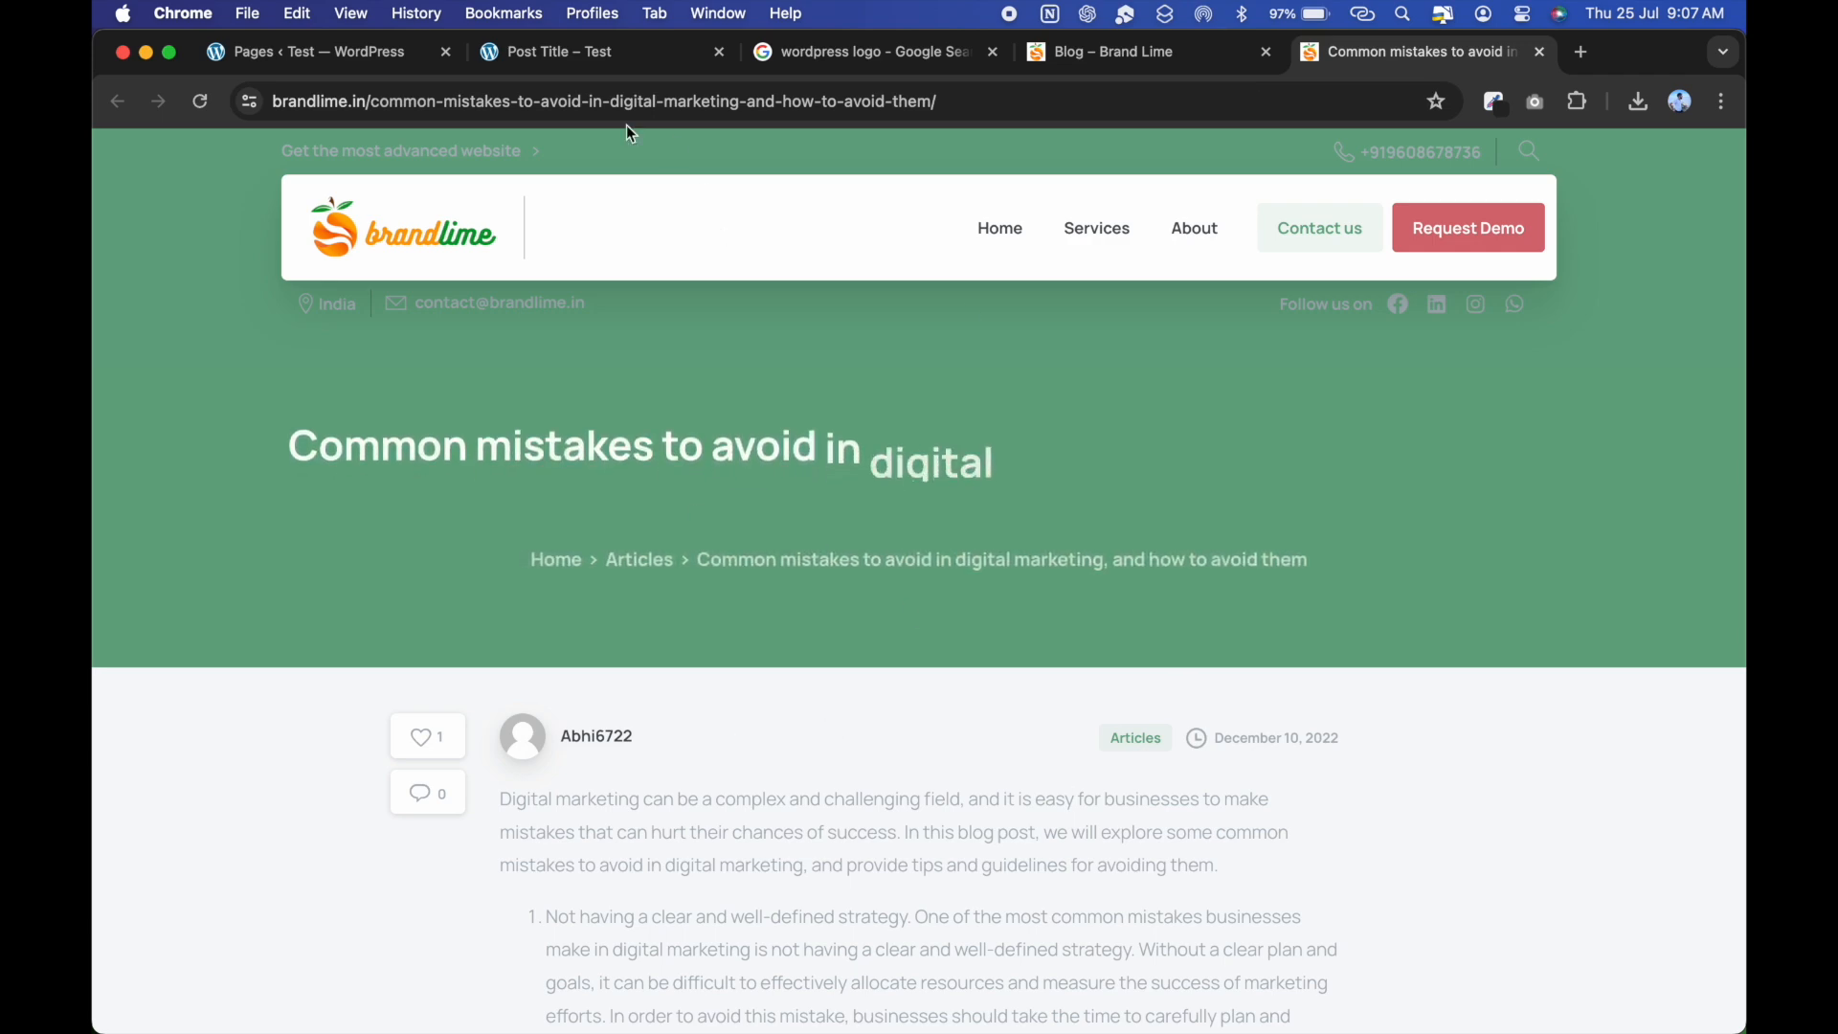
pyautogui.scroll(-10, 928, 809)
pyautogui.scroll(10, 927, 814)
pyautogui.click(313, 54)
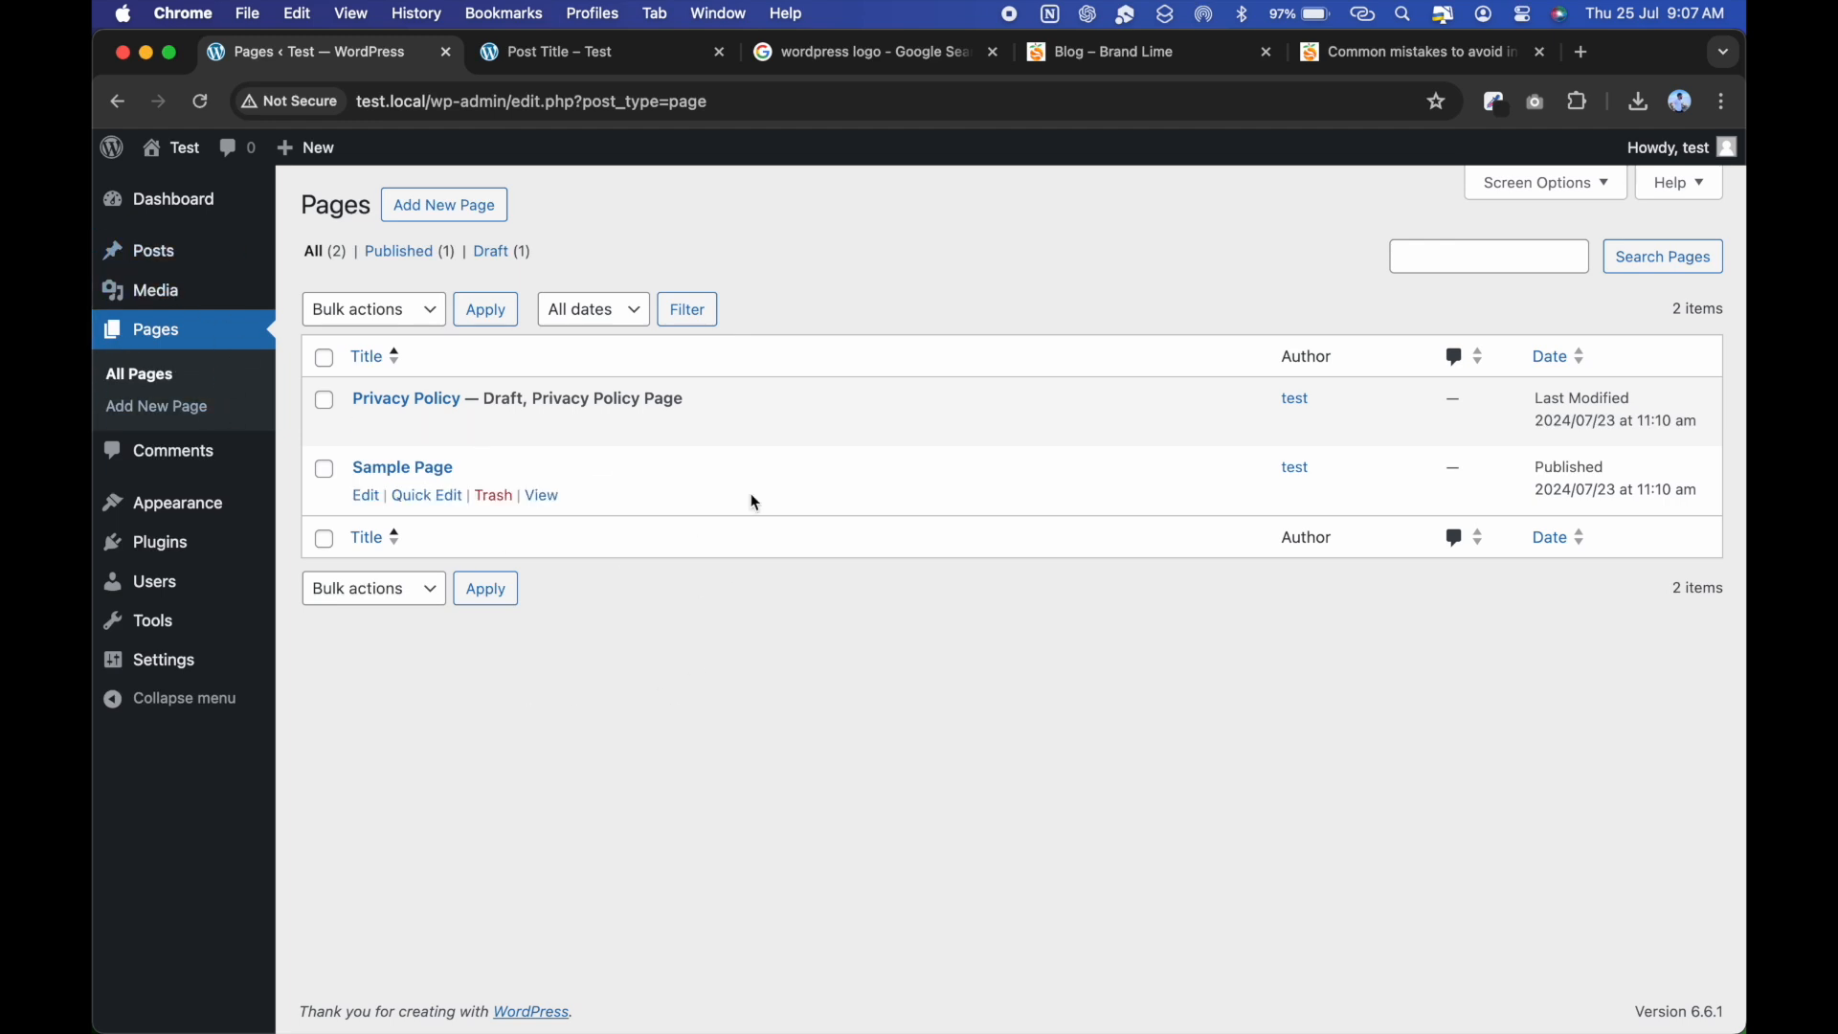
# Start a new page and fill it with the About pattern layout.
pyautogui.click(481, 209)
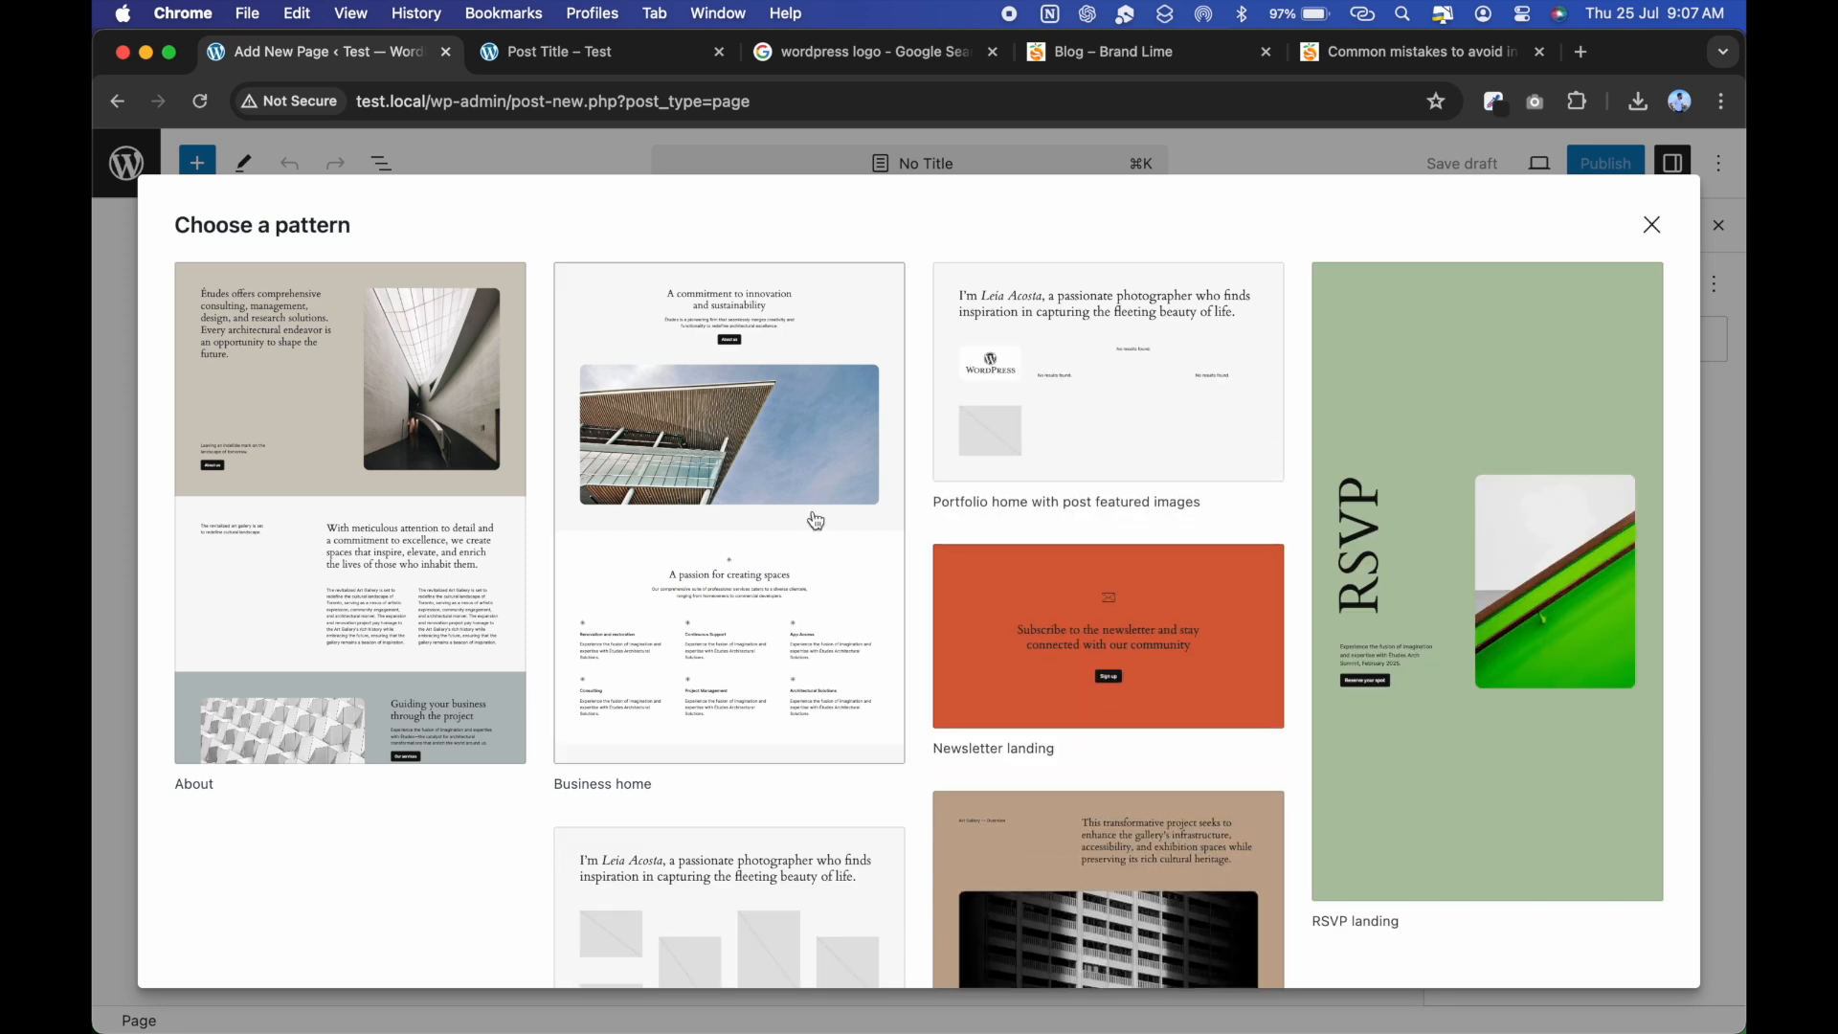
pyautogui.scroll(-5, 816, 520)
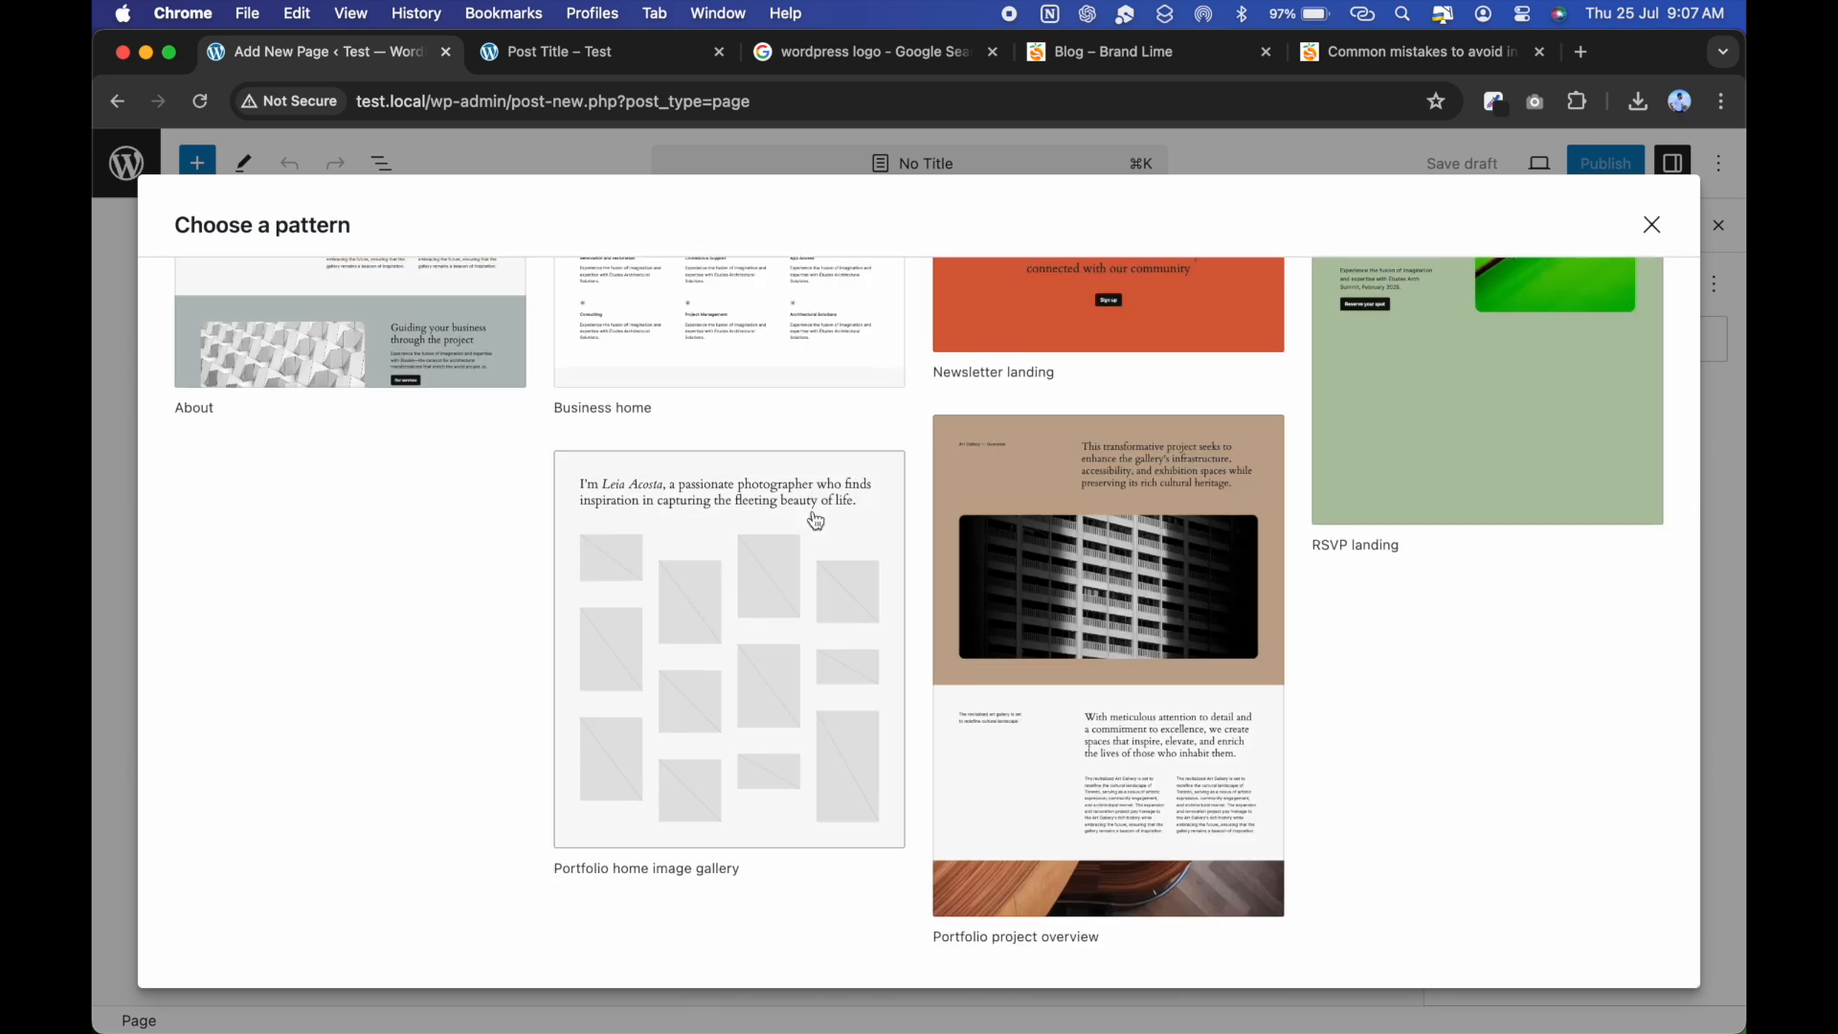
pyautogui.scroll(5, 617, 527)
pyautogui.click(329, 471)
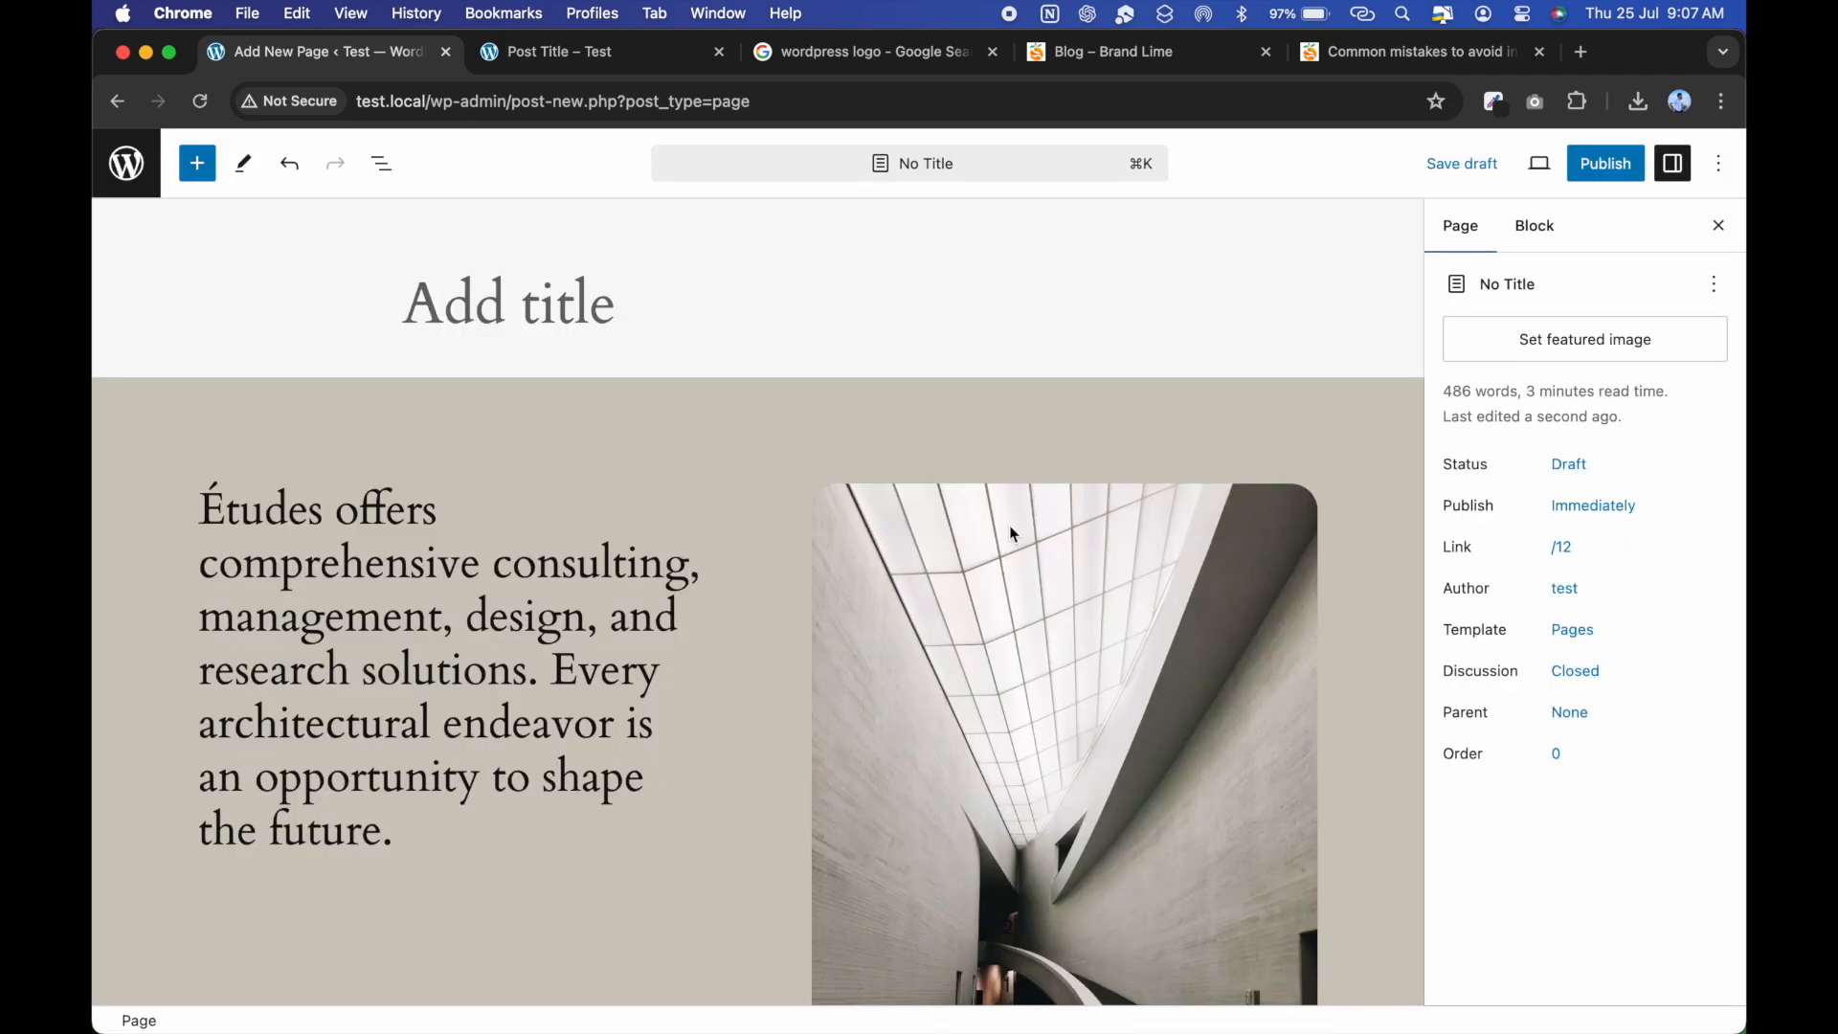
pyautogui.scroll(-10, 1013, 531)
pyautogui.scroll(-5, 1013, 532)
pyautogui.scroll(20, 1013, 532)
# Title the page 'About' and review the Études starter content and page settings.
pyautogui.click(611, 306)
pyautogui.write('About')
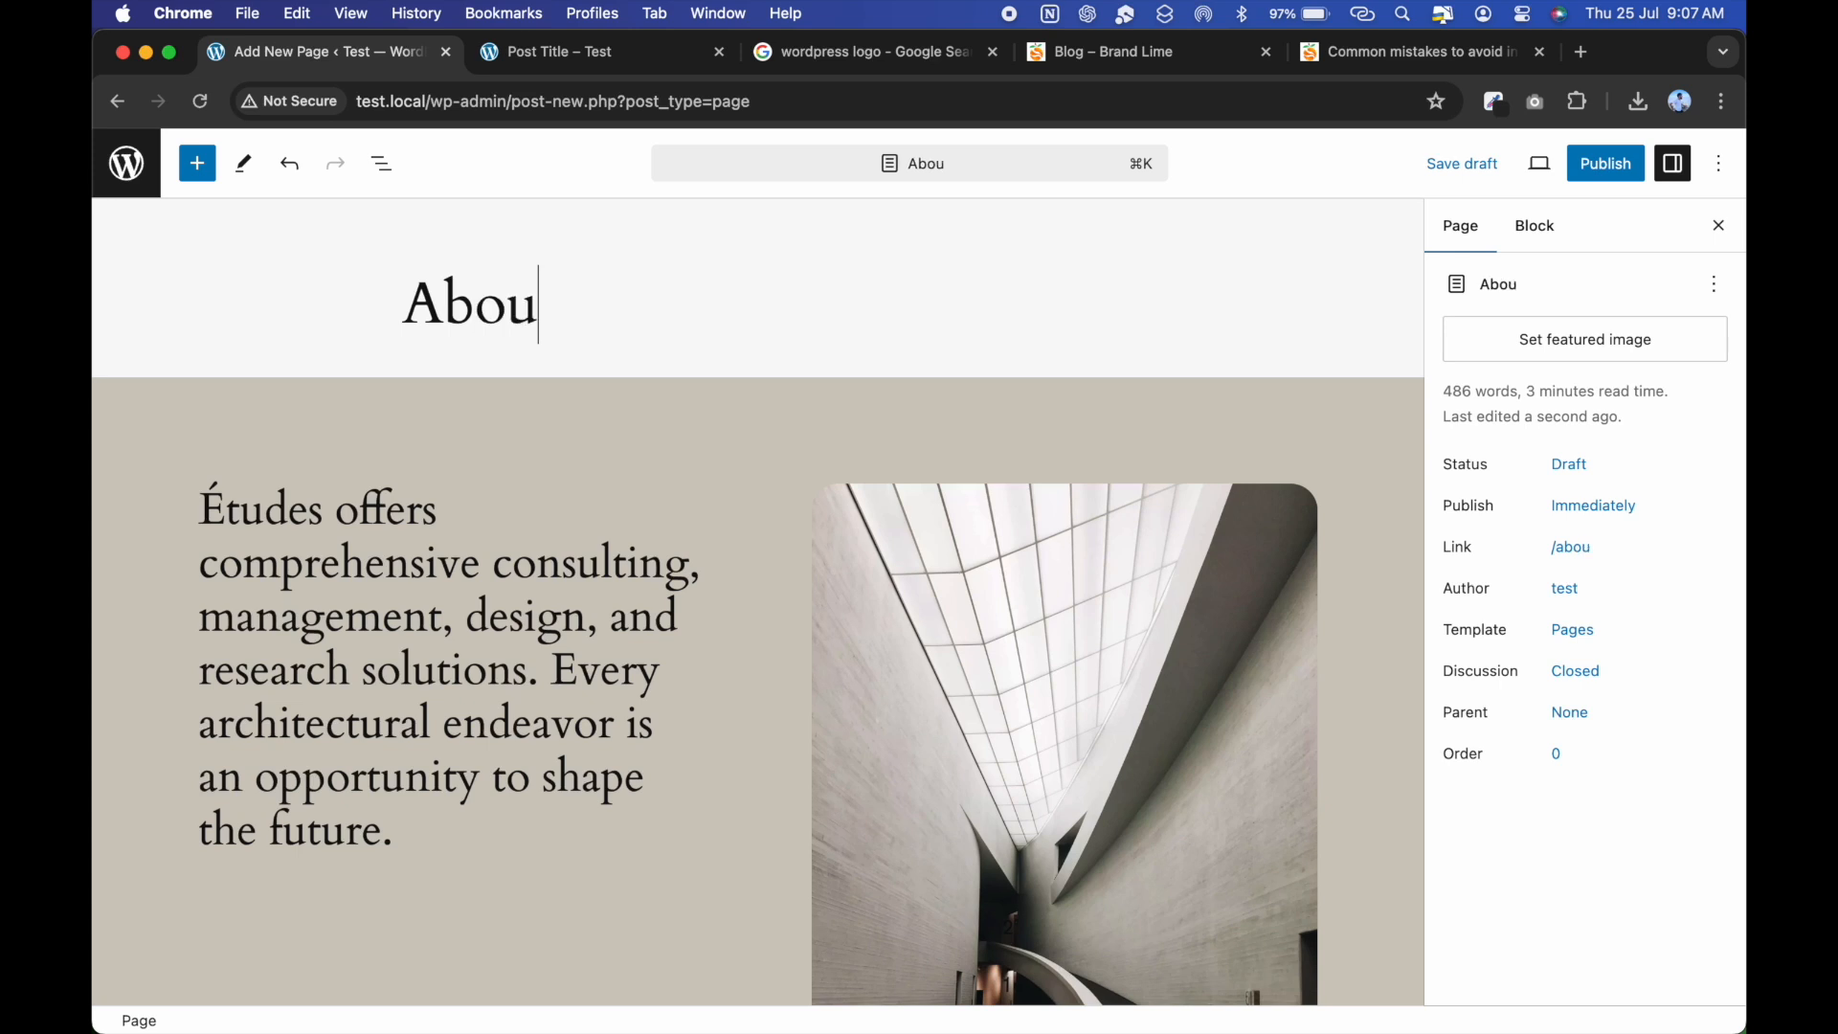
pyautogui.tripleClick(375, 562)
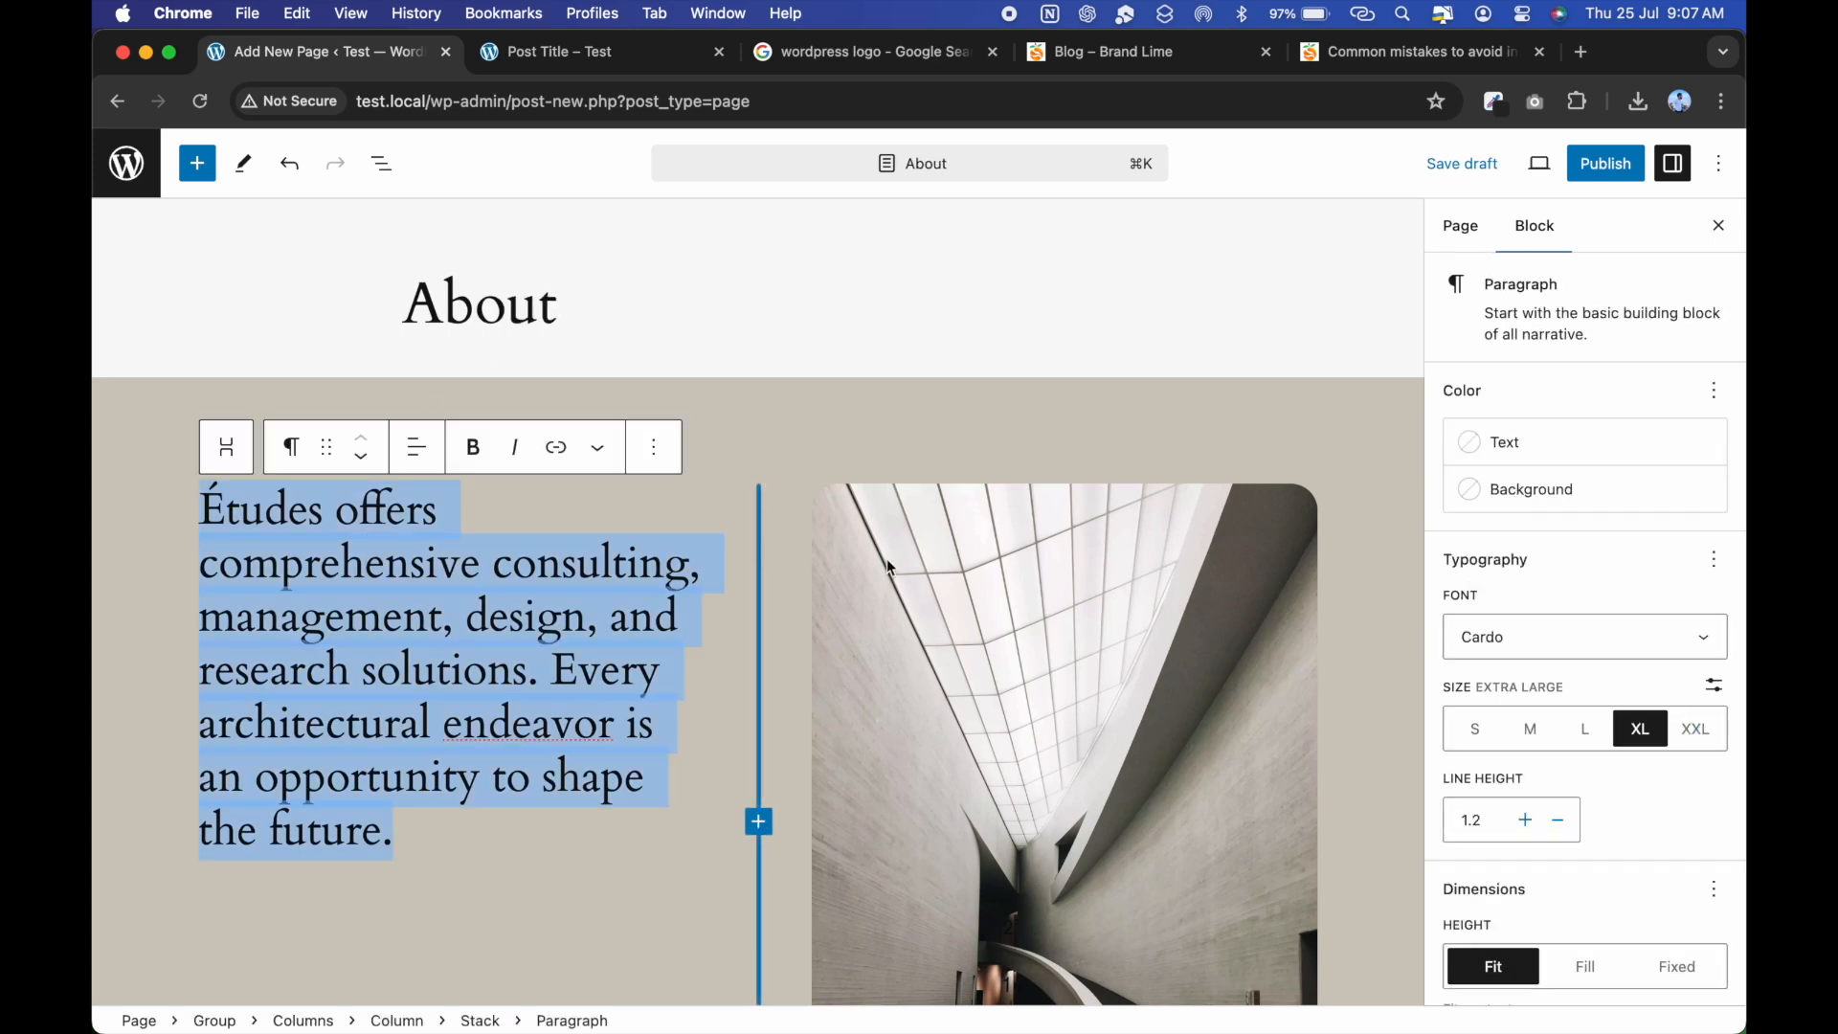
pyautogui.scroll(-10, 1034, 563)
pyautogui.scroll(10, 1037, 567)
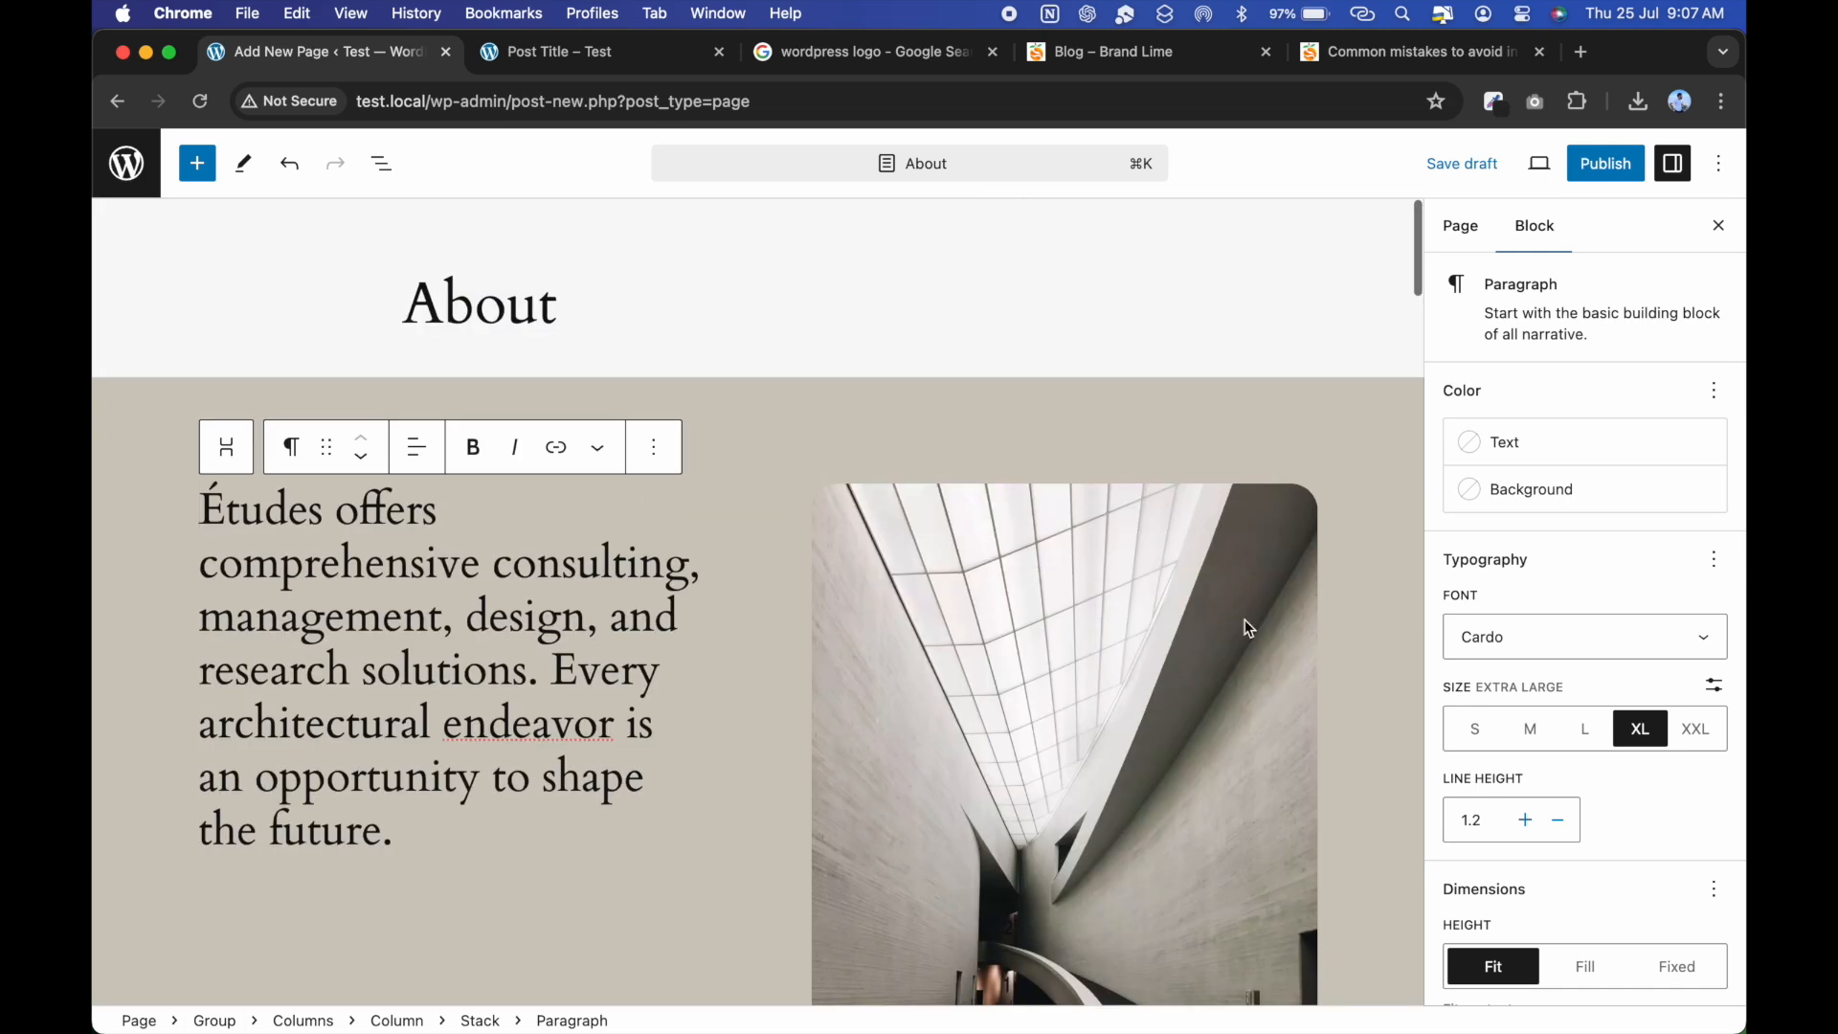
pyautogui.scroll(-2, 1532, 540)
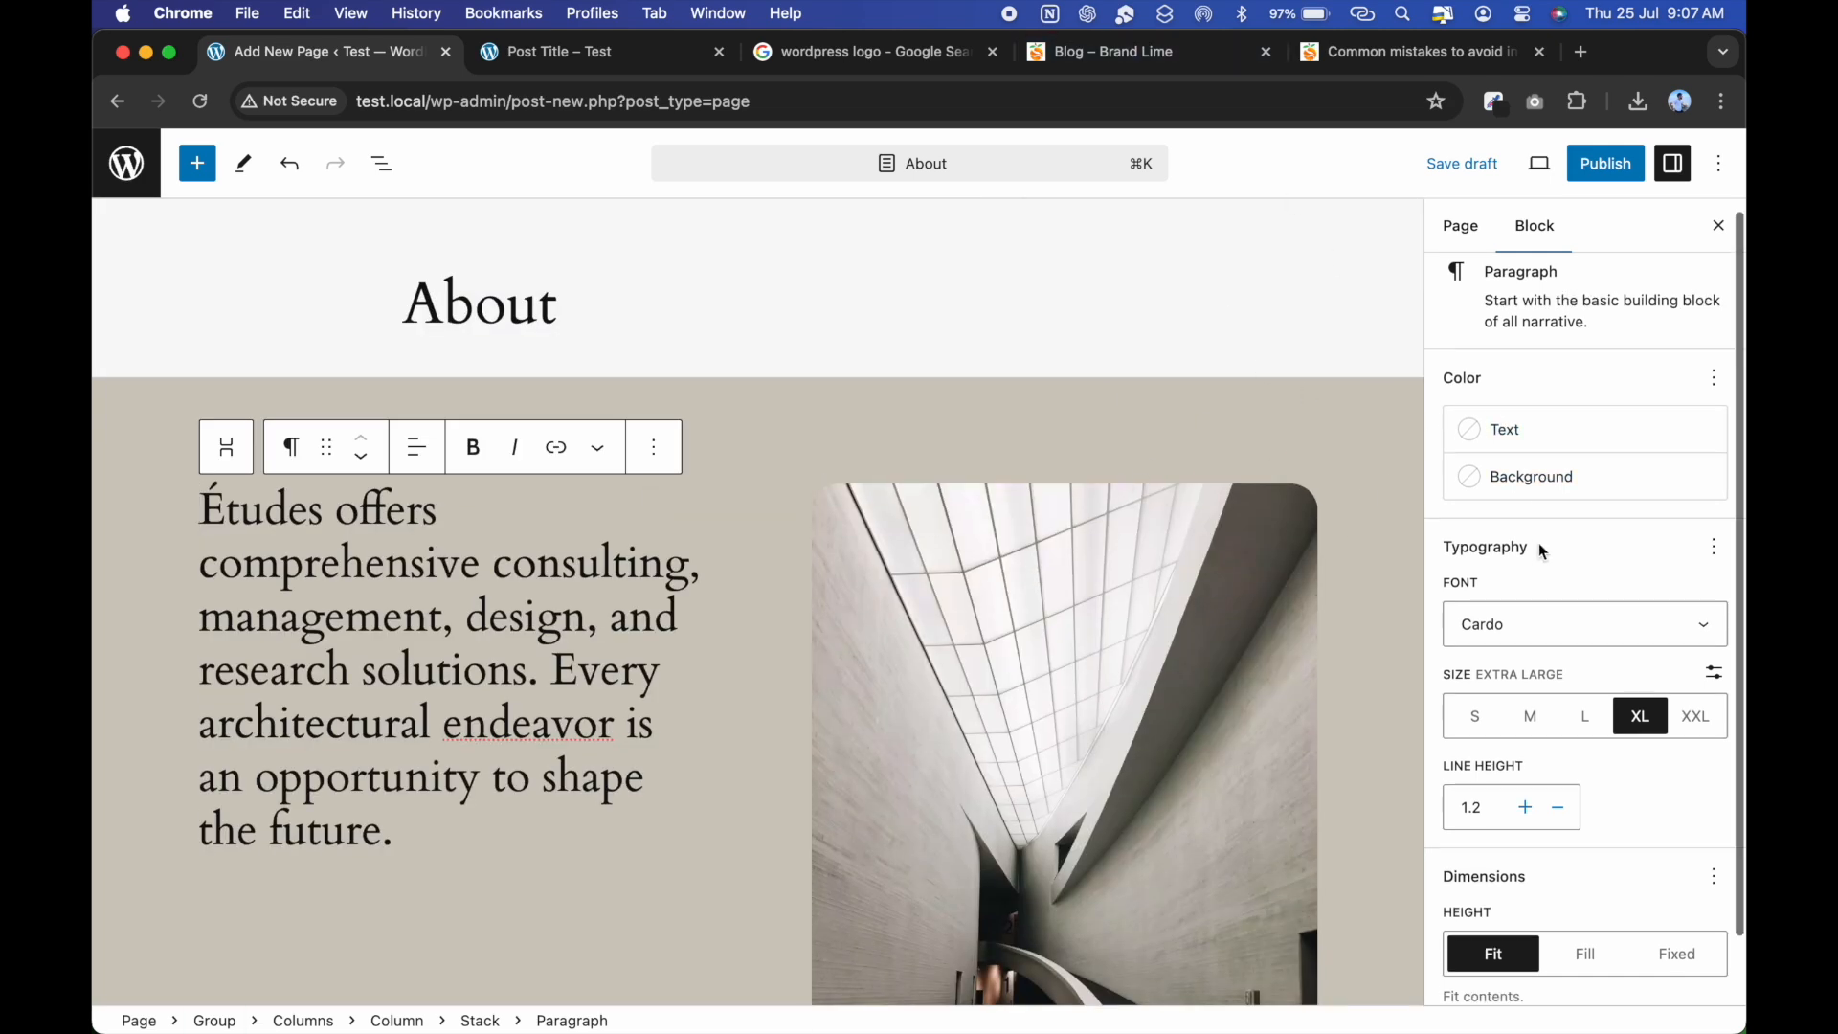
pyautogui.scroll(2, 1539, 546)
pyautogui.click(1464, 228)
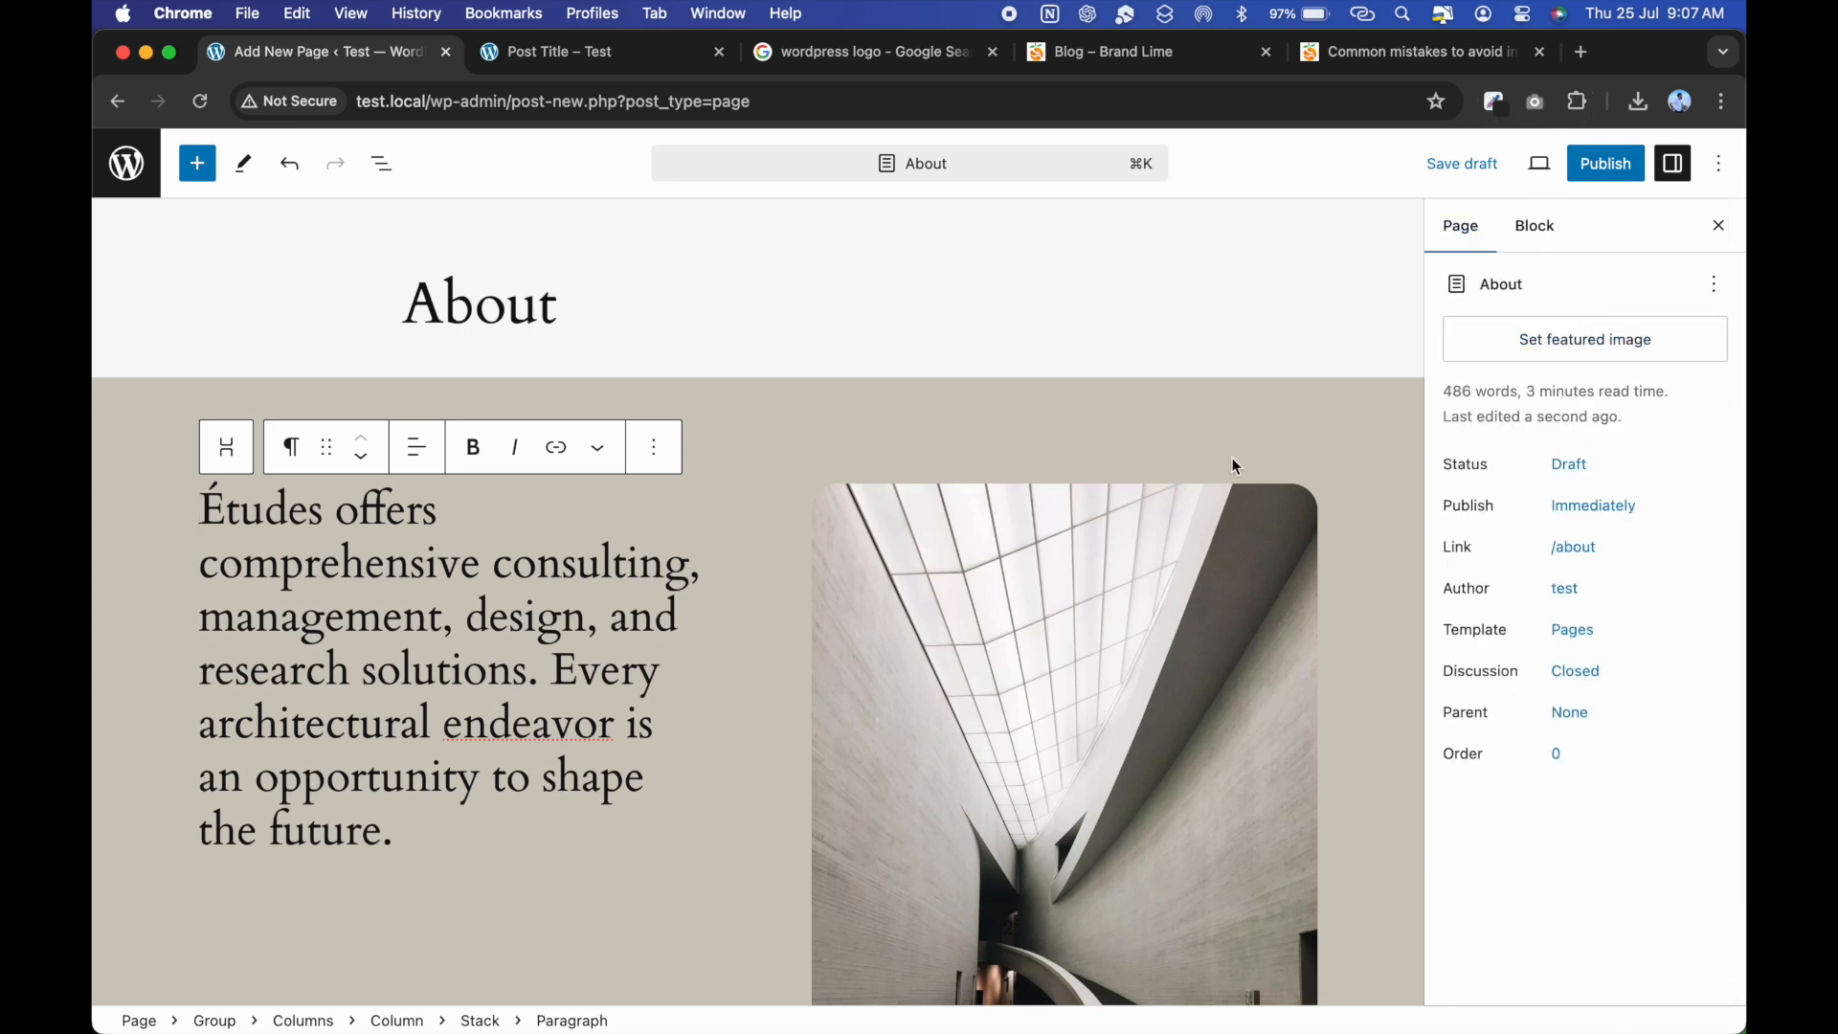
# Publish the About page and open it live at test.local/about/.
pyautogui.click(1605, 168)
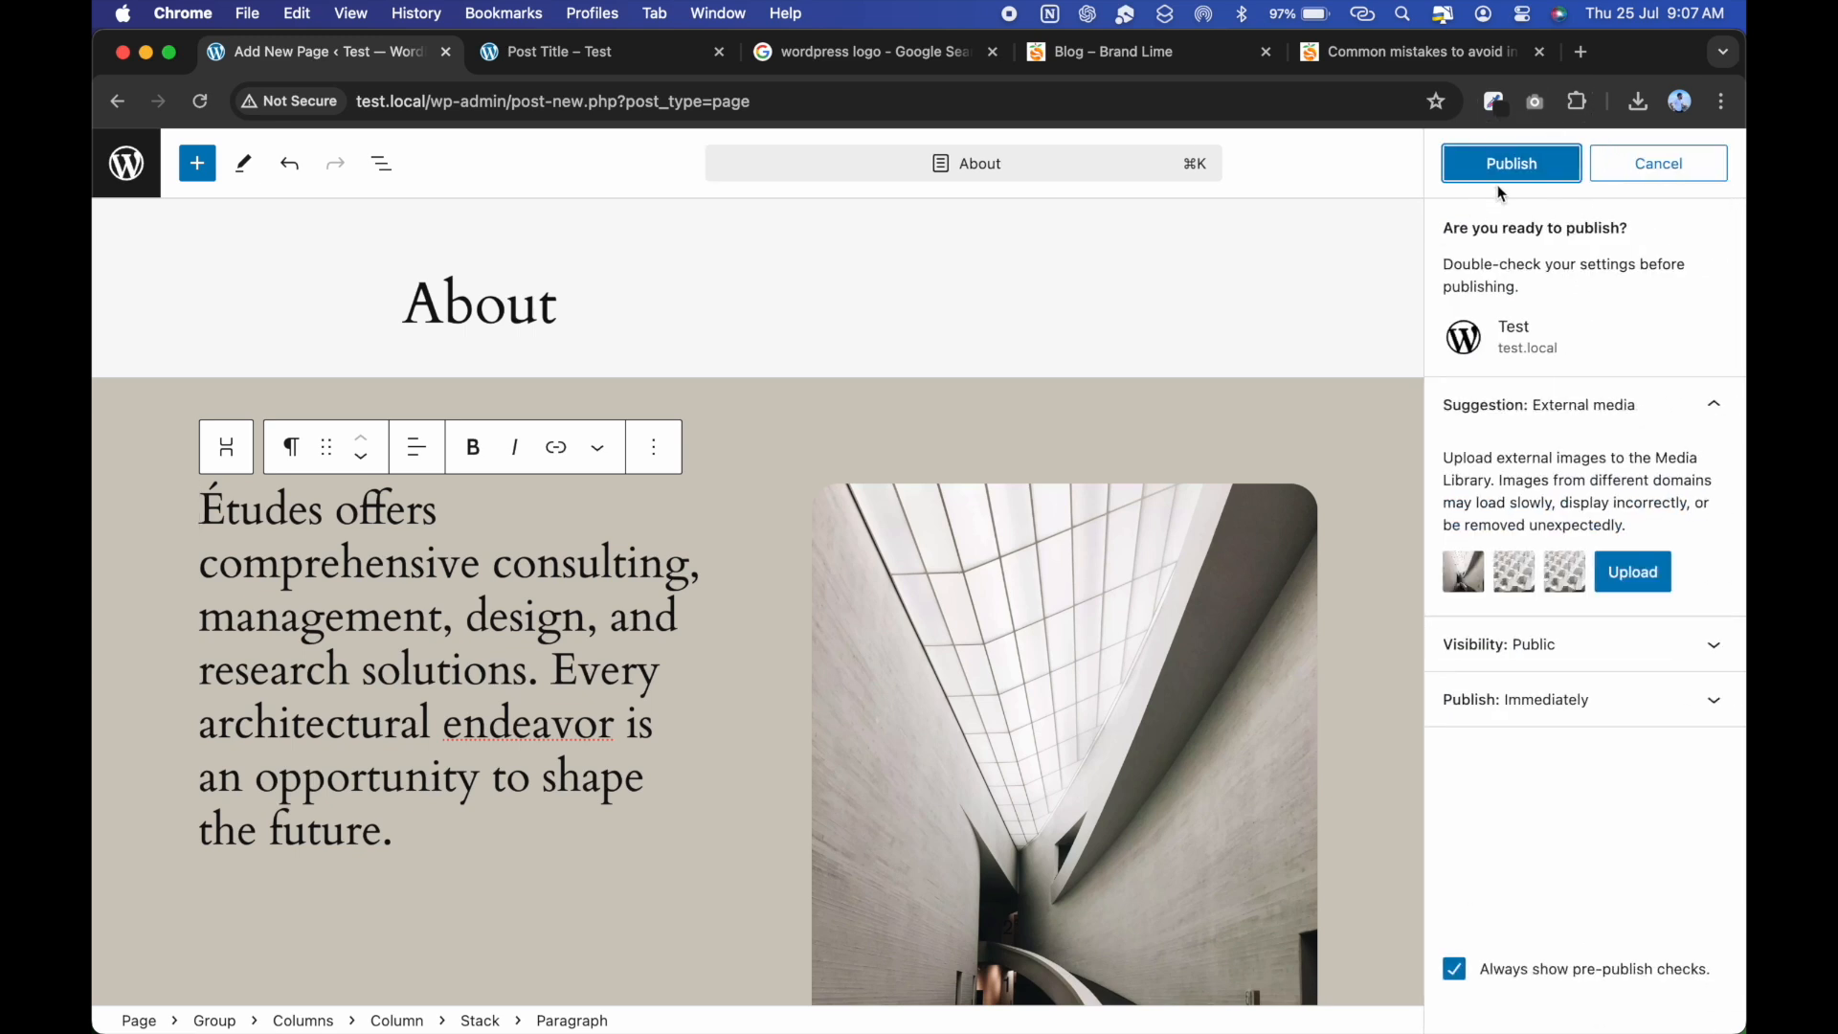
pyautogui.click(1520, 165)
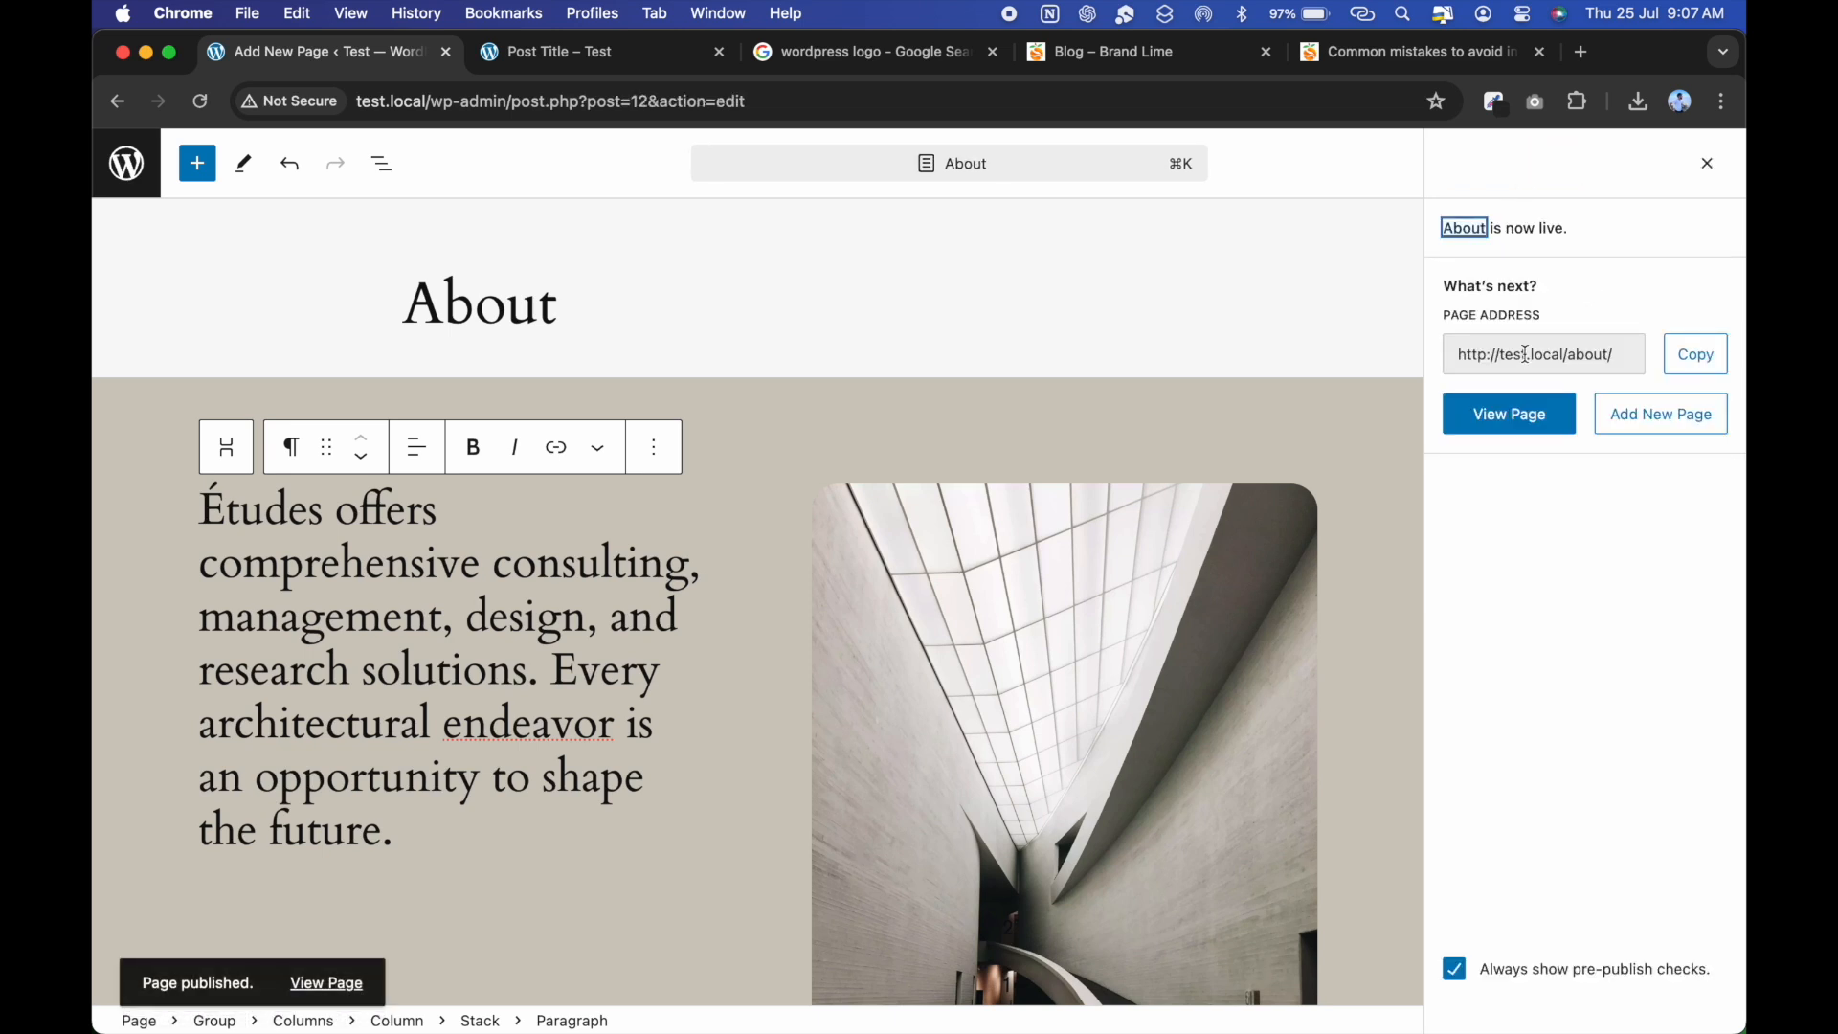
pyautogui.click(1561, 354)
pyautogui.click(1510, 414)
# Scroll through the live About page, then return to the admin Dashboard.
pyautogui.scroll(-1, 829, 609)
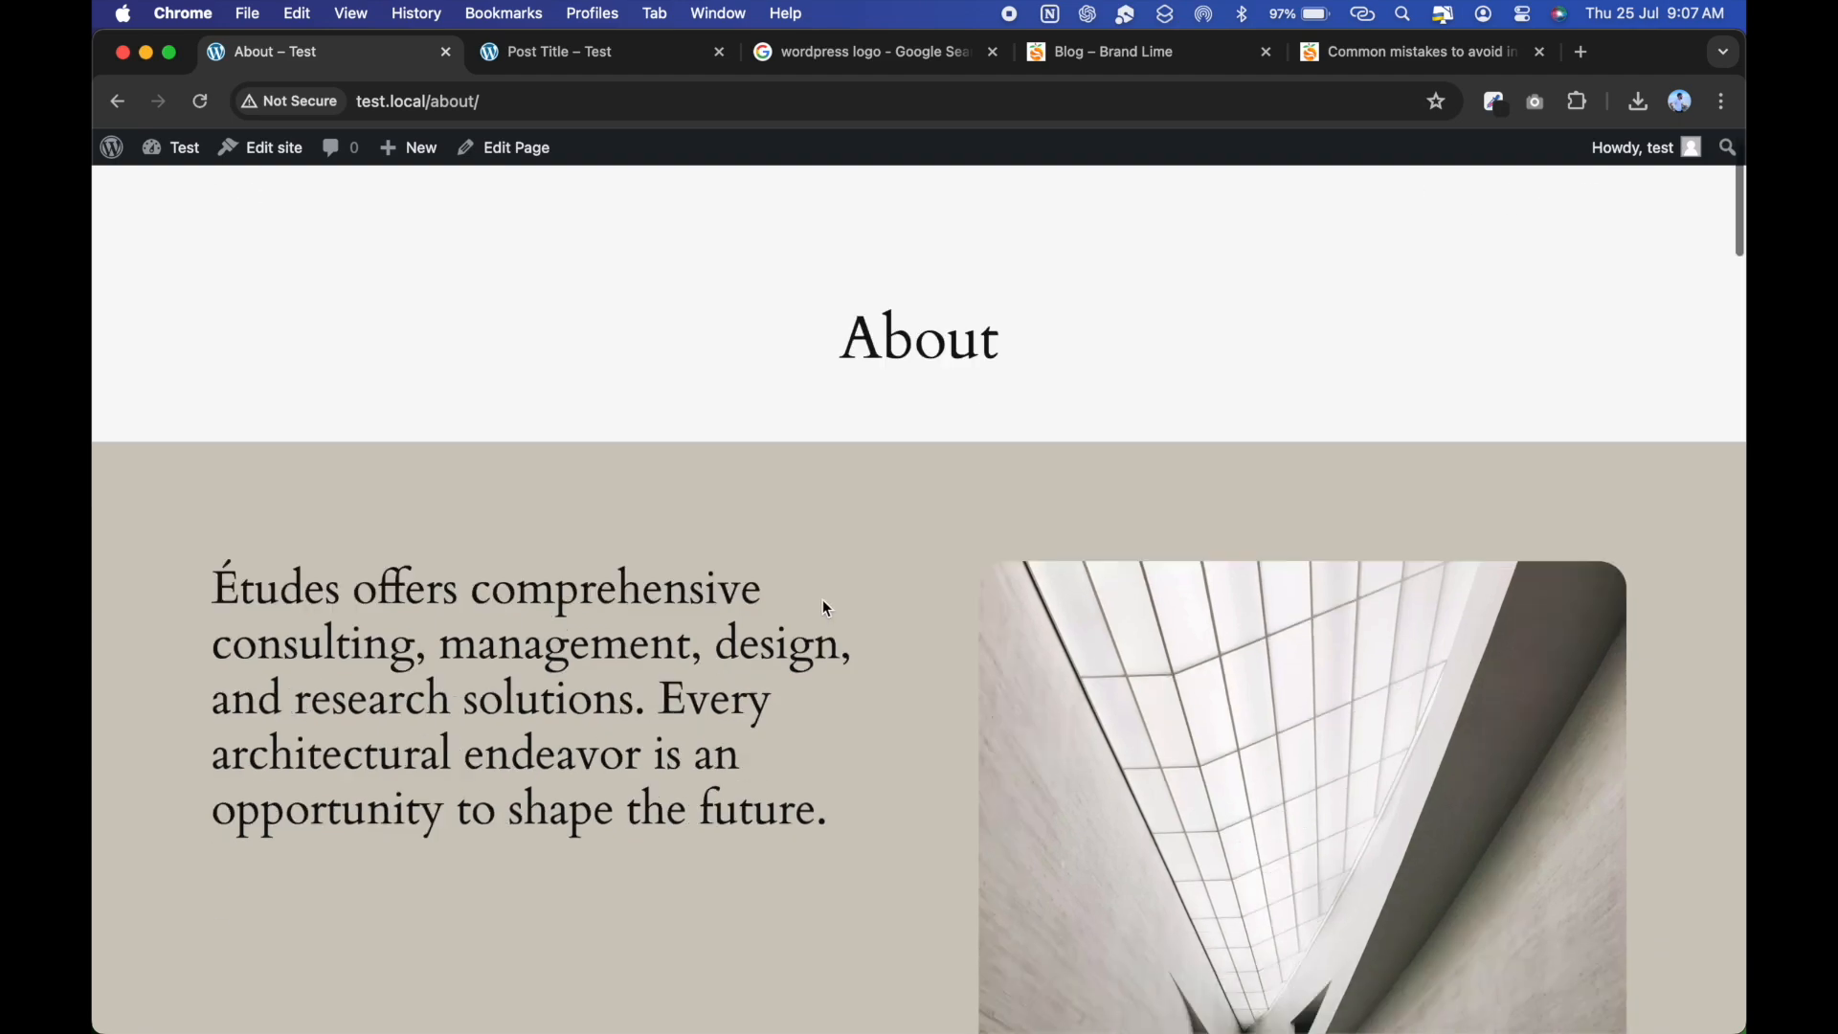
pyautogui.scroll(-20, 827, 609)
pyautogui.scroll(8, 828, 609)
pyautogui.scroll(10, 825, 607)
pyautogui.scroll(3, 1132, 271)
pyautogui.scroll(-2, 998, 799)
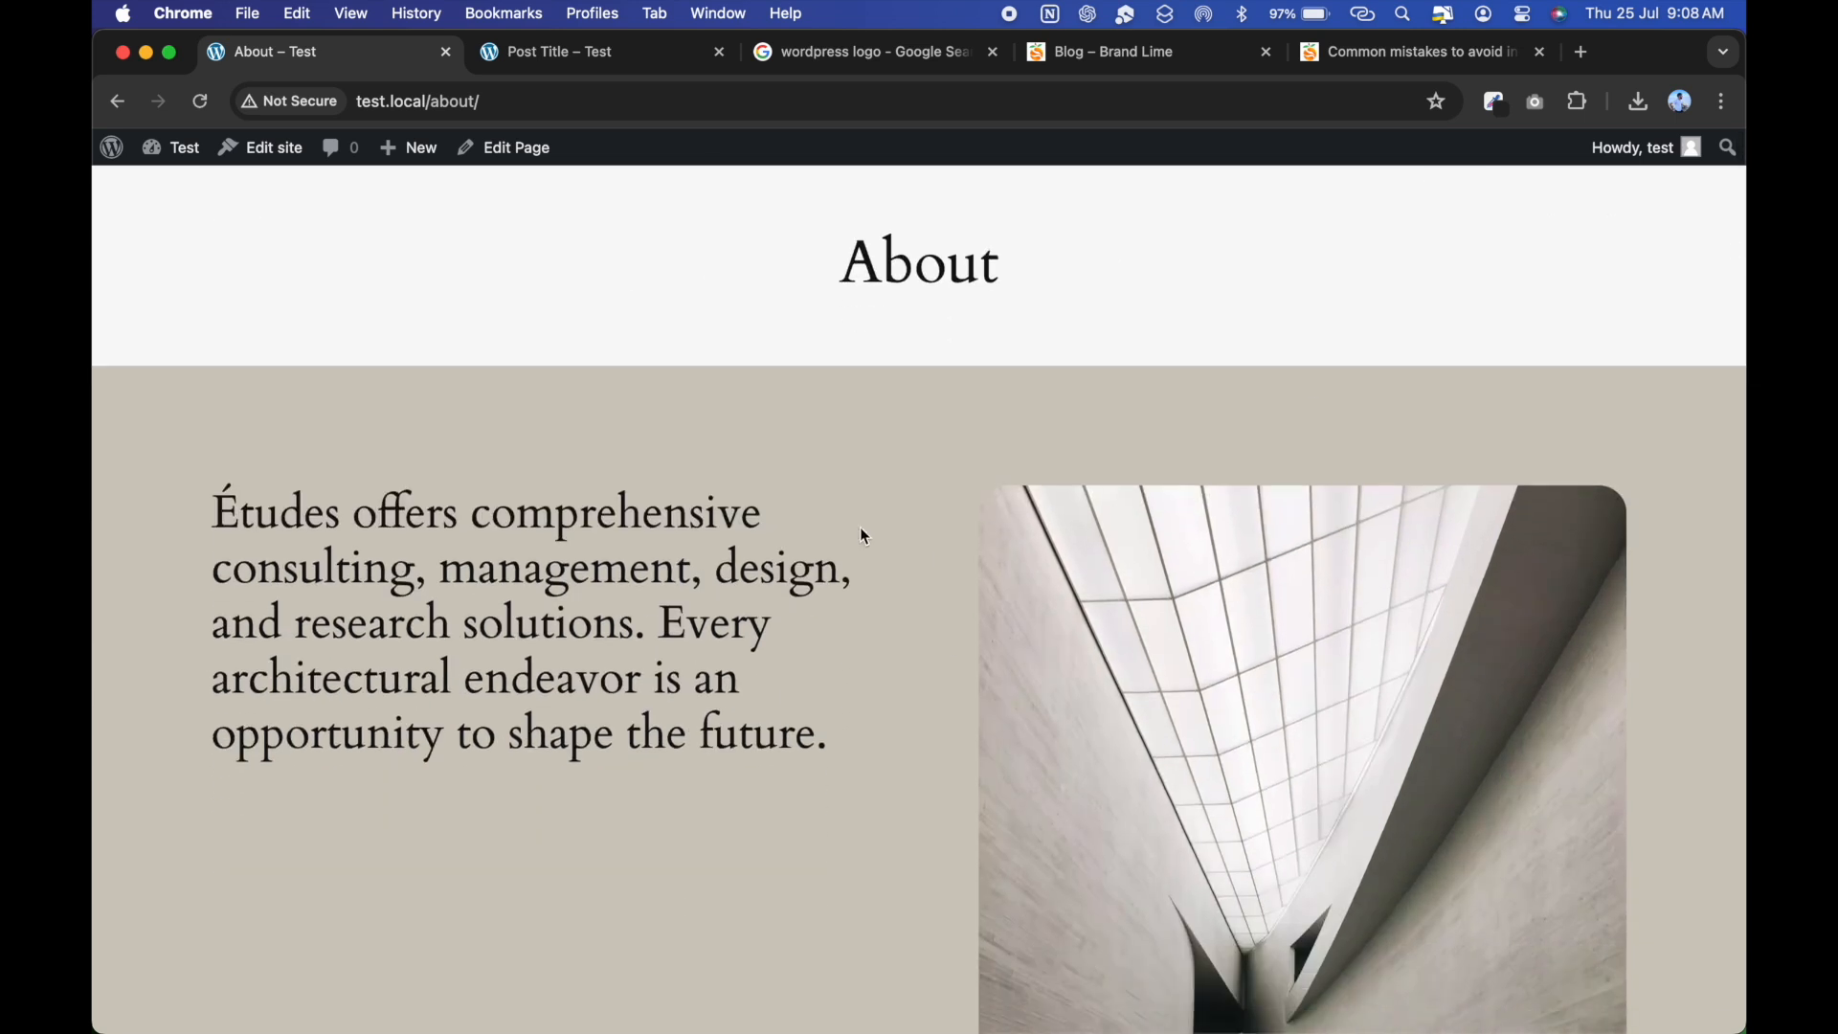
pyautogui.scroll(2, 860, 526)
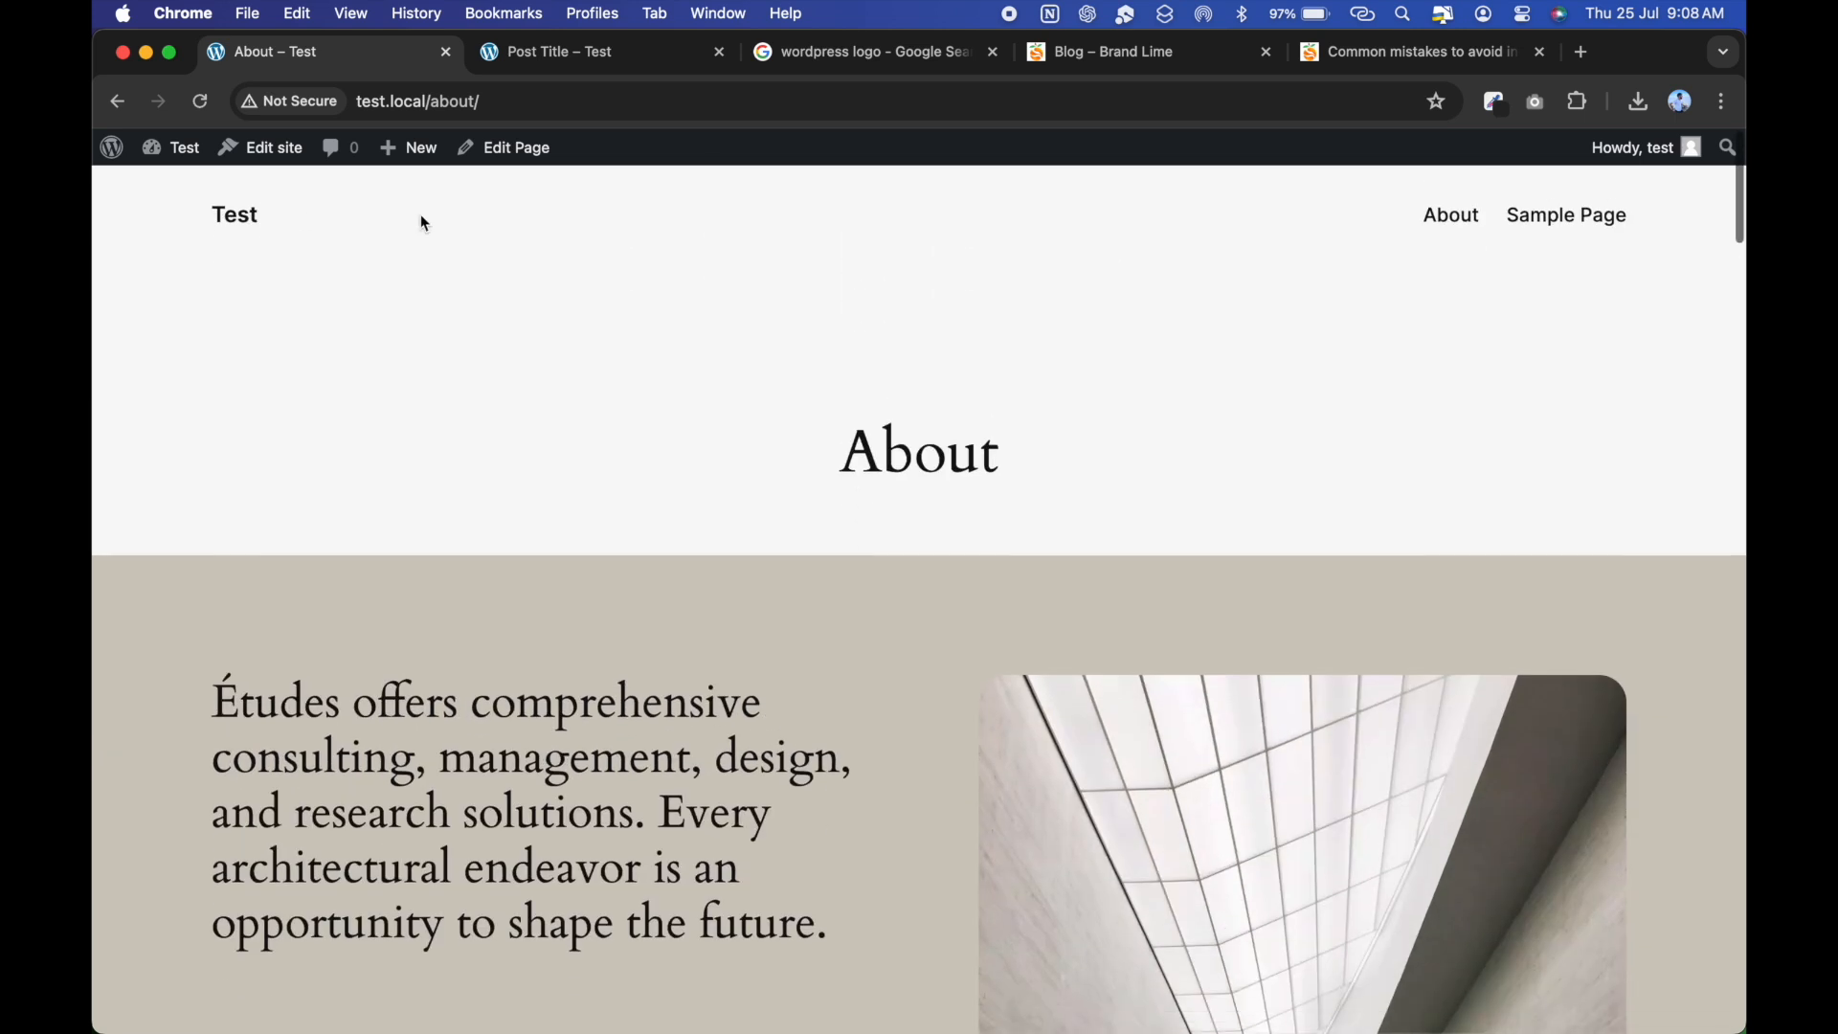
pyautogui.click(178, 164)
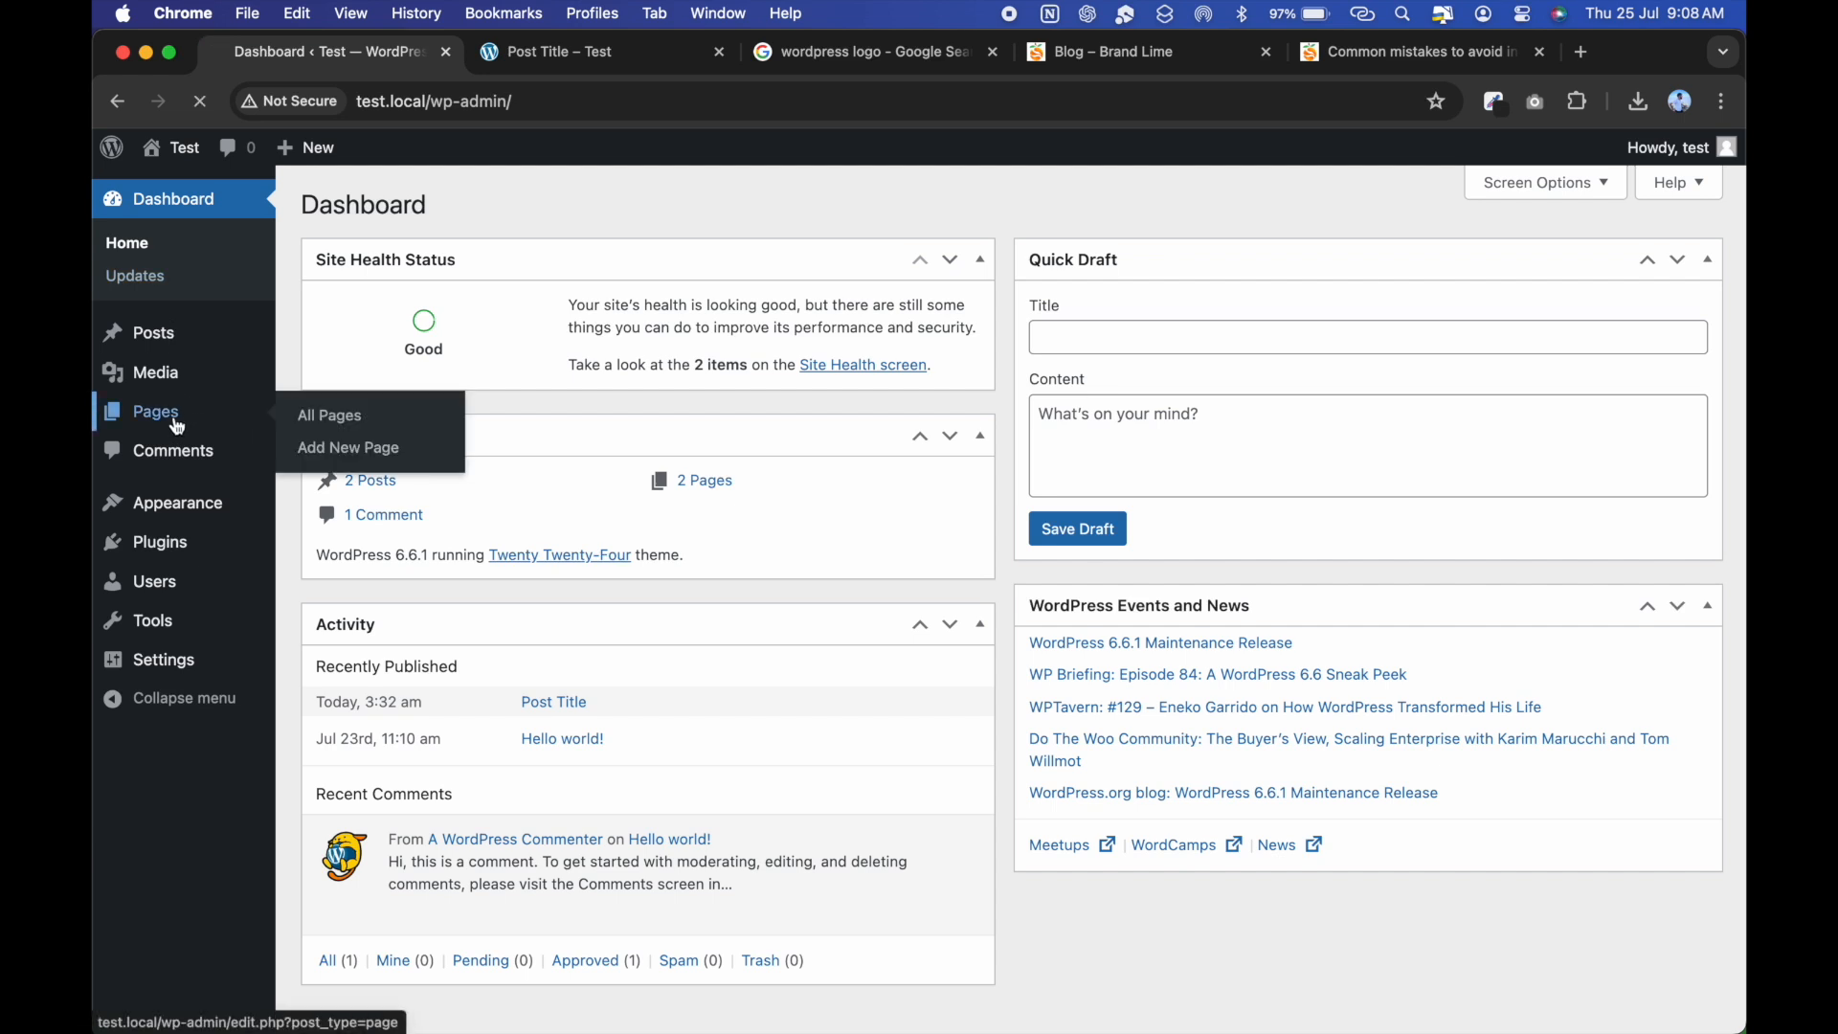
# Move through Pages and Comments to Appearance, showing Twenty Twenty-Four active among three themes.
pyautogui.click(185, 421)
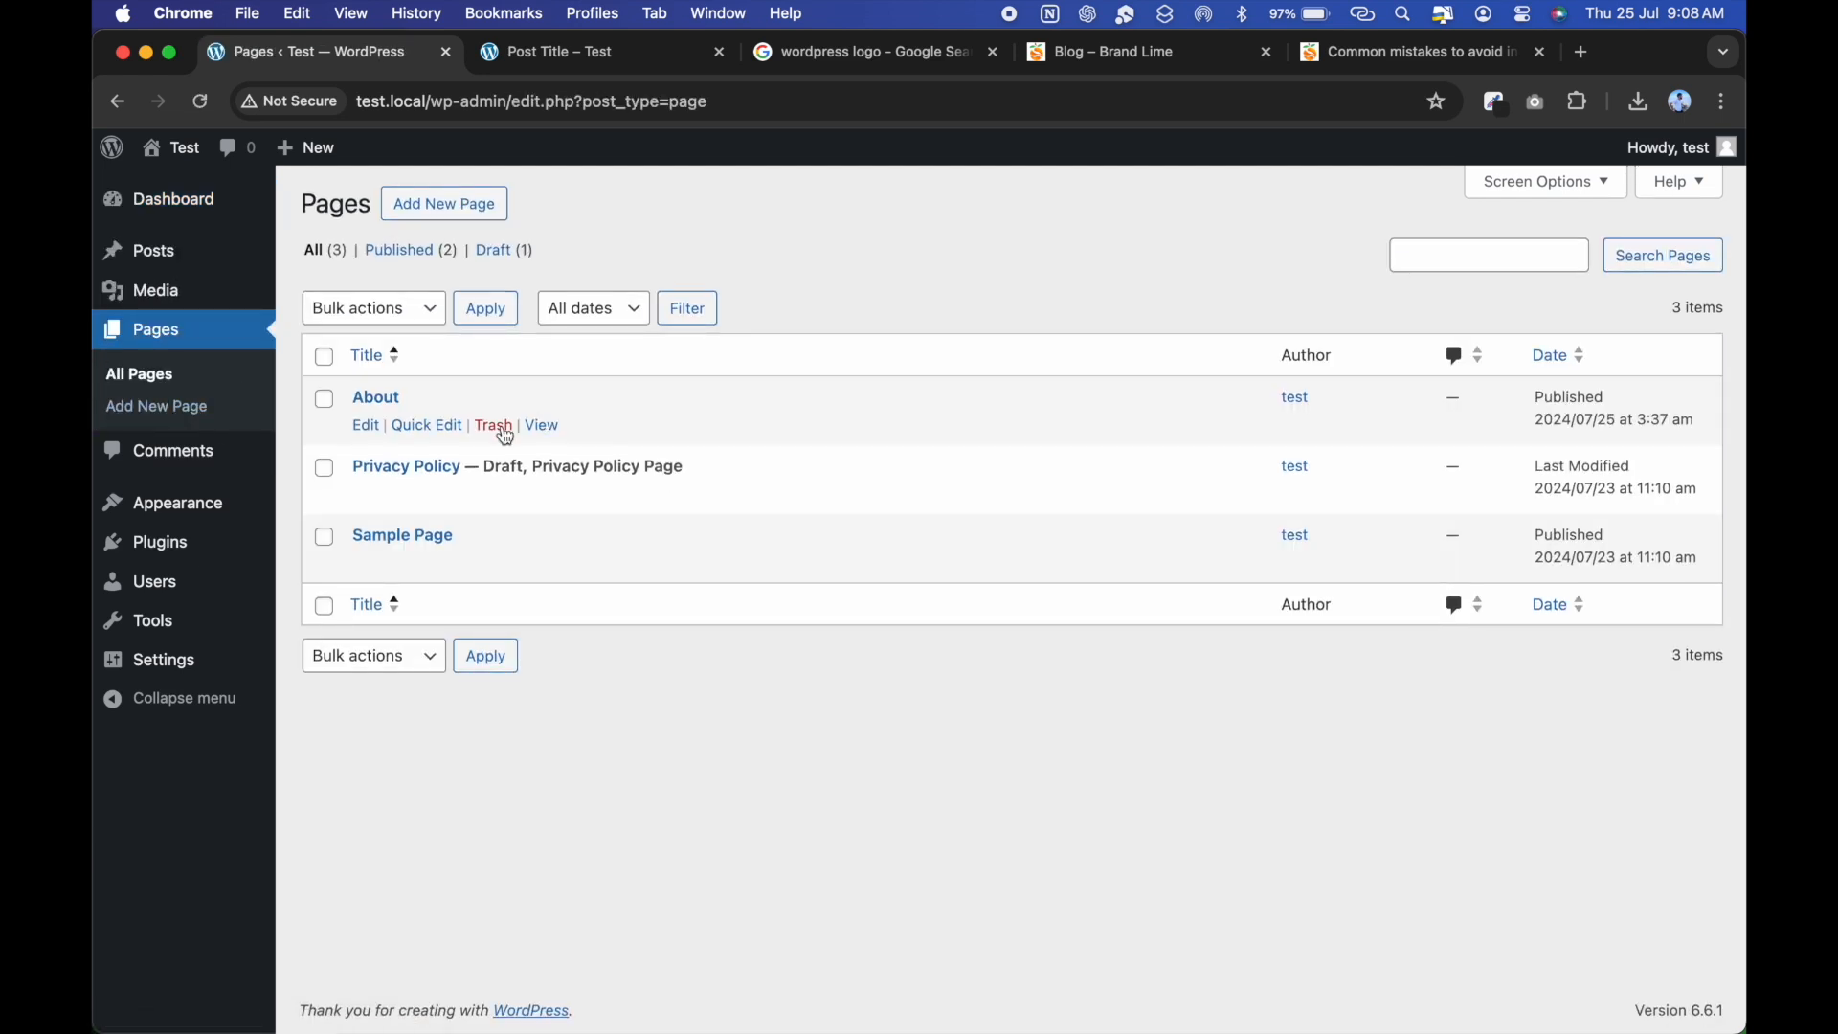
pyautogui.click(199, 460)
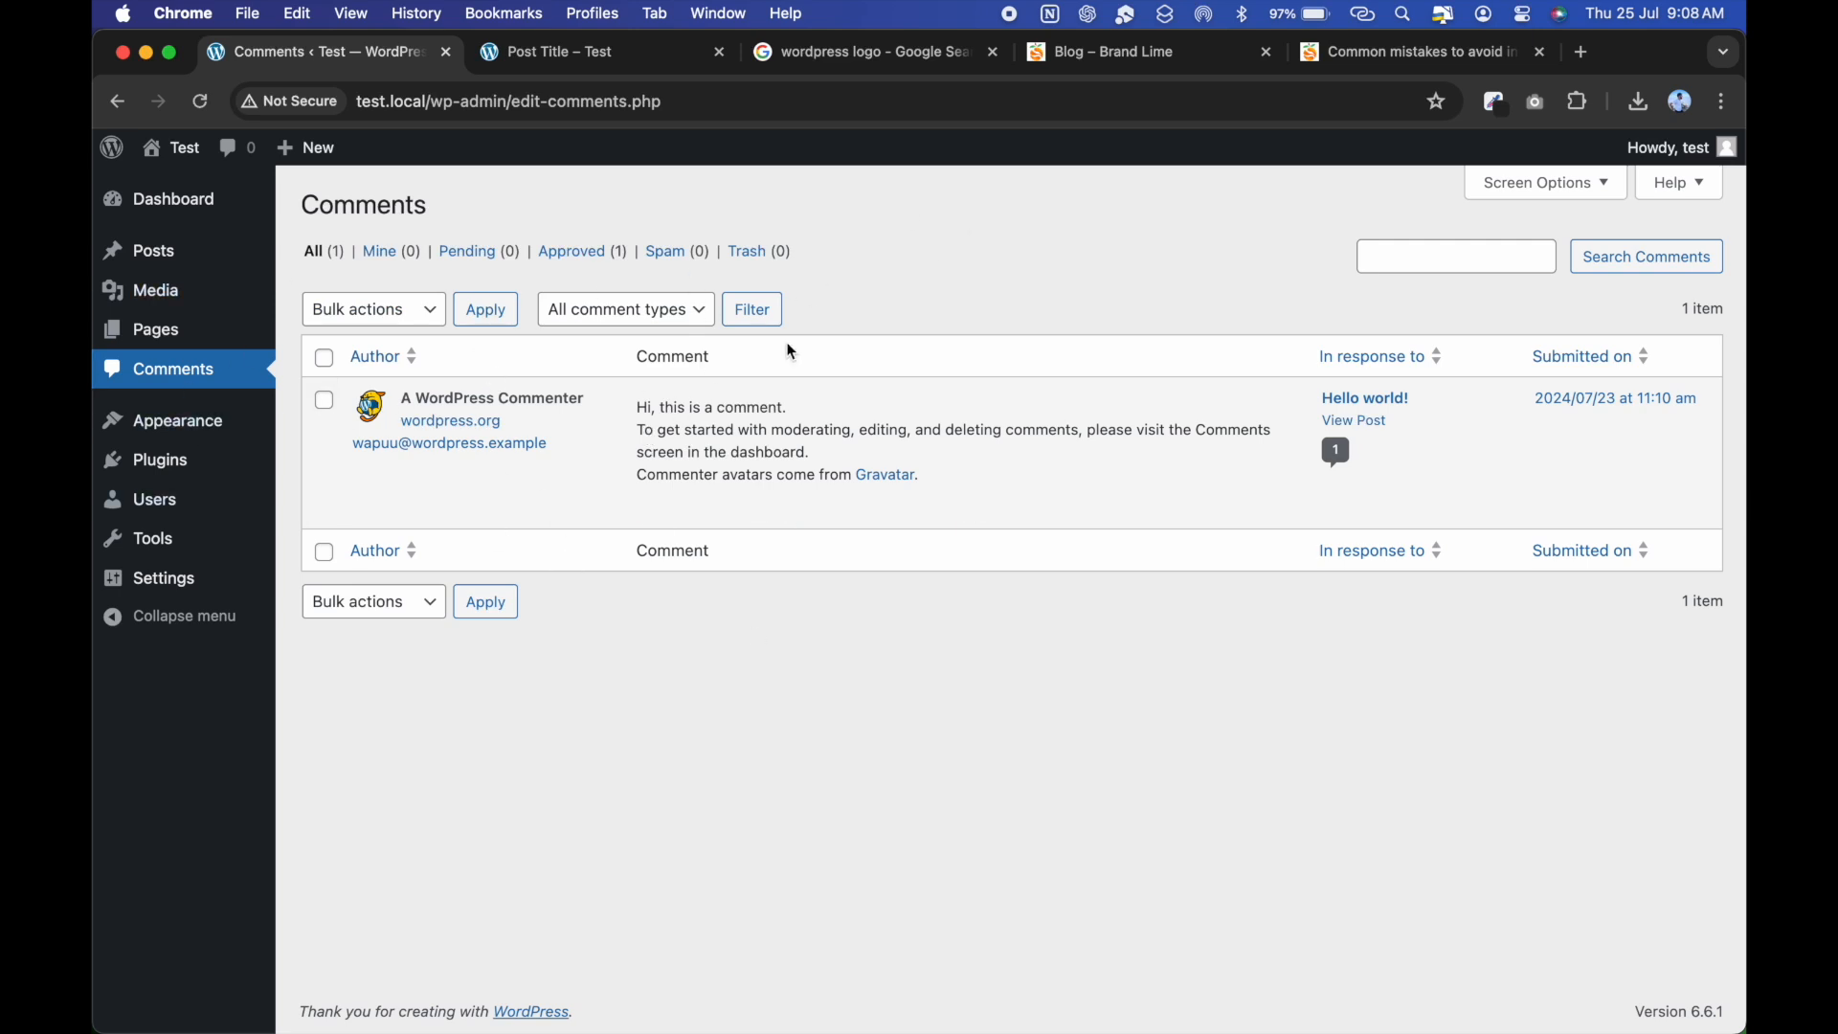
pyautogui.click(203, 426)
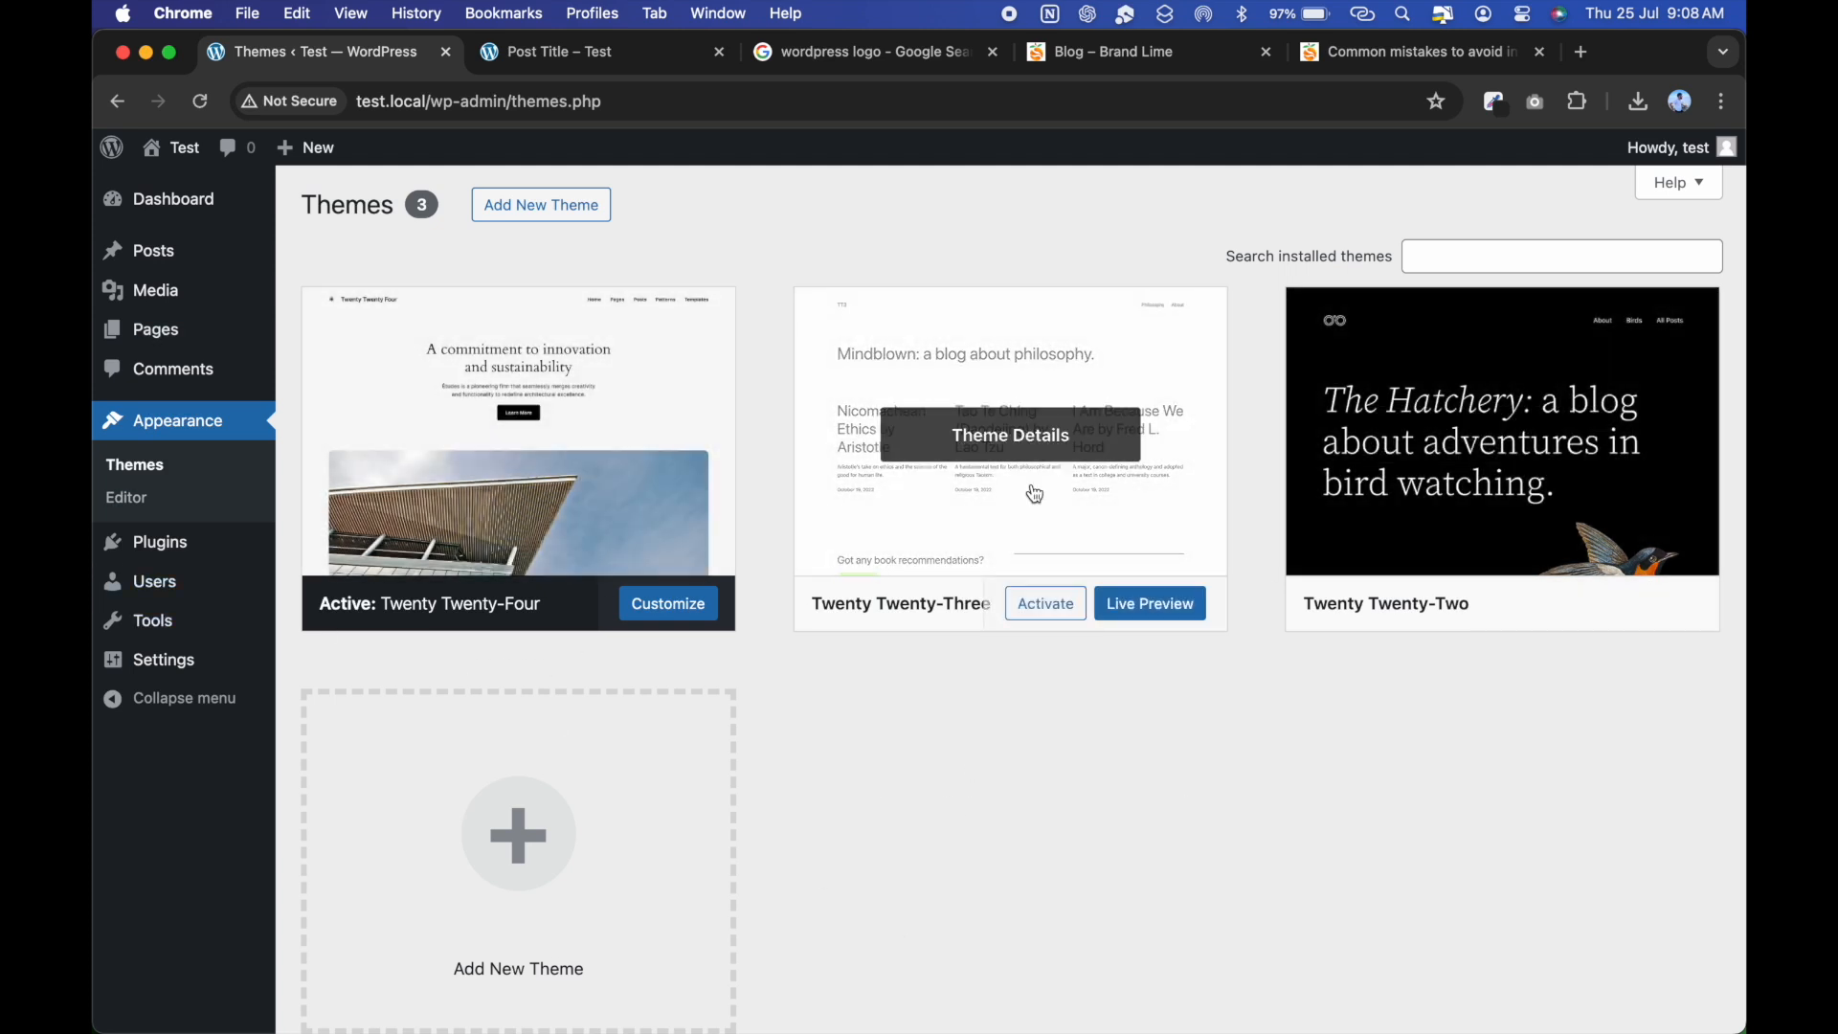
# Activate Twenty Twenty-Three and preview the site's blog and the Hello world! post.
pyautogui.click(1057, 613)
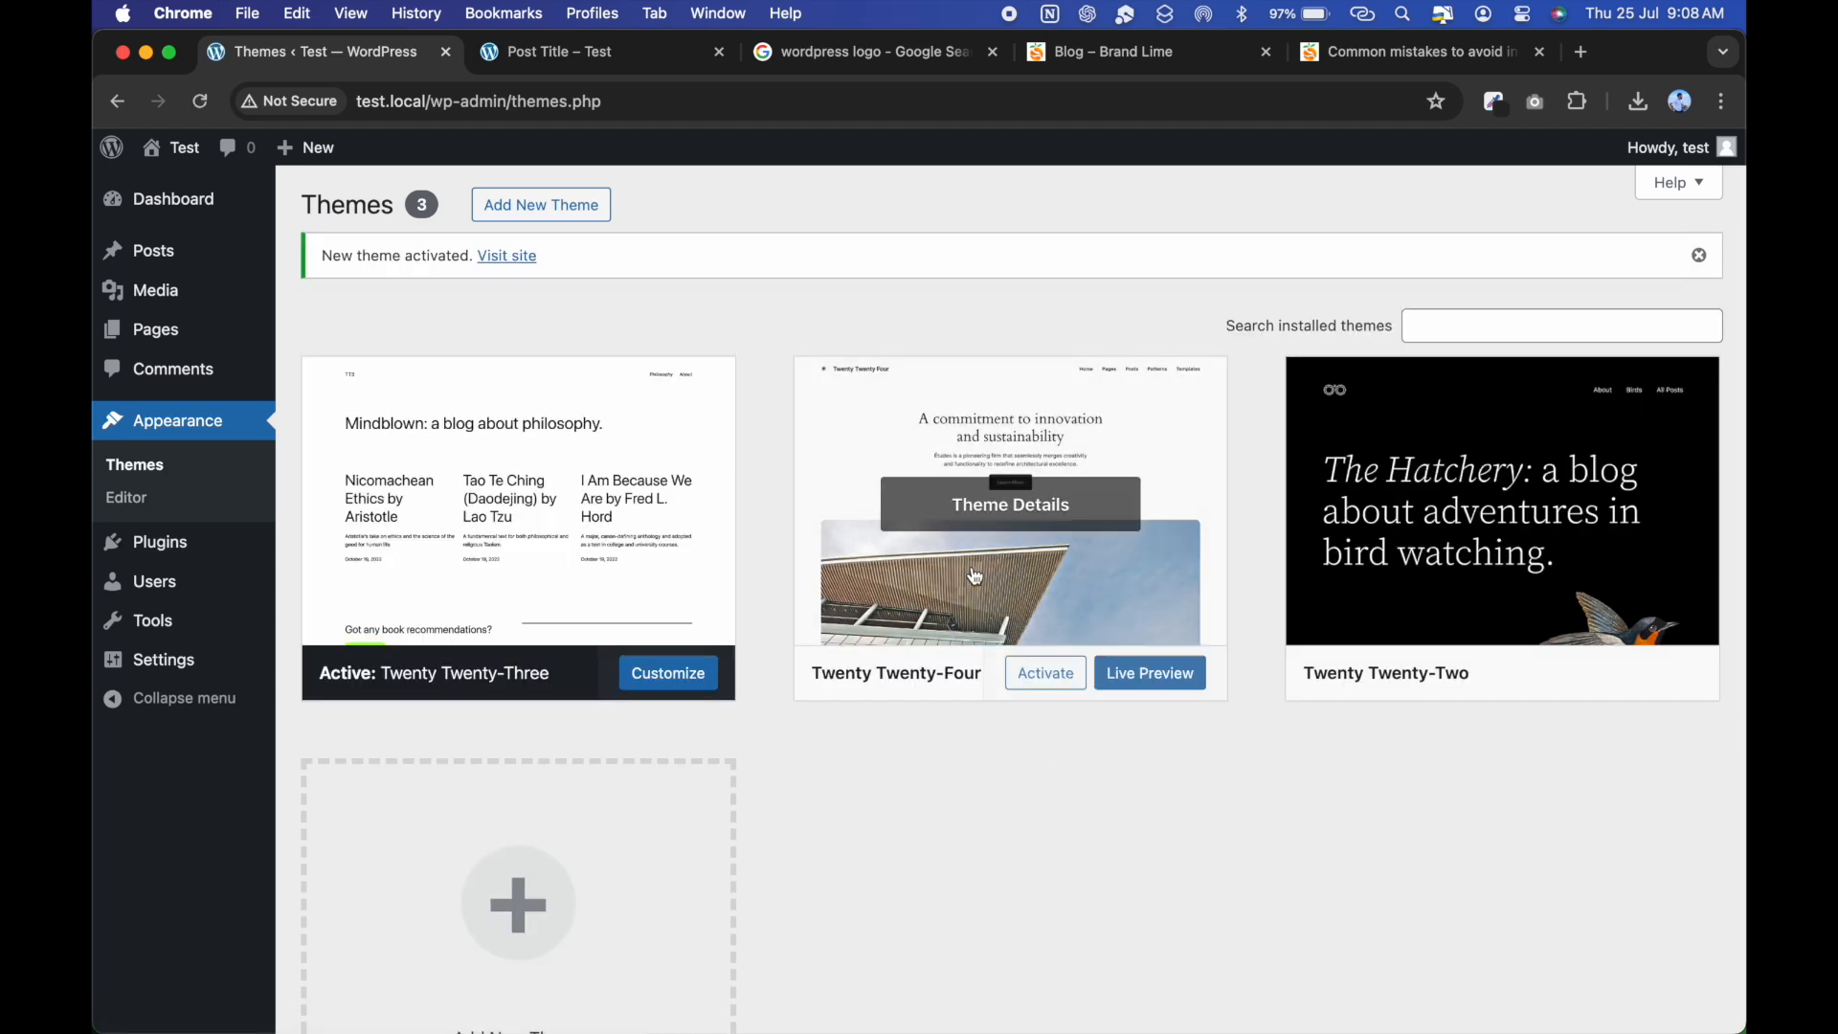
pyautogui.click(595, 50)
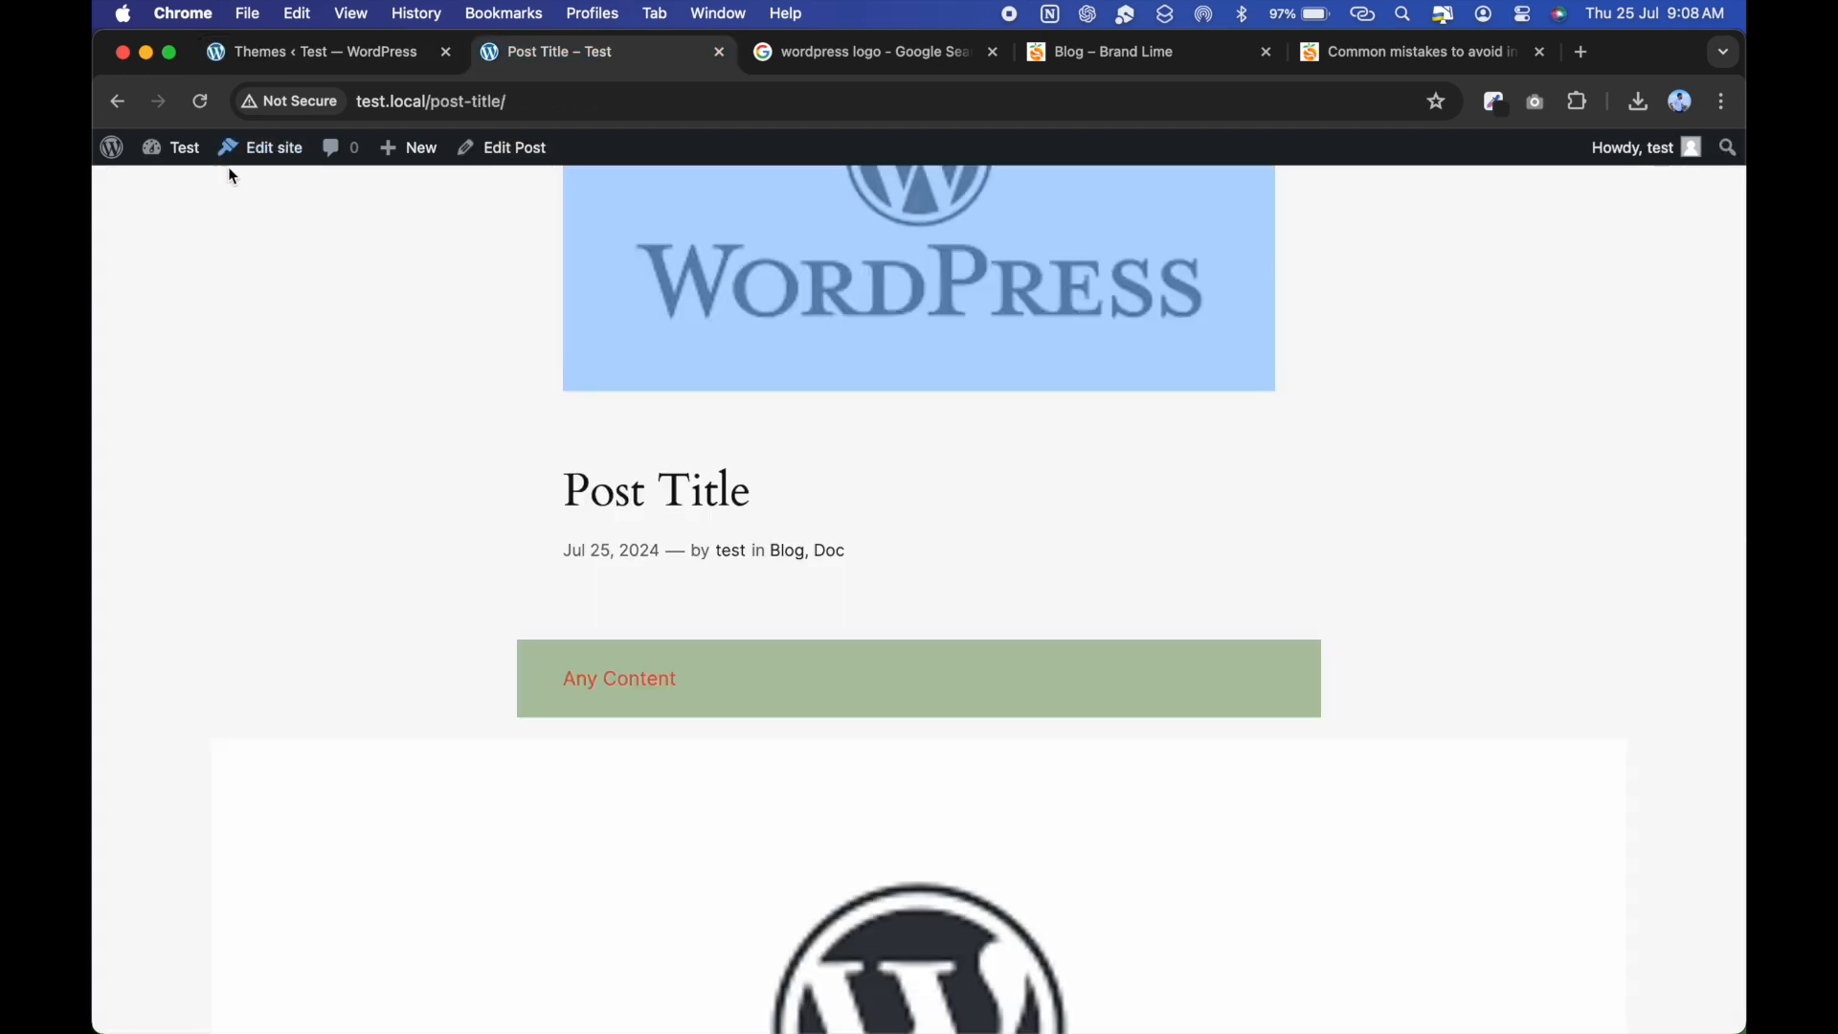
pyautogui.click(174, 152)
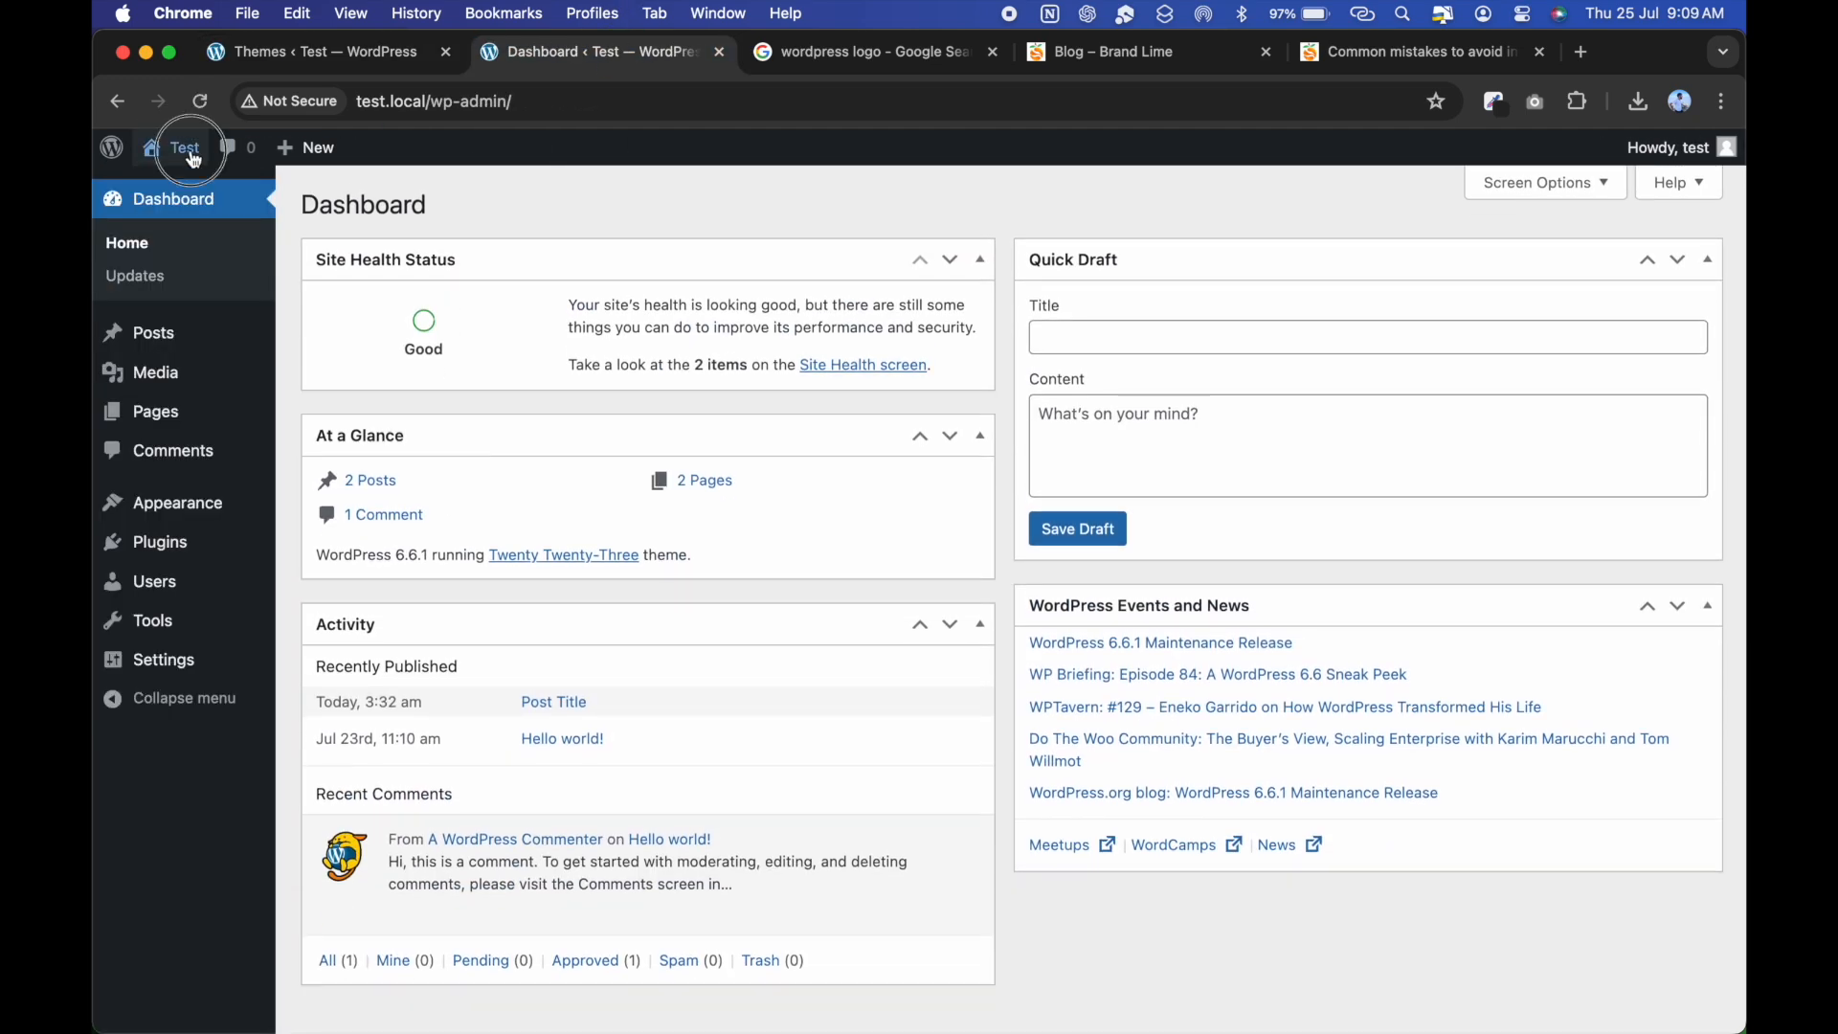
pyautogui.click(189, 151)
pyautogui.scroll(-6, 946, 601)
pyautogui.scroll(6, 946, 602)
pyautogui.moveTo(234, 431); pyautogui.dragTo(934, 431)
pyautogui.click(855, 671)
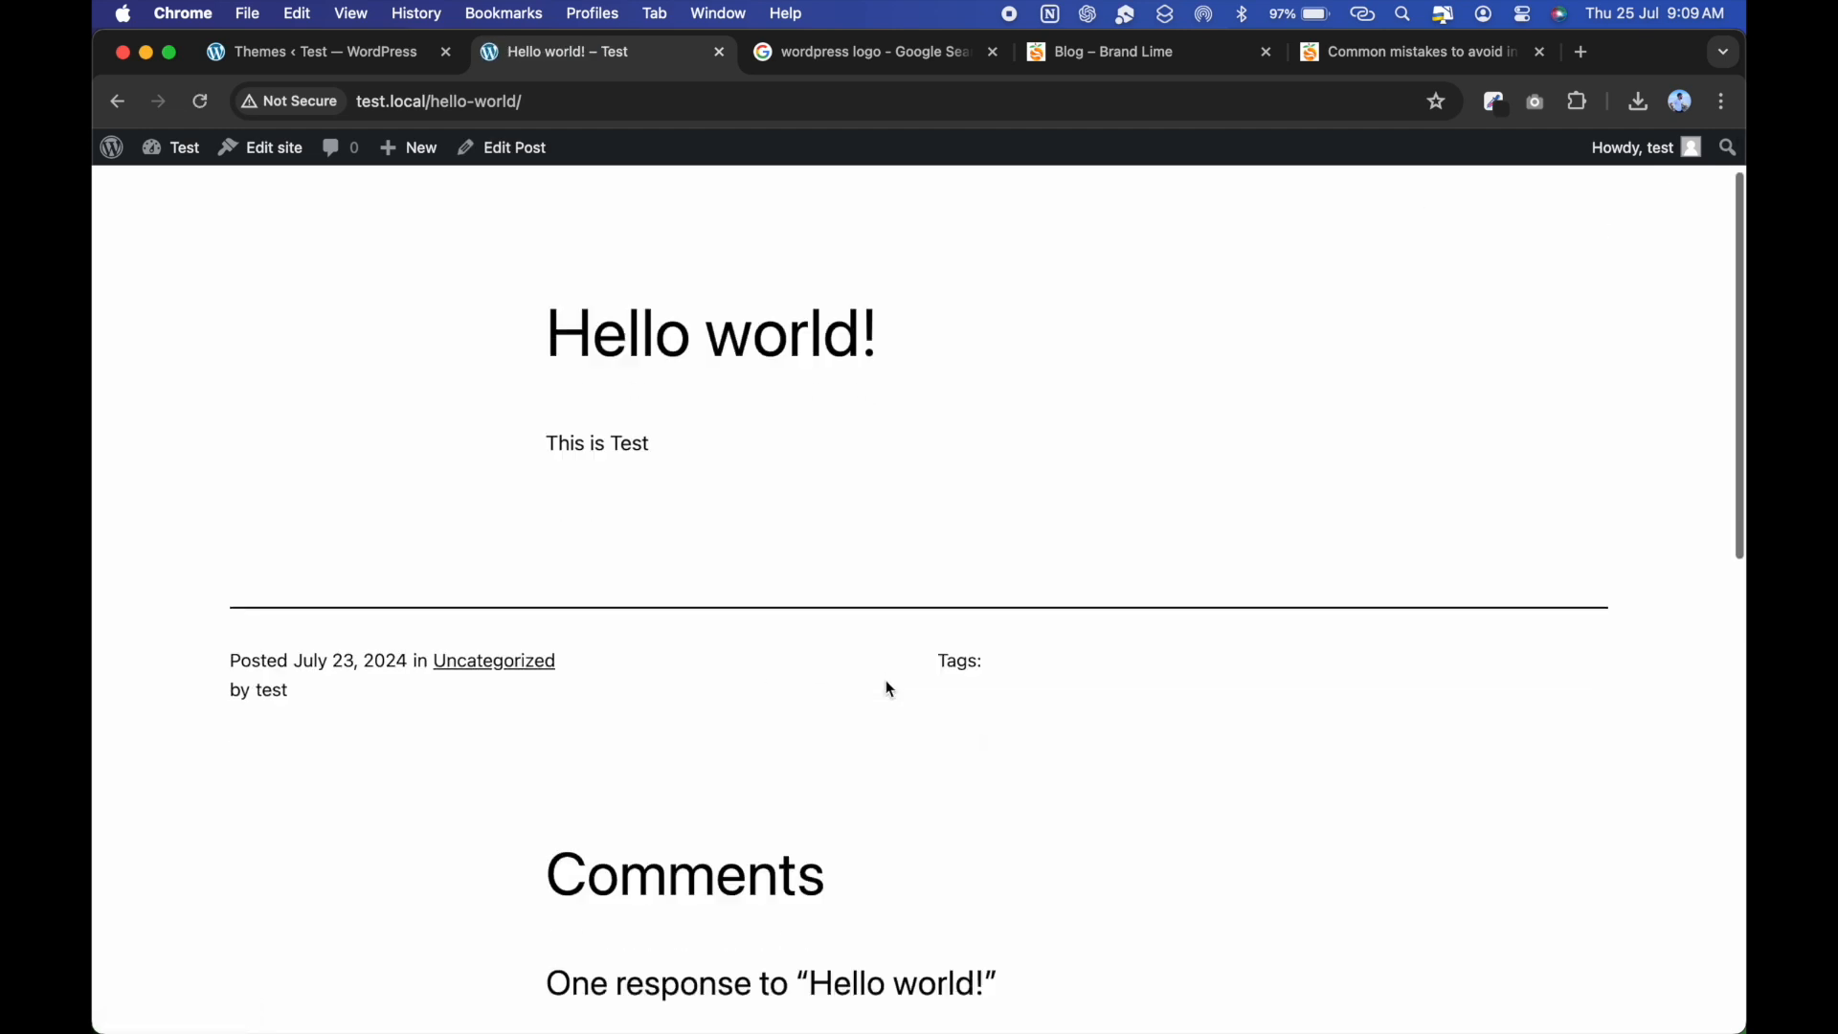
# Activate Twenty Twenty-Two and reload the post and home page to see it.
pyautogui.click(343, 51)
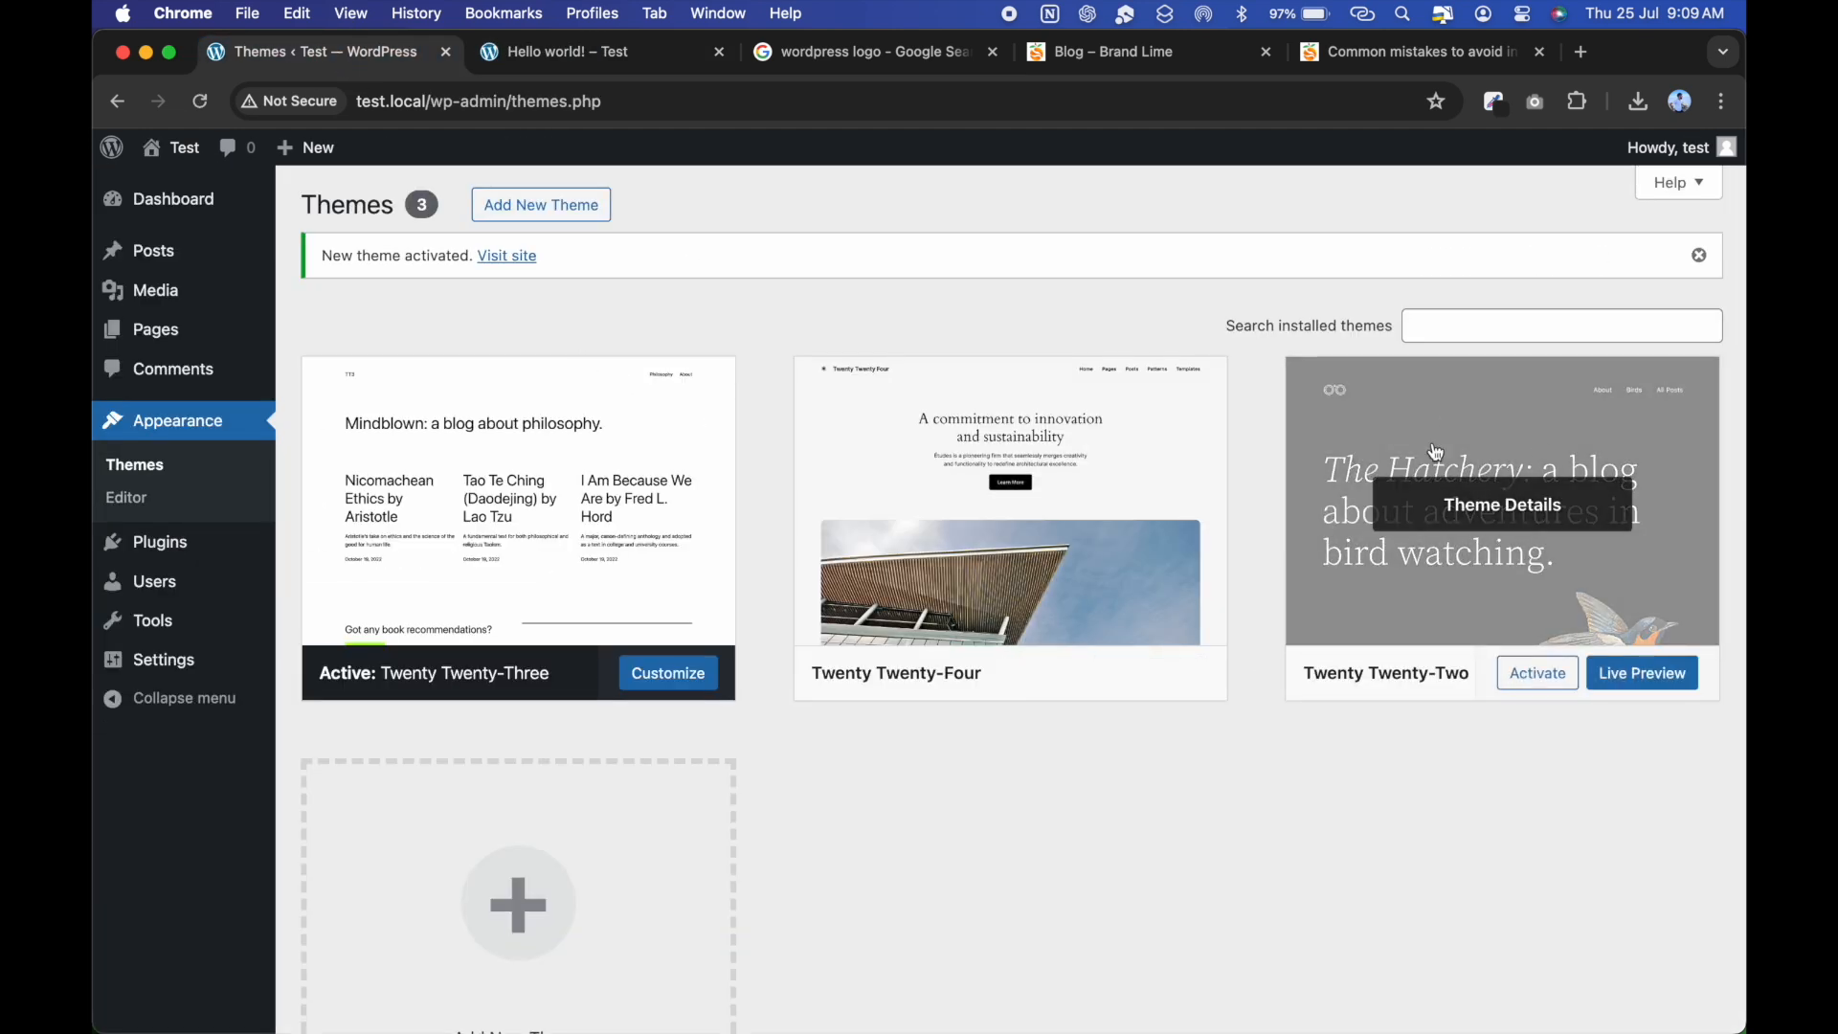
pyautogui.click(1537, 673)
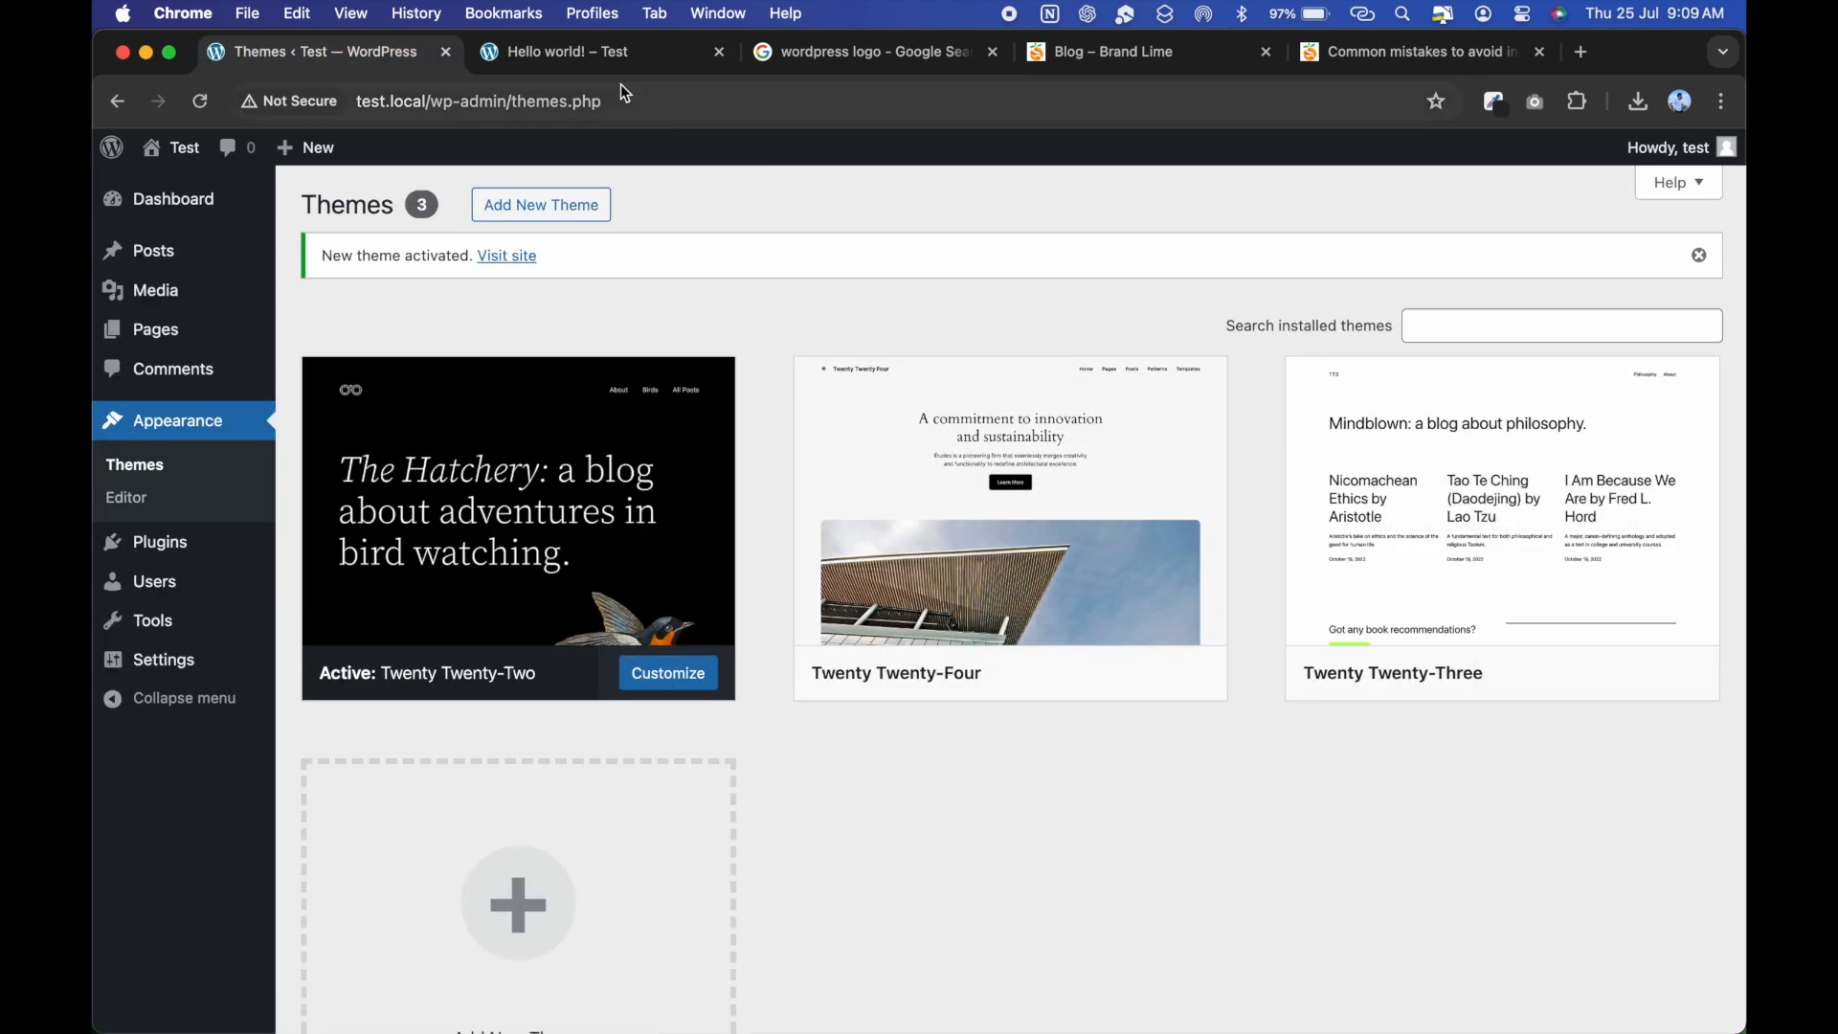
pyautogui.click(604, 59)
pyautogui.click(203, 102)
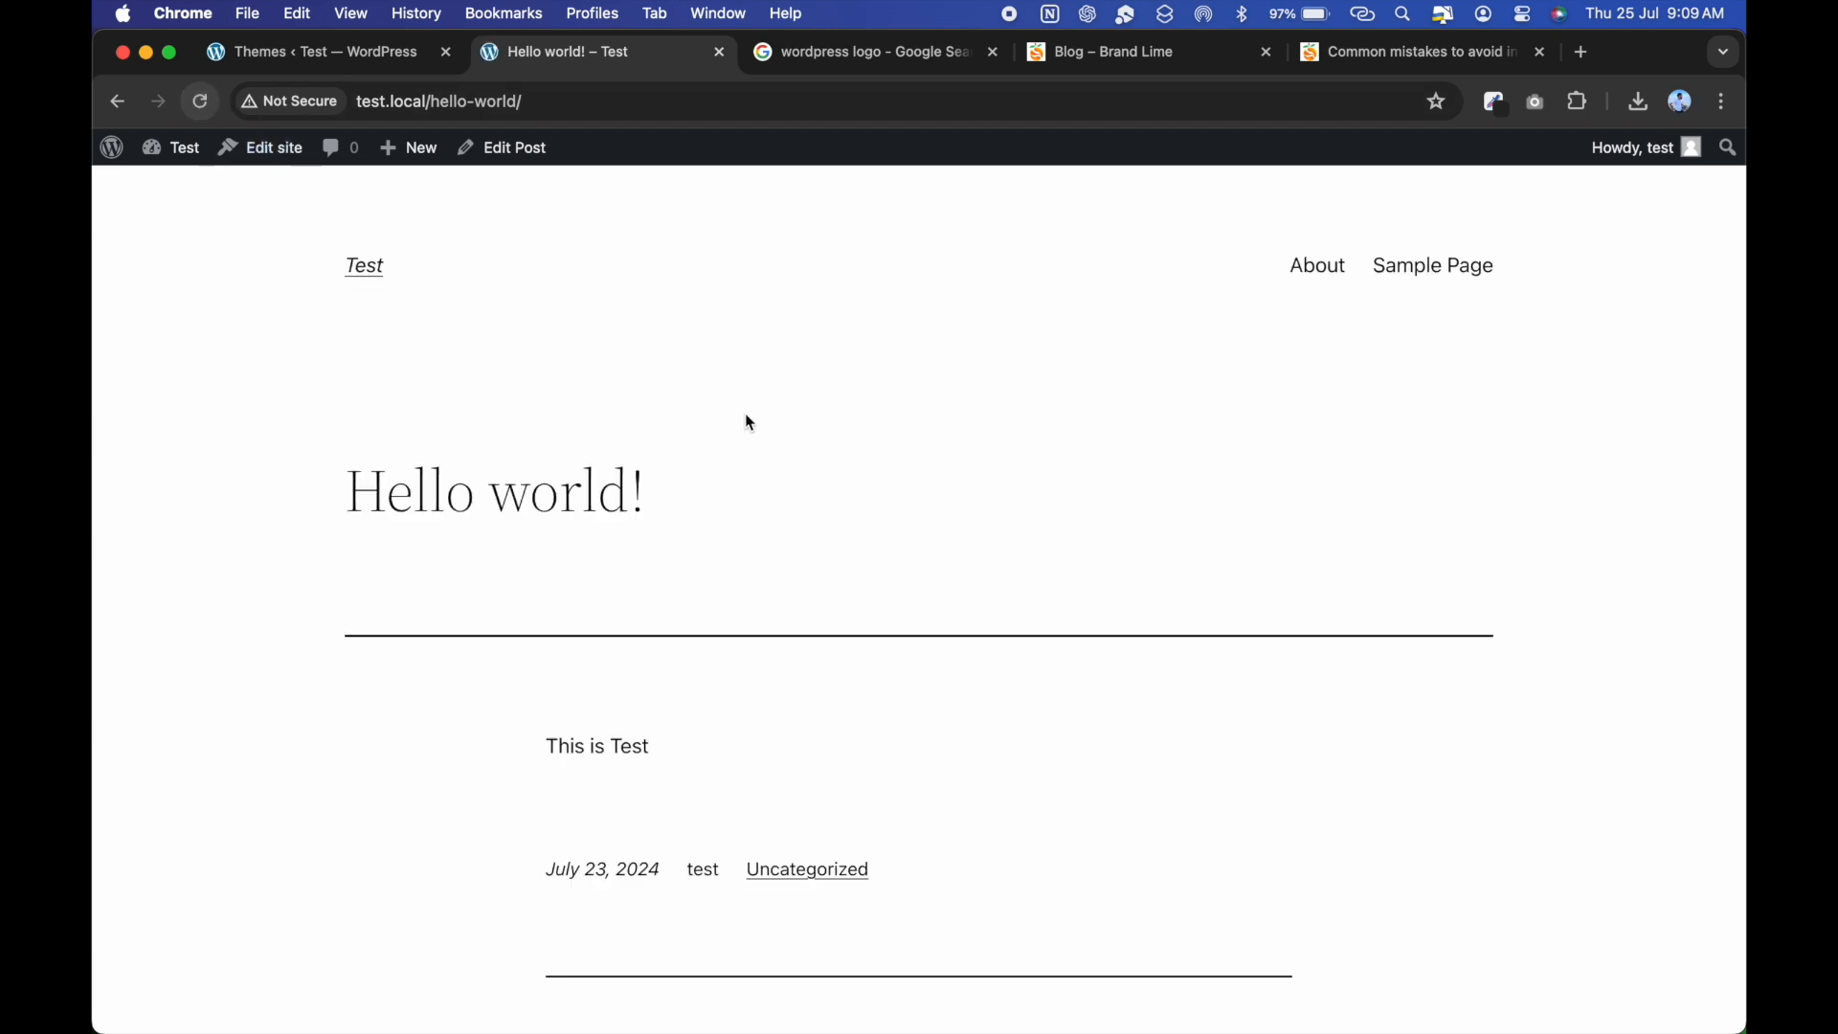
pyautogui.click(358, 268)
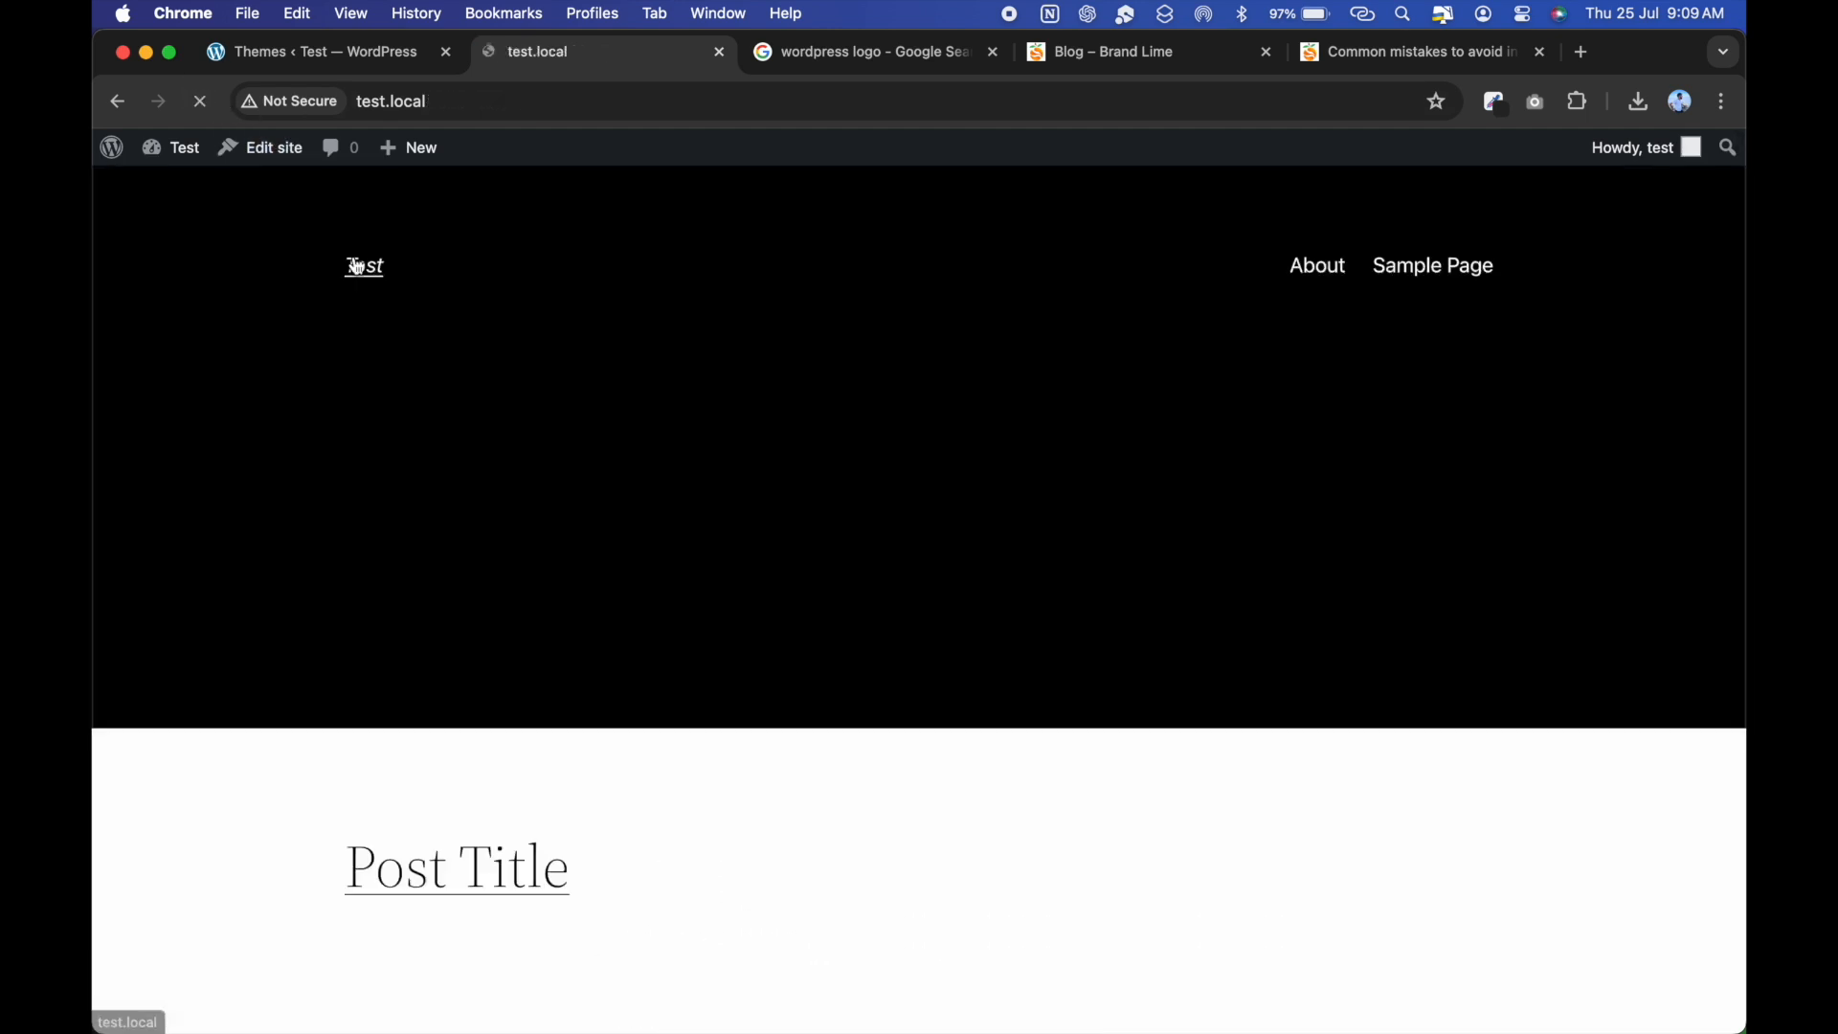
pyautogui.scroll(-5, 835, 496)
pyautogui.scroll(5, 835, 496)
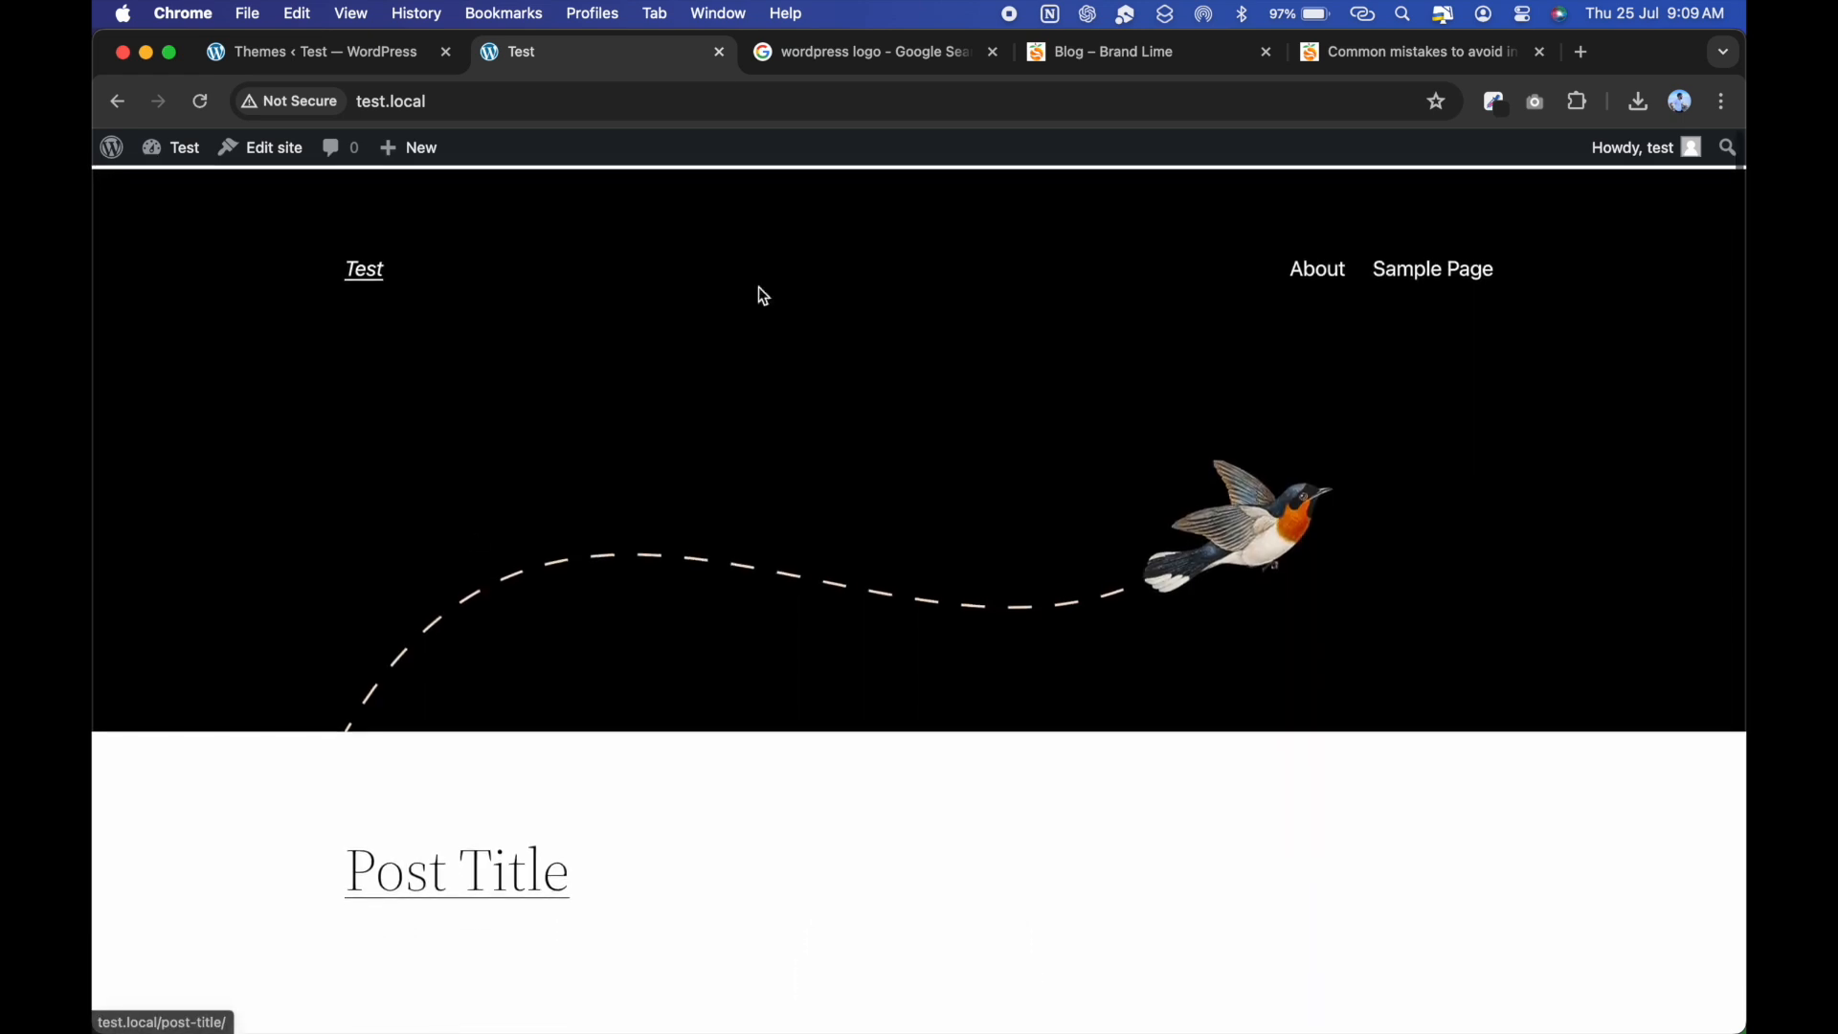
pyautogui.click(347, 56)
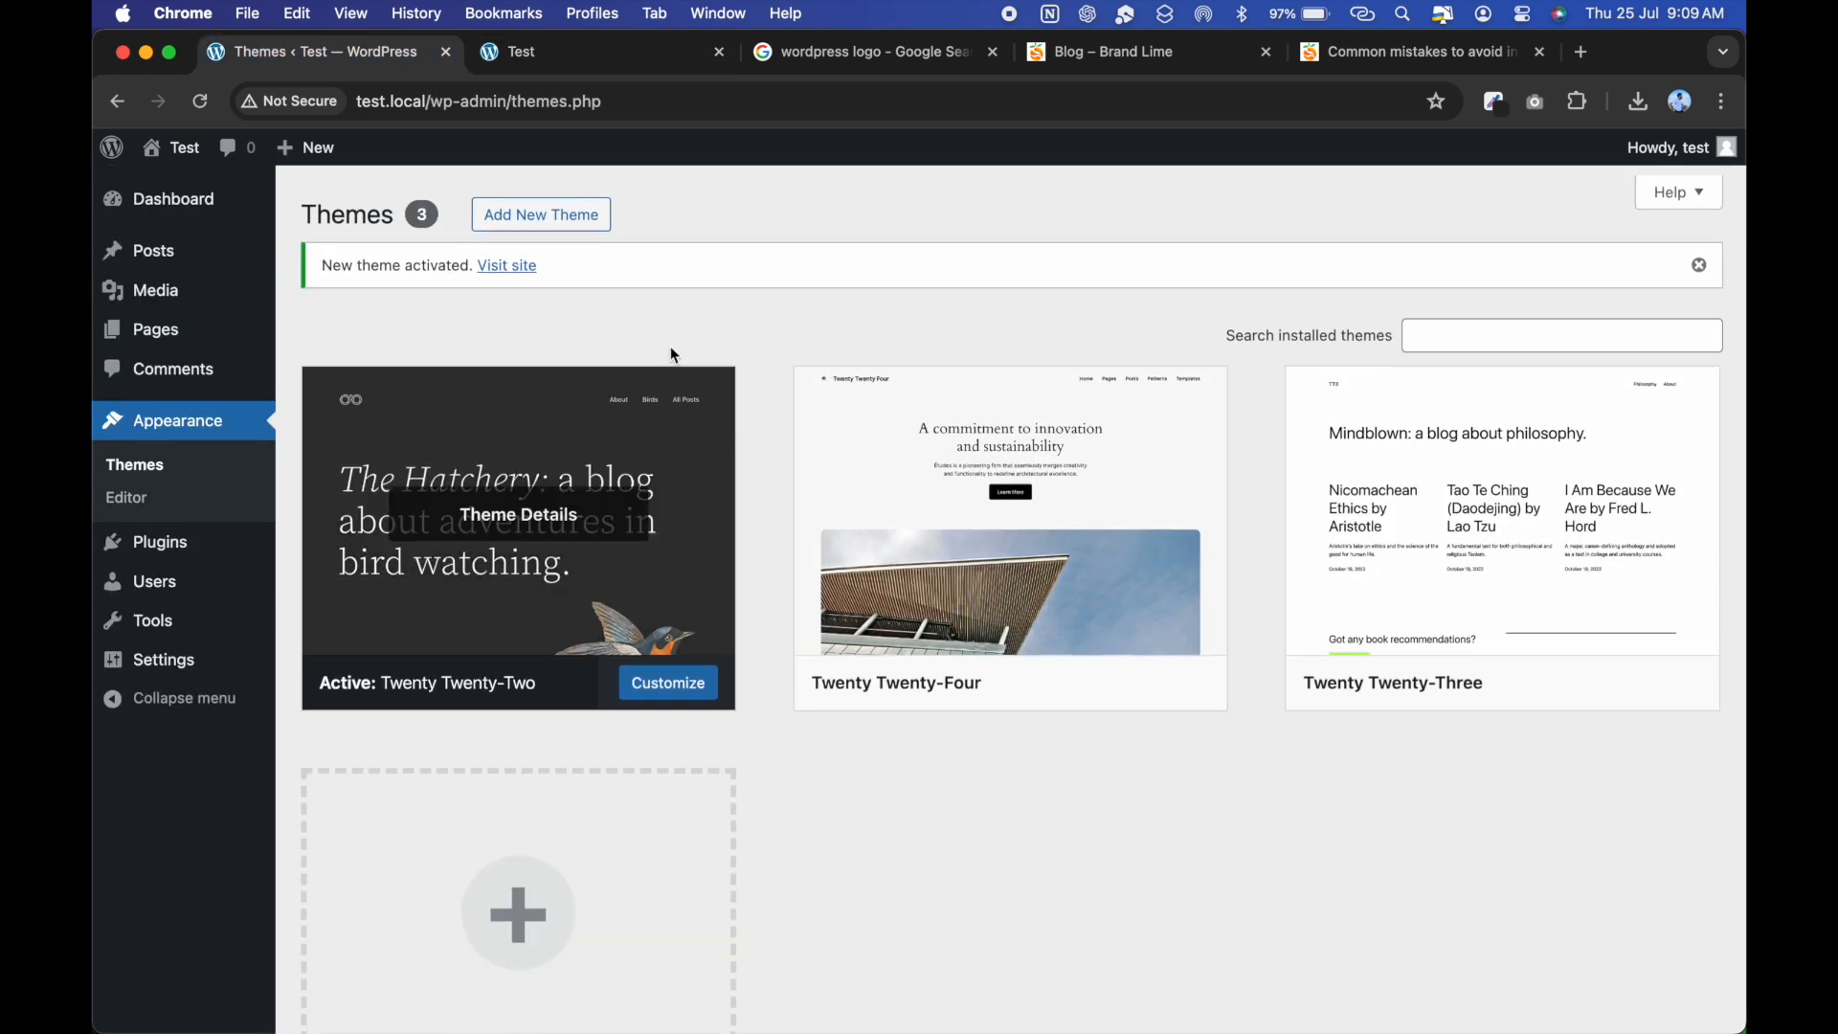
# Browse the Add Themes catalogue of 6625 popular themes.
pyautogui.click(569, 217)
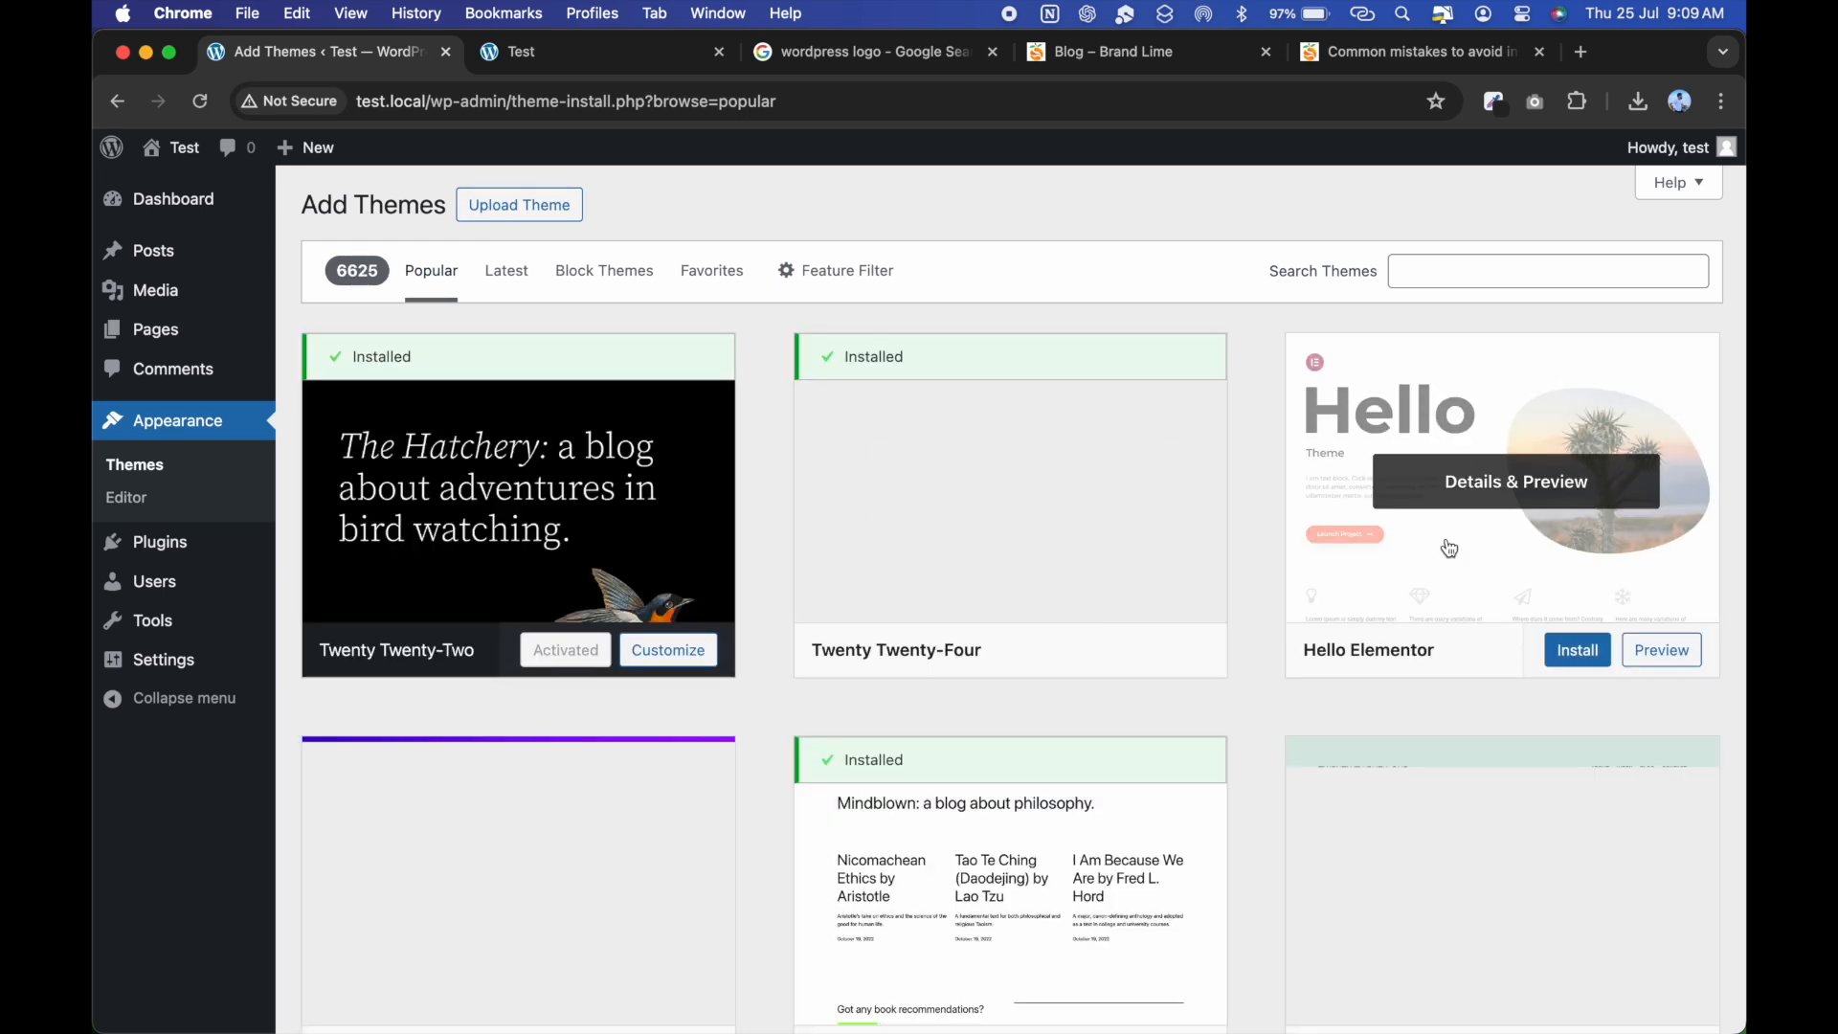
pyautogui.scroll(-10, 1451, 549)
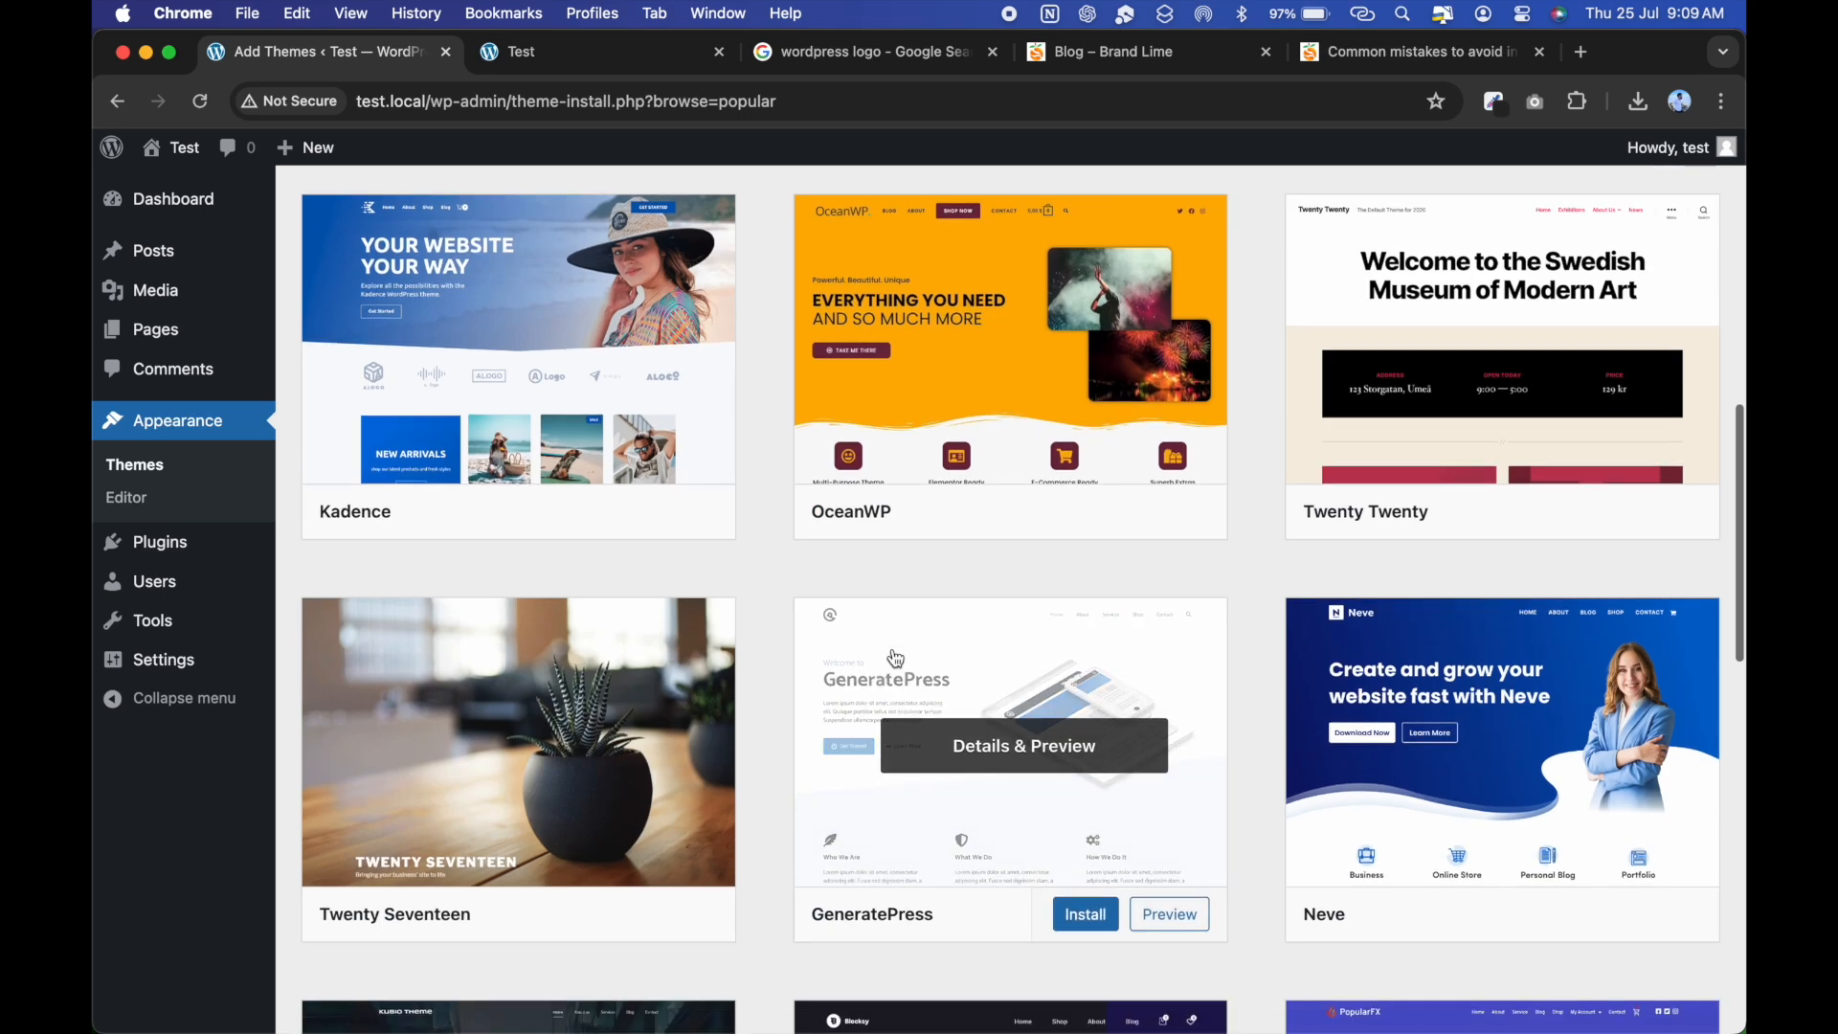
pyautogui.scroll(-20, 896, 658)
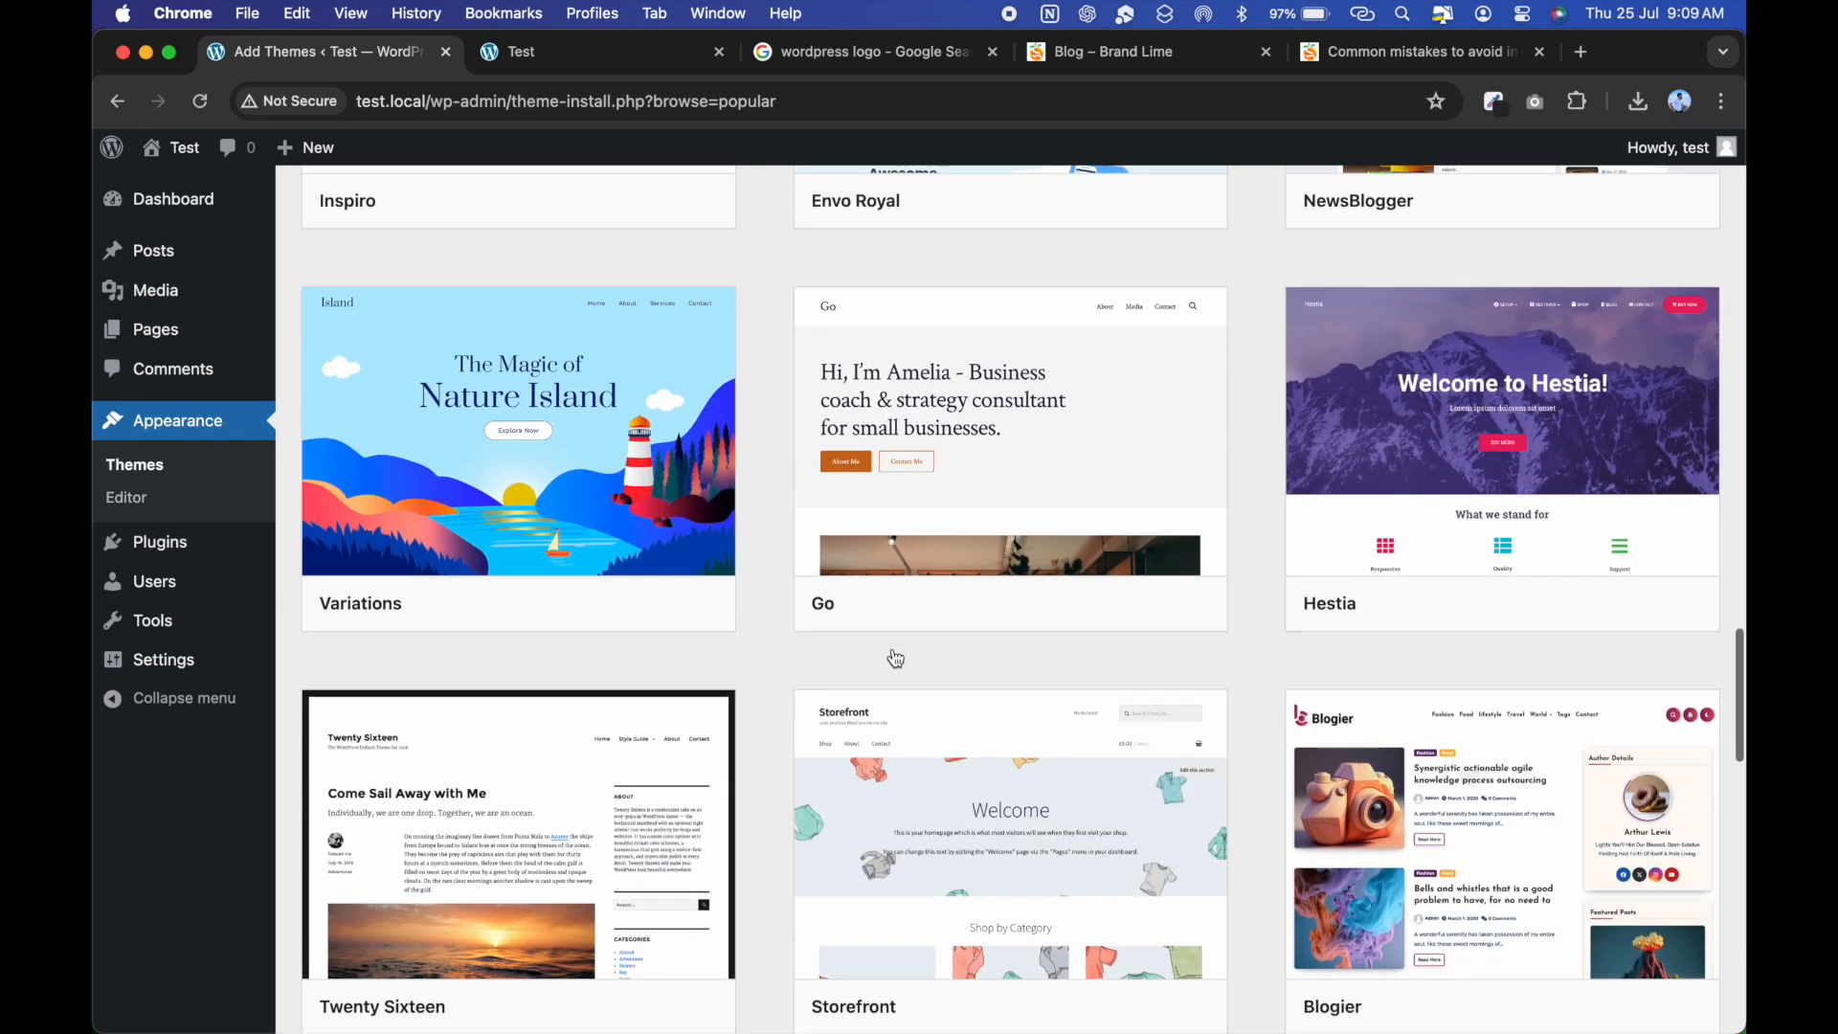
pyautogui.scroll(20, 896, 659)
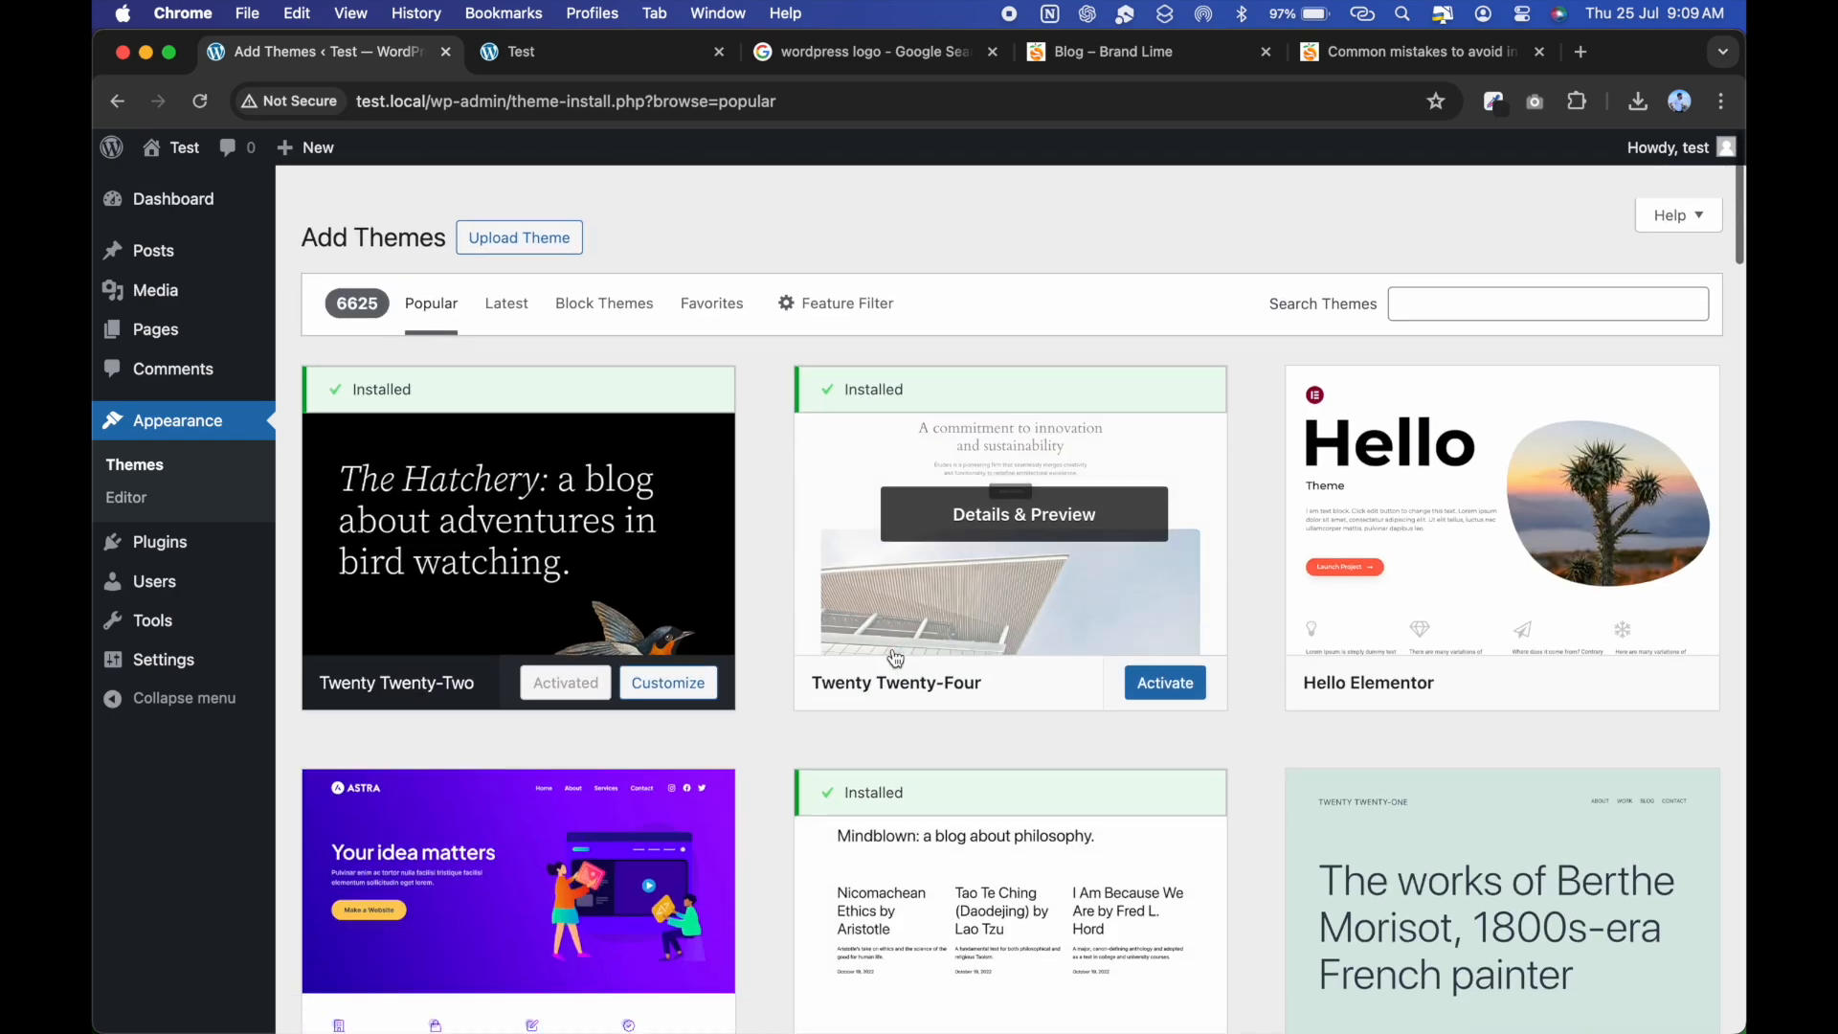
pyautogui.scroll(-1, 896, 659)
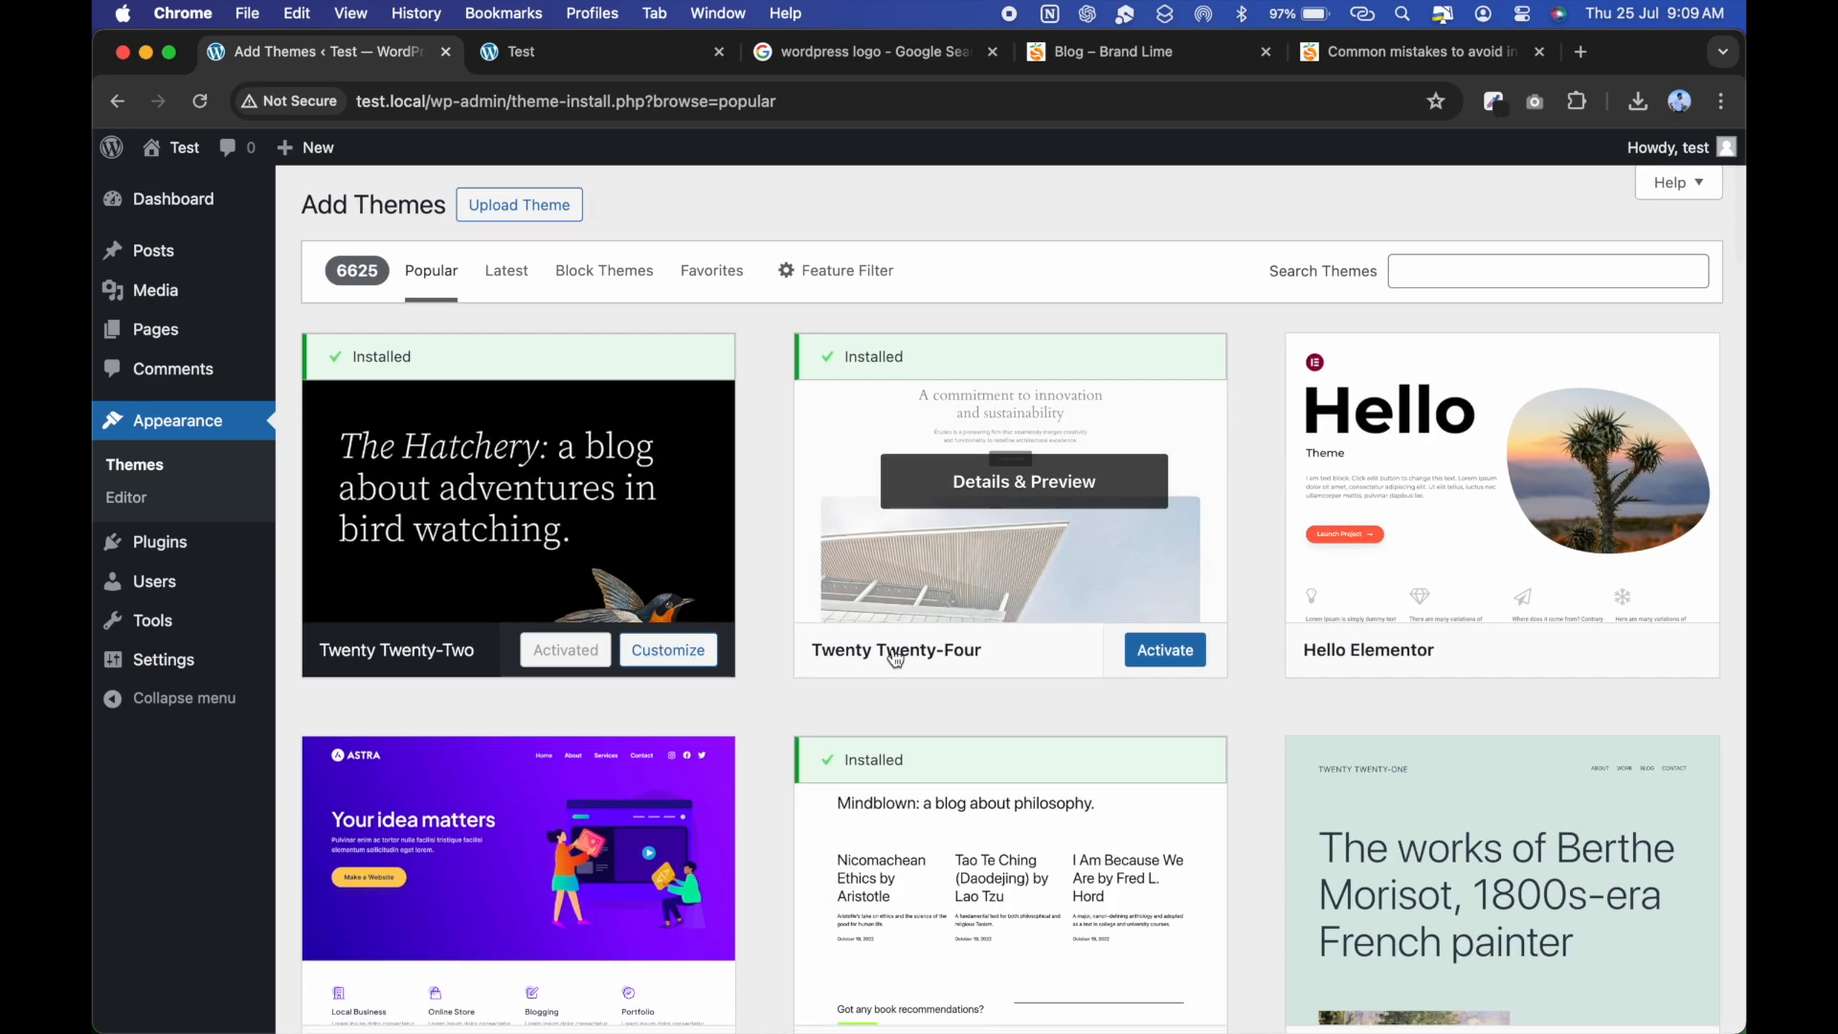
# Open themeforest.net in a new tab and dismiss the Envato Elements banner.
pyautogui.click(1591, 61)
pyautogui.write('theme')
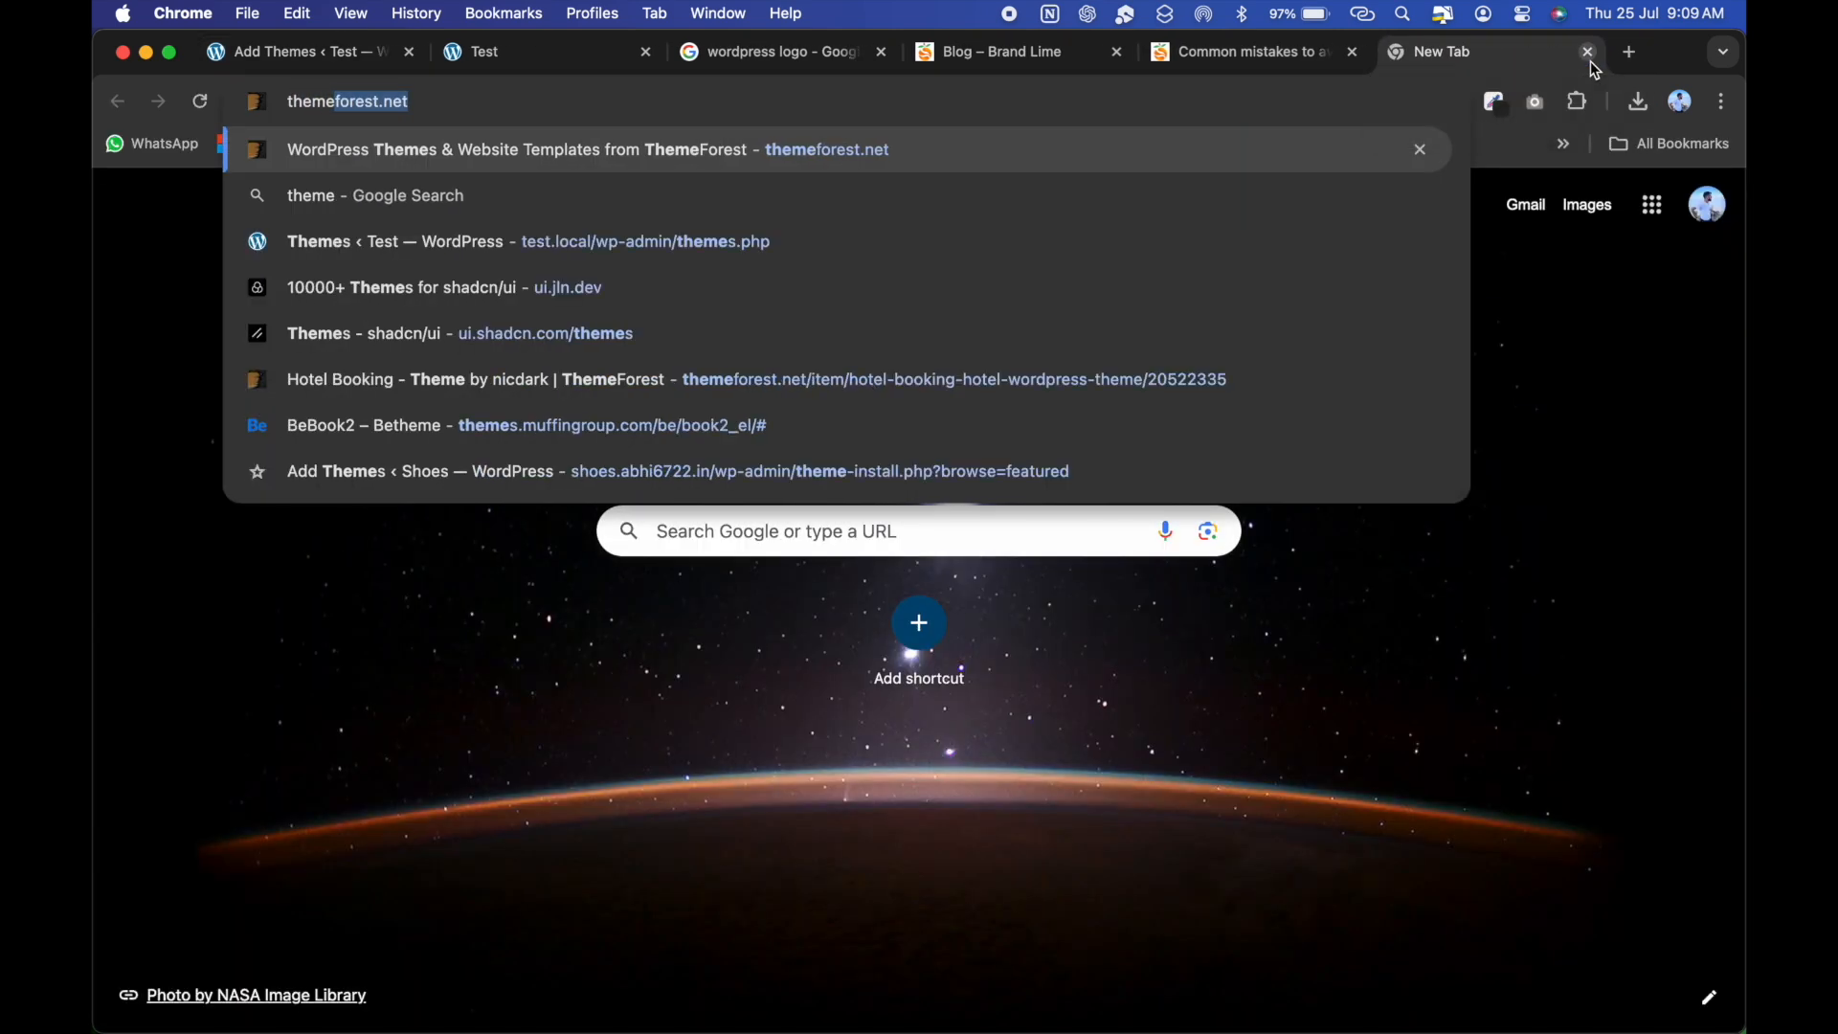
pyautogui.press('Return')
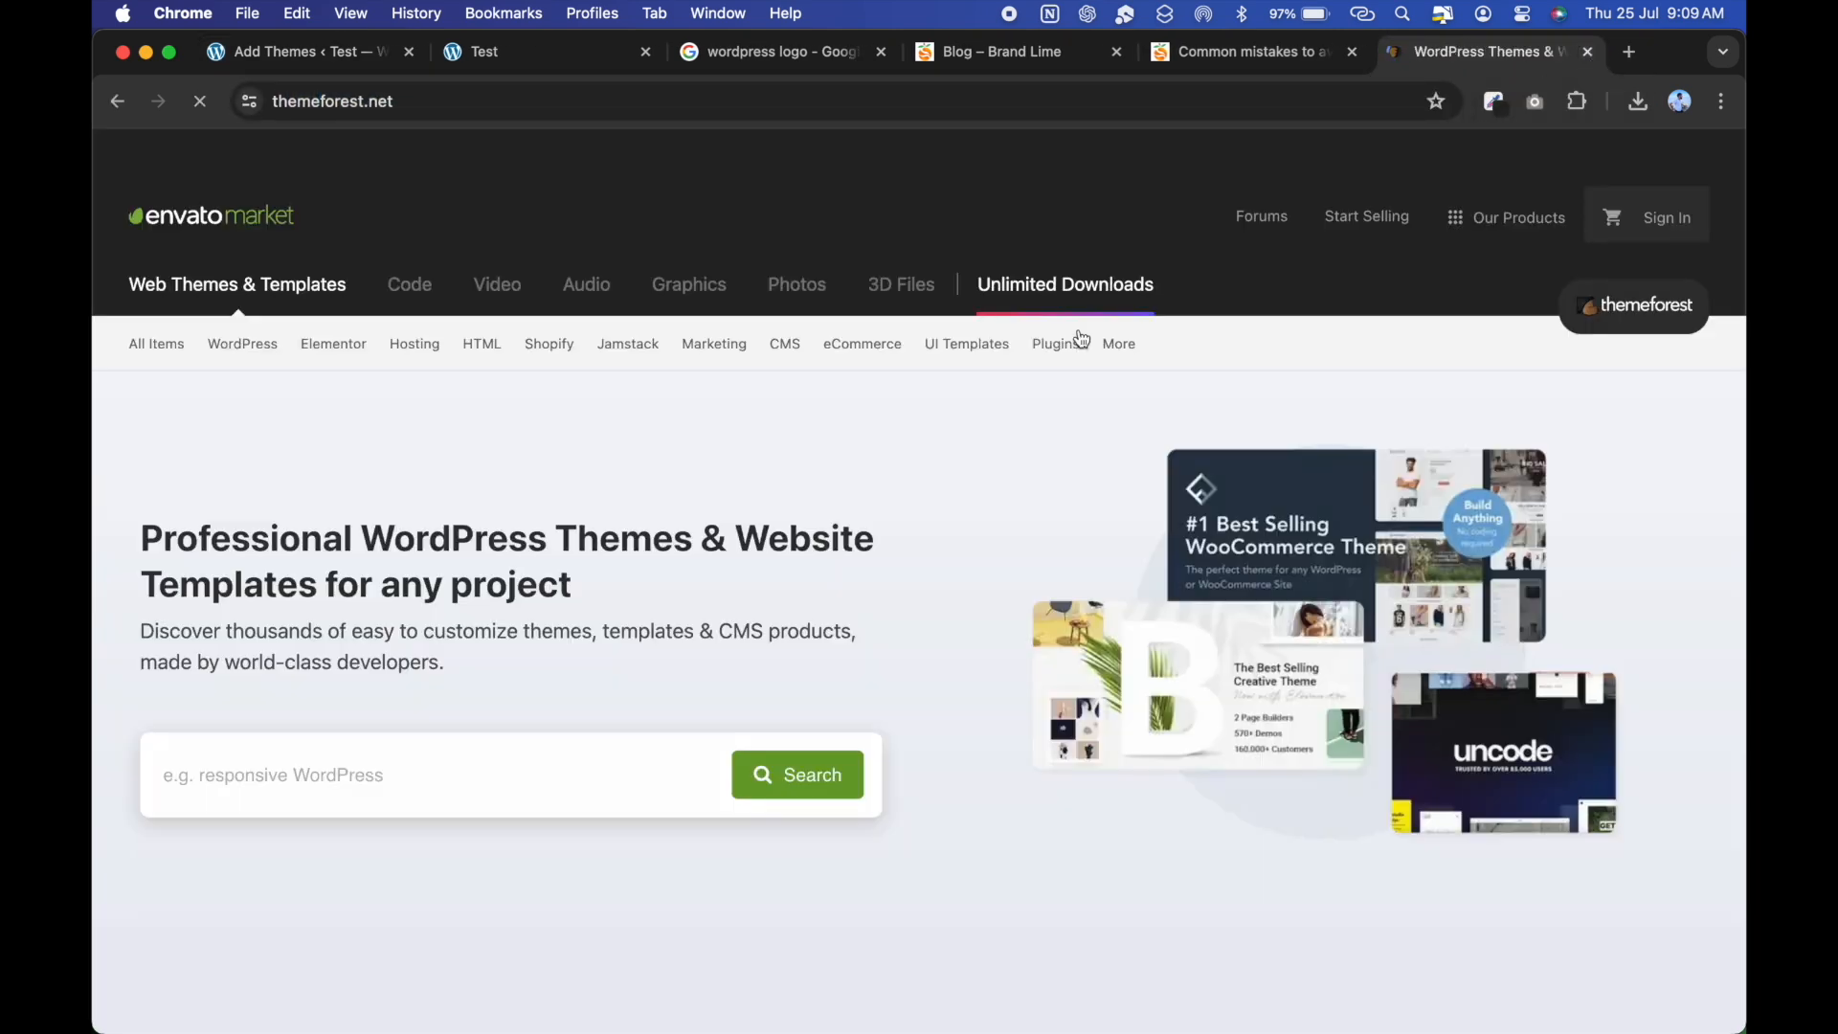
pyautogui.click(364, 100)
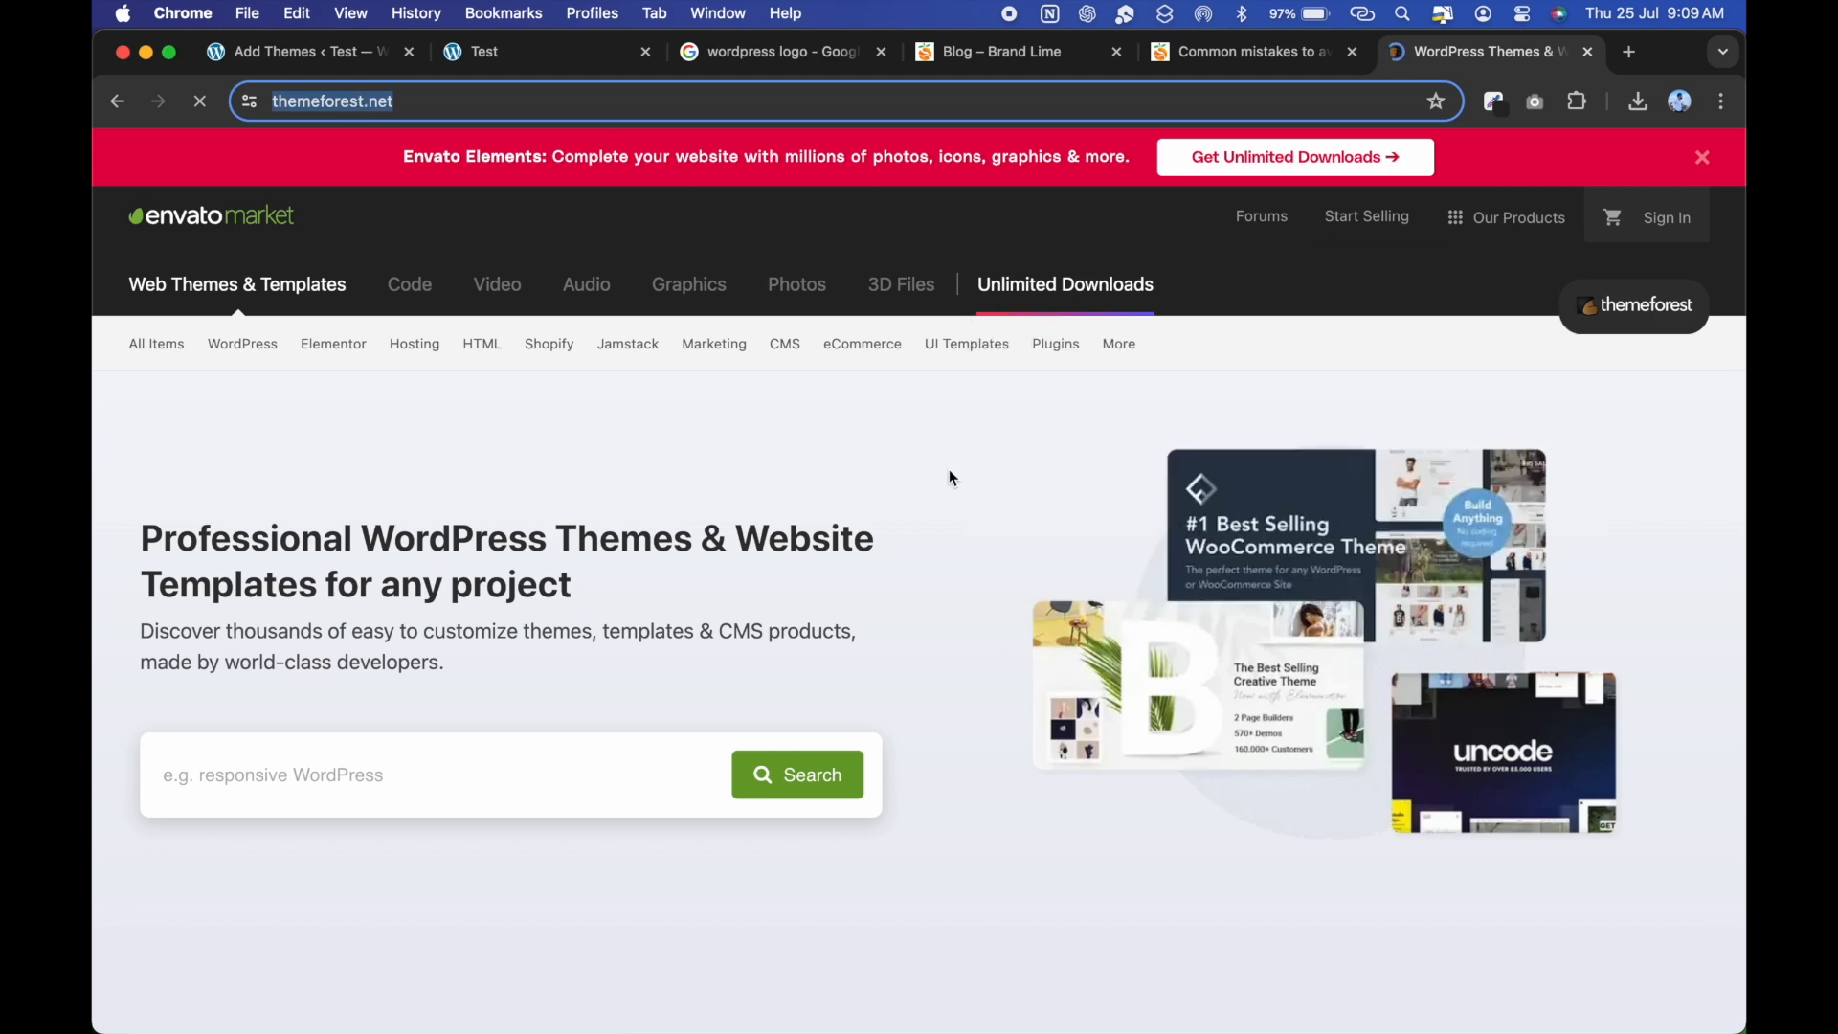
pyautogui.click(1702, 157)
# Open the WordPress Themes category and browse its weekly bestsellers and Hot under $40 themes.
pyautogui.scroll(-3, 890, 531)
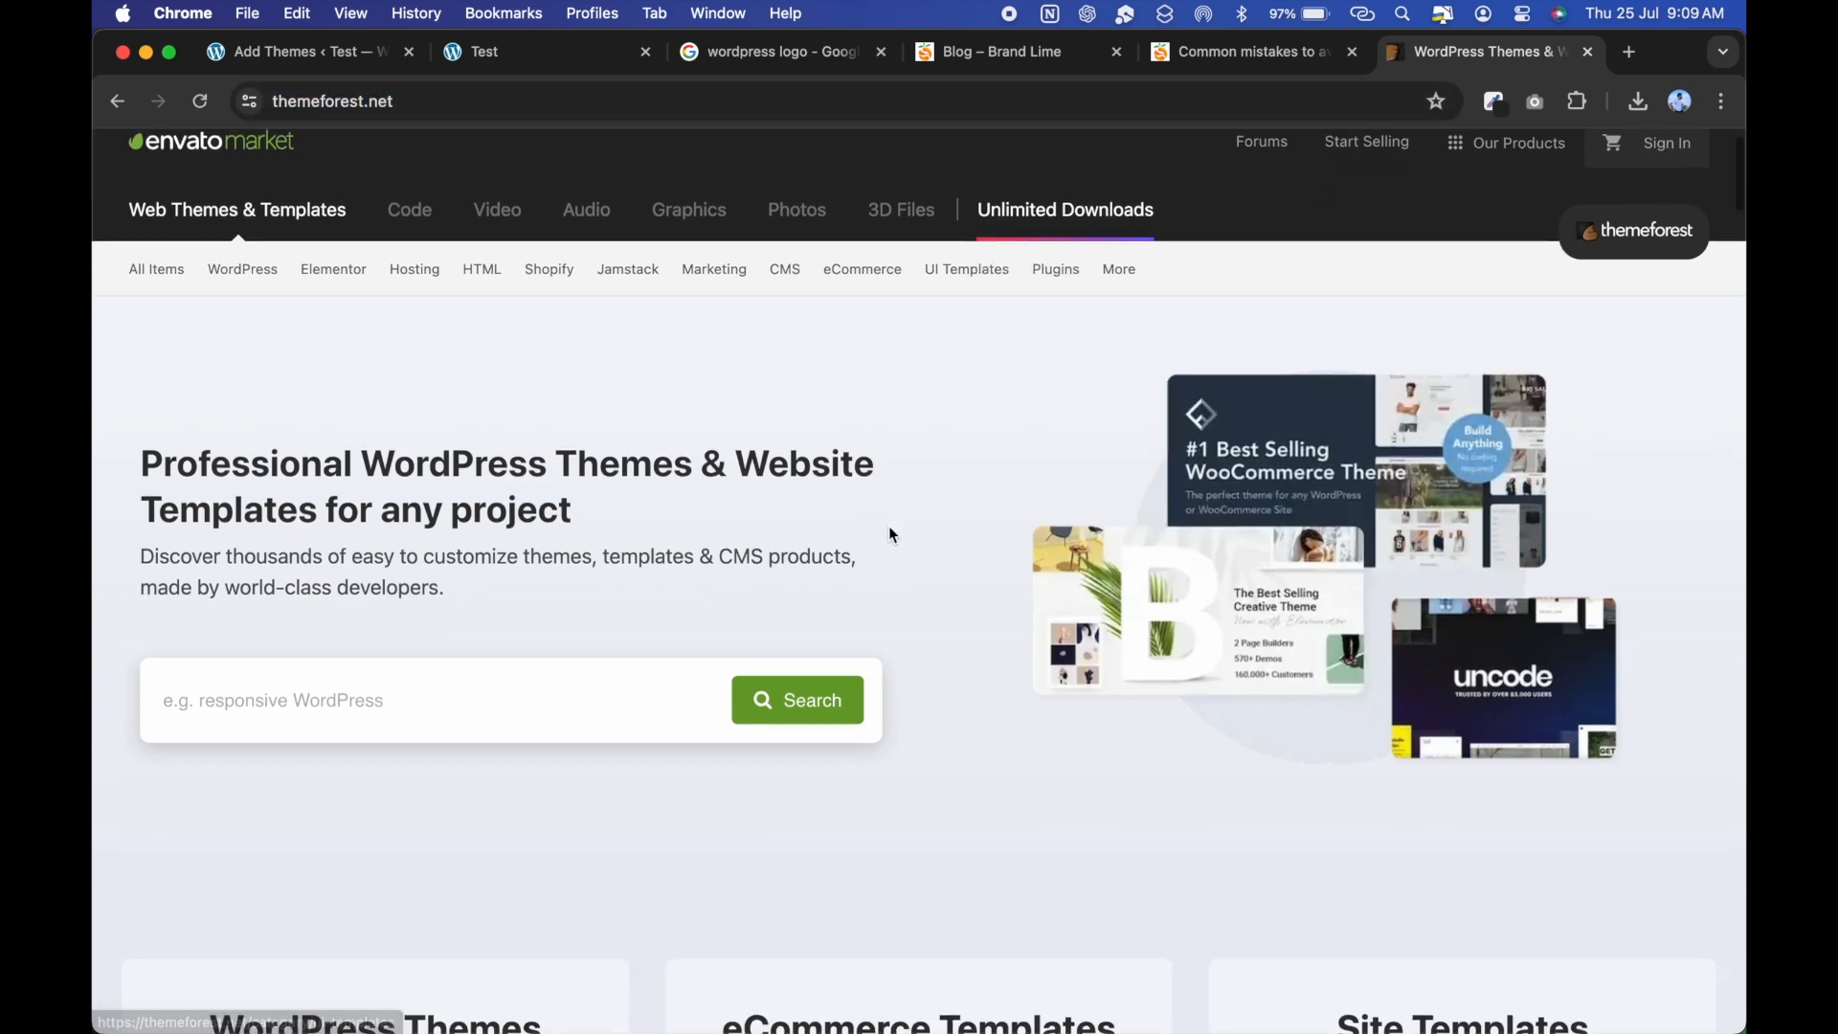
pyautogui.scroll(-5, 890, 533)
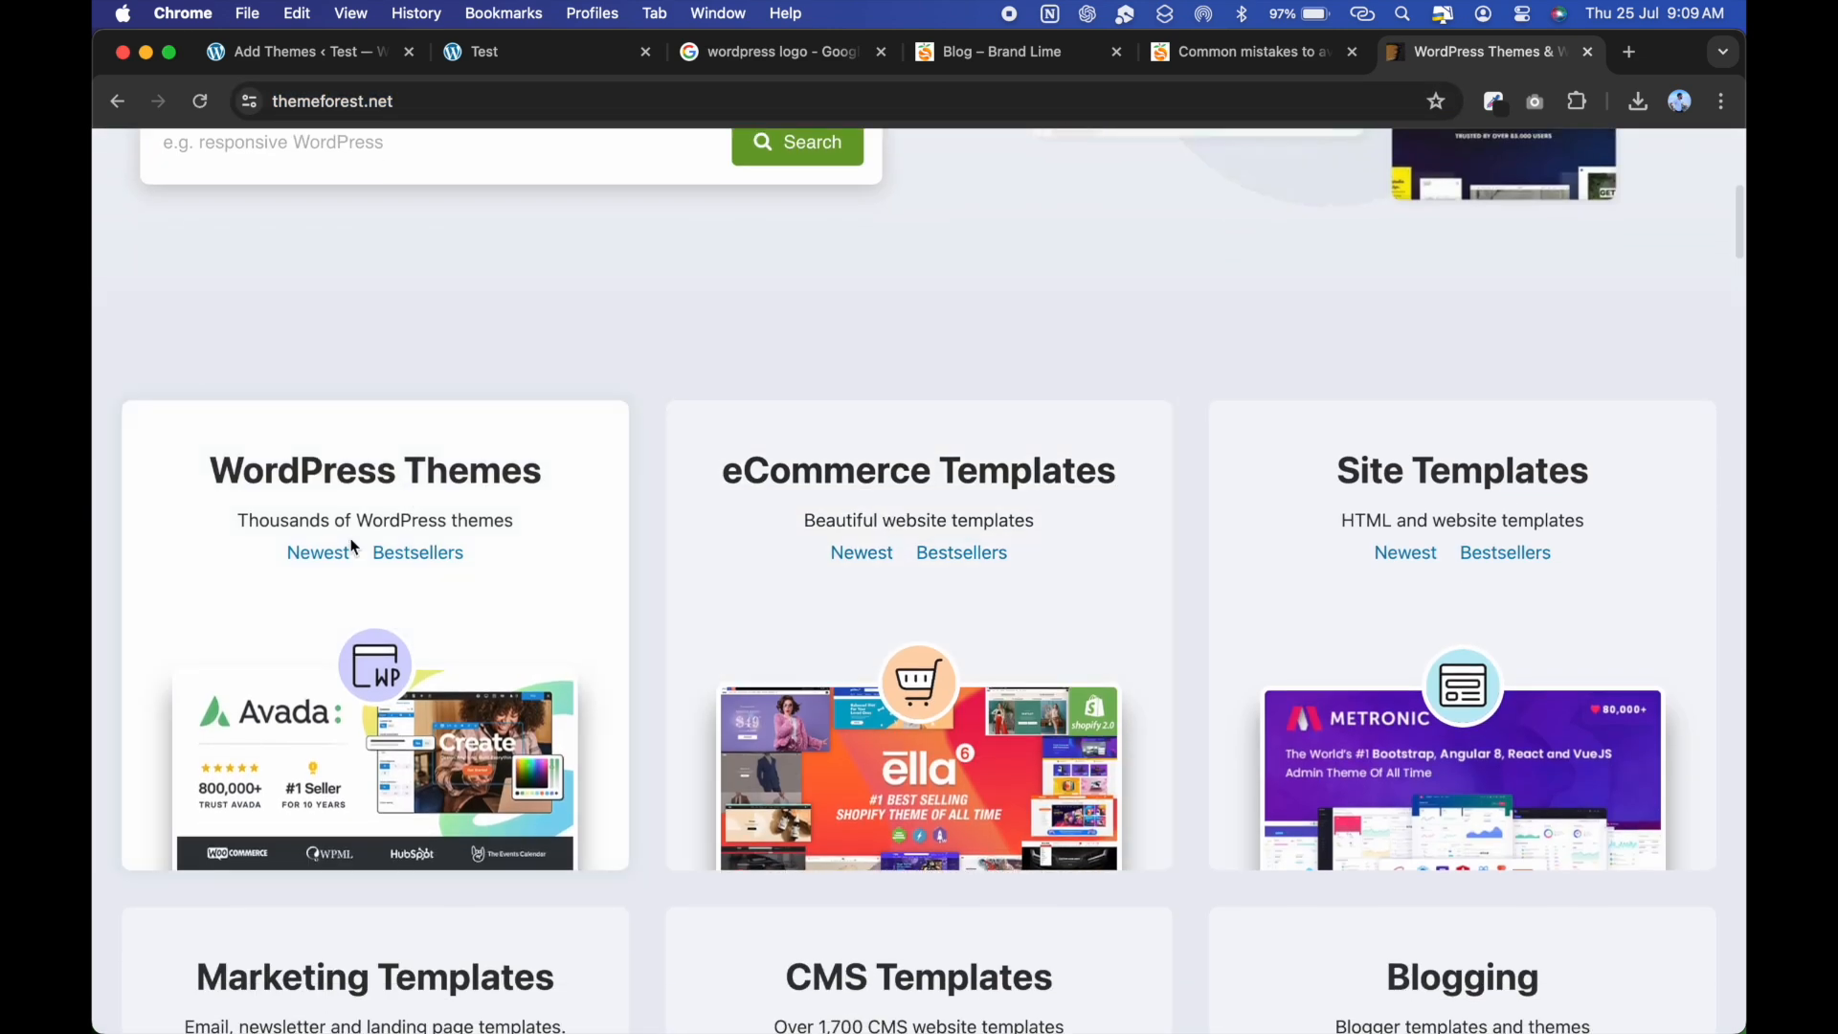
pyautogui.click(360, 474)
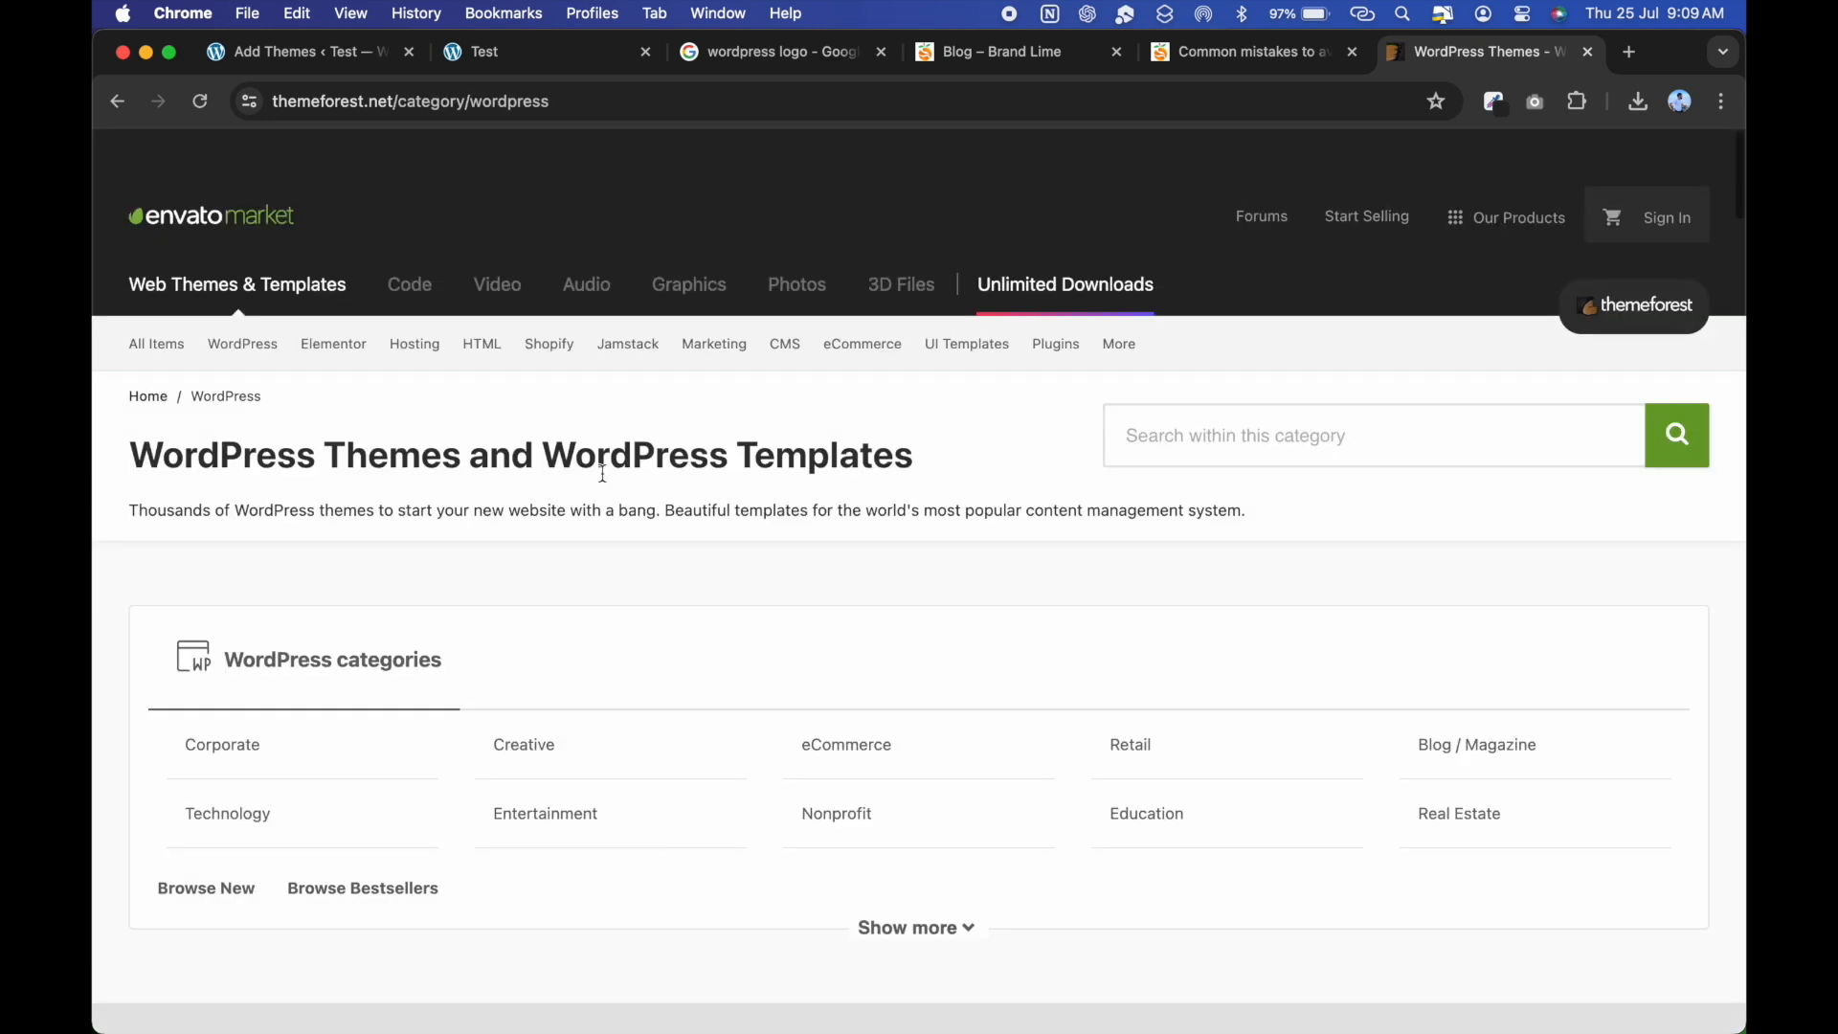
pyautogui.scroll(-2, 603, 474)
pyautogui.scroll(-3, 603, 474)
pyautogui.scroll(3, 802, 437)
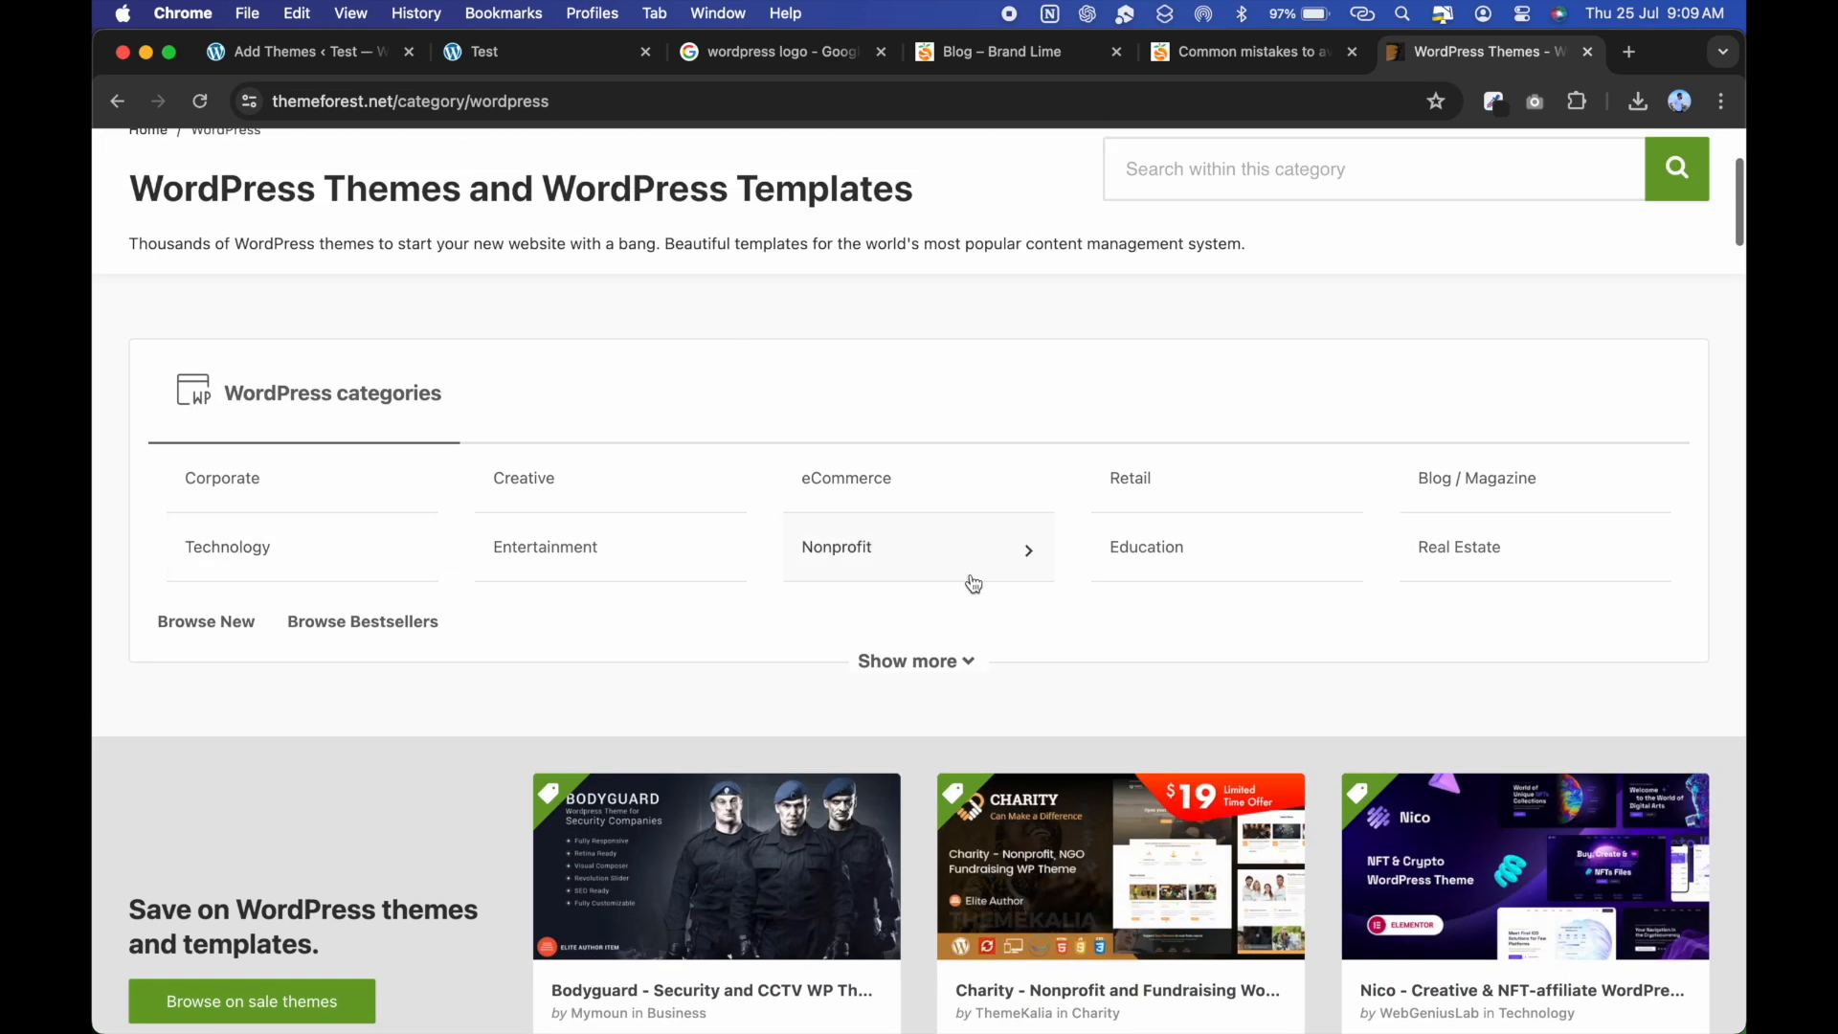
pyautogui.scroll(-4, 1027, 544)
pyautogui.scroll(-2, 974, 584)
pyautogui.scroll(-5, 1629, 517)
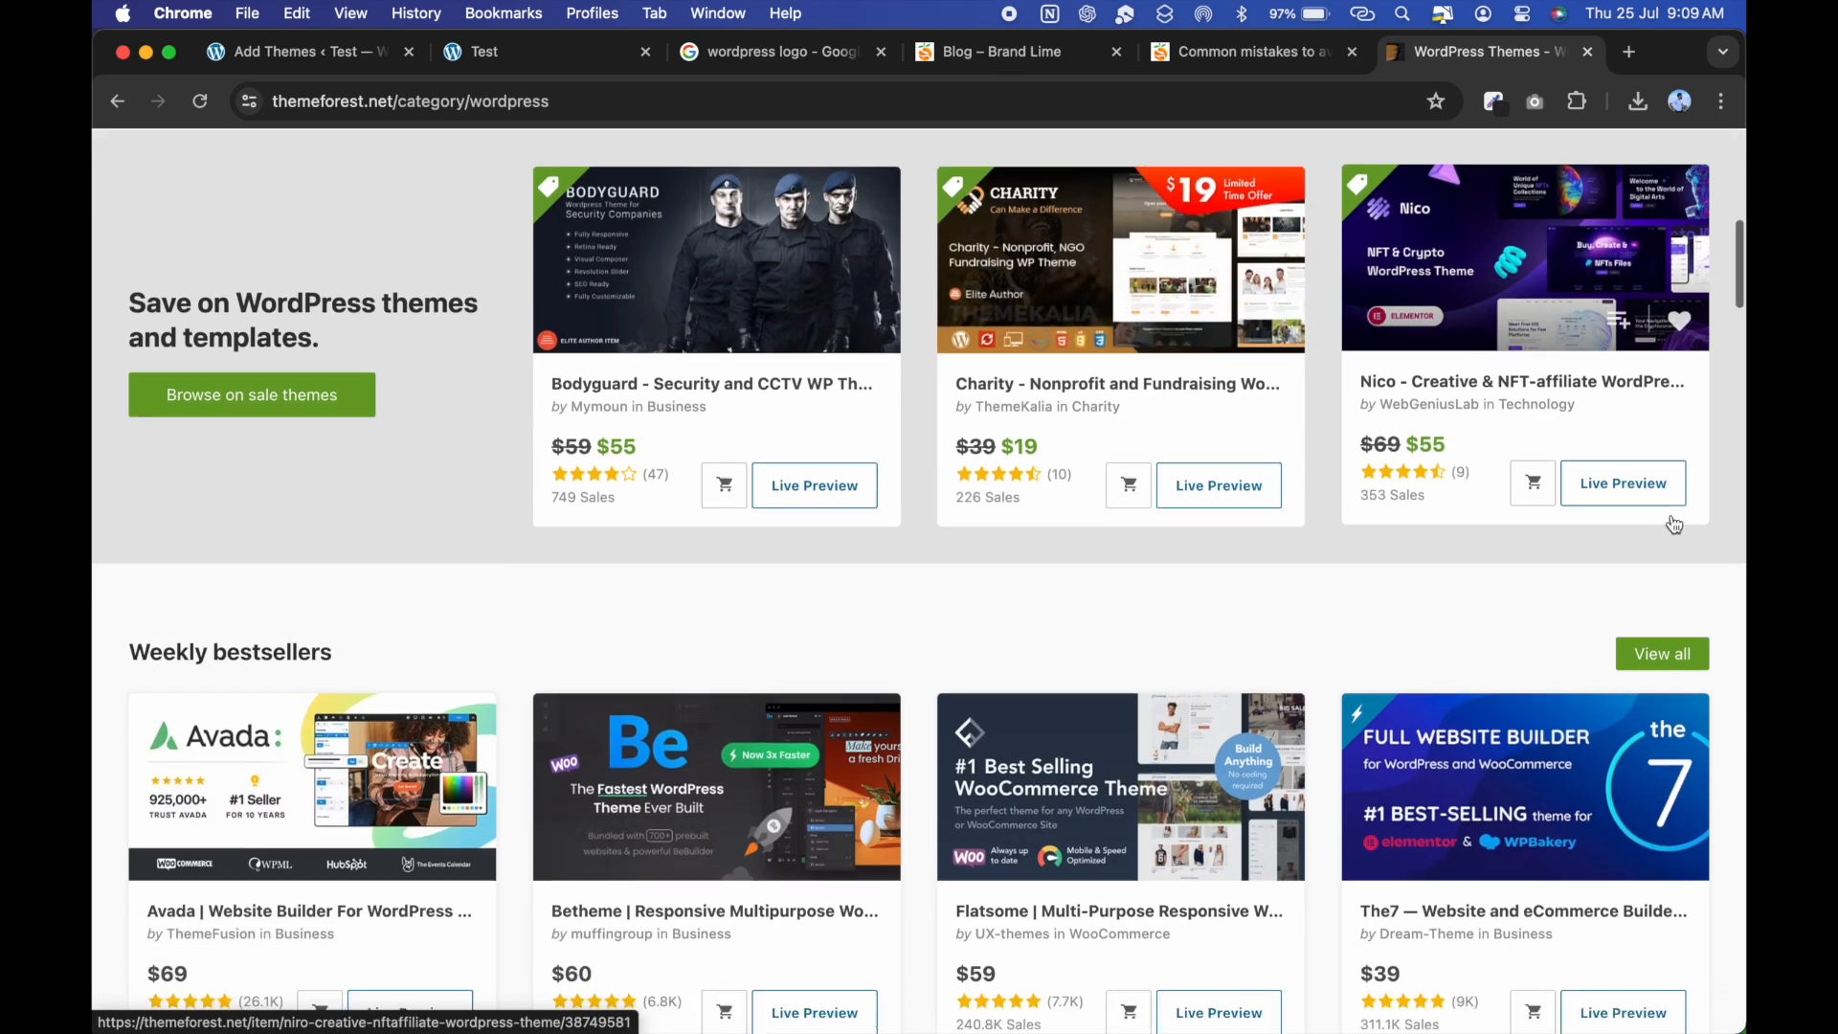
pyautogui.scroll(-3, 866, 668)
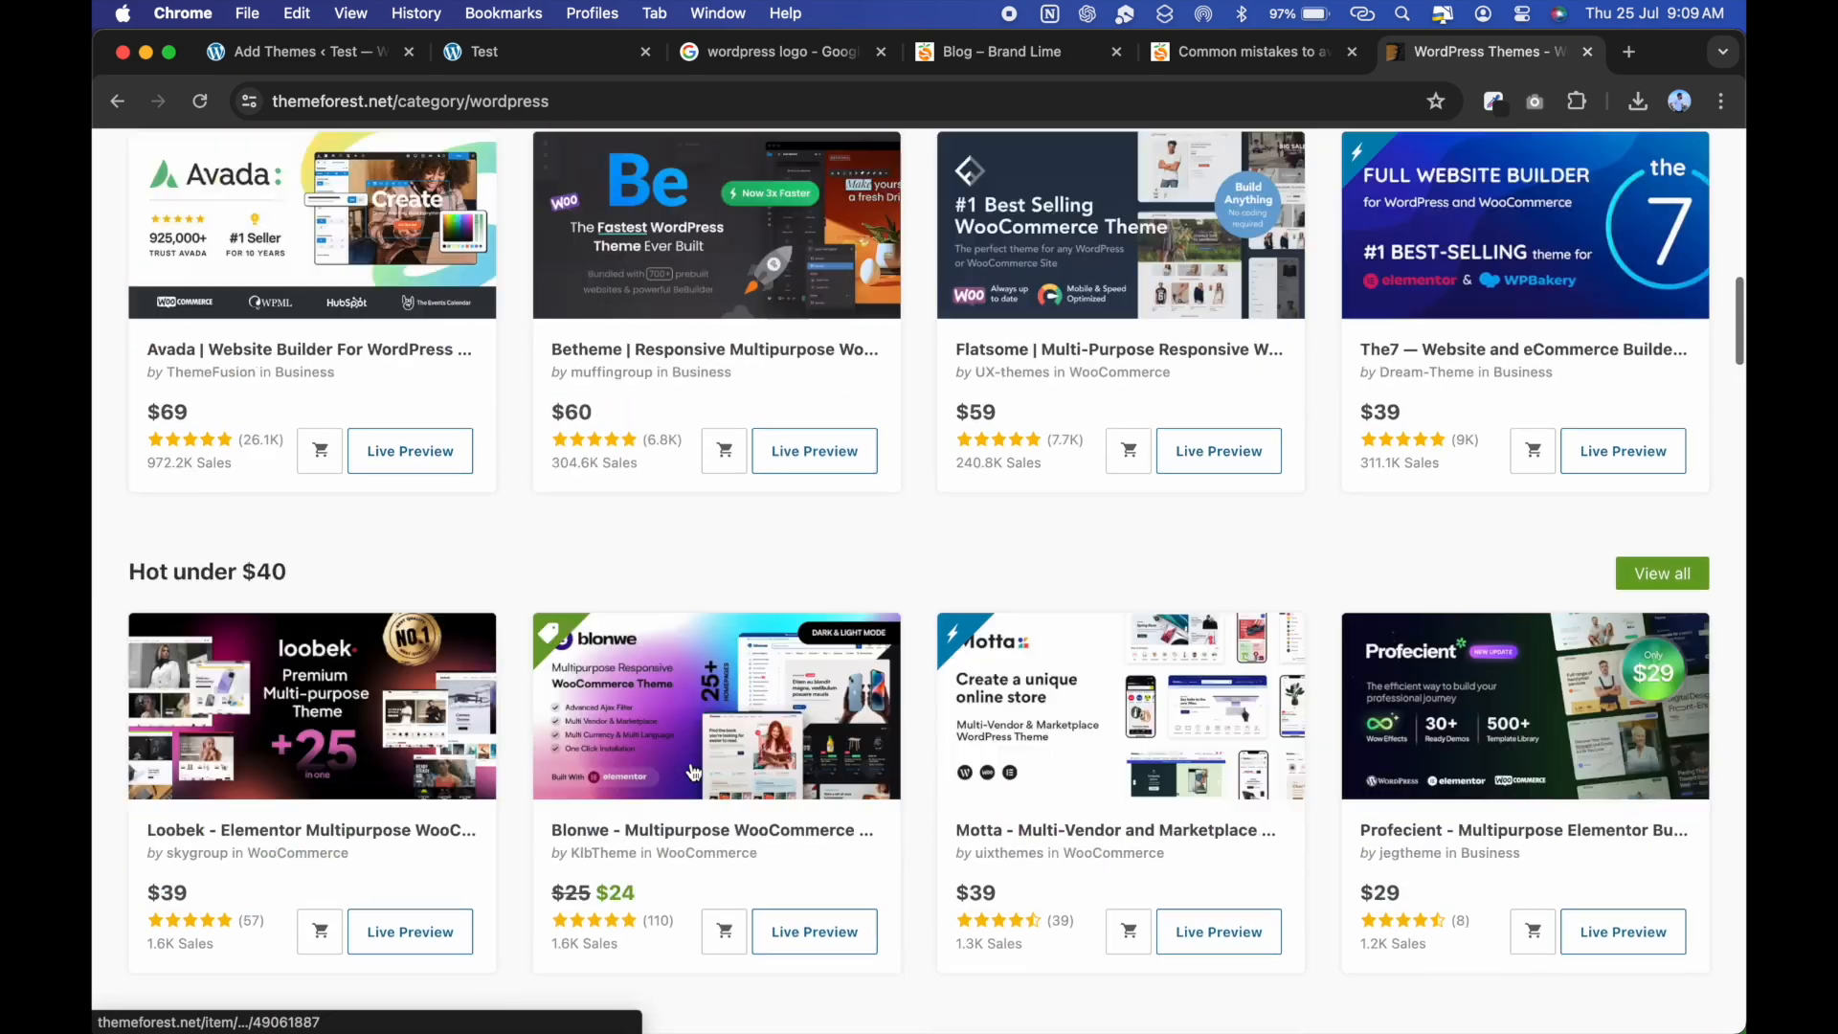
pyautogui.scroll(8, 694, 771)
# Return to WordPress's Add Themes page and look over it again.
pyautogui.click(306, 52)
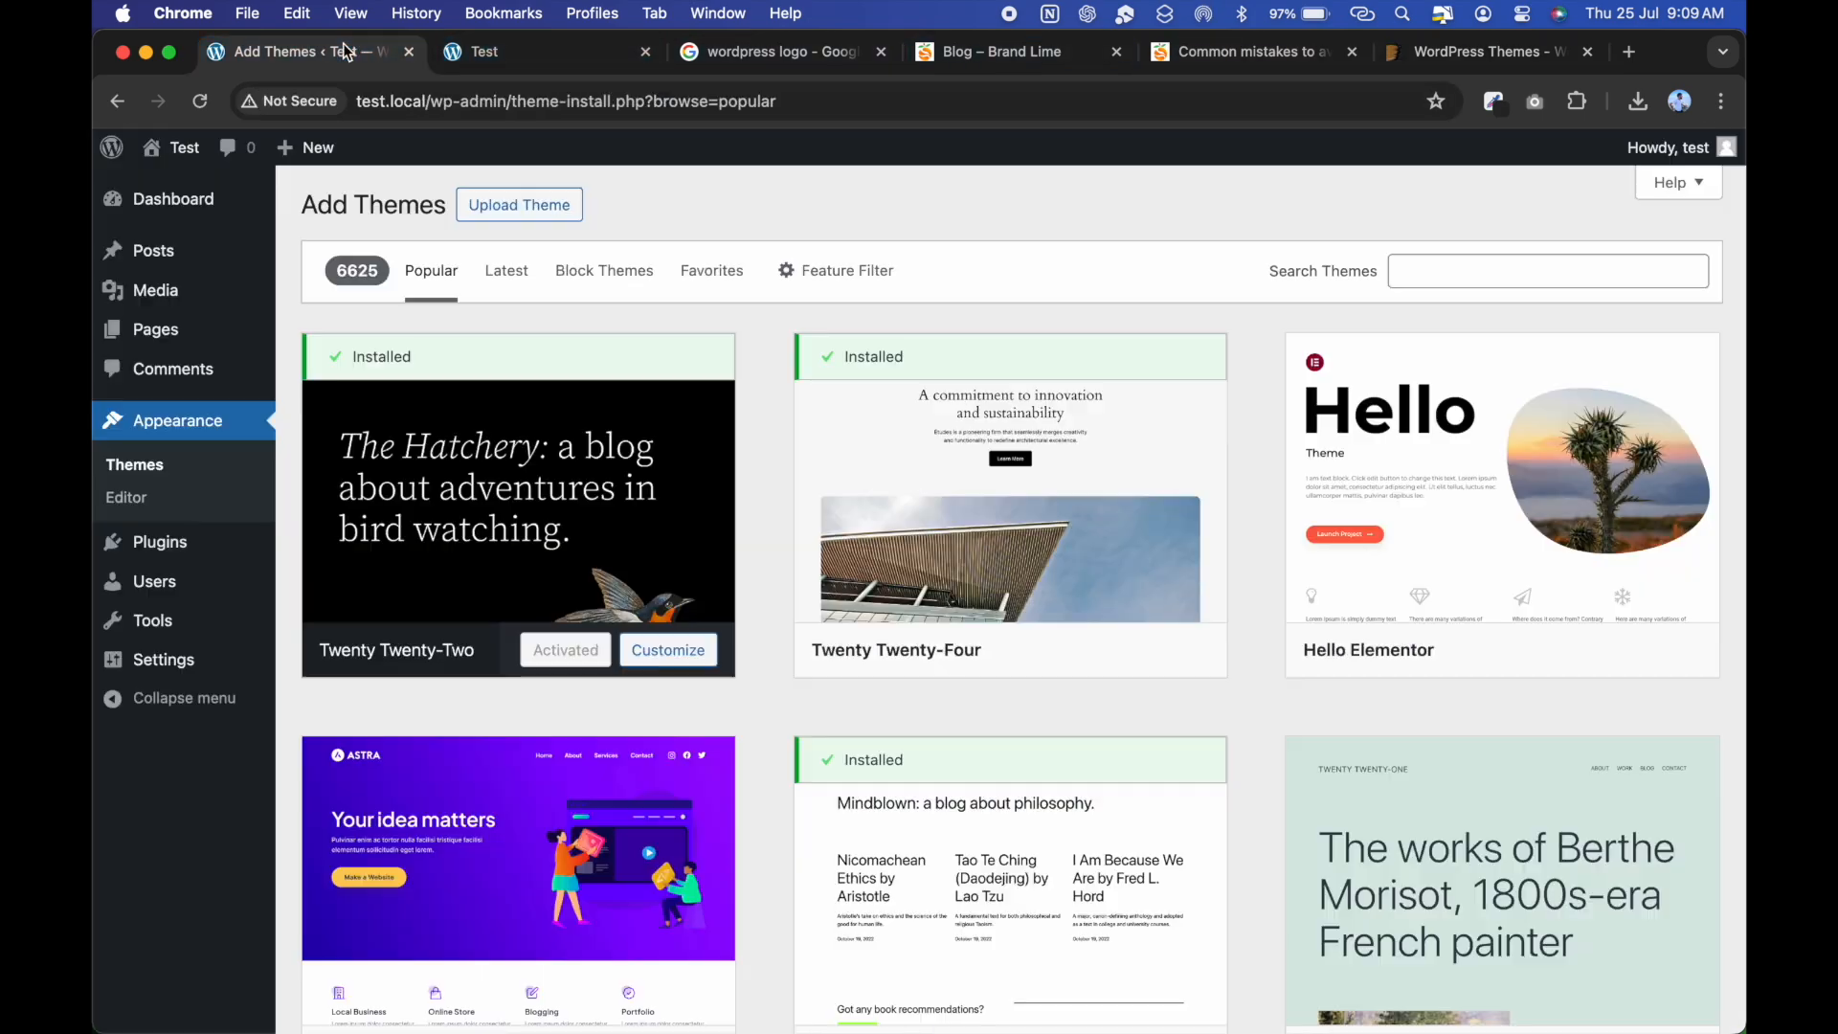
pyautogui.scroll(-7, 1050, 603)
pyautogui.scroll(-3, 1091, 765)
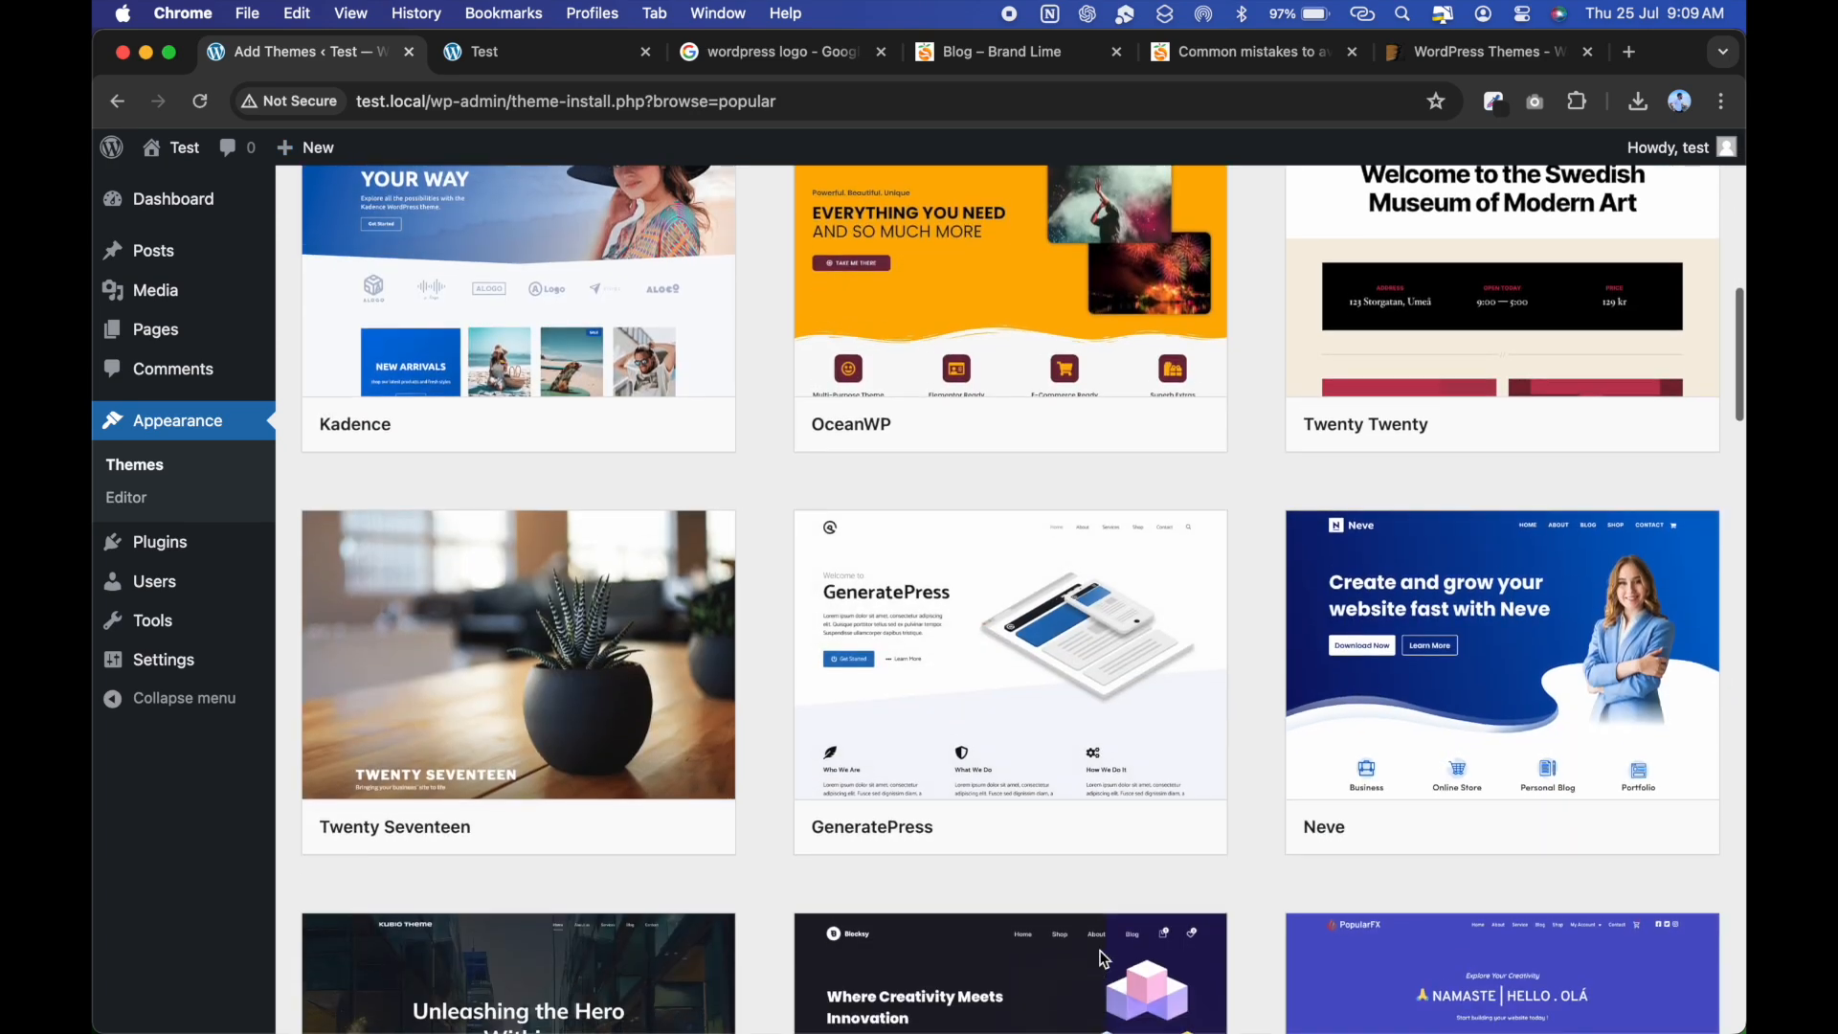
pyautogui.scroll(10, 1103, 960)
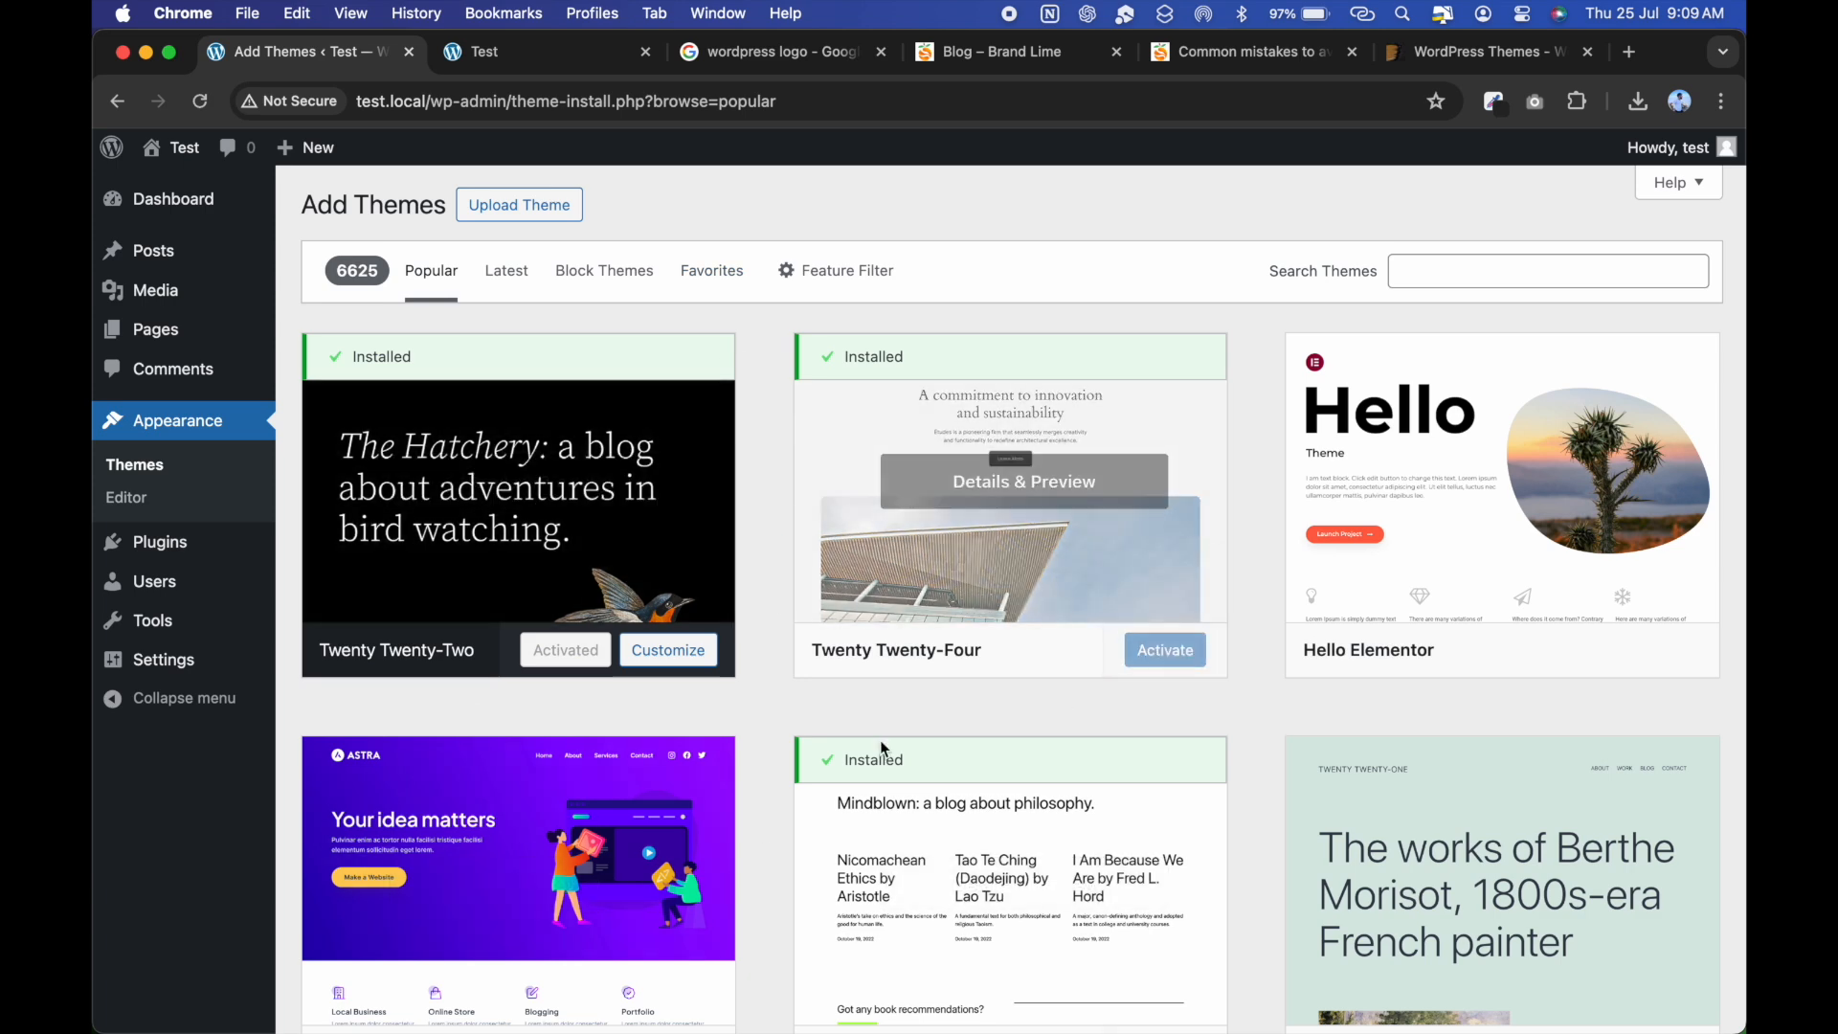
# Confirm no plugins are installed, then browse featured plugins like Classic Editor, Akismet and Jetpack.
pyautogui.click(150, 547)
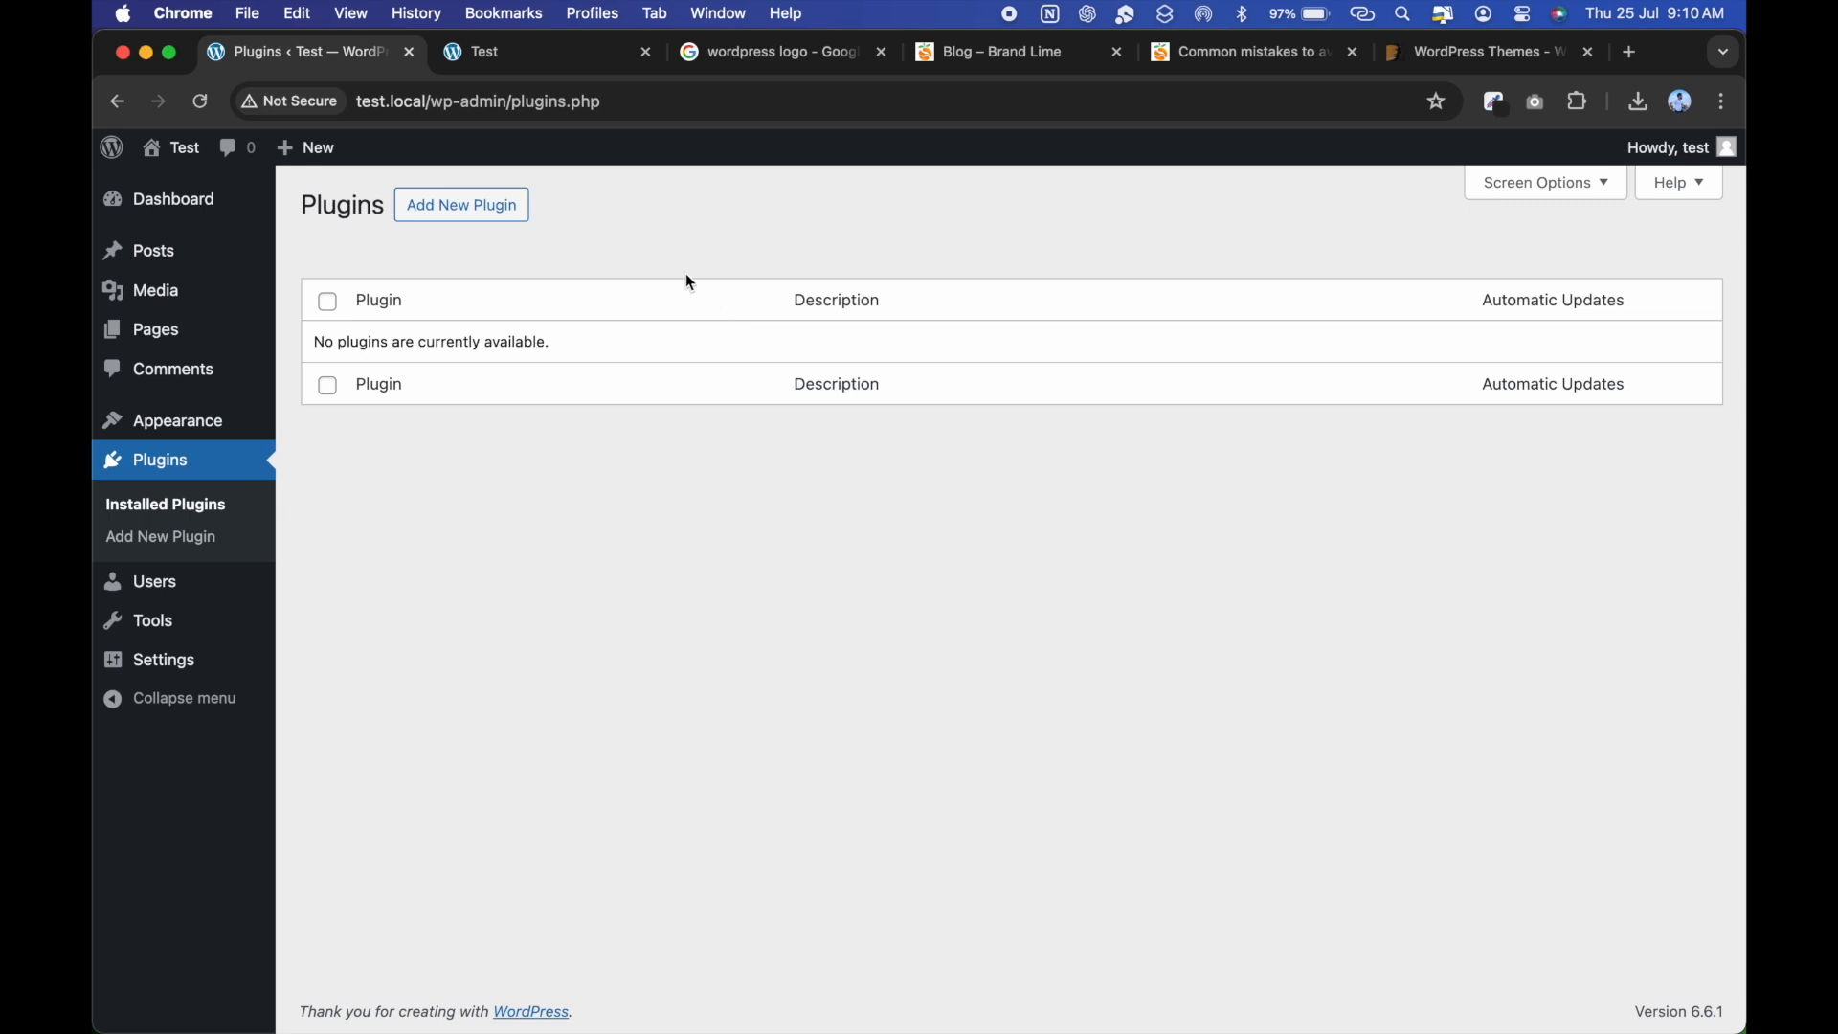
pyautogui.click(479, 209)
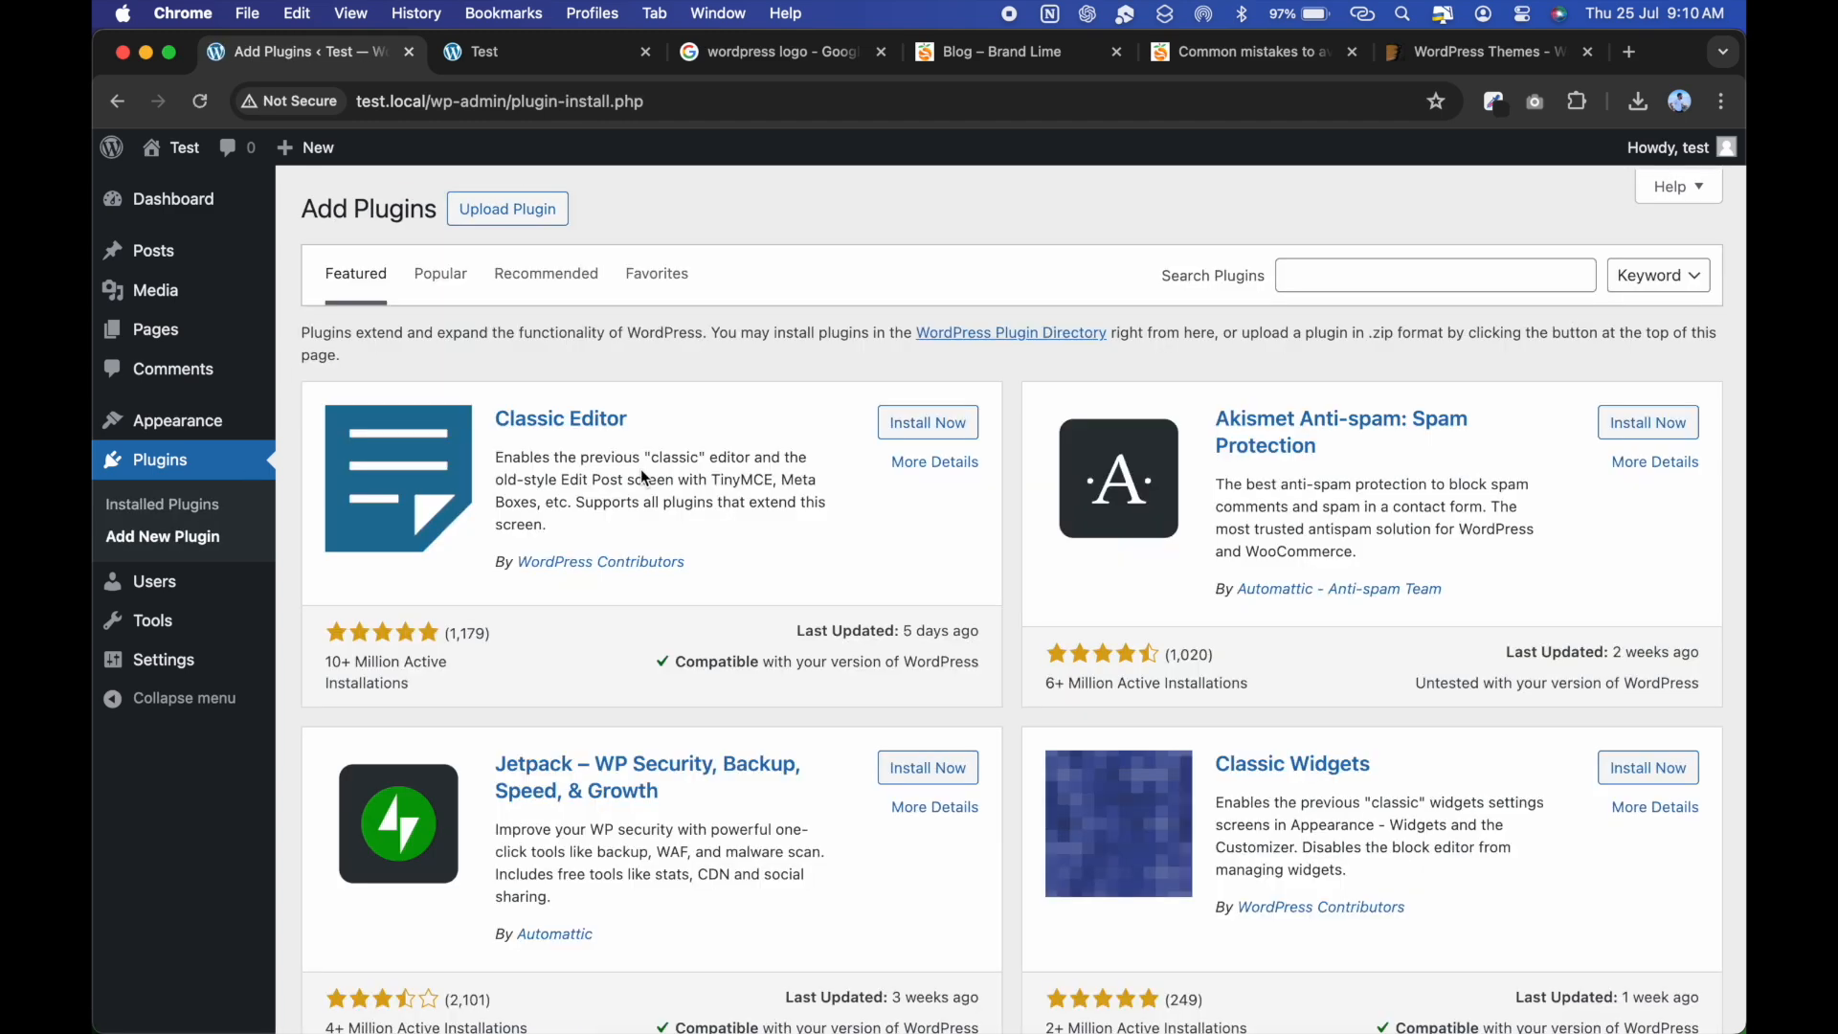
pyautogui.scroll(-7, 1048, 411)
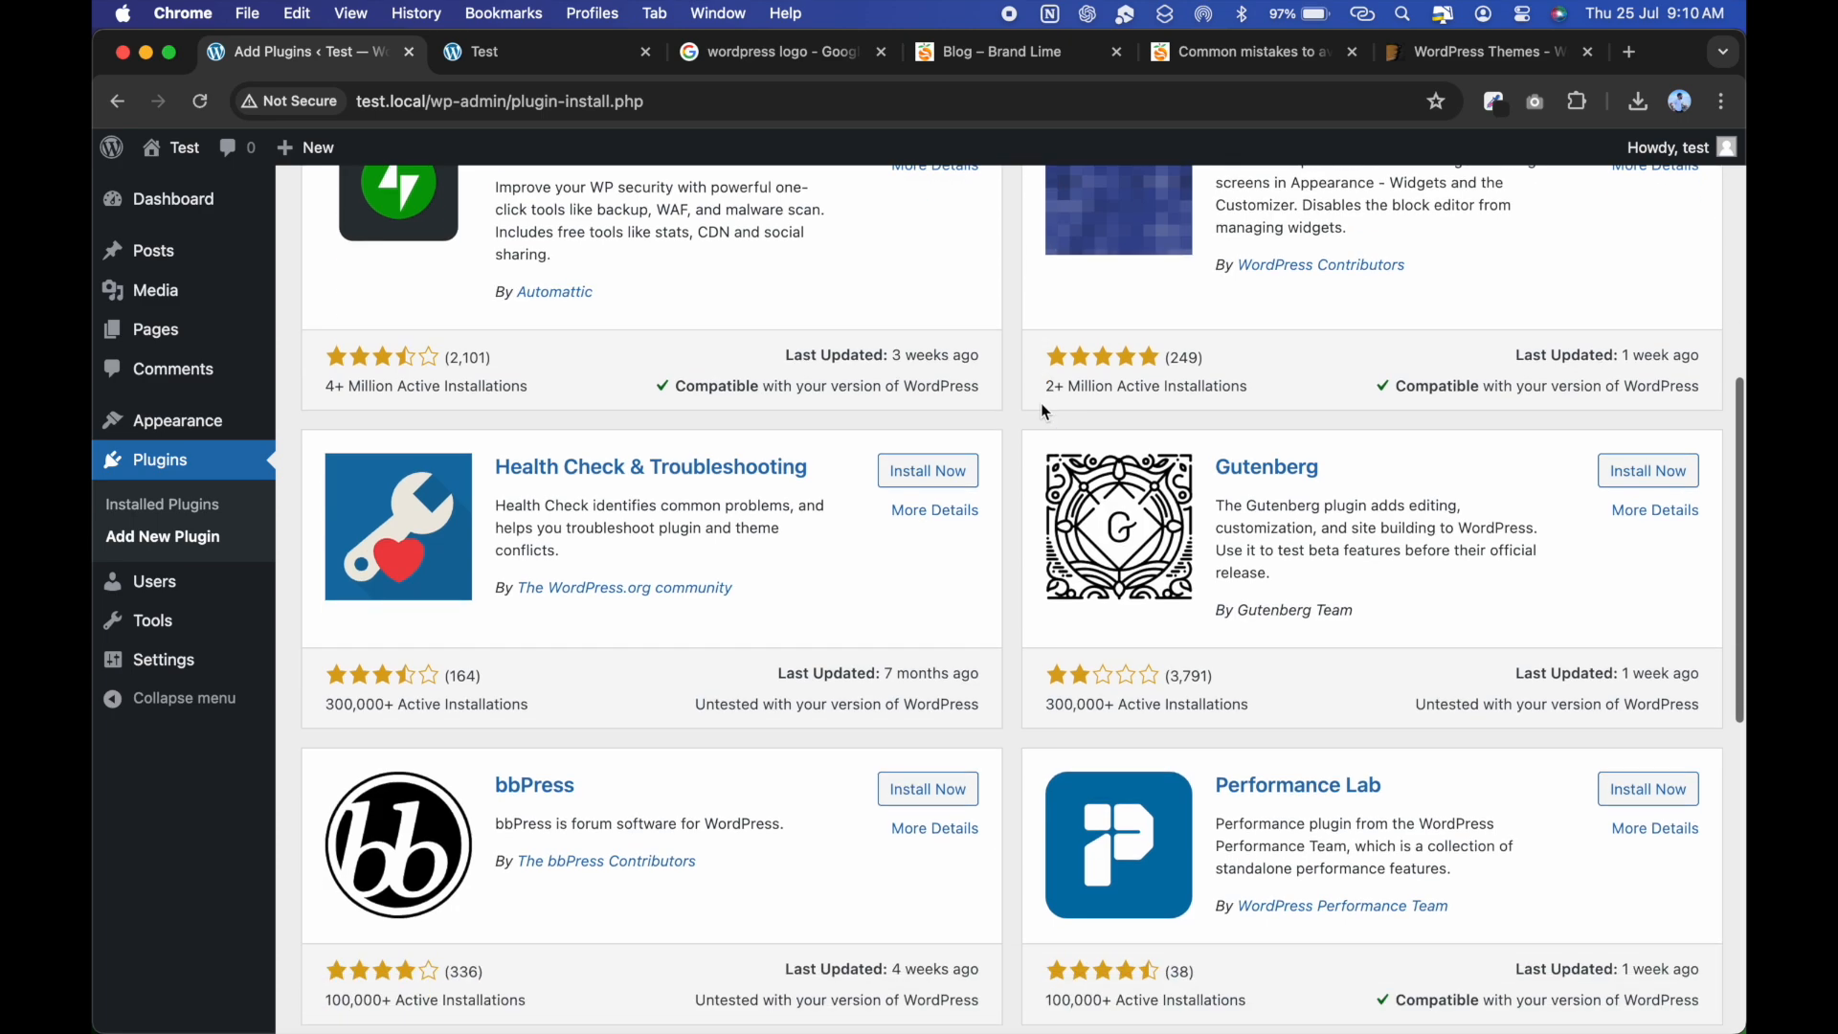
pyautogui.scroll(-8, 858, 846)
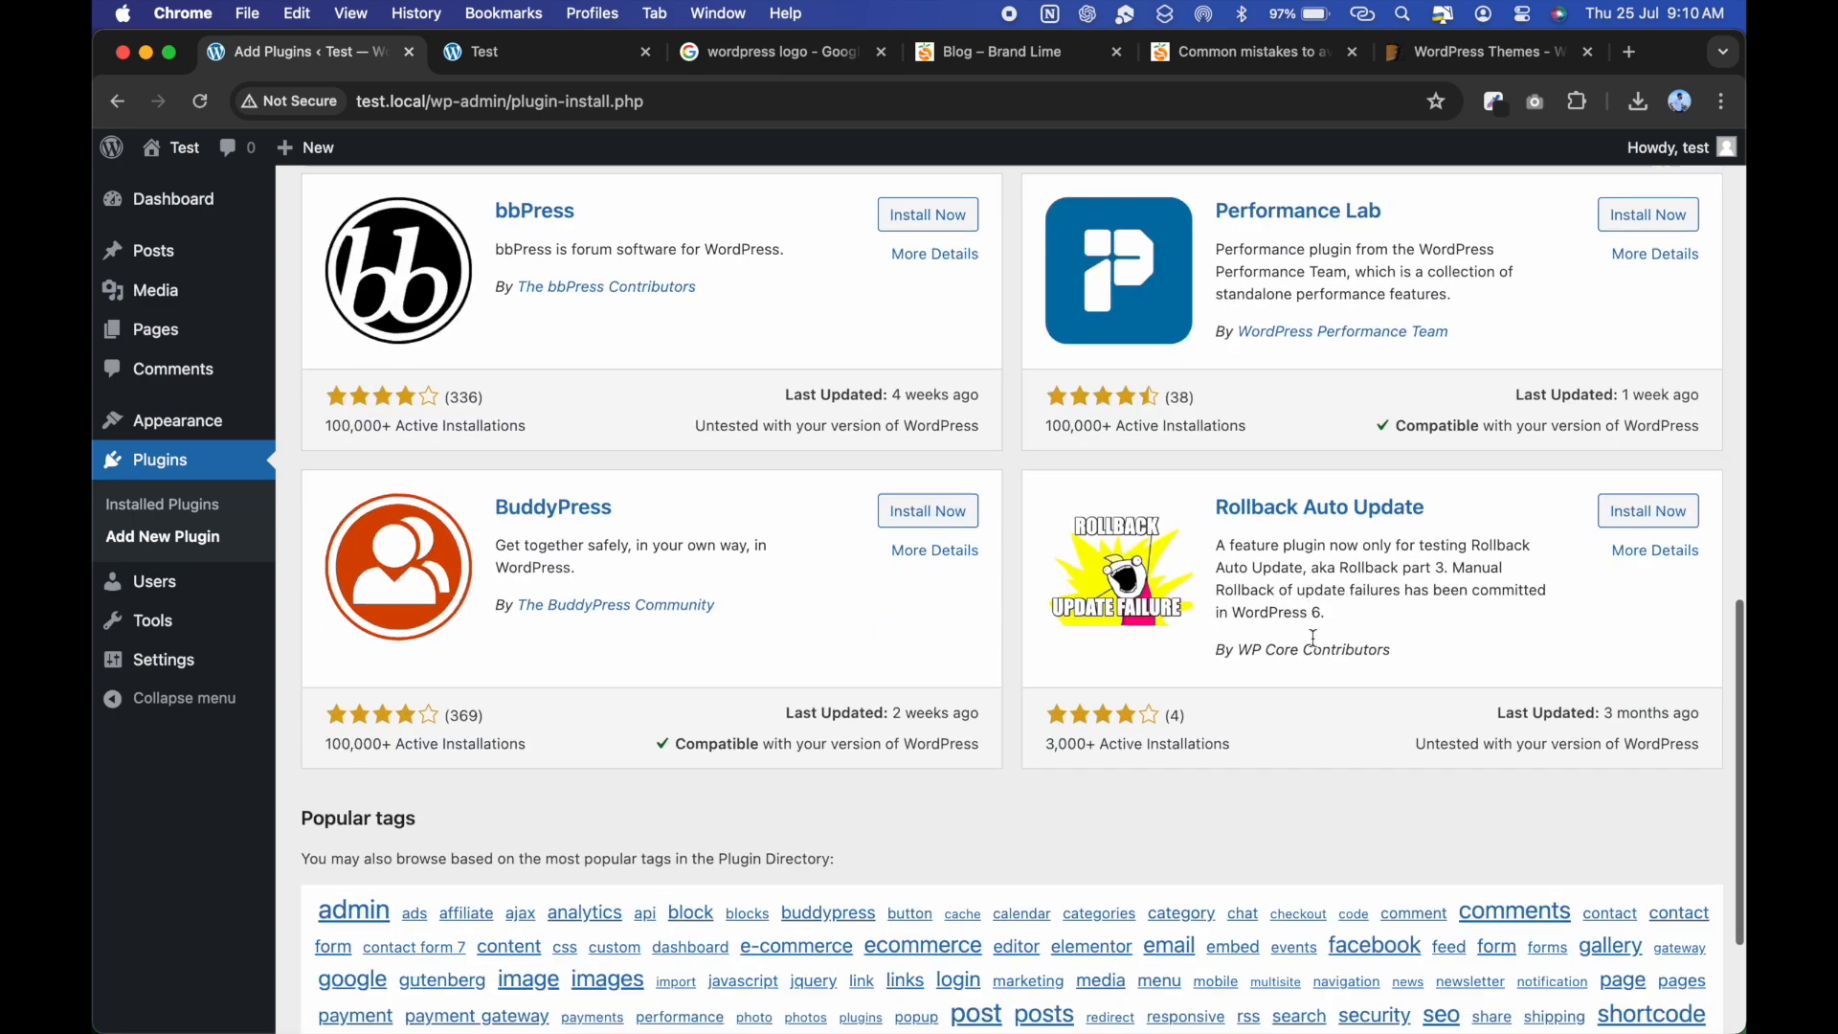
pyautogui.scroll(15, 1318, 647)
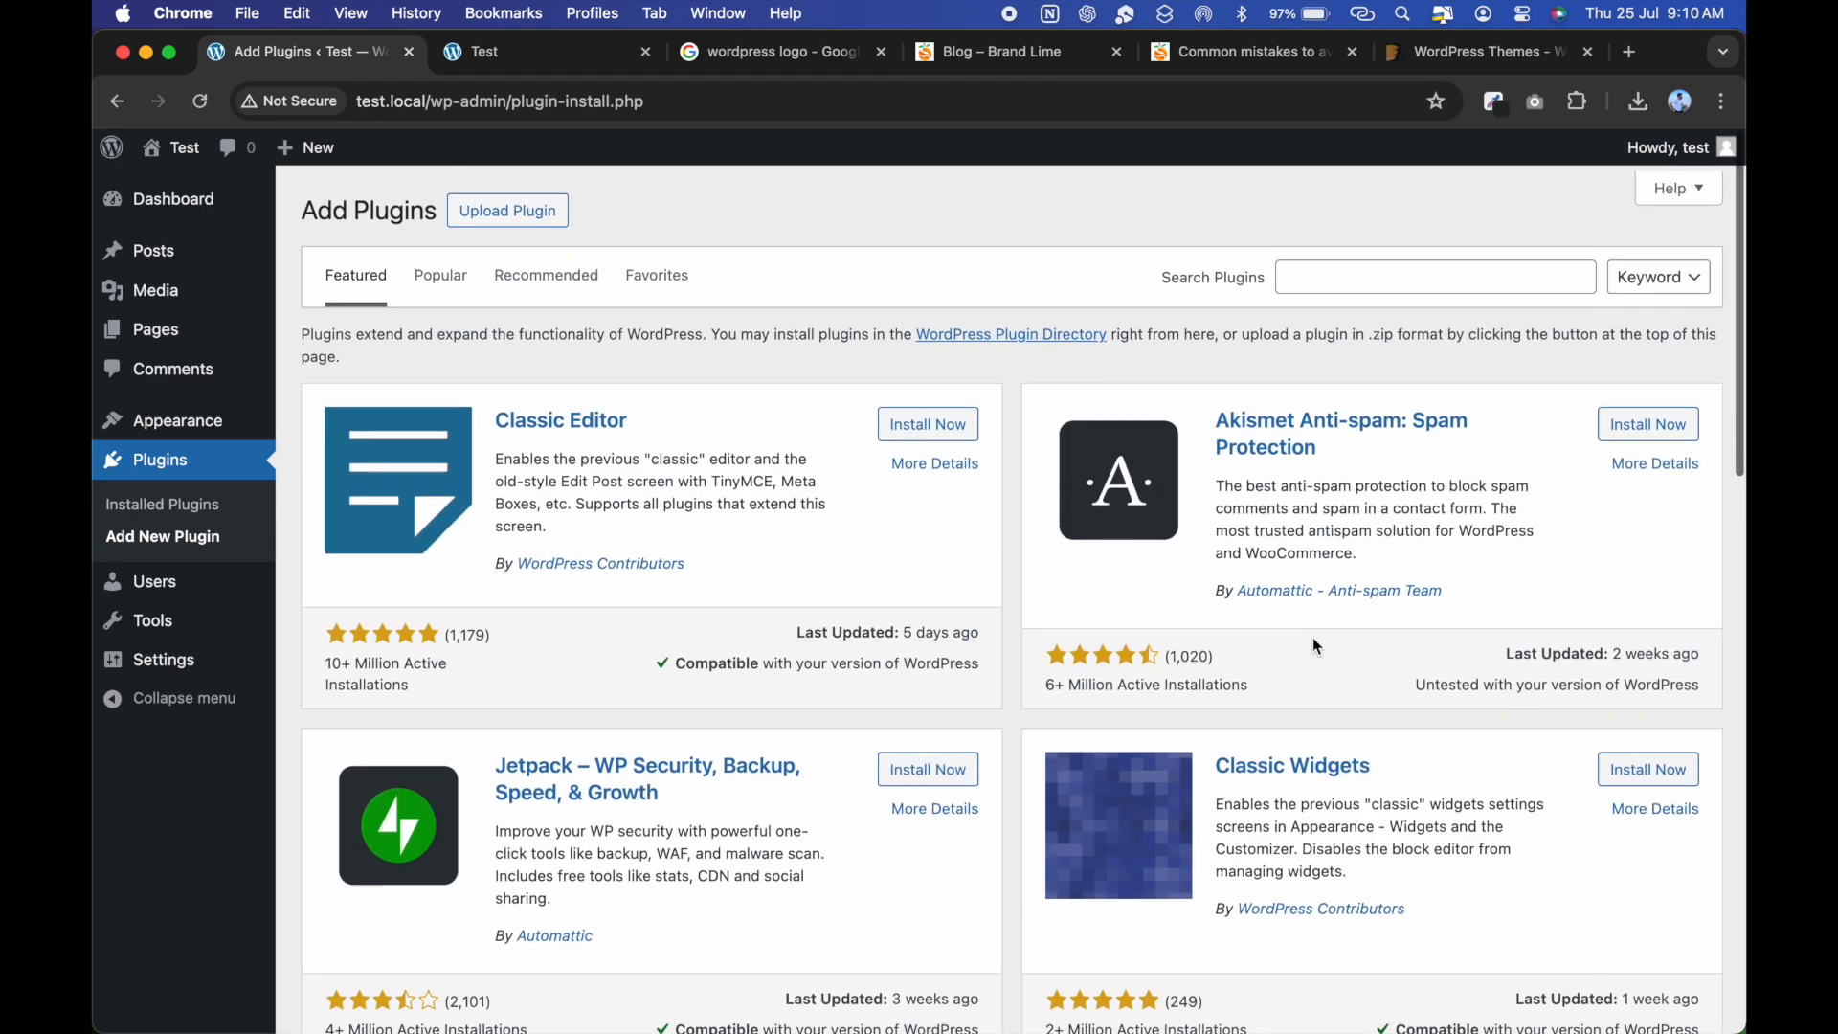
# Search the plugin directory for 'stripe', replacing the earlier 'payment' query.
pyautogui.click(1443, 266)
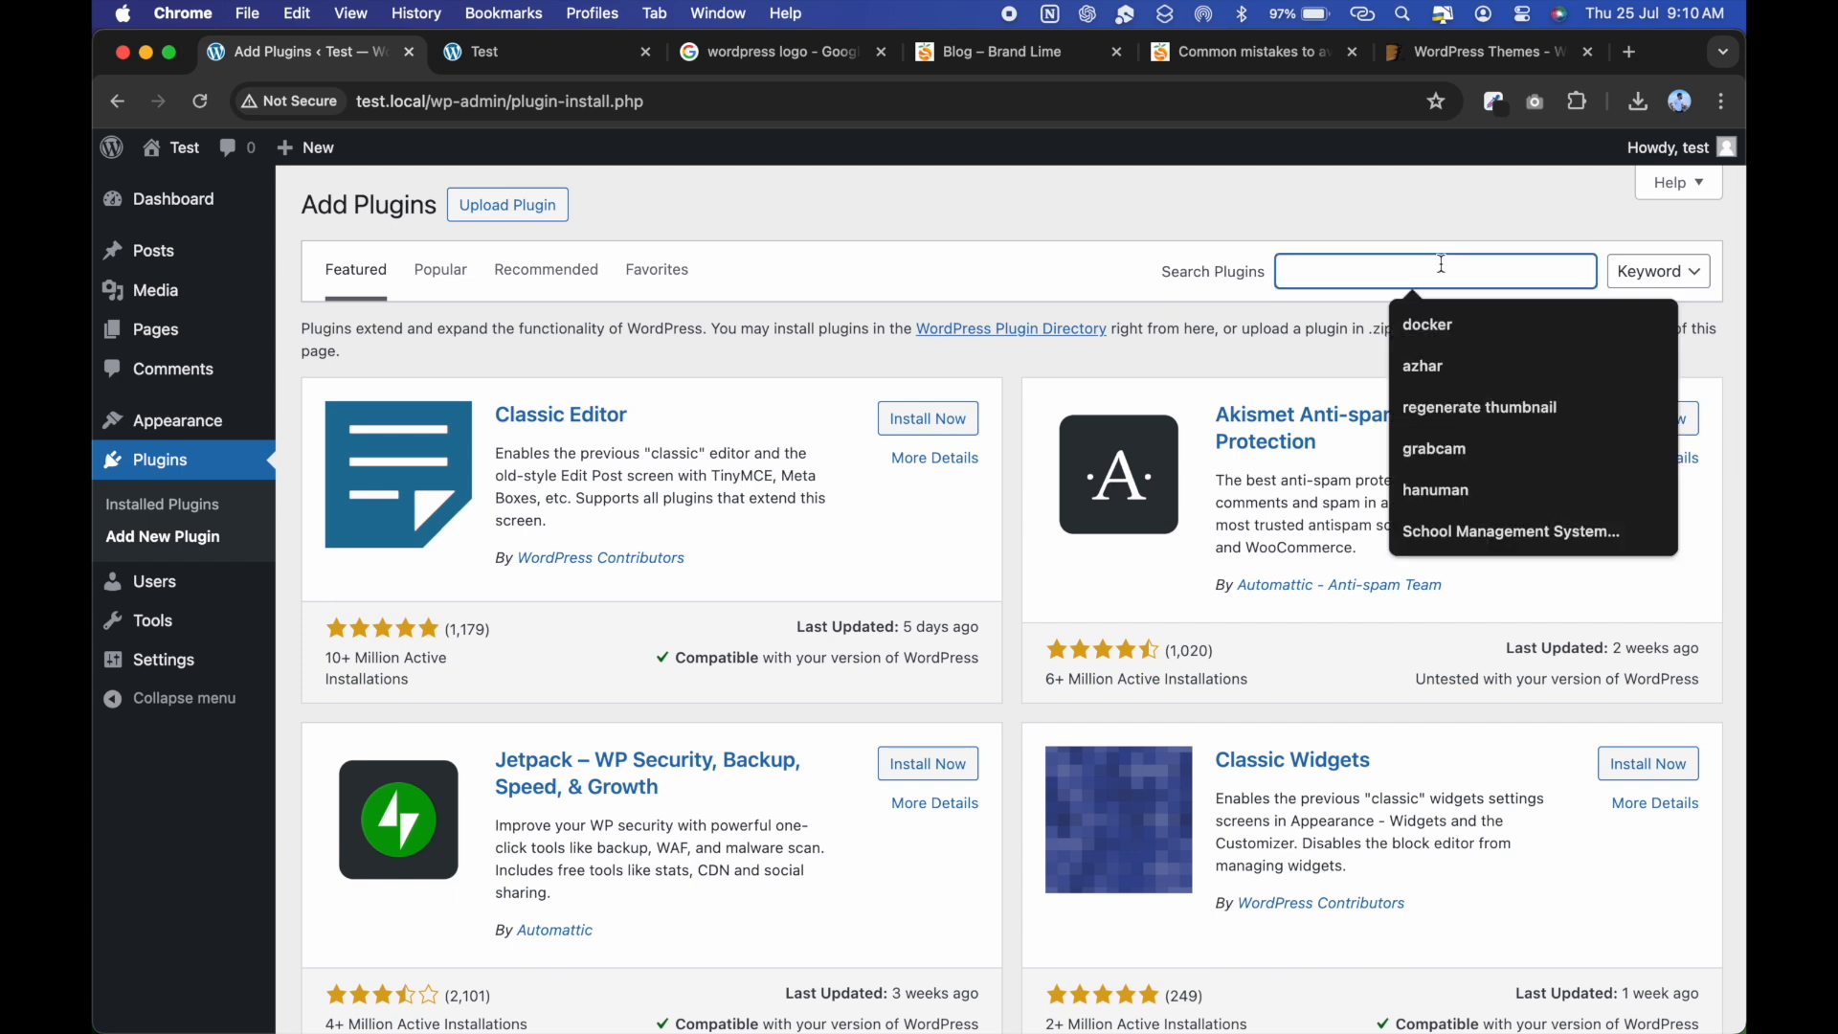
pyautogui.write('payment')
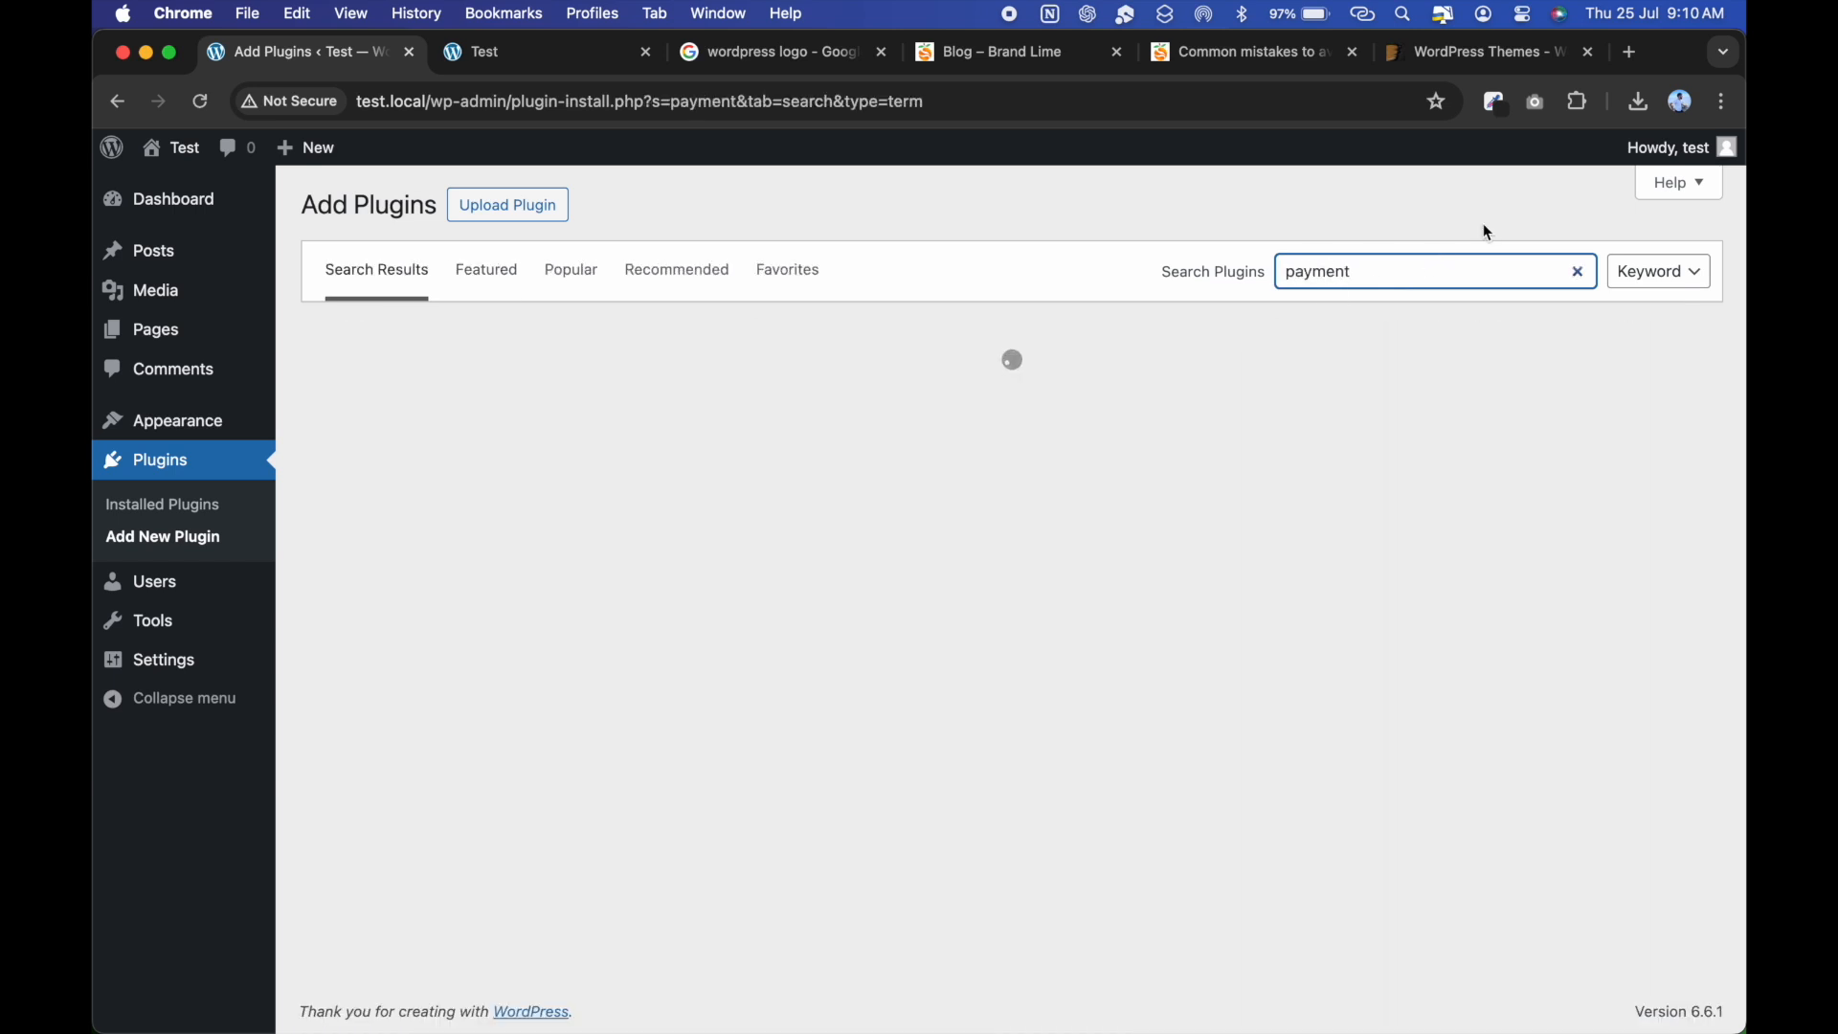
pyautogui.doubleClick(1451, 279)
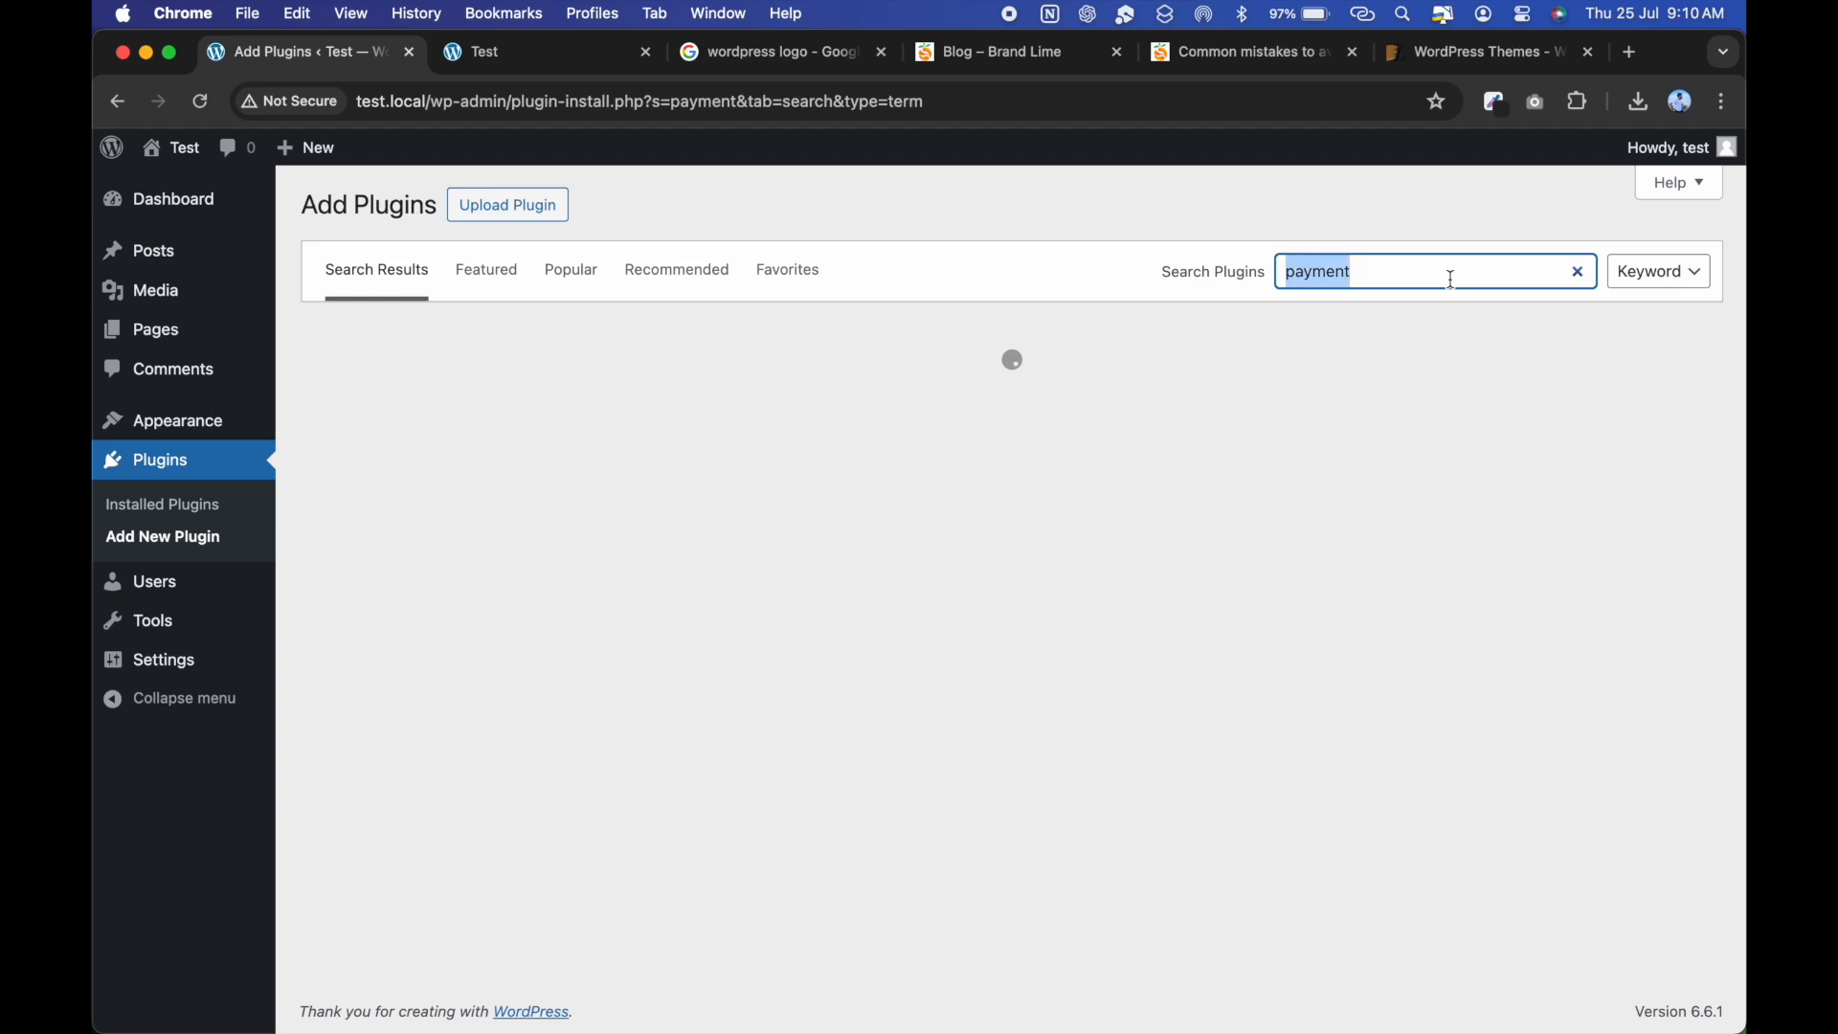
pyautogui.write('stripe')
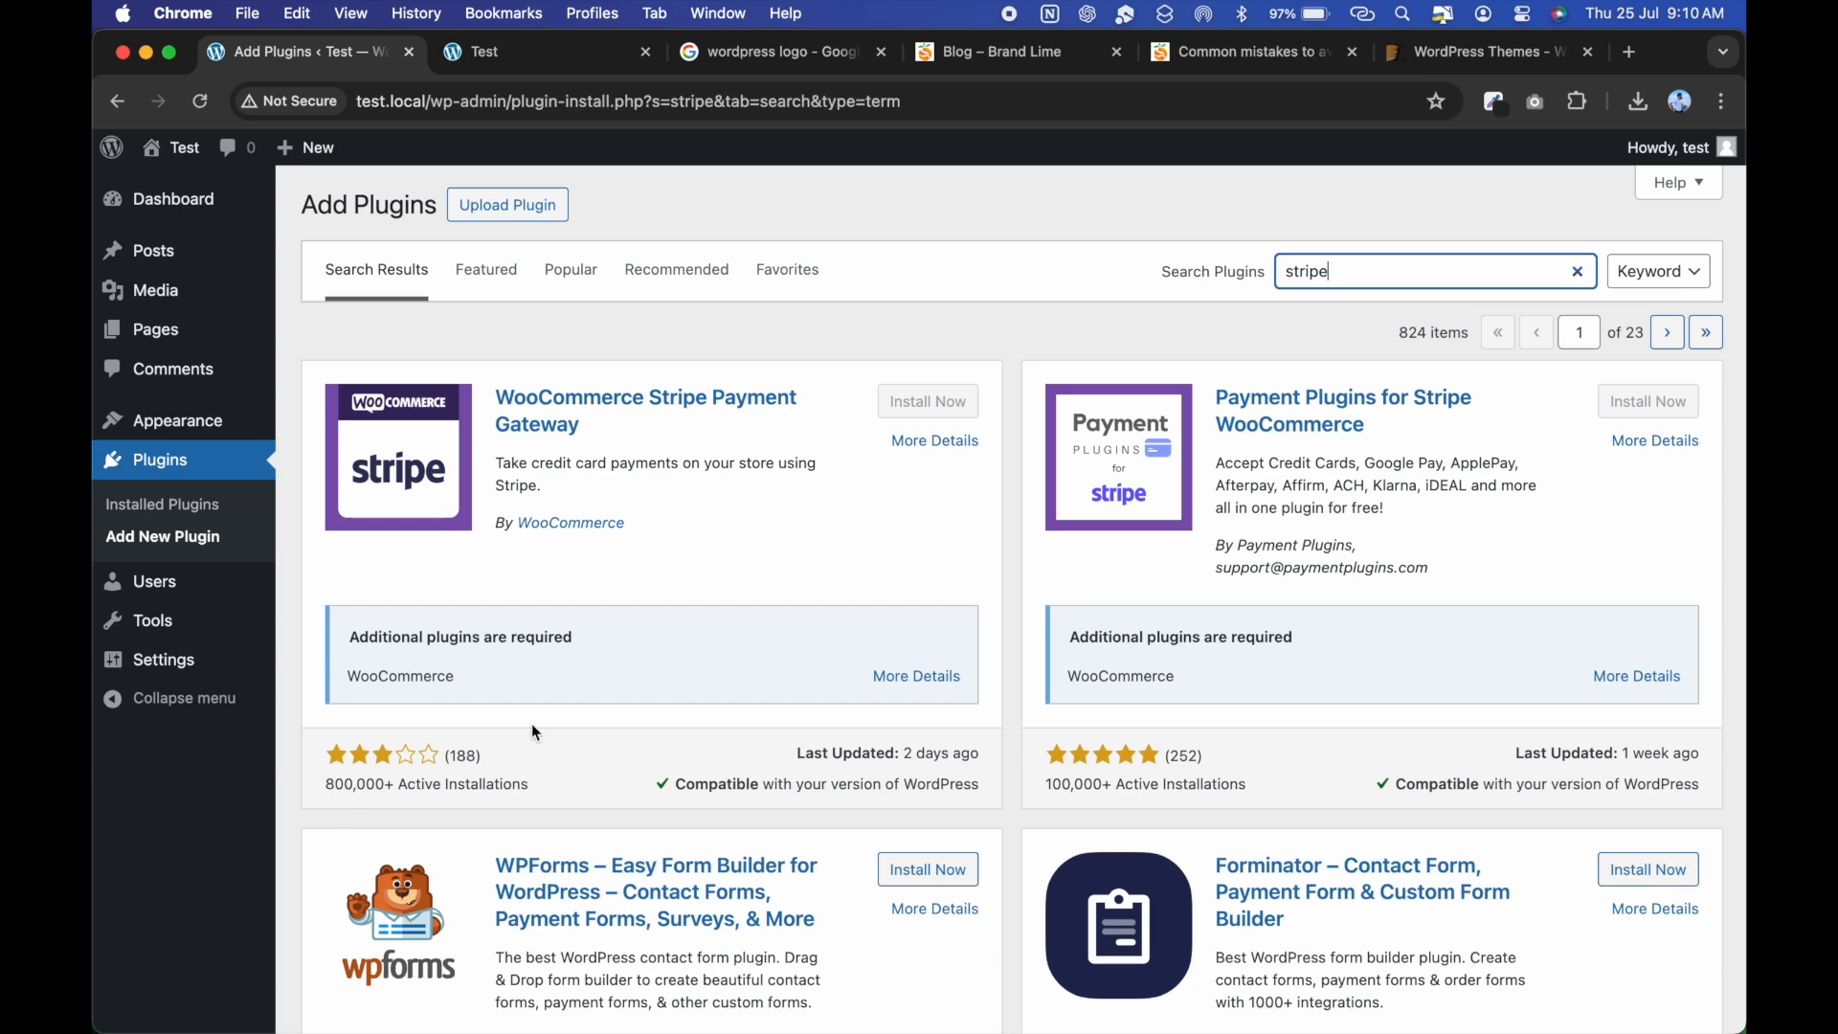
pyautogui.scroll(-5, 540, 755)
pyautogui.scroll(5, 1340, 589)
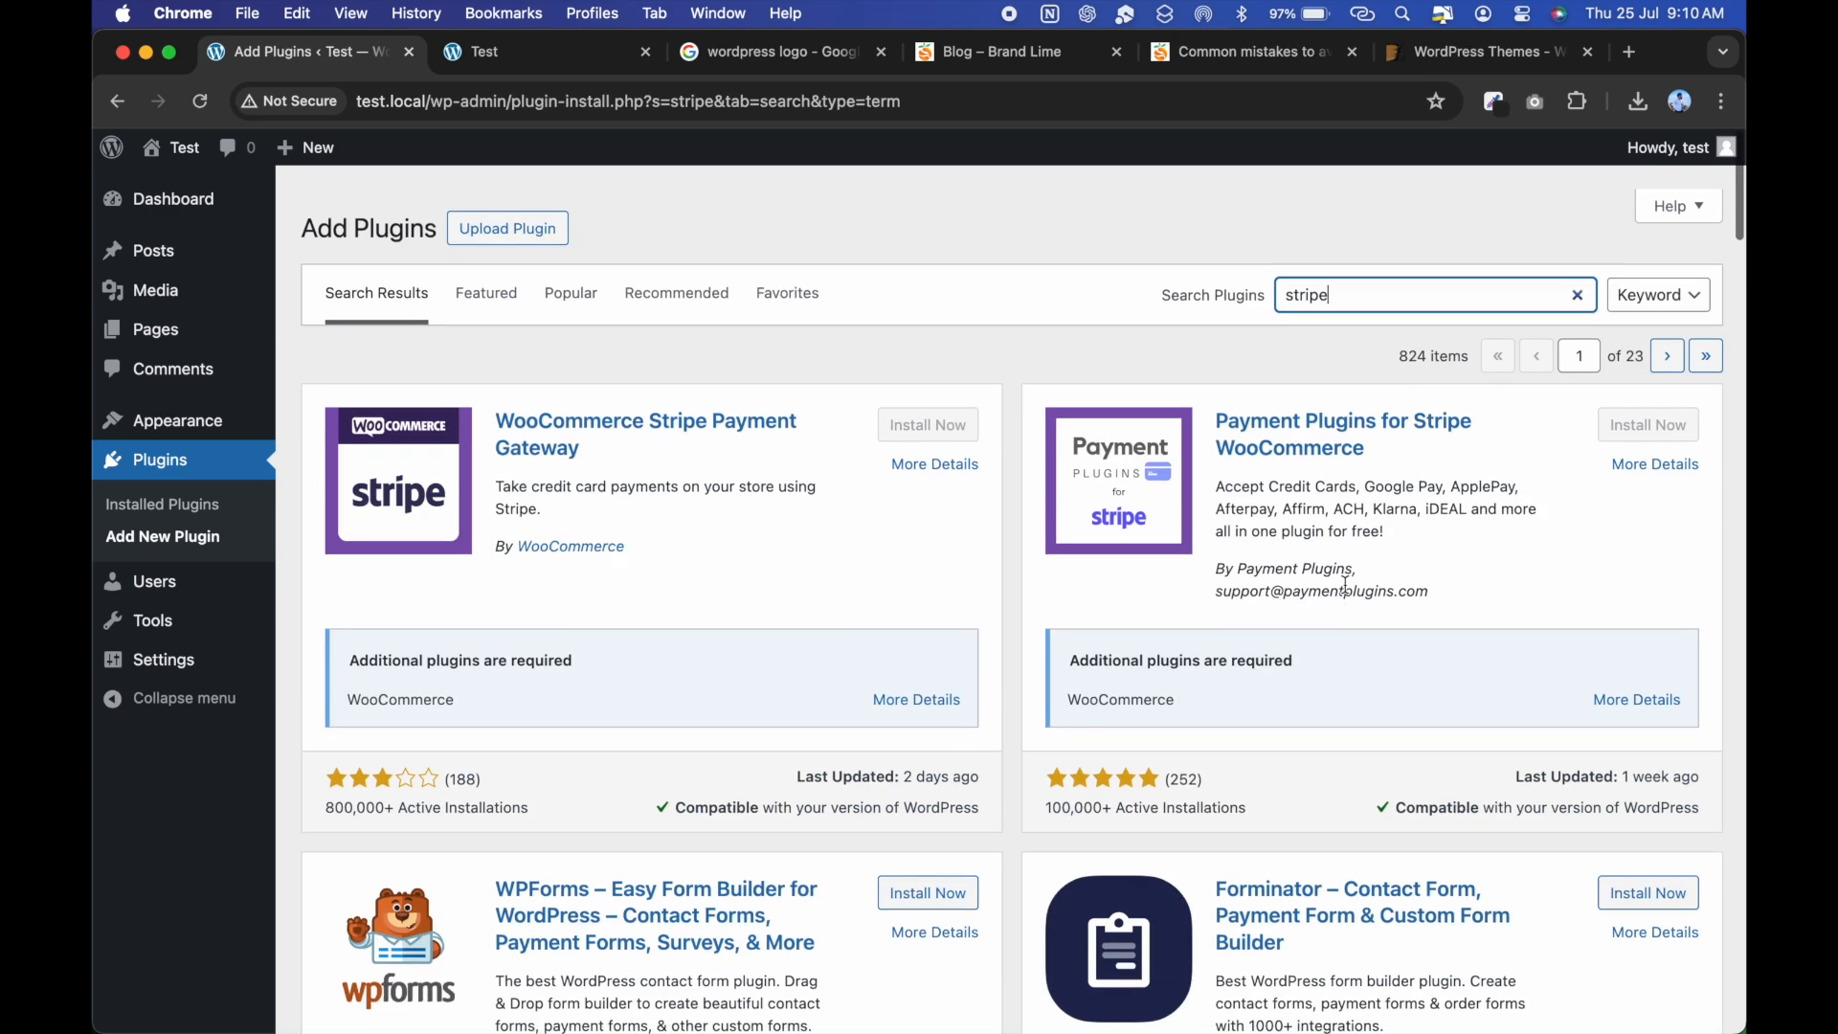
# View the WooCommerce Stripe Payment Gateway details and screenshots, then close them.
pyautogui.click(607, 410)
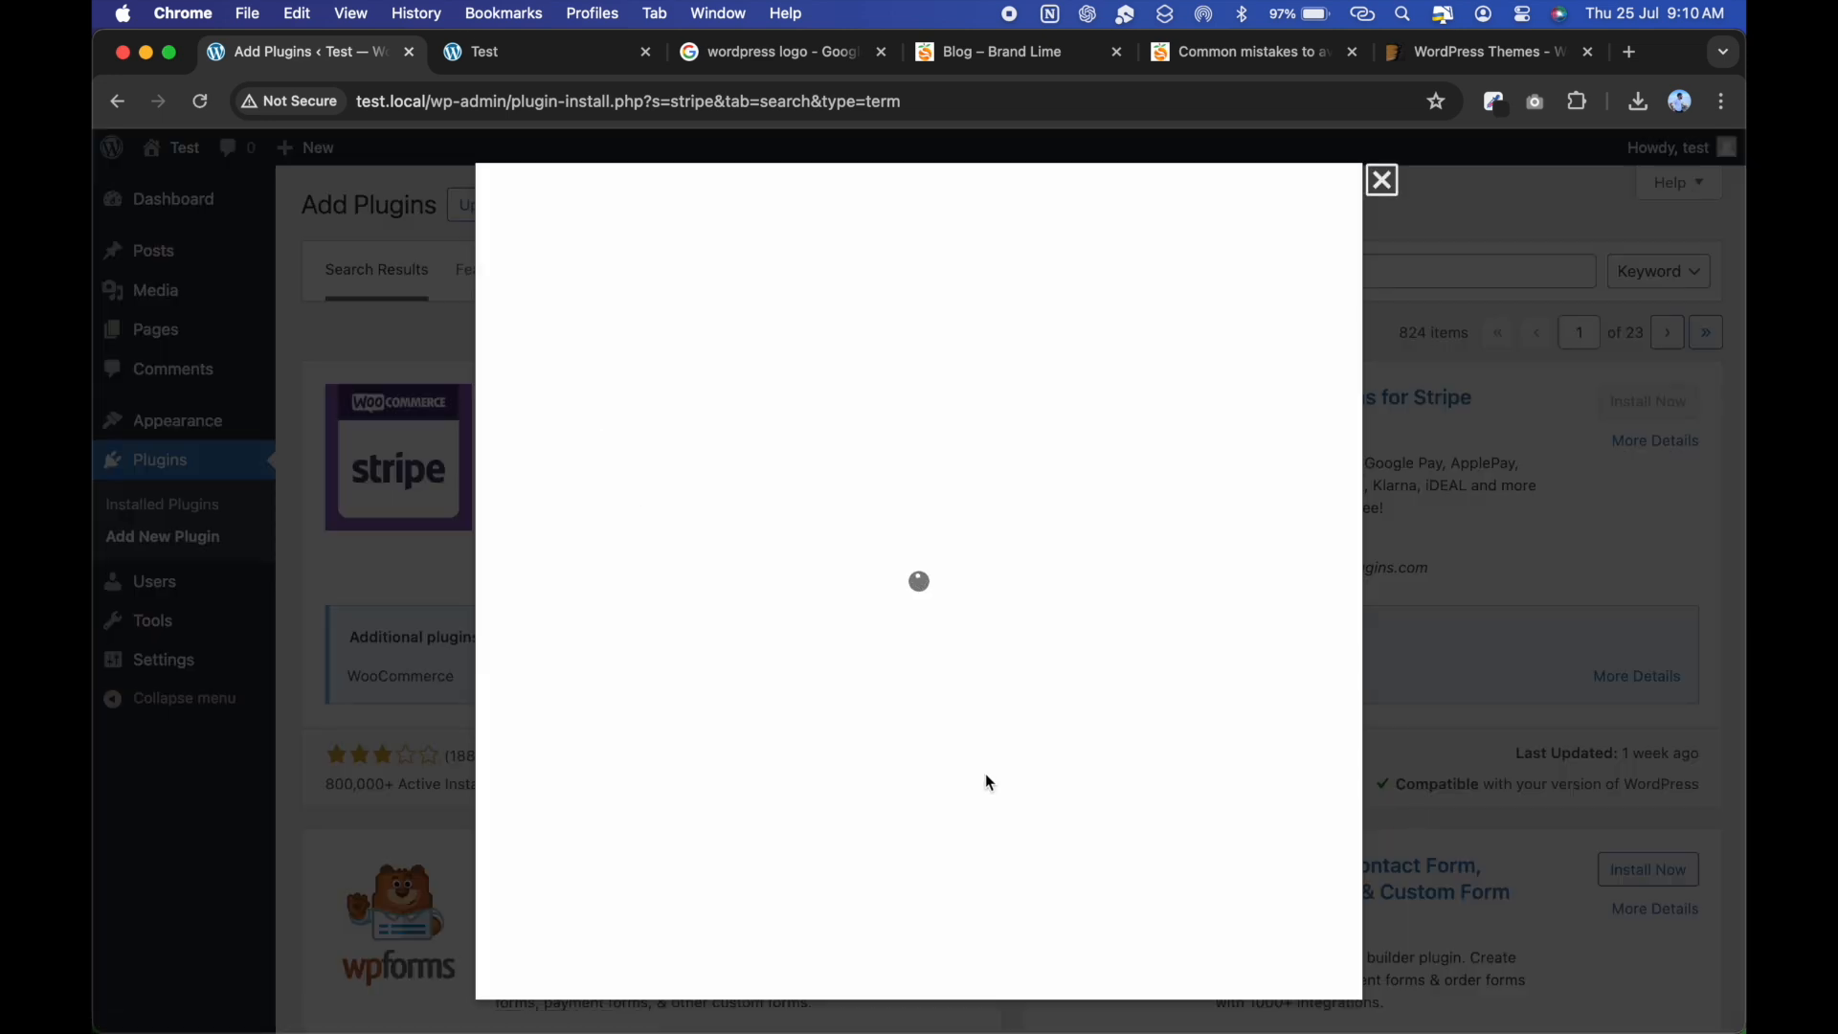
pyautogui.click(929, 474)
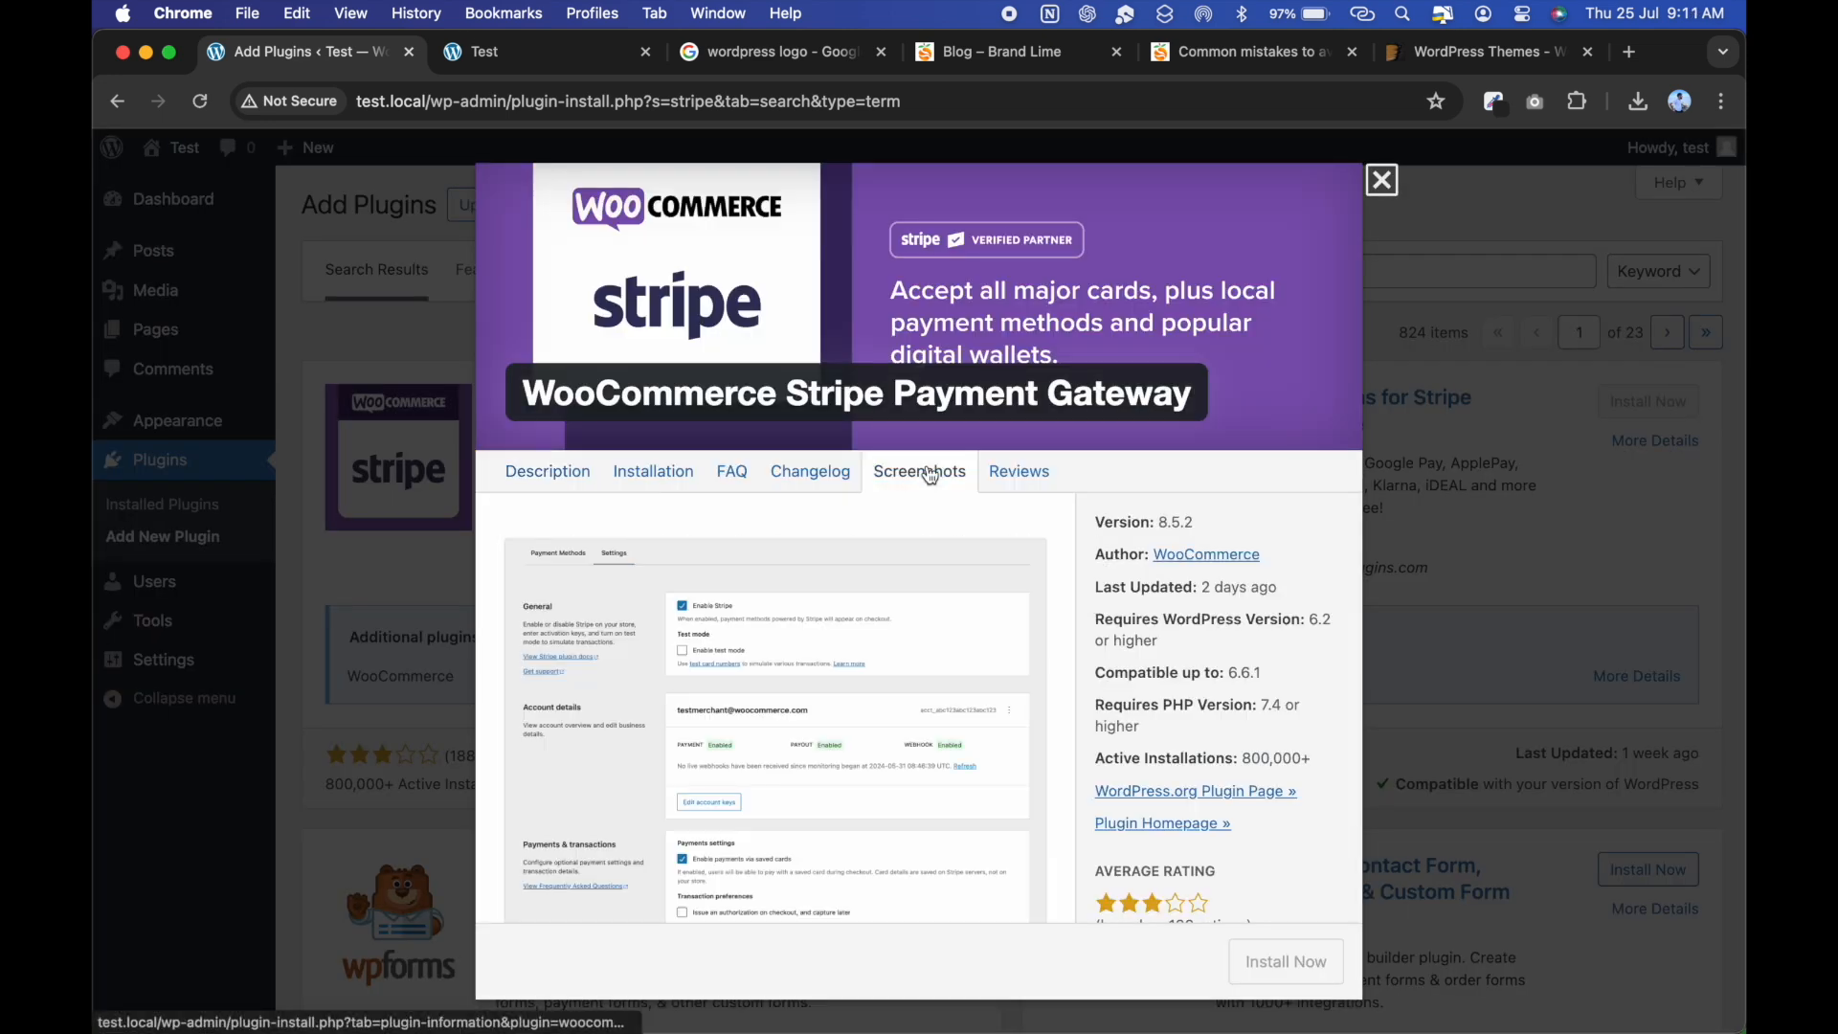
pyautogui.scroll(-10, 929, 474)
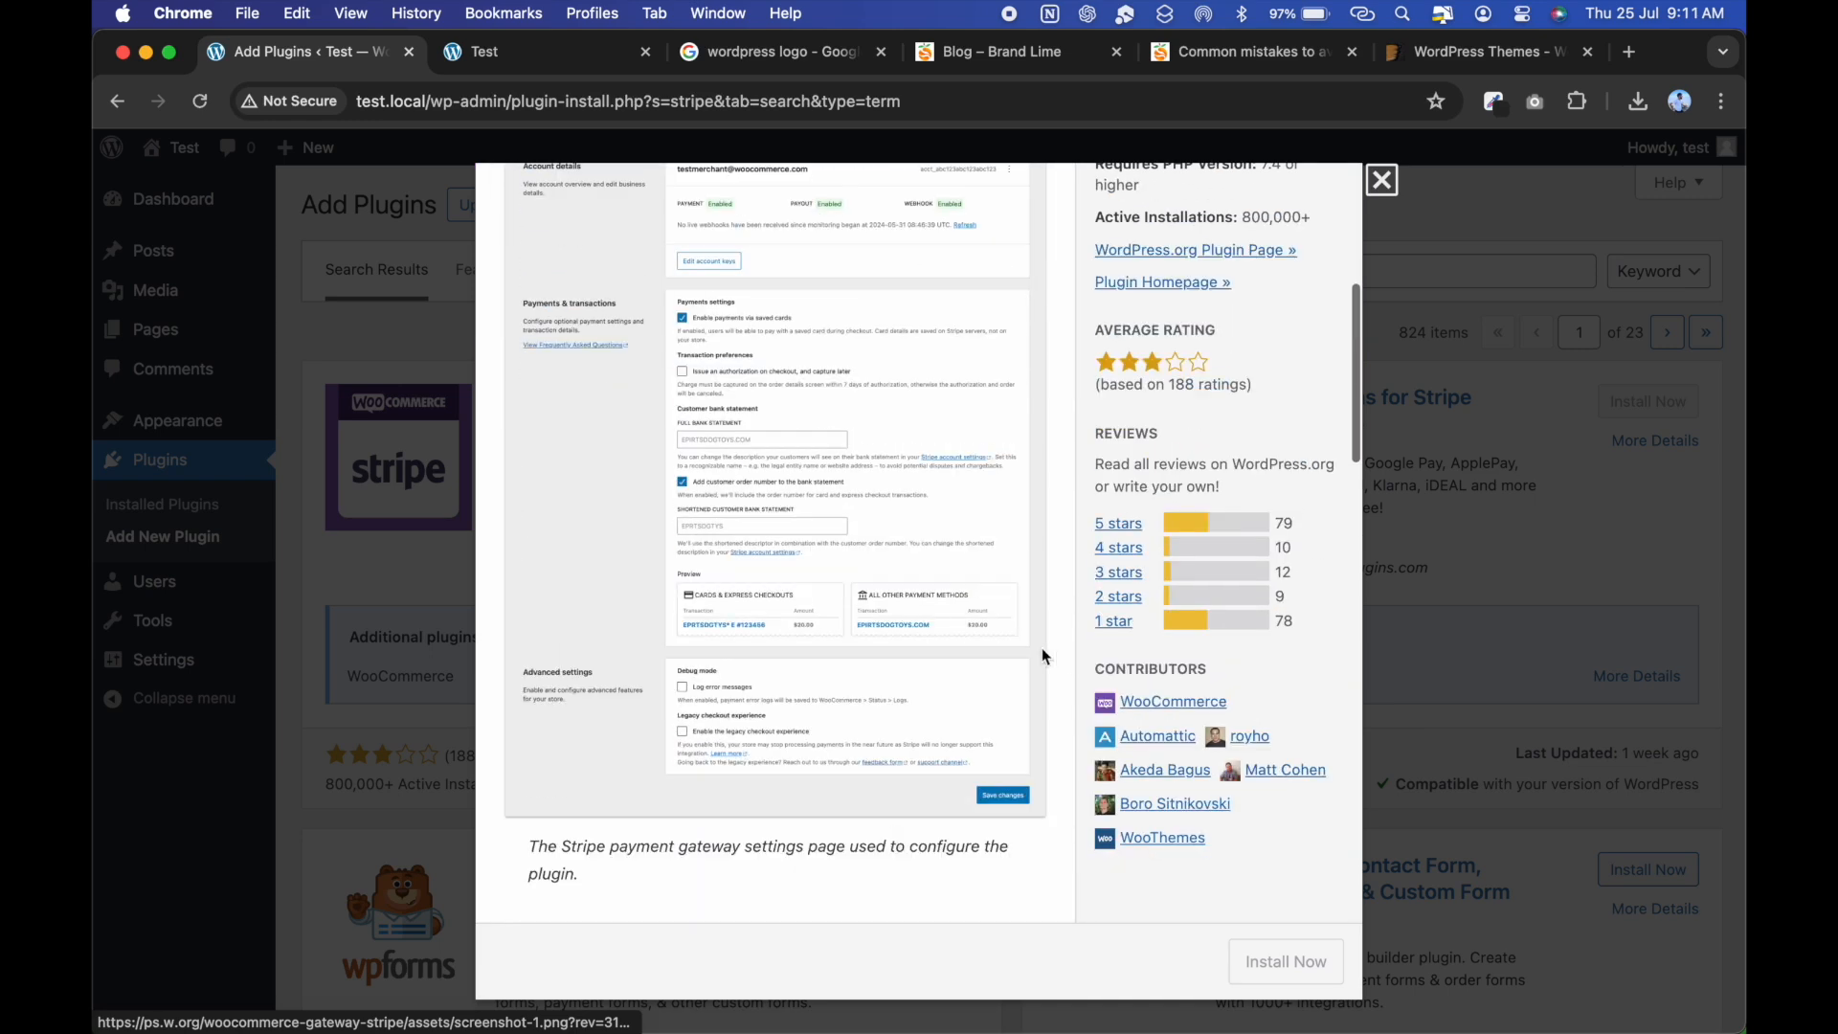
pyautogui.scroll(-10, 1041, 647)
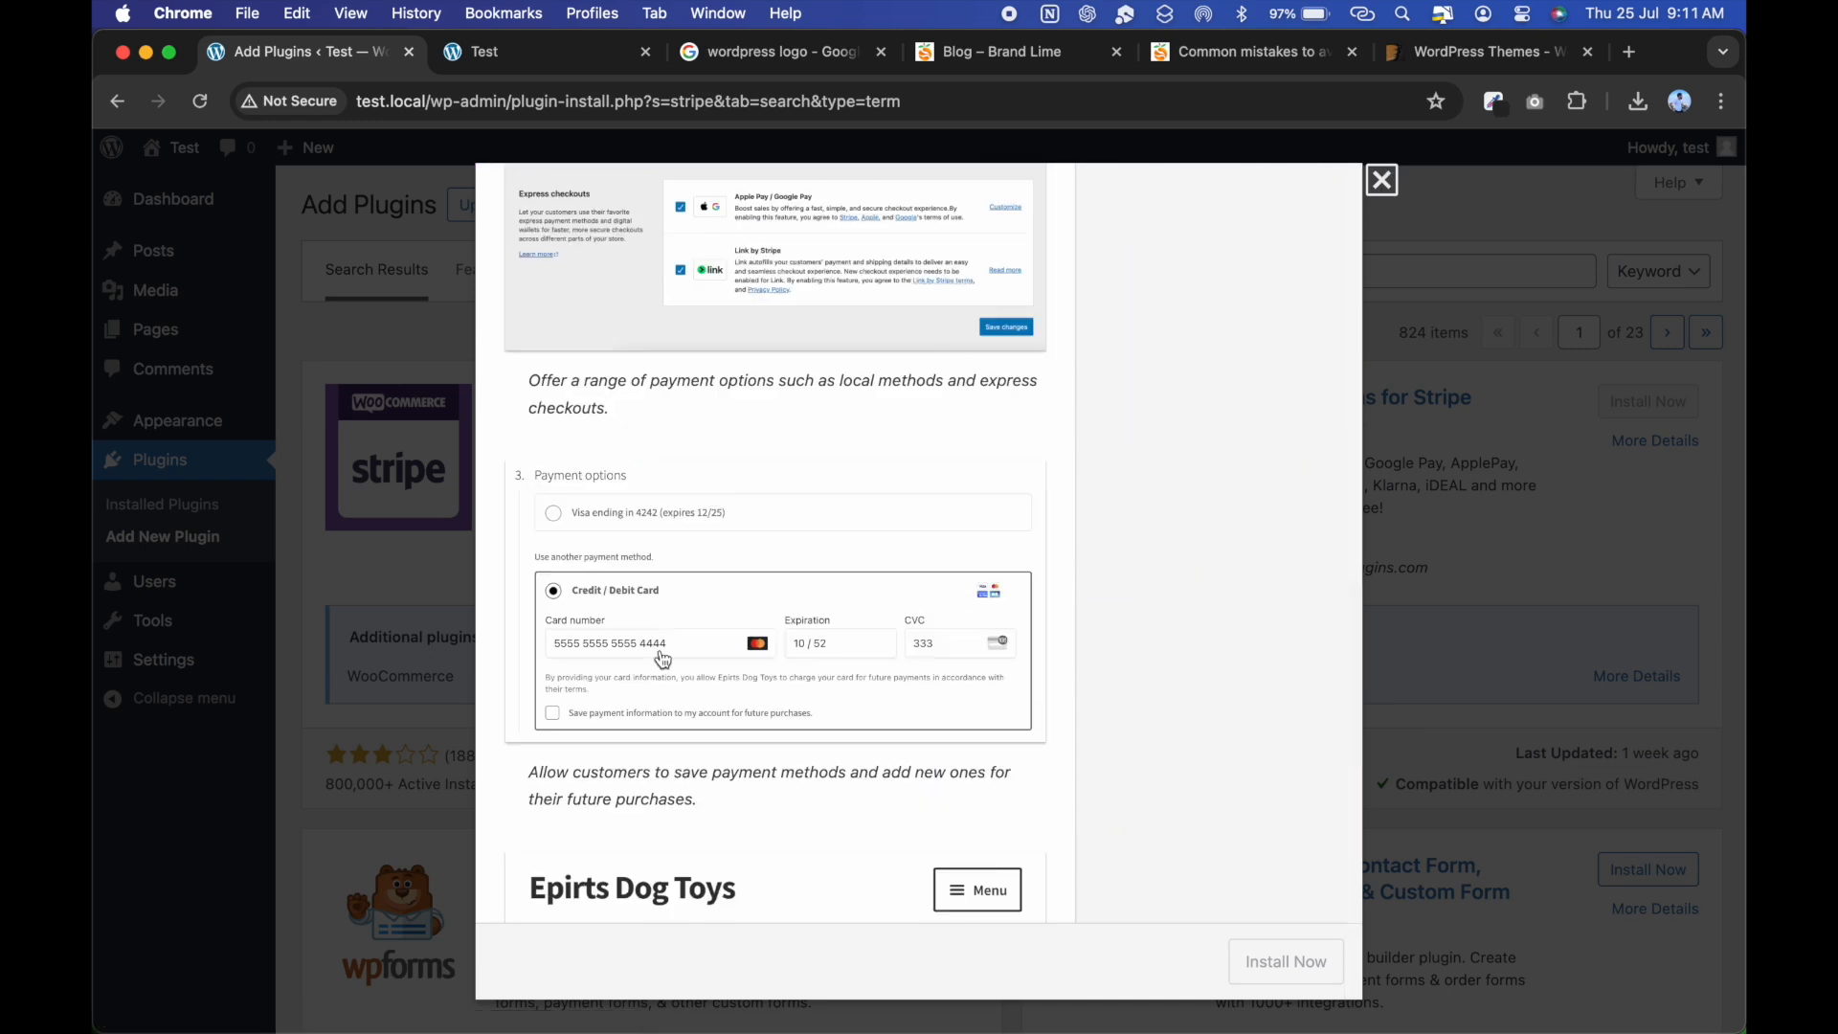
pyautogui.click(1383, 180)
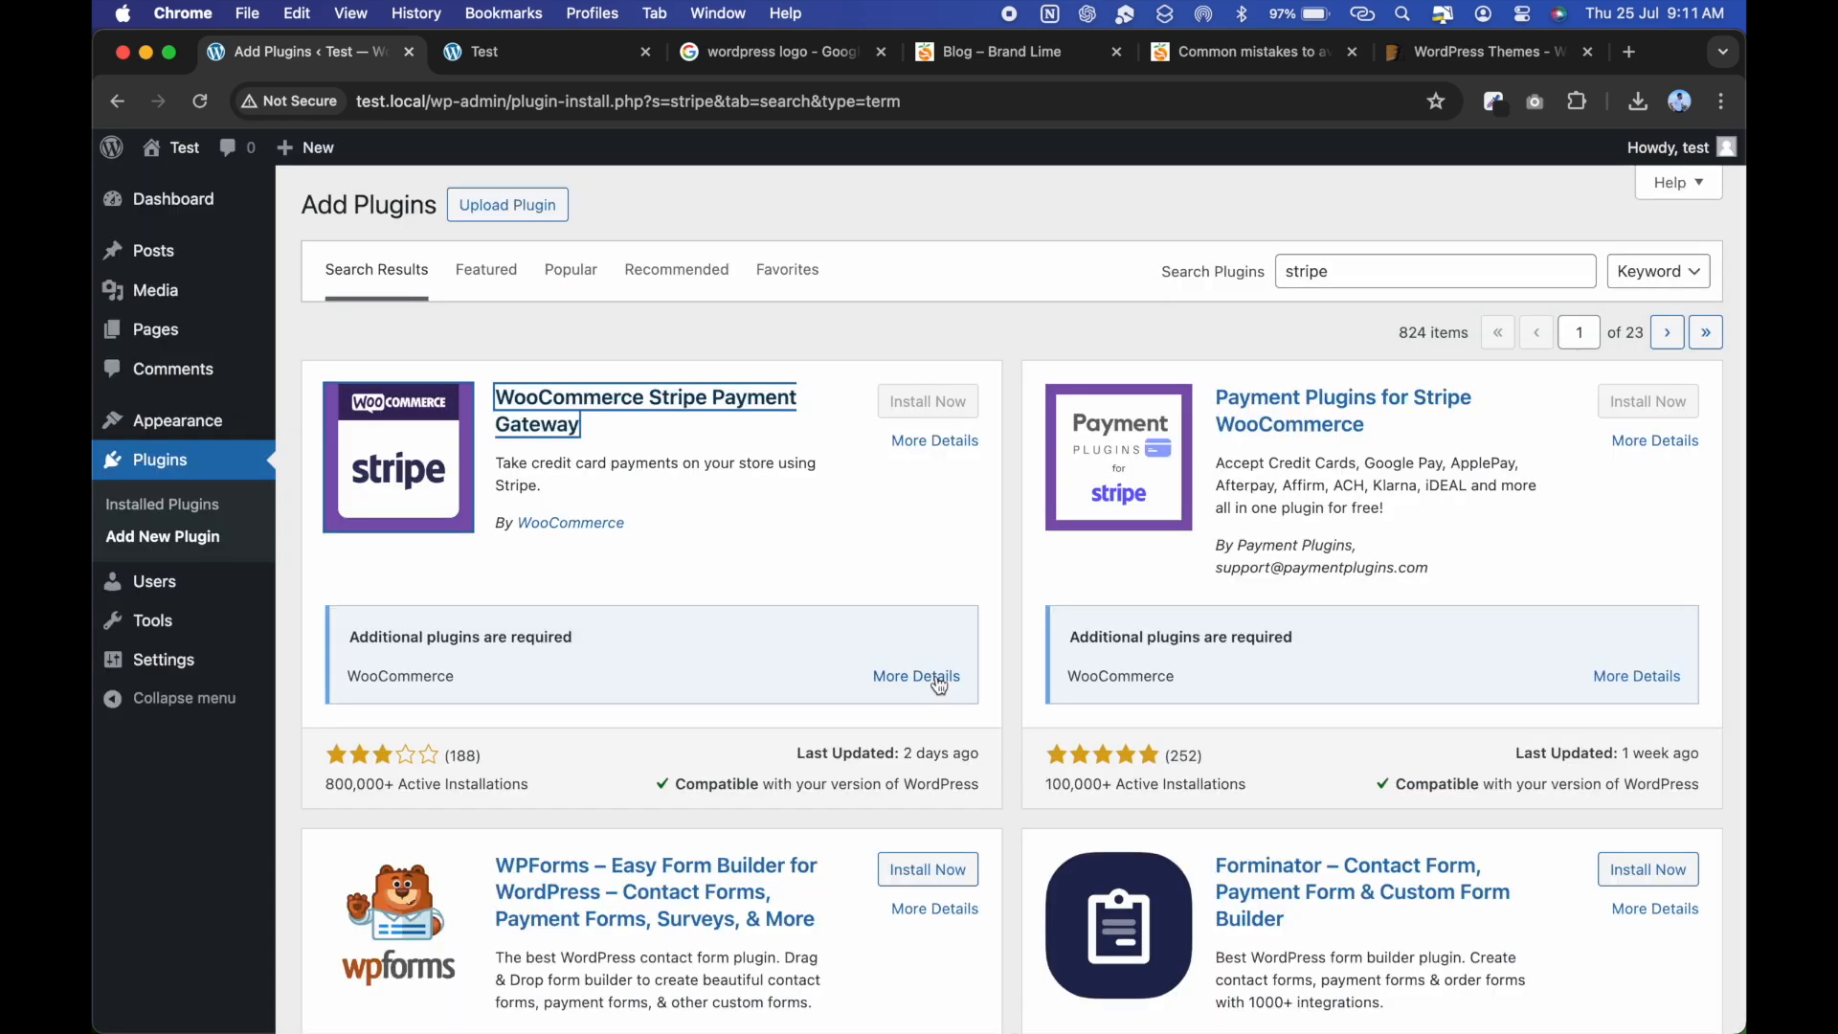
# Scroll through the 824 'stripe' results and select the search term for replacement.
pyautogui.scroll(-9, 940, 687)
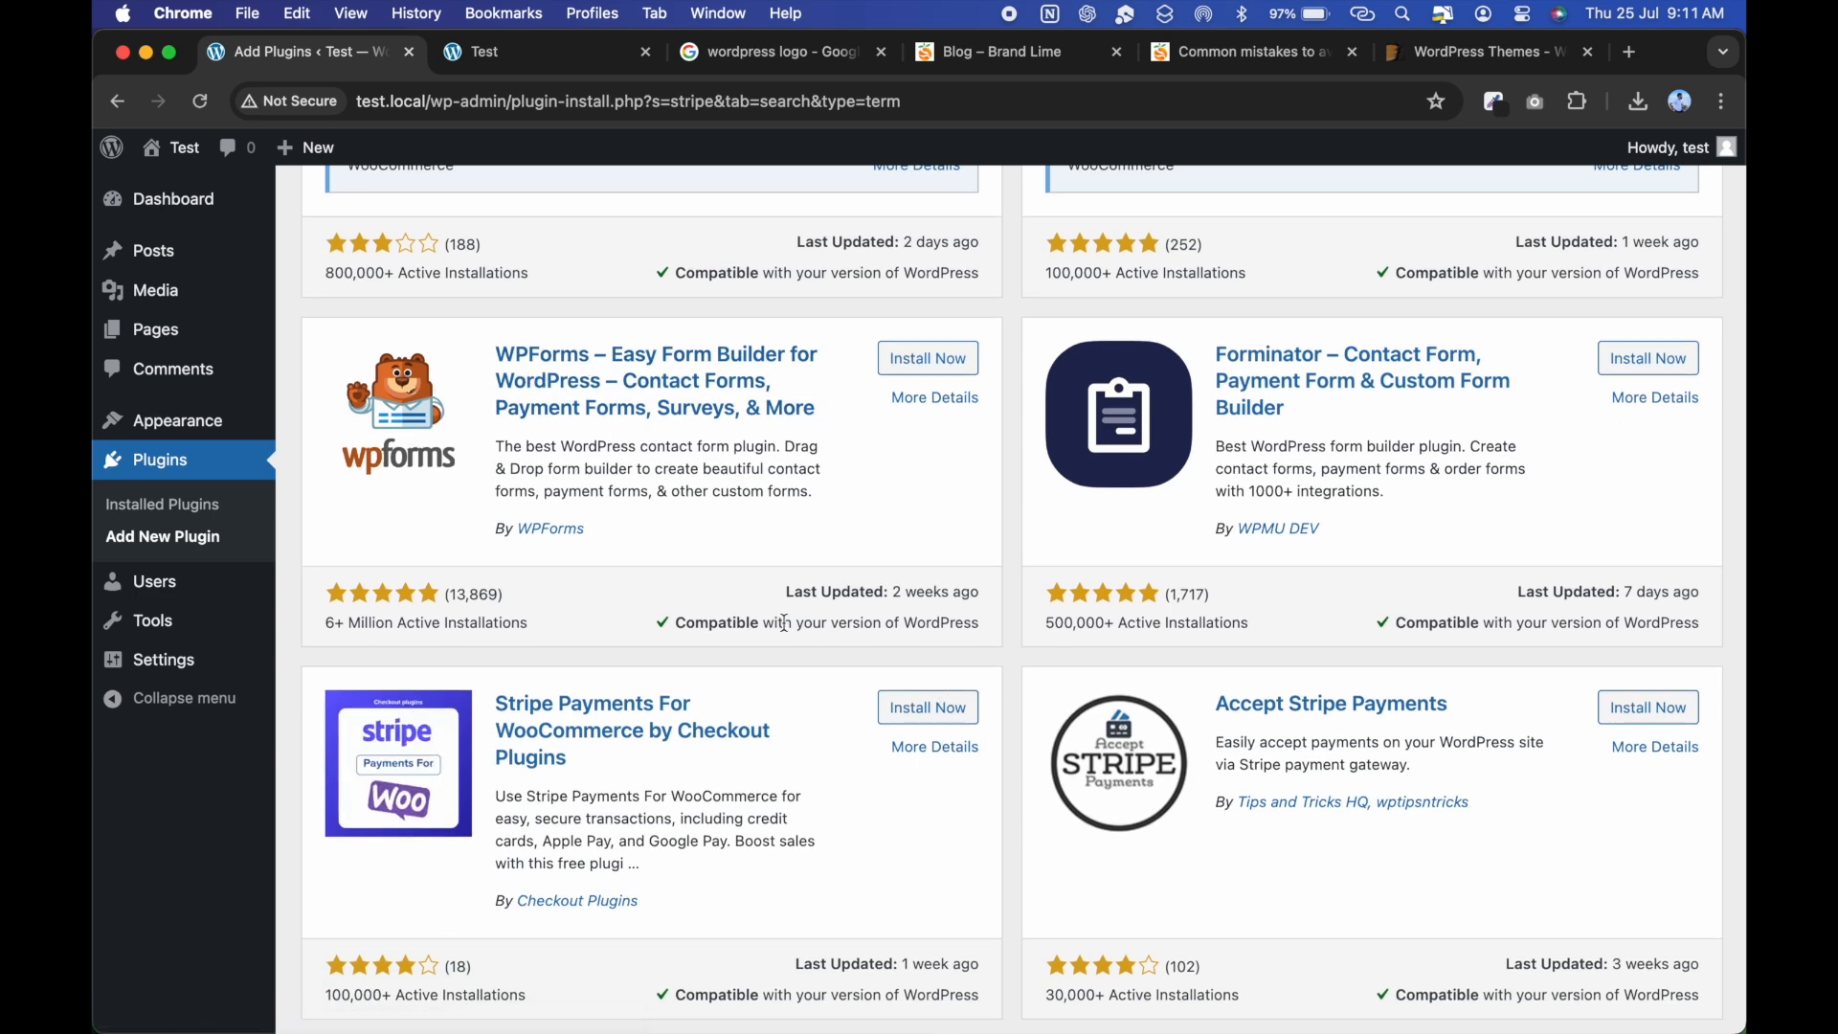
pyautogui.scroll(-10, 785, 623)
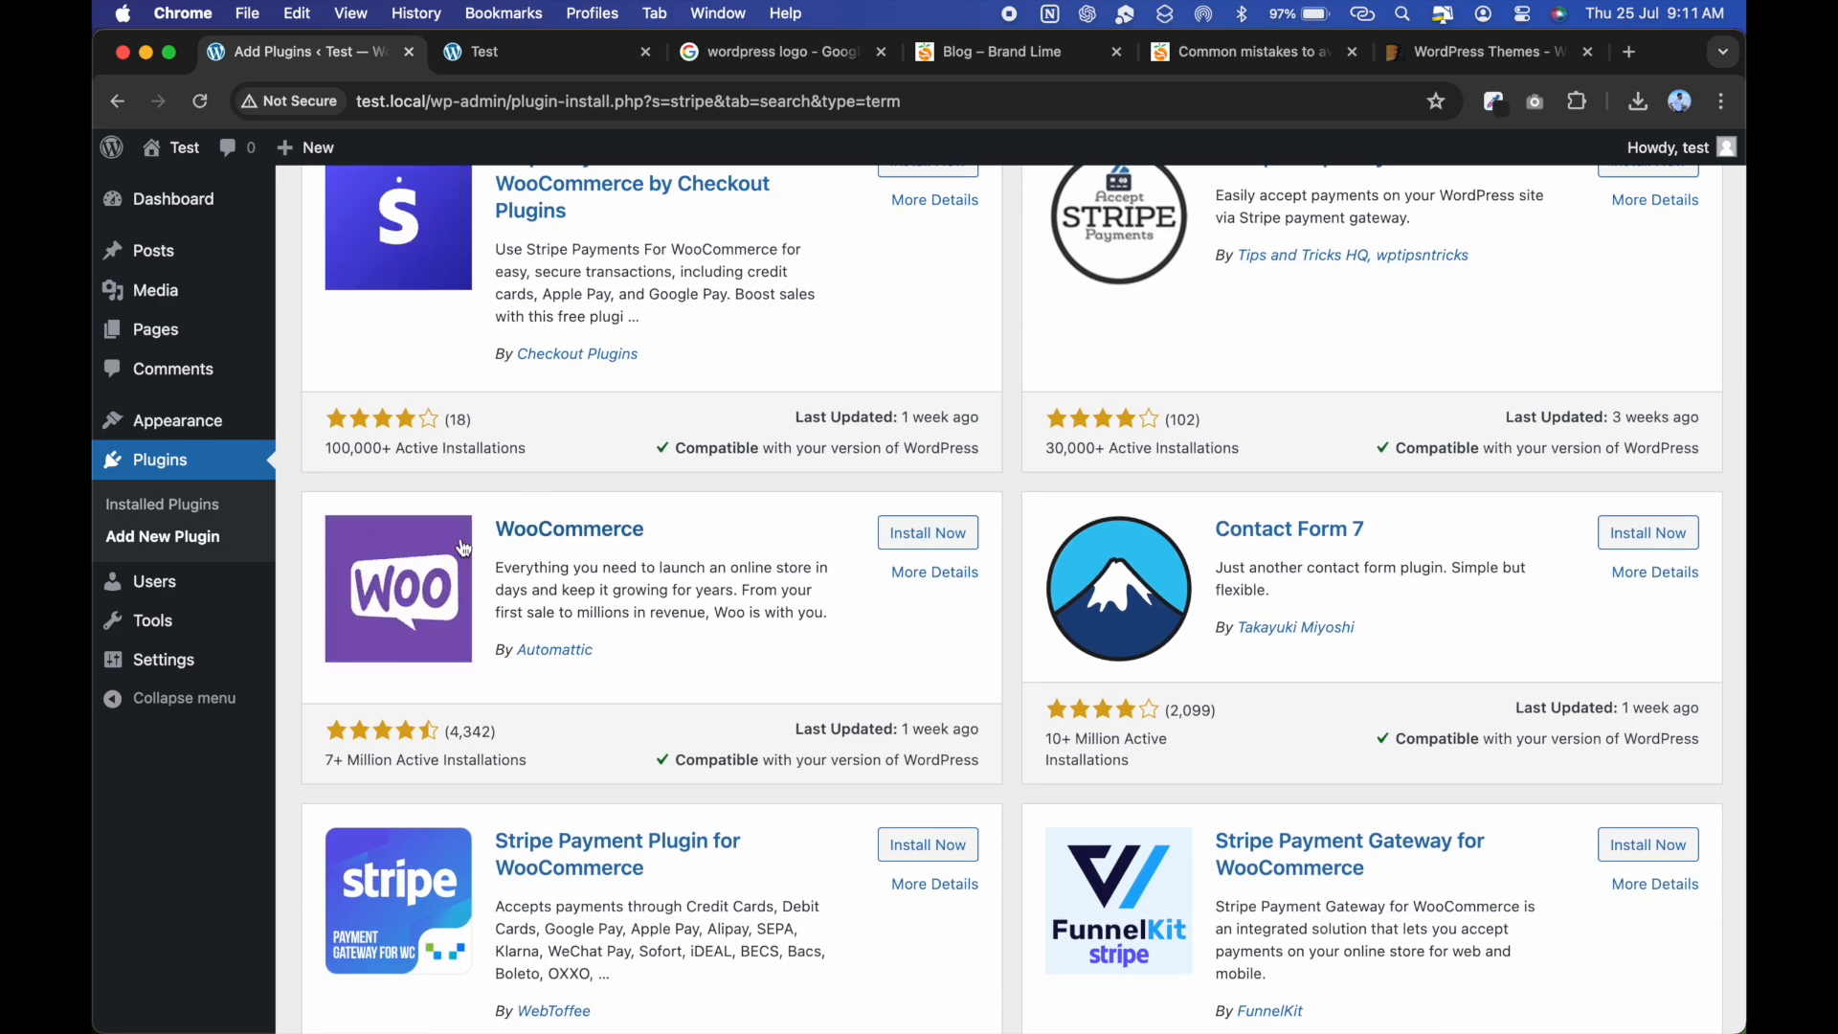
pyautogui.scroll(-4, 714, 737)
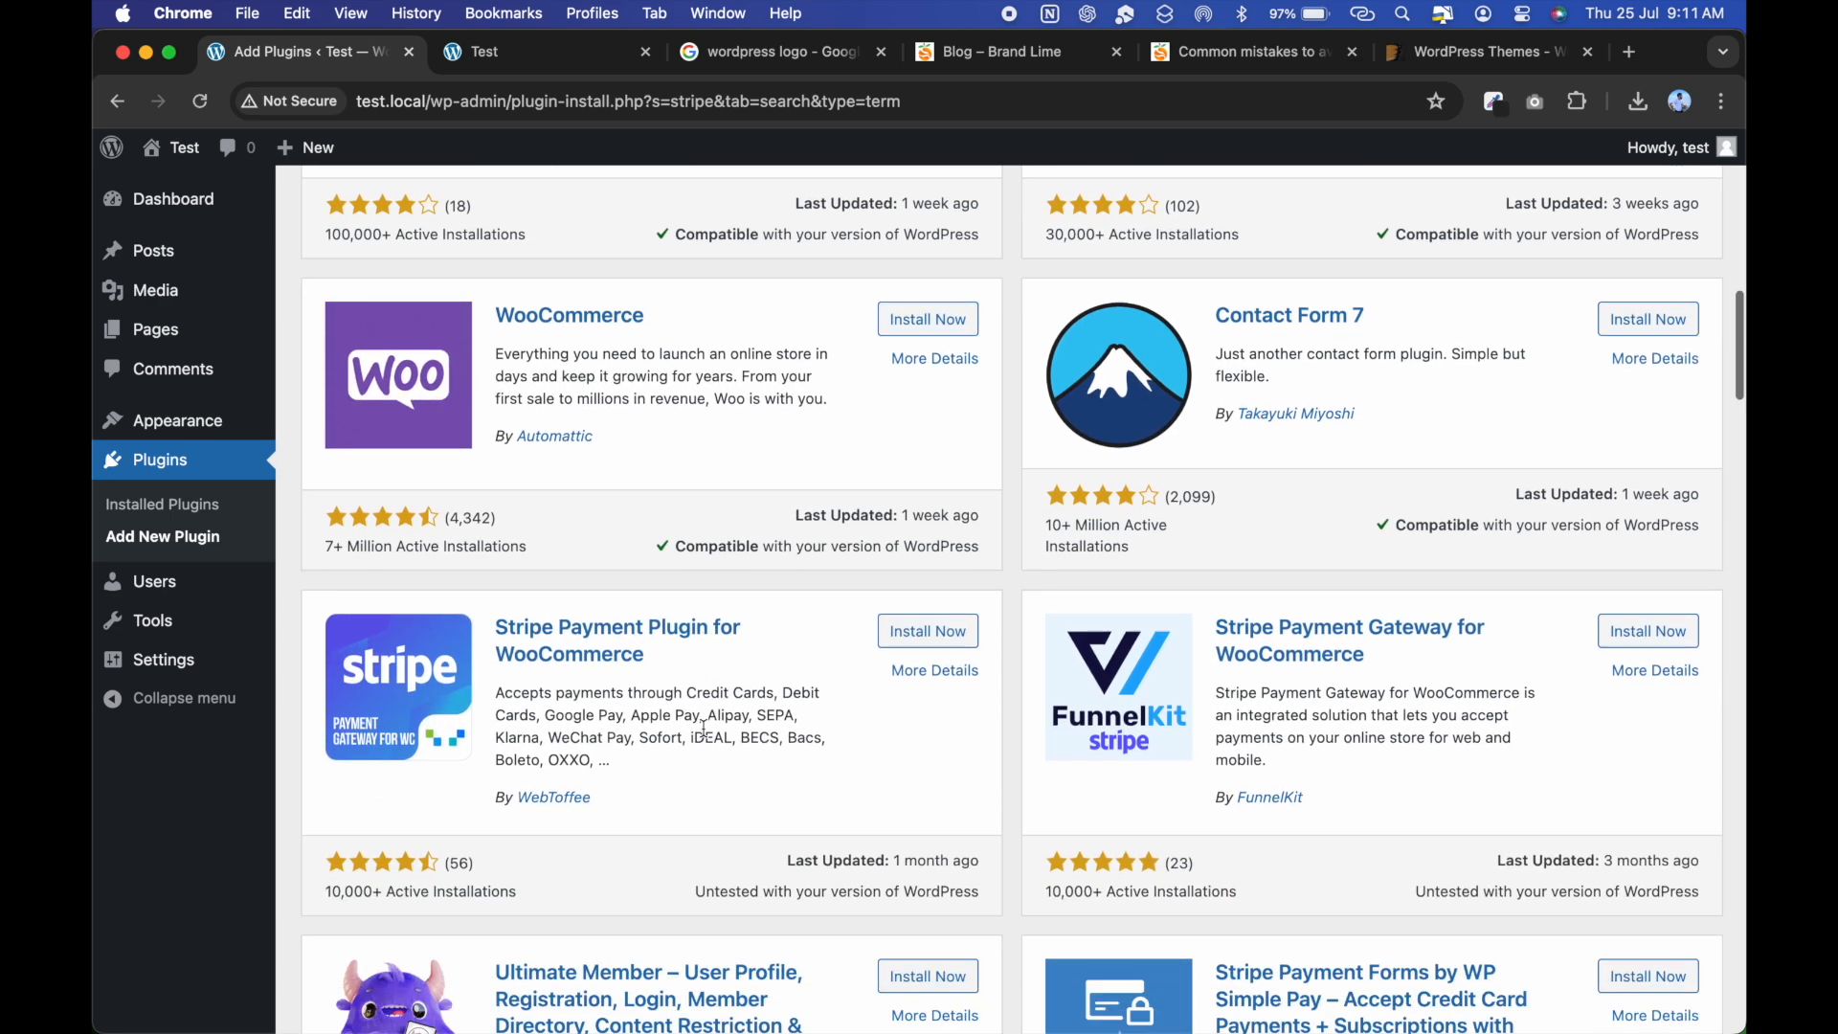
pyautogui.scroll(-15, 705, 730)
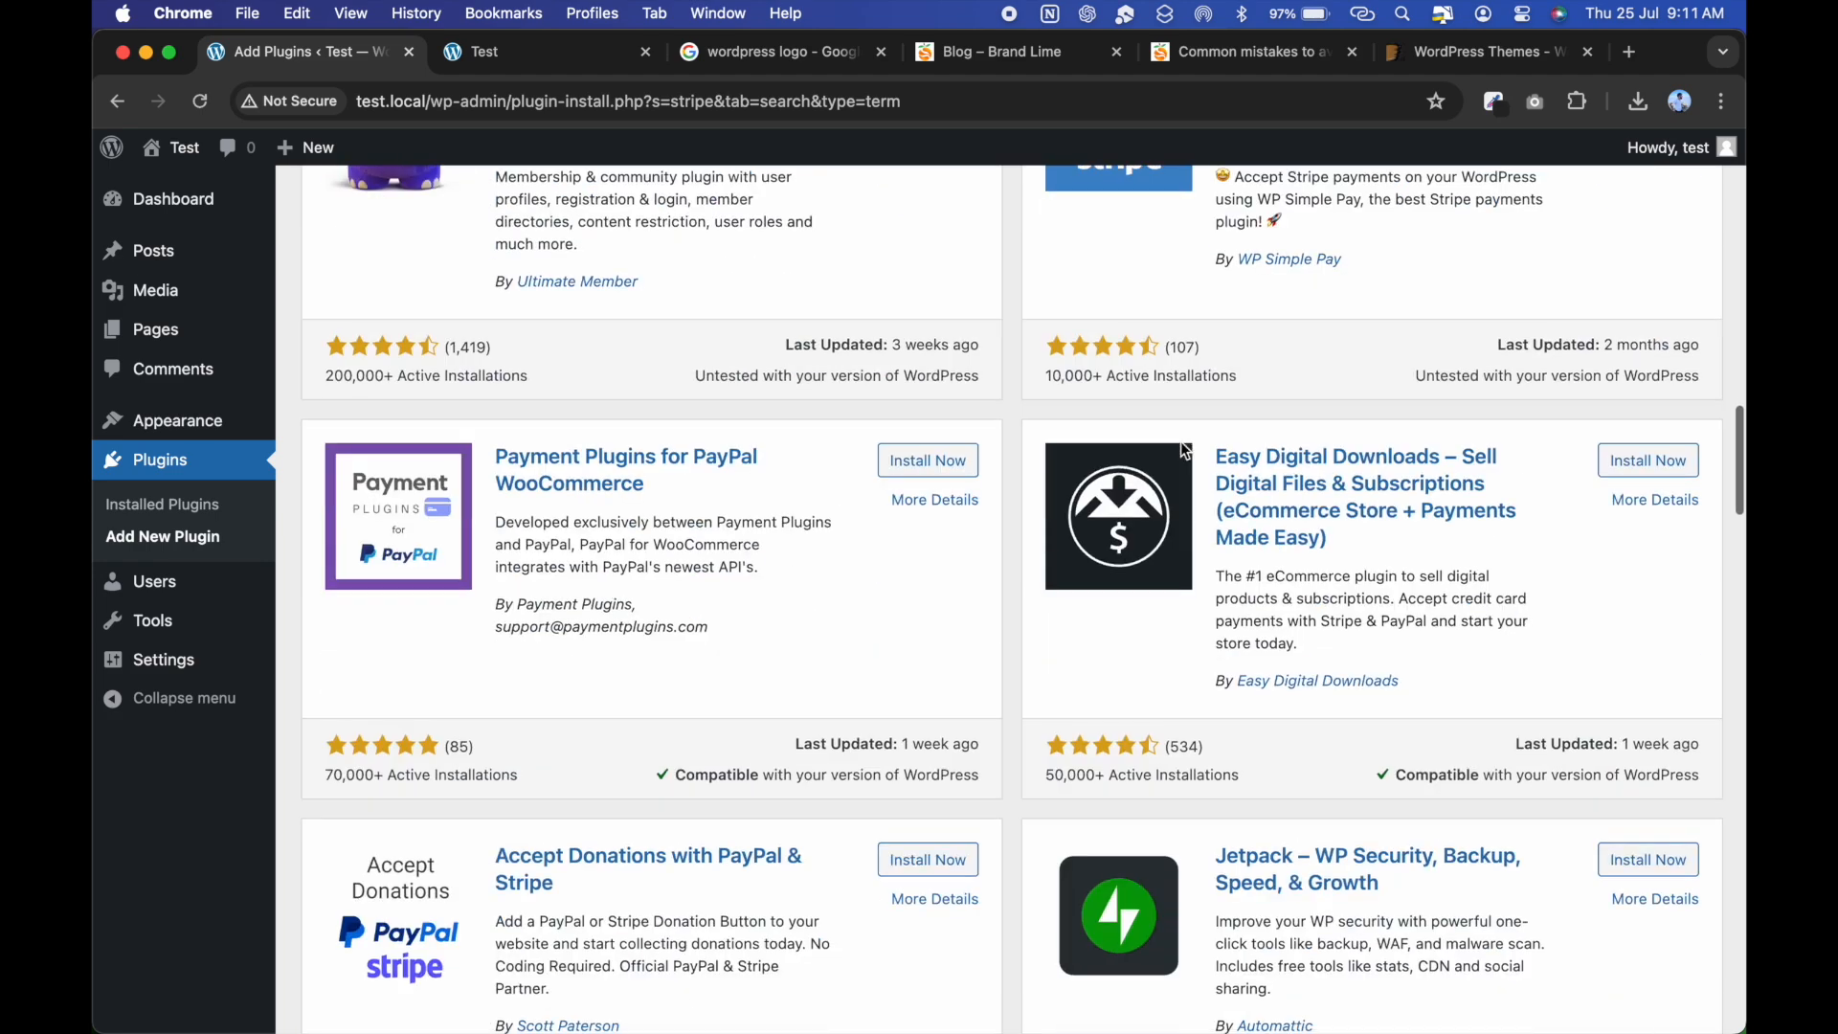
pyautogui.scroll(9, 799, 607)
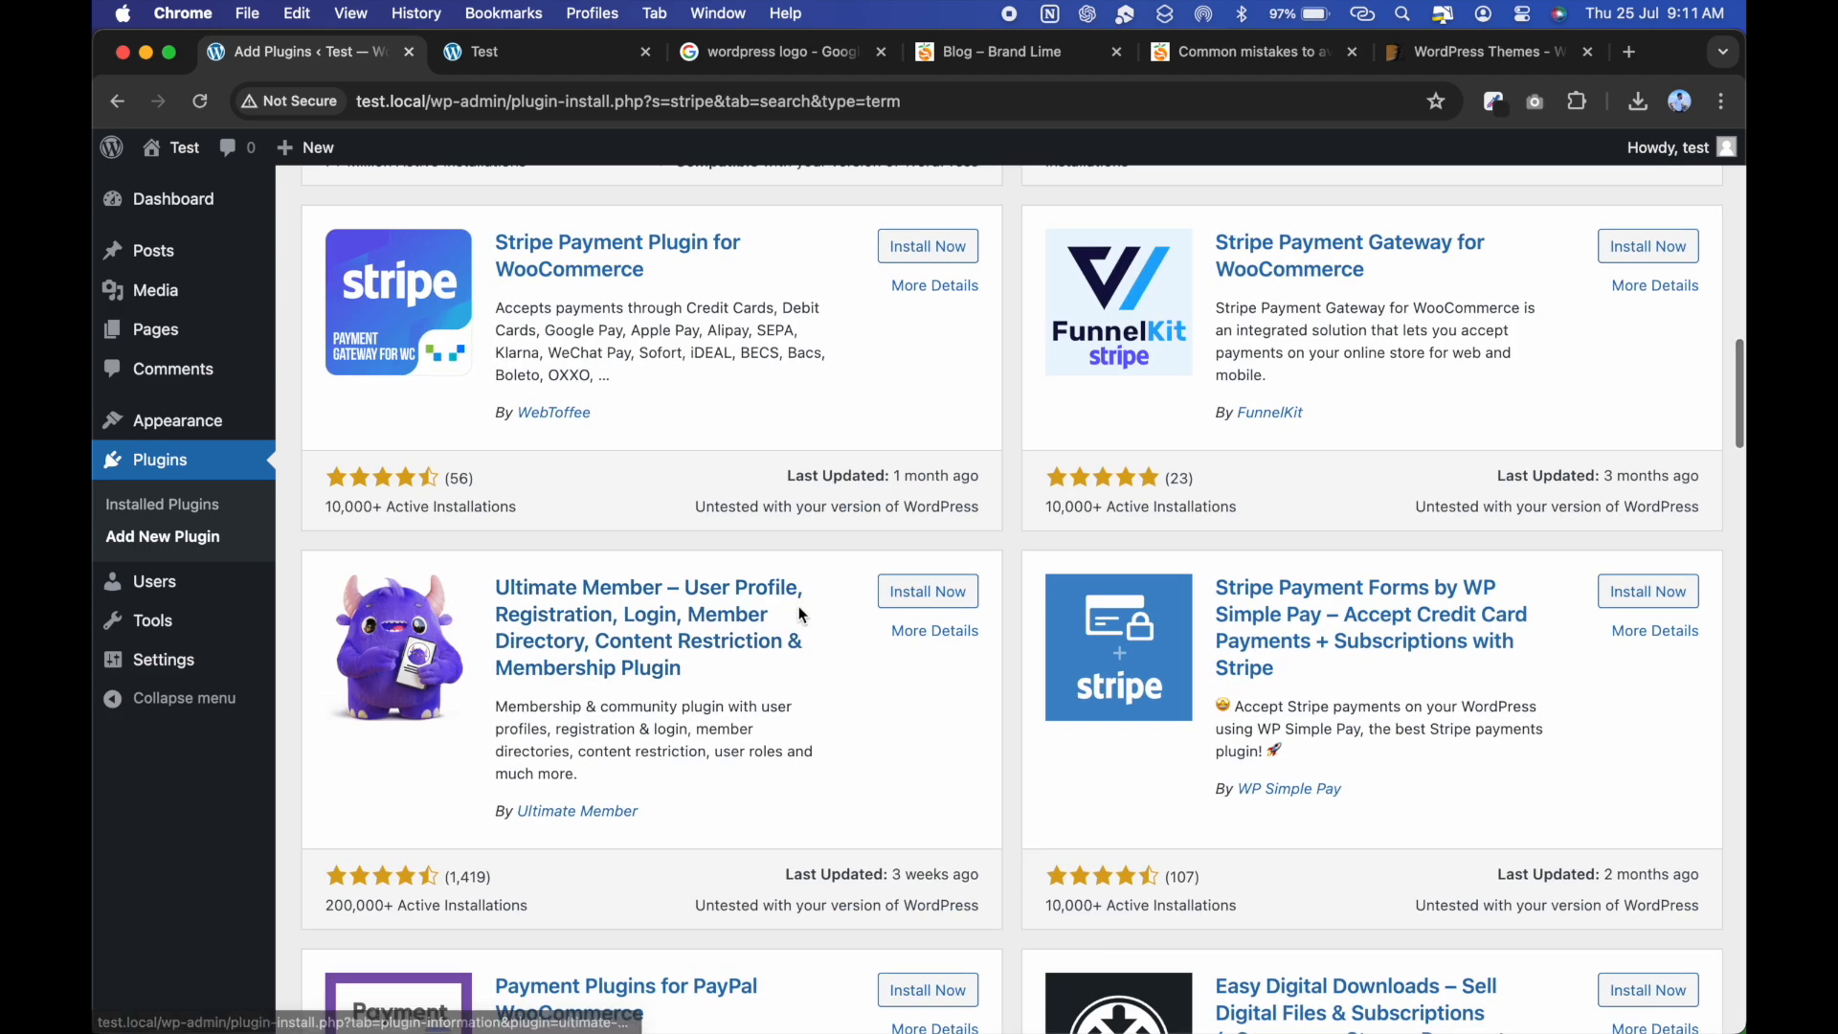
pyautogui.scroll(10, 803, 612)
pyautogui.doubleClick(1416, 274)
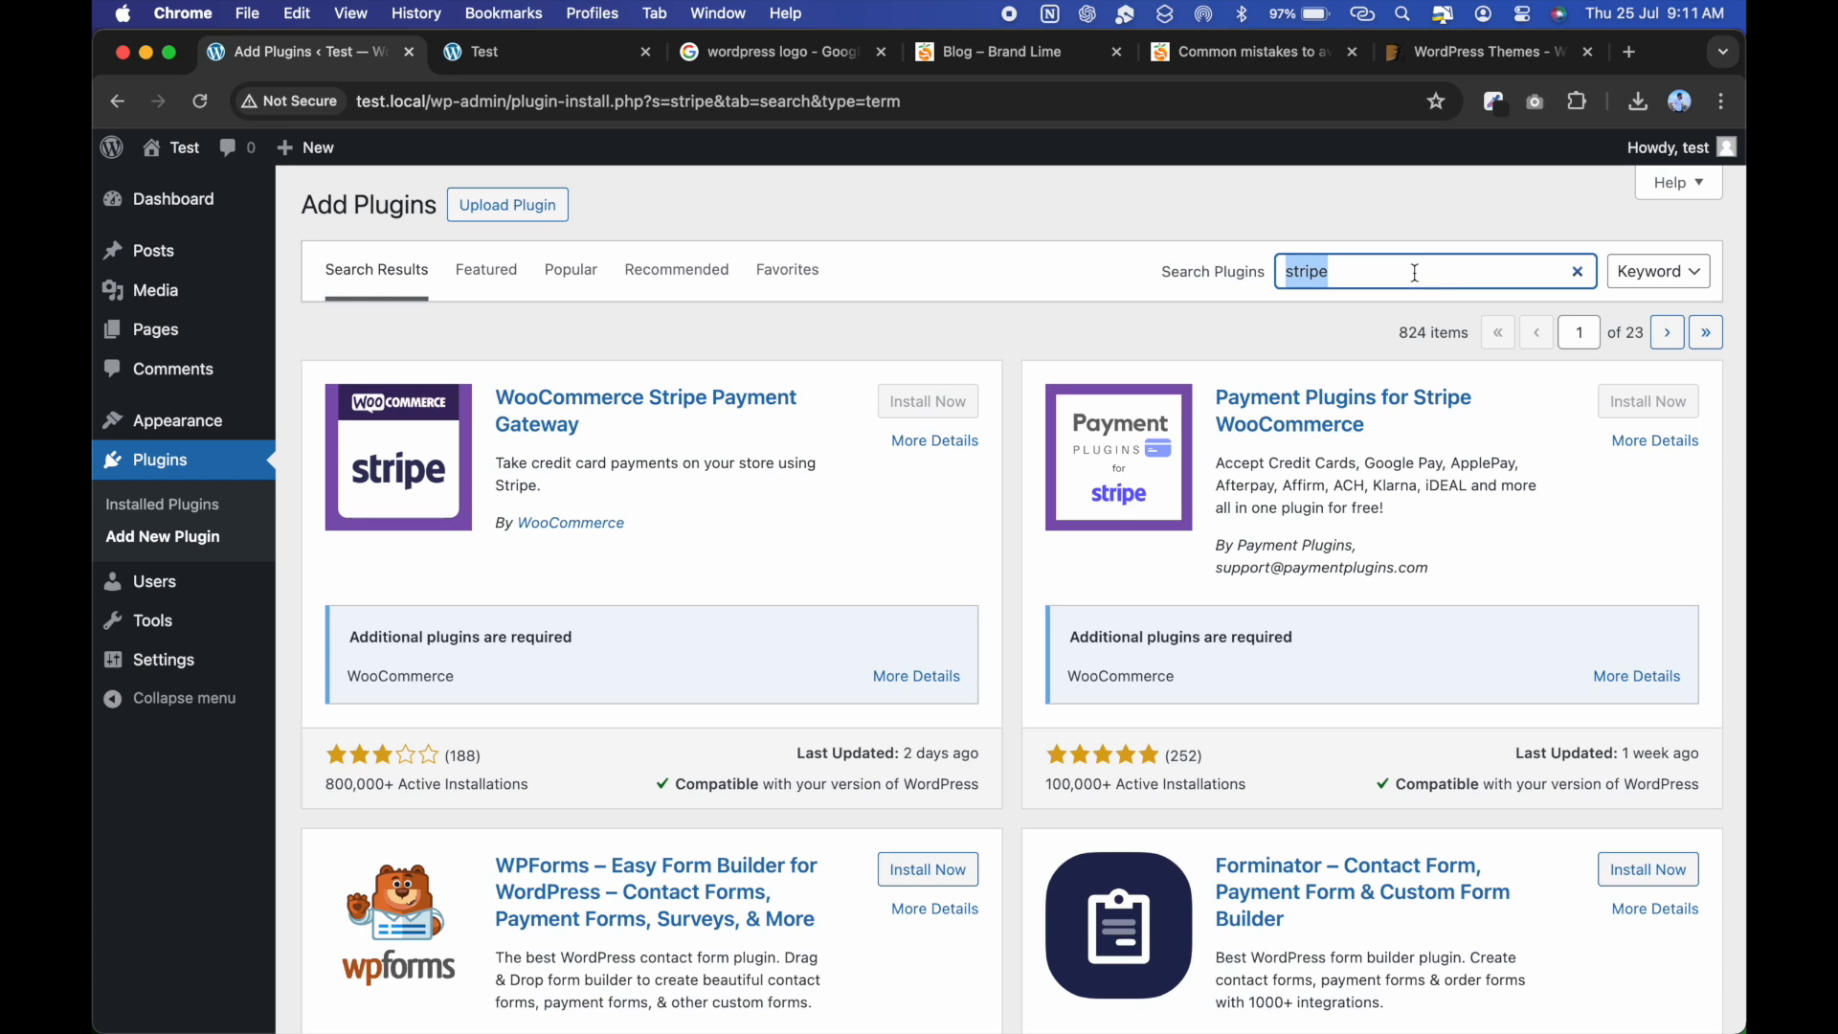
# Search plugins for 'yoast', then install and activate Yoast SEO.
pyautogui.write('yoast')
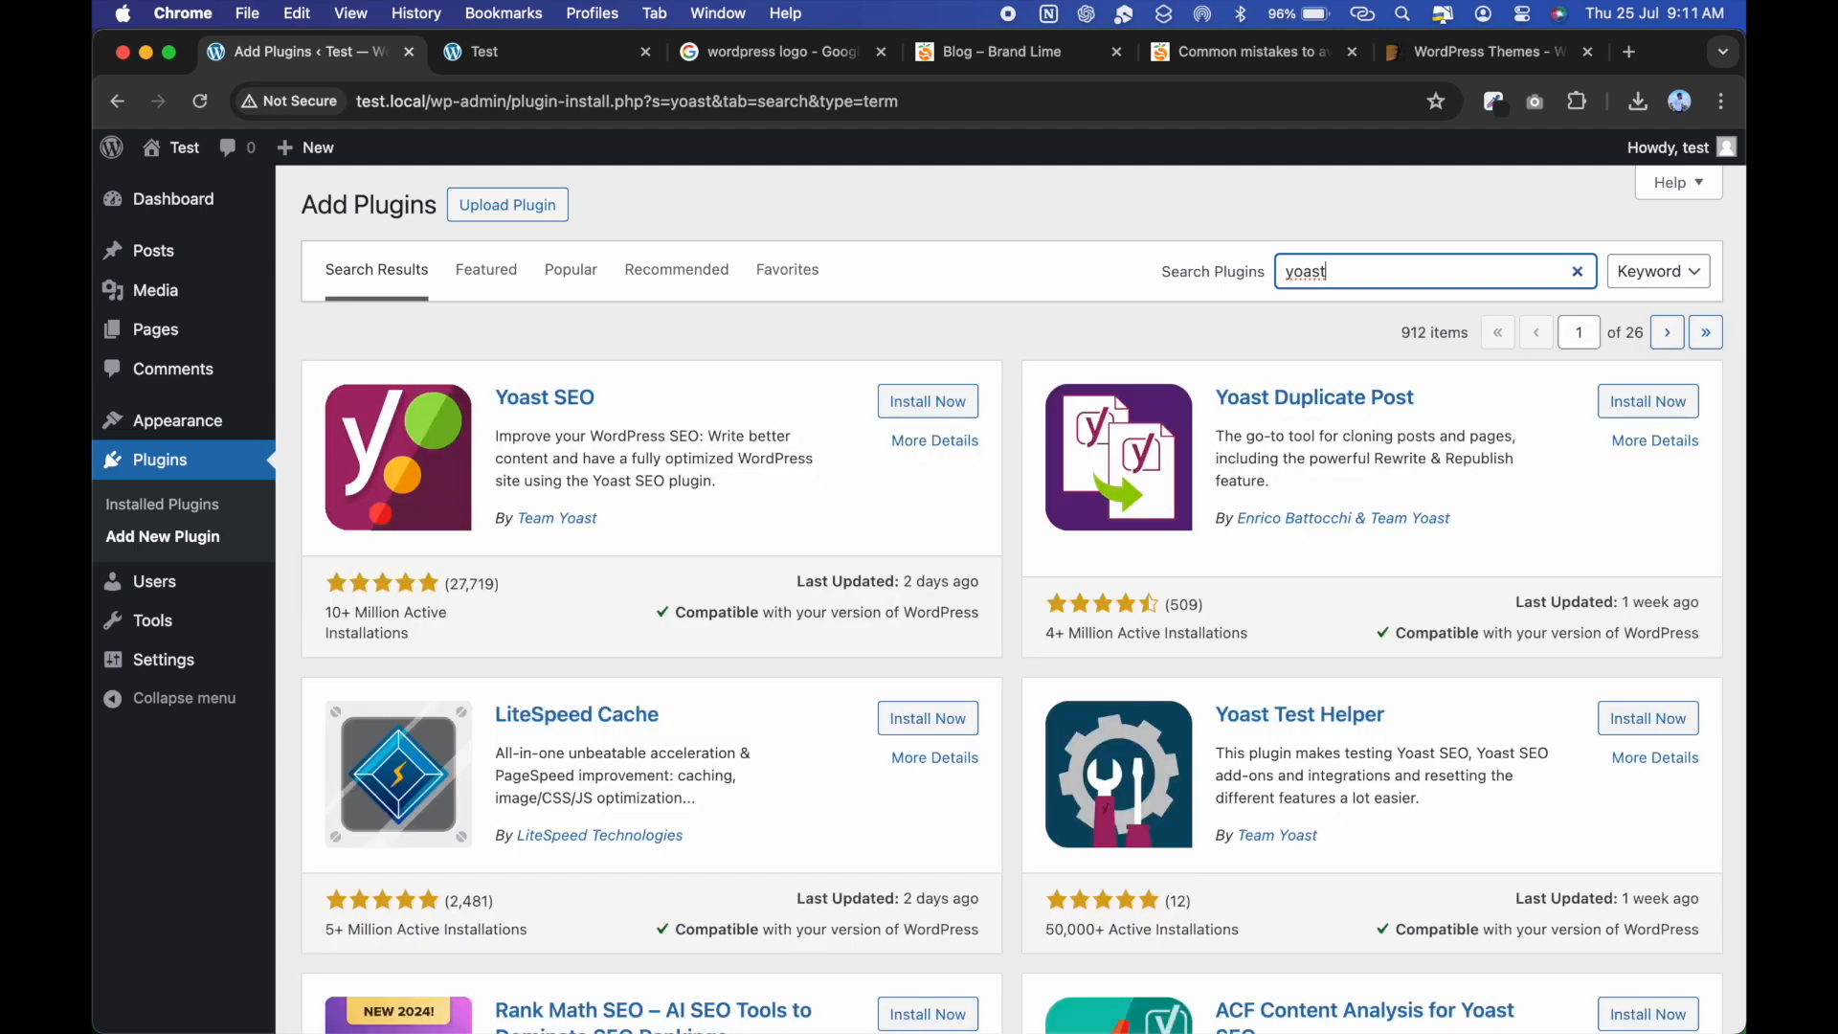
pyautogui.click(924, 406)
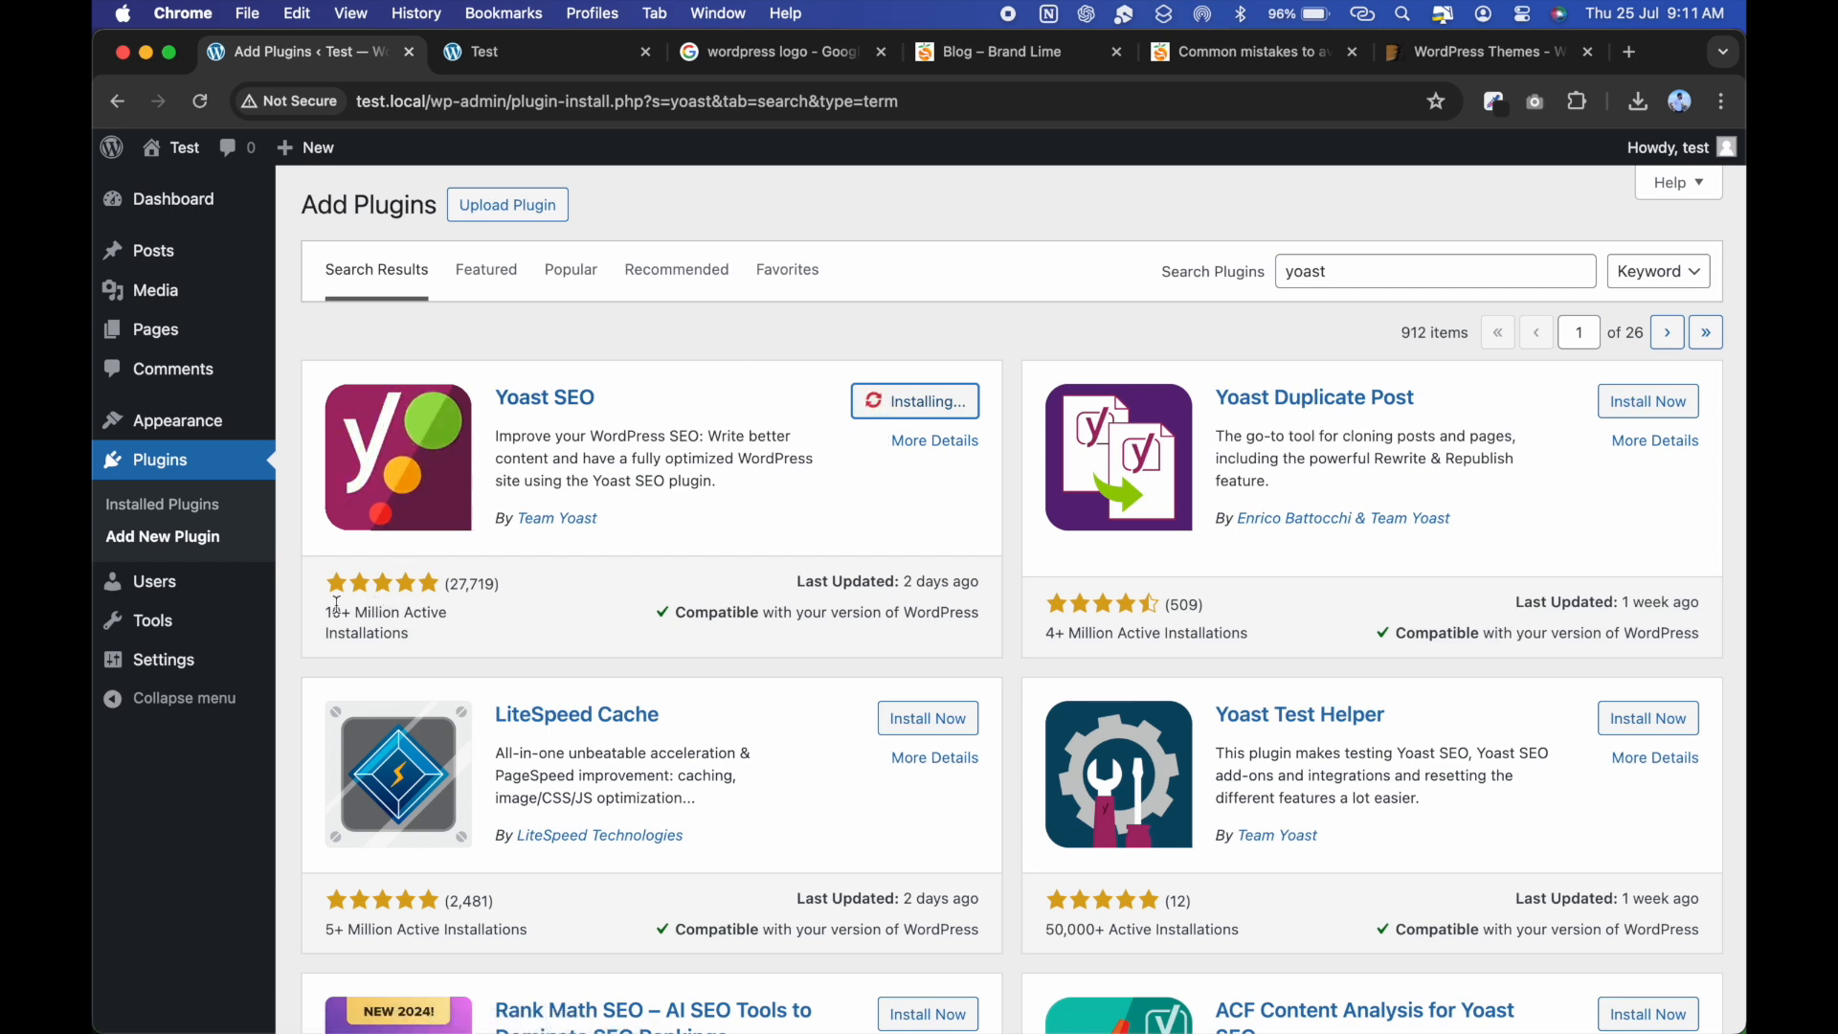
pyautogui.moveTo(329, 614); pyautogui.dragTo(414, 614)
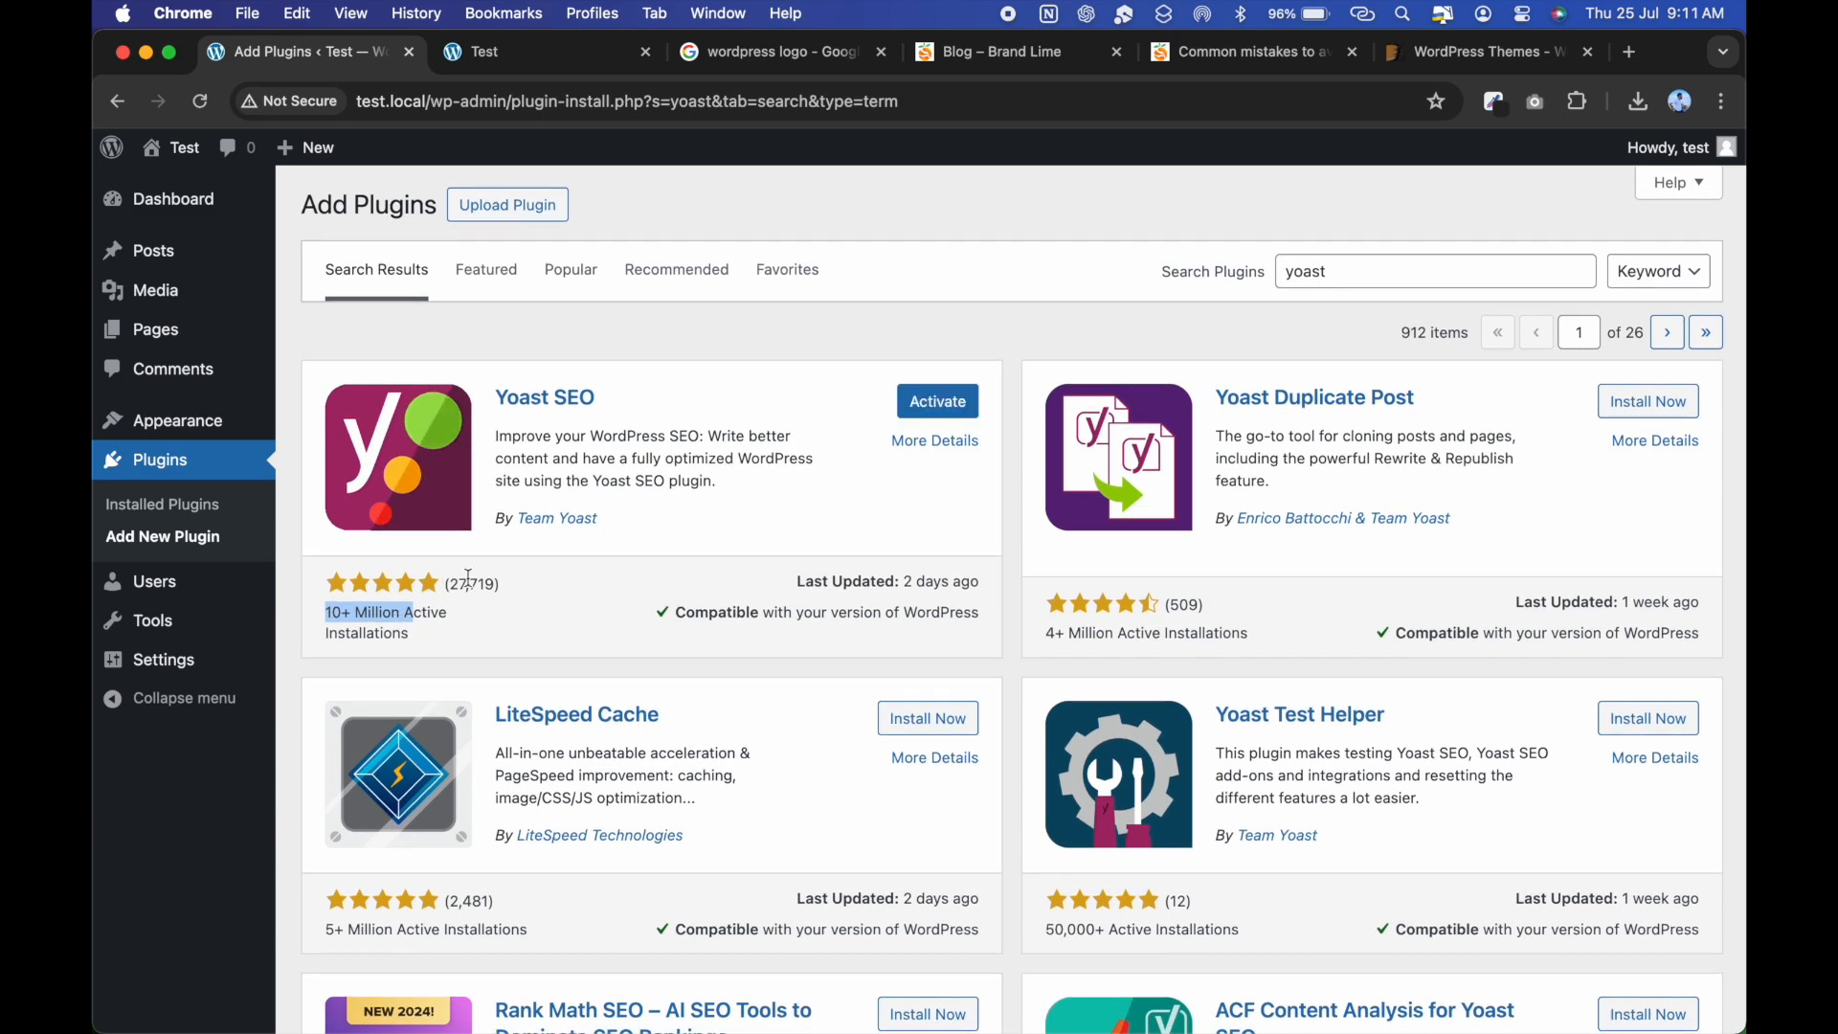
pyautogui.click(966, 411)
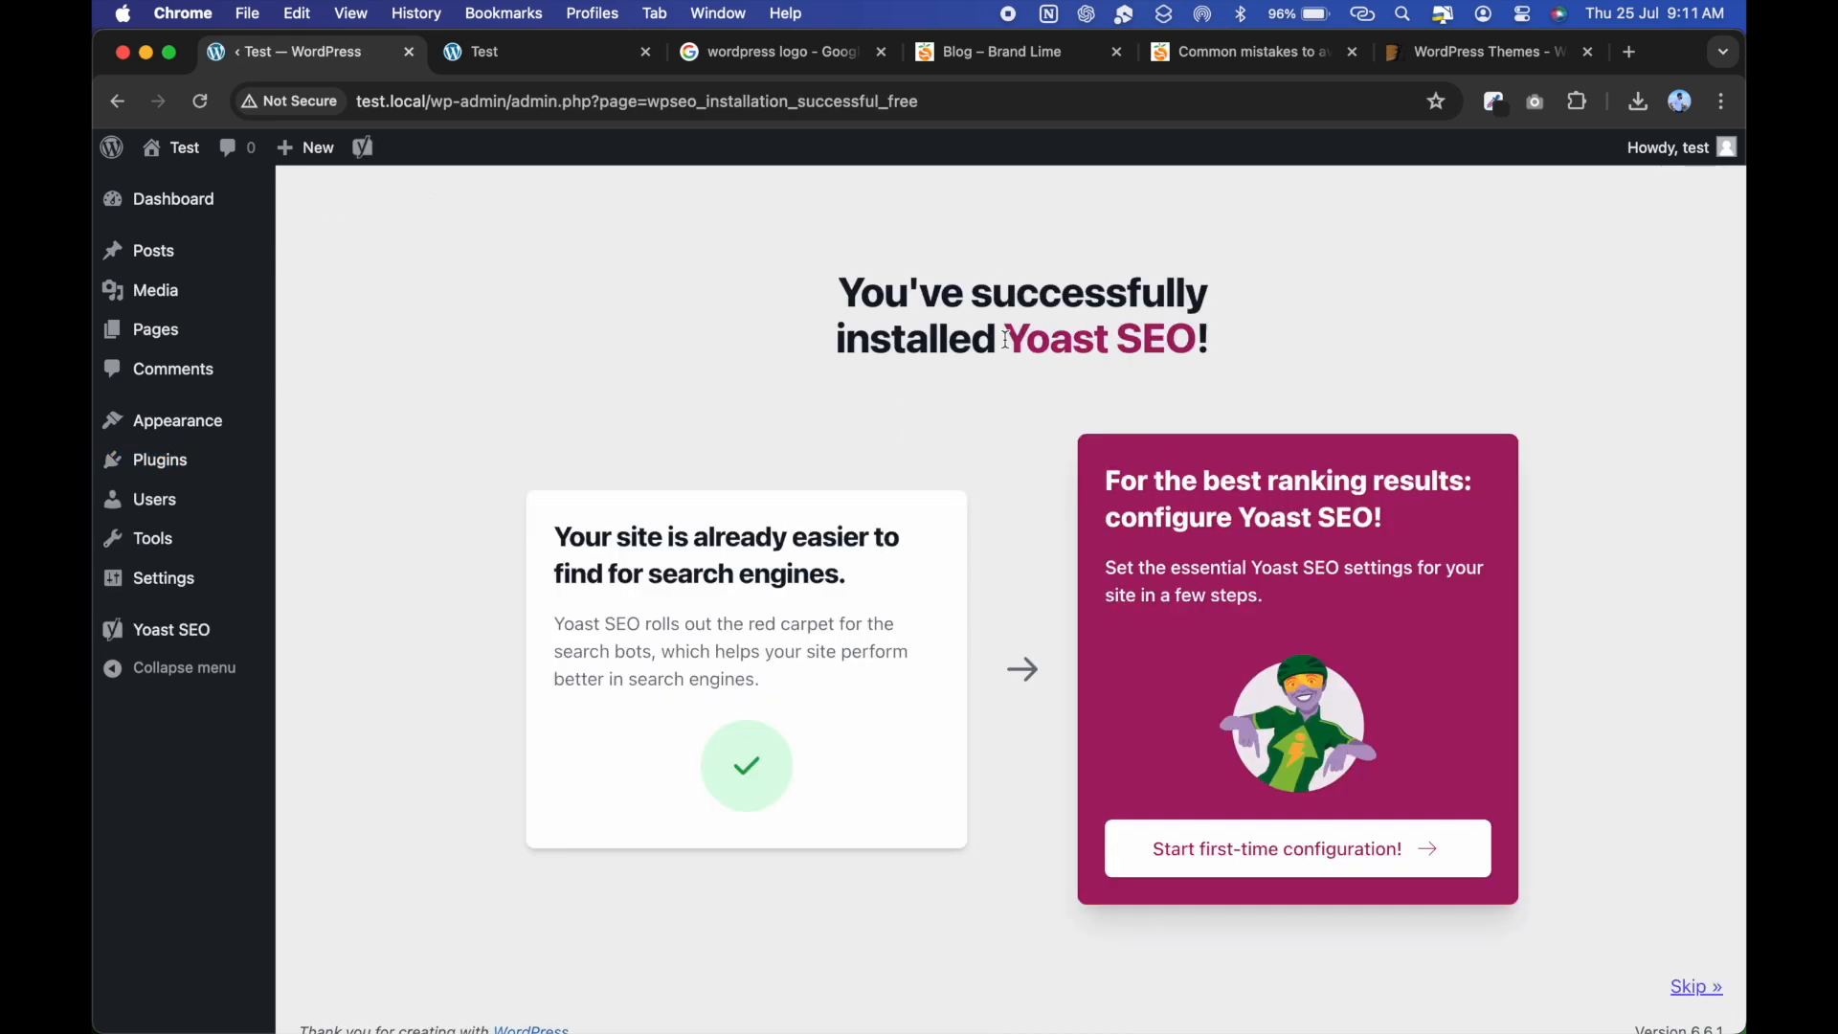
# Start the Yoast SEO first-time configuration and finish the SEO data optimization step.
pyautogui.scroll(-1, 972, 611)
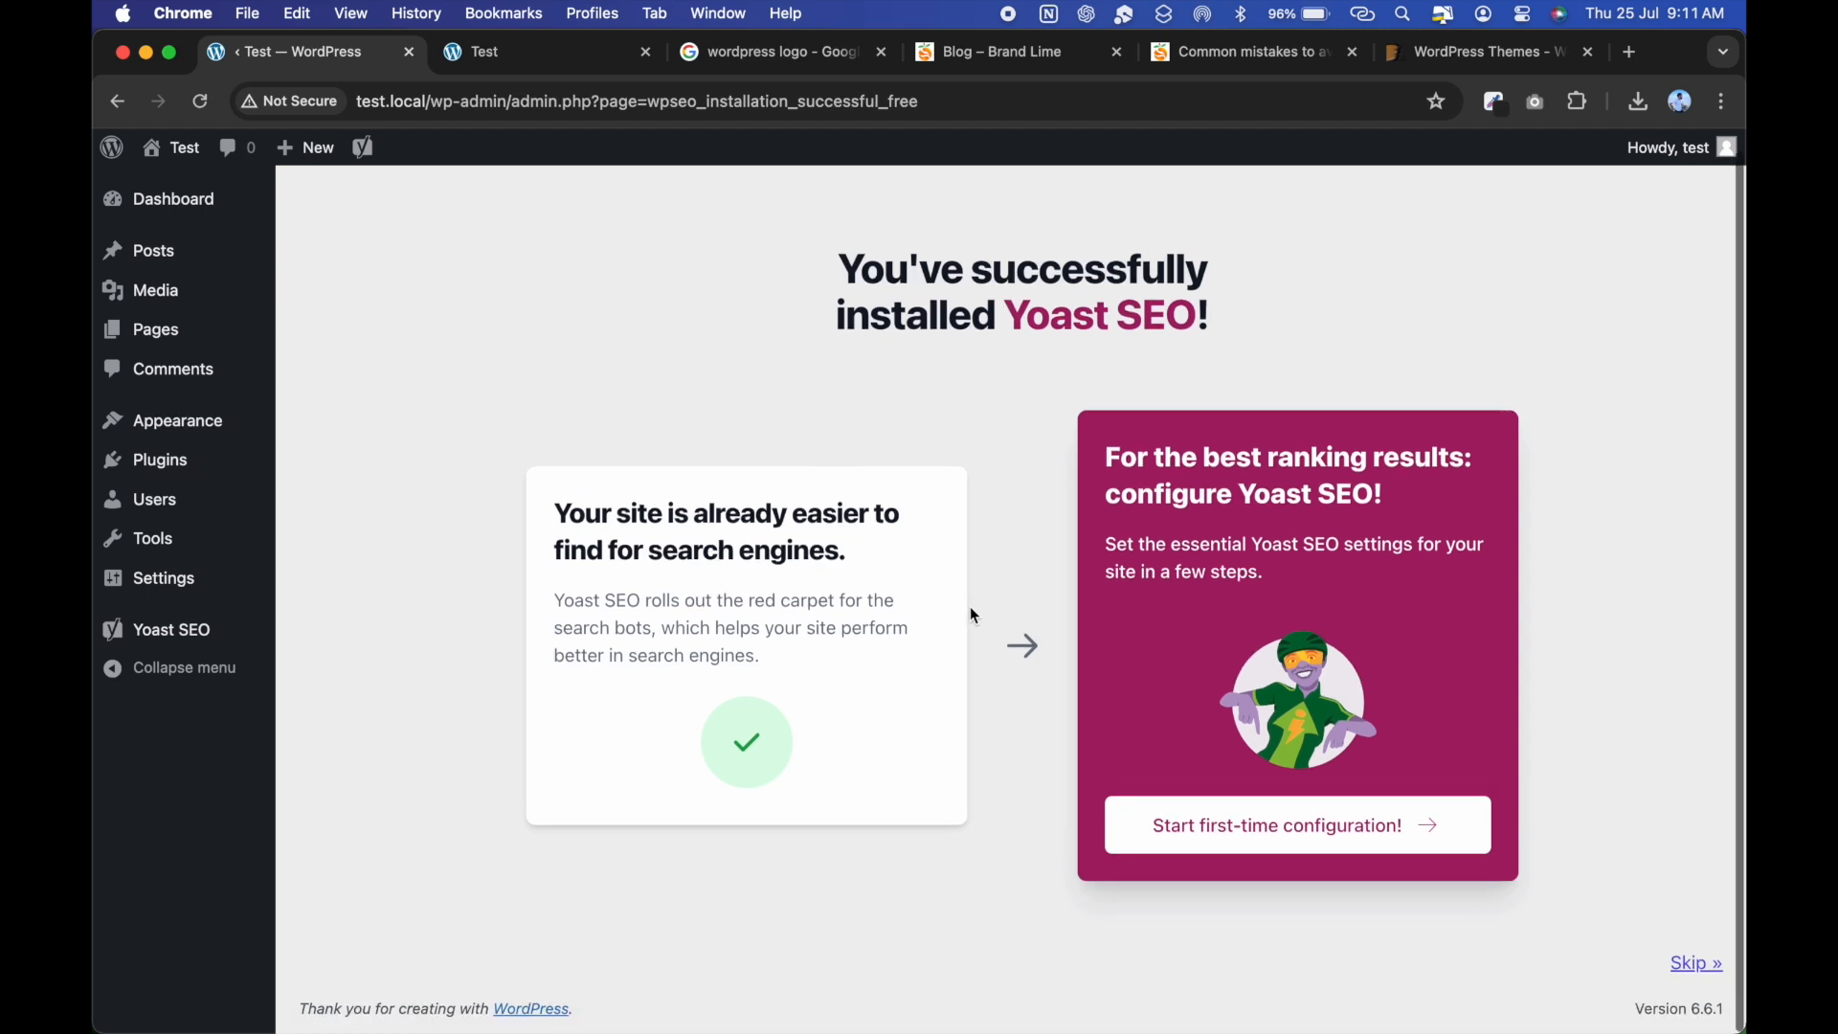
pyautogui.click(1269, 828)
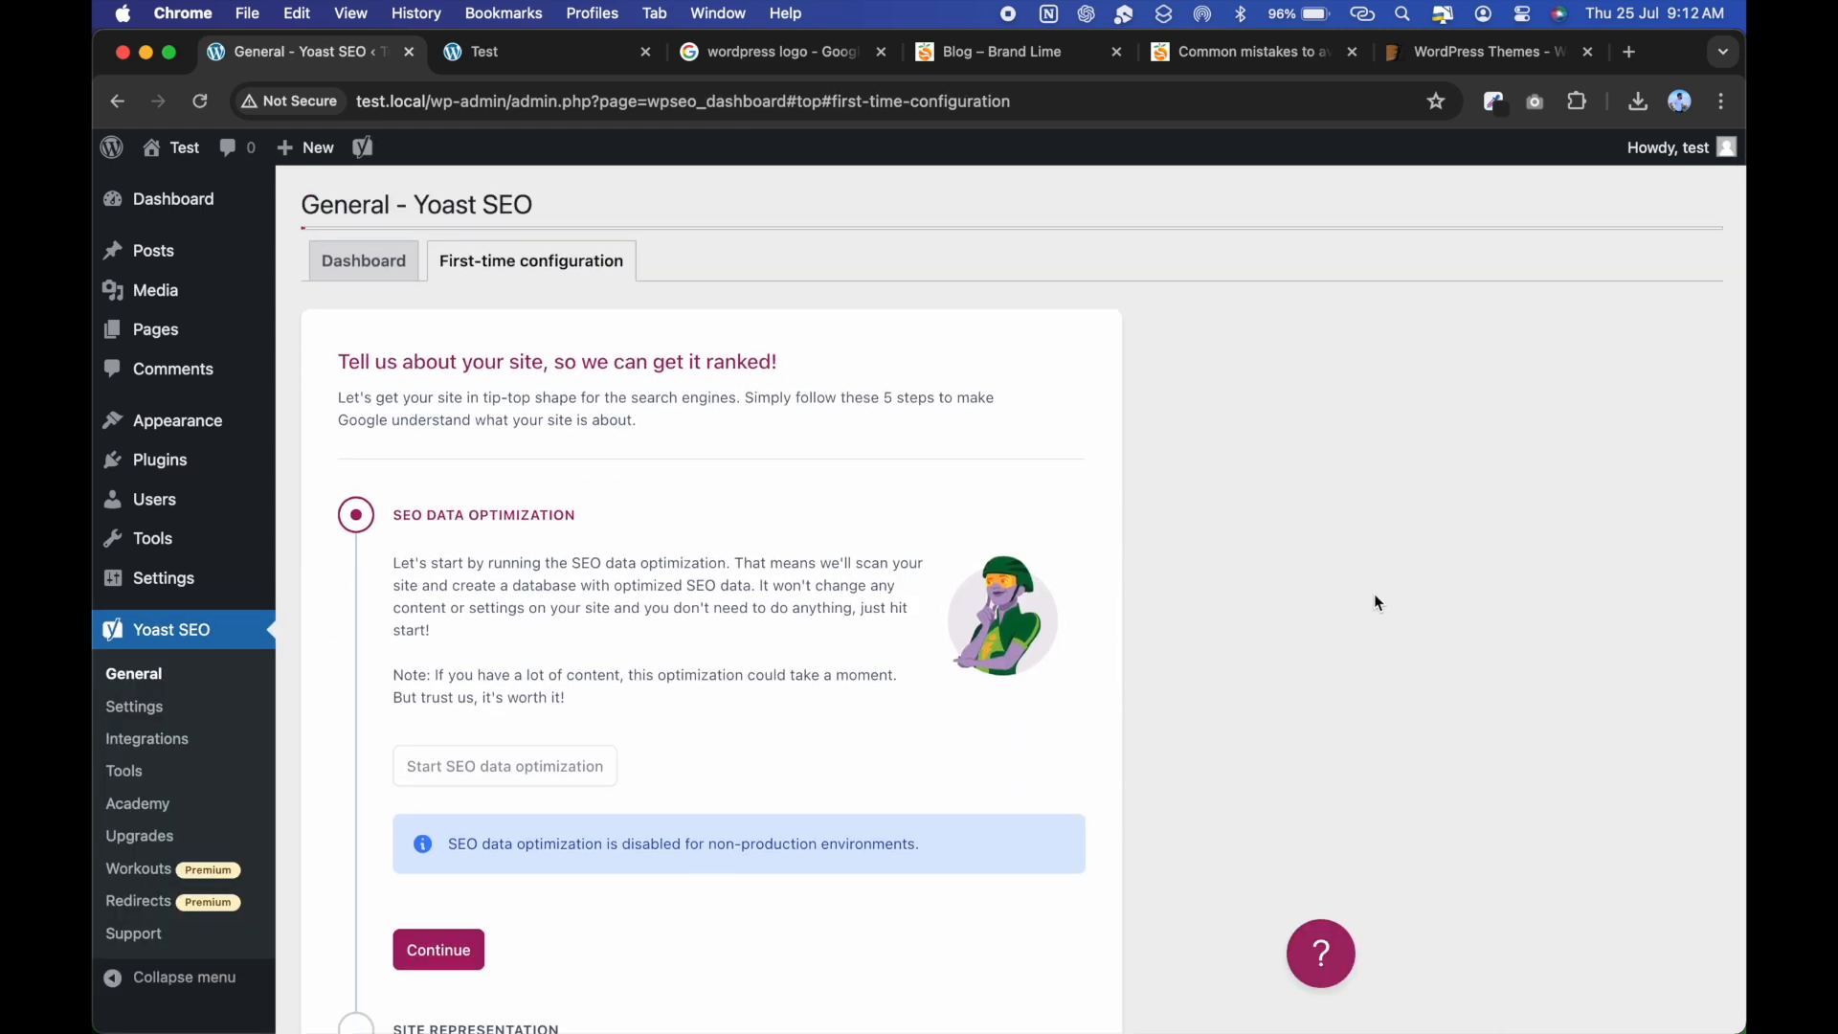
pyautogui.scroll(-3, 605, 728)
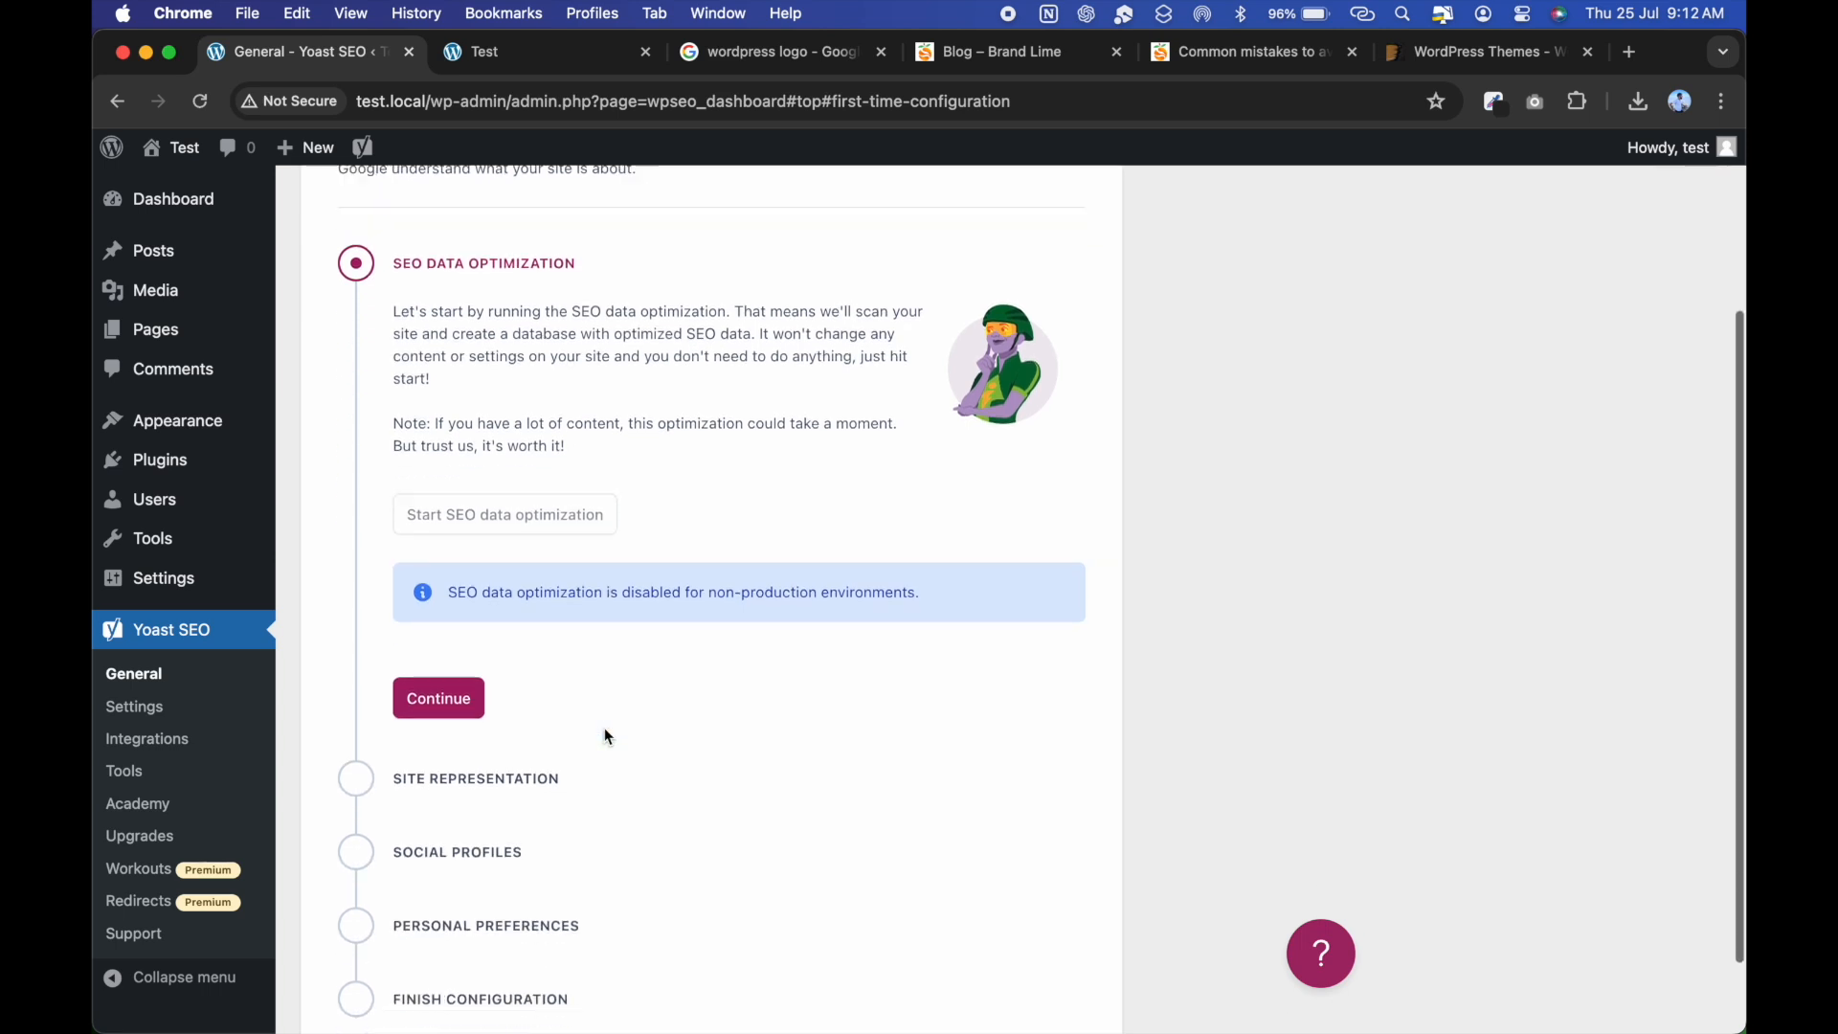
pyautogui.click(440, 702)
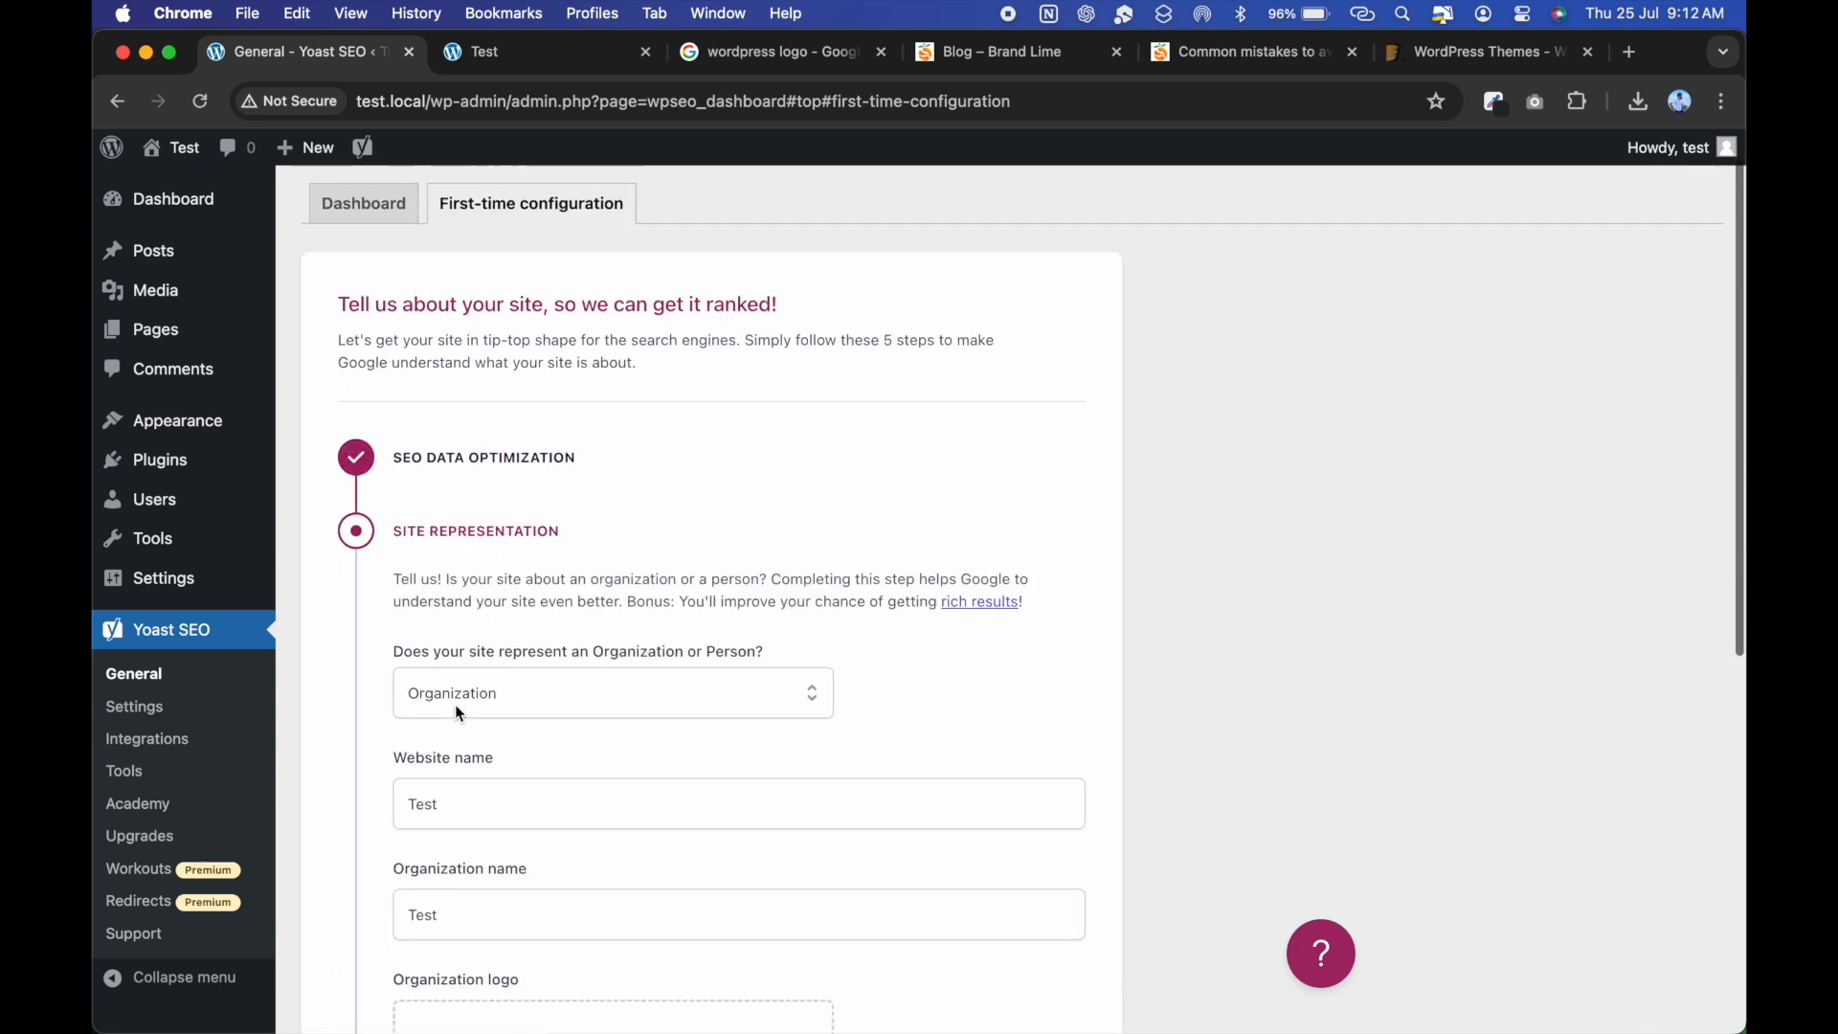
# Keep Organization as the site representation, then view Plugins with Yoast SEO 23.1 active.
pyautogui.click(472, 406)
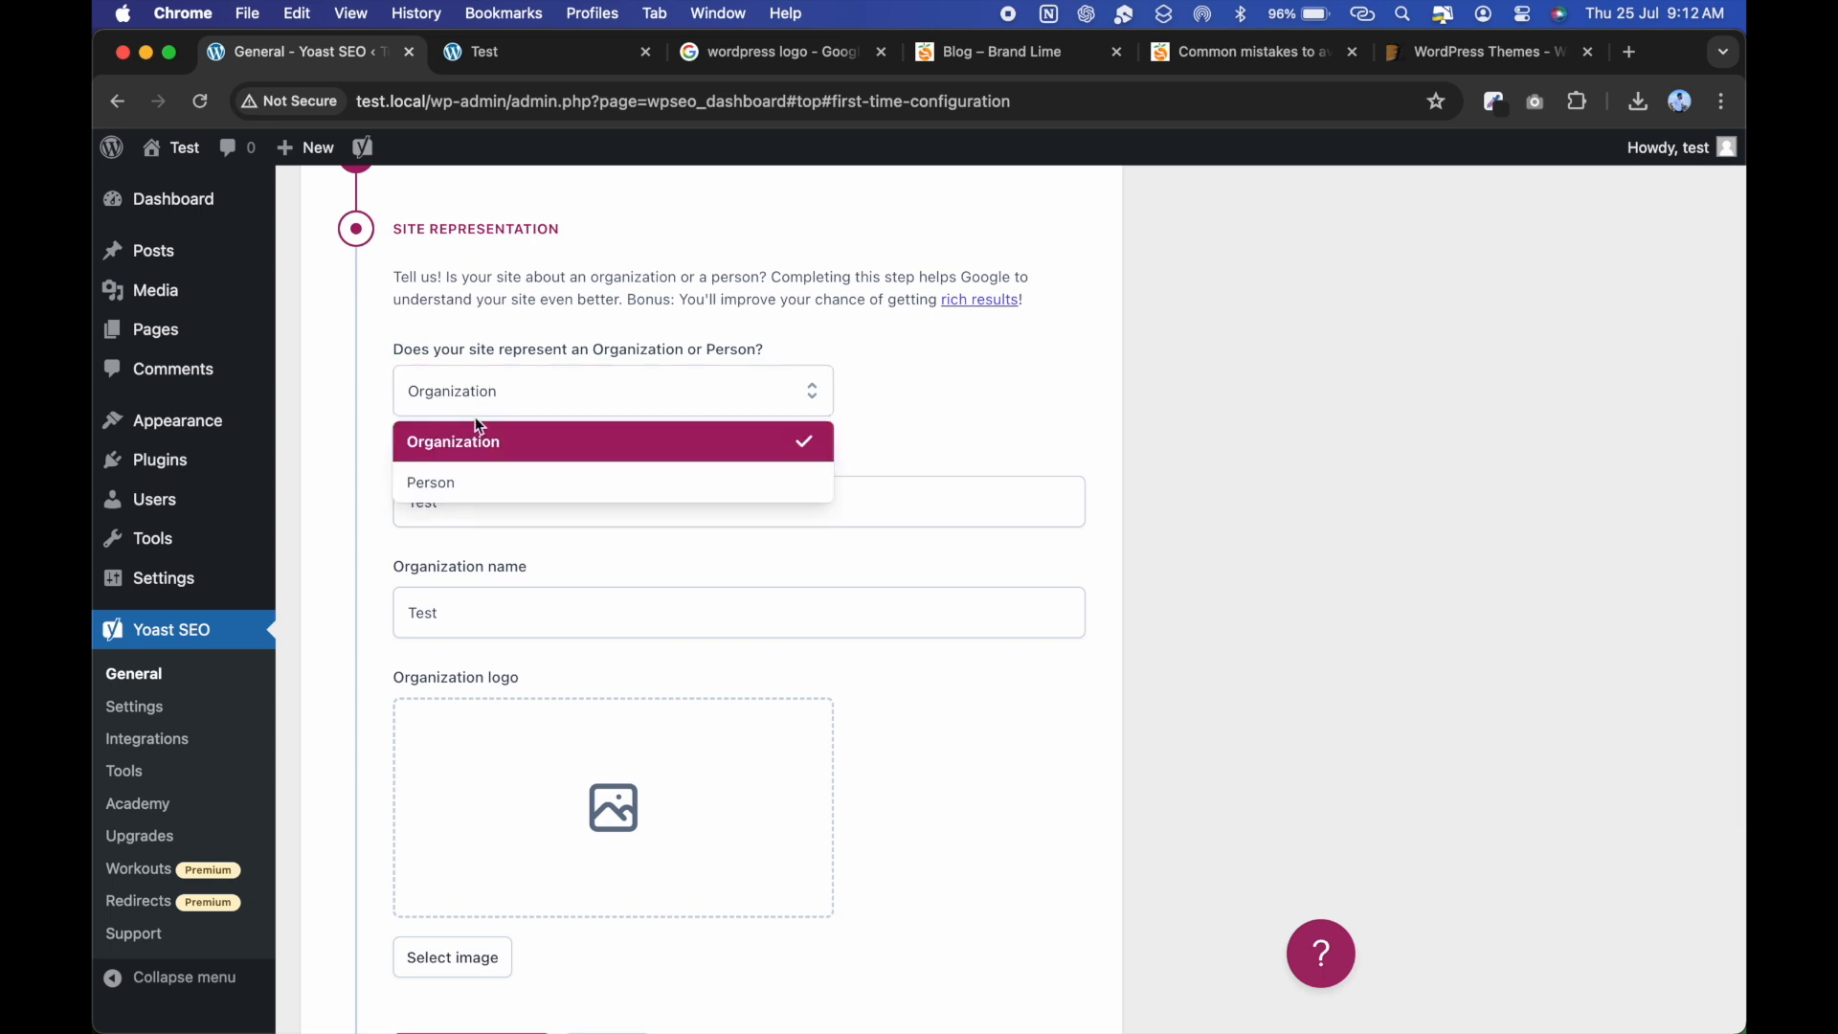
pyautogui.click(1006, 422)
pyautogui.scroll(-1, 1006, 423)
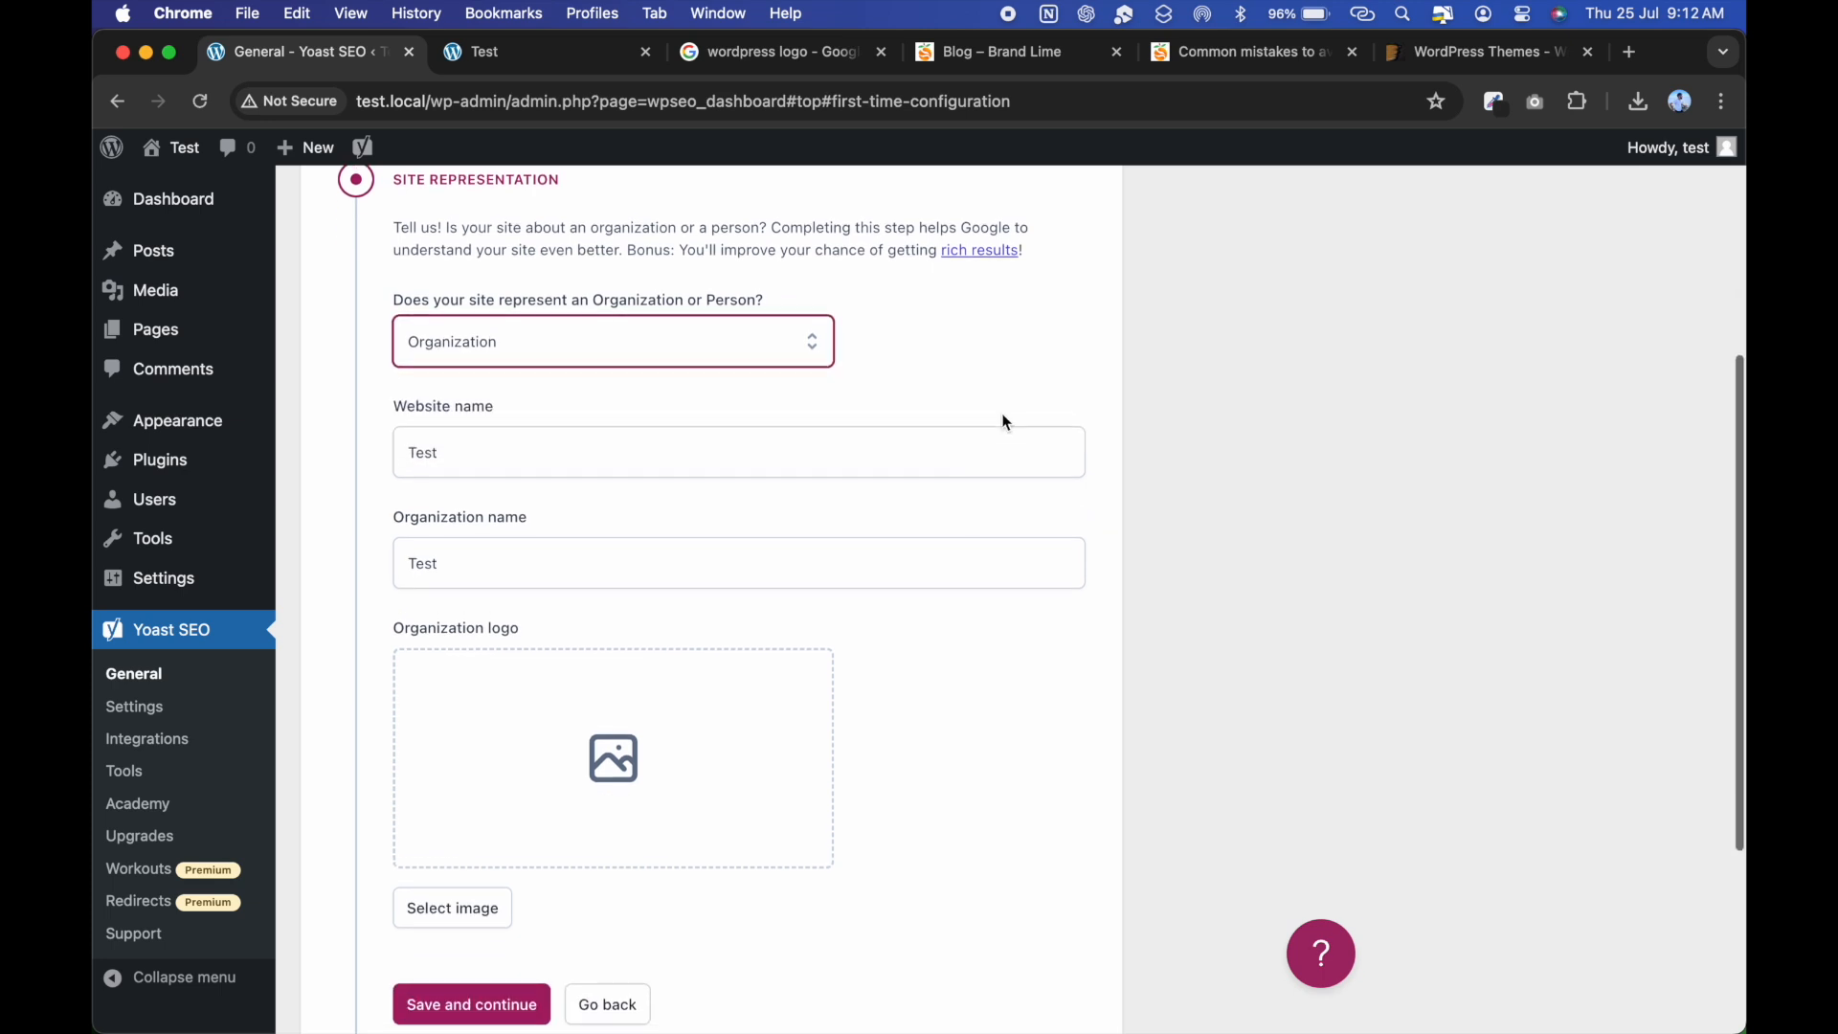
pyautogui.click(475, 427)
pyautogui.scroll(-1, 537, 502)
pyautogui.scroll(-3, 534, 502)
pyautogui.scroll(4, 753, 781)
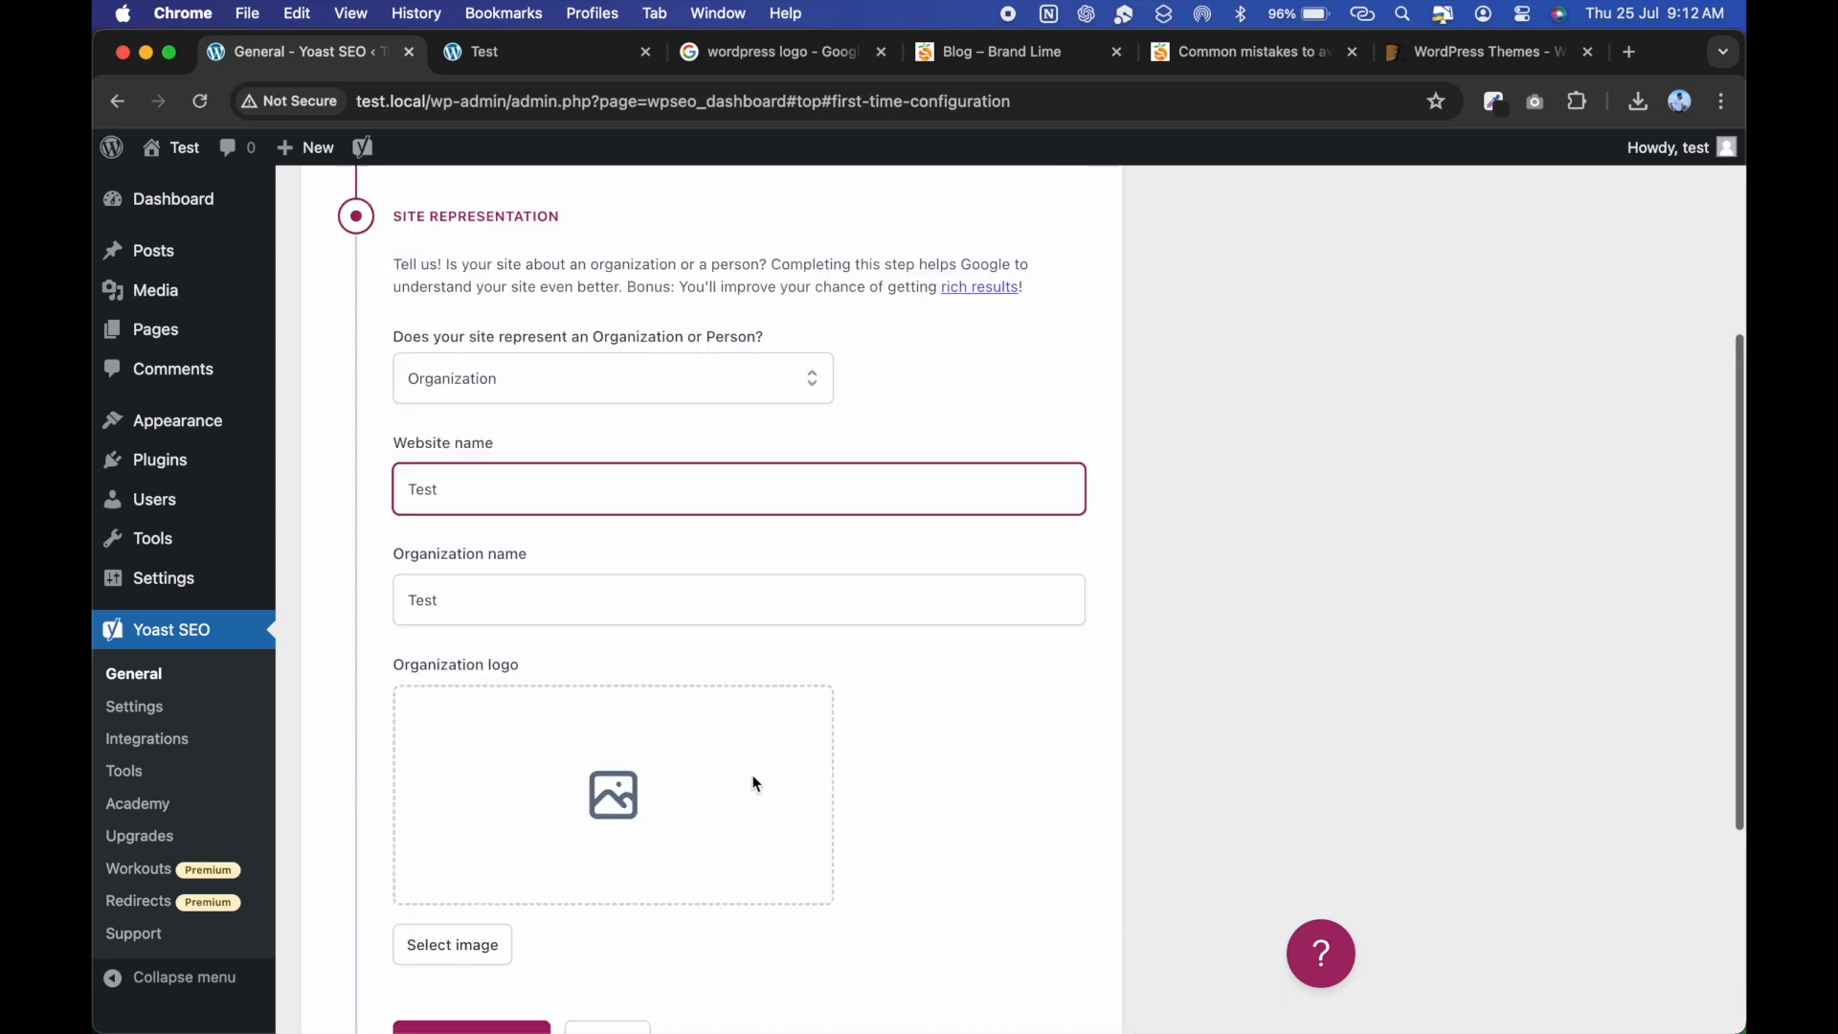
pyautogui.scroll(4, 756, 783)
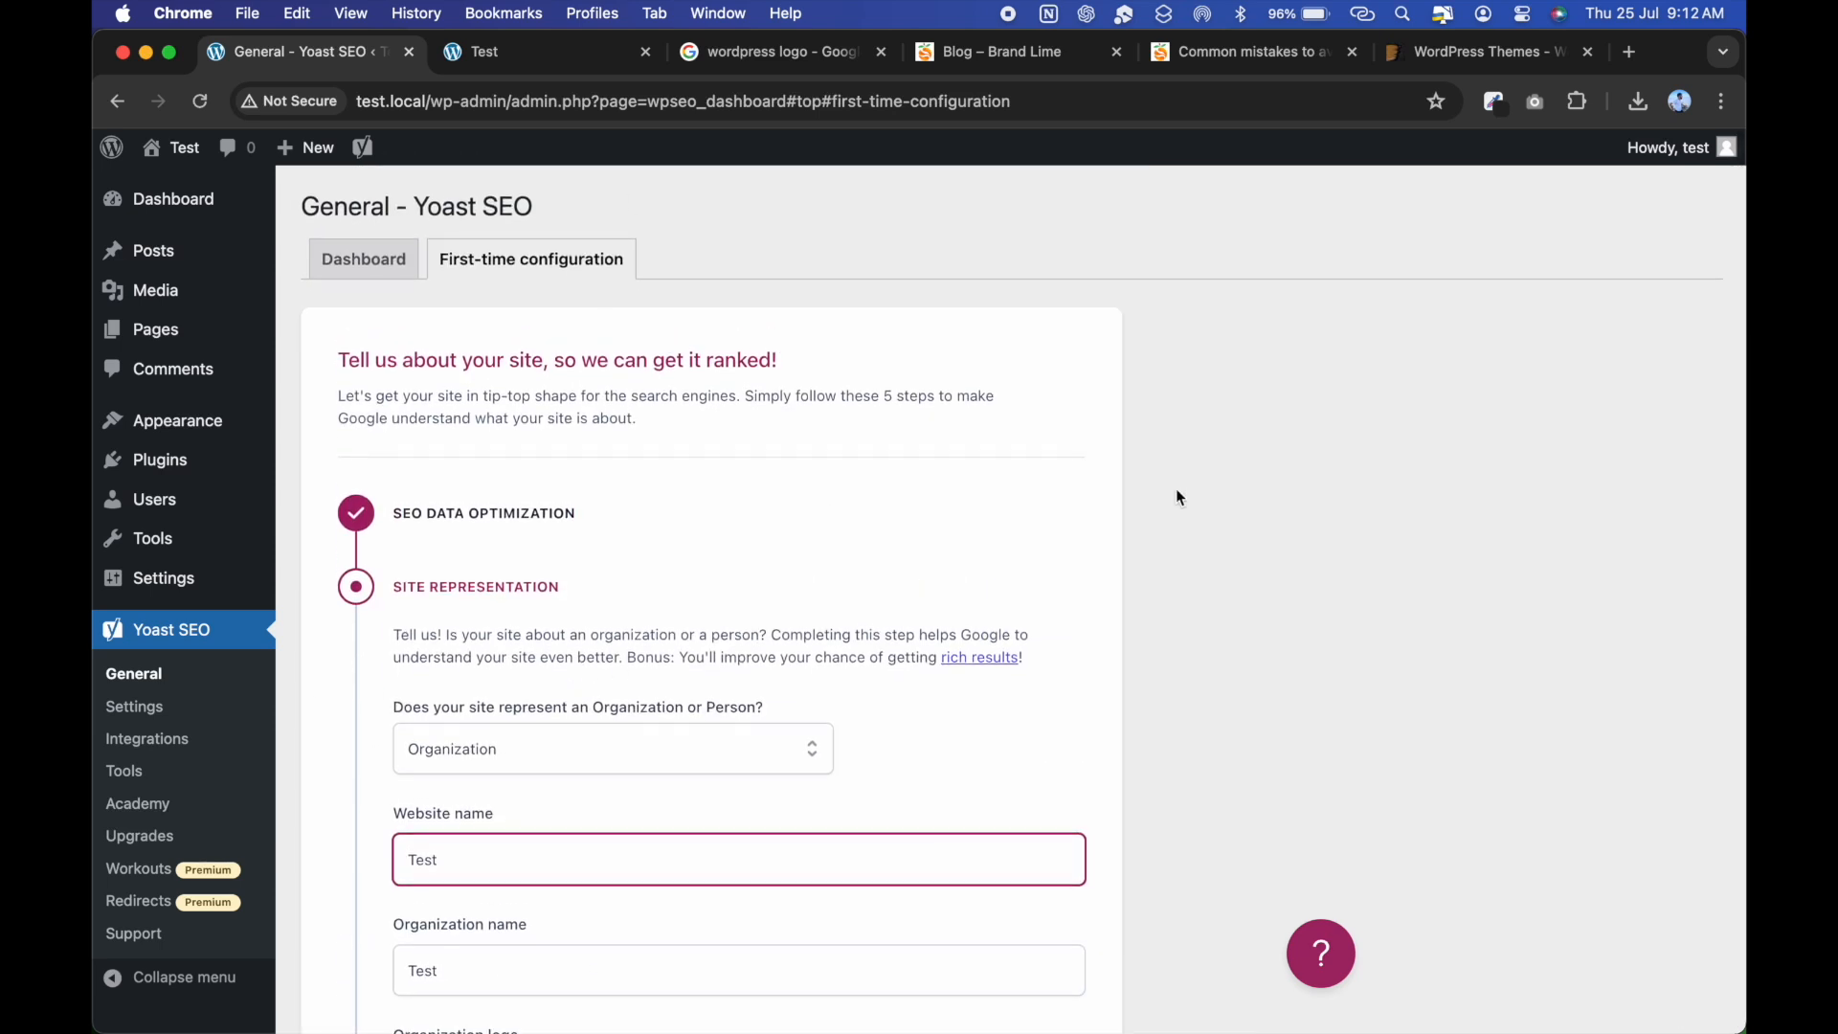
pyautogui.scroll(-1, 143, 654)
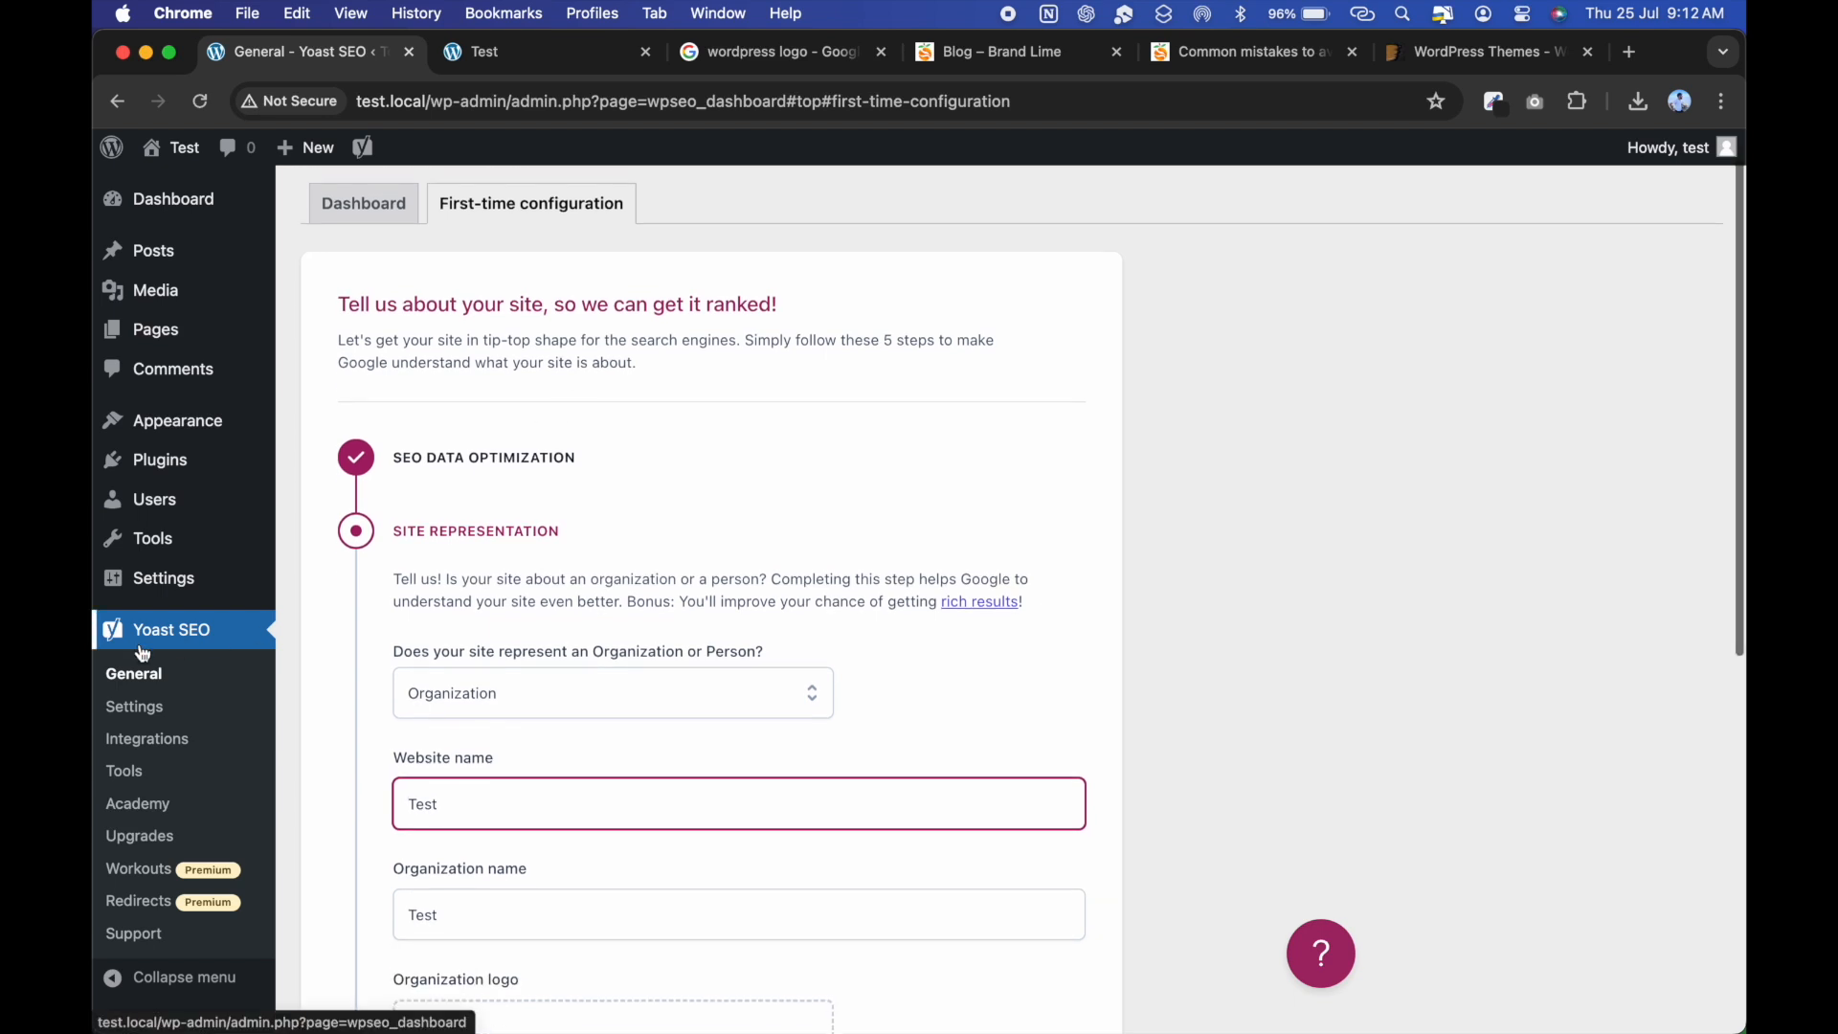
pyautogui.scroll(1, 142, 654)
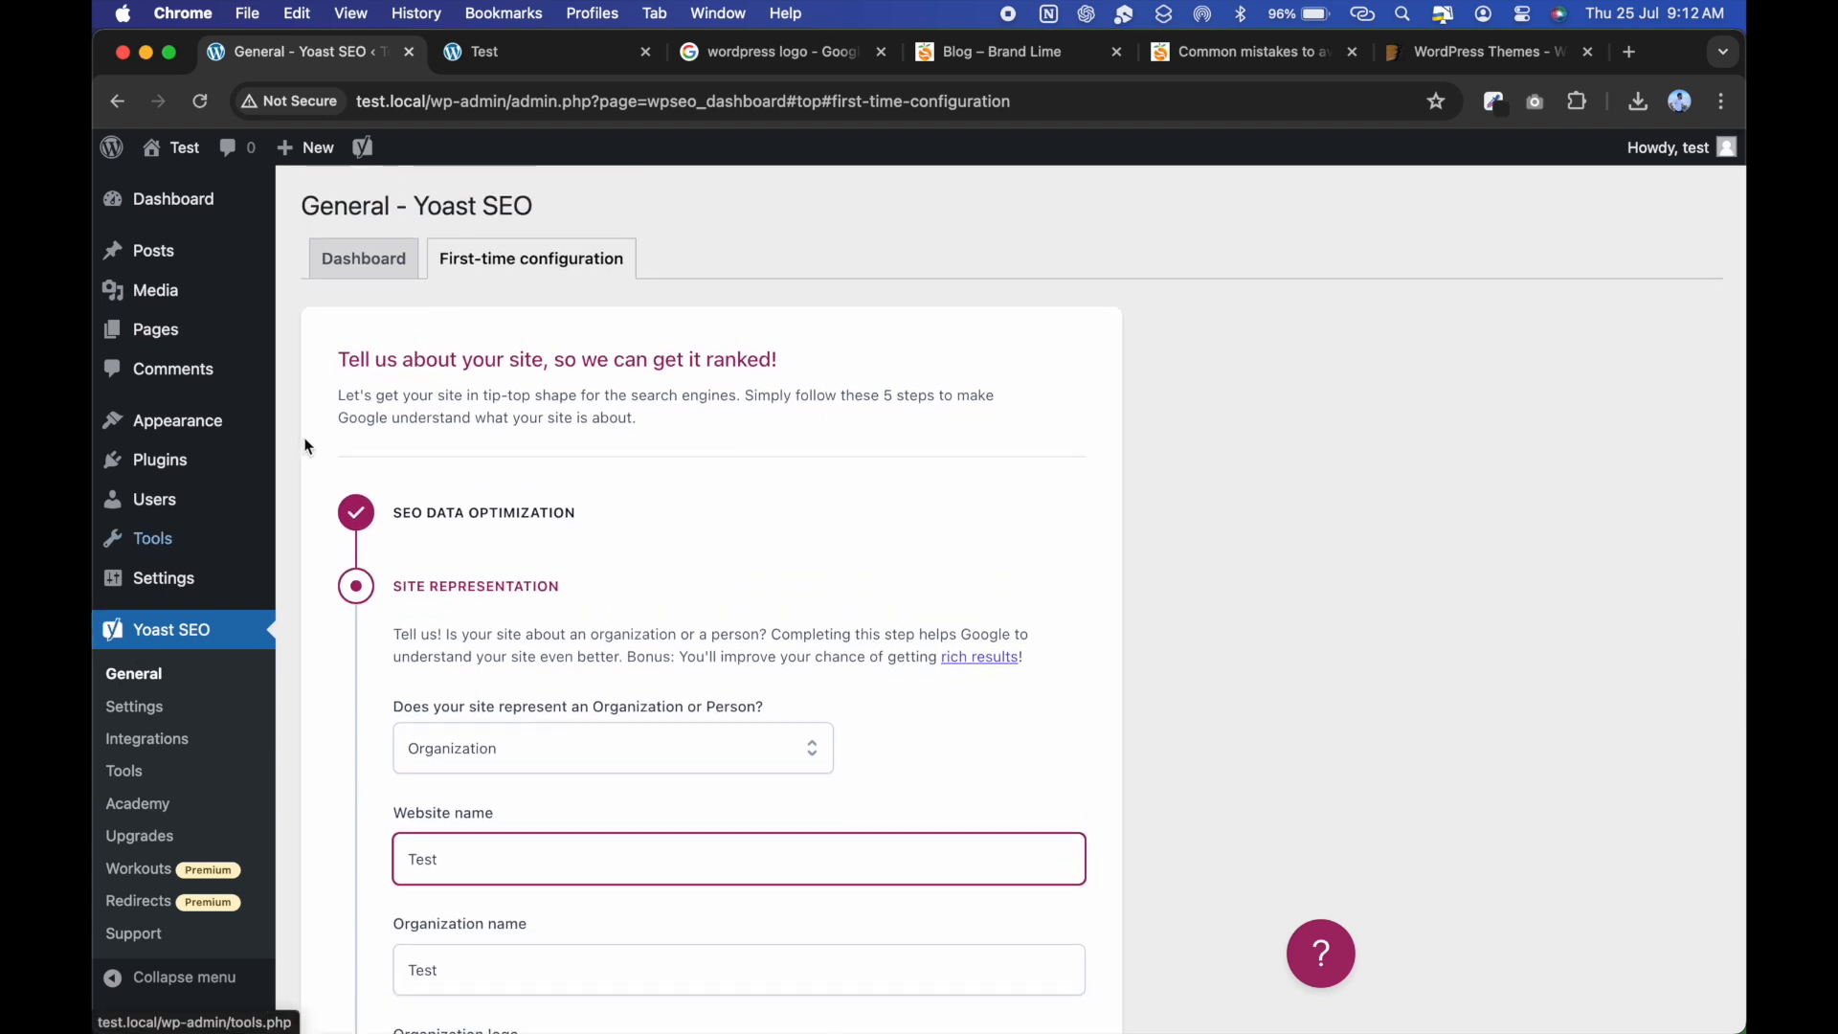
pyautogui.click(288, 471)
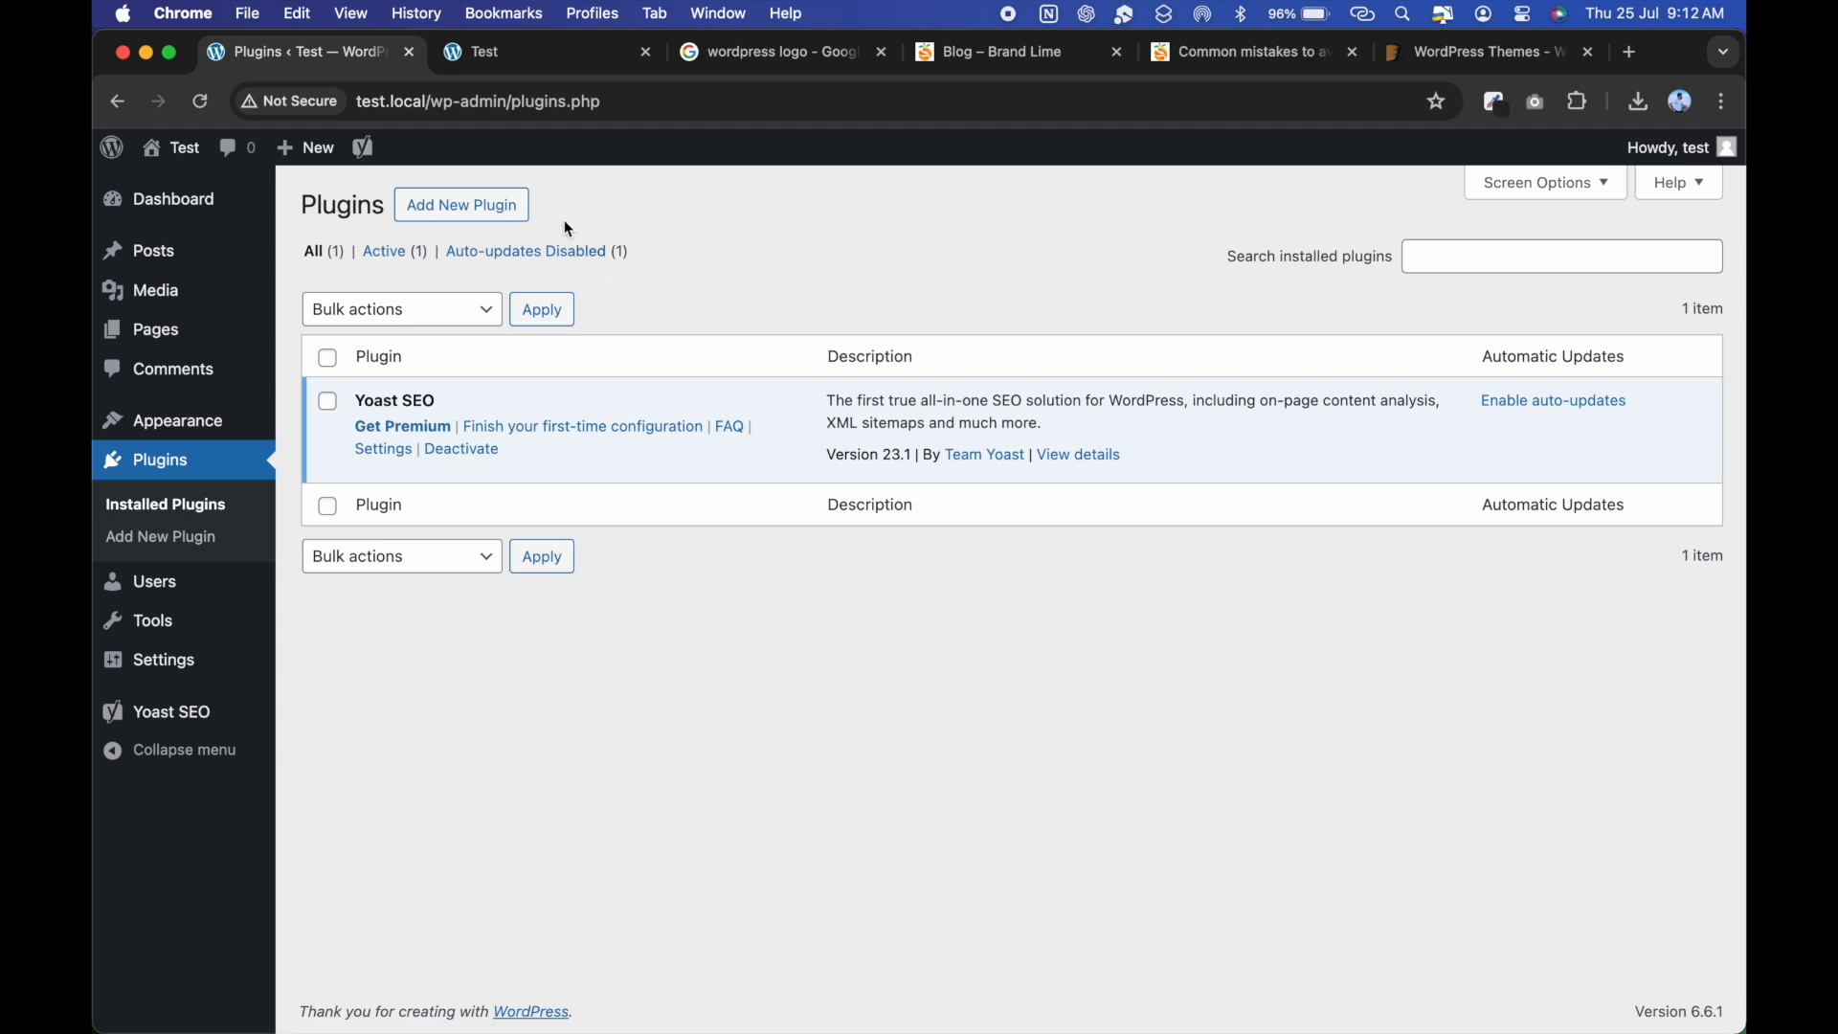
# Open the Users list, start a new user, and focus the Username field for test1.
pyautogui.click(153, 589)
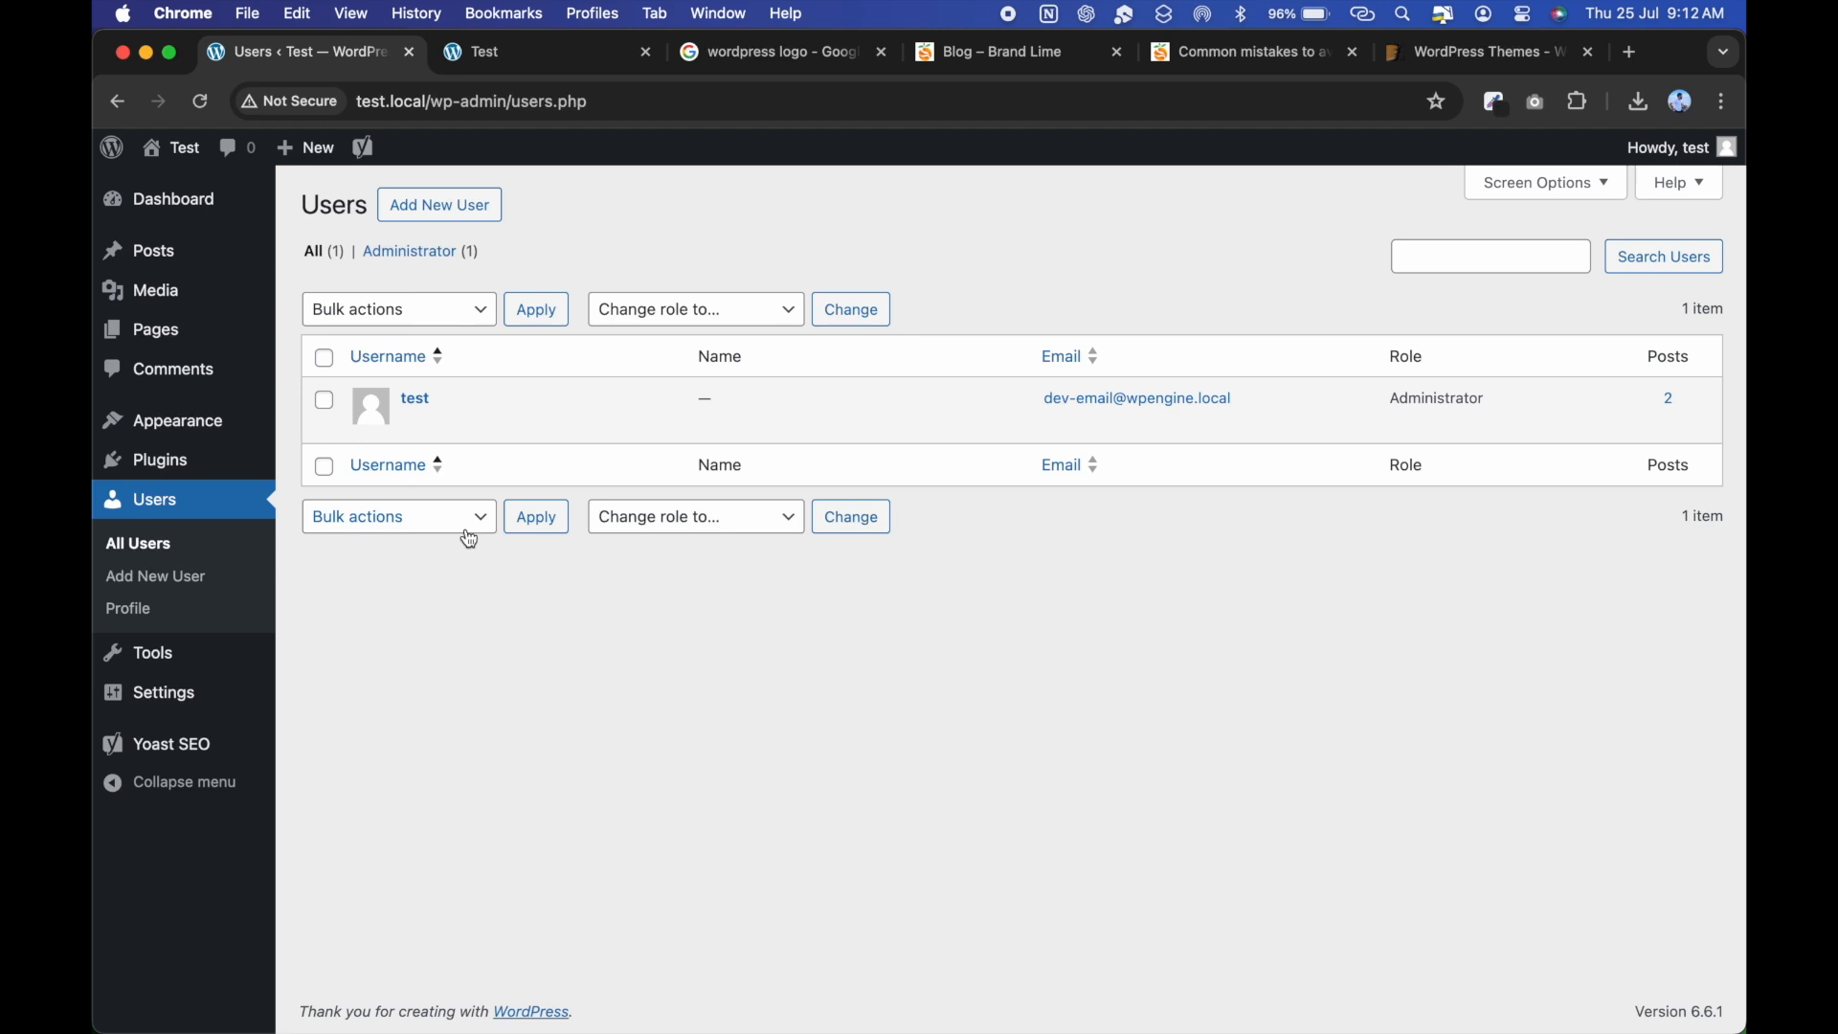
pyautogui.click(486, 203)
pyautogui.click(840, 310)
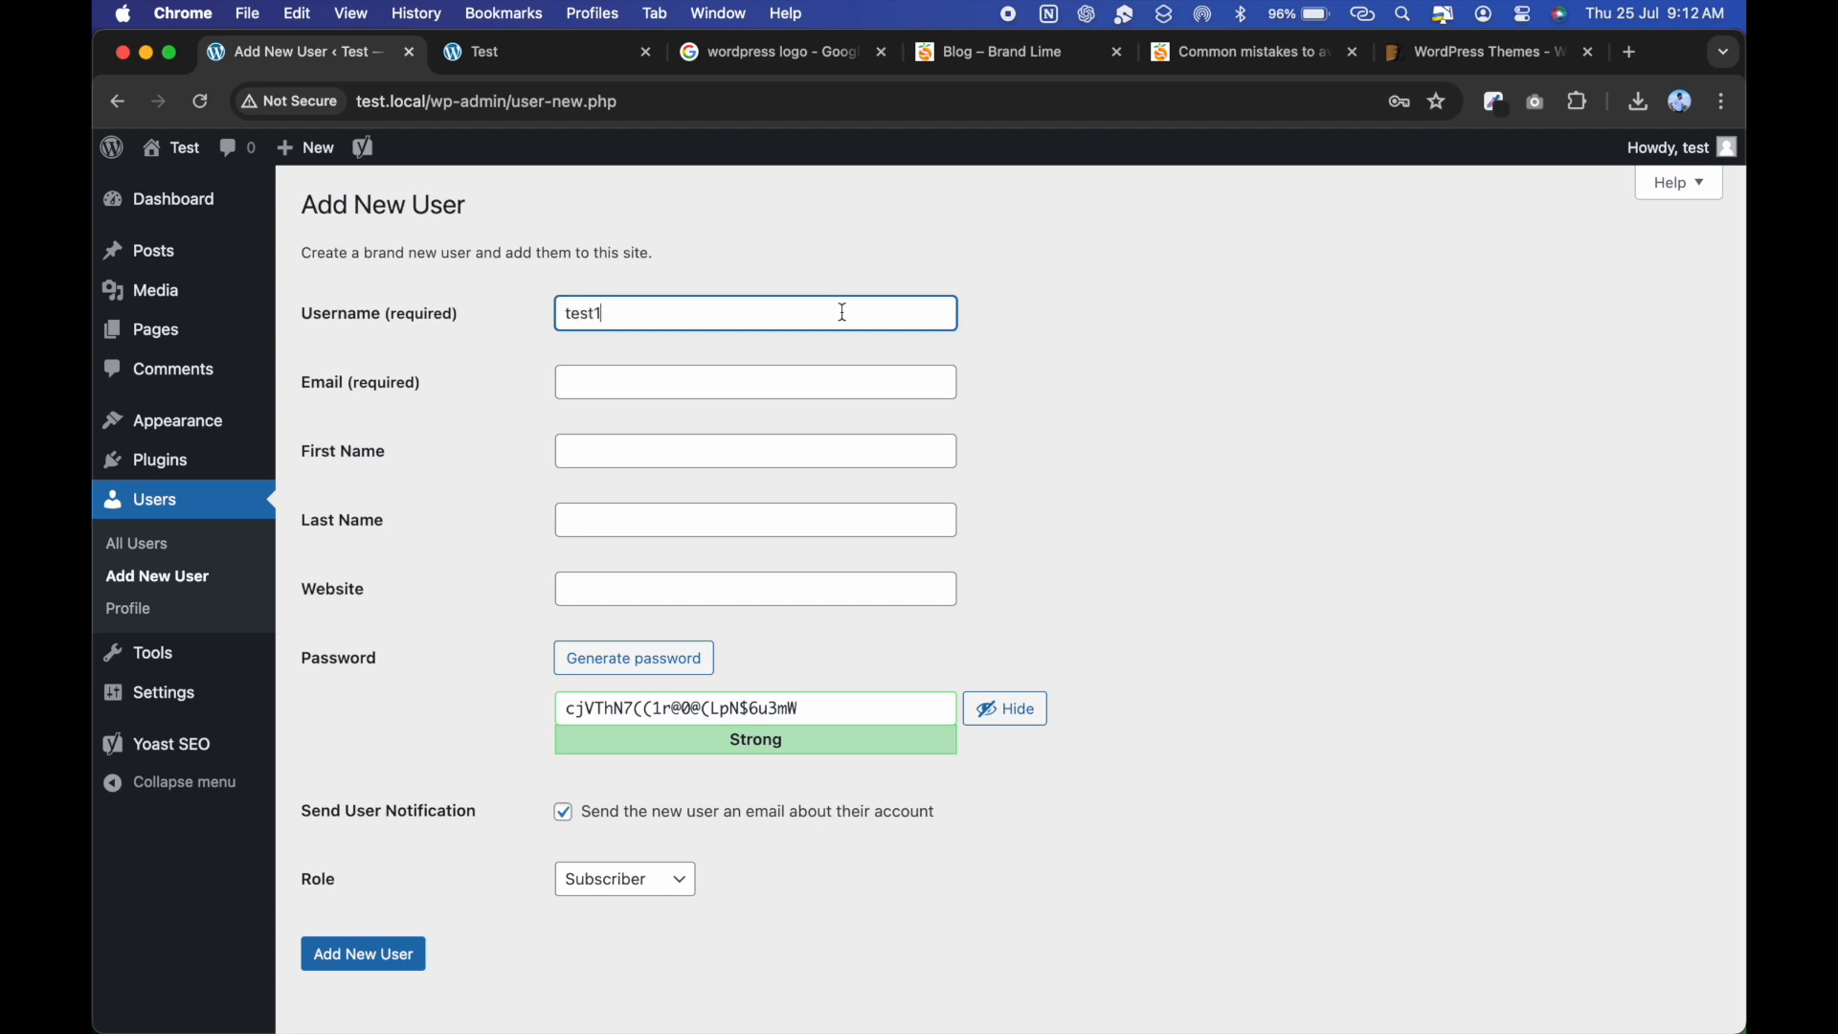
# Fill in the new user's e-mail address and move to the First Name field.
pyautogui.click(761, 387)
pyautogui.write('test1@gmail.com')
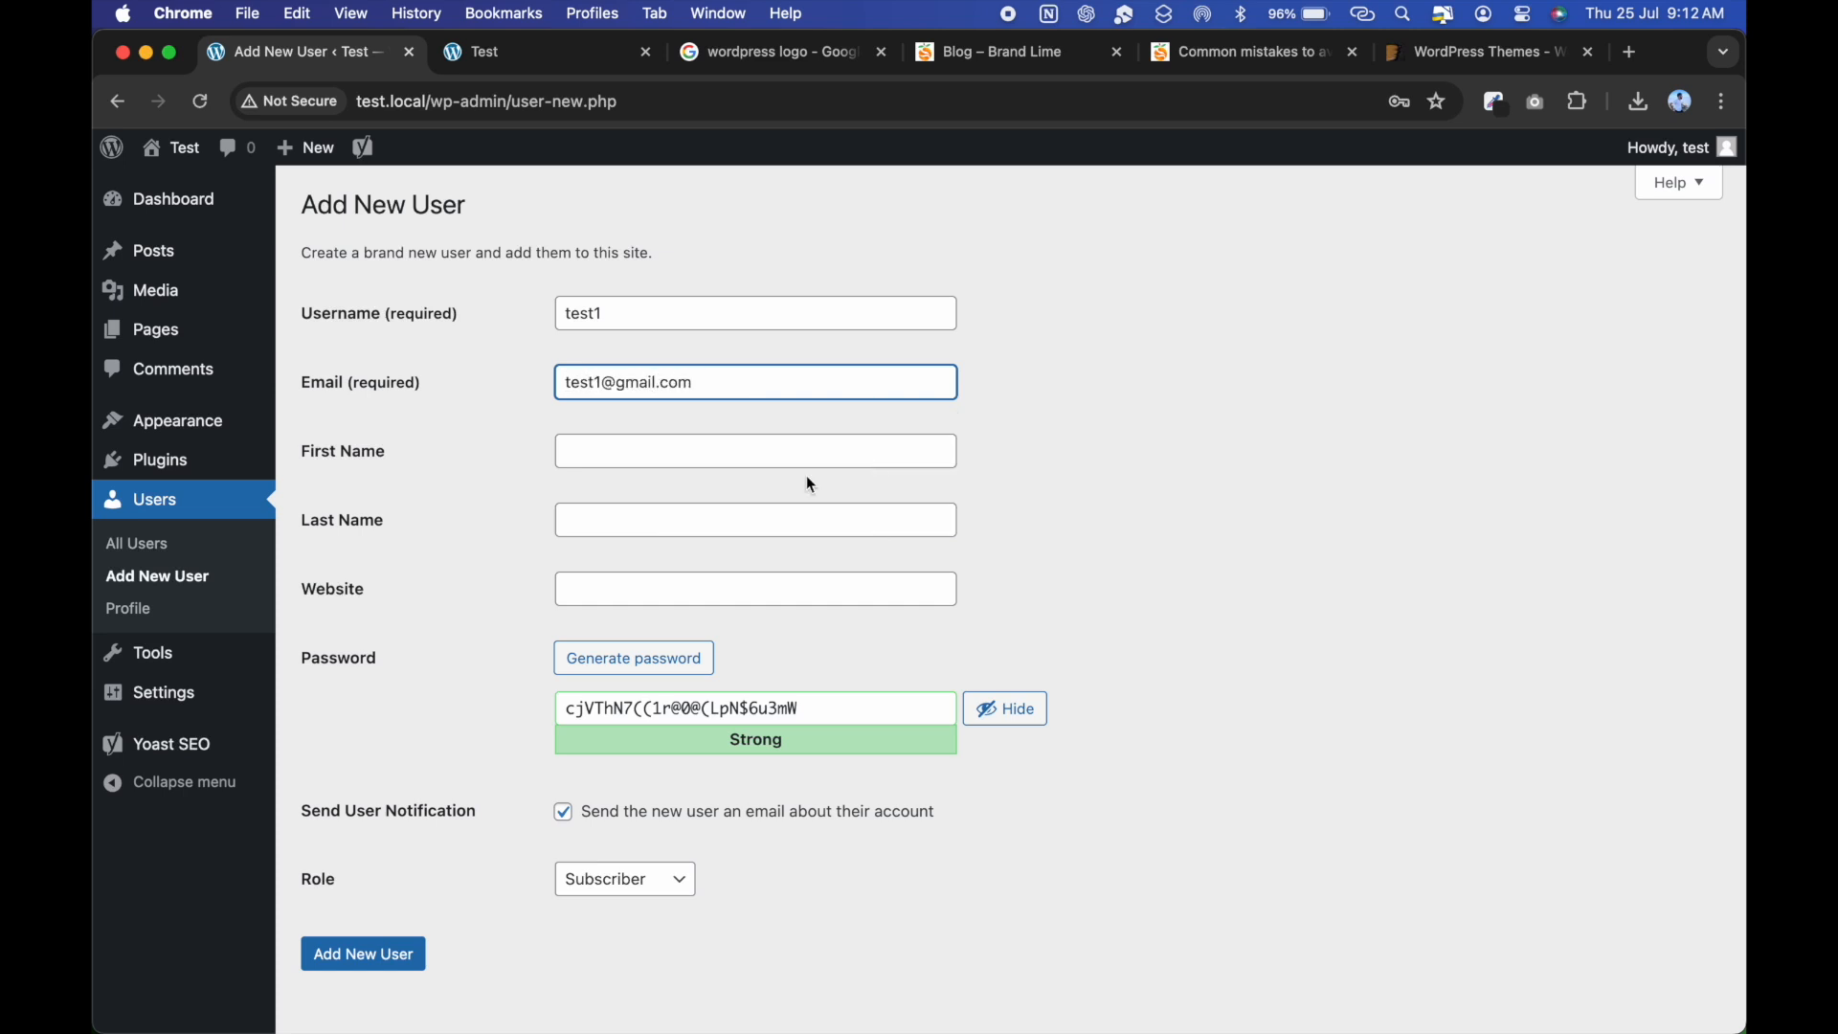
pyautogui.click(778, 449)
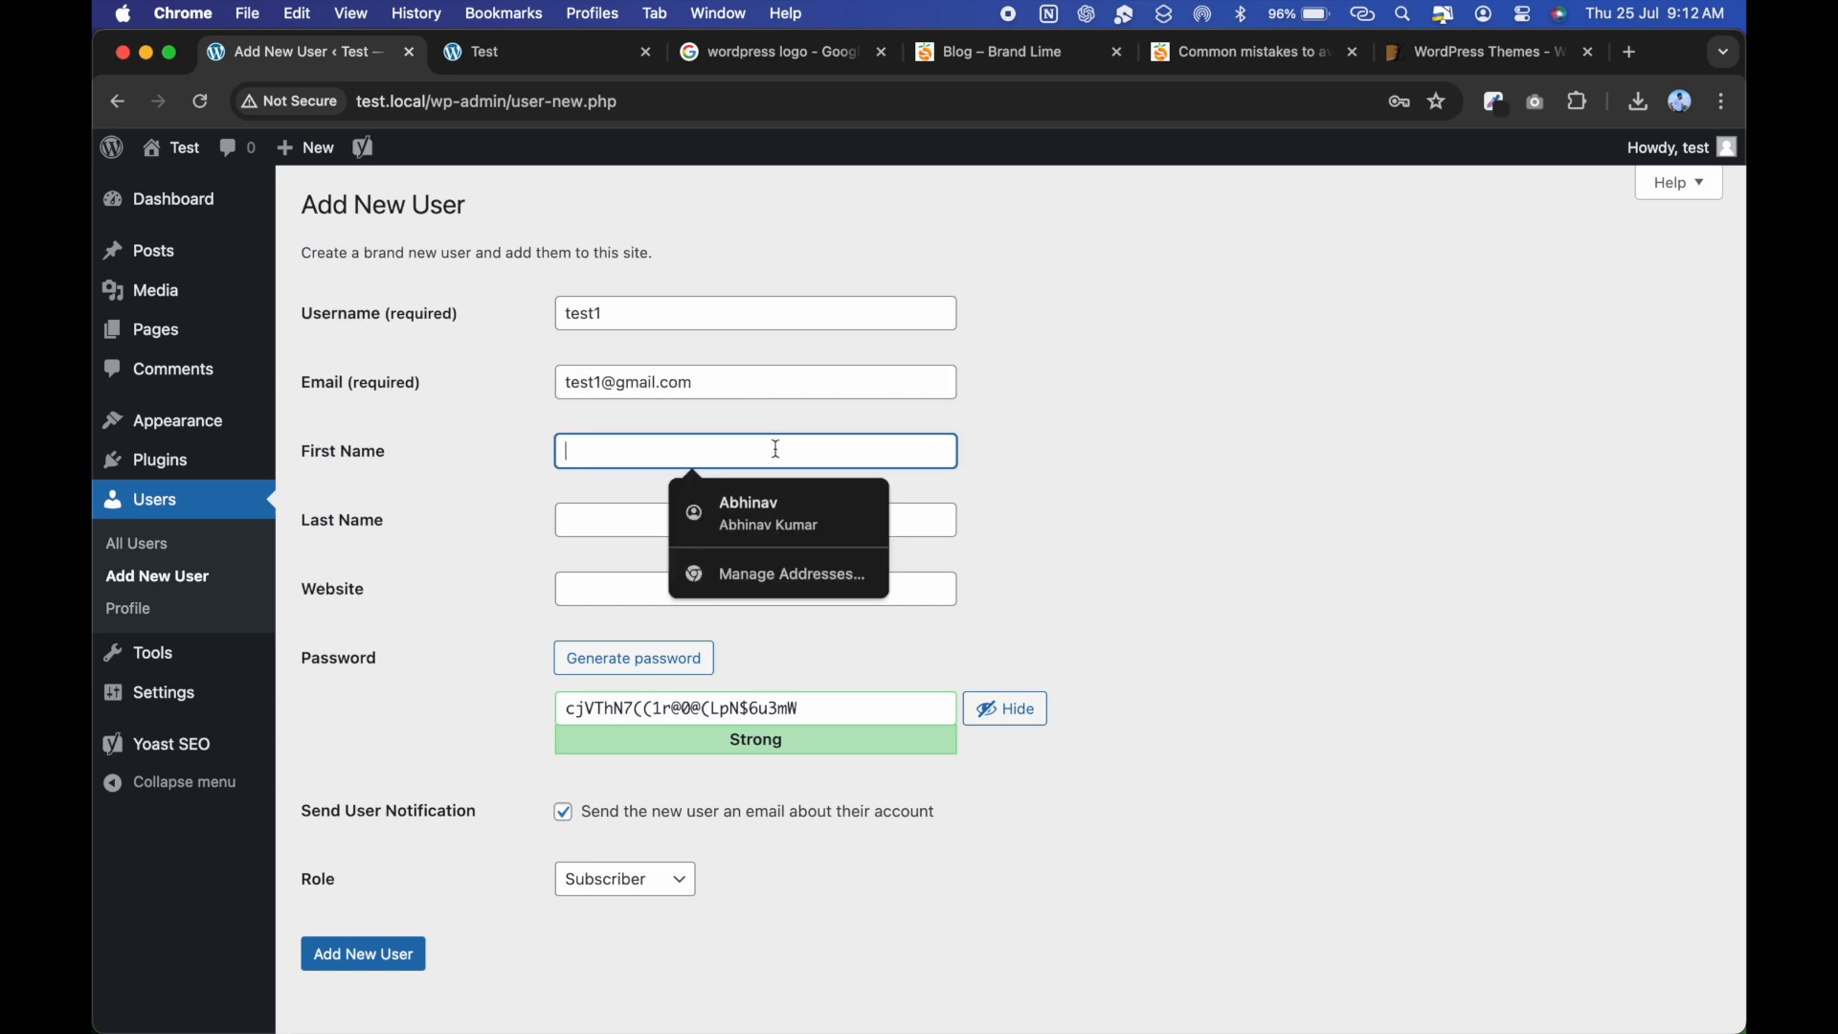
# Look over the available user roles, keeping Subscriber selected.
pyautogui.scroll(-1, 533, 603)
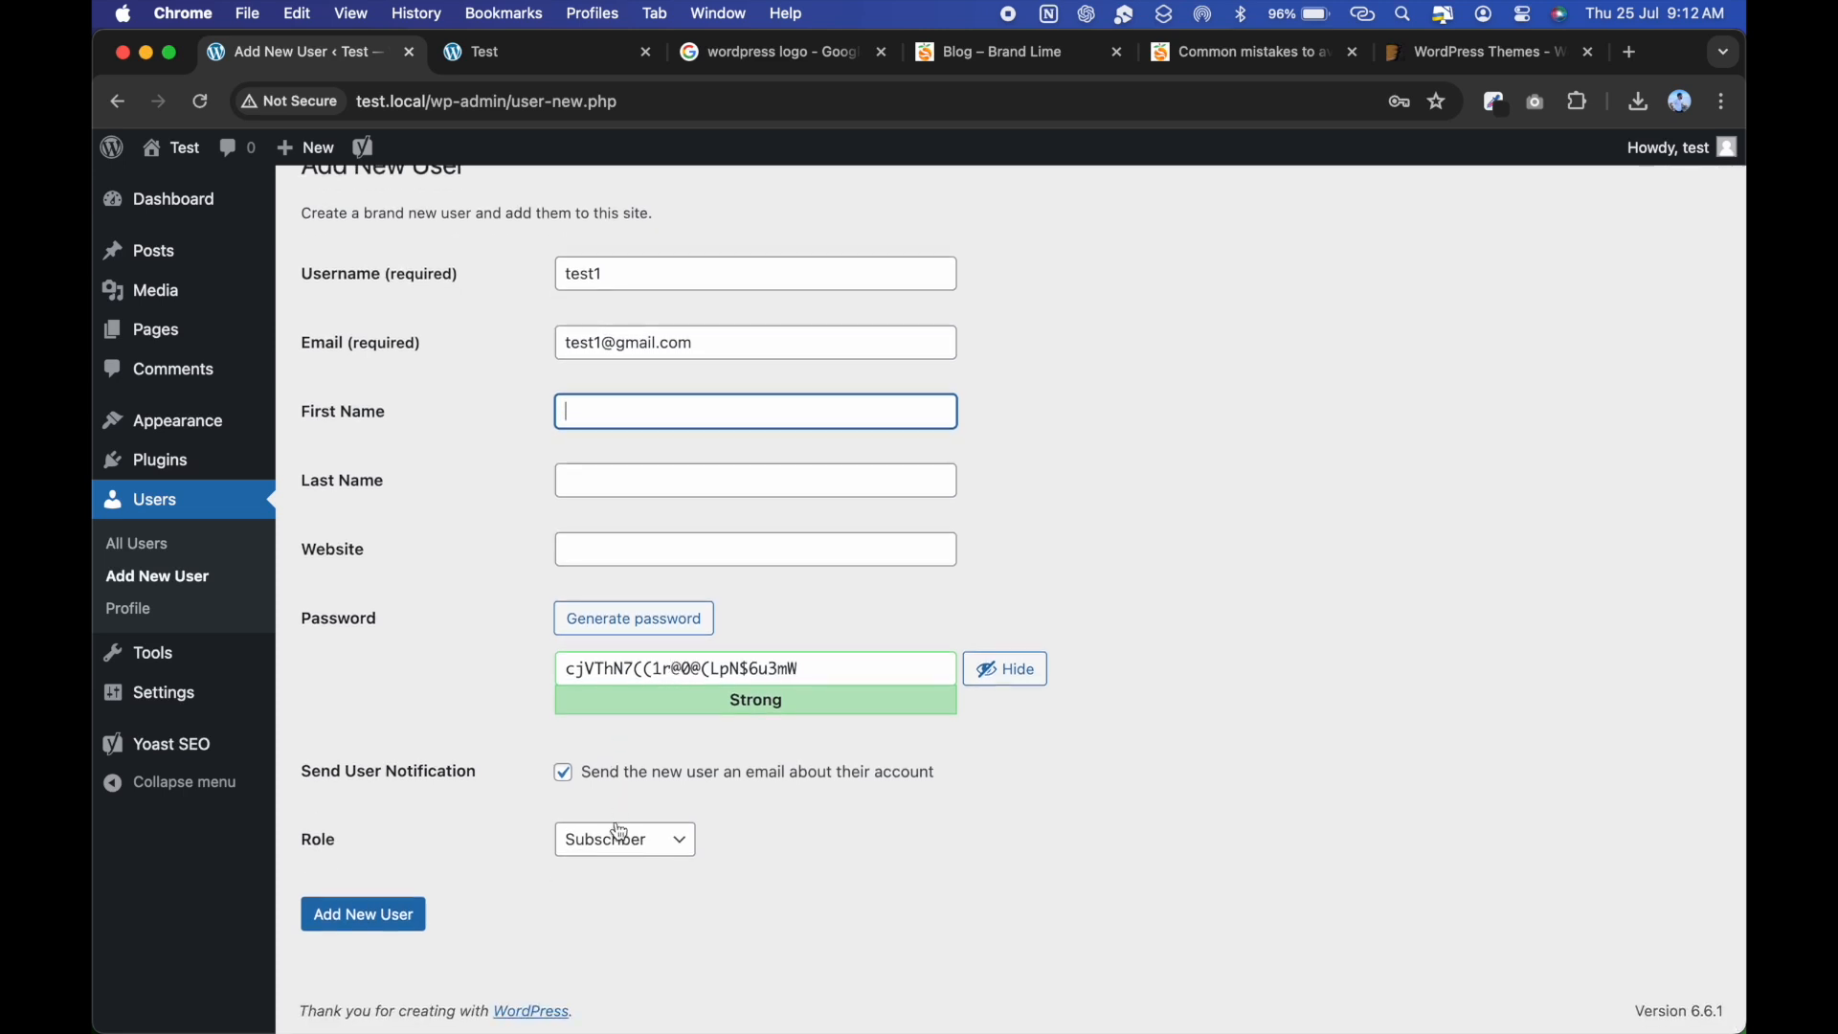
pyautogui.click(617, 885)
pyautogui.click(923, 830)
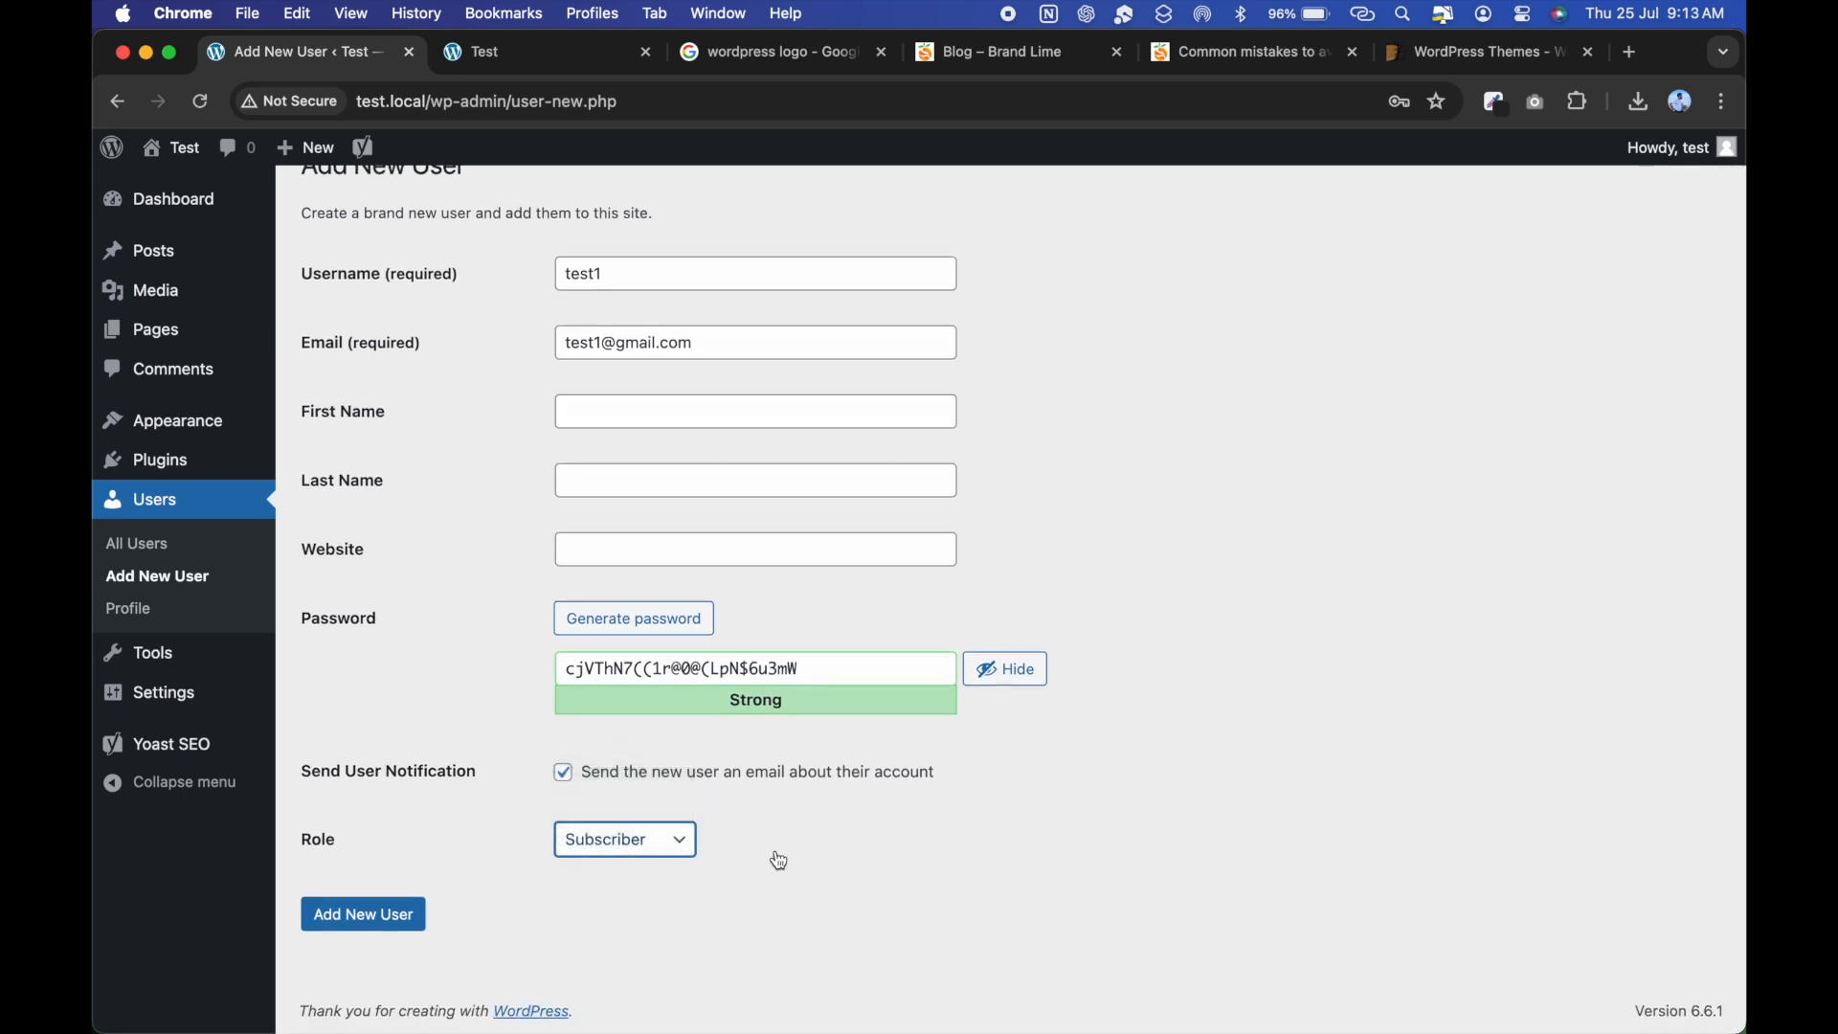
pyautogui.click(637, 851)
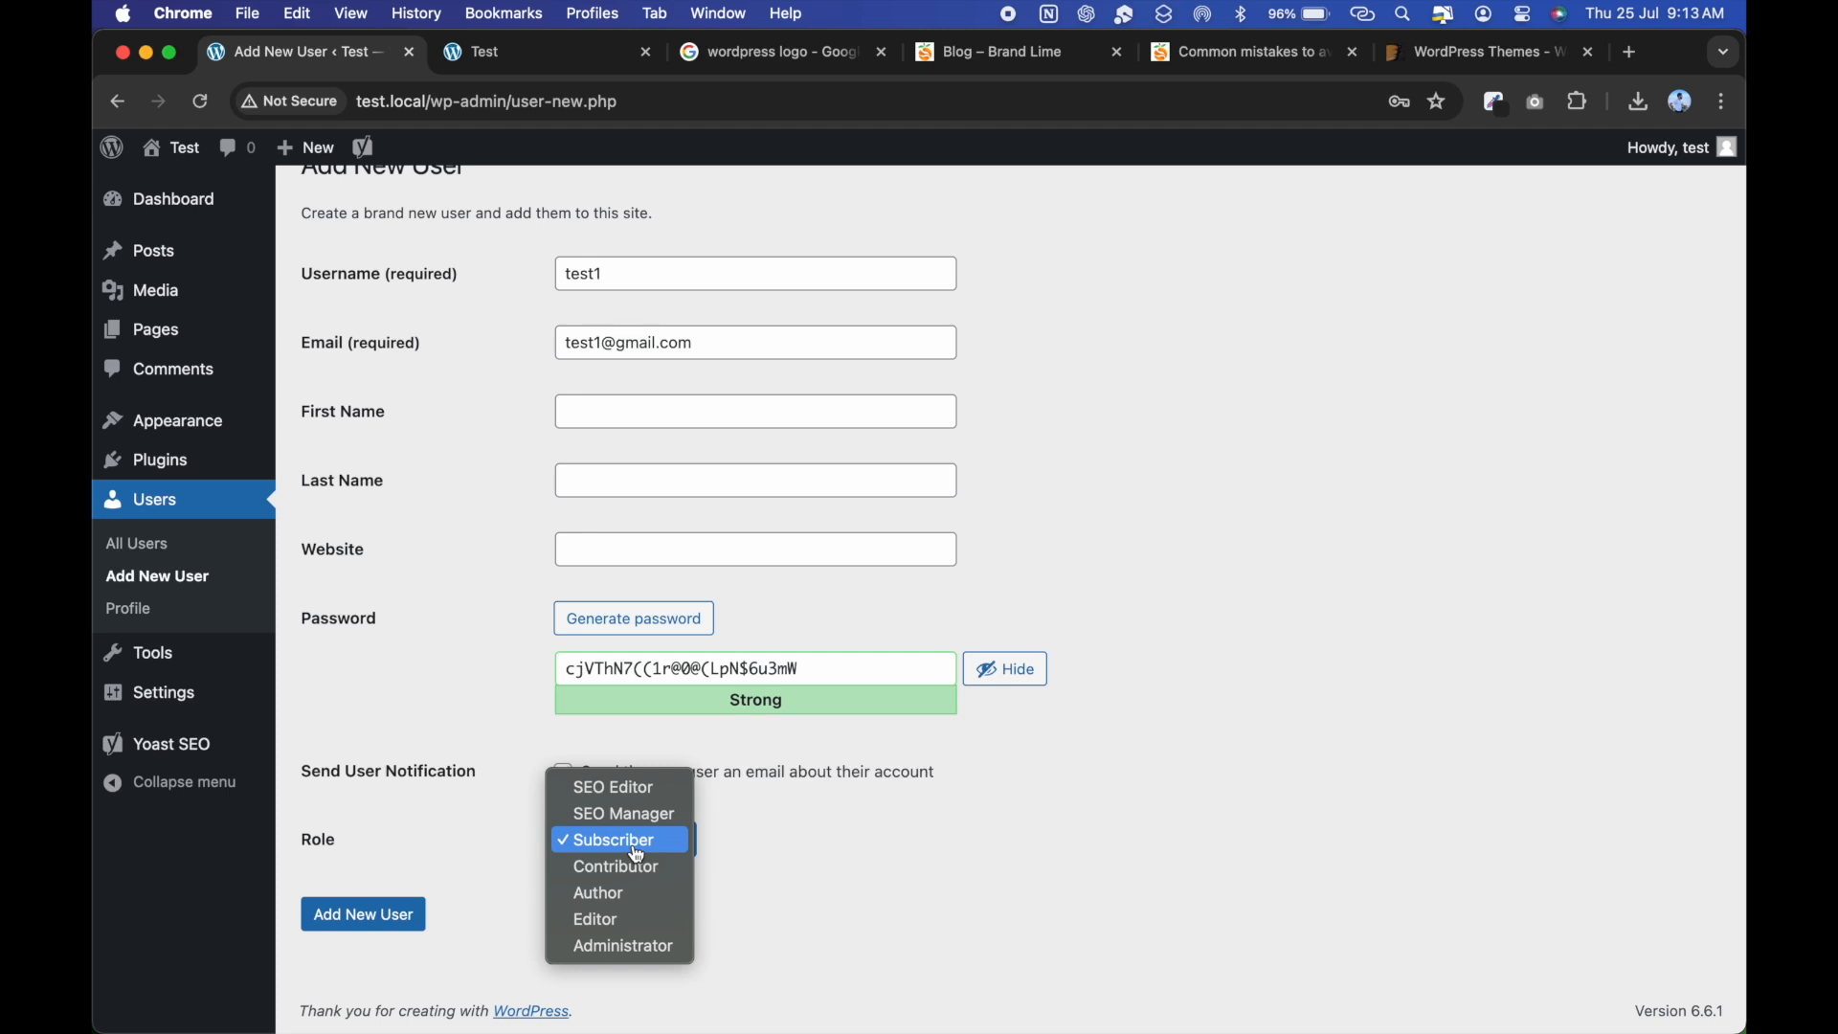
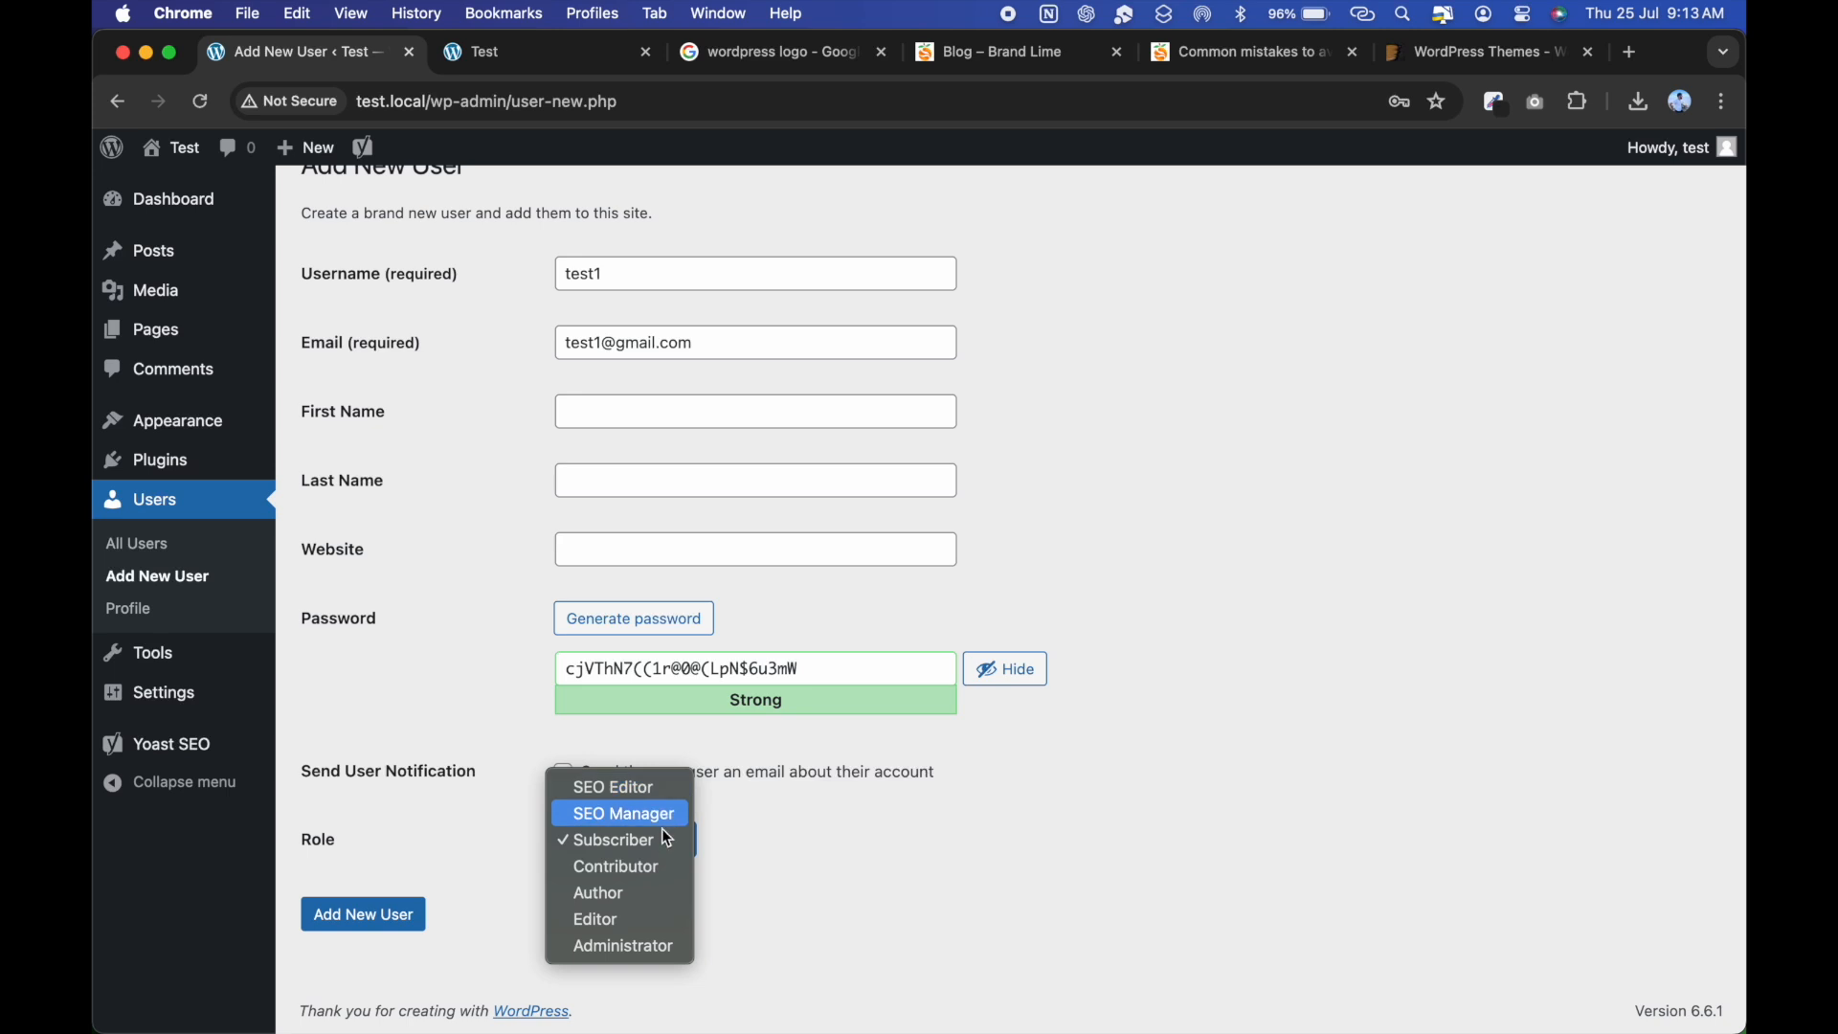
# Create the test1 account as a Subscriber and dismiss the 'New user created' notice.
pyautogui.click(807, 841)
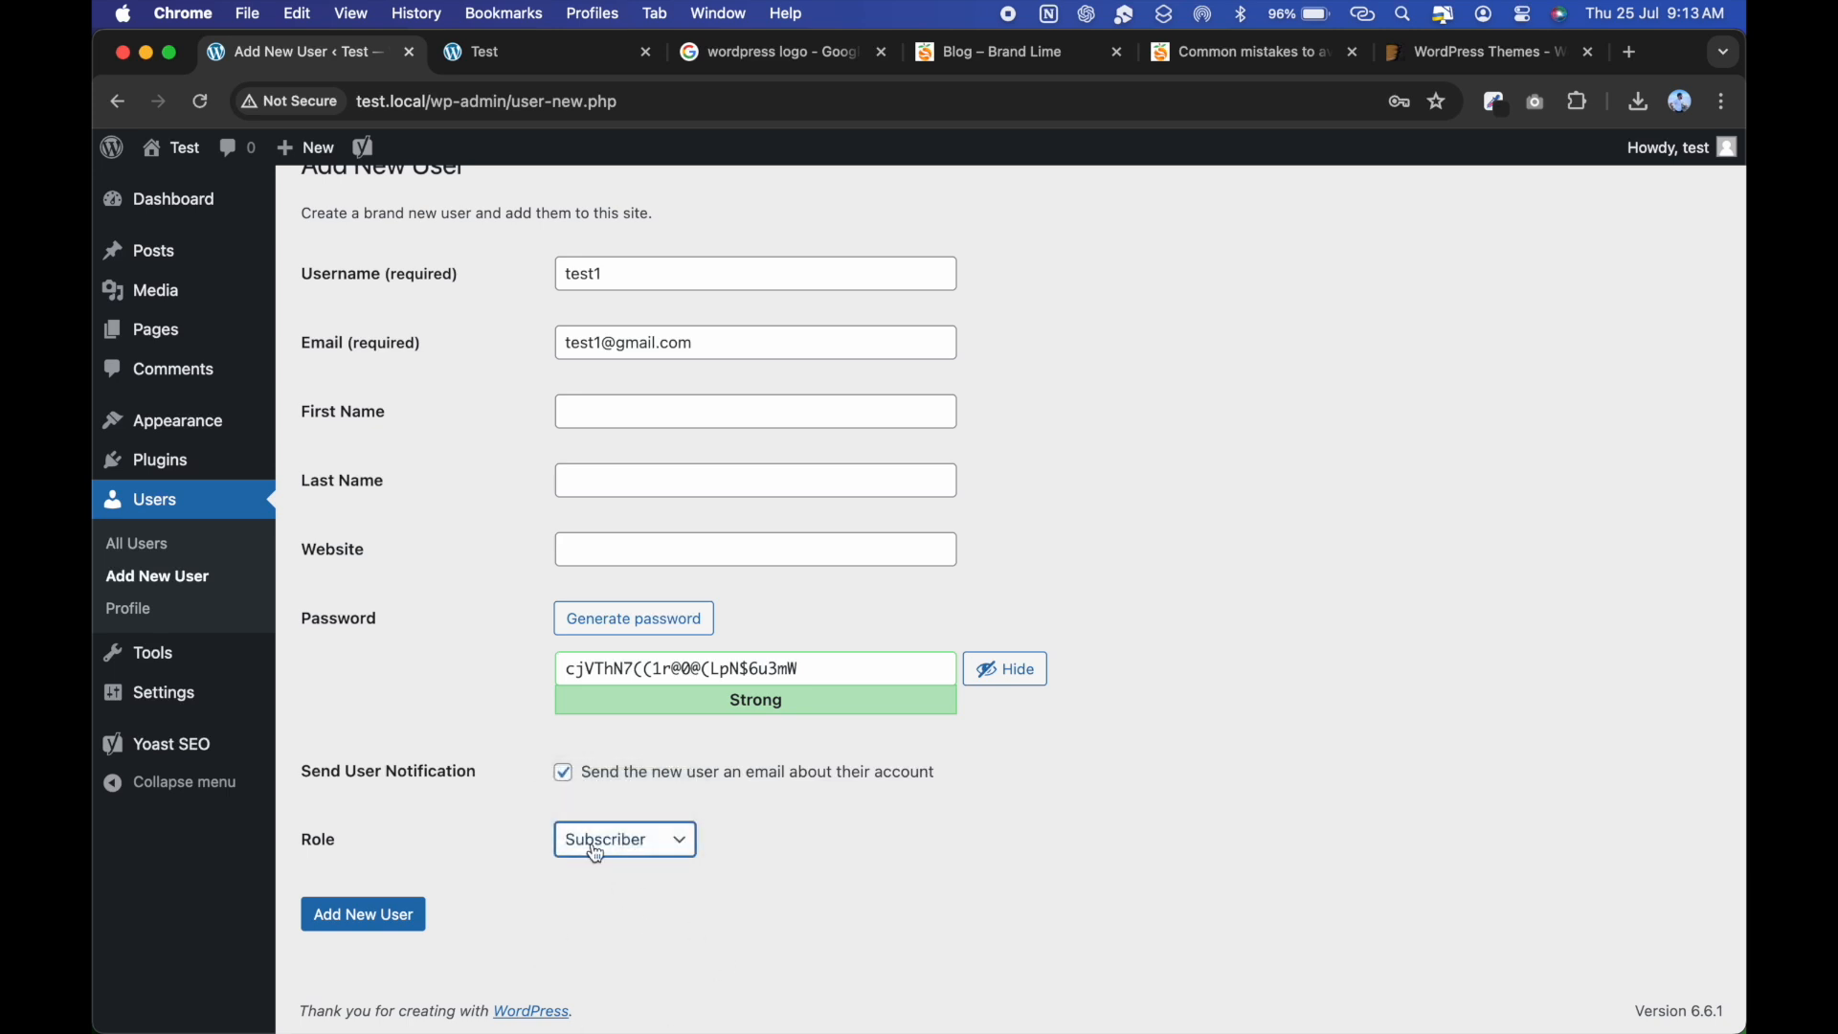
pyautogui.click(372, 917)
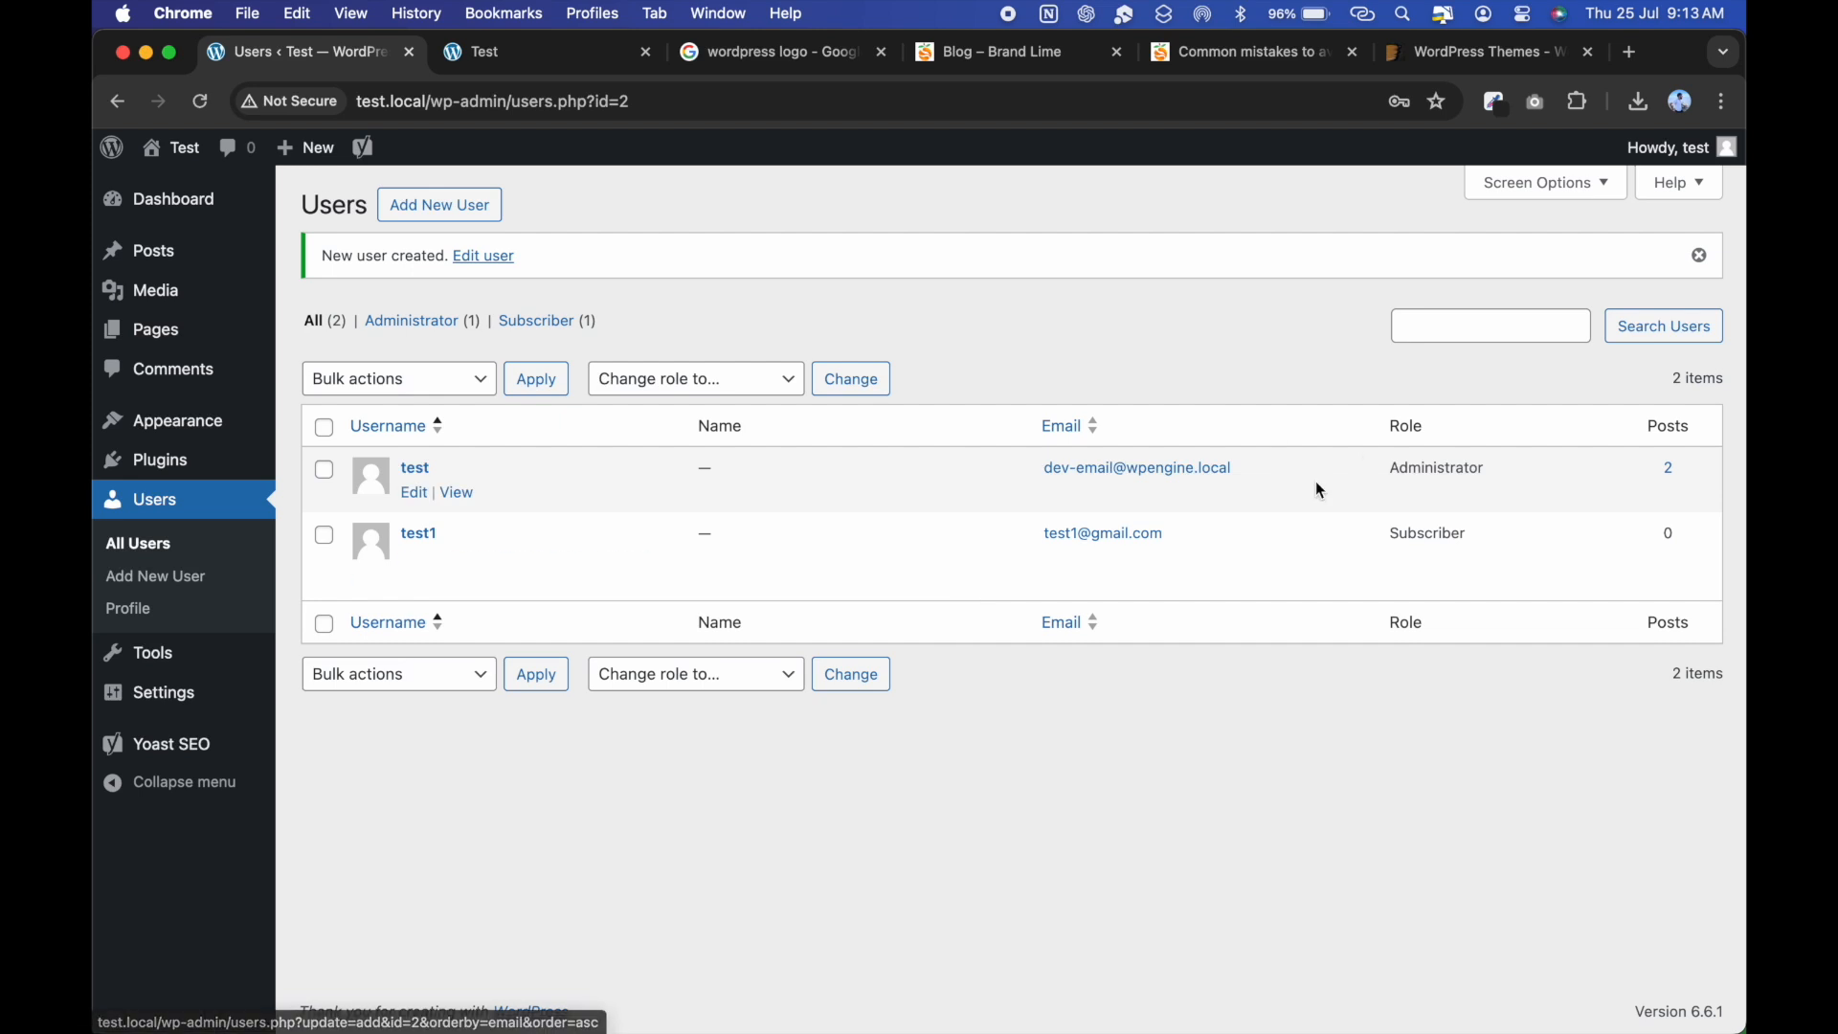
pyautogui.click(1705, 256)
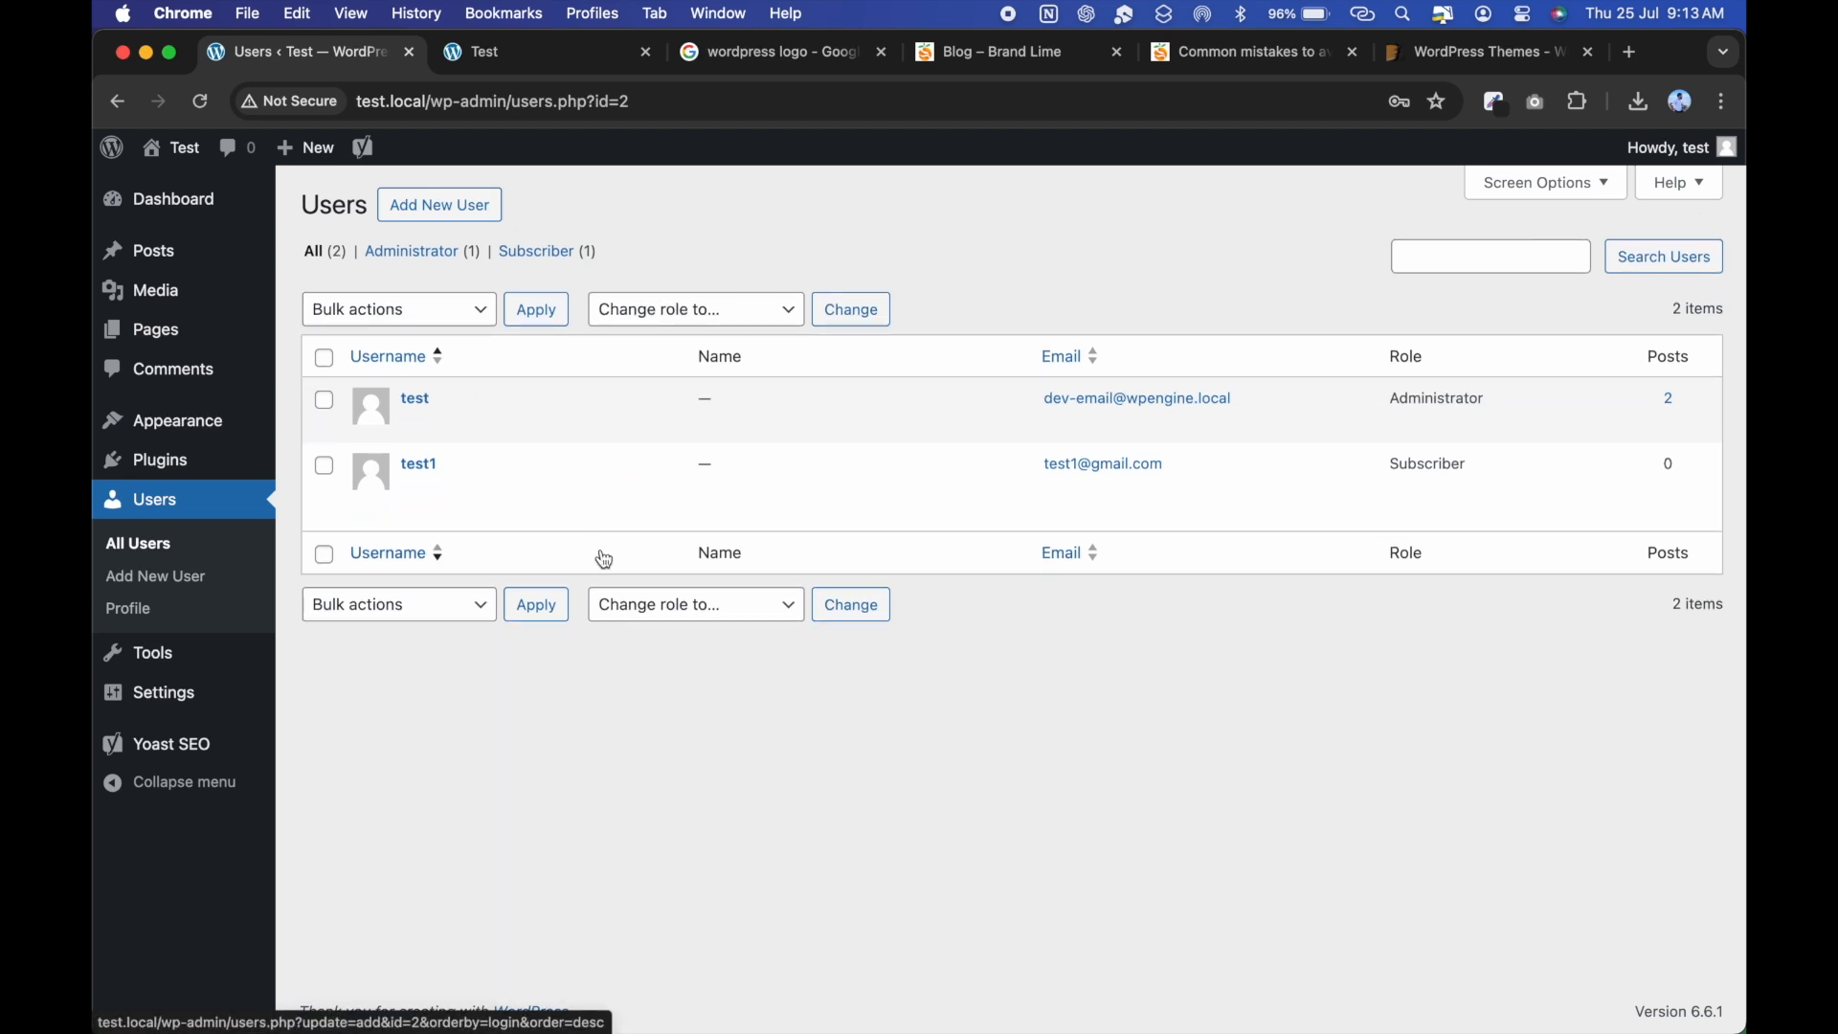
pyautogui.moveTo(158, 649)
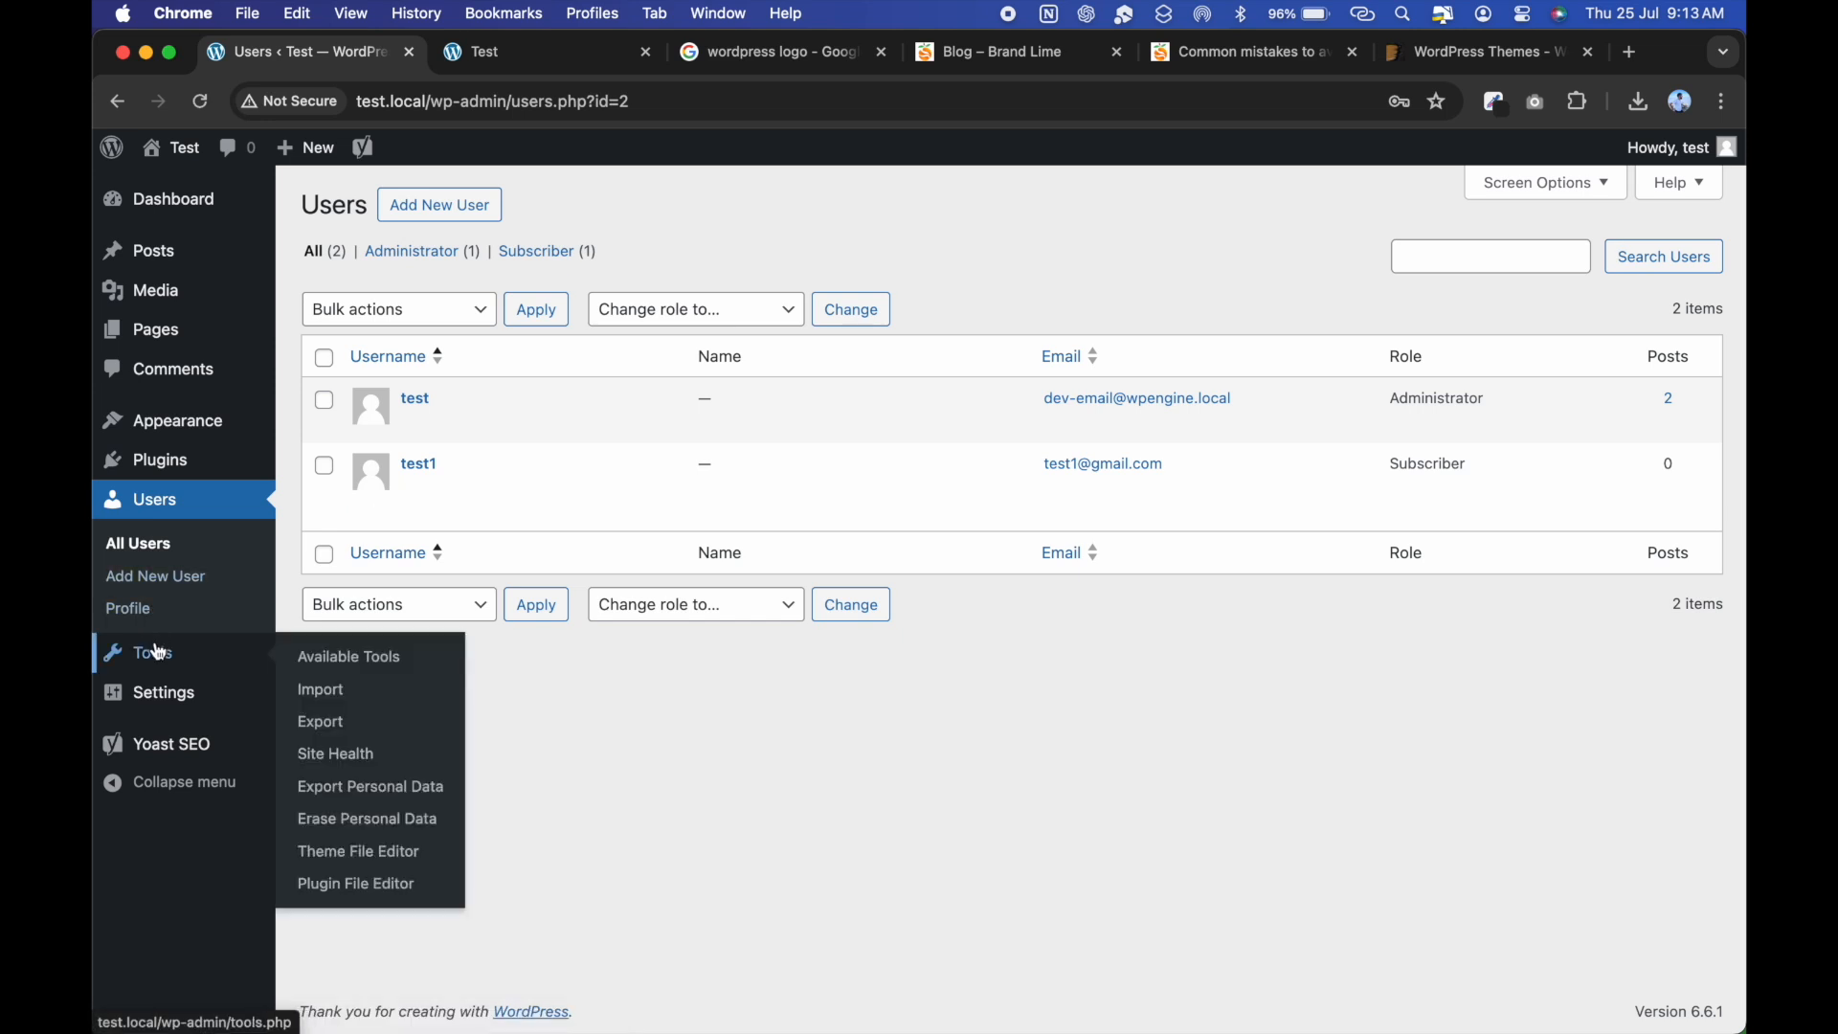
# Download an All content XML export, keep it in Chrome, then view the importers list.
pyautogui.click(159, 652)
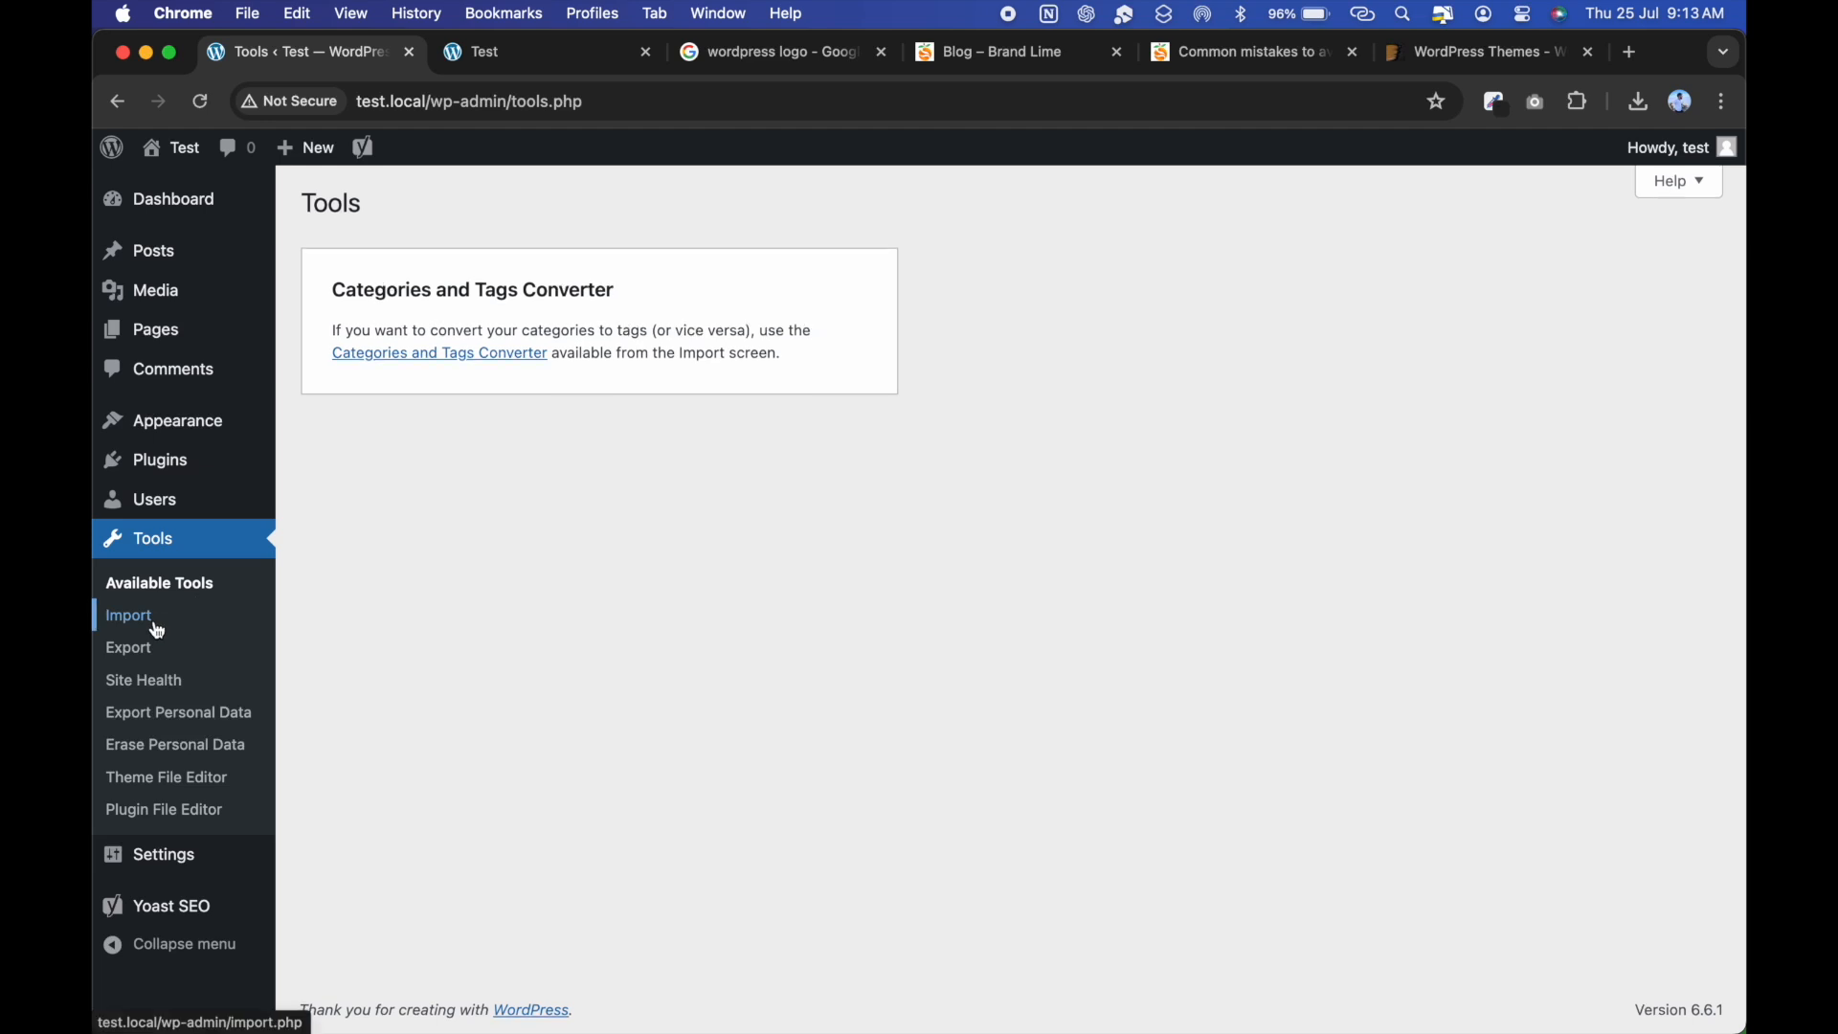
pyautogui.click(139, 630)
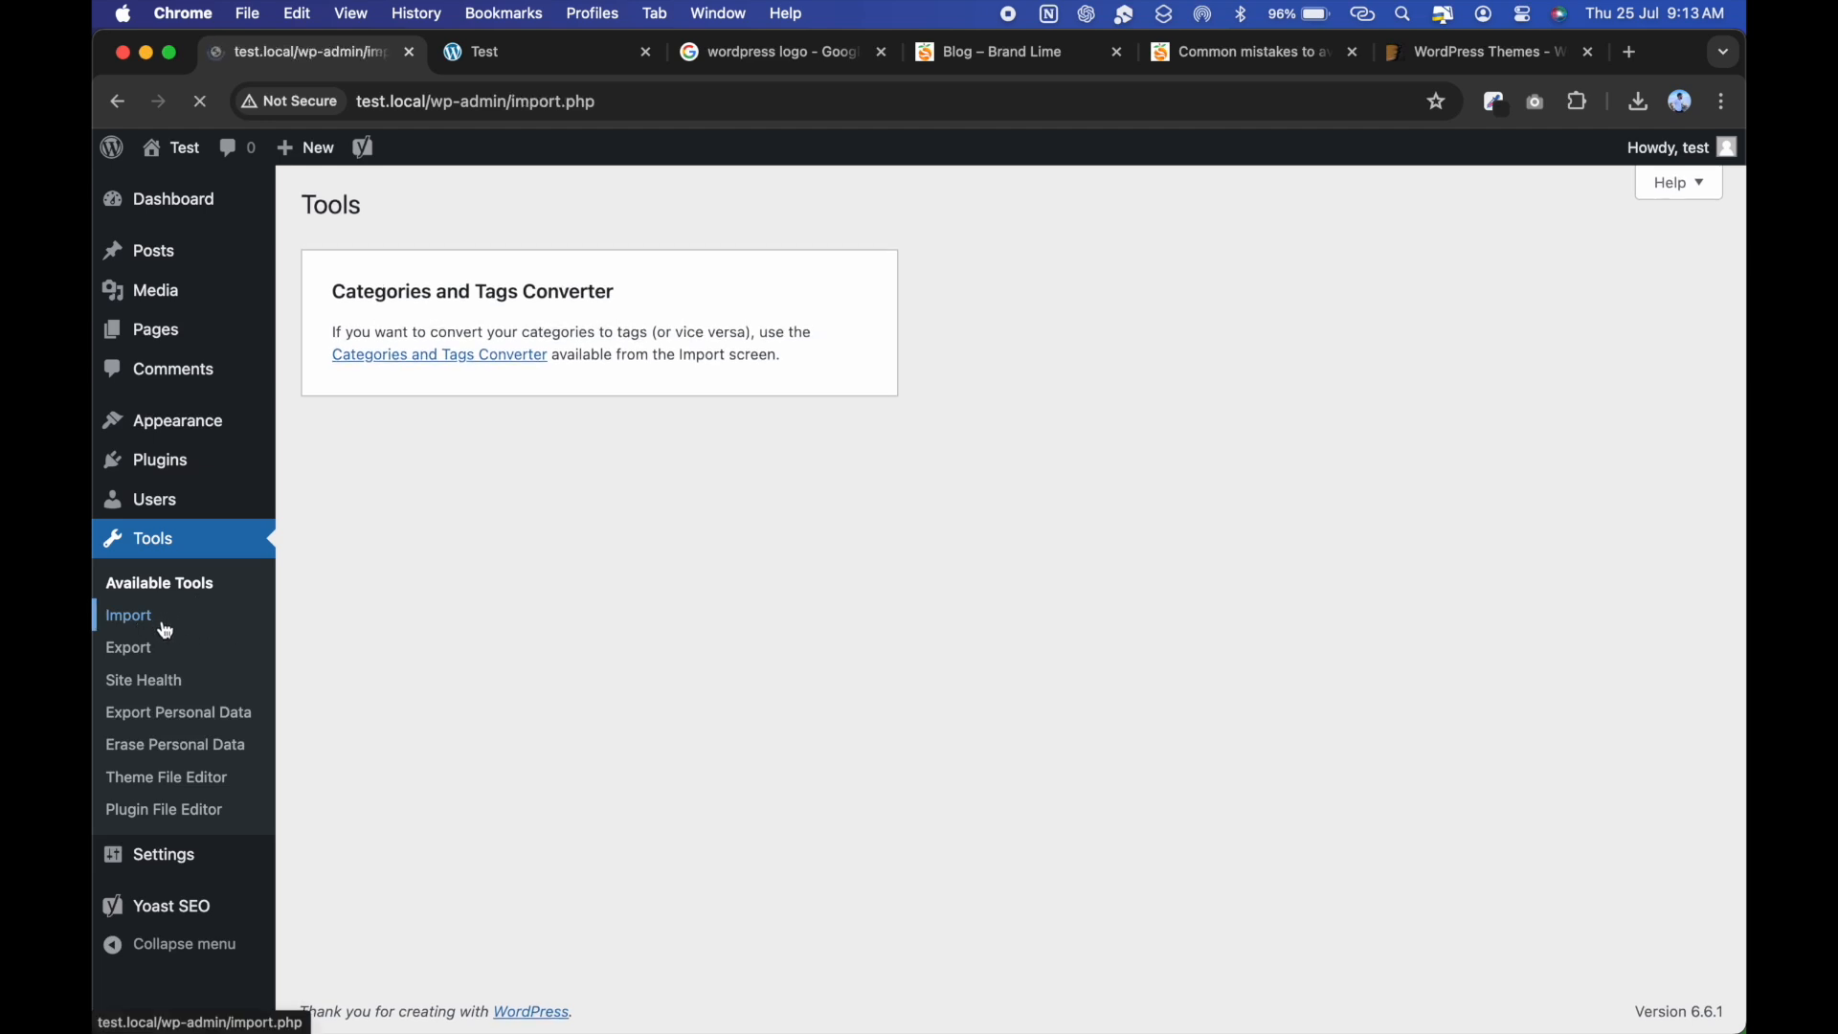
pyautogui.click(148, 652)
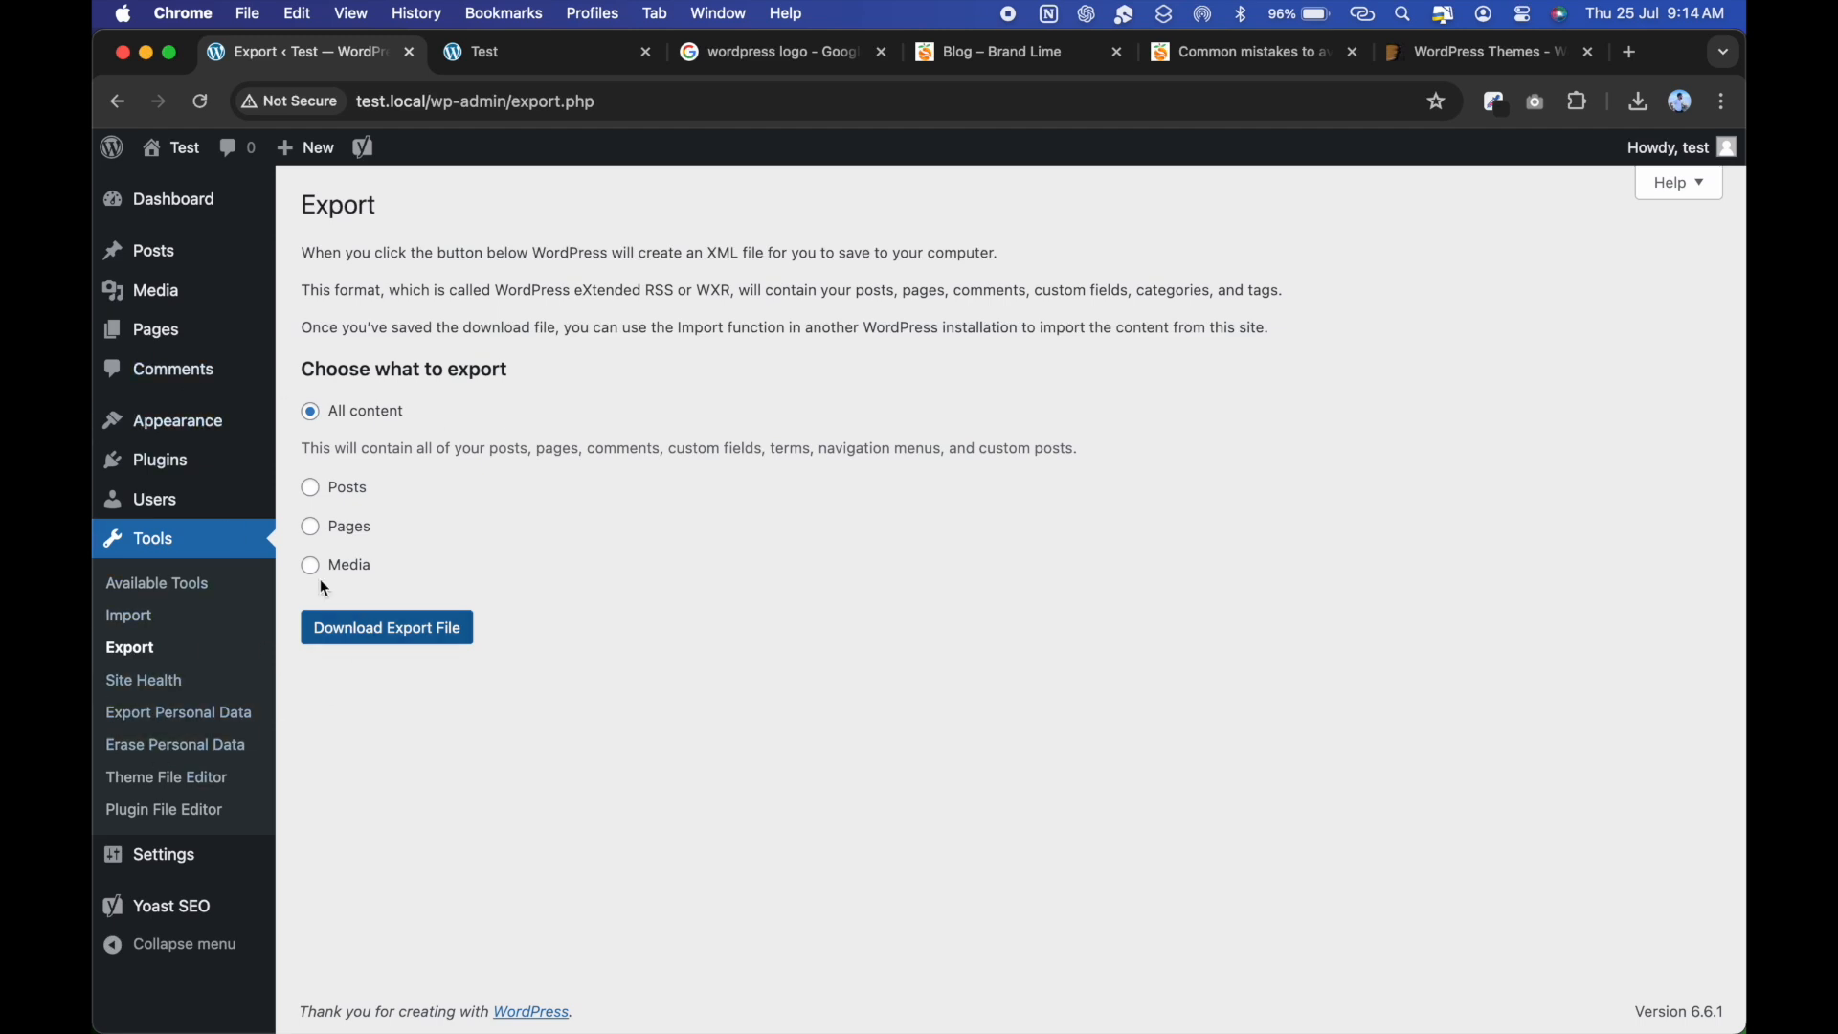
pyautogui.click(360, 494)
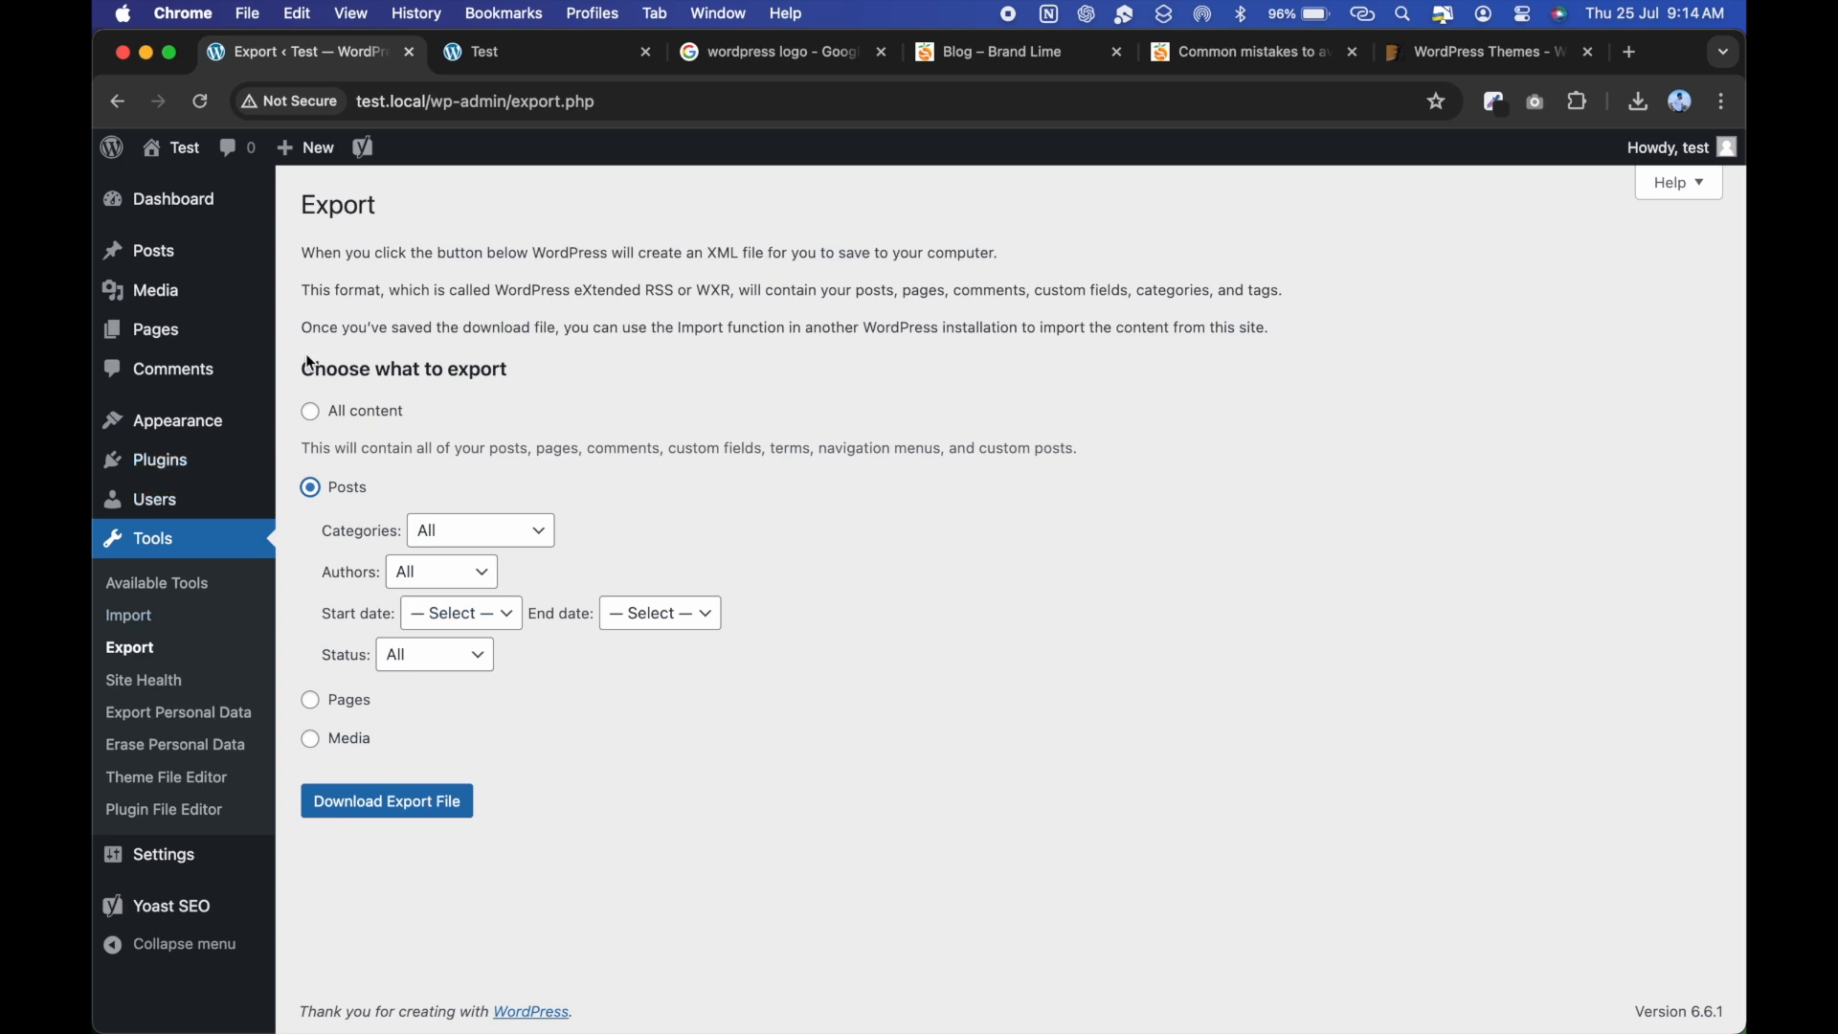
pyautogui.click(311, 417)
pyautogui.click(419, 638)
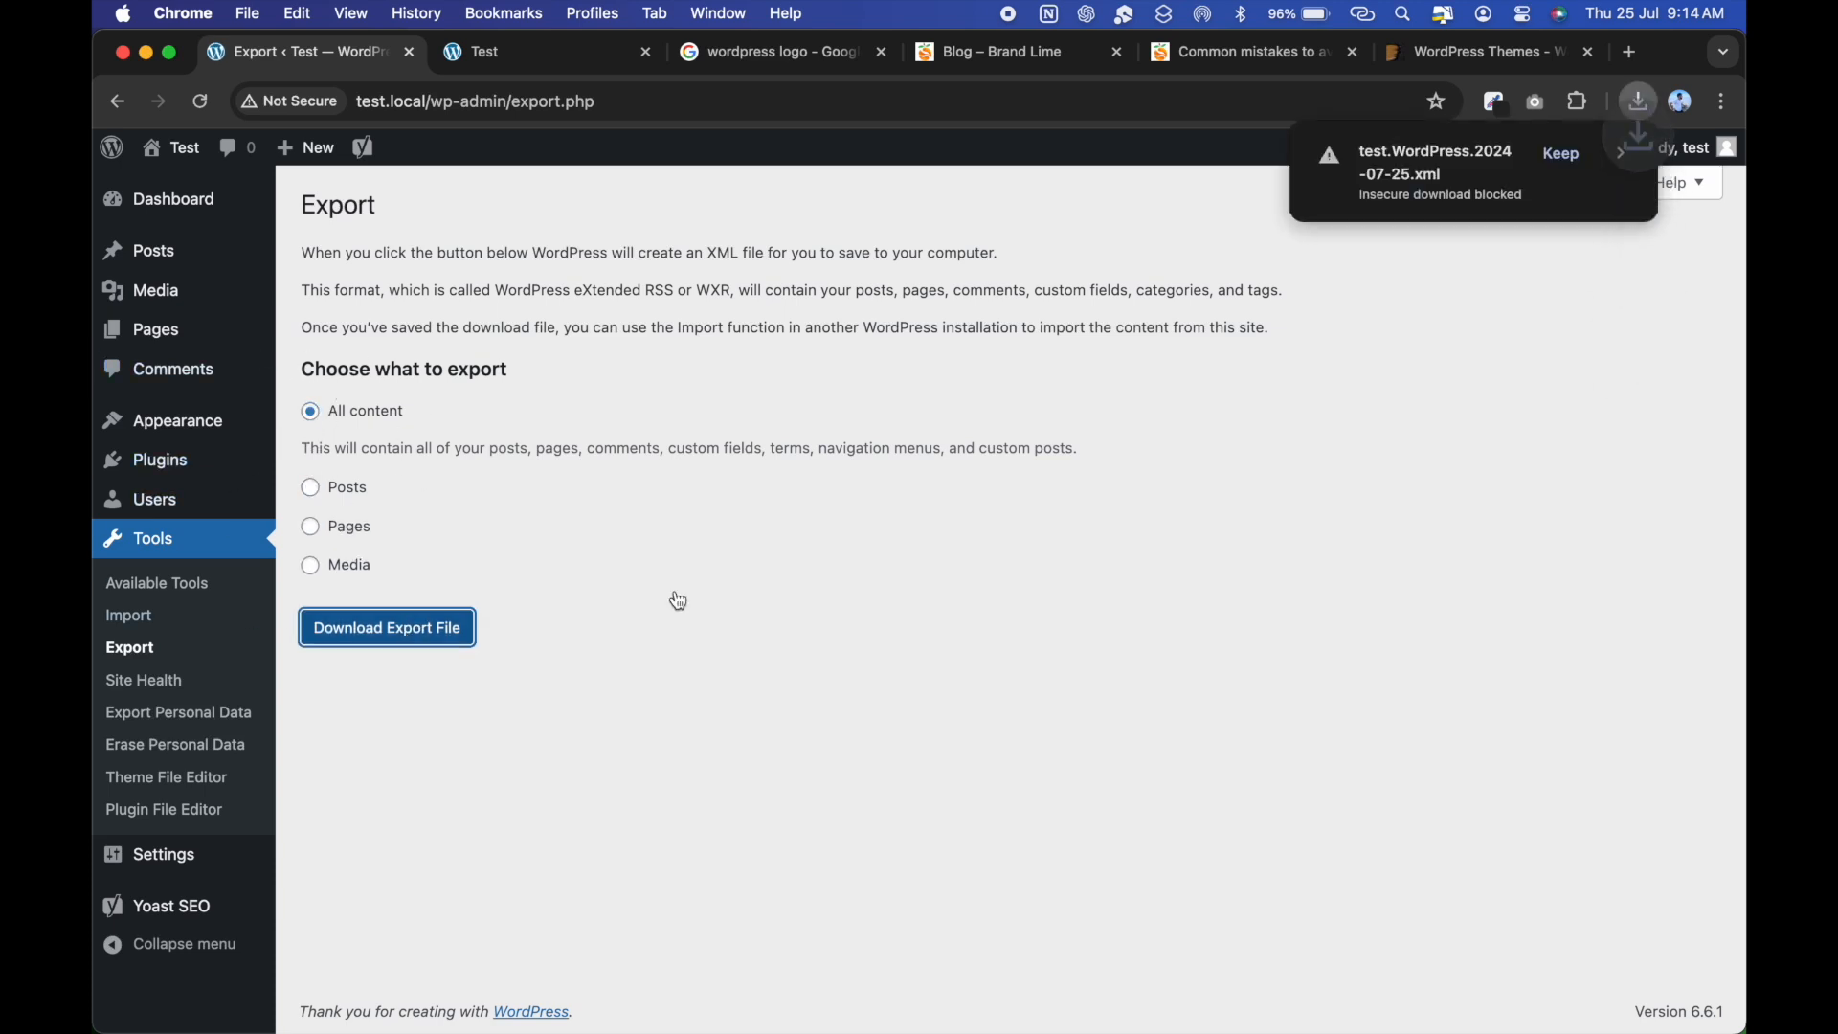
pyautogui.click(1555, 150)
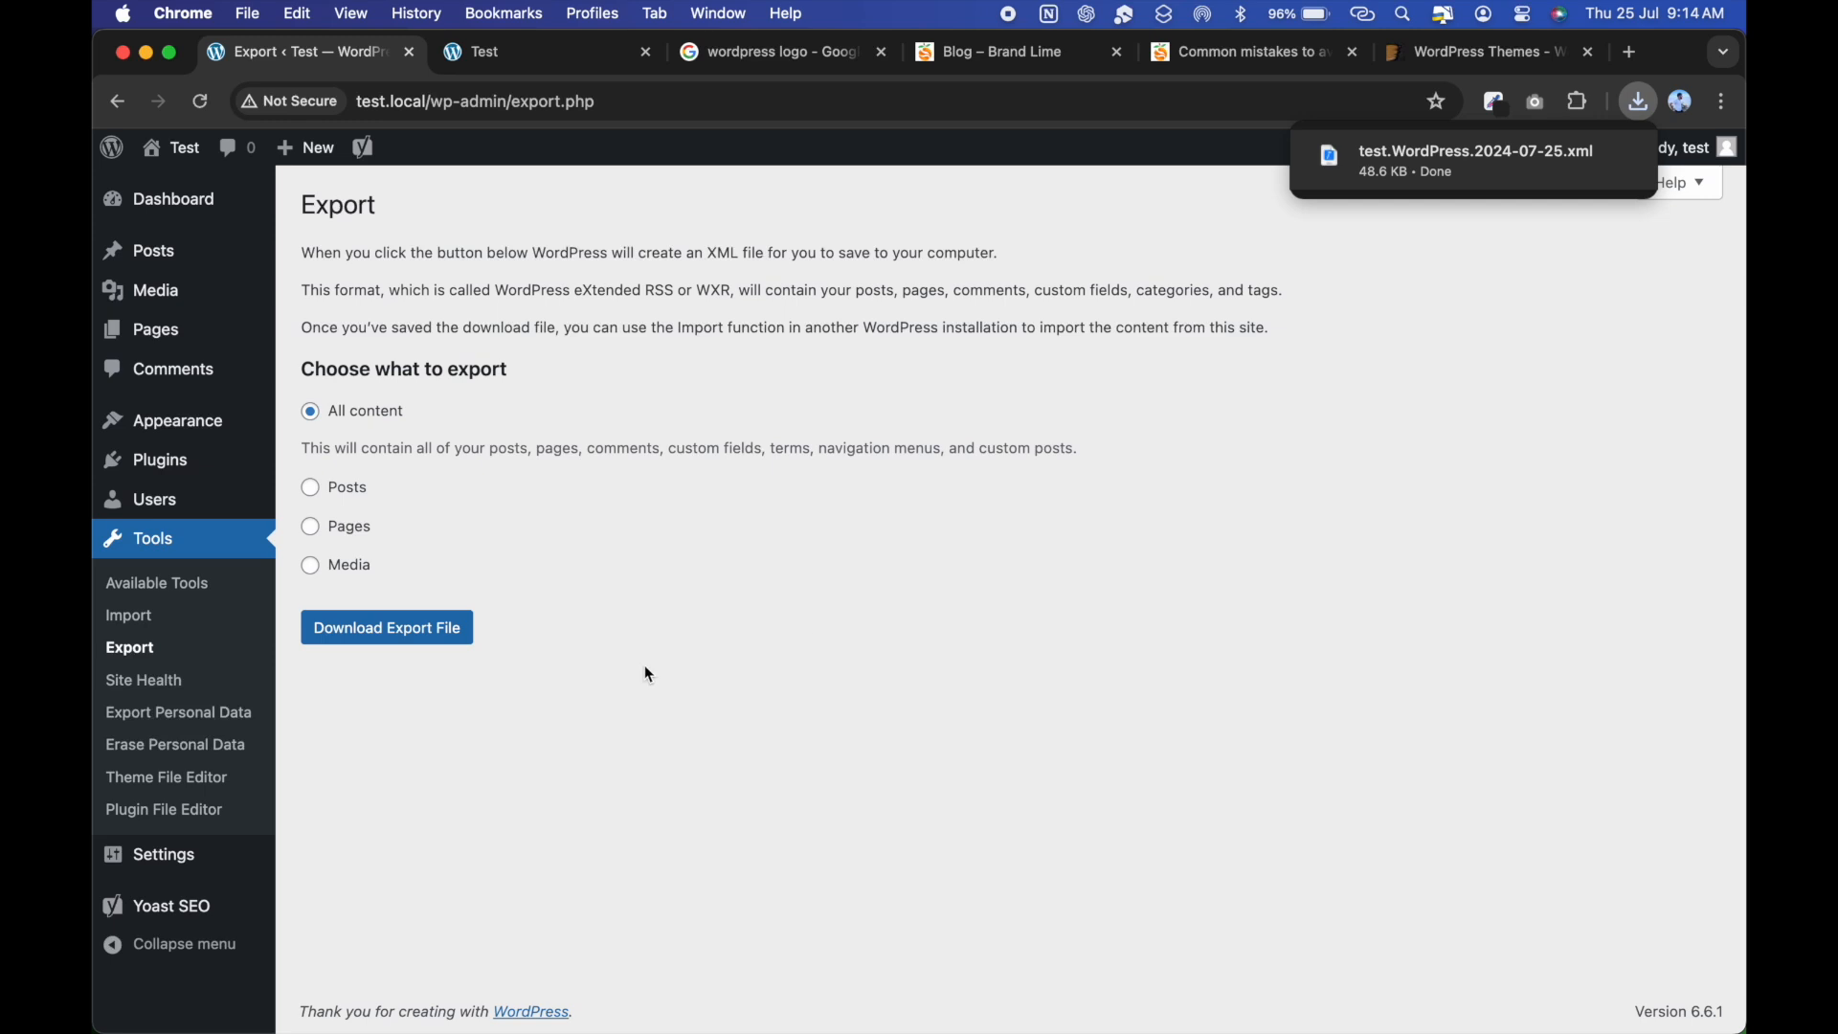
pyautogui.click(131, 617)
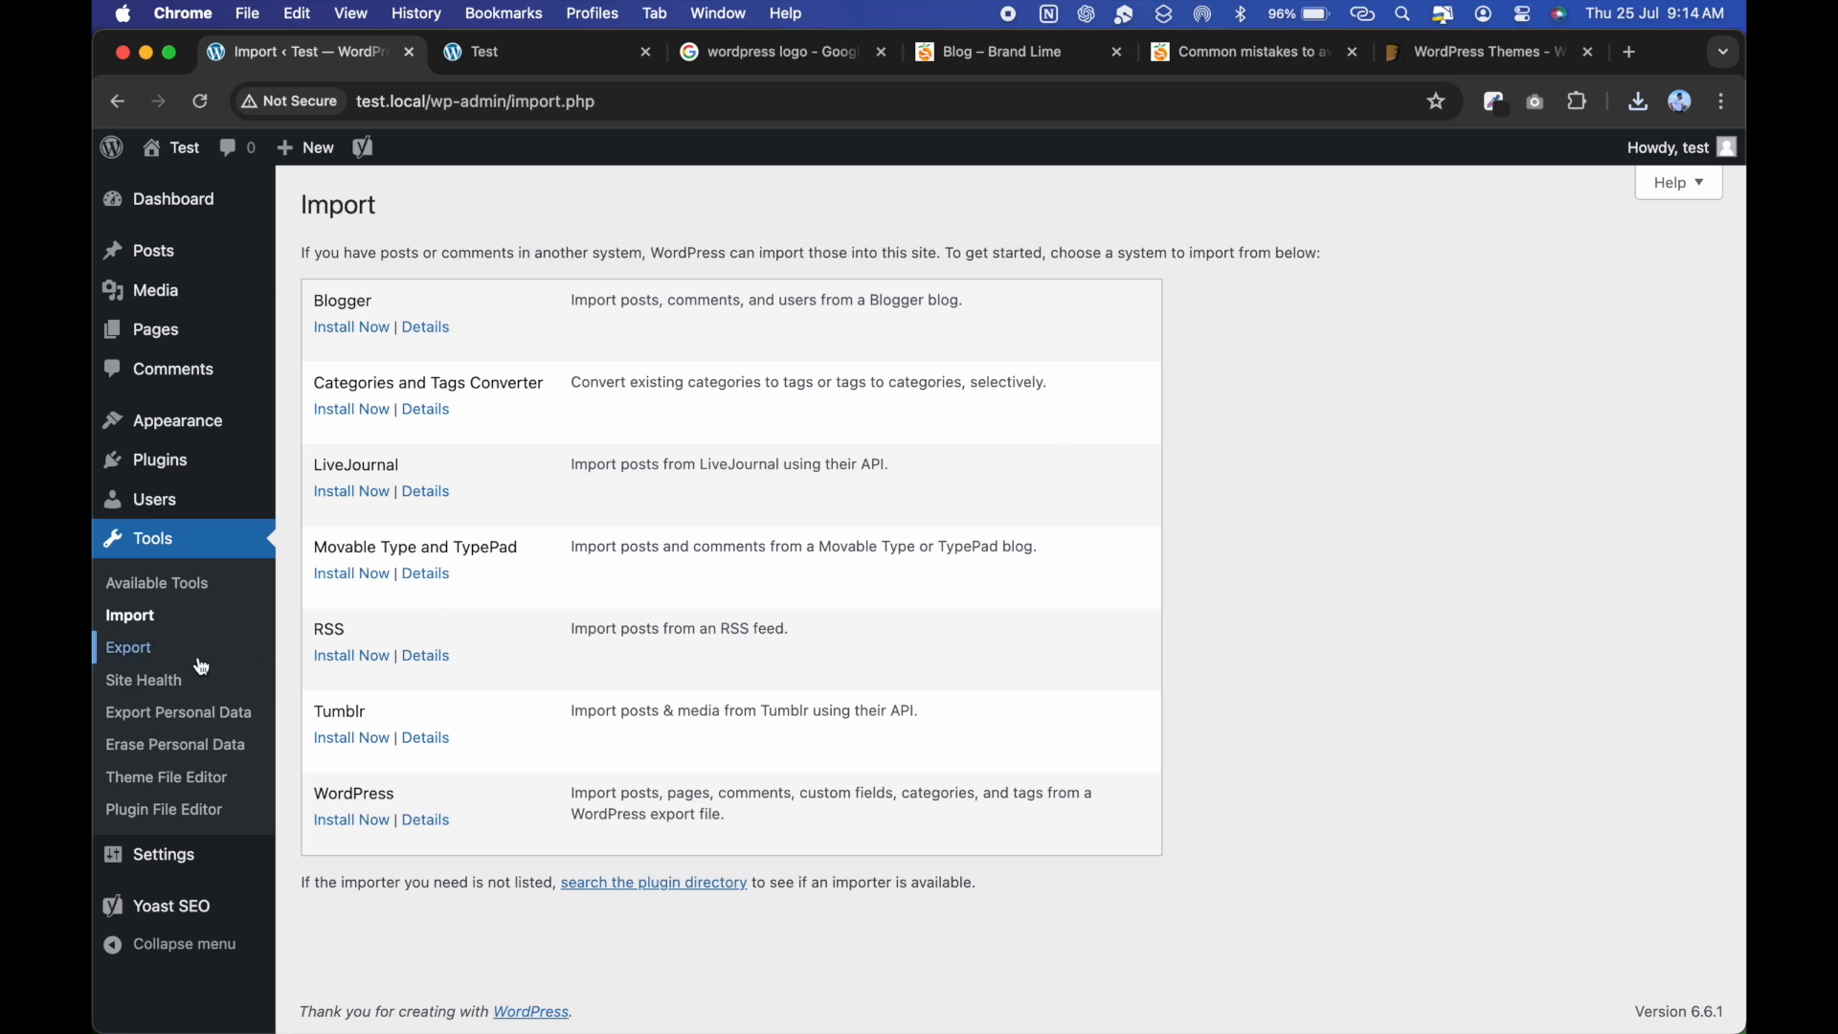
# Review Site Health's inactive-themes recommendation, then visit Export Personal Data and the Theme File Editor.
pyautogui.click(171, 685)
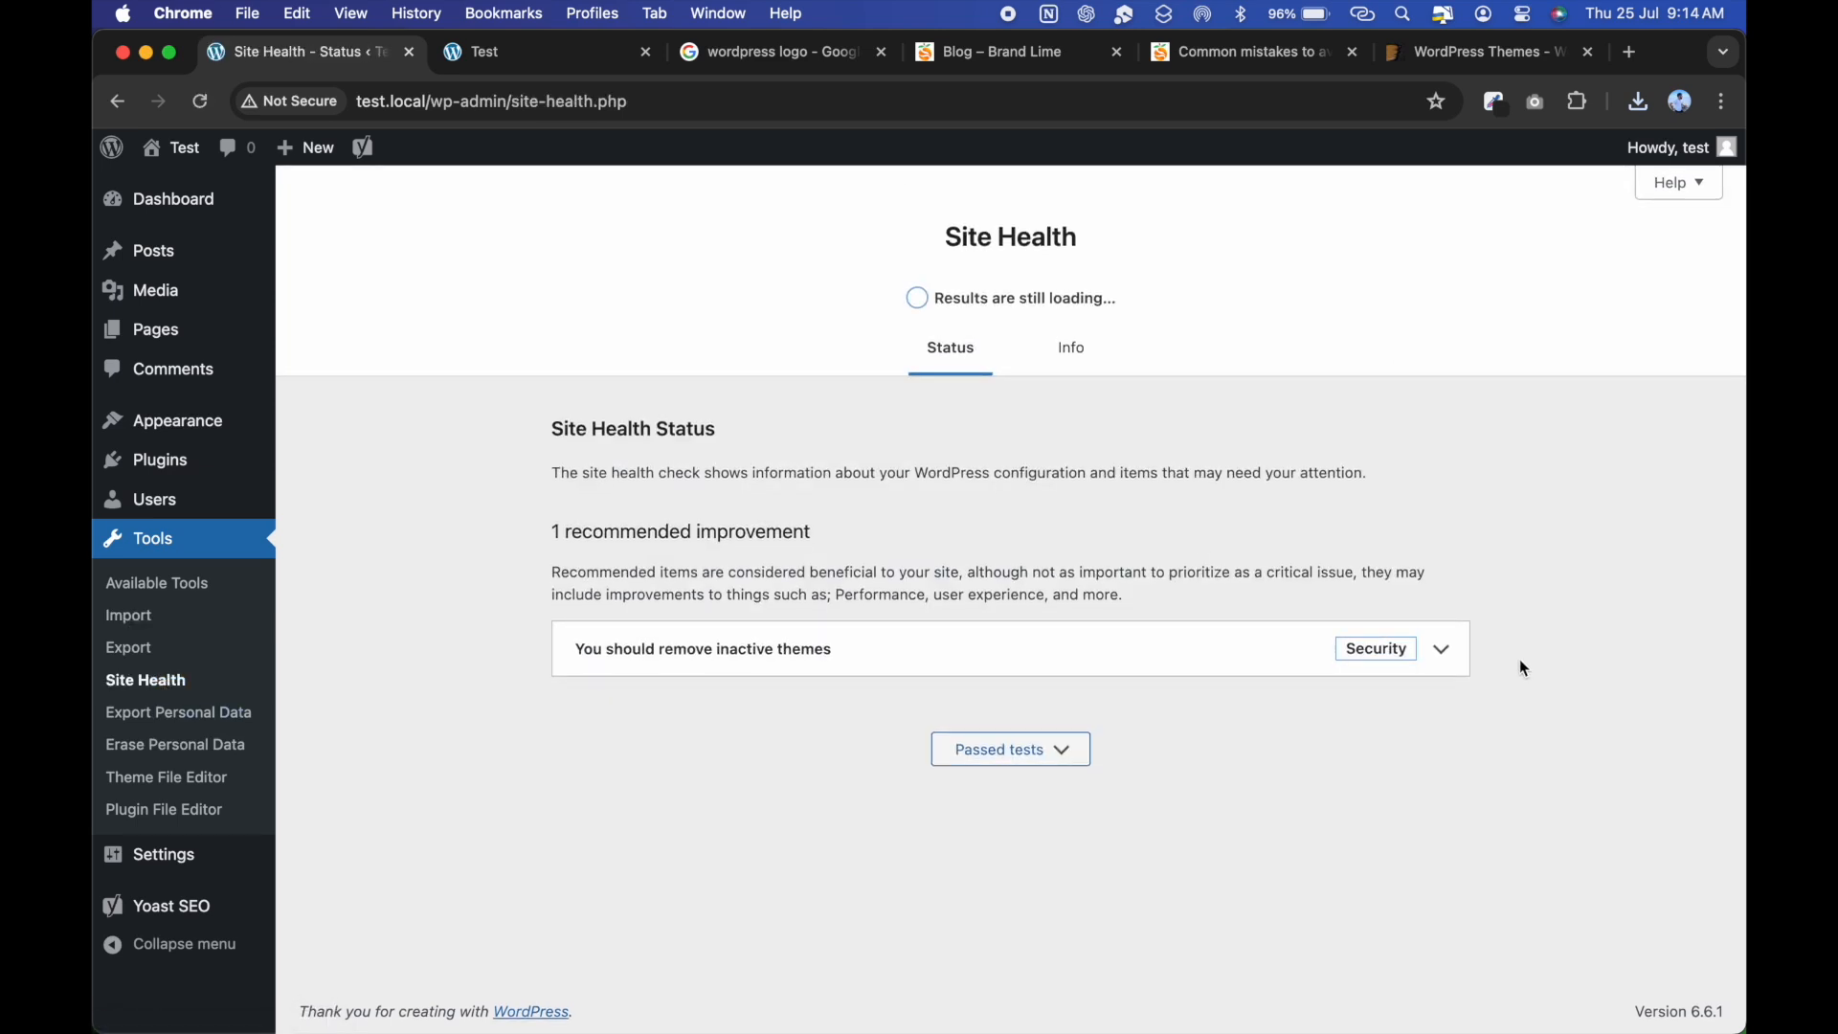
pyautogui.click(1443, 647)
pyautogui.scroll(-1, 572, 812)
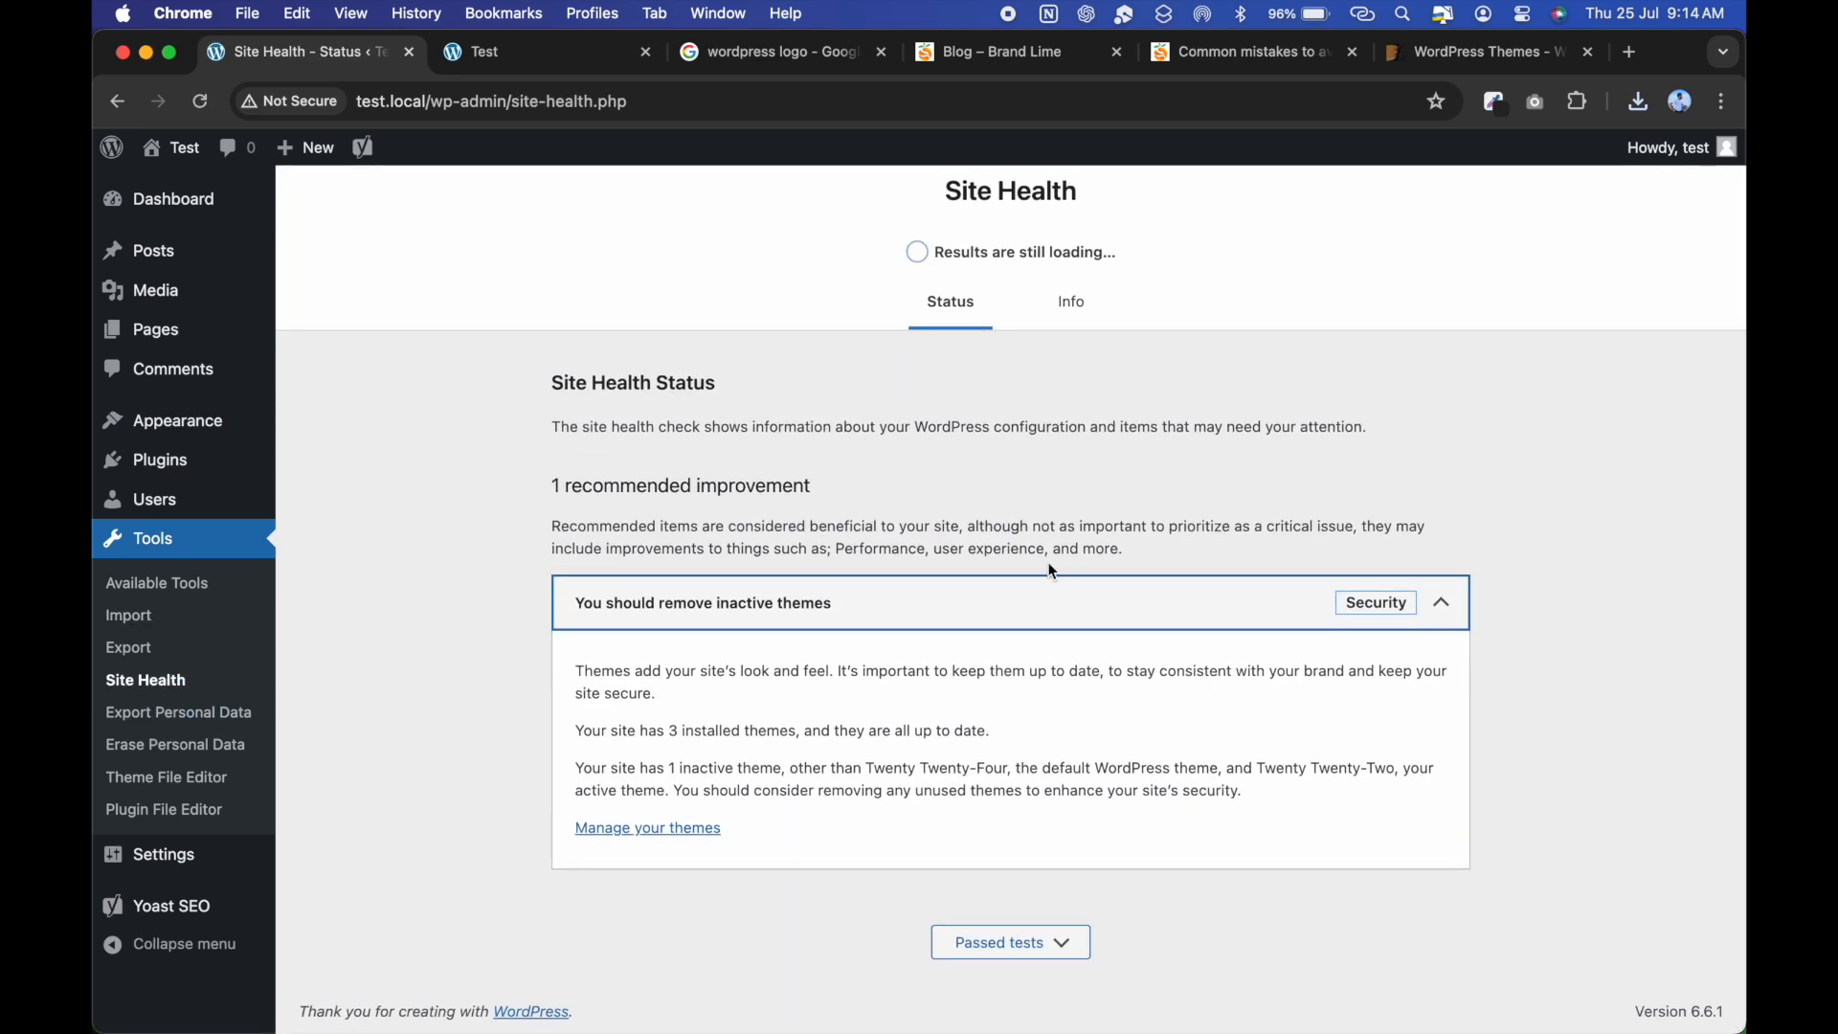
pyautogui.scroll(1, 1050, 566)
pyautogui.click(211, 715)
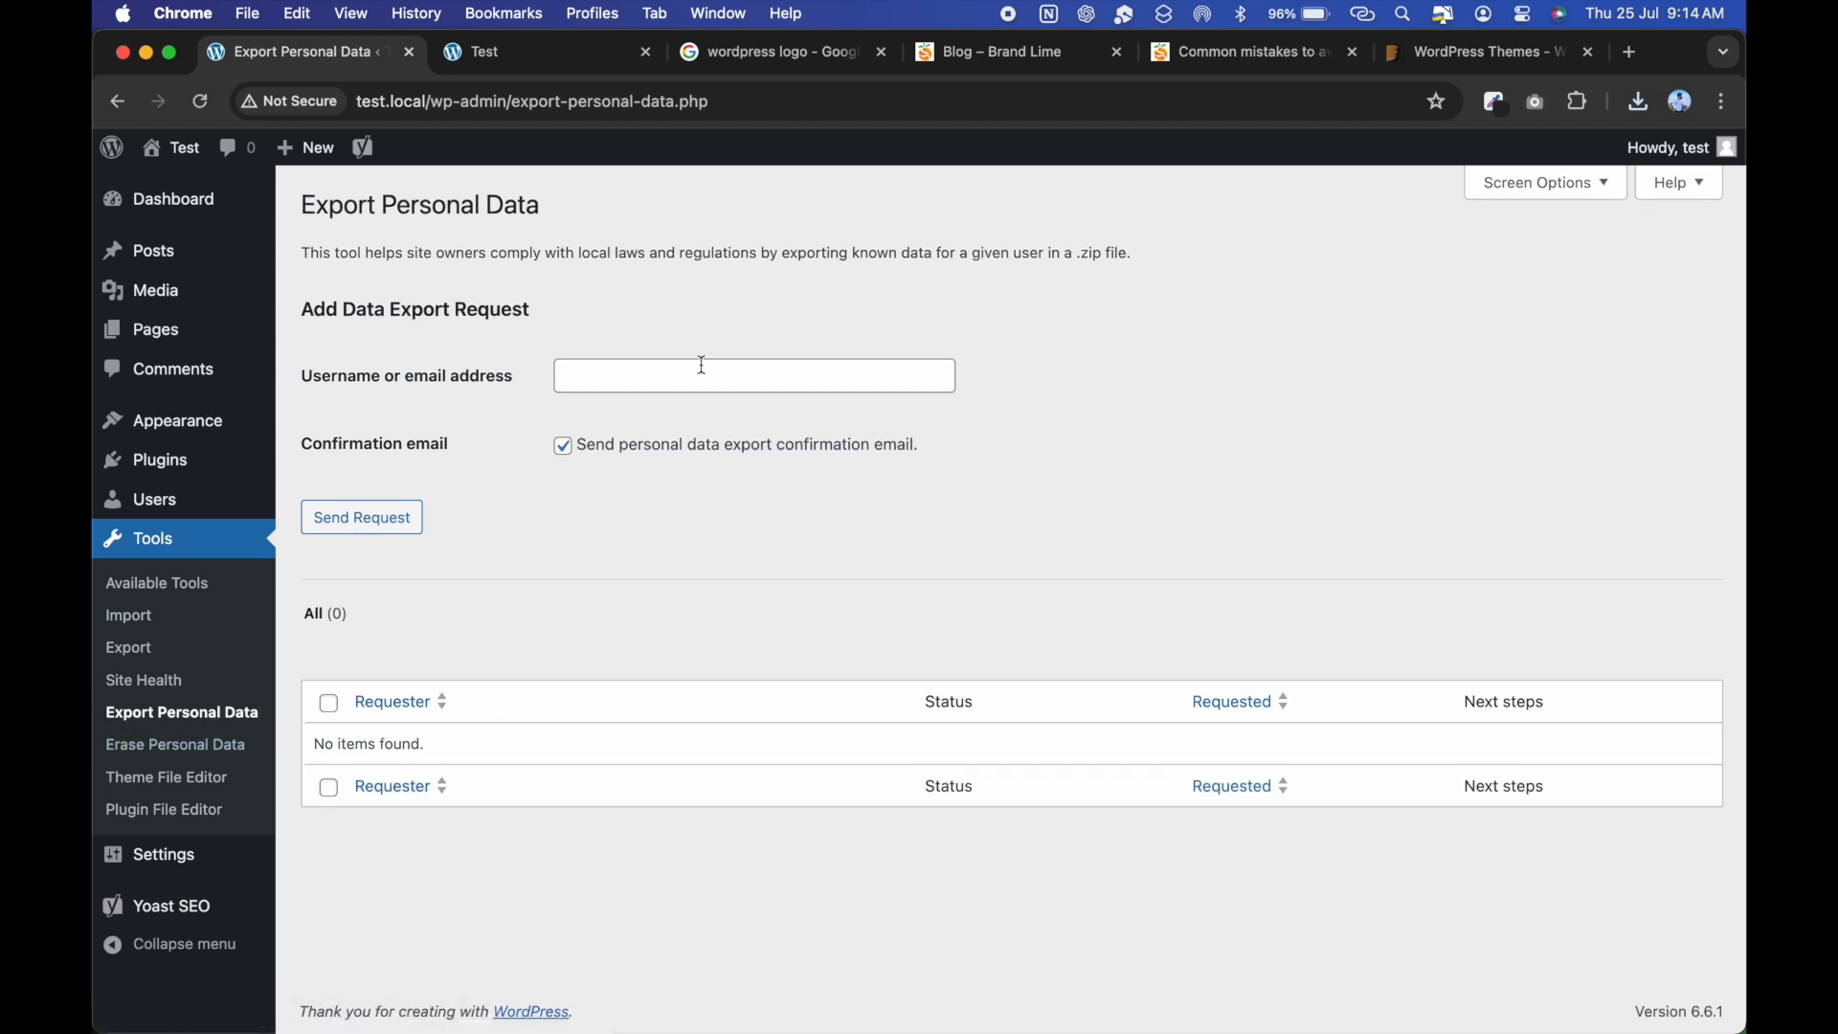
pyautogui.click(213, 784)
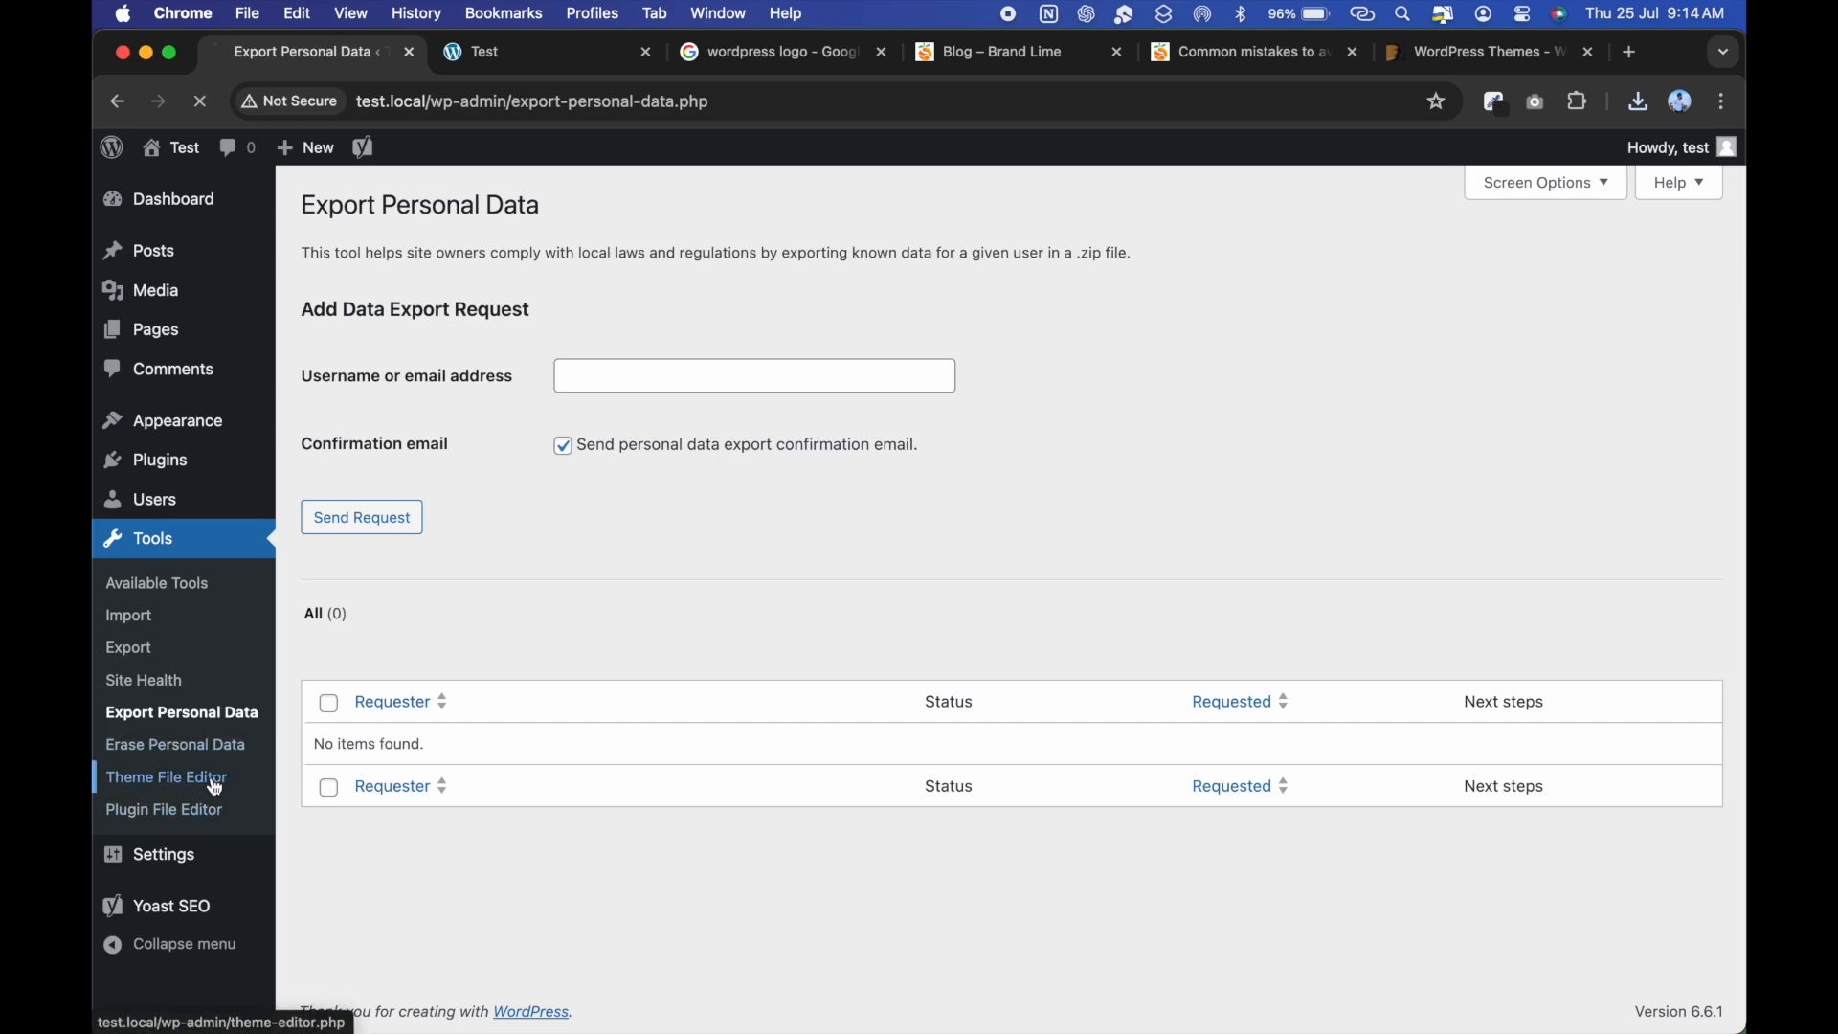
pyautogui.click(821, 764)
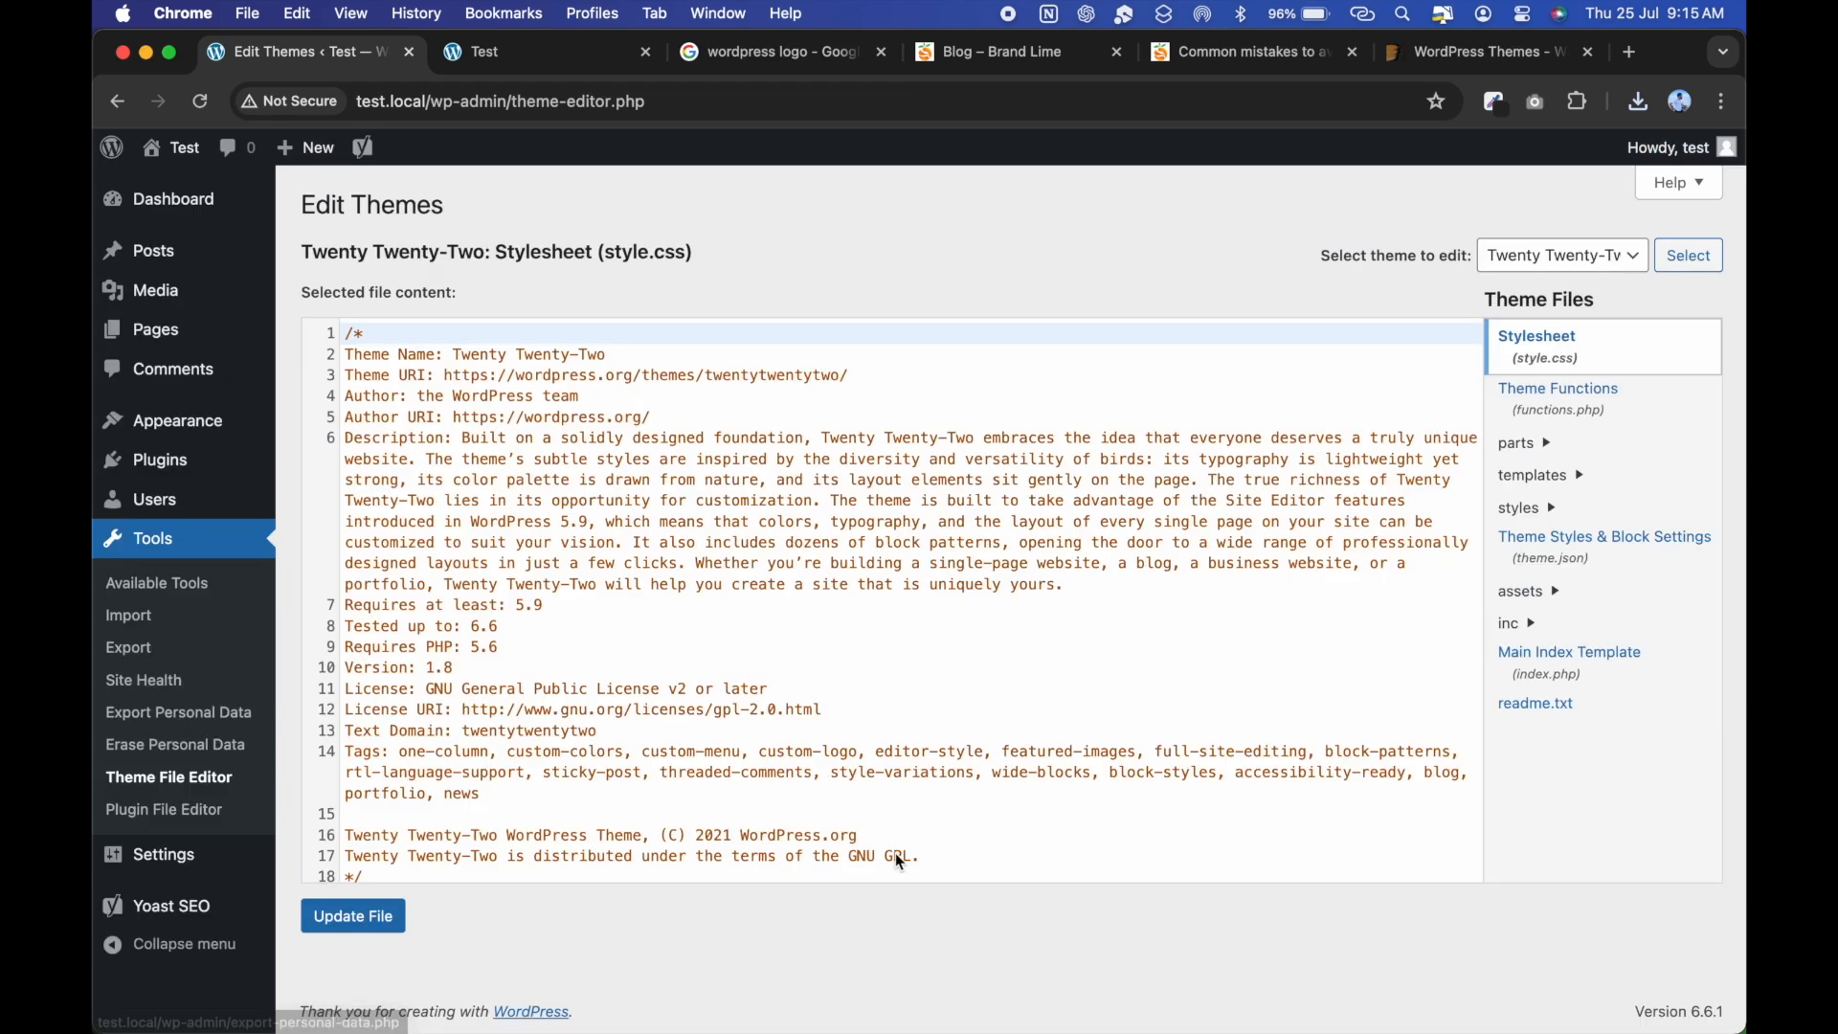
pyautogui.scroll(-10, 594, 574)
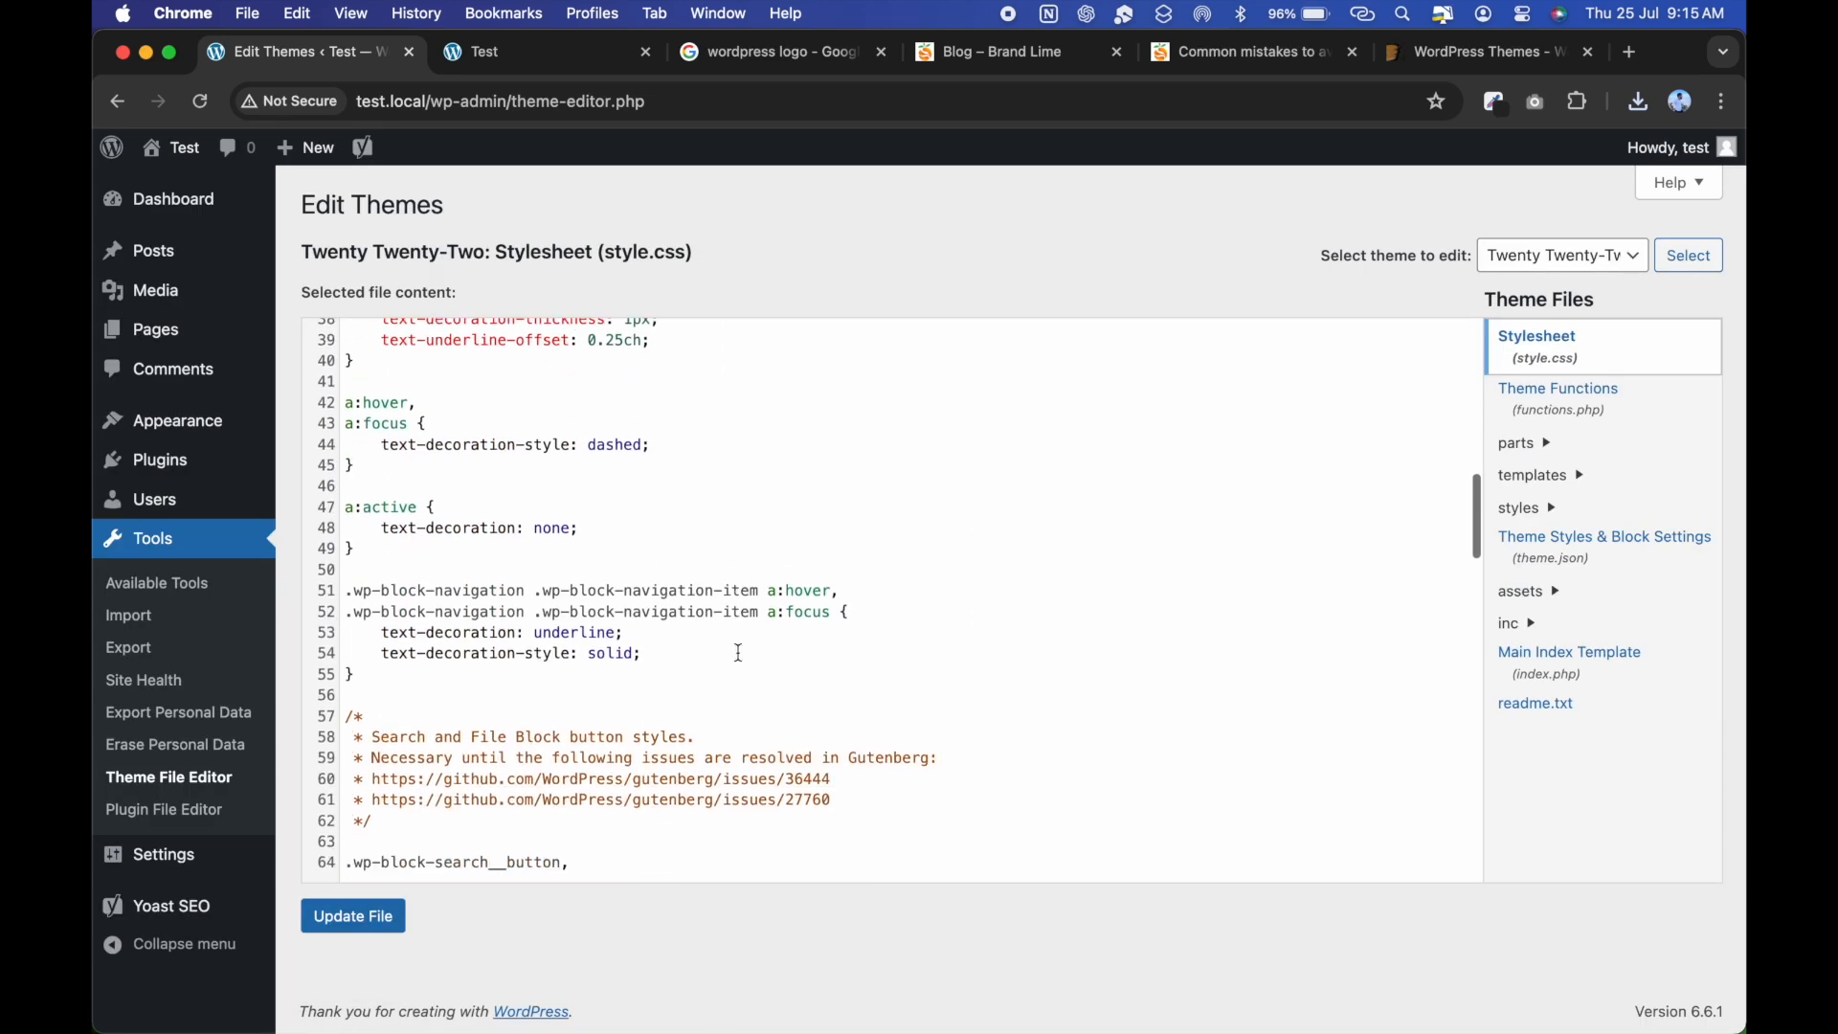
pyautogui.scroll(-15, 631, 563)
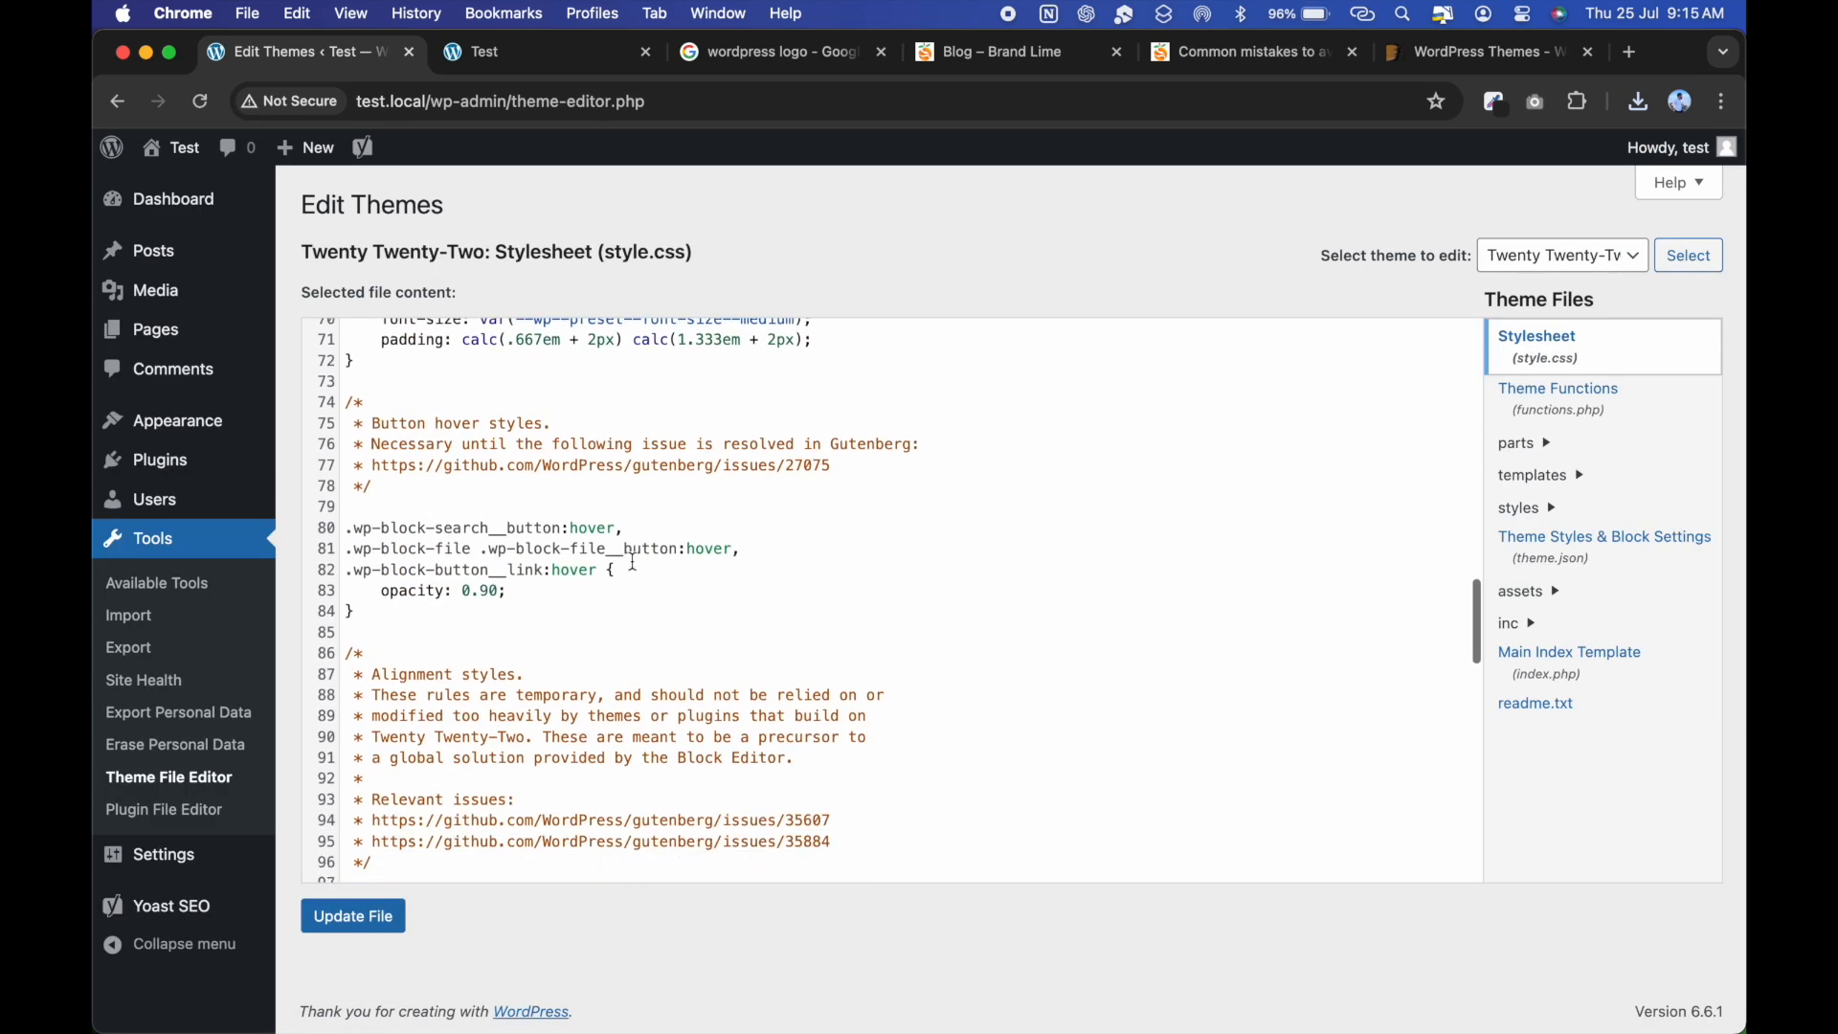
pyautogui.scroll(-18, 582, 747)
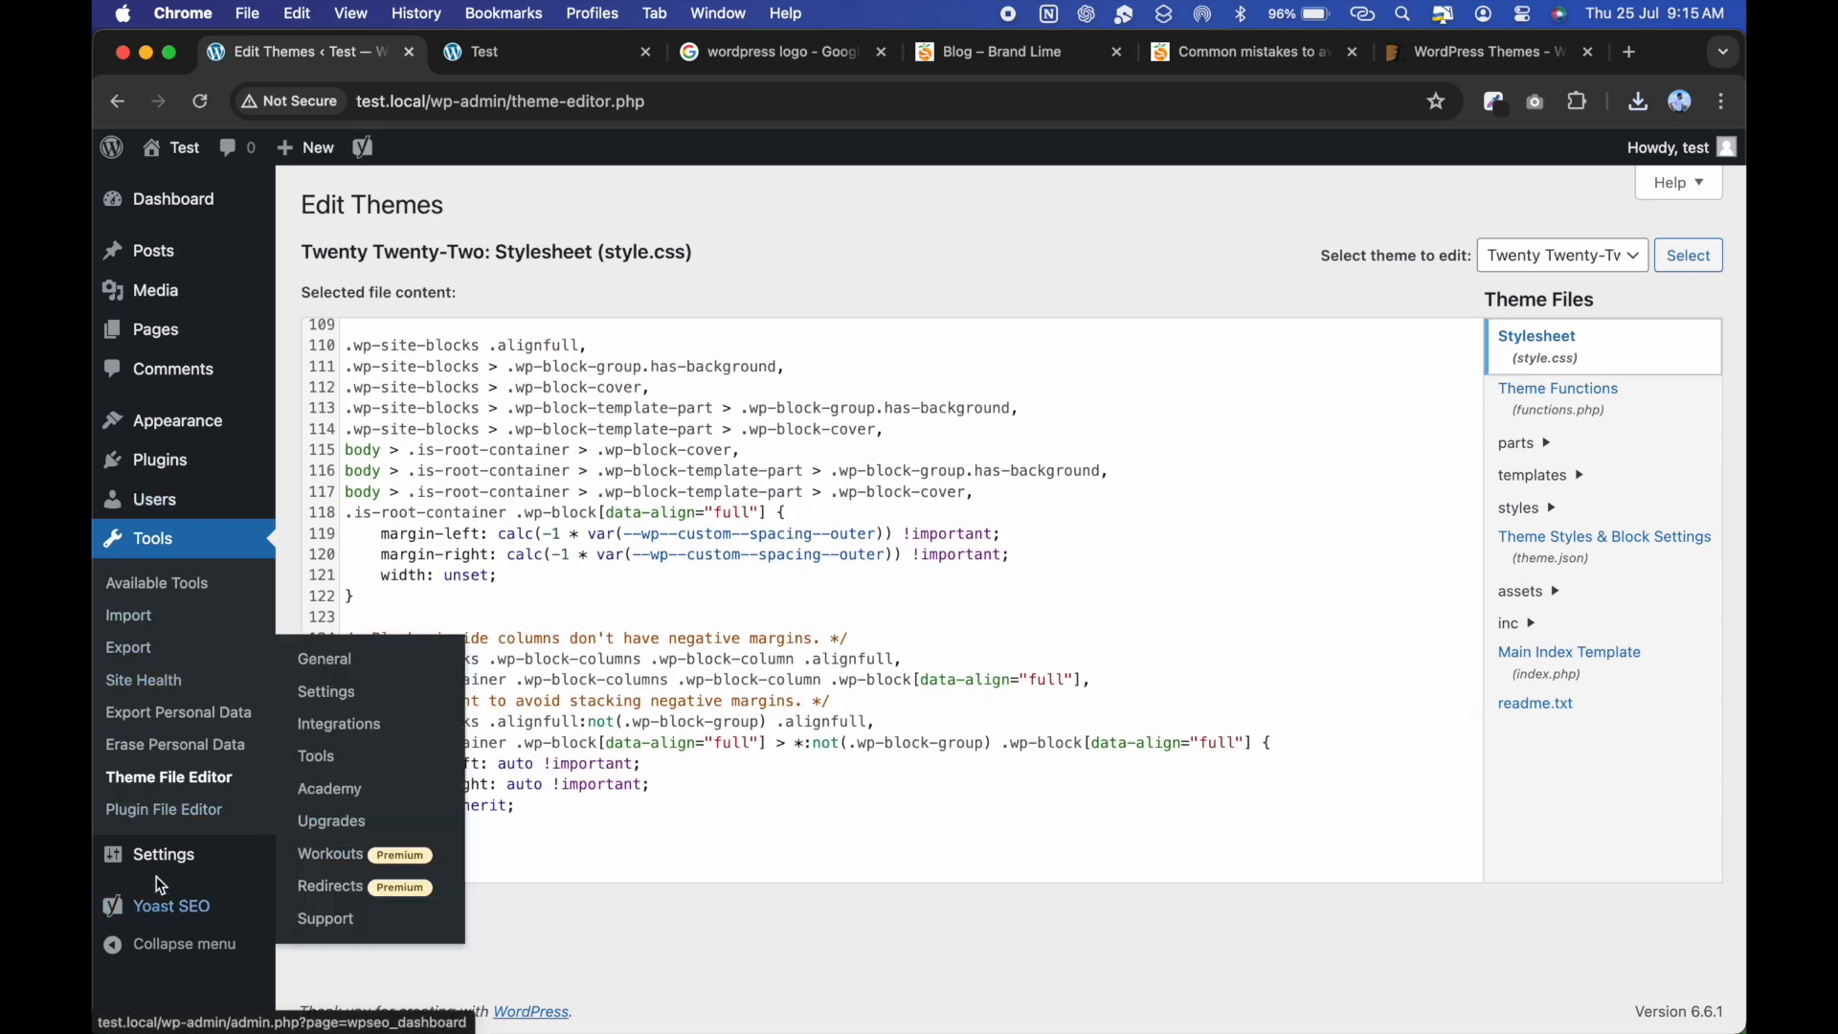
pyautogui.scroll(20, 517, 684)
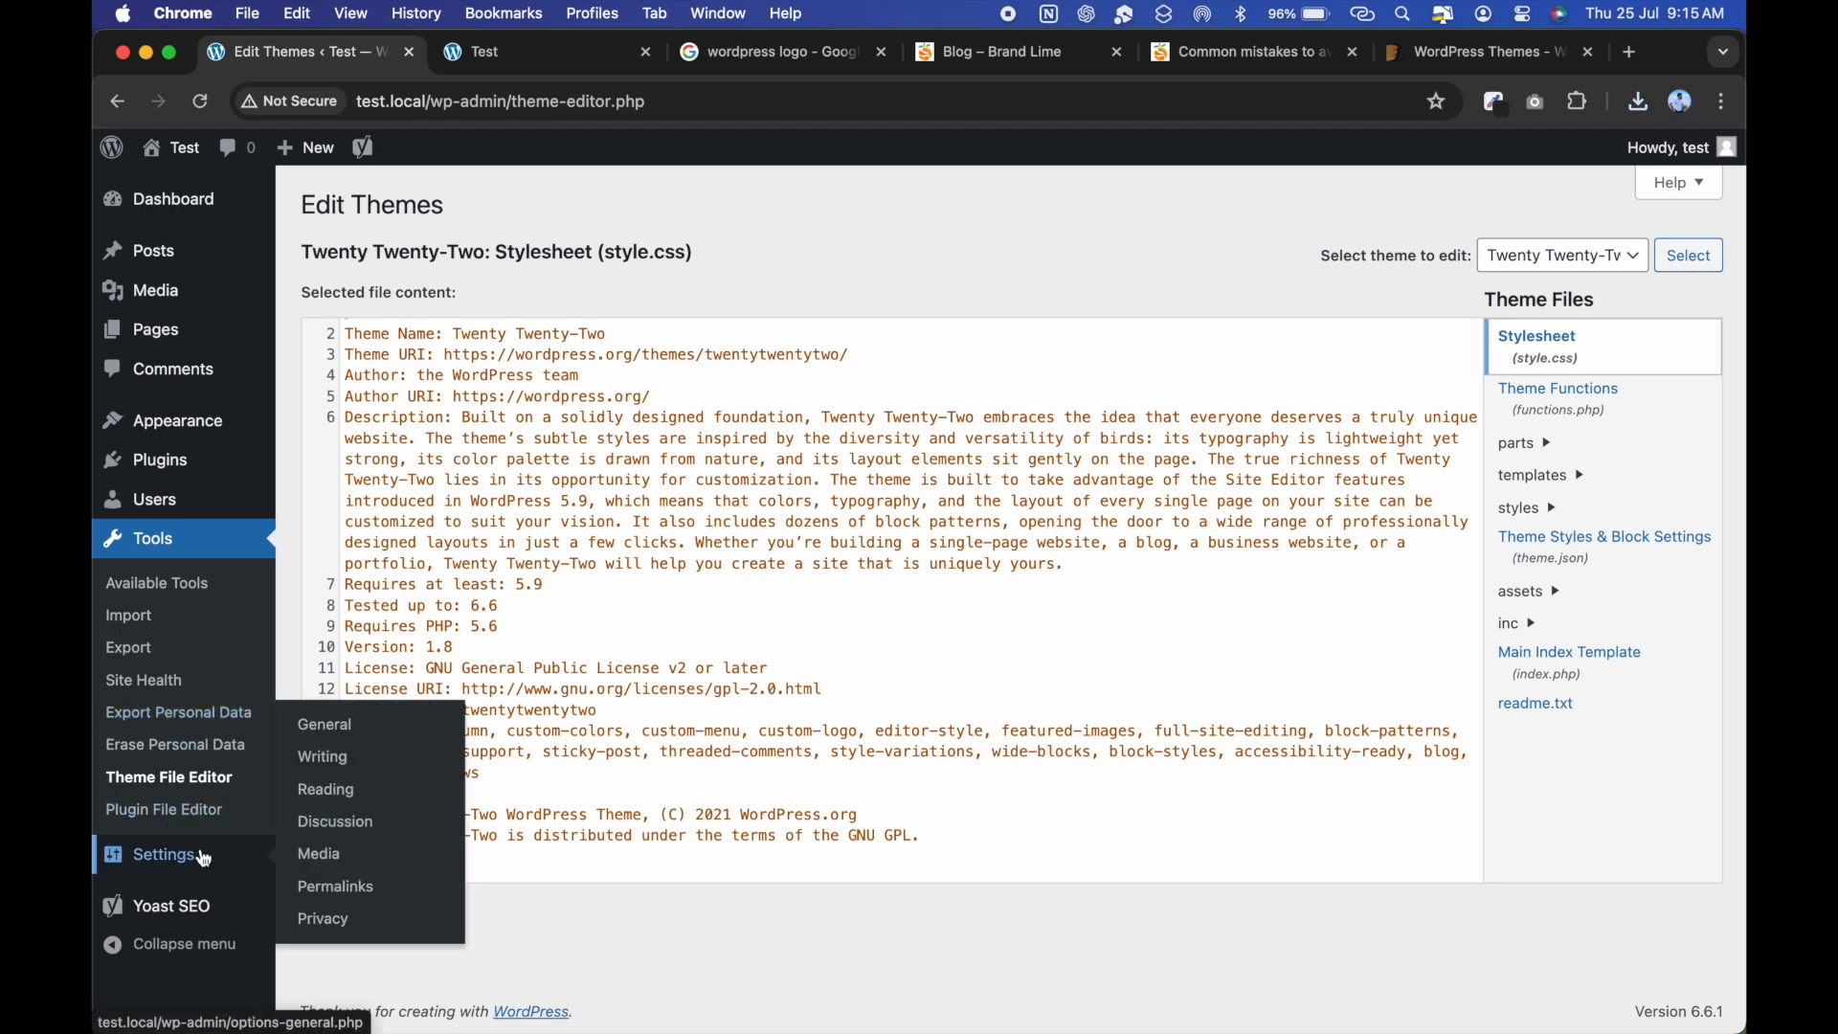
# In General Settings, enter 'Easily Manage your College Entry Exit' as the tagline under site title Test.
pyautogui.click(205, 858)
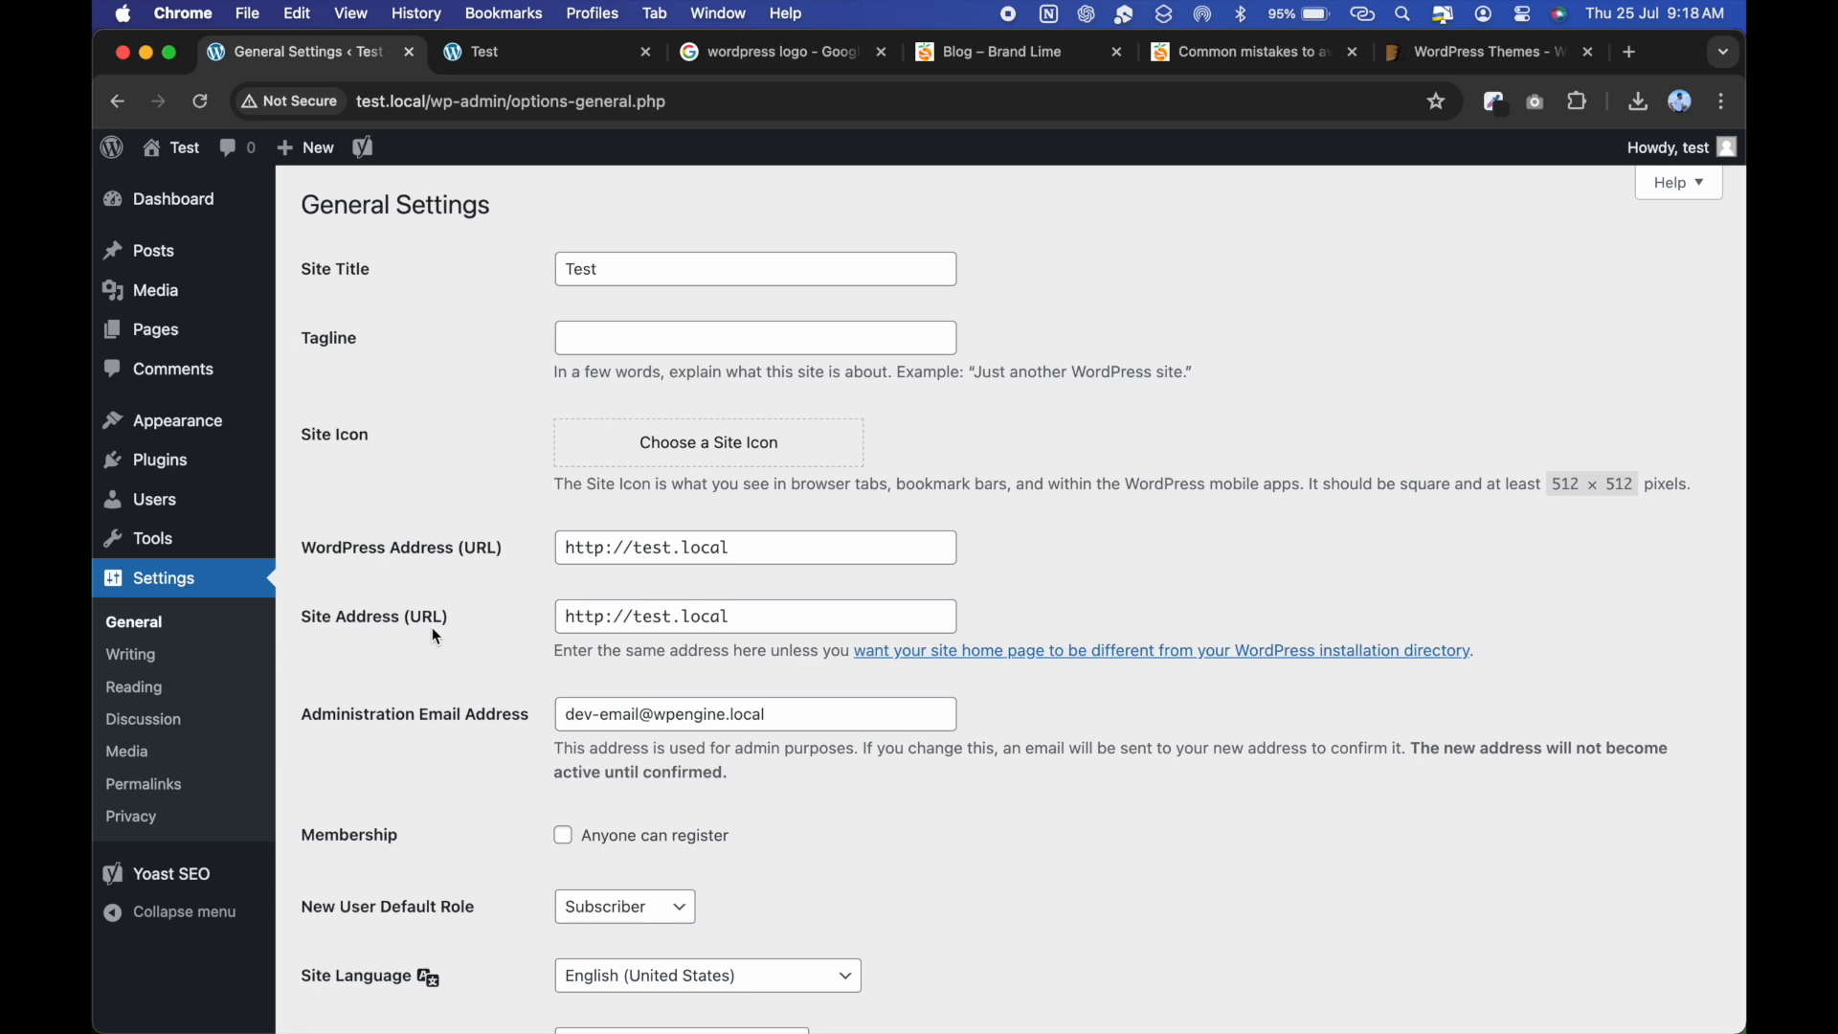
pyautogui.click(748, 274)
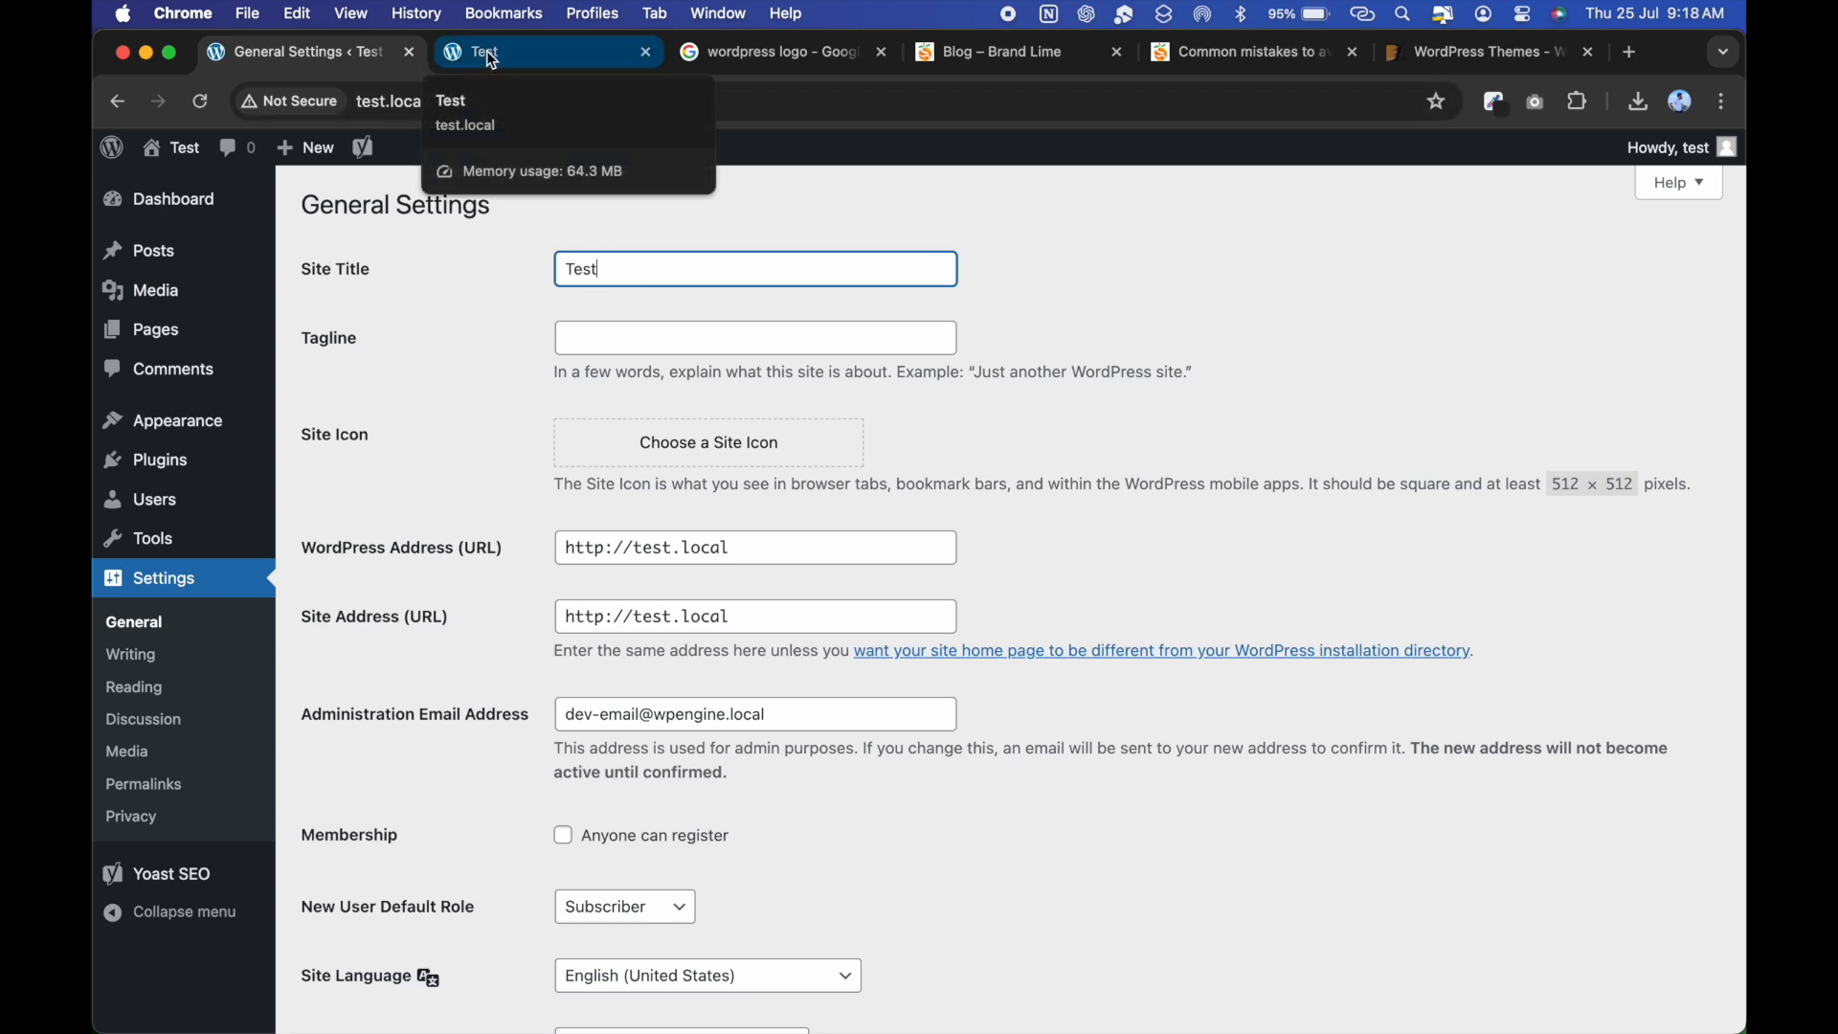
pyautogui.click(648, 338)
pyautogui.click(767, 476)
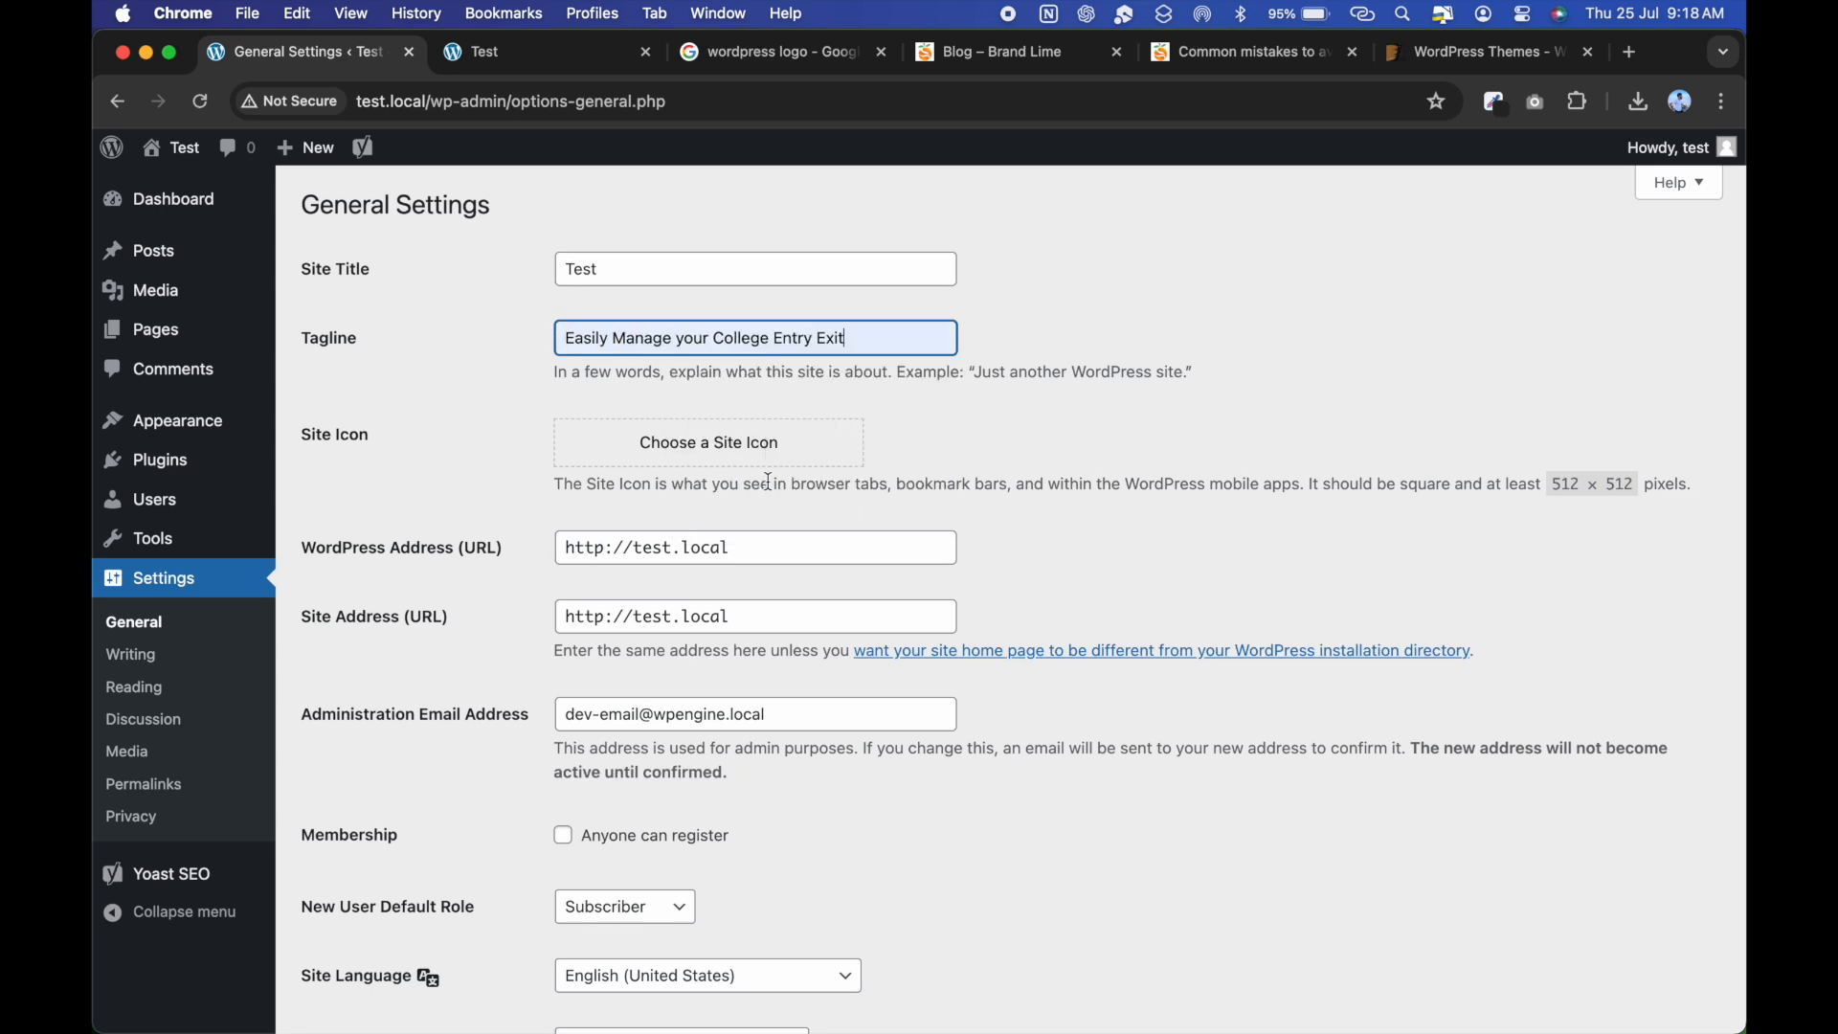
pyautogui.scroll(-1, 831, 341)
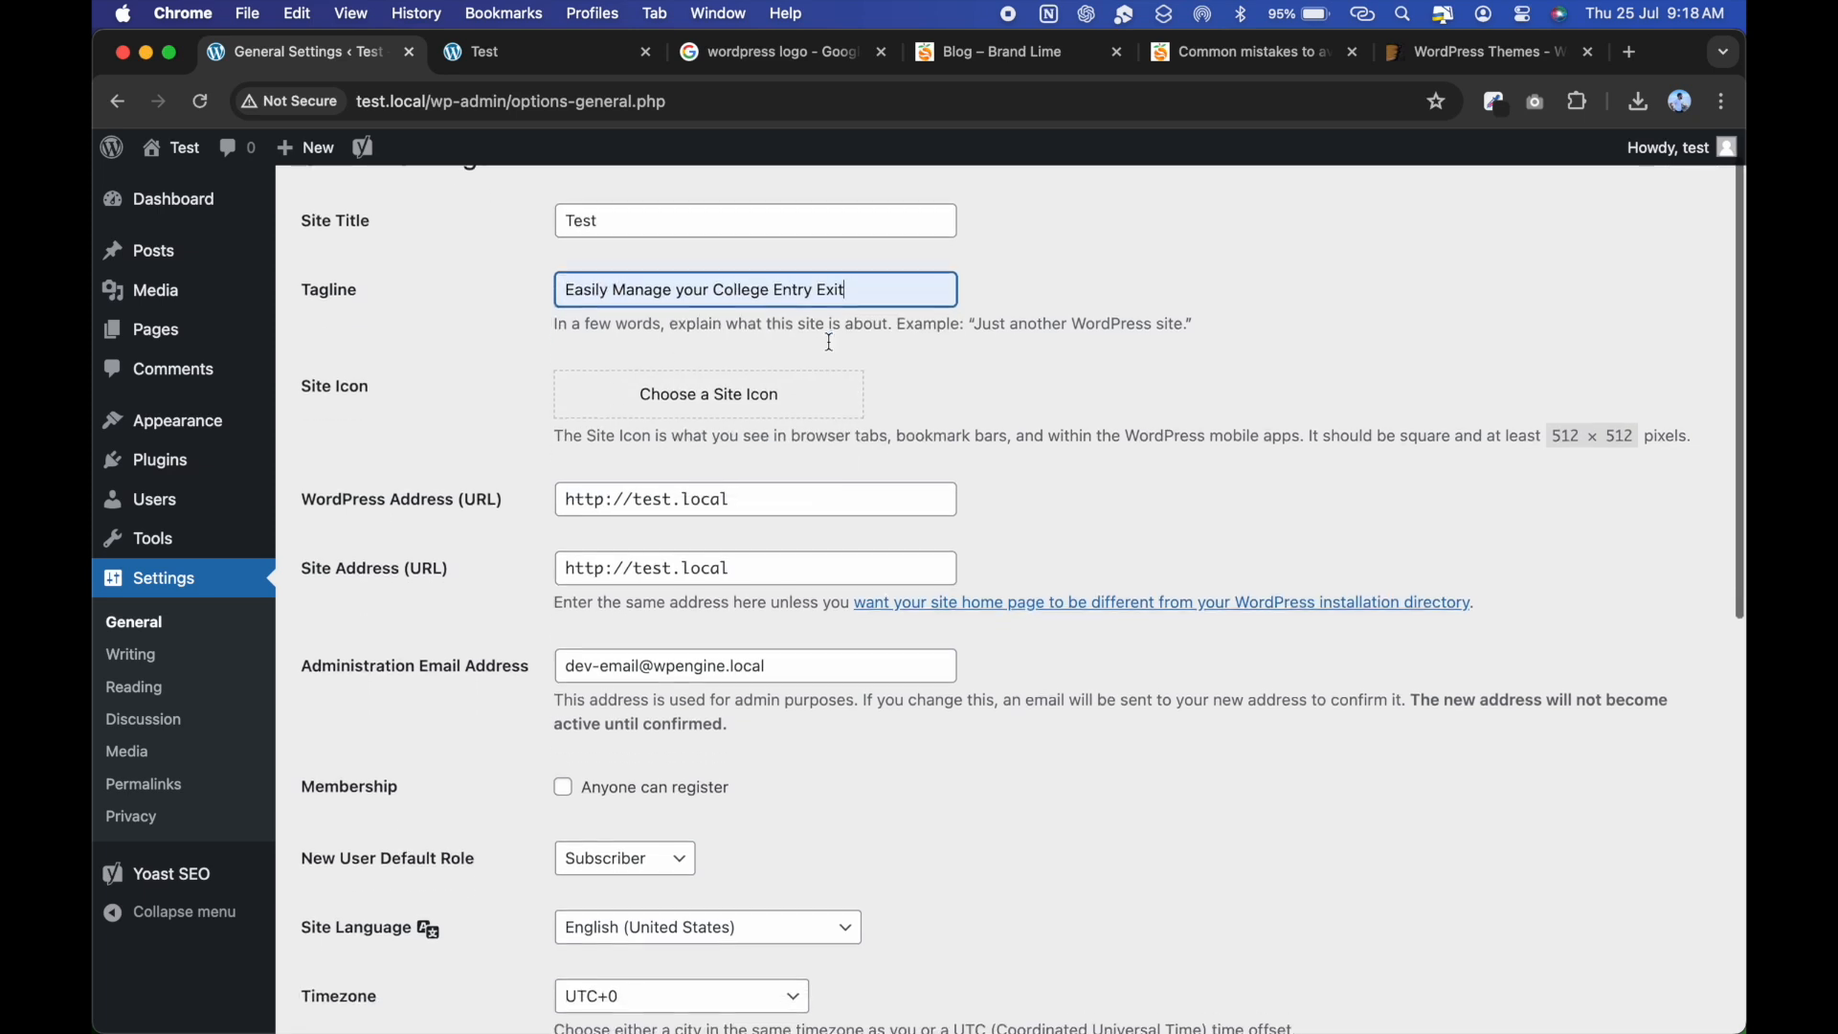
# Set the first WordPress logo image (cropped-images.png, 512×512) as the site icon.
pyautogui.click(756, 390)
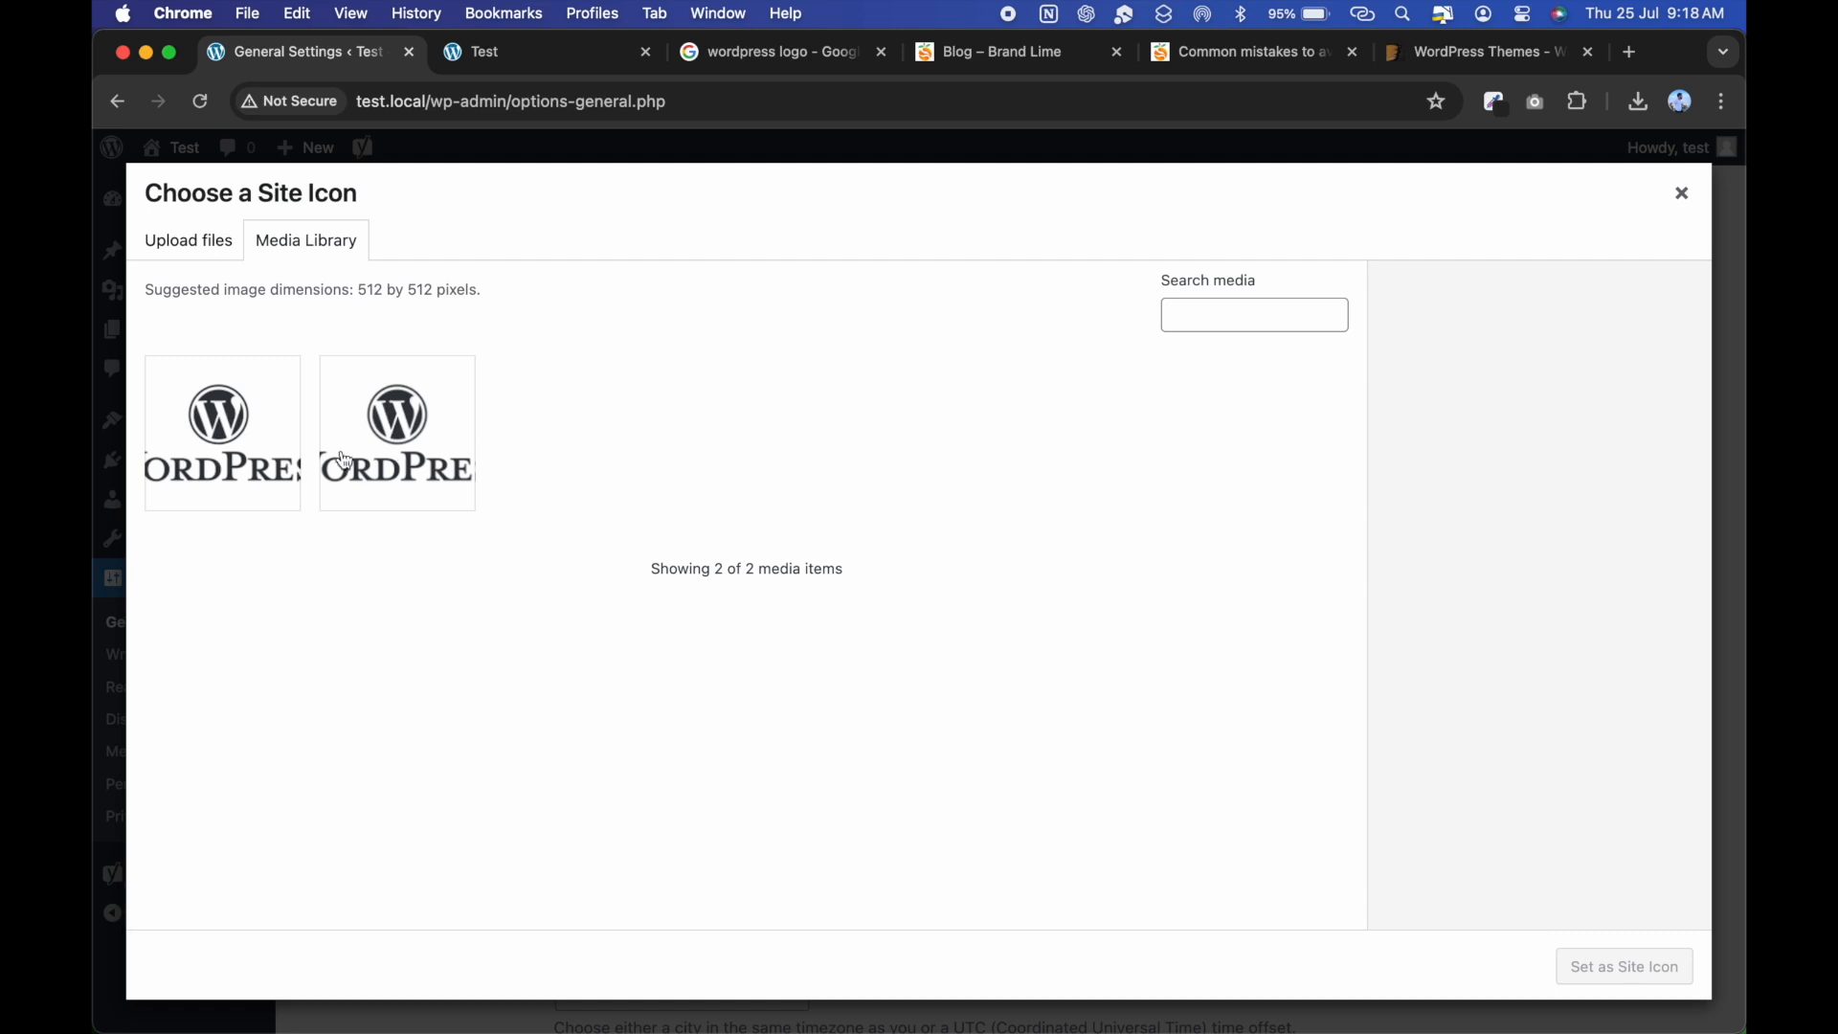
pyautogui.click(239, 454)
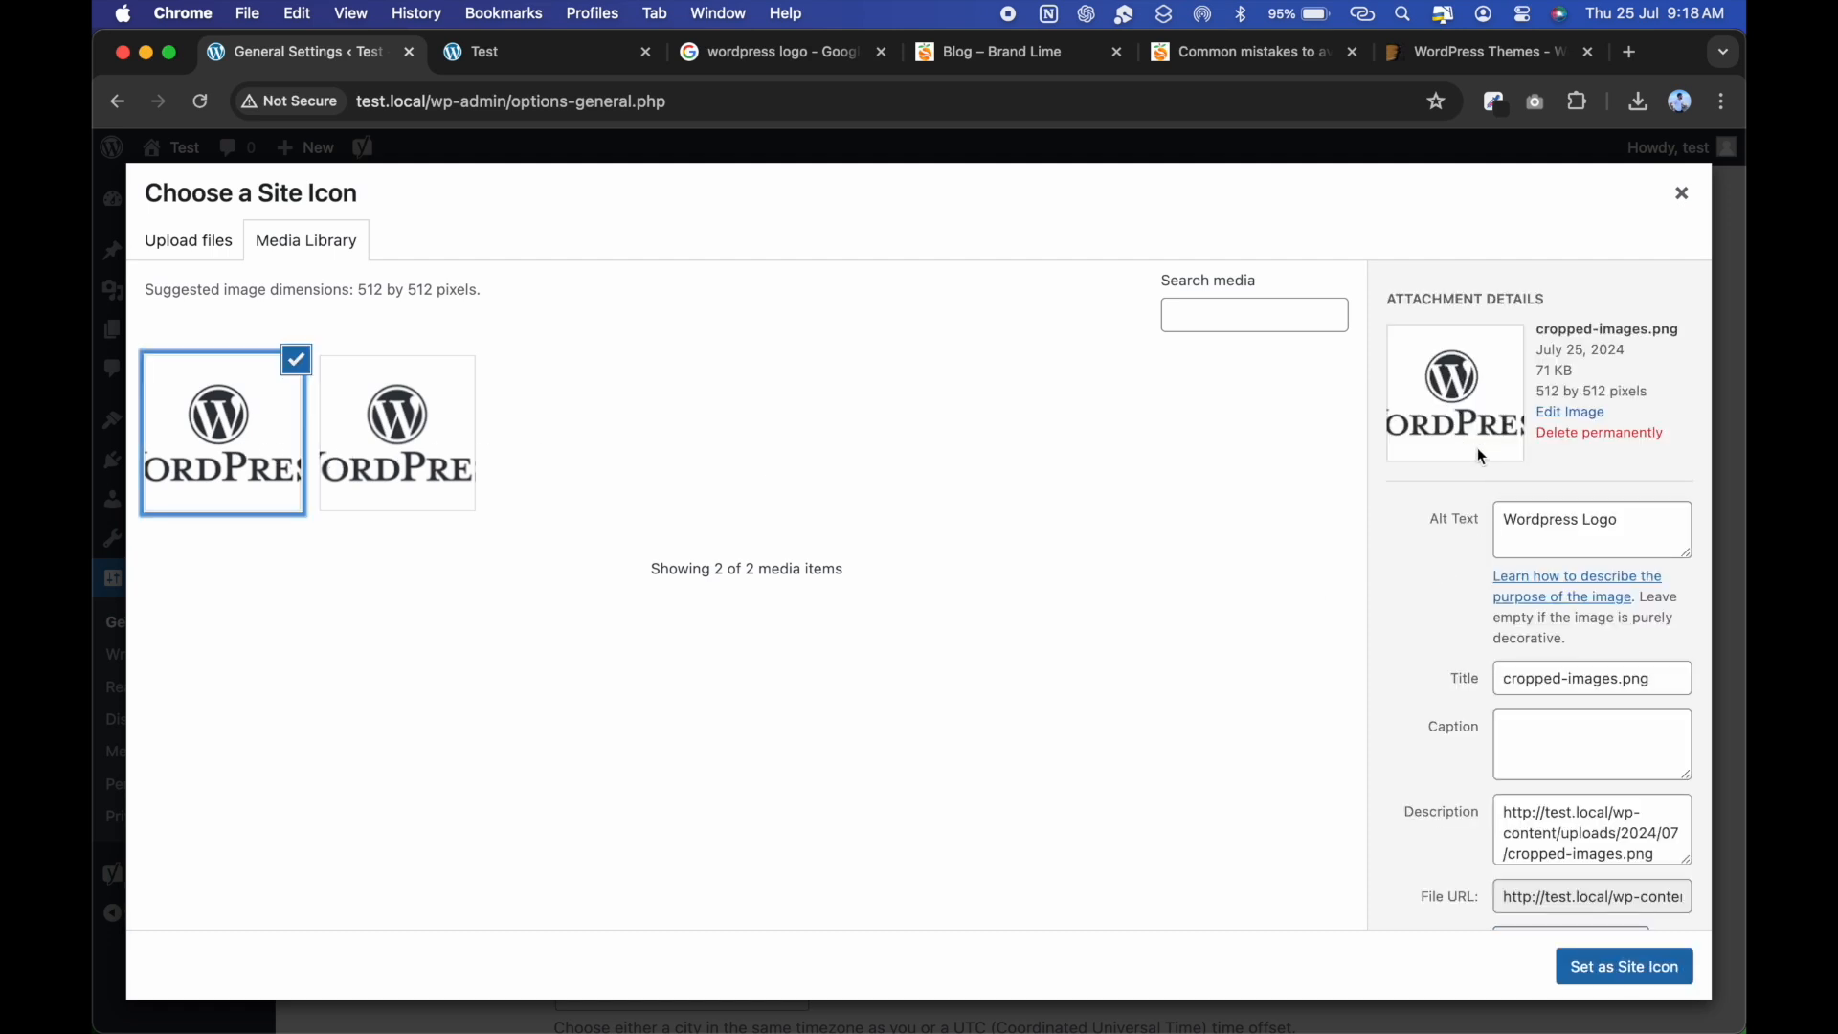
pyautogui.click(1625, 967)
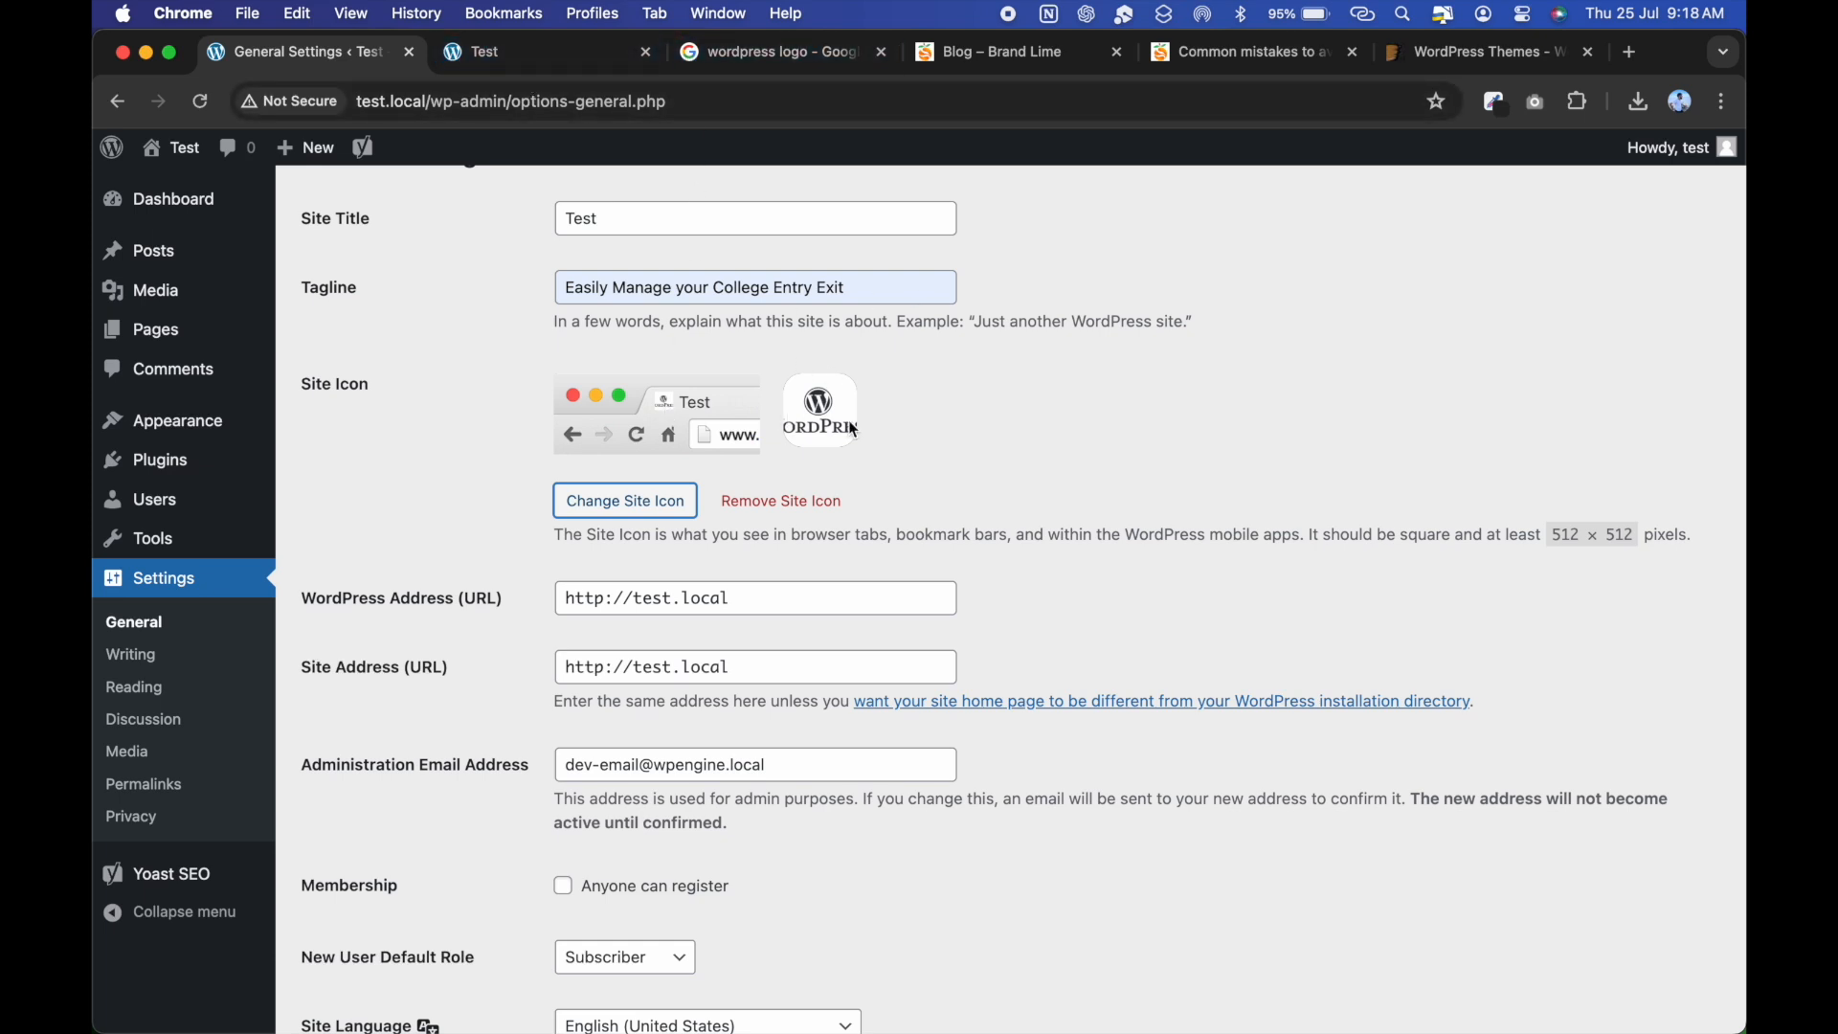
# Allow anyone to register, keeping Subscriber as the default role for new users.
pyautogui.scroll(-3, 928, 475)
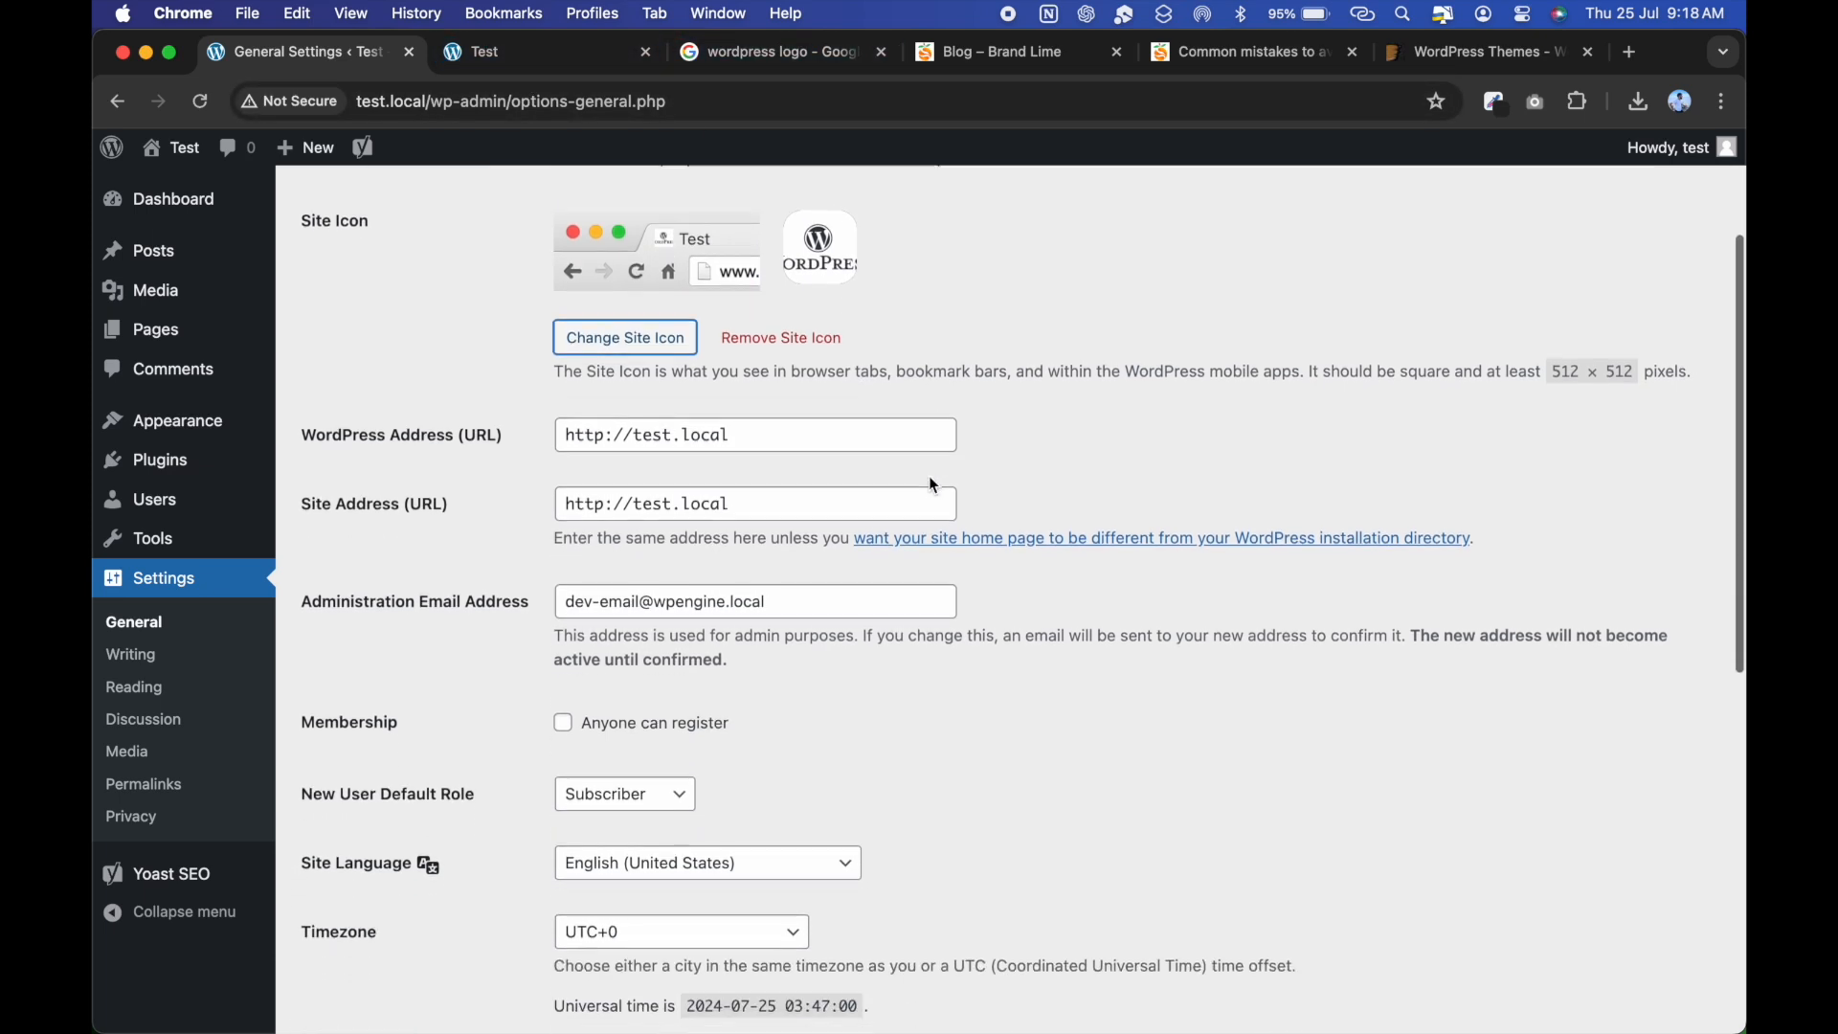
pyautogui.doubleClick(759, 430)
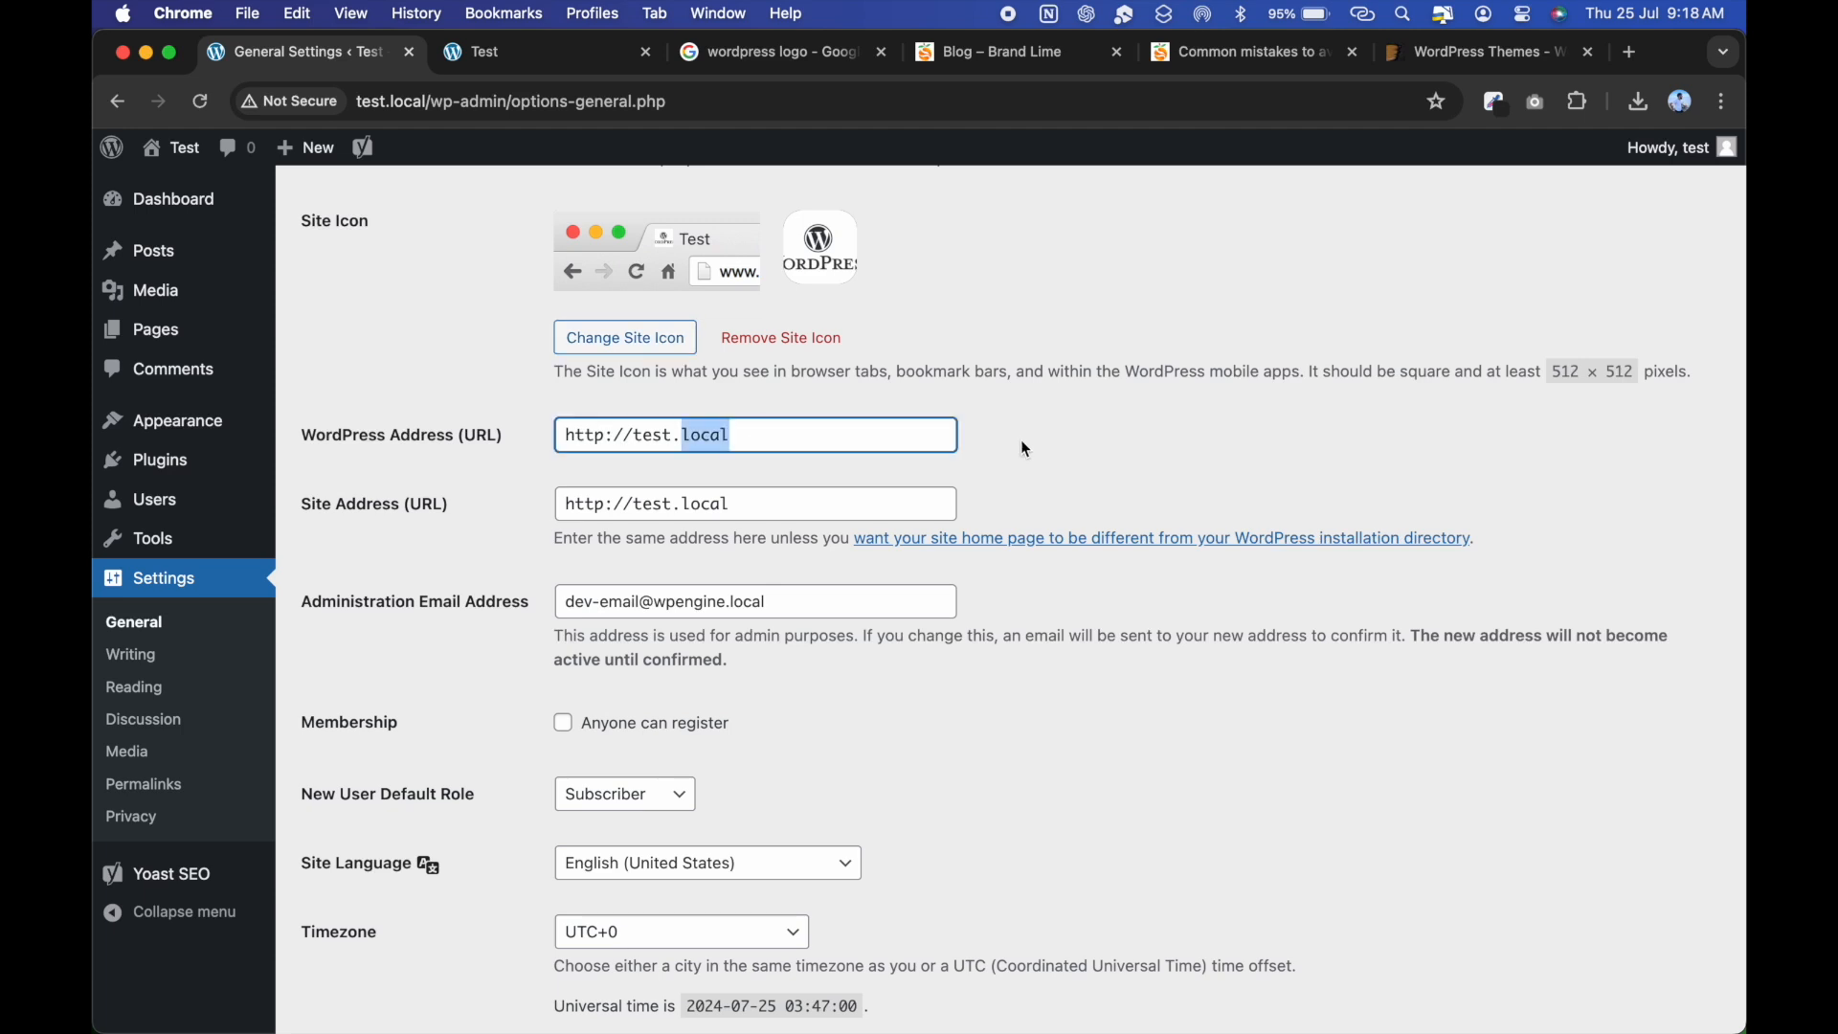
pyautogui.scroll(-1, 1021, 439)
pyautogui.click(825, 521)
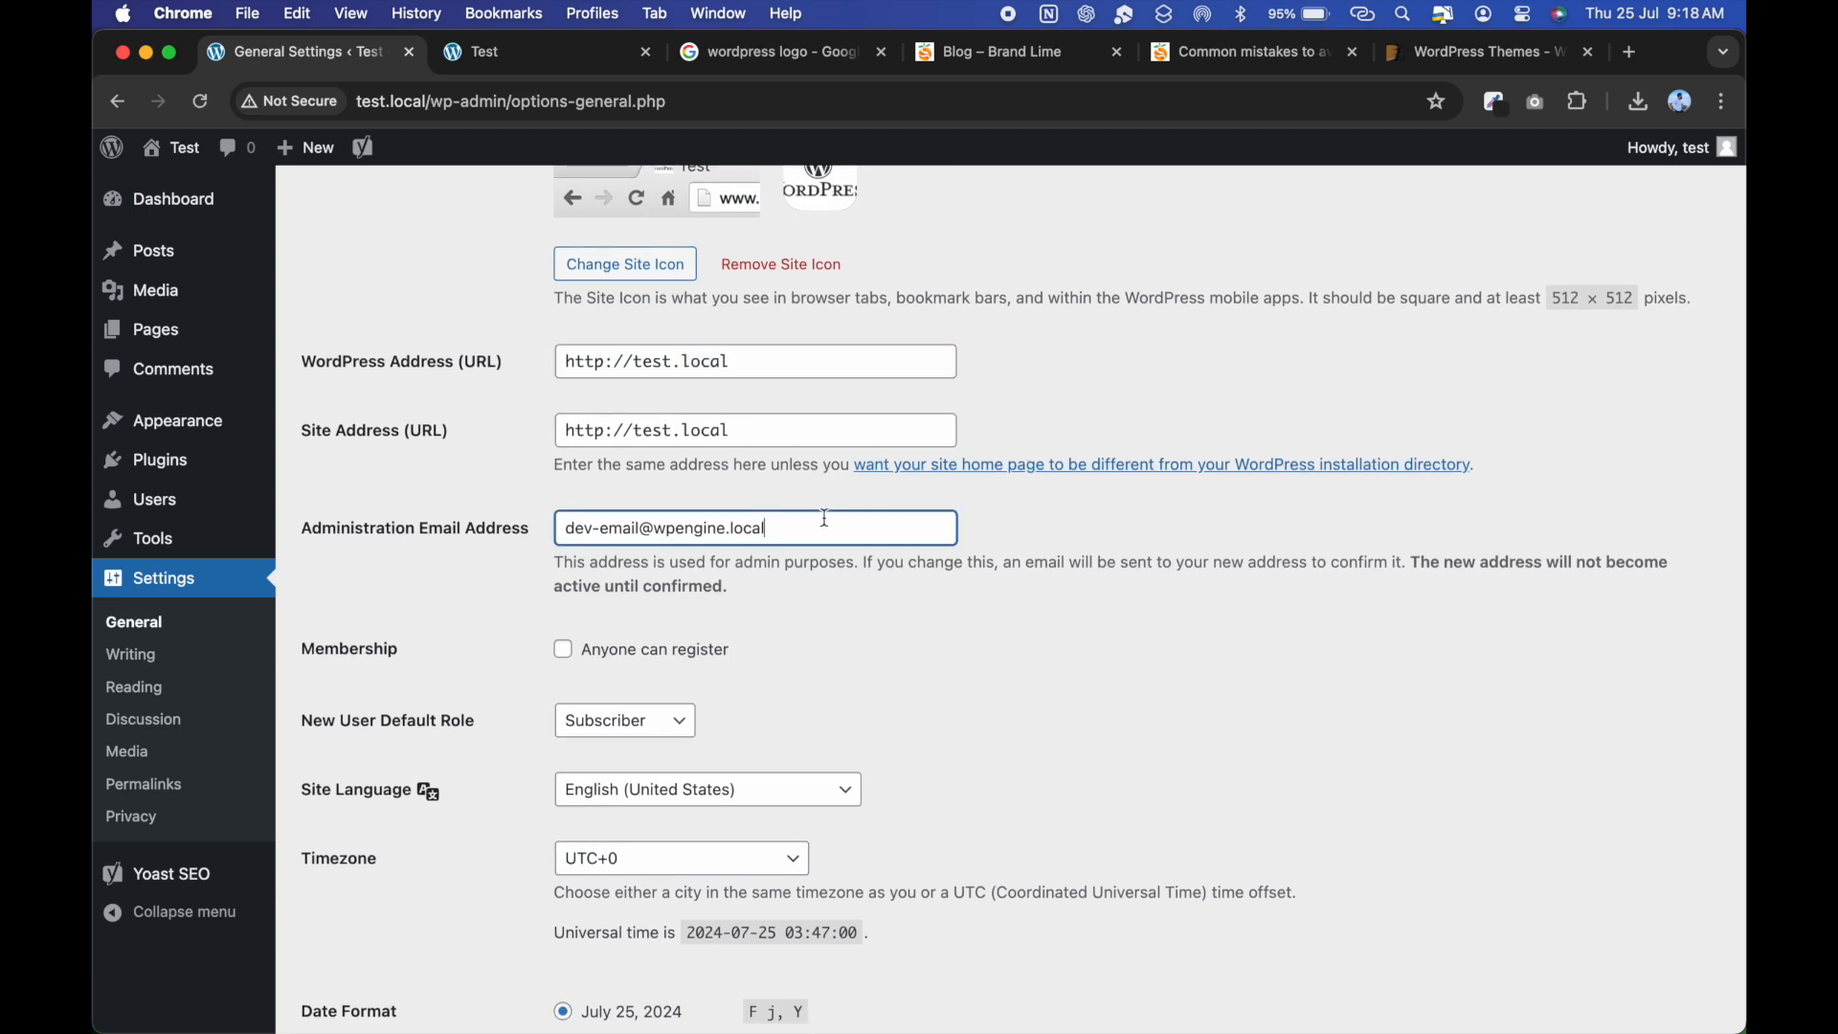
pyautogui.scroll(-1, 705, 530)
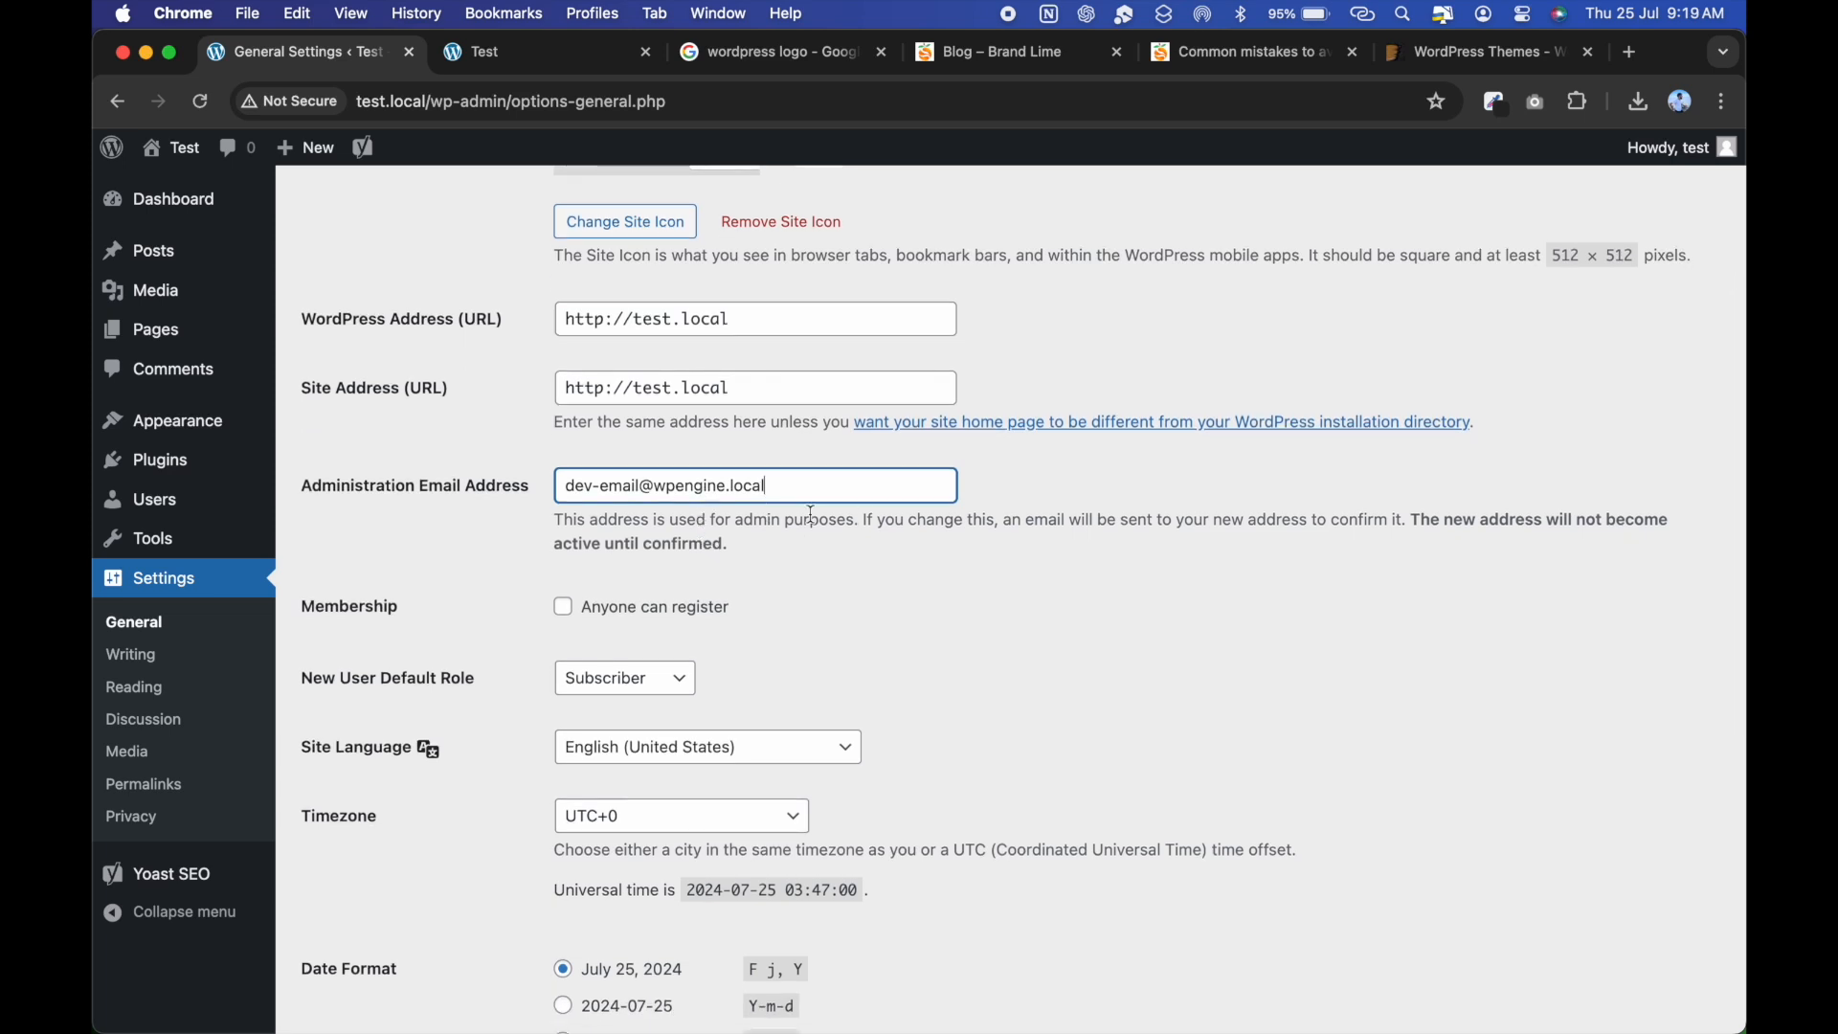
pyautogui.scroll(-2, 810, 515)
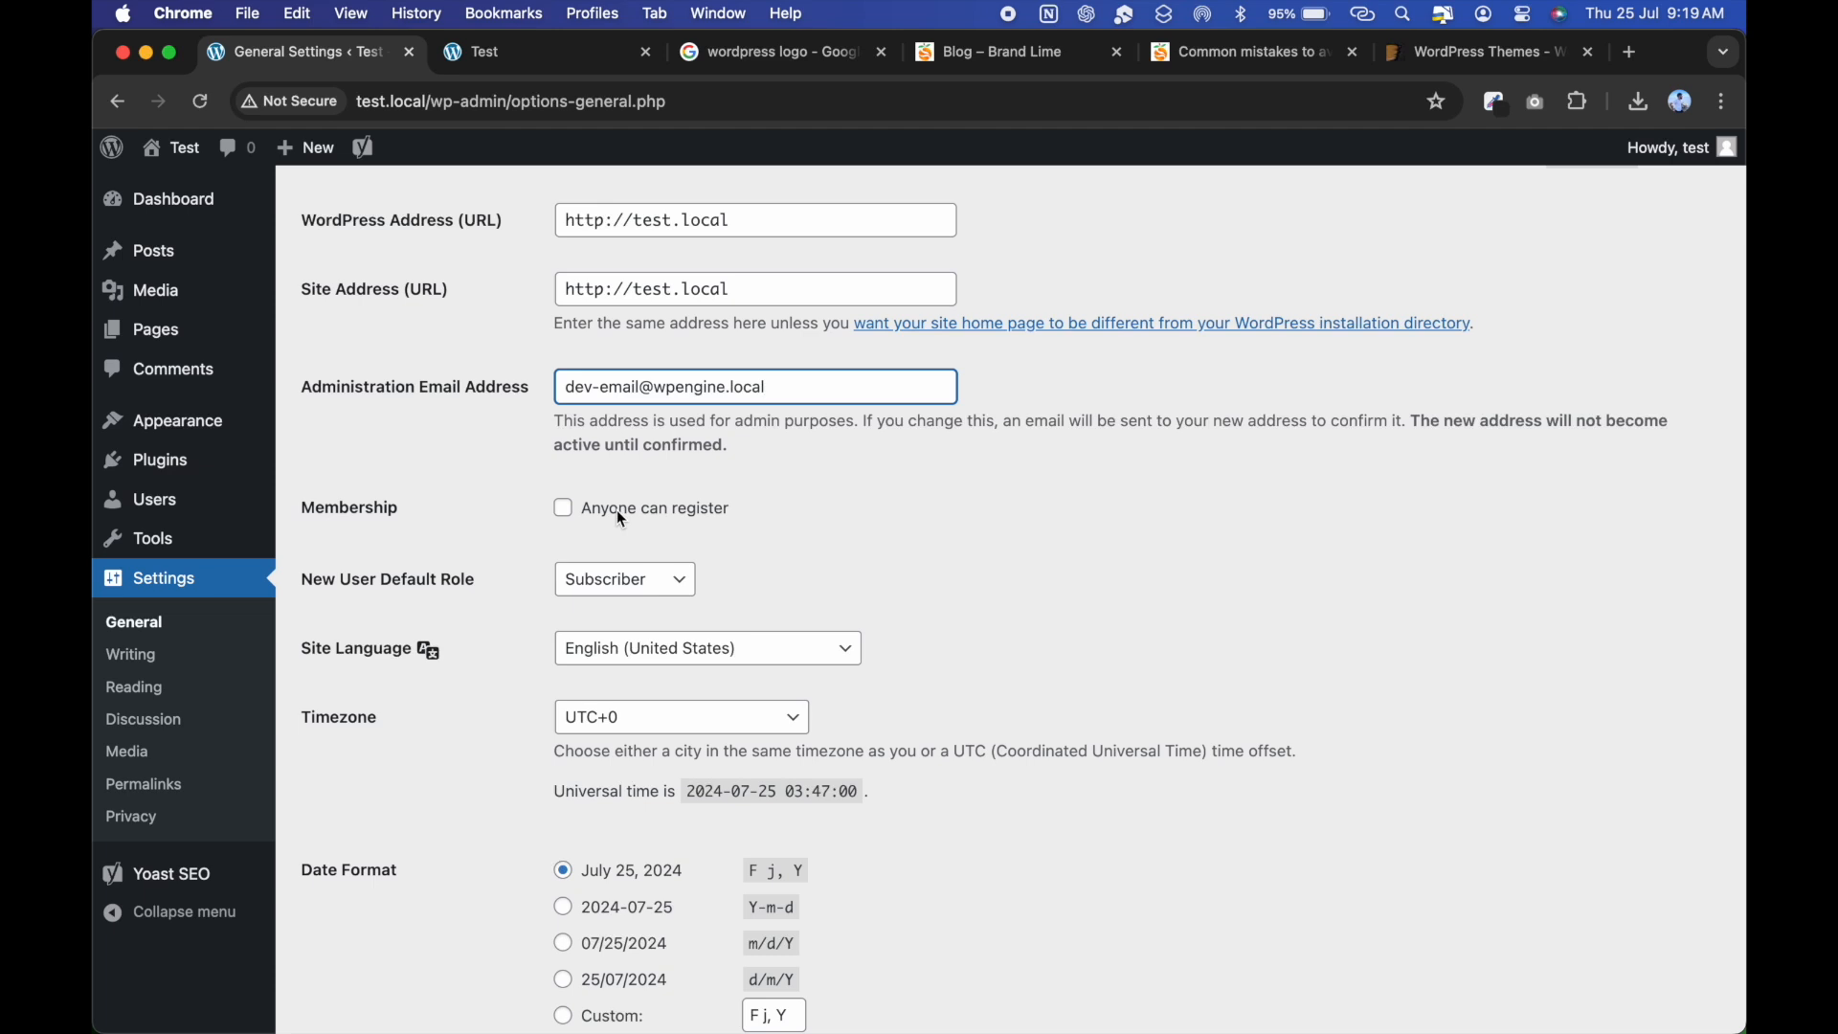
pyautogui.click(566, 512)
pyautogui.scroll(-1, 630, 515)
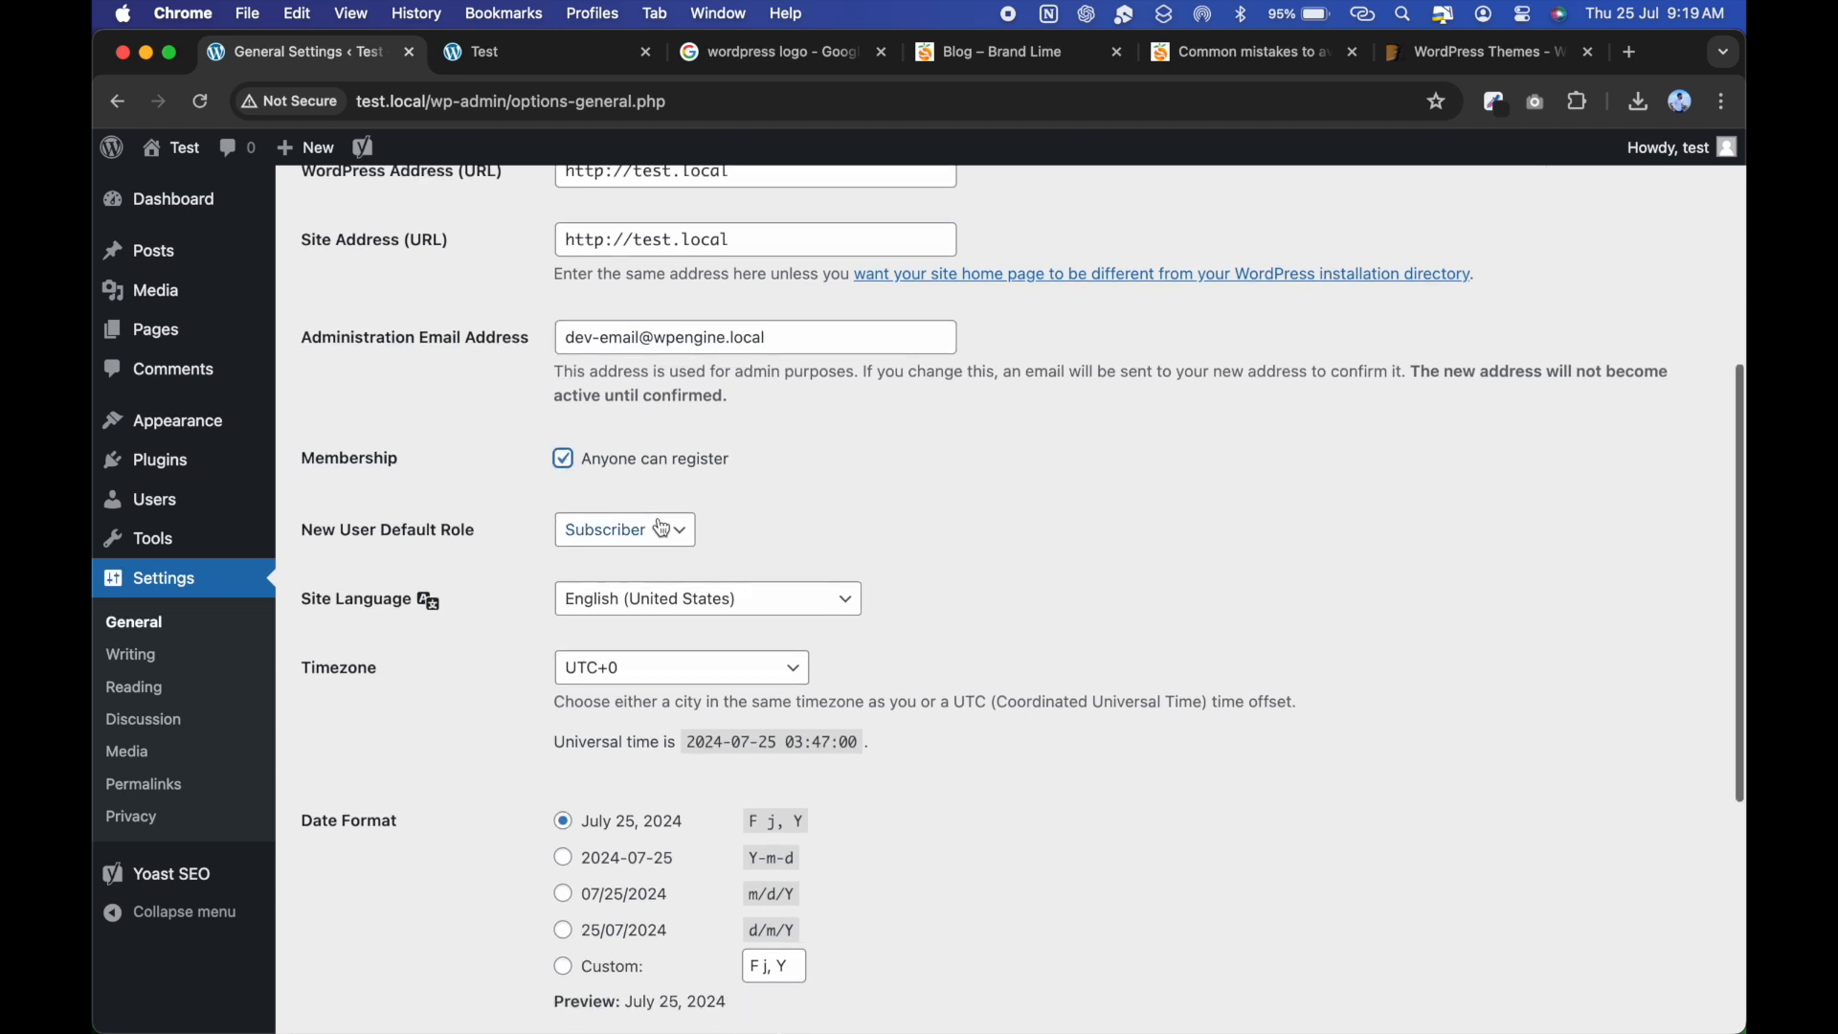
pyautogui.click(666, 529)
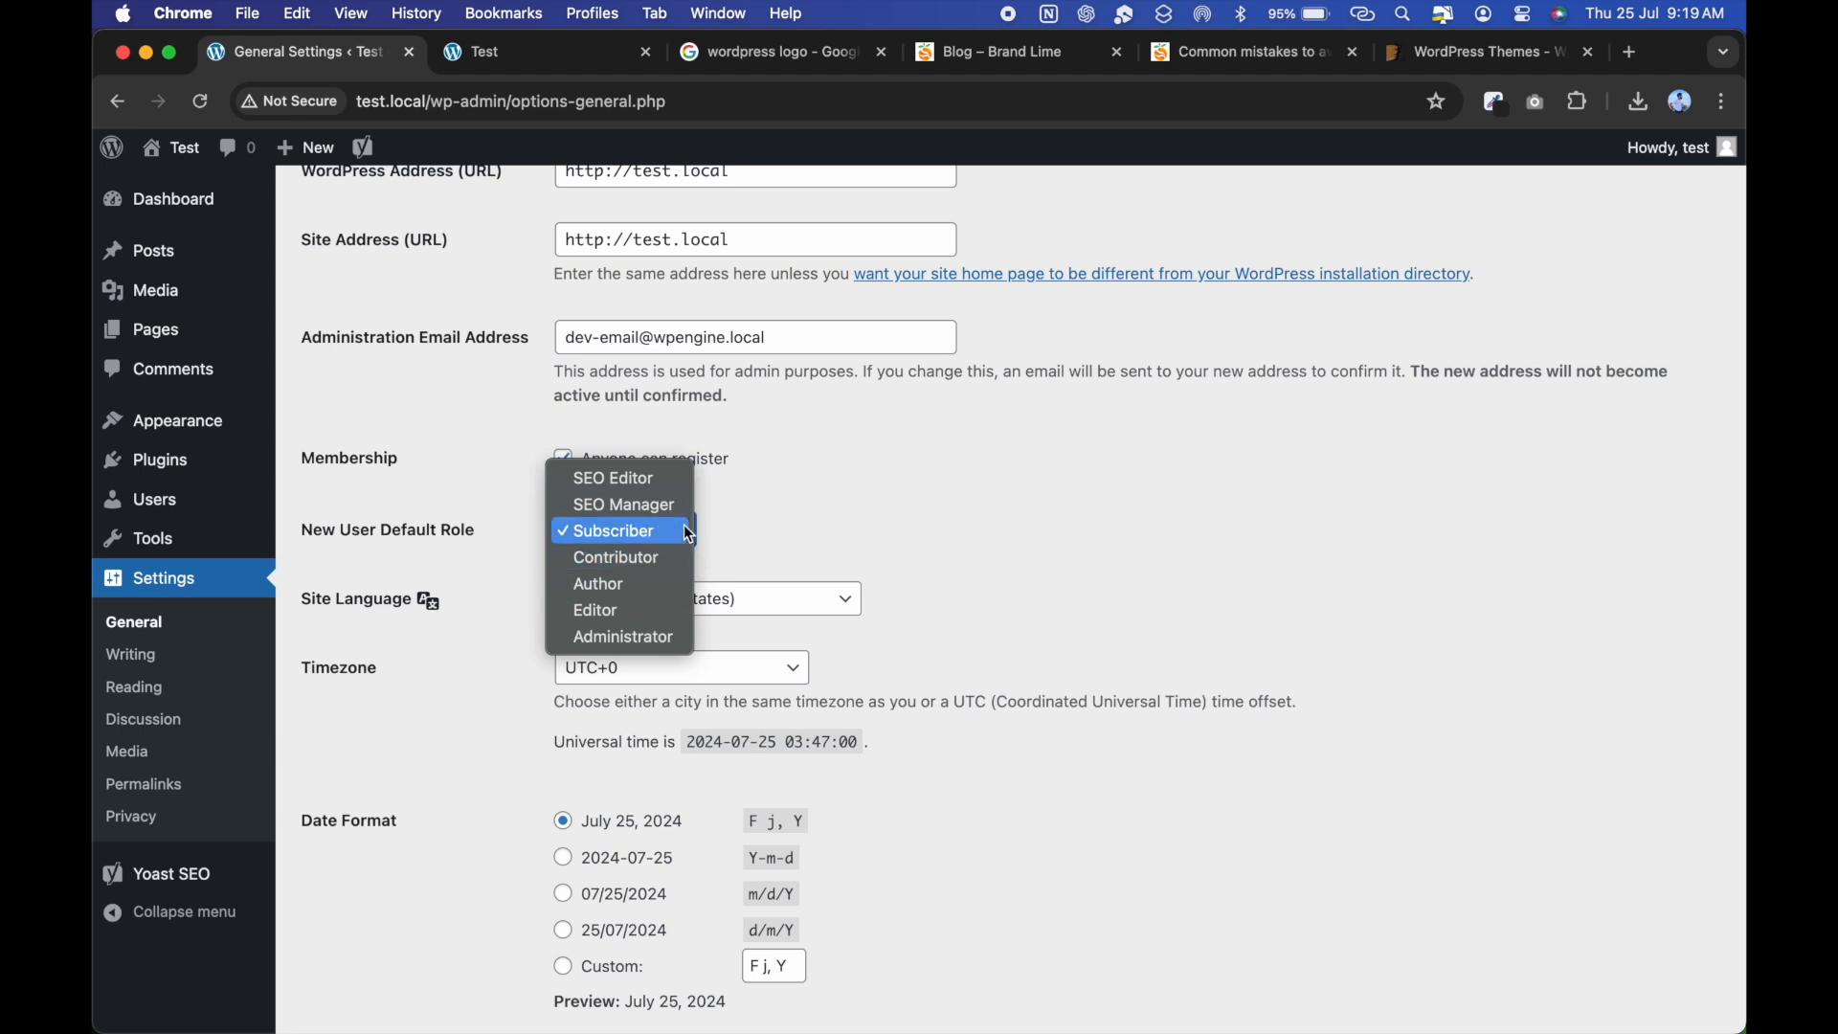
pyautogui.click(712, 521)
pyautogui.scroll(-3, 712, 521)
# Keep English (United States) as language, set timezone to UTC+5:30, and save the settings.
pyautogui.click(775, 487)
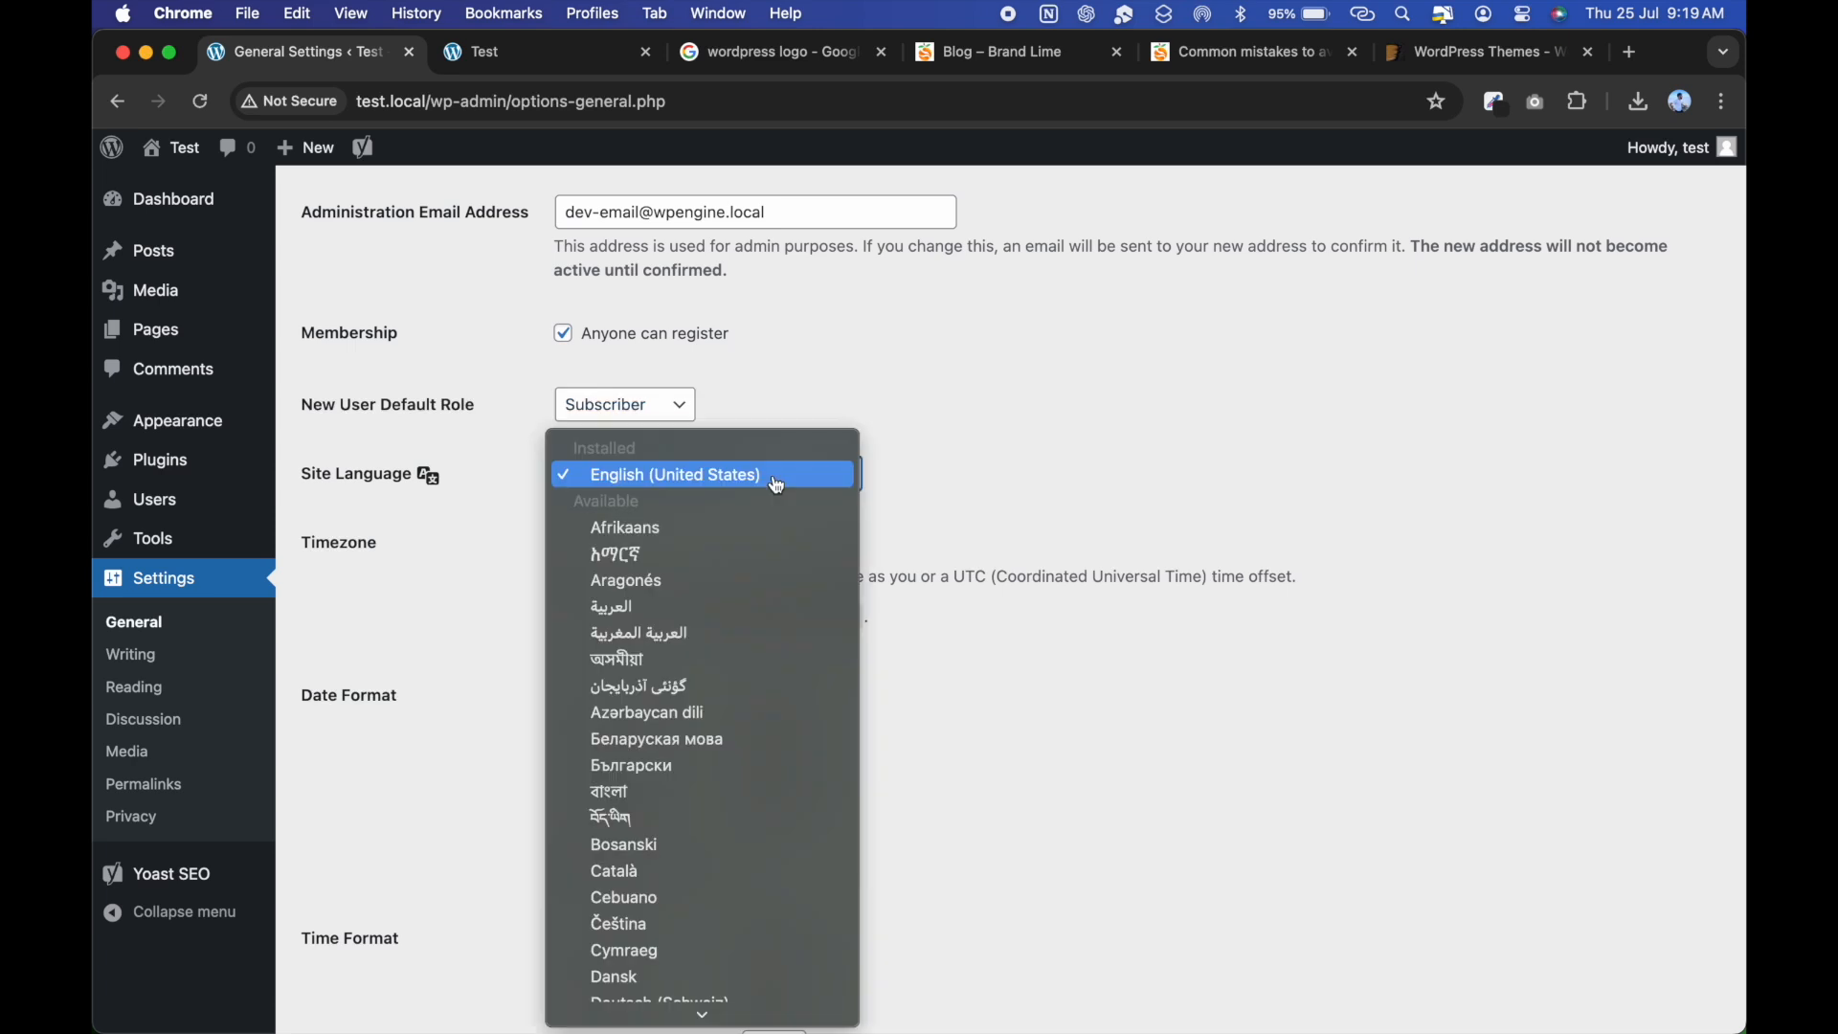
pyautogui.click(954, 473)
pyautogui.scroll(-2, 954, 473)
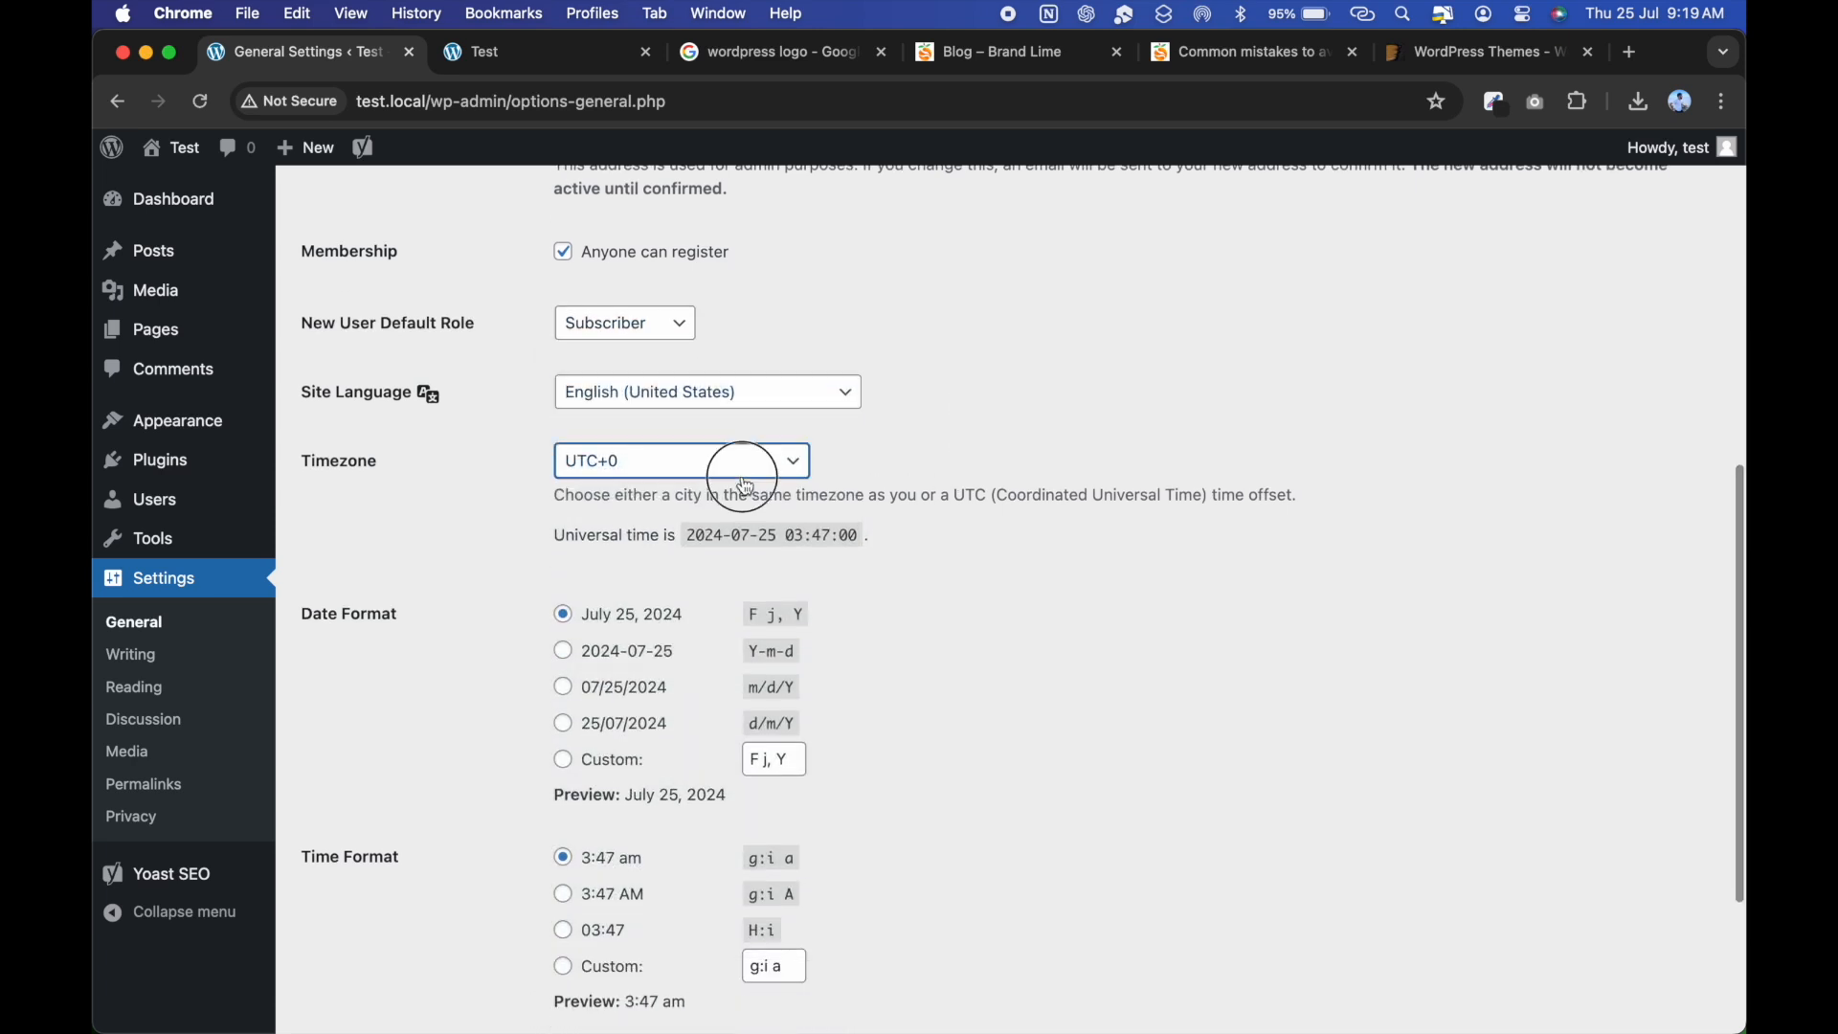
pyautogui.click(738, 472)
pyautogui.click(709, 753)
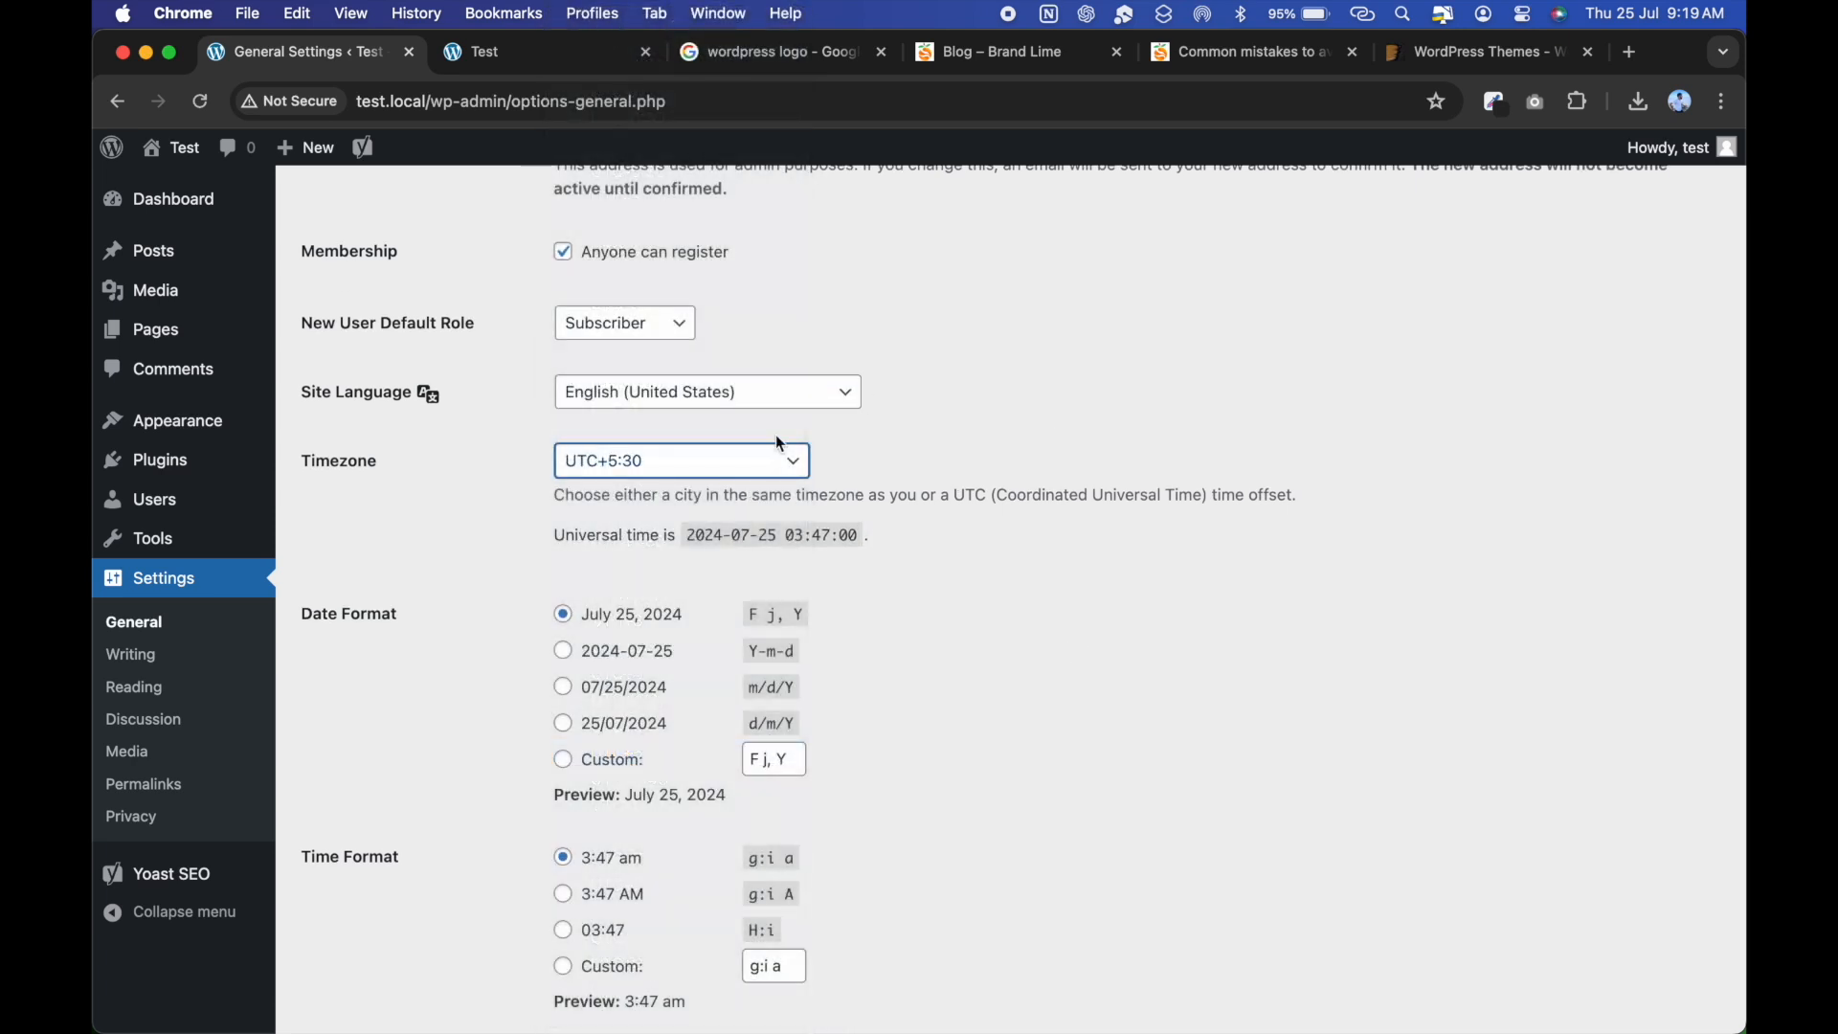
pyautogui.scroll(-1, 727, 495)
pyautogui.scroll(-3, 727, 494)
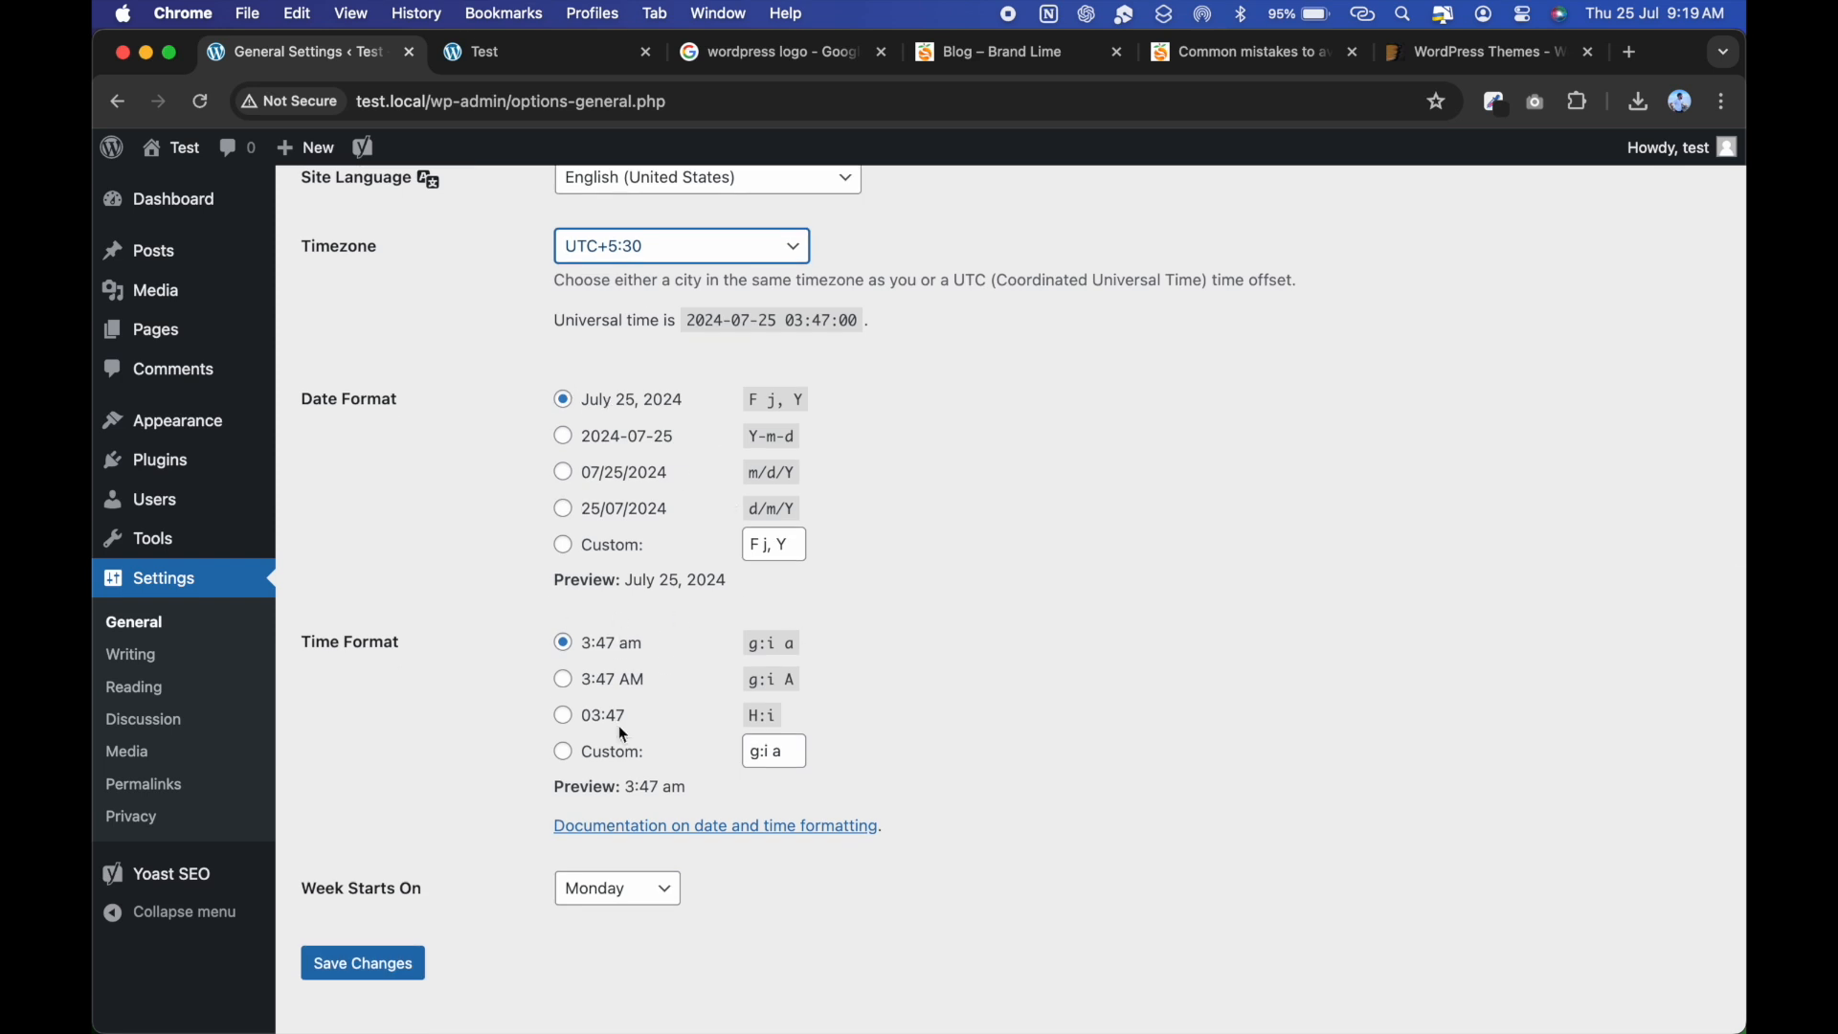
pyautogui.scroll(-1, 718, 772)
pyautogui.click(422, 912)
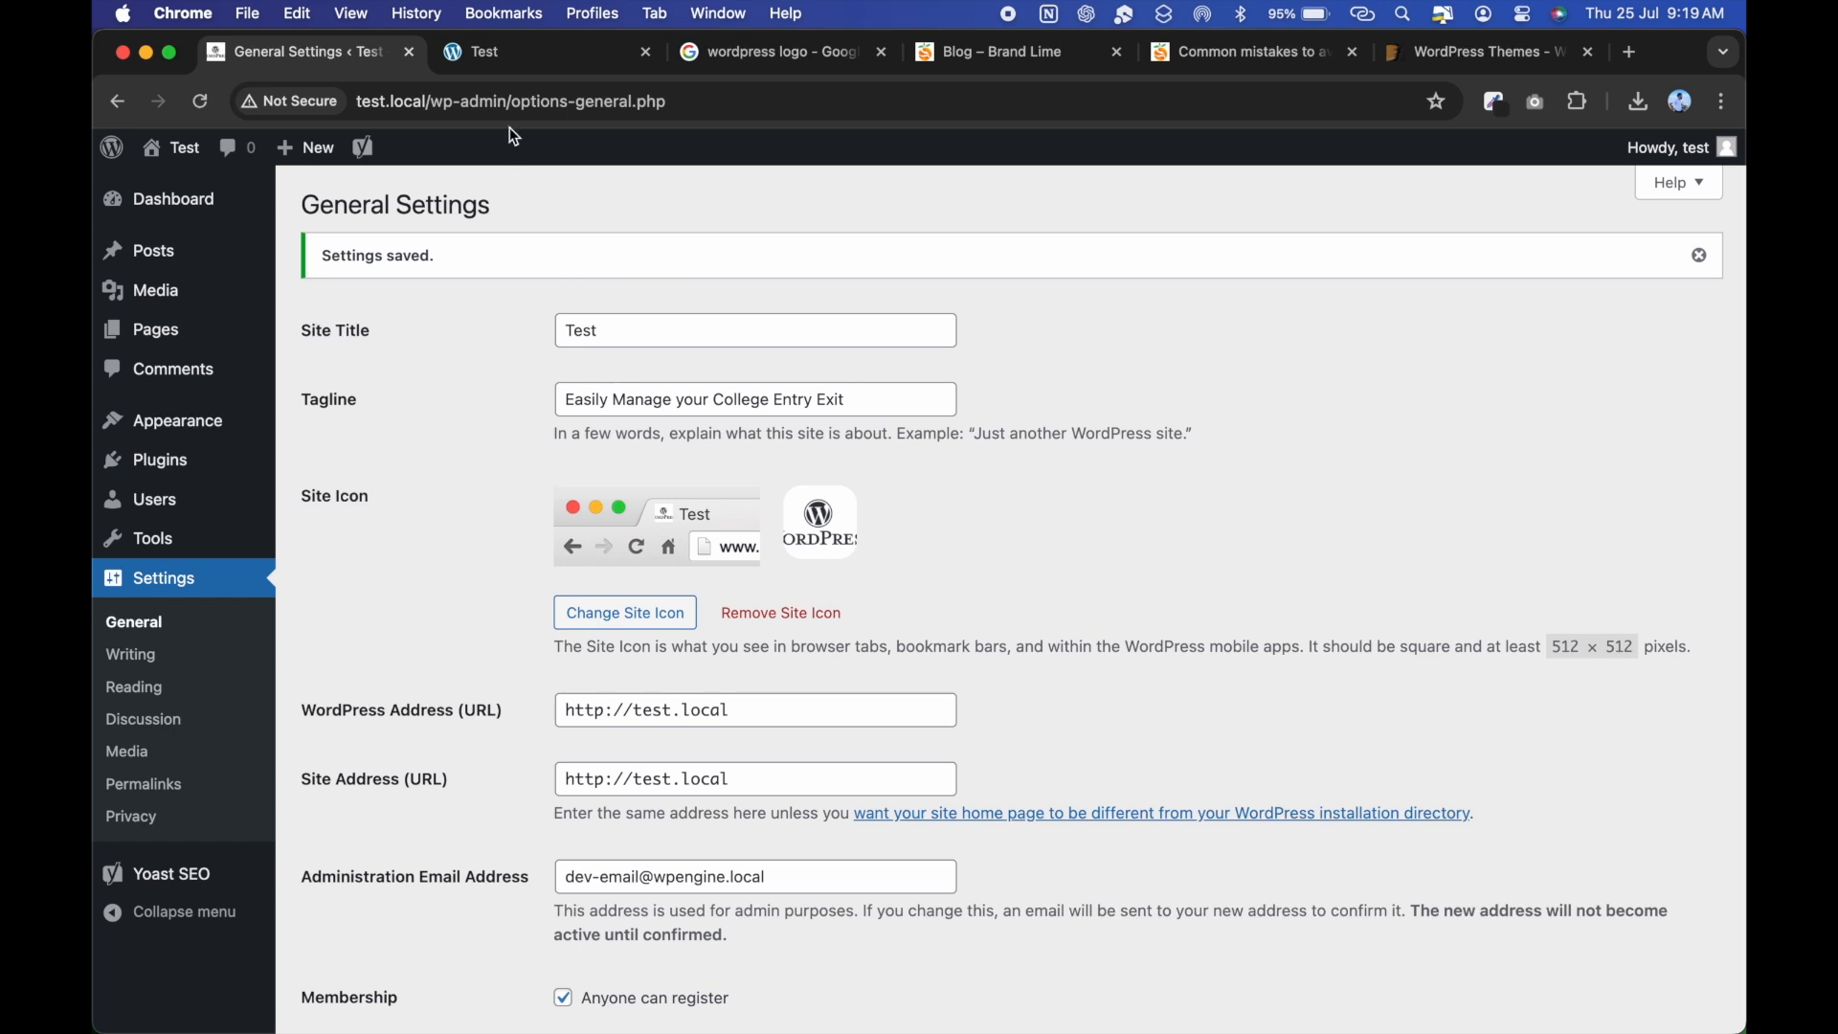
# Reload the site's front page to confirm the new tagline and logo icon appear.
pyautogui.click(490, 59)
pyautogui.click(200, 101)
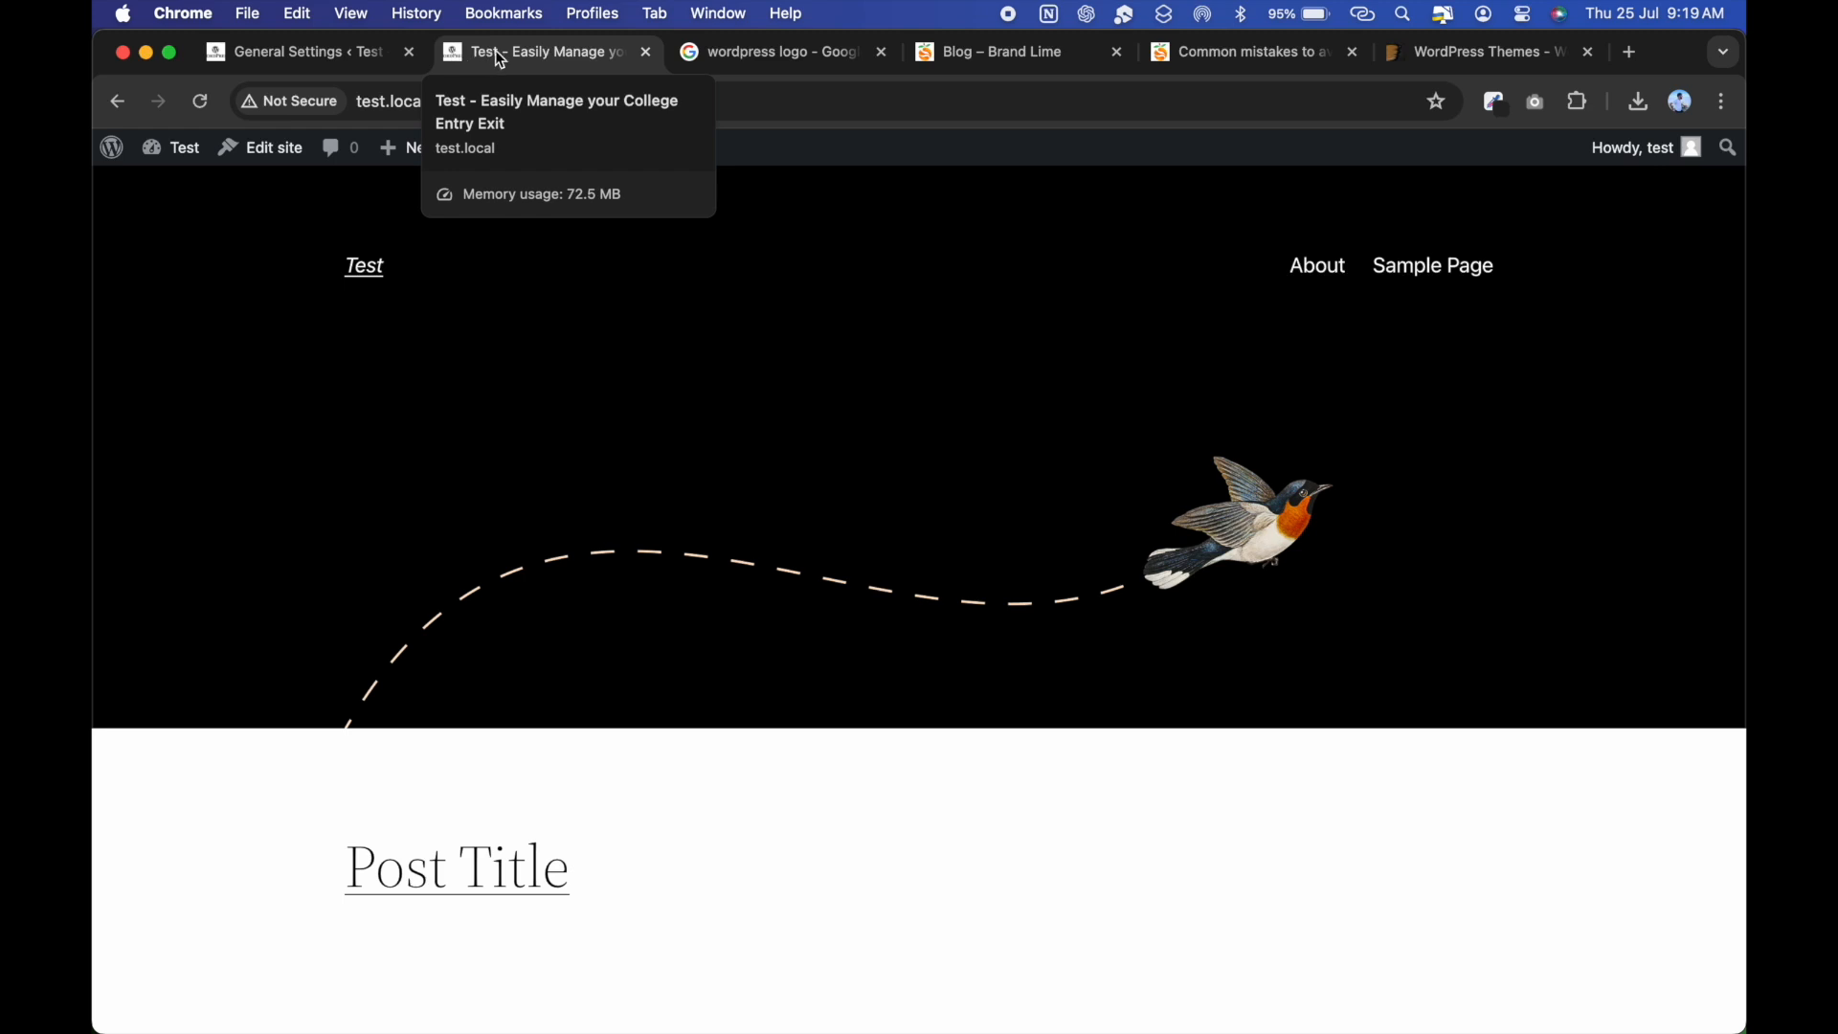
pyautogui.click(393, 57)
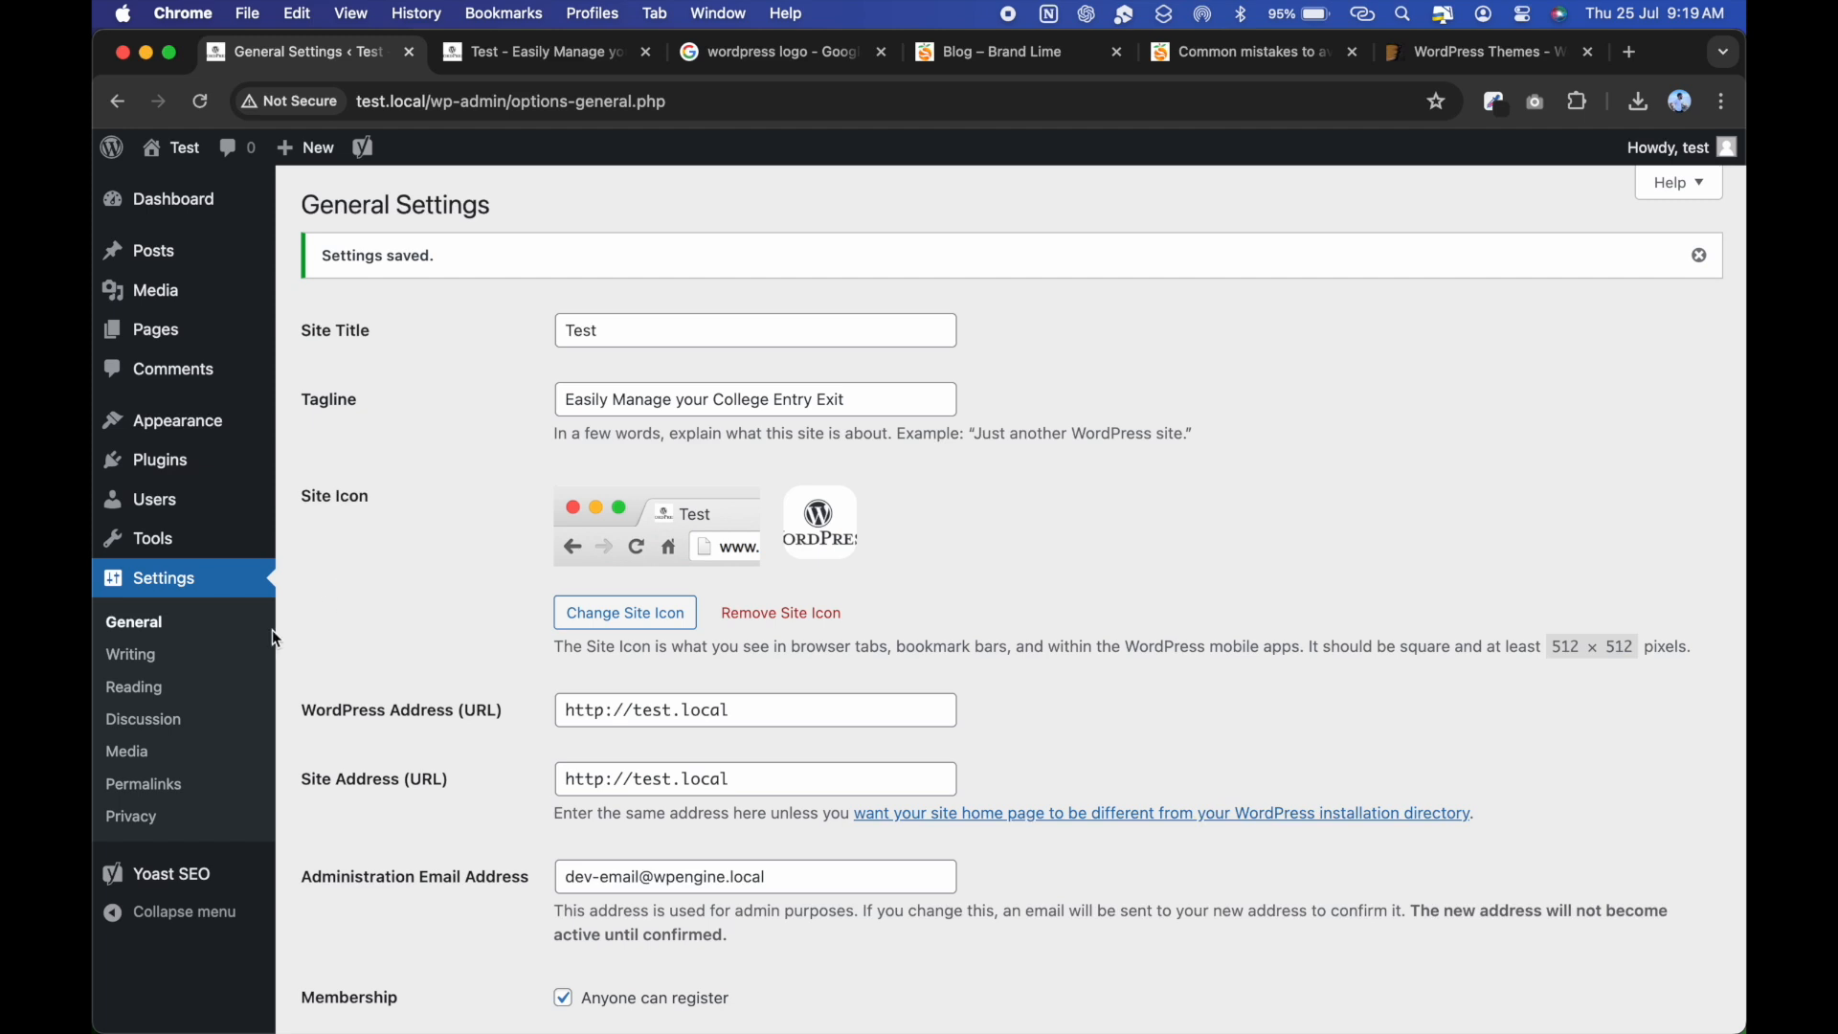
# Look through the Writing settings without changes, then bring up the Reading settings.
pyautogui.click(179, 660)
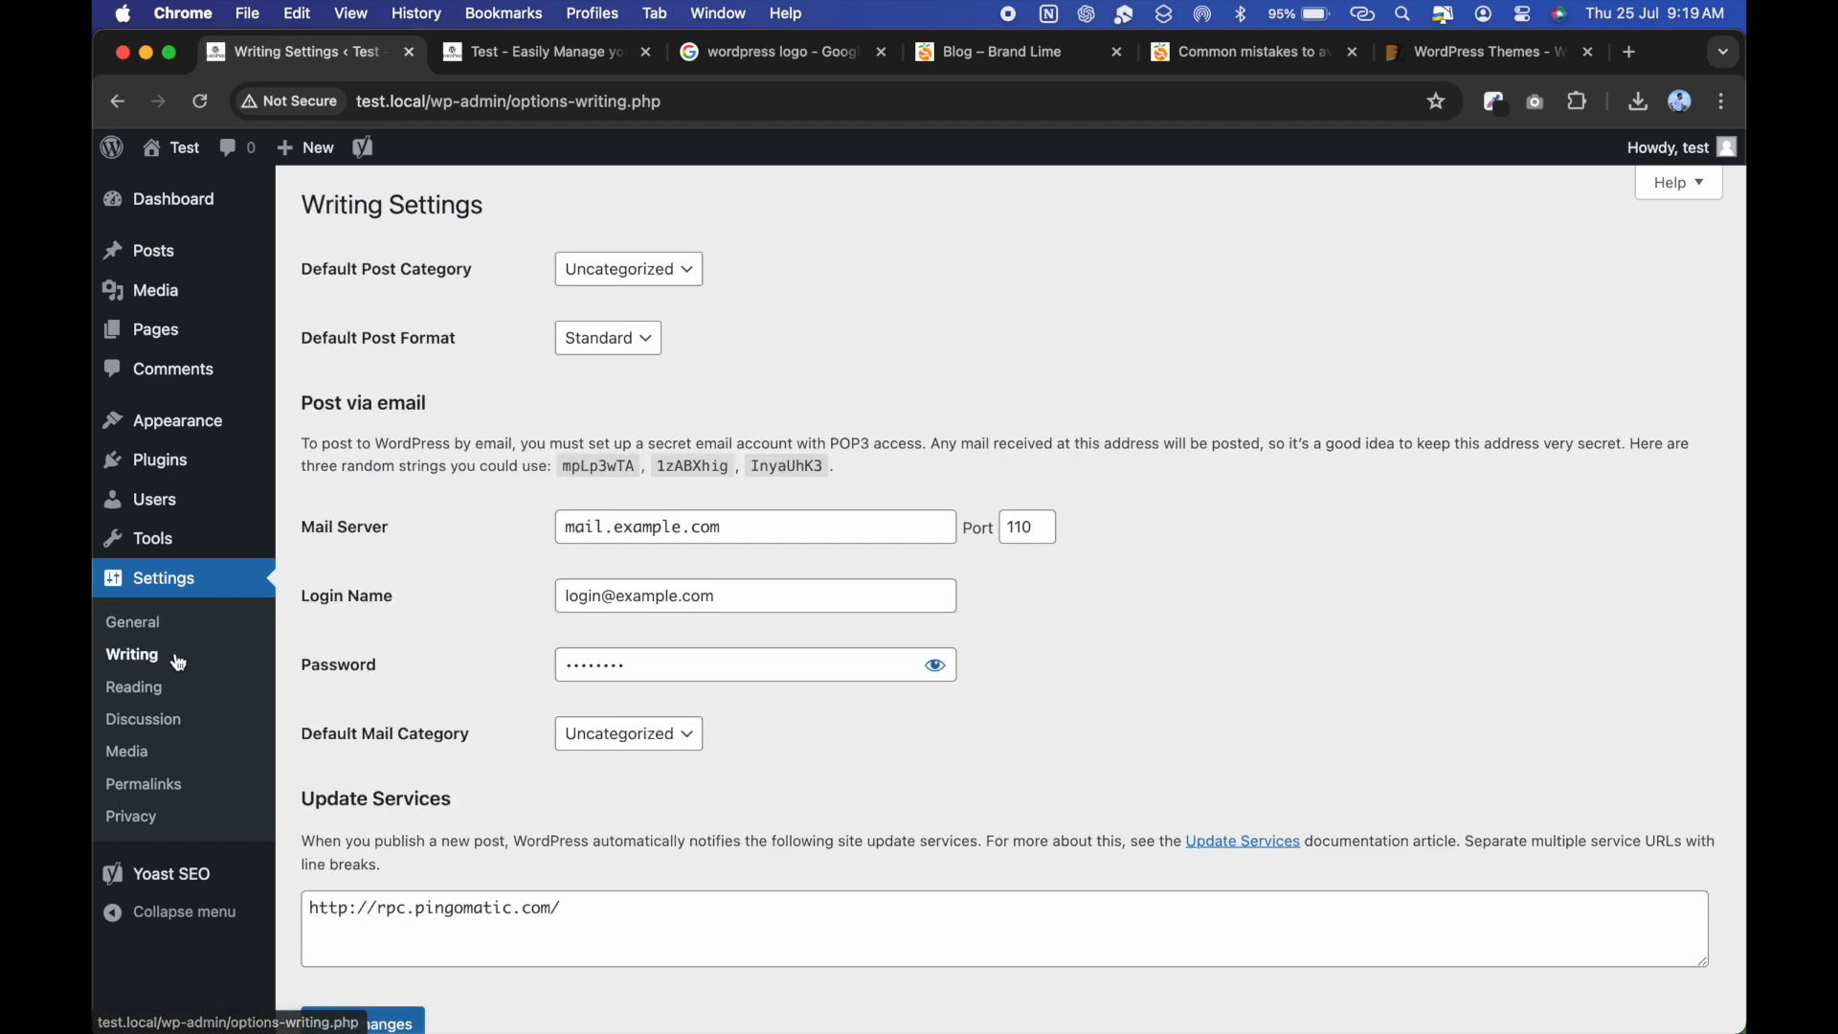
pyautogui.scroll(-3, 607, 561)
pyautogui.scroll(-2, 605, 557)
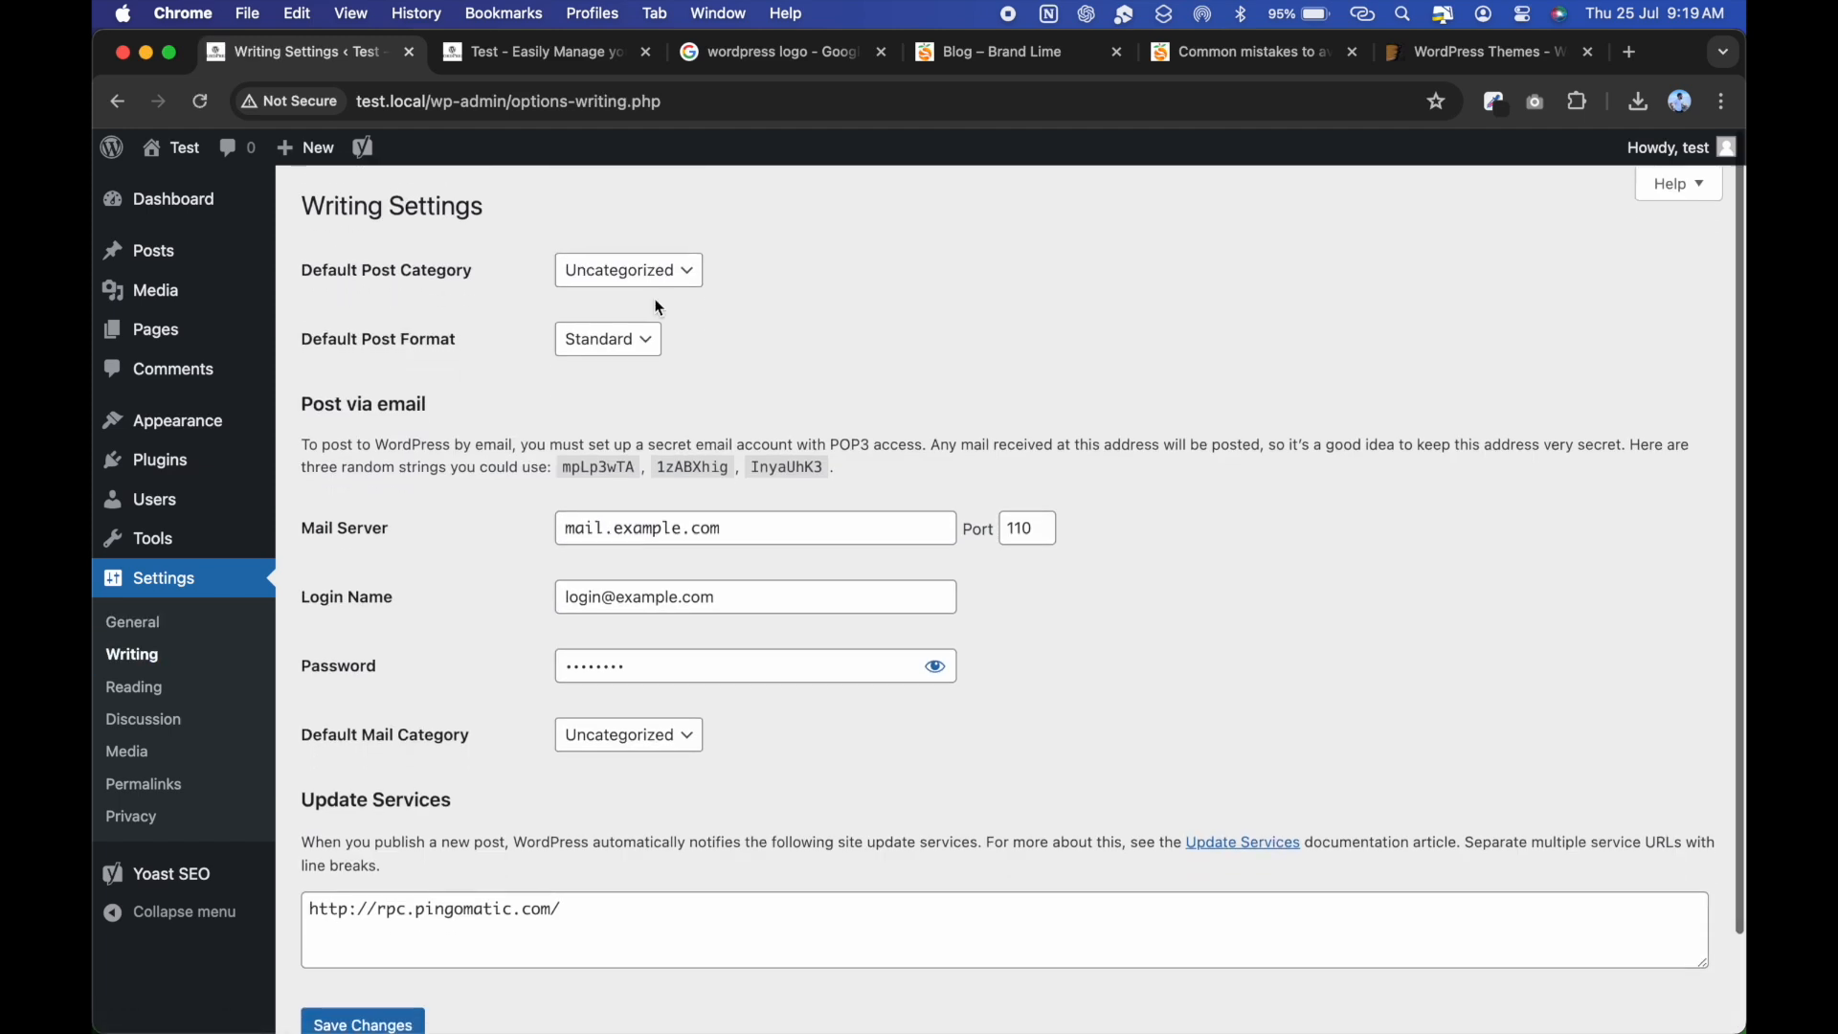
pyautogui.scroll(-1, 630, 517)
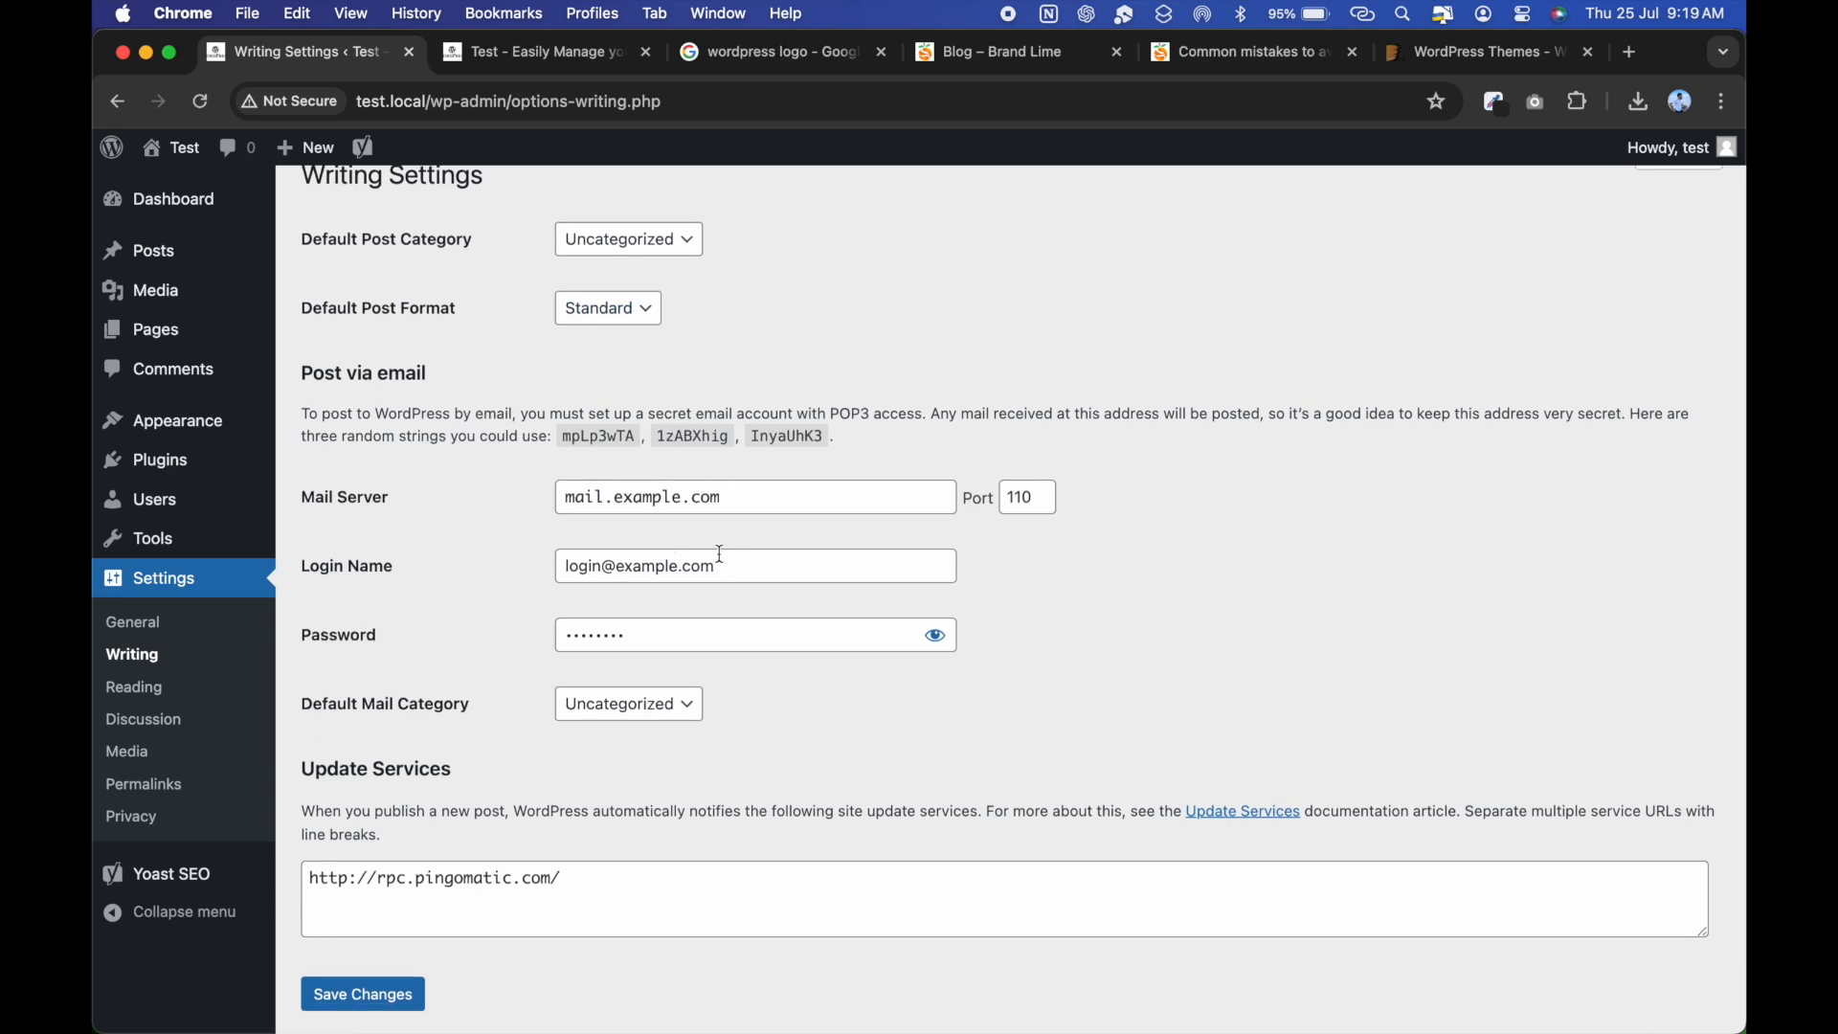
pyautogui.scroll(1, 766, 622)
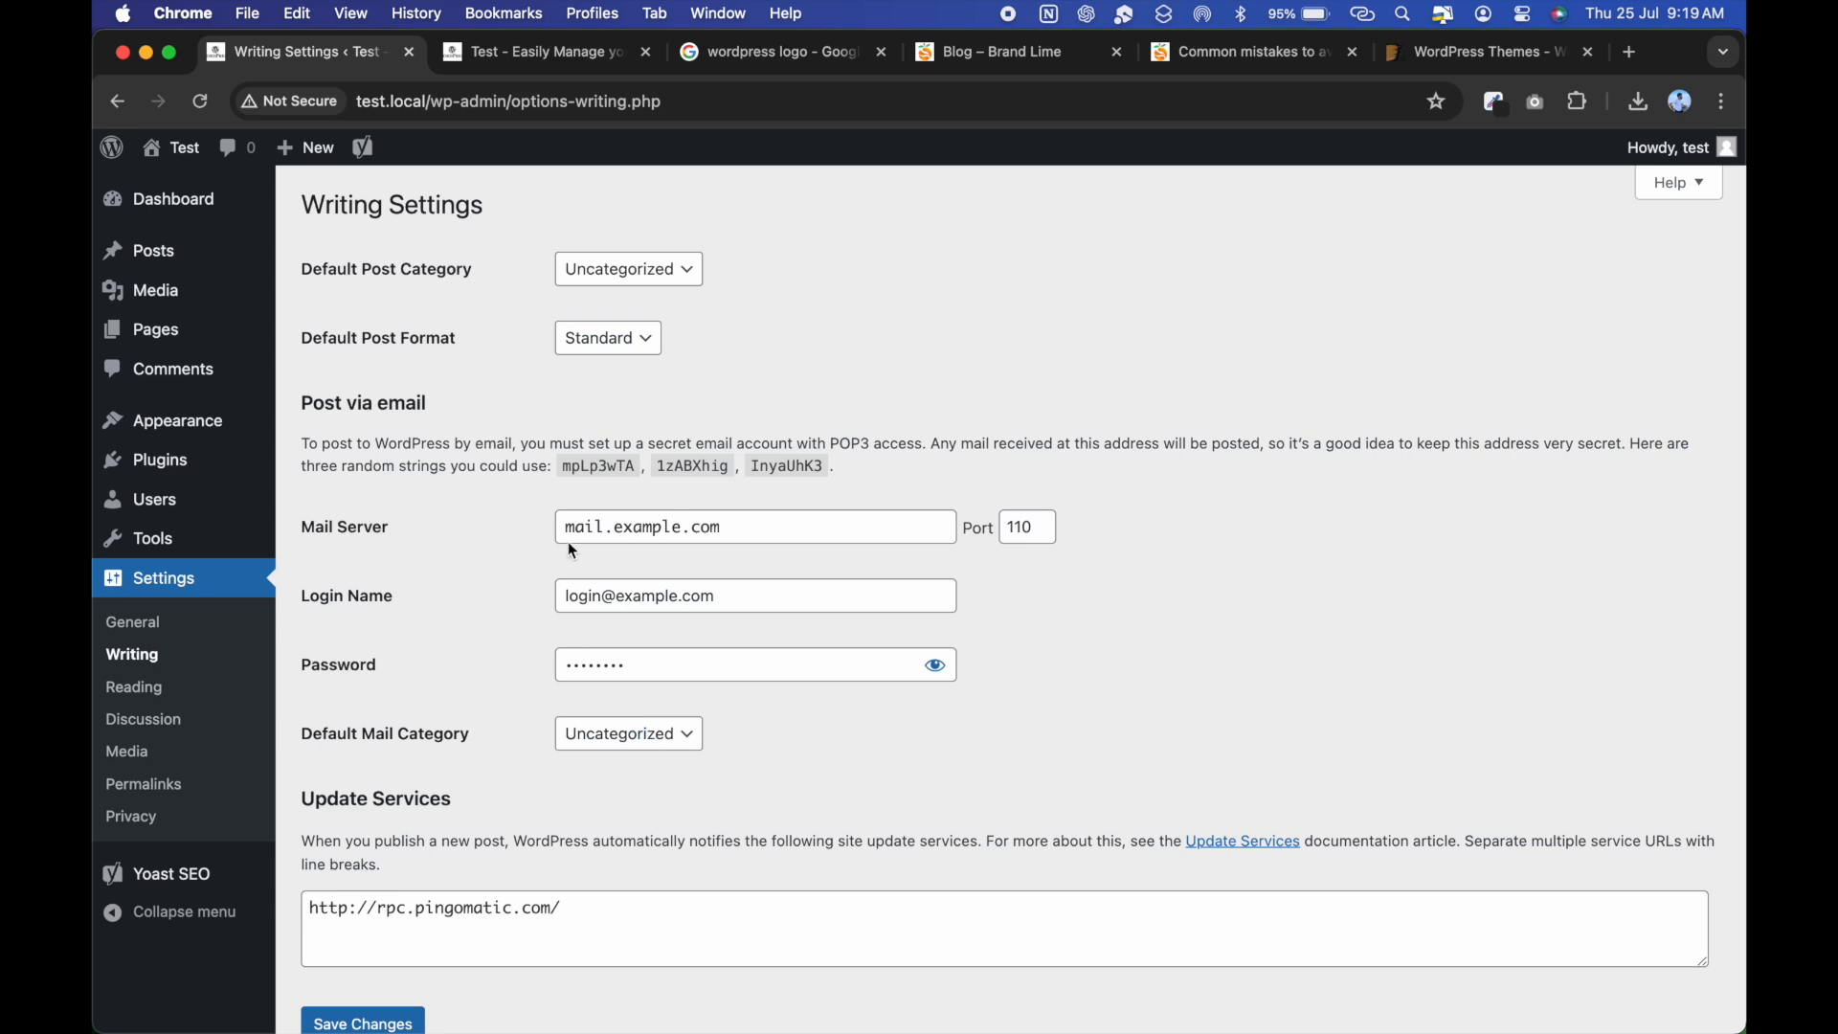
pyautogui.click(137, 697)
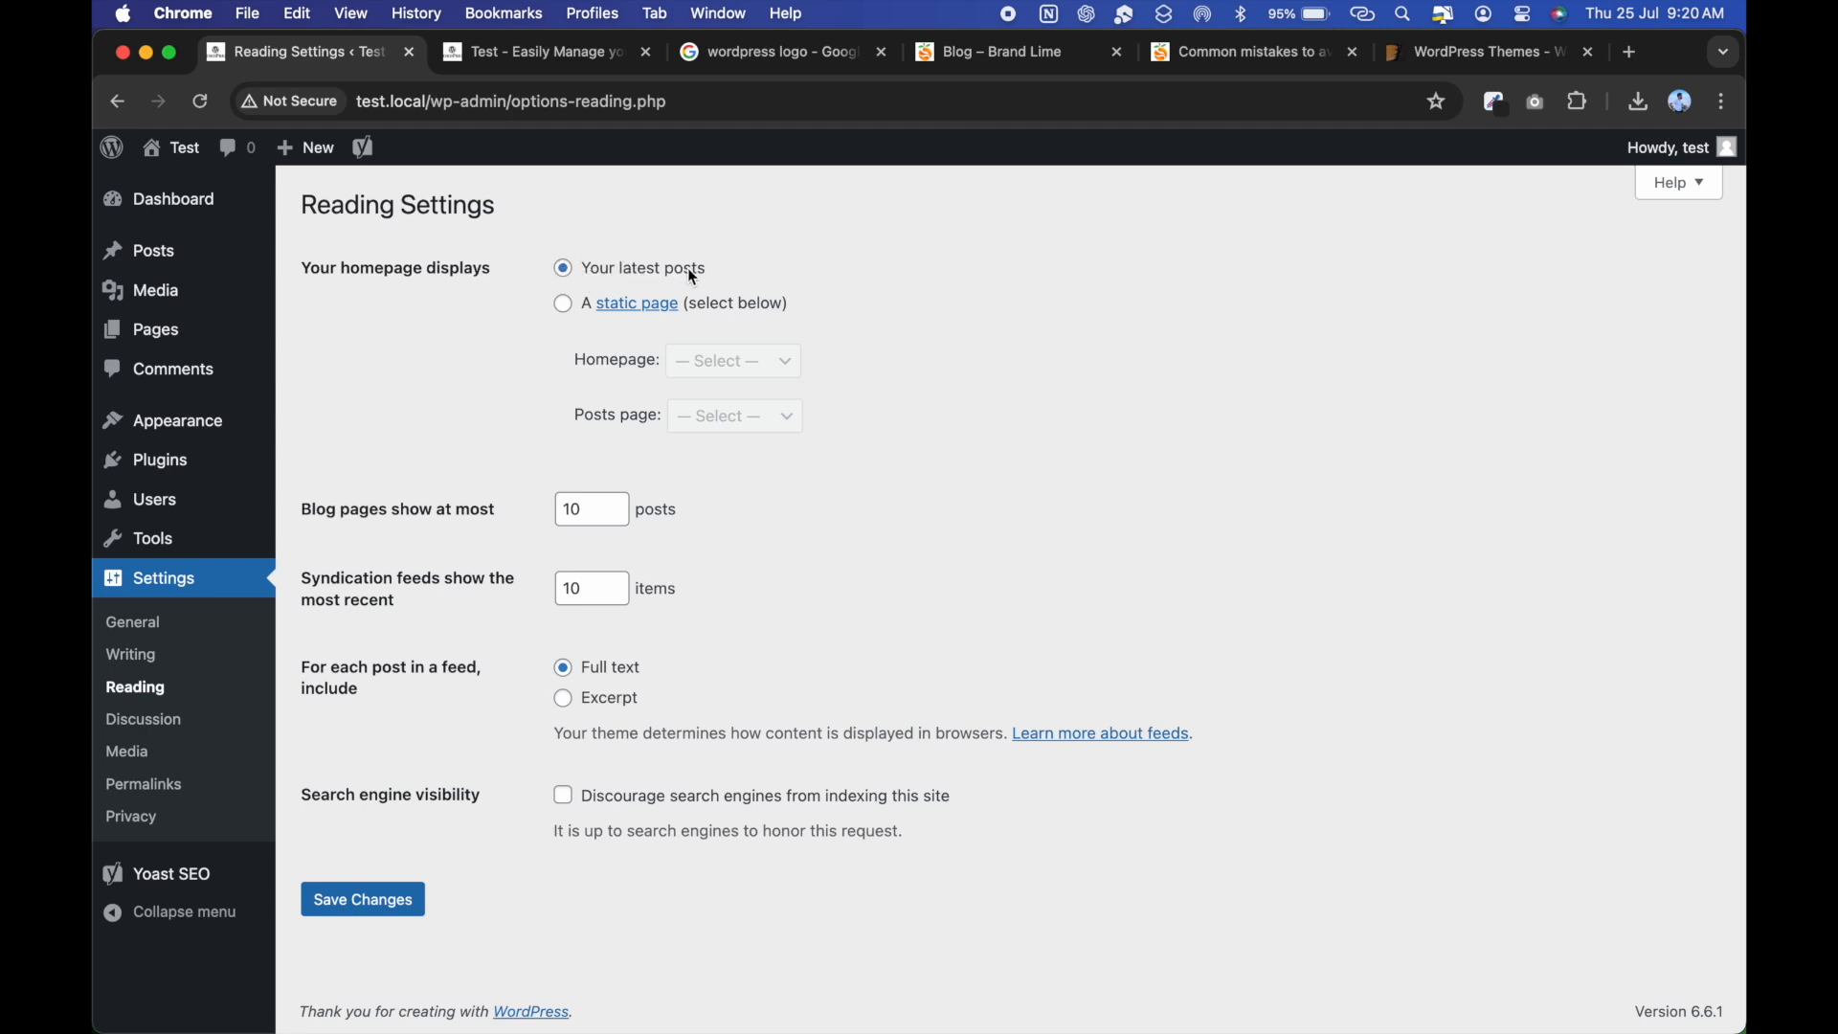
# Switch the homepage to a static page: Sample Page as homepage, About as posts page.
pyautogui.click(560, 316)
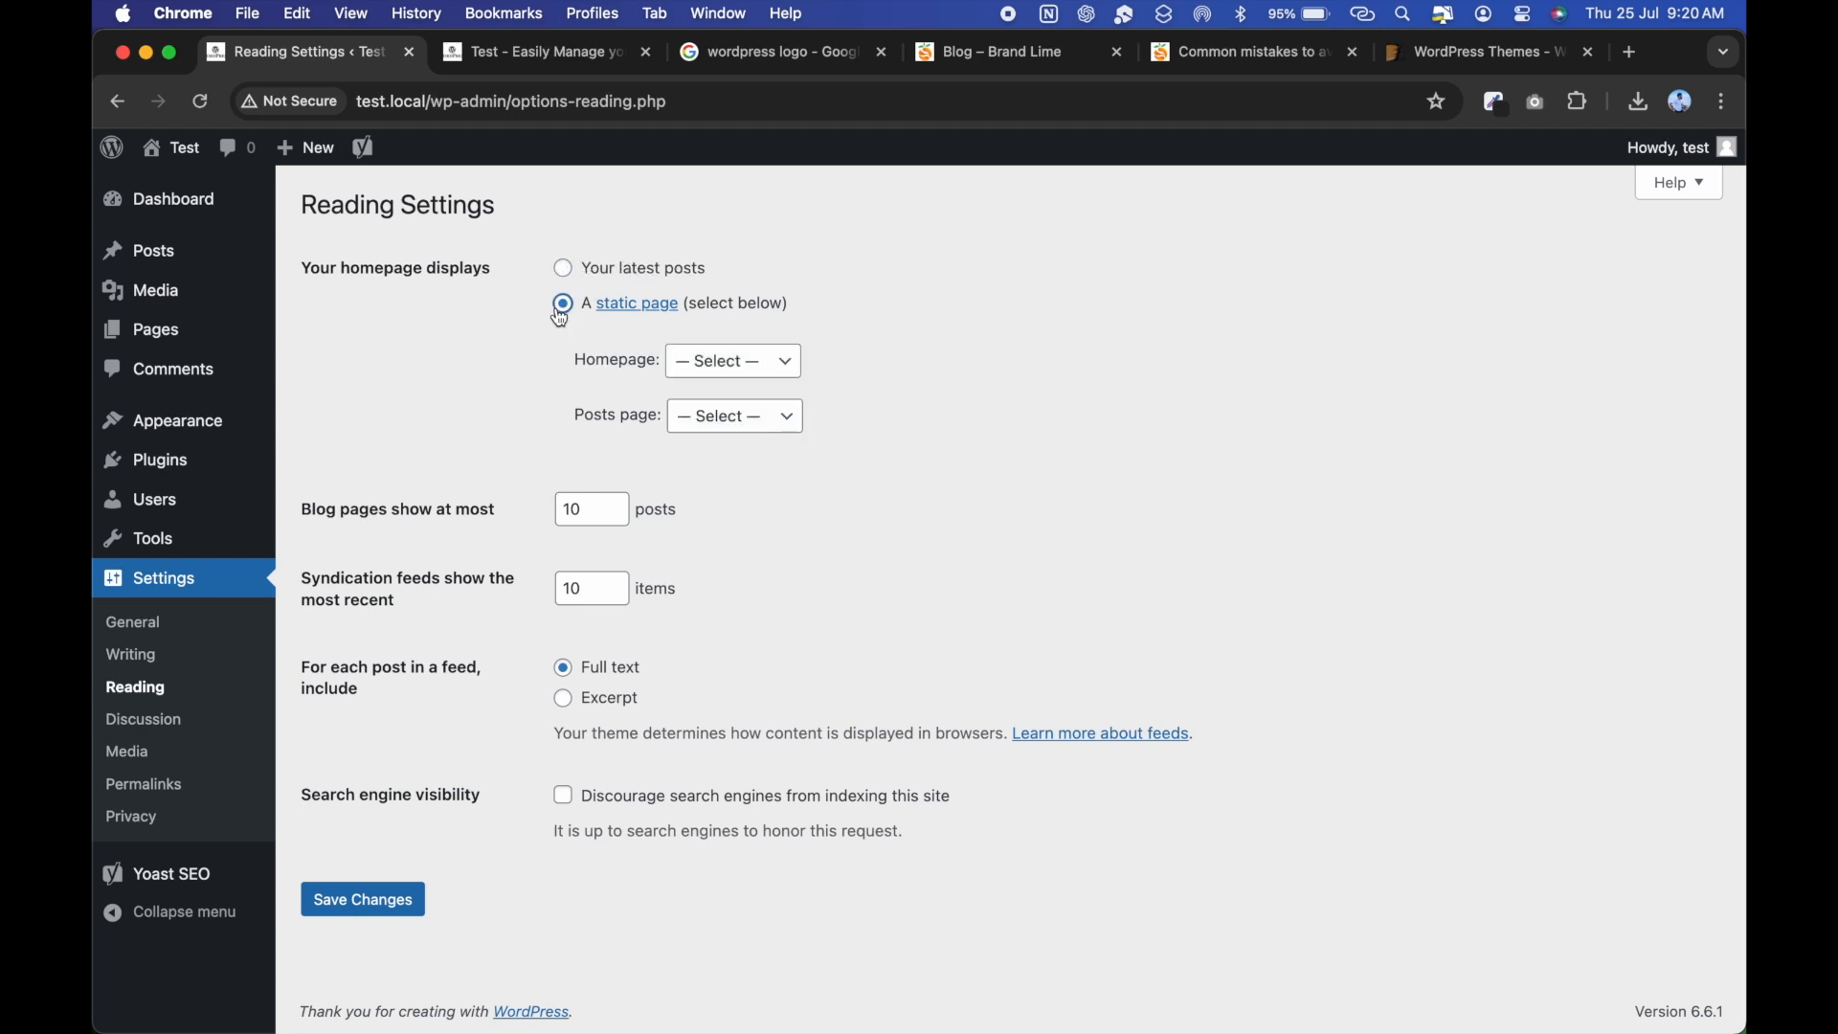
pyautogui.click(732, 367)
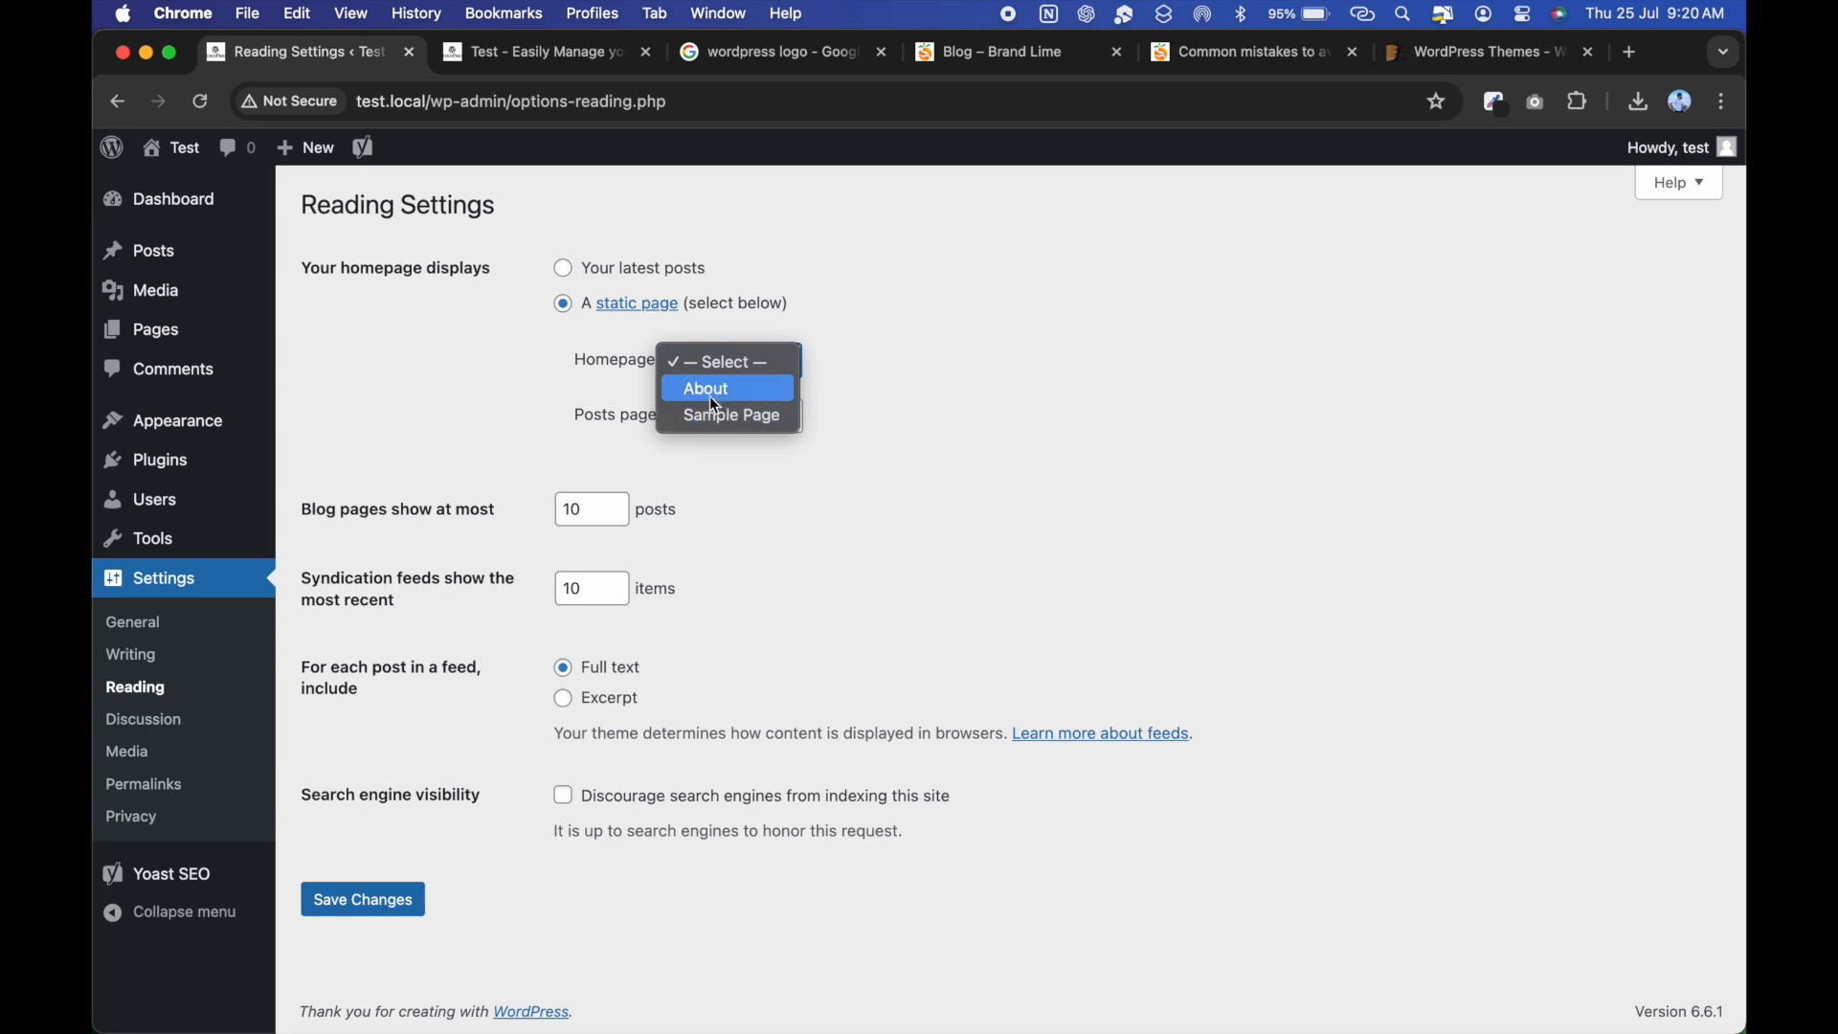
pyautogui.click(718, 414)
pyautogui.click(718, 415)
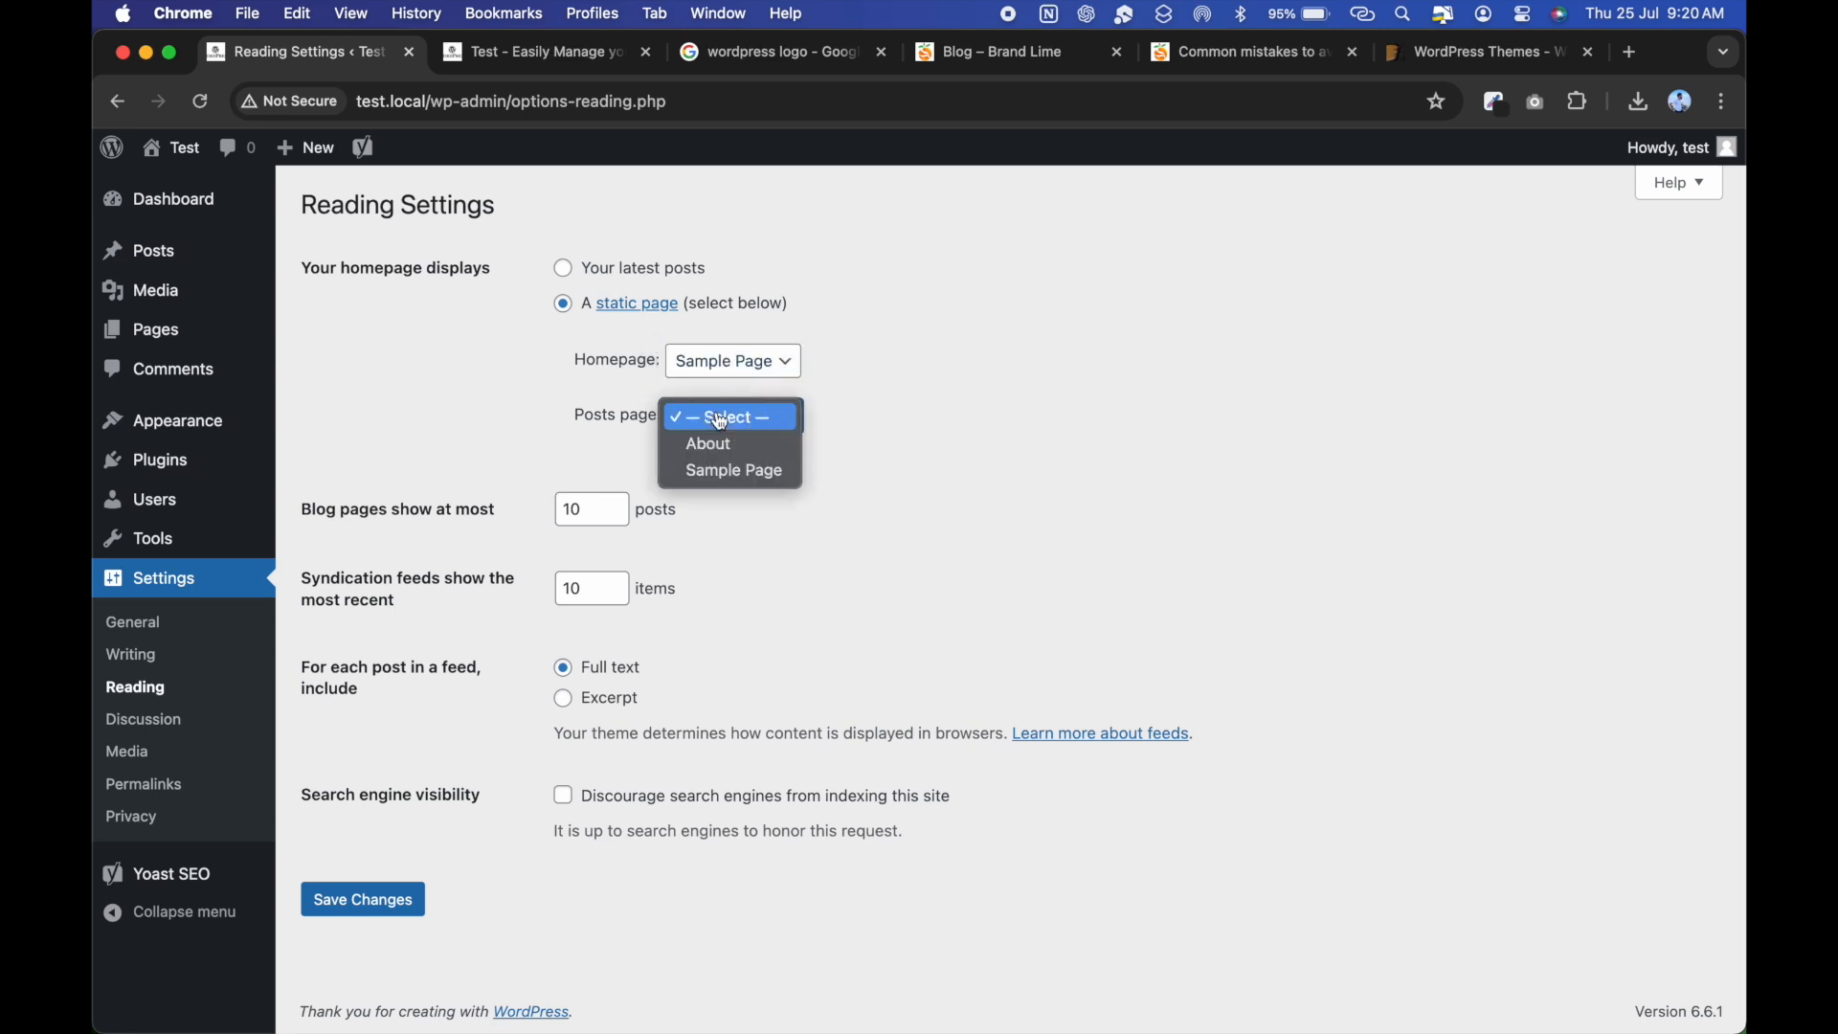
pyautogui.click(752, 486)
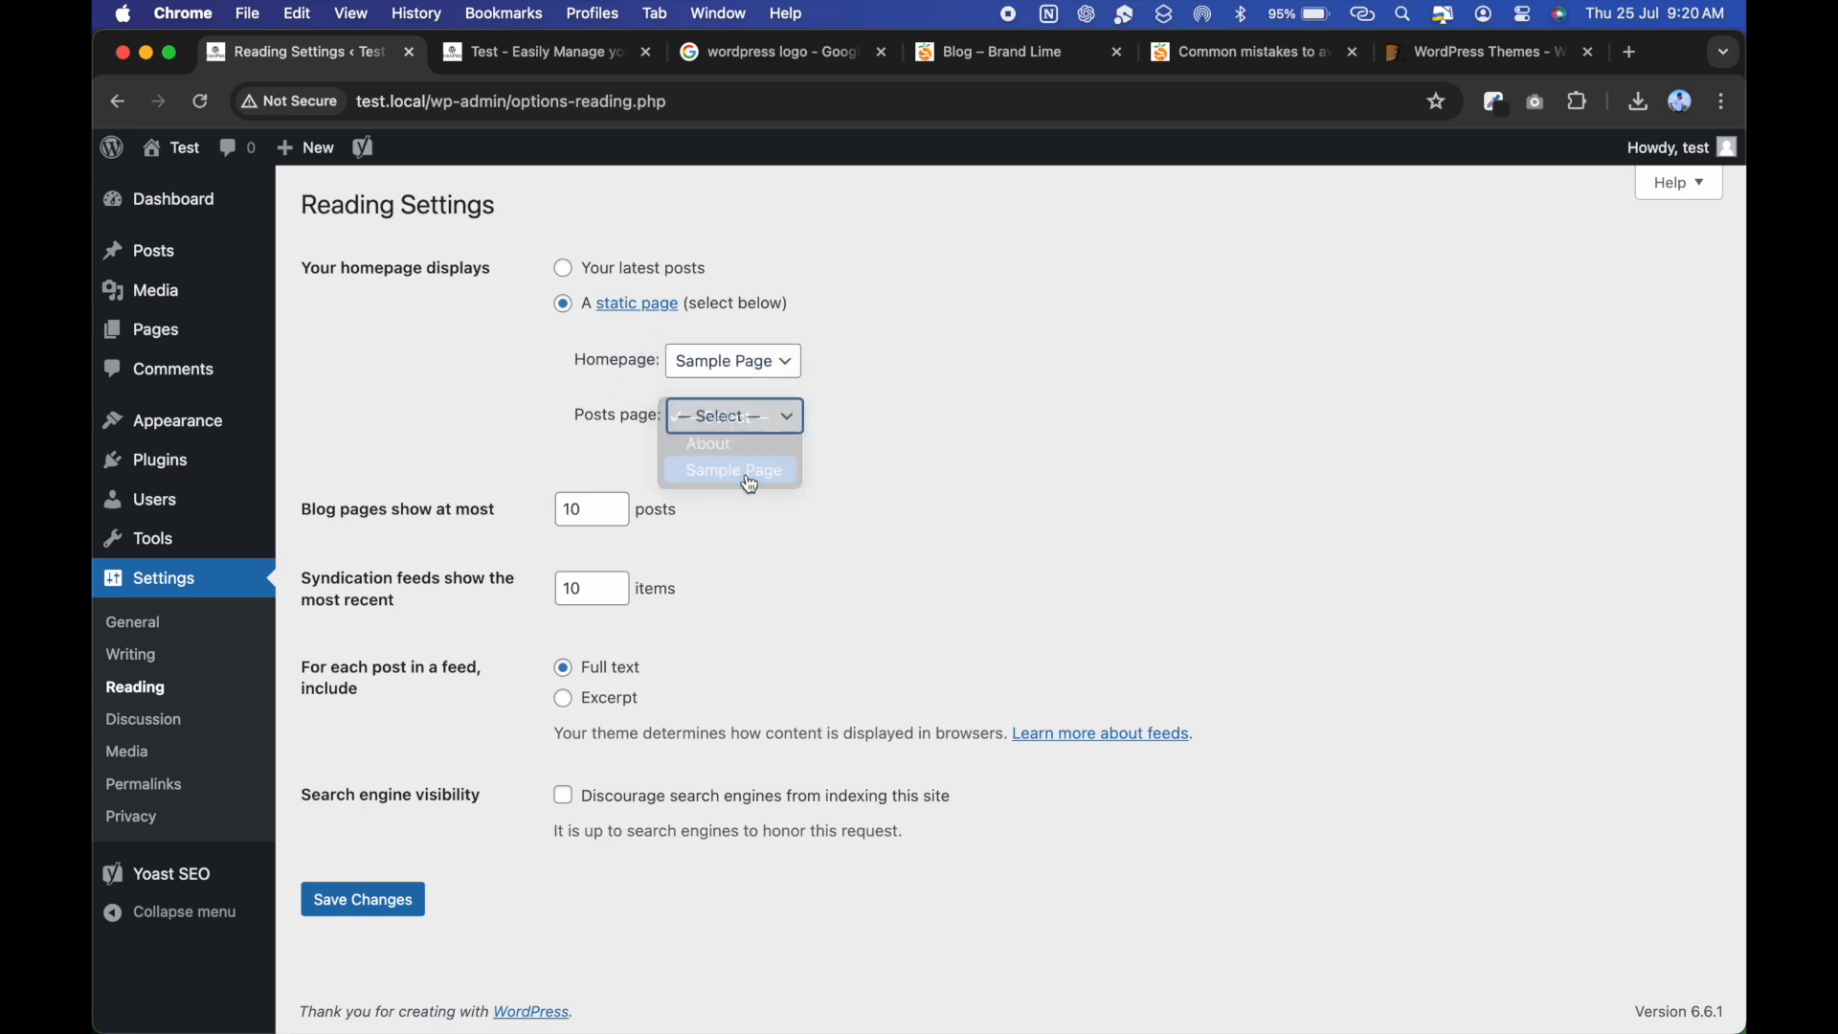
pyautogui.click(731, 419)
pyautogui.click(972, 414)
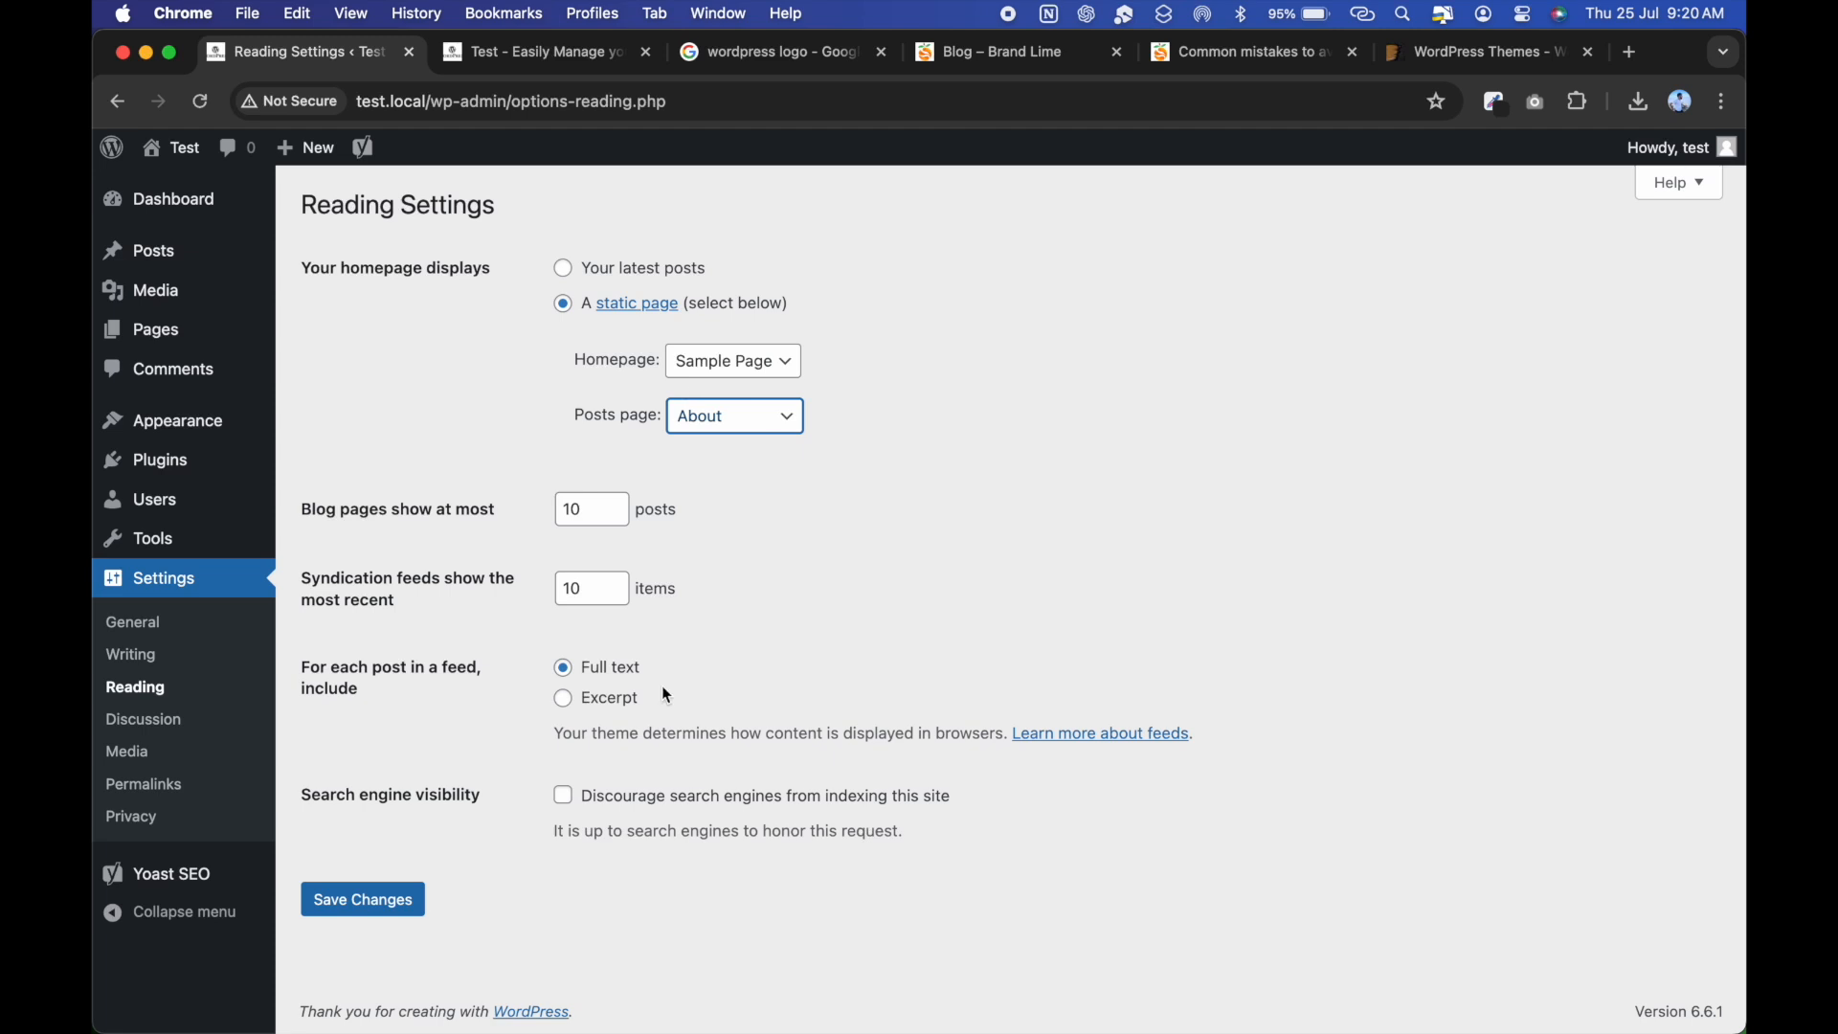
# Scroll through all the Discussion settings options.
pyautogui.click(175, 733)
pyautogui.scroll(-5, 830, 595)
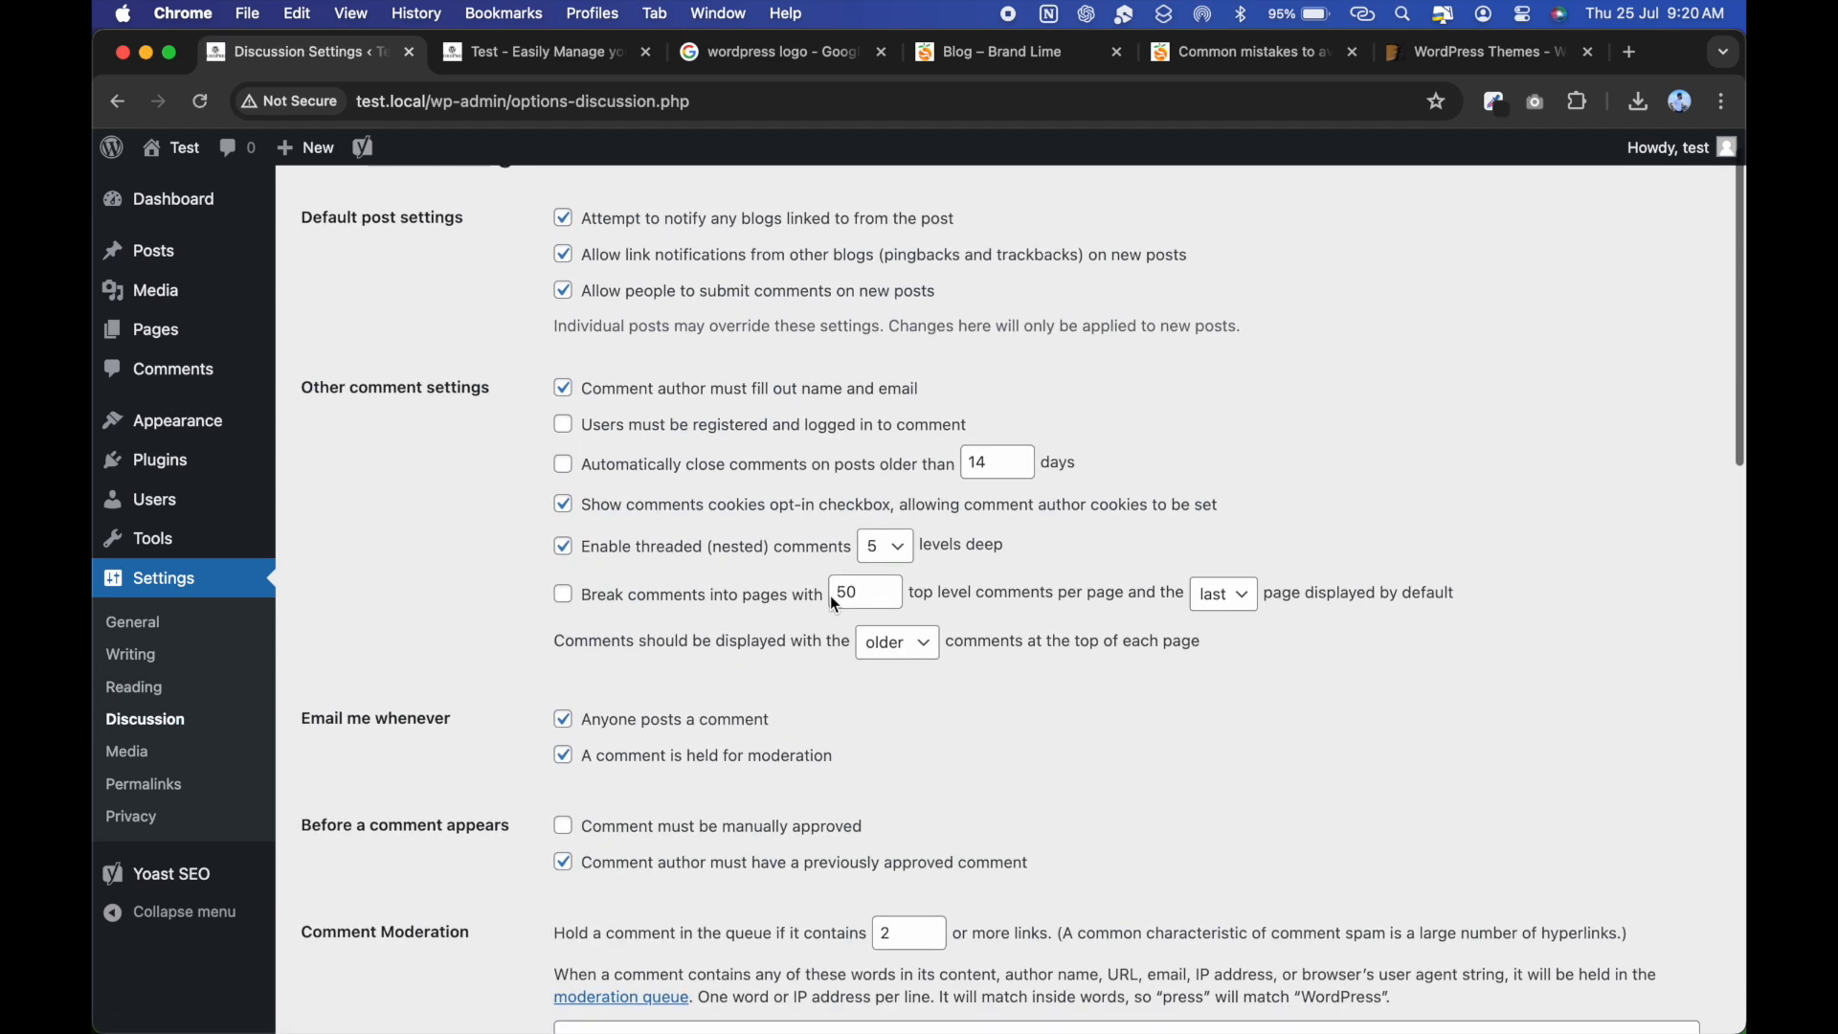
pyautogui.scroll(5, 830, 595)
pyautogui.scroll(-1, 832, 603)
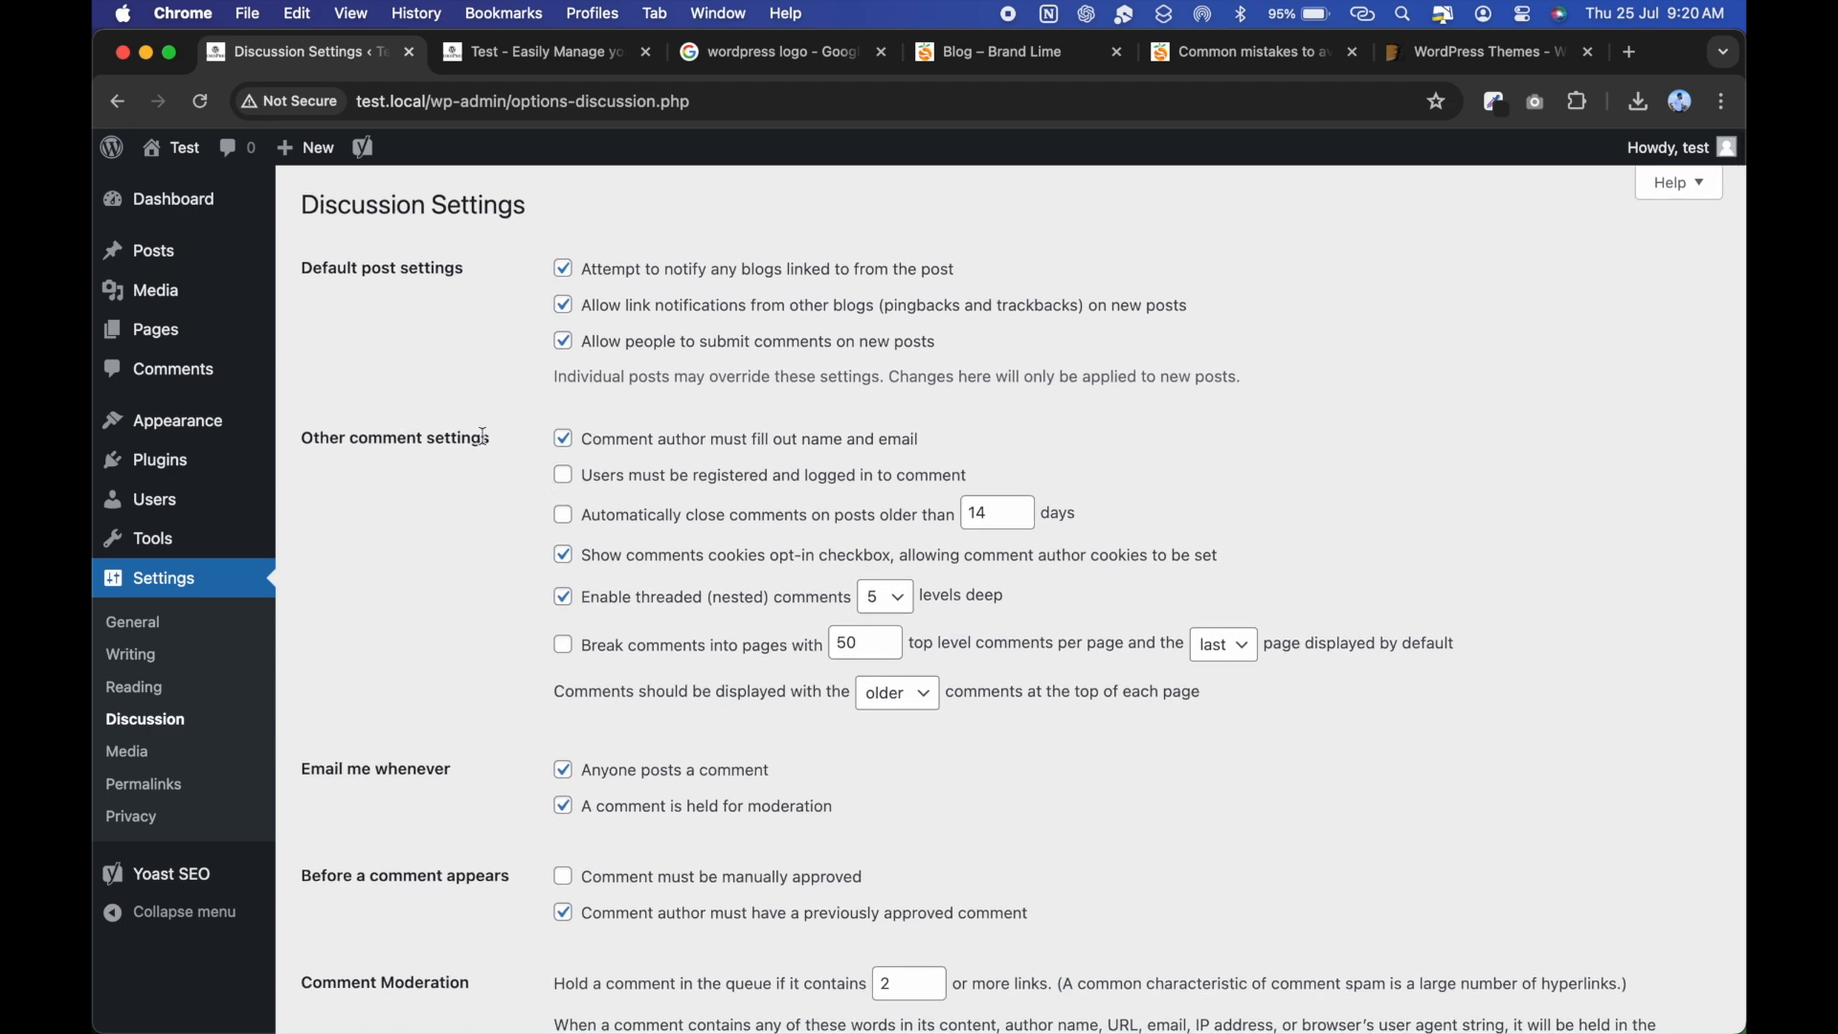
pyautogui.scroll(-5, 542, 457)
pyautogui.scroll(-2, 442, 596)
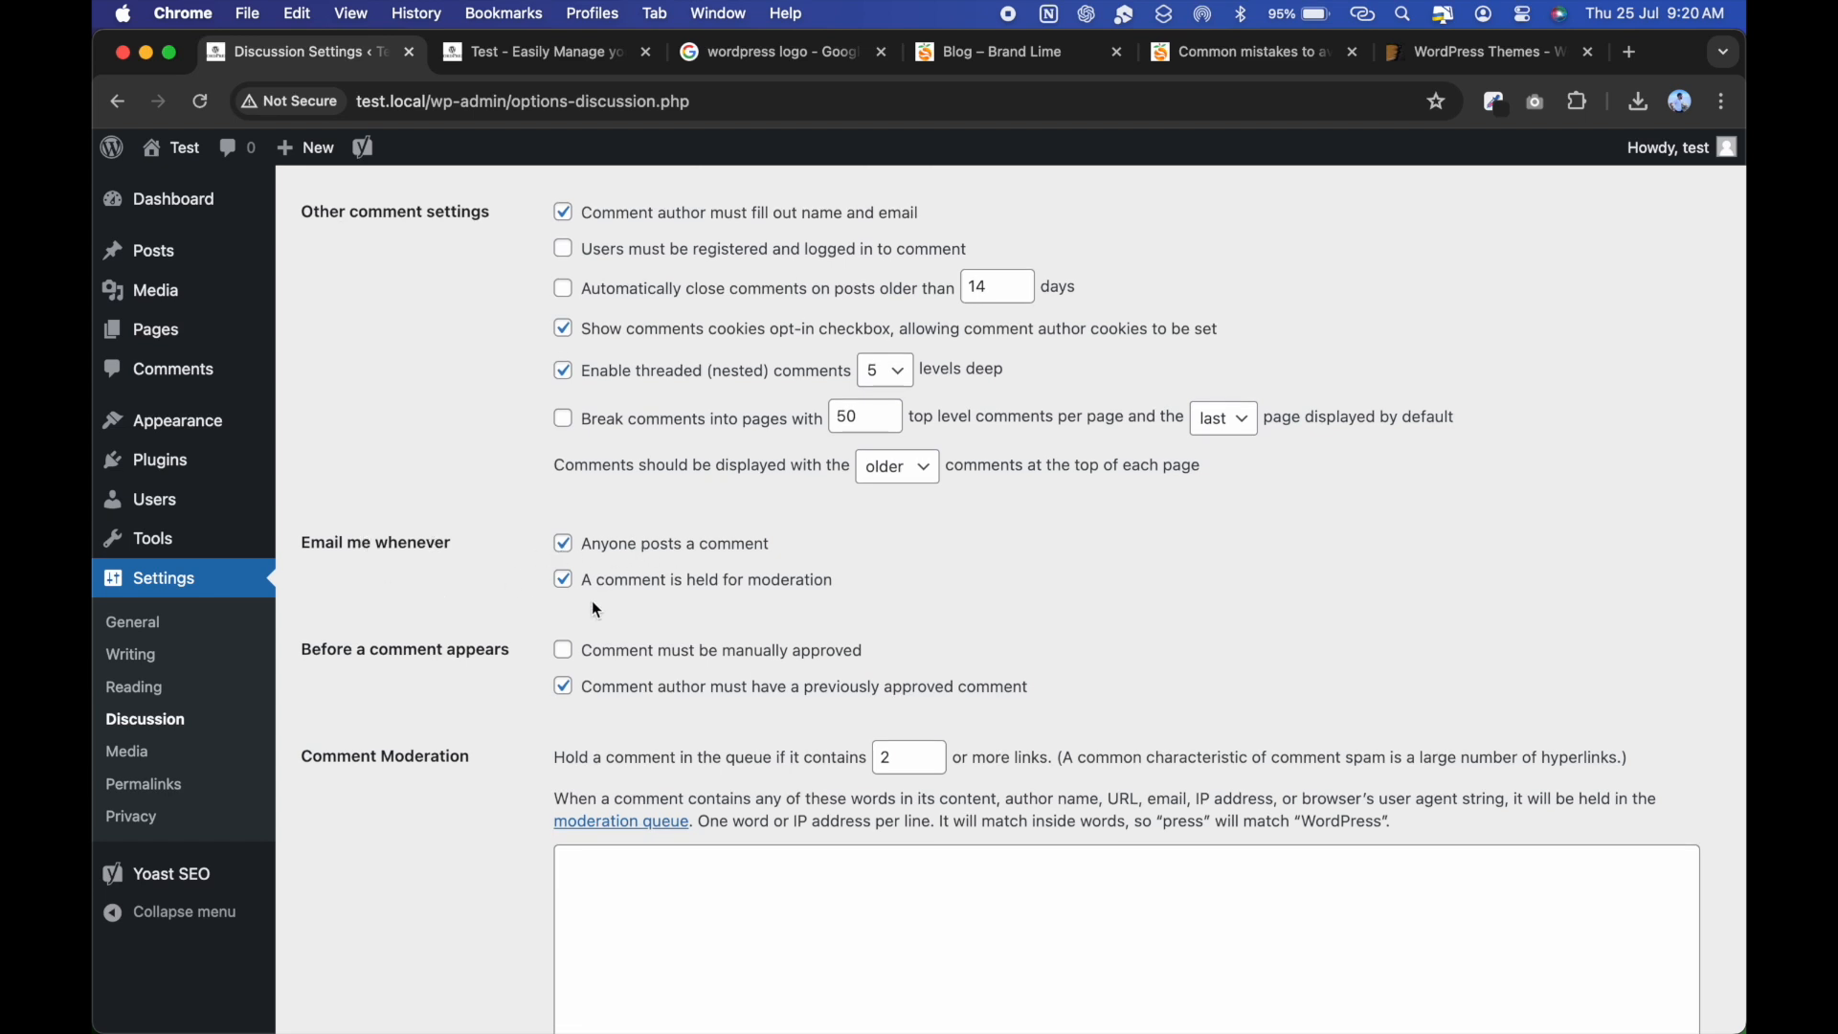
pyautogui.scroll(-1, 658, 663)
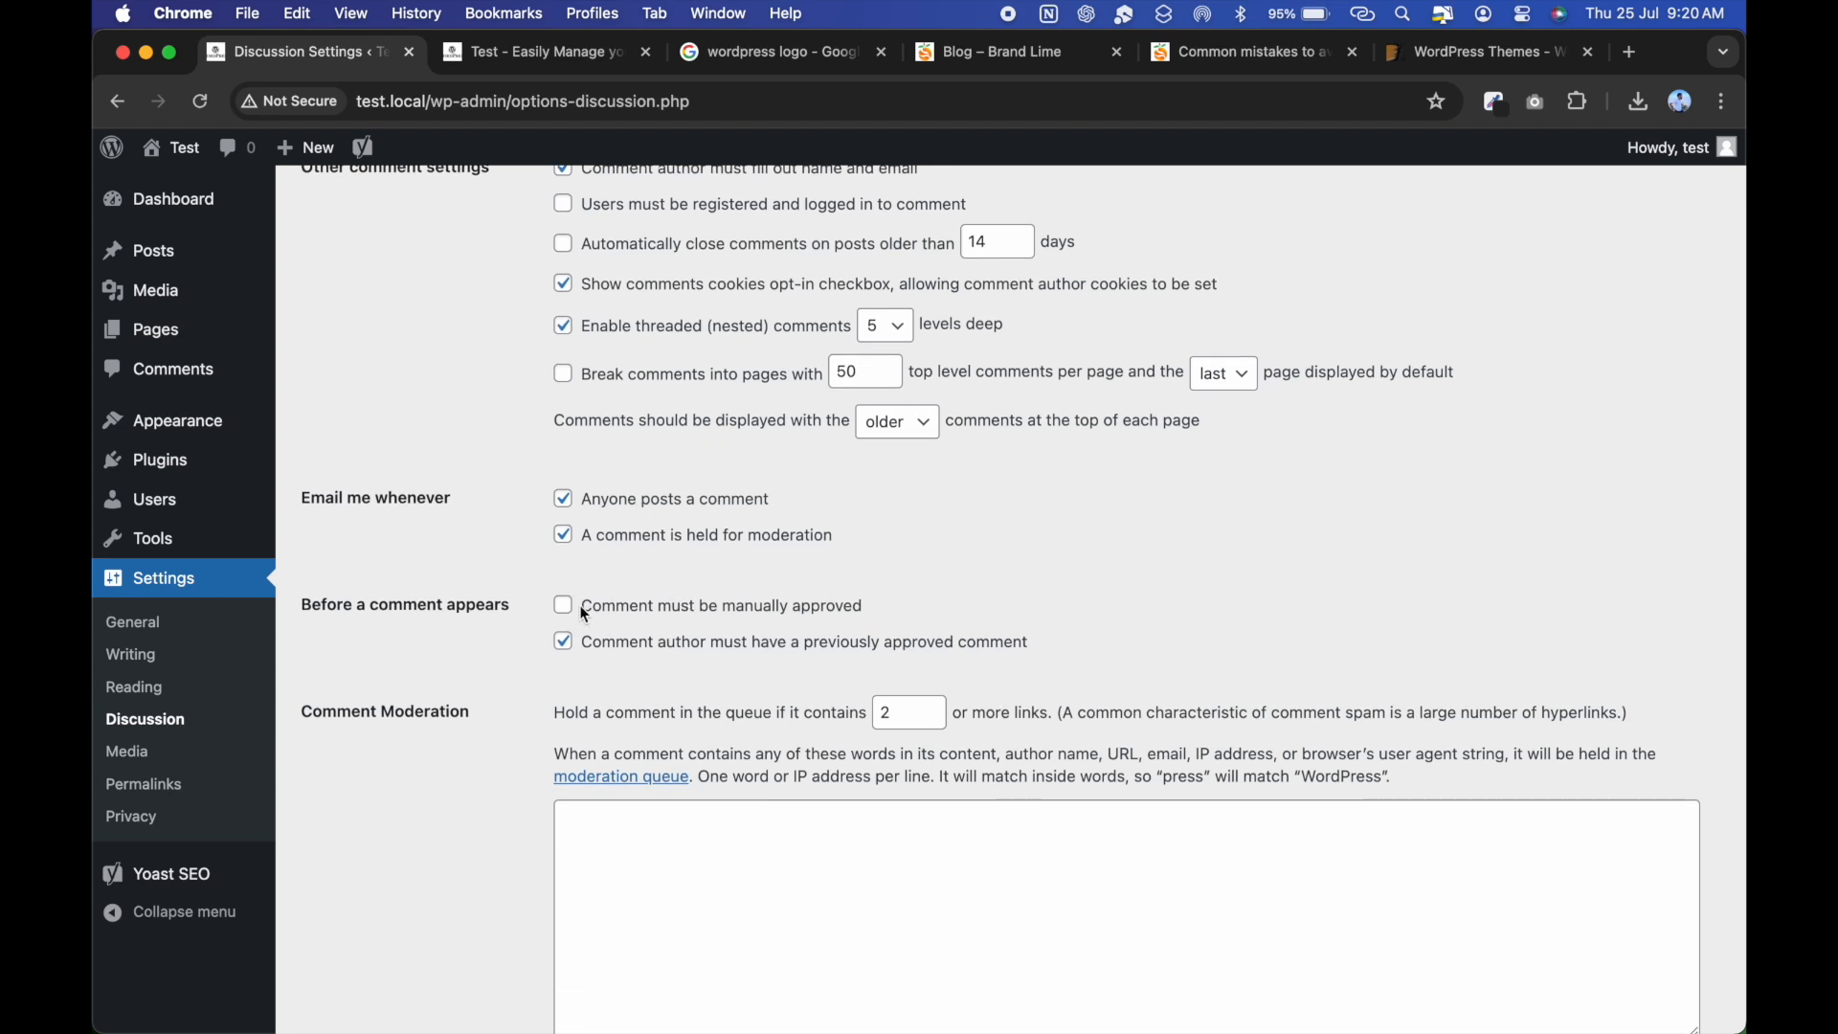
pyautogui.scroll(-1, 586, 614)
pyautogui.scroll(-1, 537, 546)
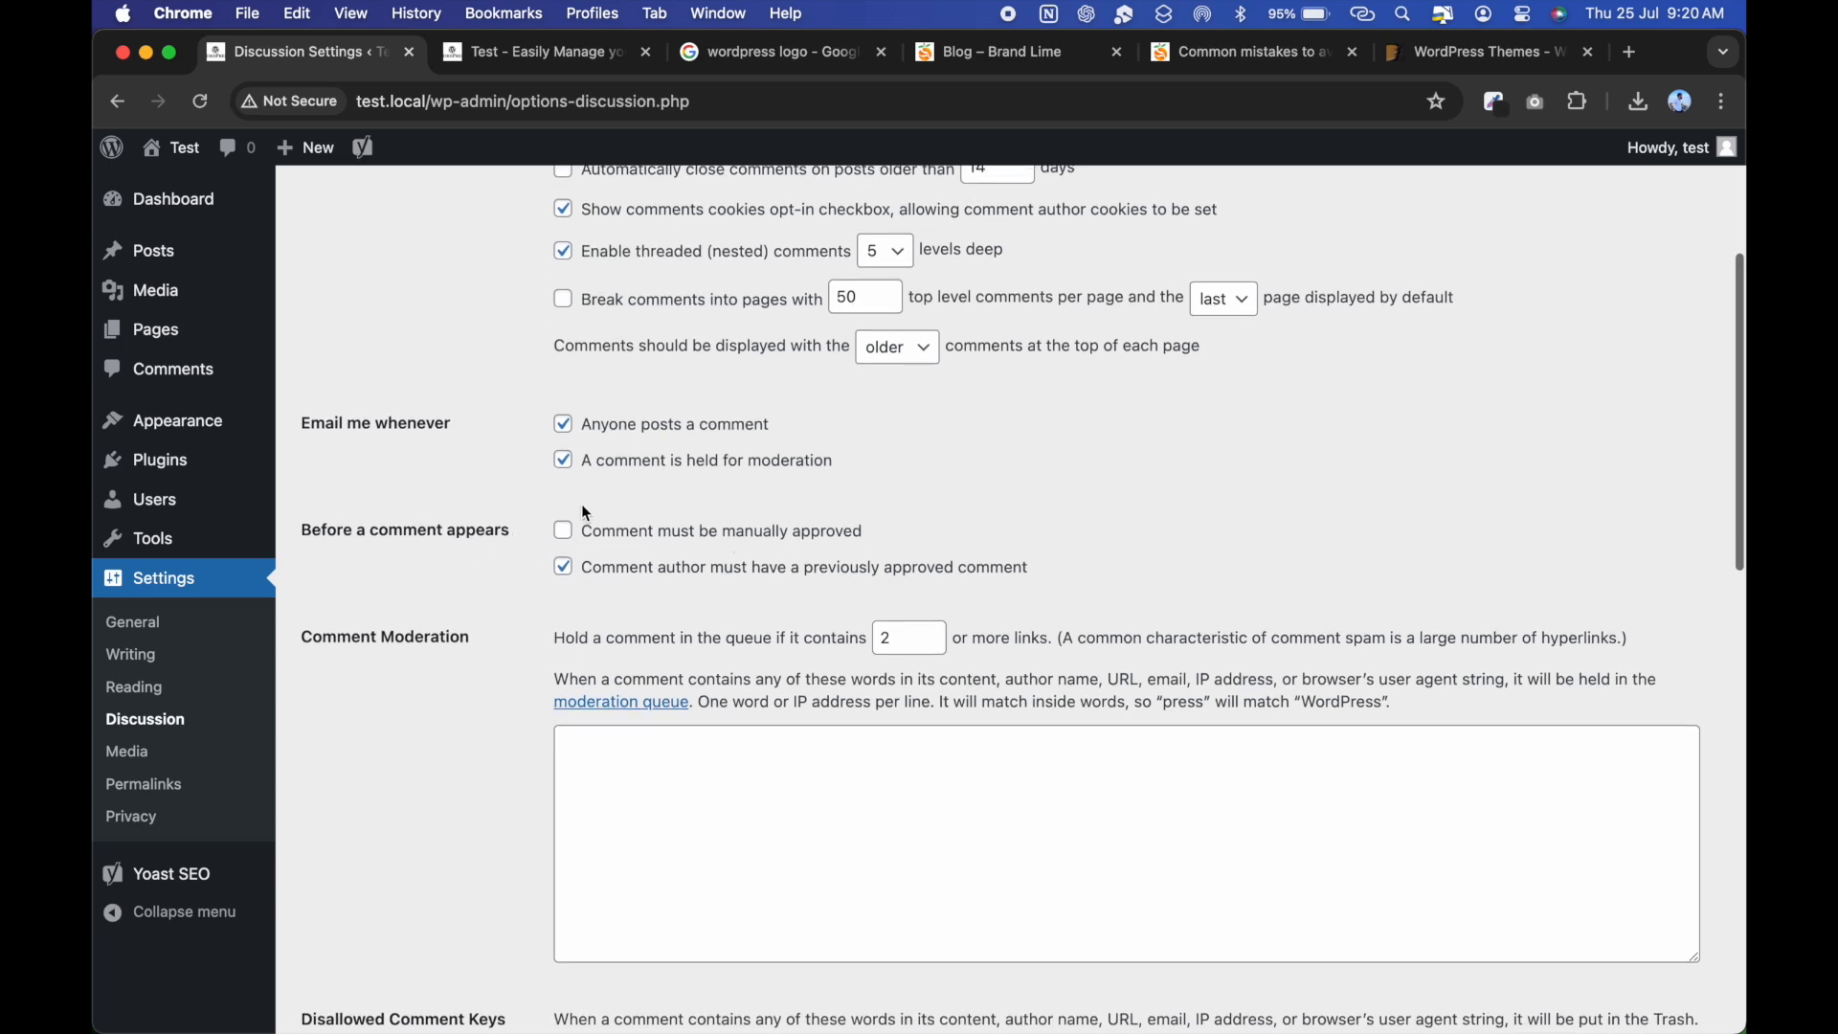
pyautogui.scroll(-4, 587, 513)
pyautogui.scroll(10, 572, 422)
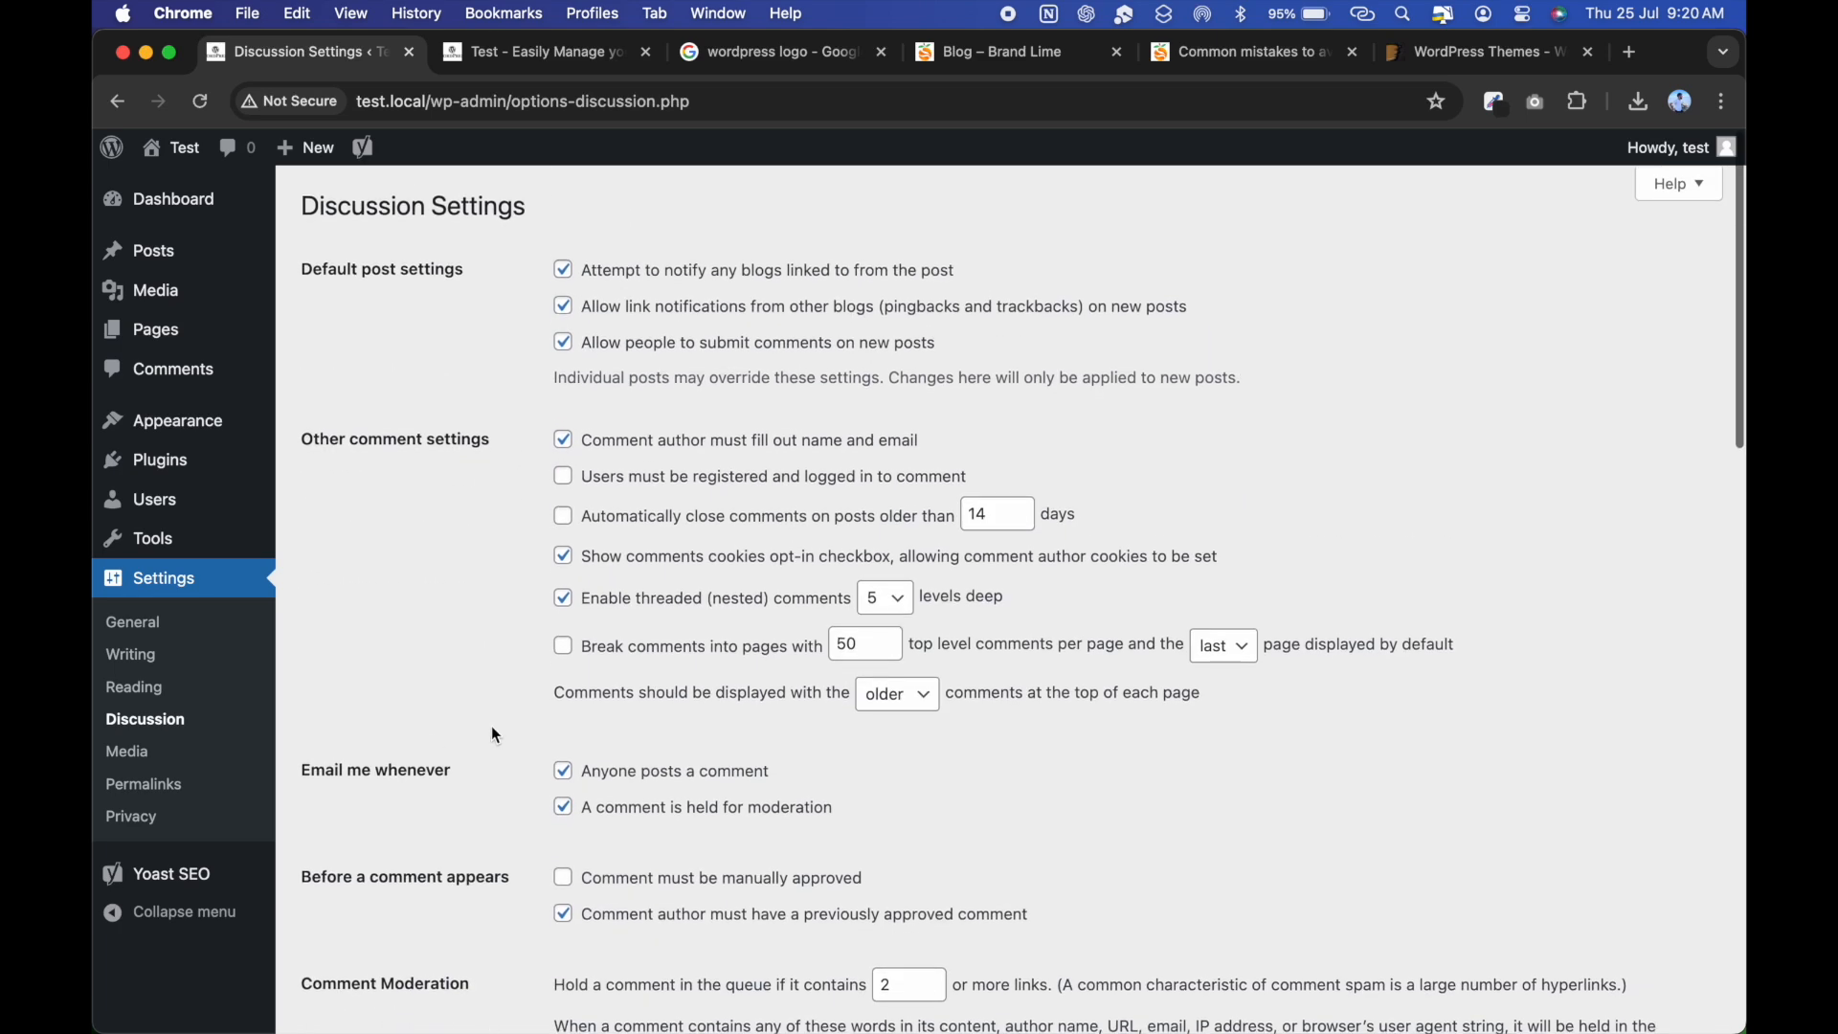
# Look over the Media settings and their image size limits.
pyautogui.click(191, 757)
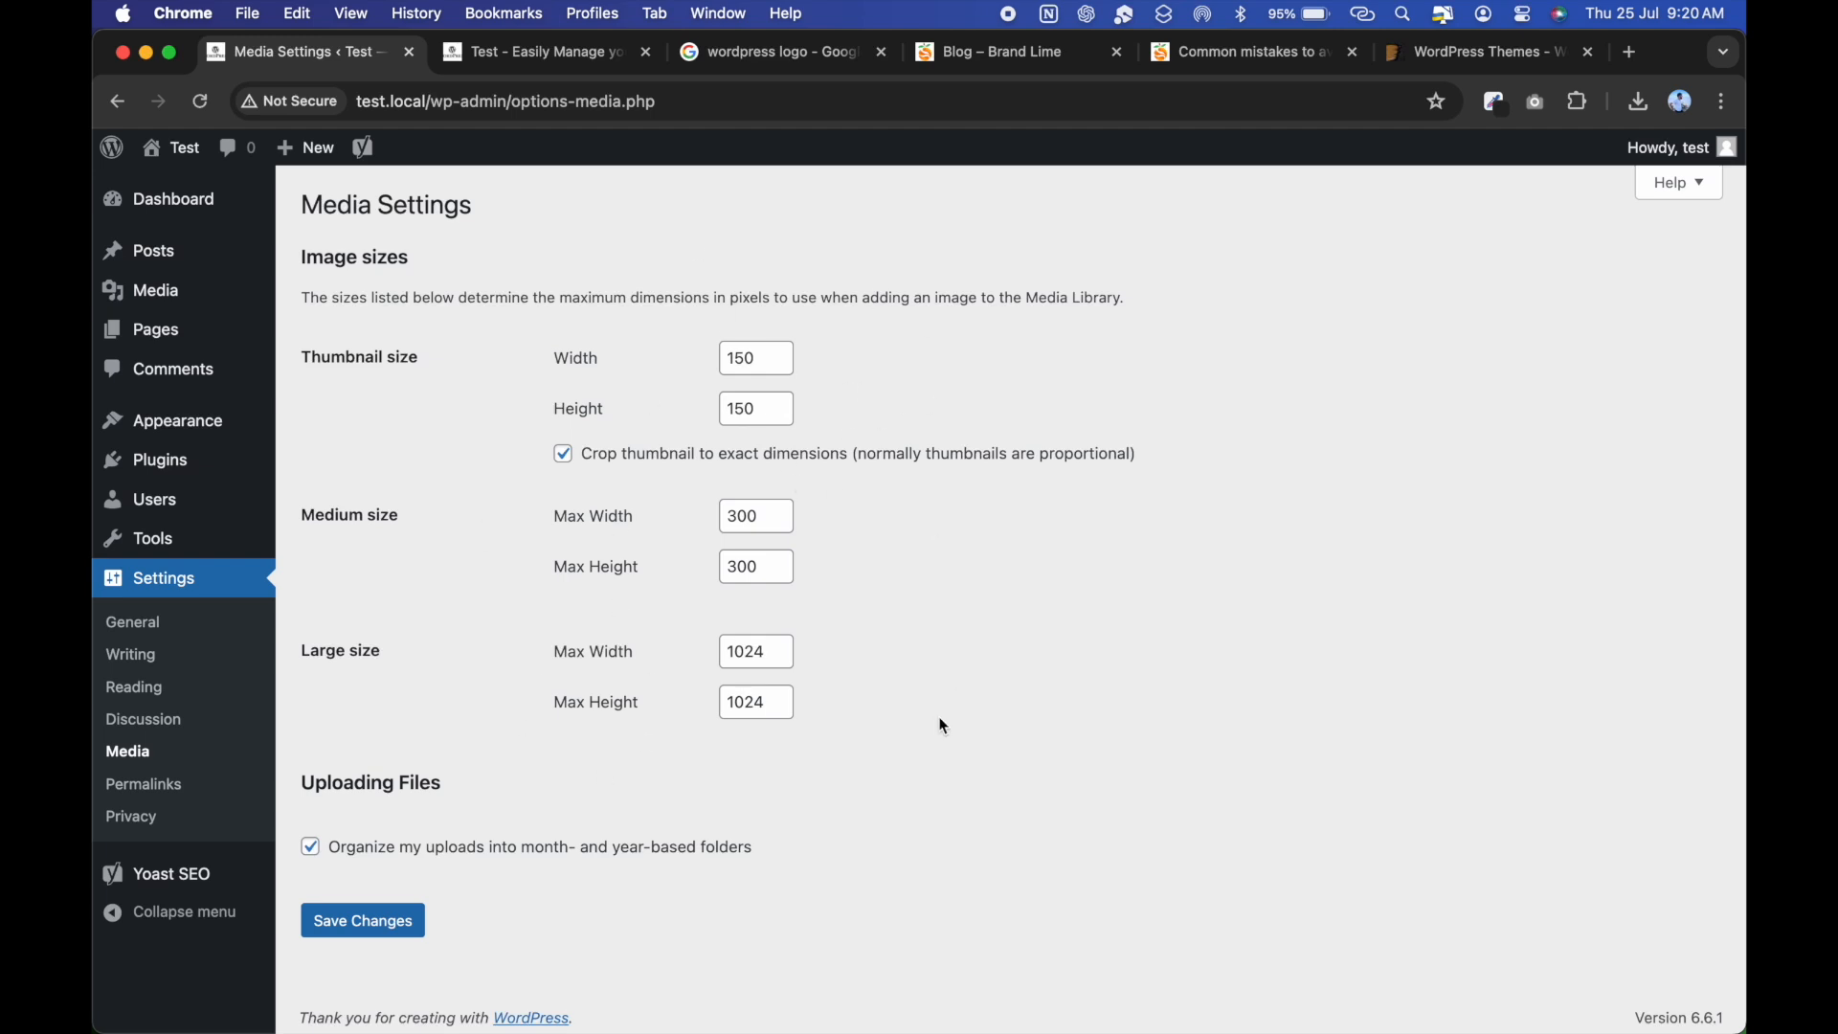
pyautogui.scroll(-1, 917, 722)
pyautogui.scroll(-1, 662, 881)
# In Permalink Settings, highlight the Plain sample URL, its 123 post ID, and the Day and name date part.
pyautogui.click(202, 793)
pyautogui.scroll(-1, 481, 747)
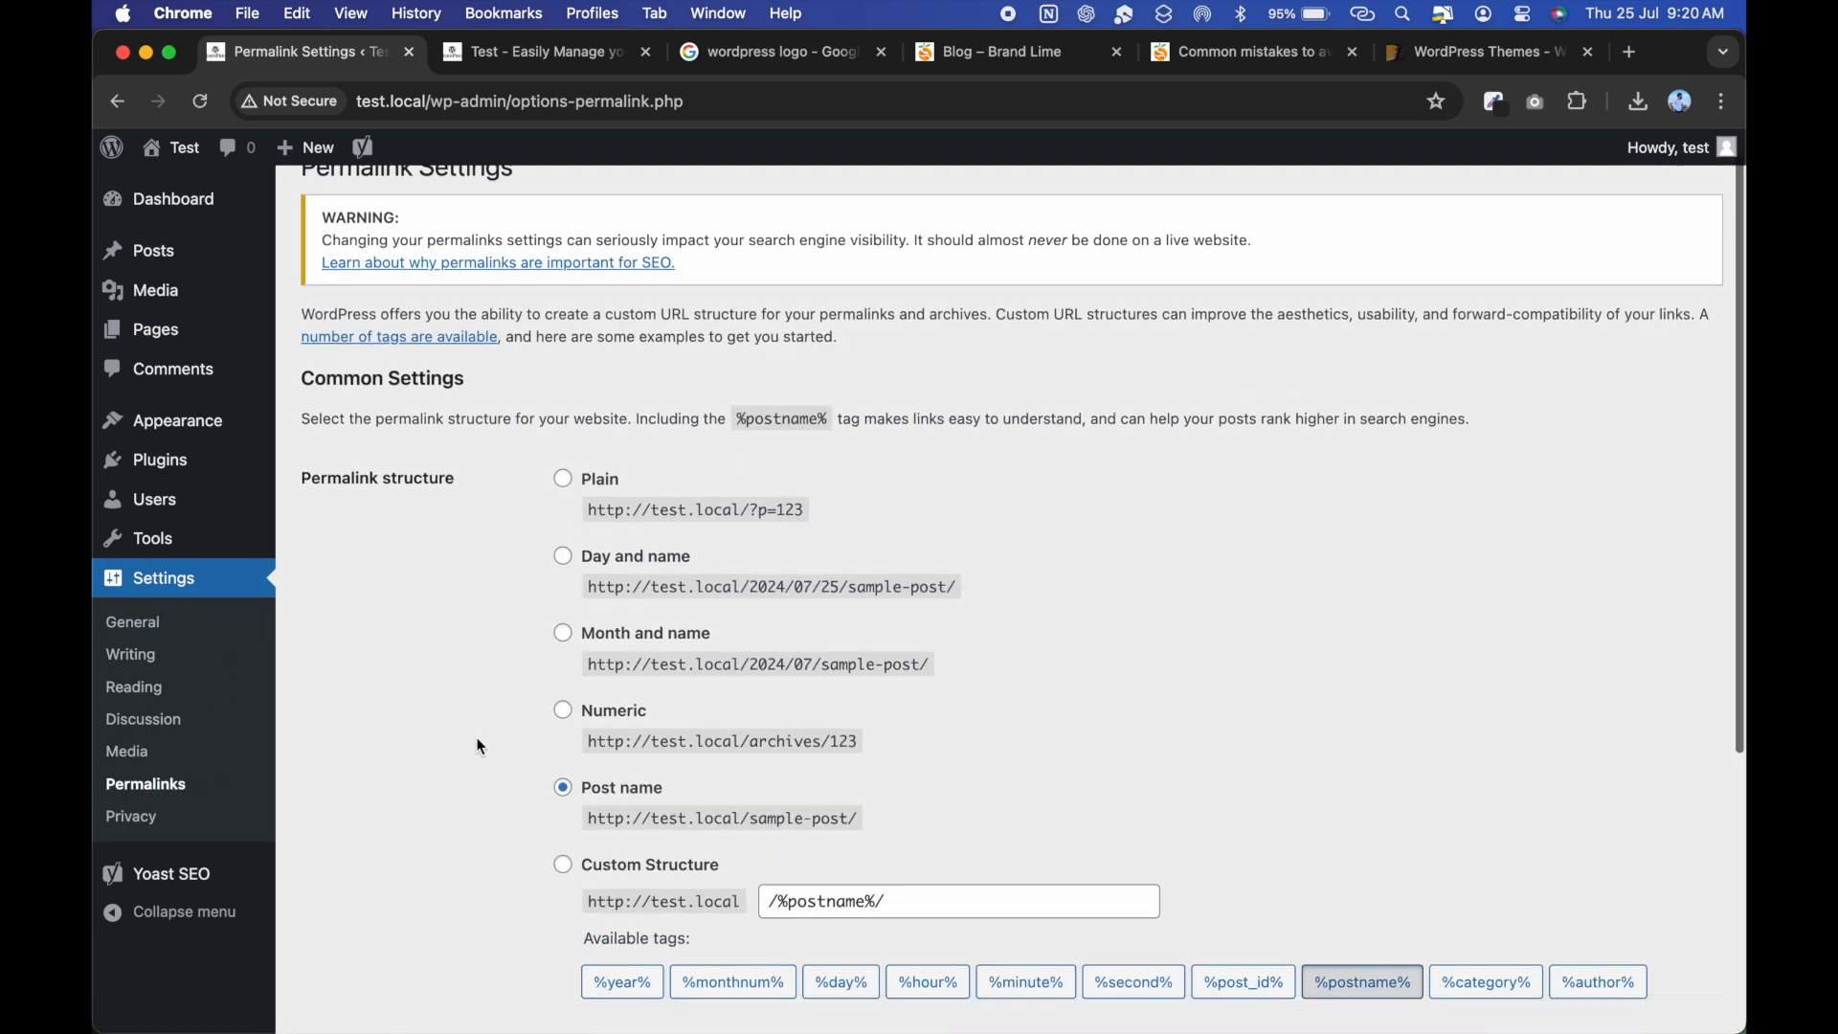
pyautogui.scroll(-3, 709, 563)
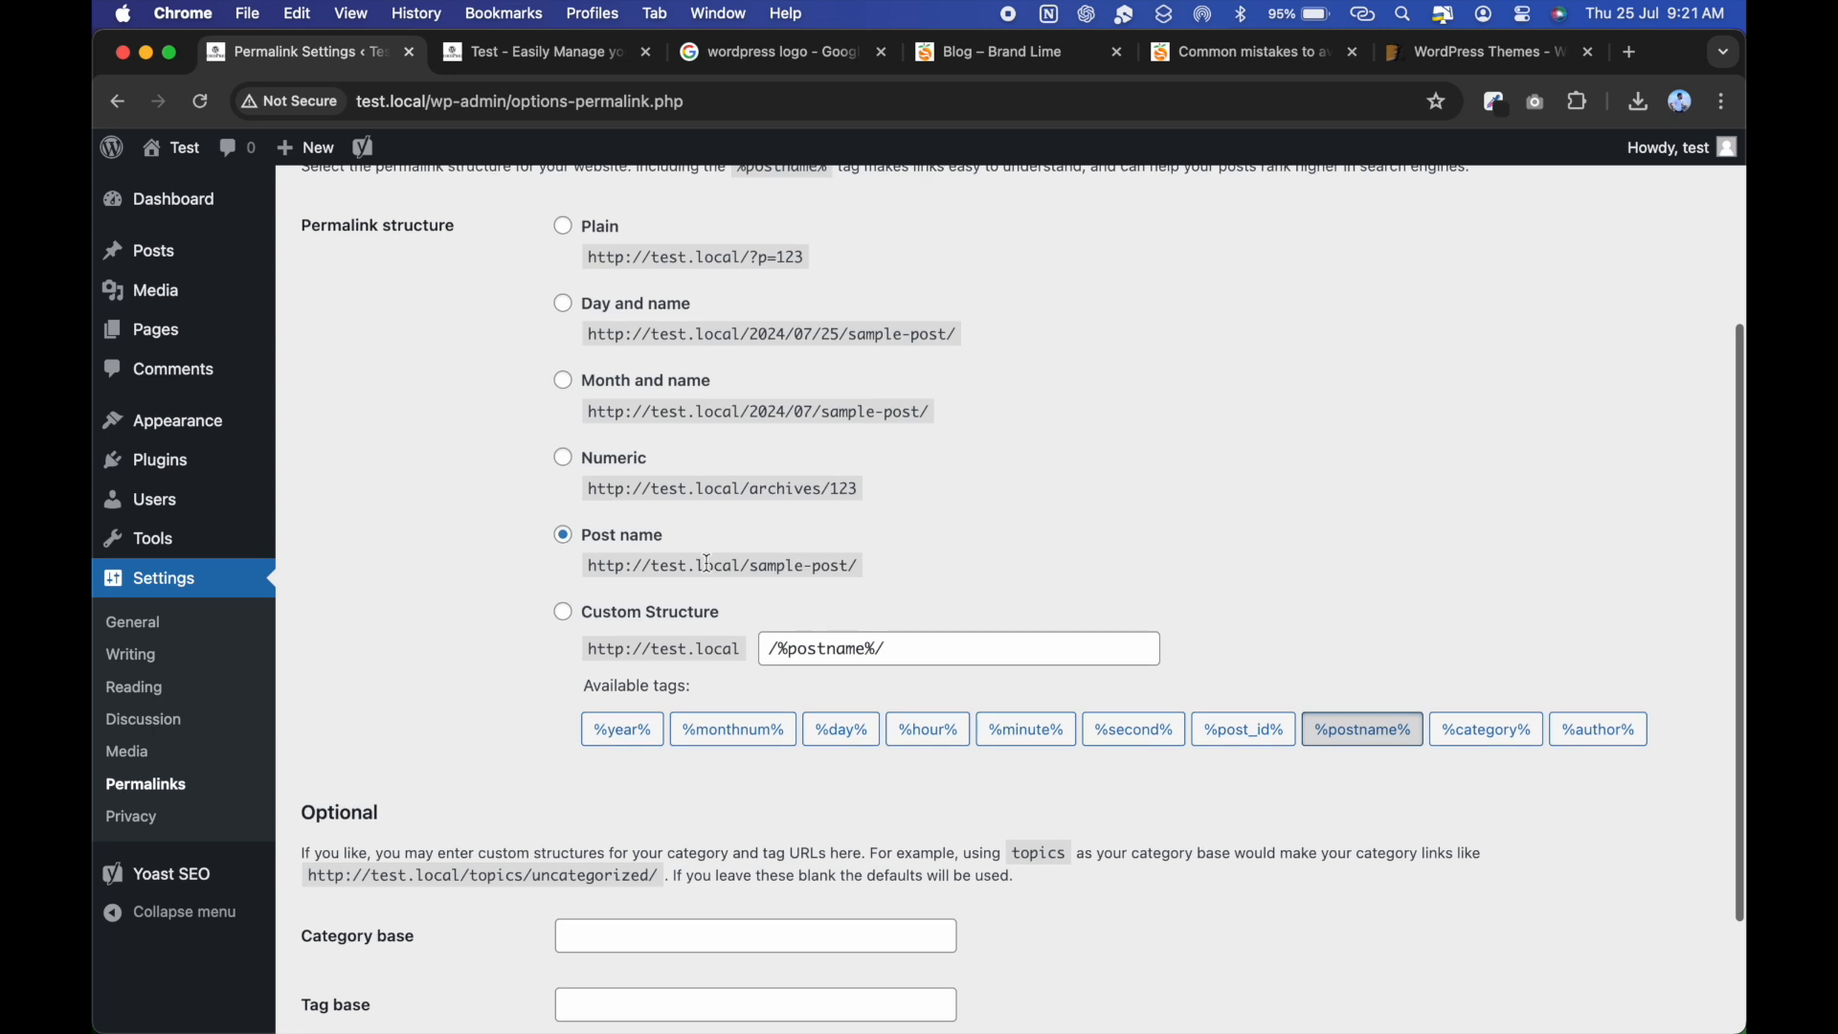
pyautogui.scroll(1, 709, 563)
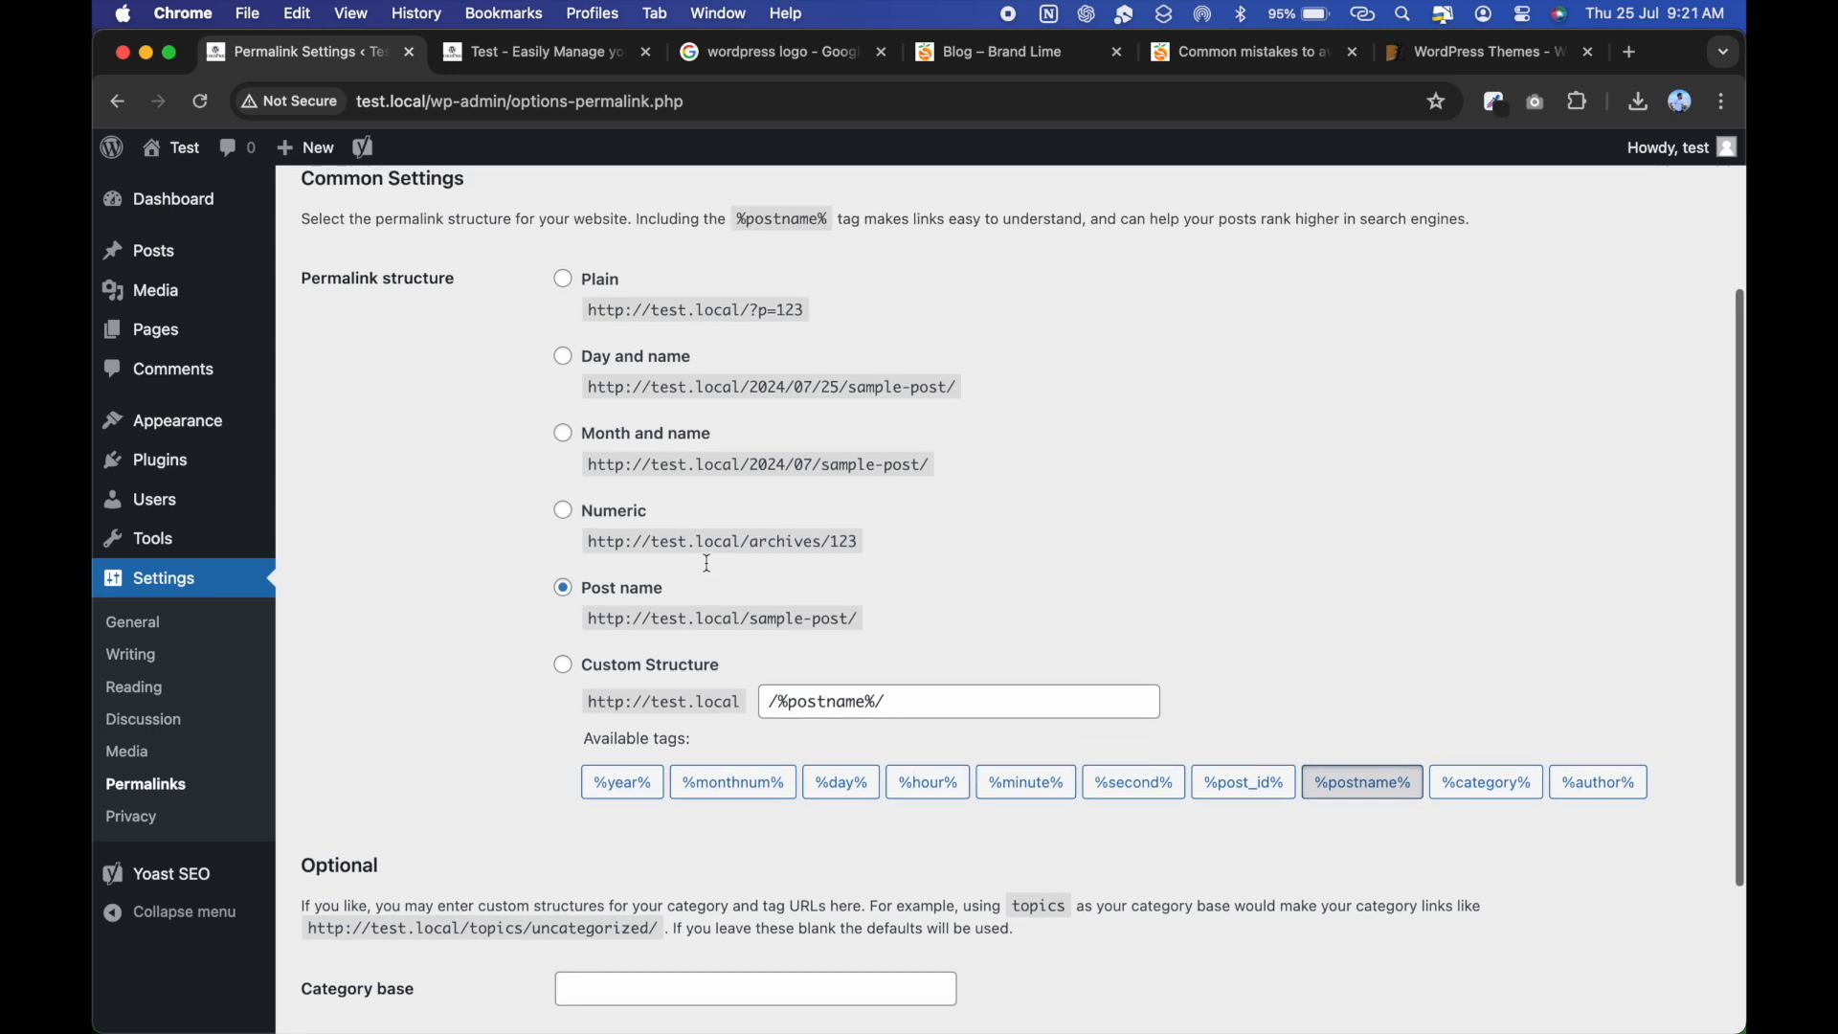
pyautogui.tripleClick(791, 317)
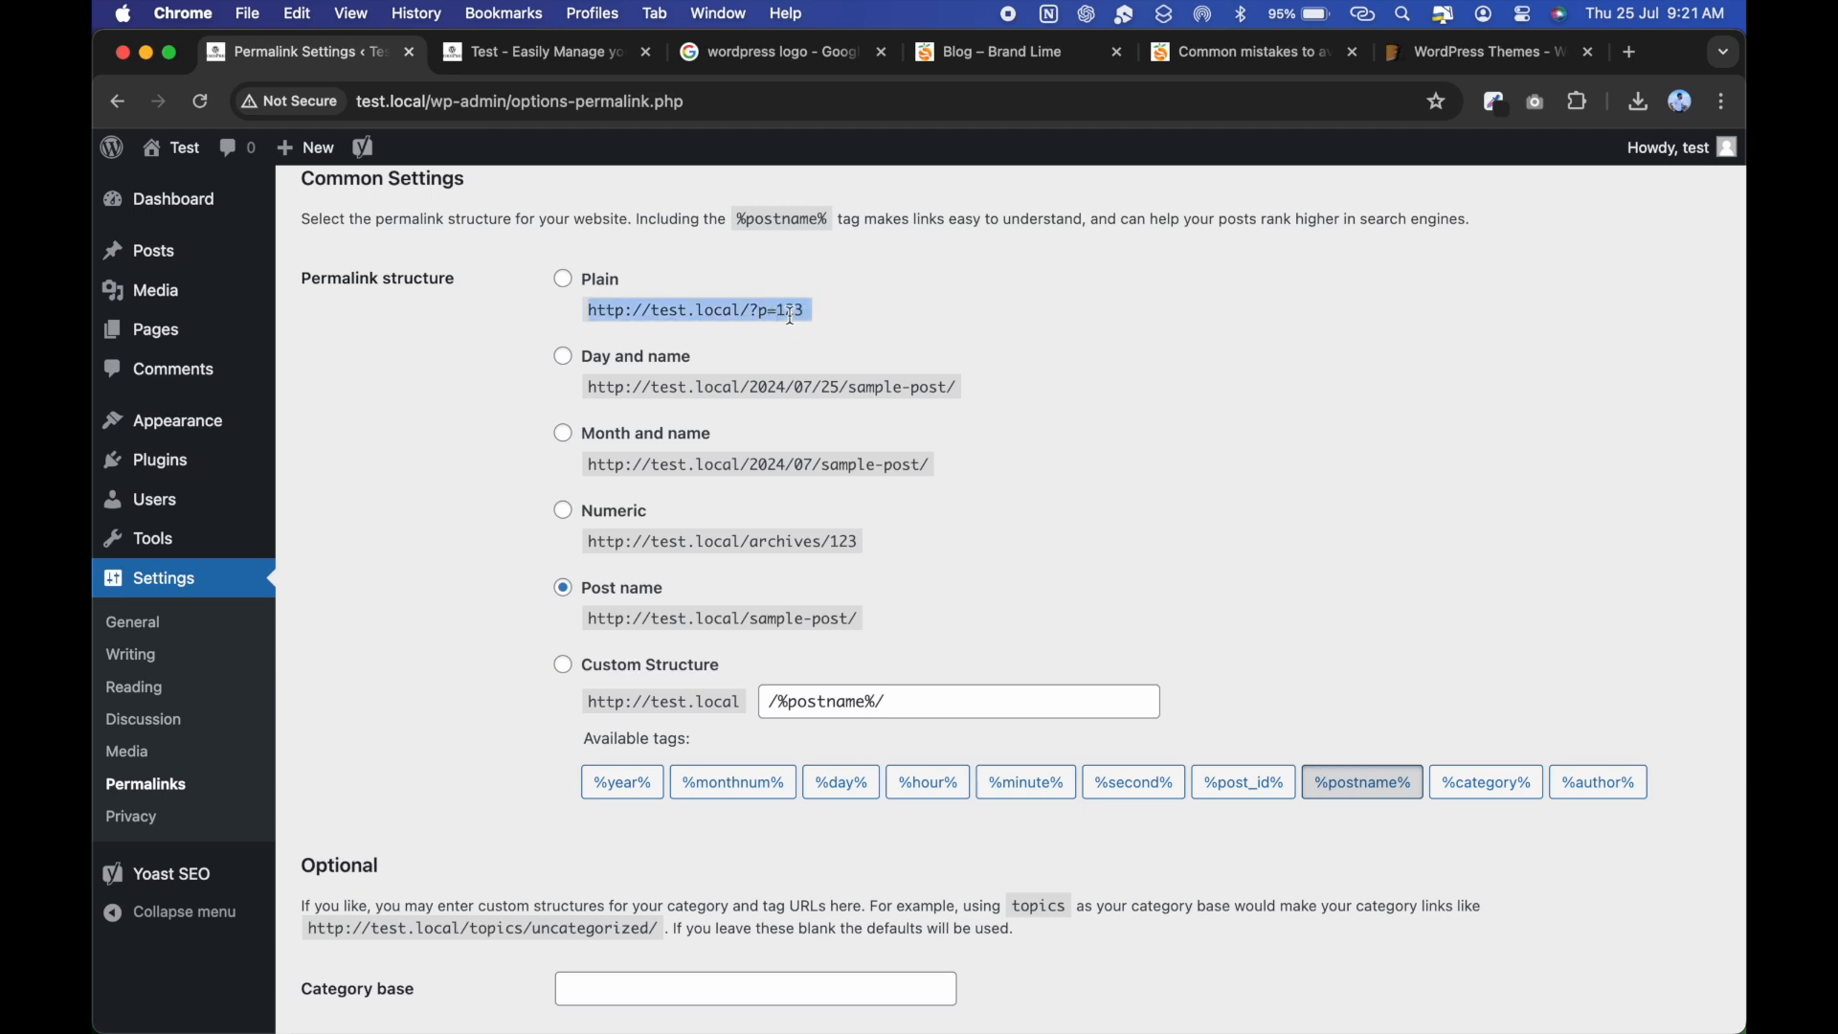
pyautogui.click(795, 313)
pyautogui.tripleClick(795, 313)
pyautogui.doubleClick(794, 313)
pyautogui.moveTo(752, 389); pyautogui.dragTo(939, 387)
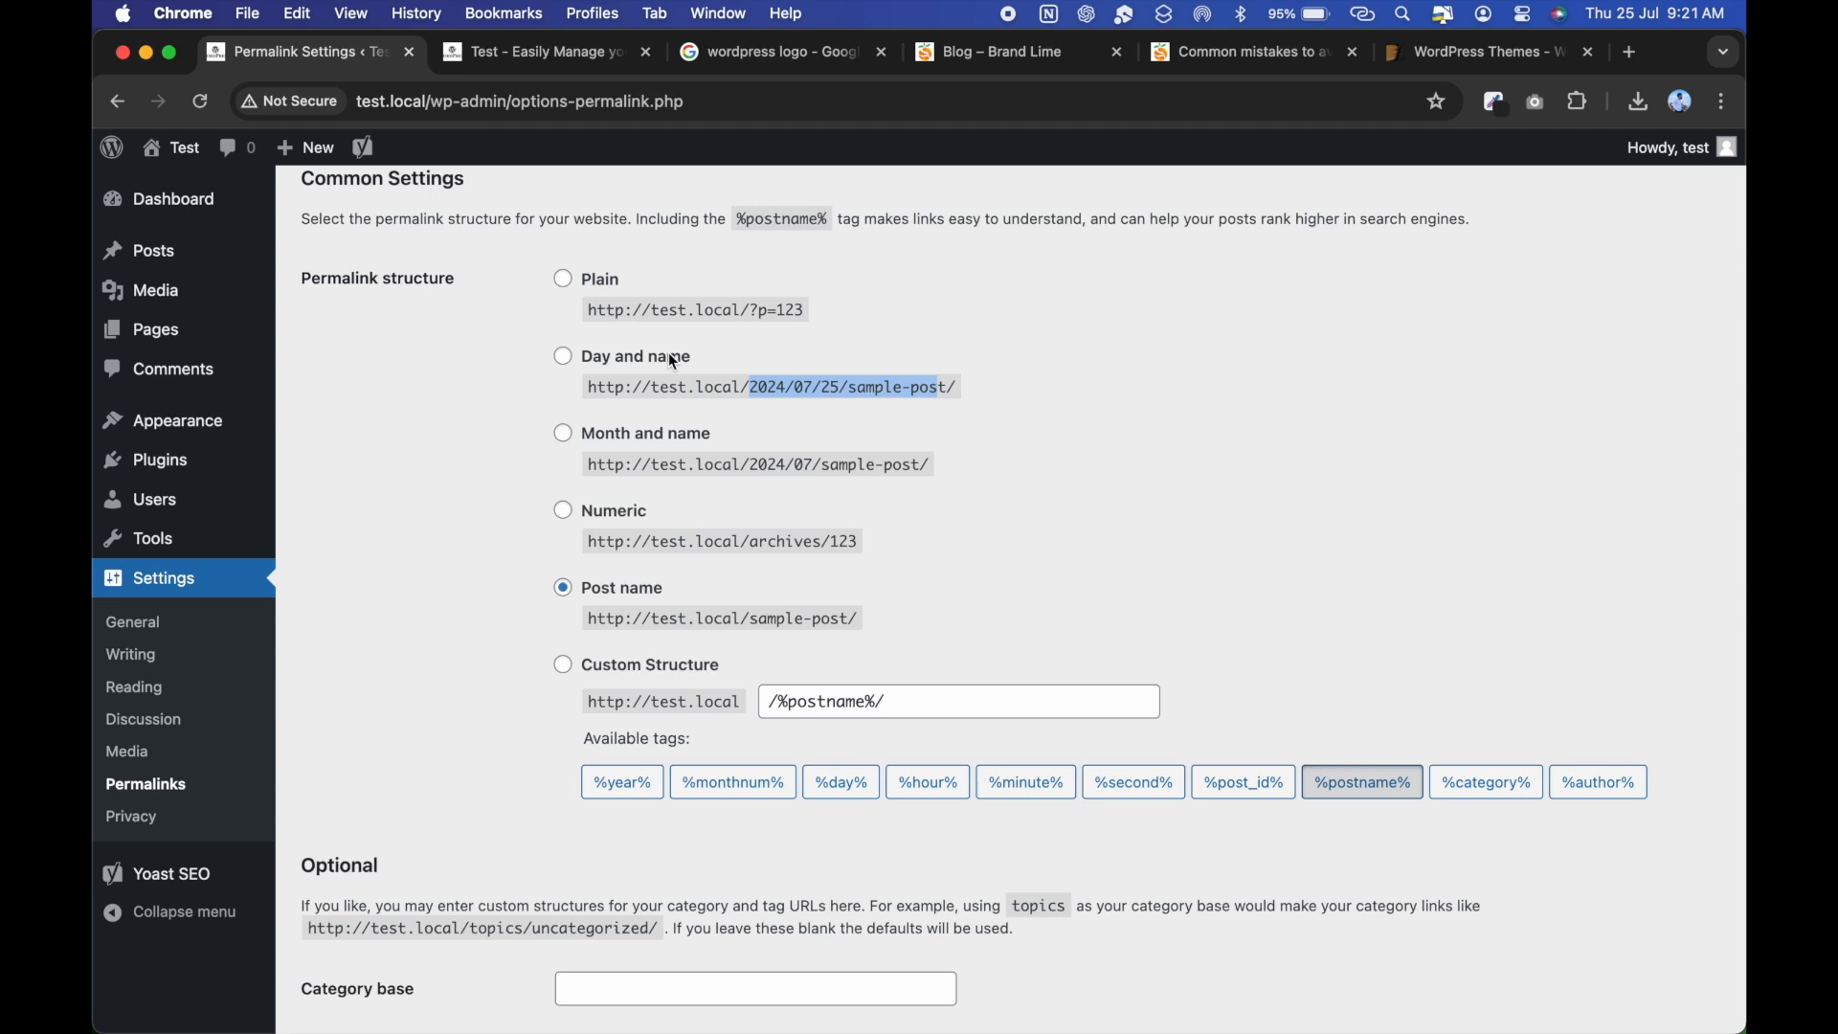
pyautogui.scroll(1, 668, 354)
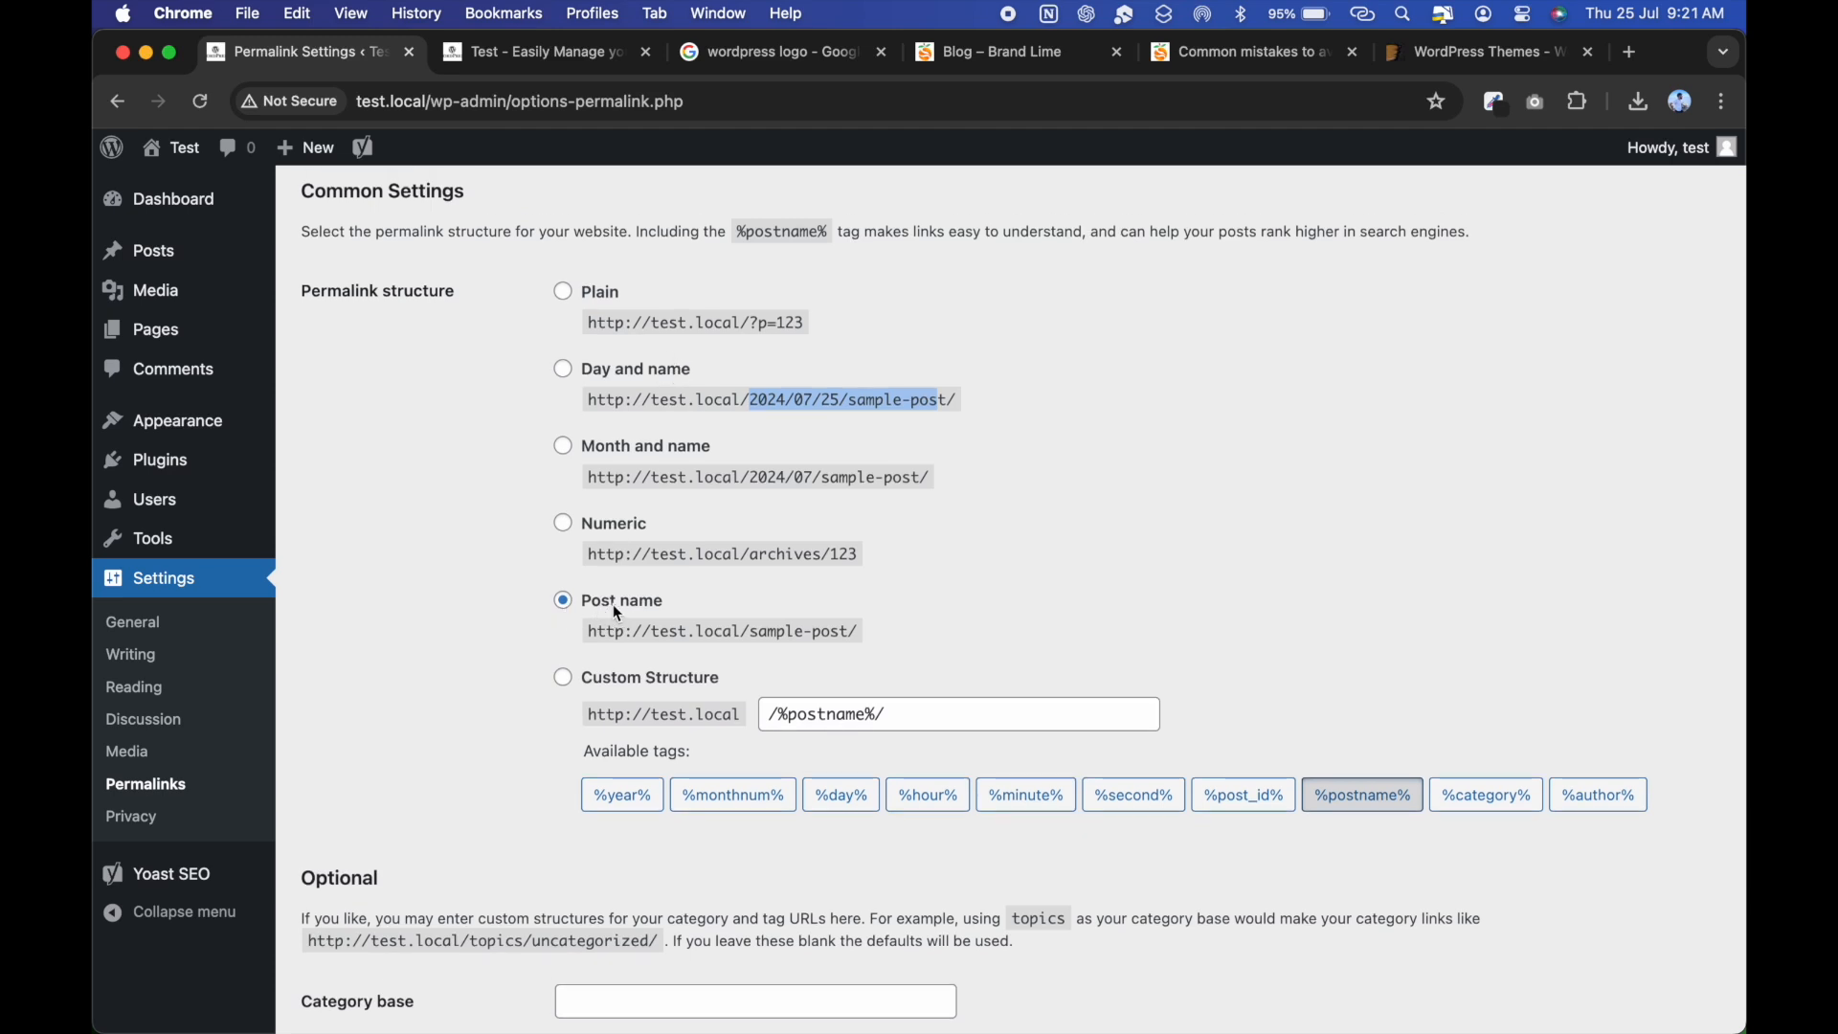
pyautogui.moveTo(586, 601); pyautogui.dragTo(862, 643)
pyautogui.click(748, 636)
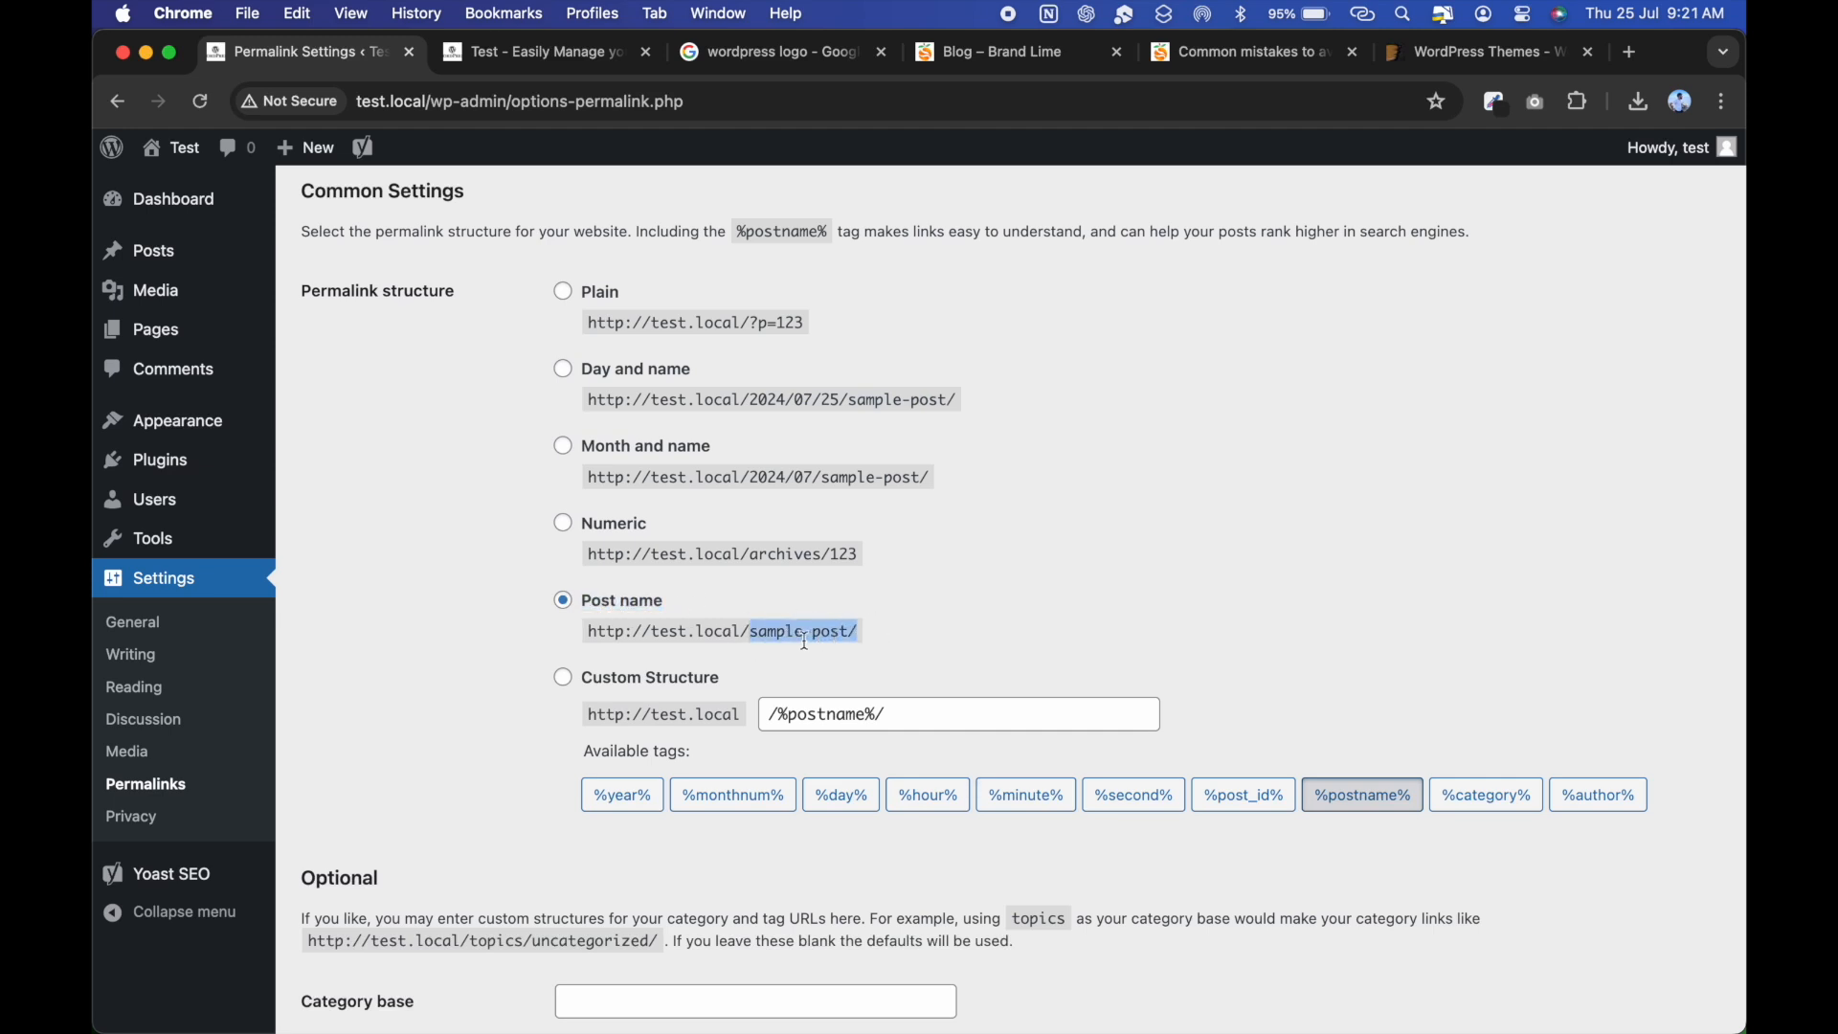
pyautogui.click(823, 639)
pyautogui.tripleClick(823, 639)
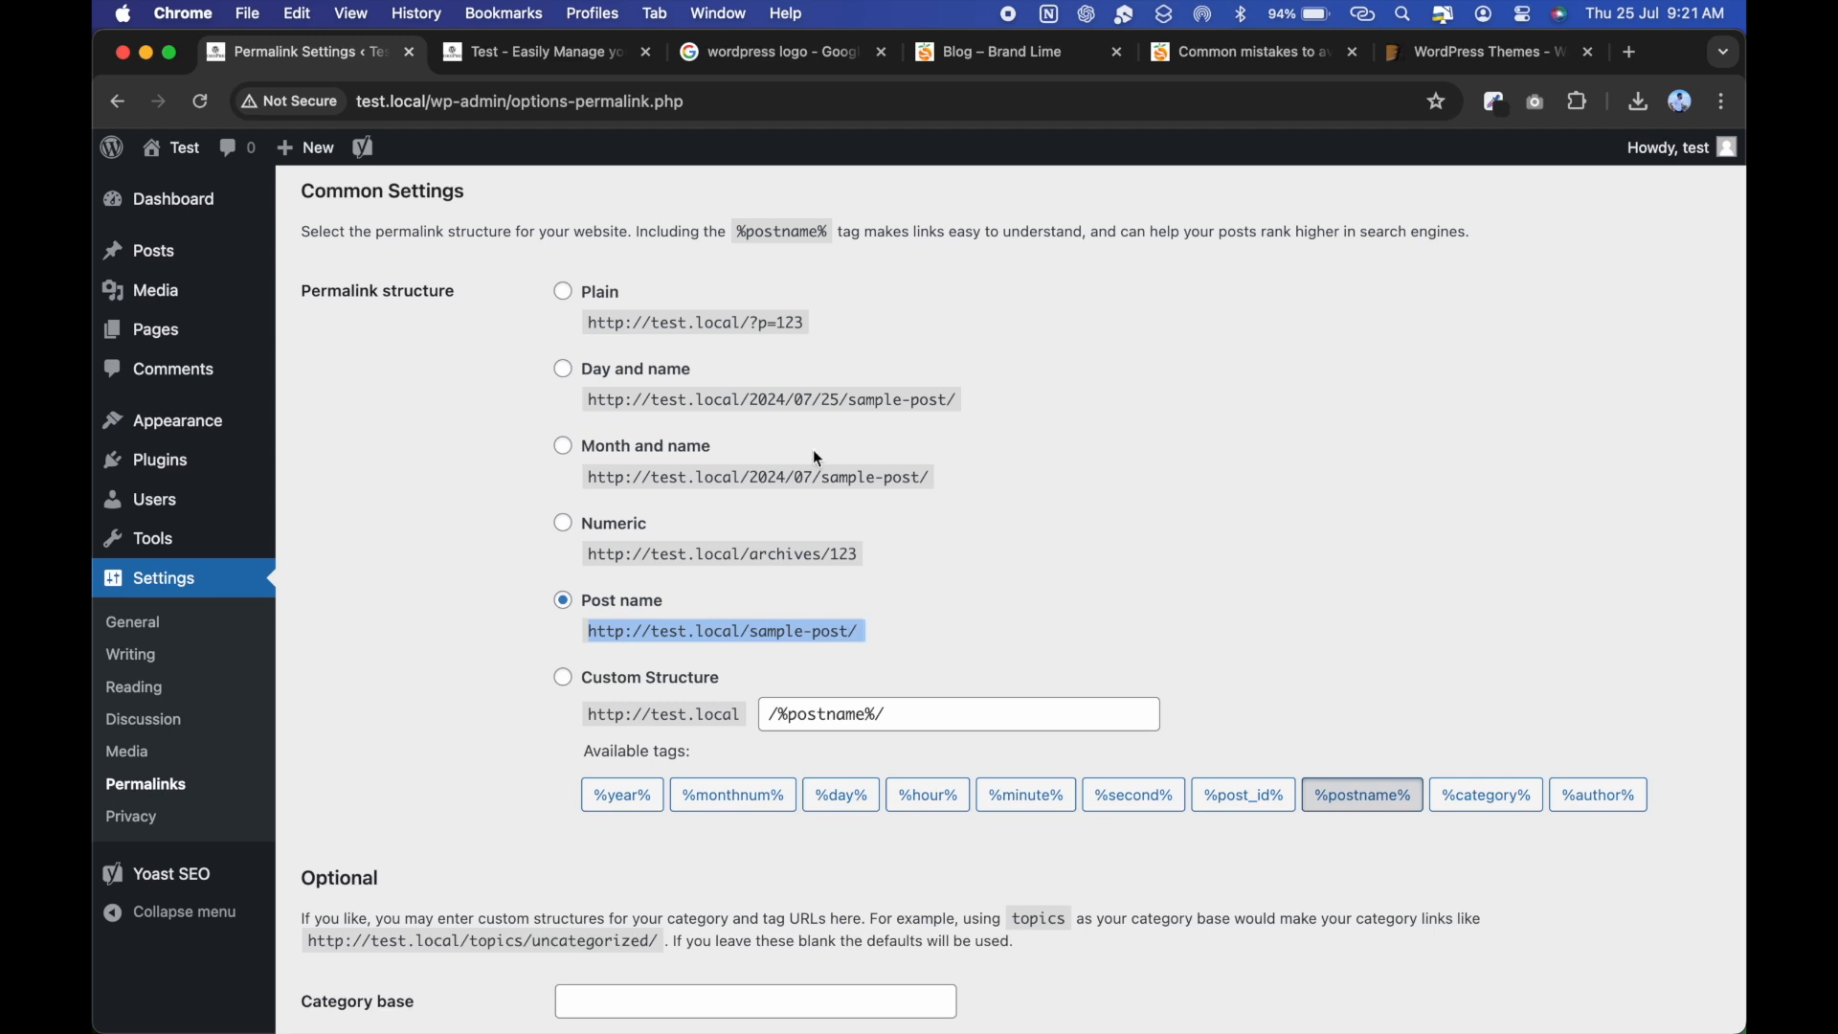
pyautogui.scroll(-5, 752, 438)
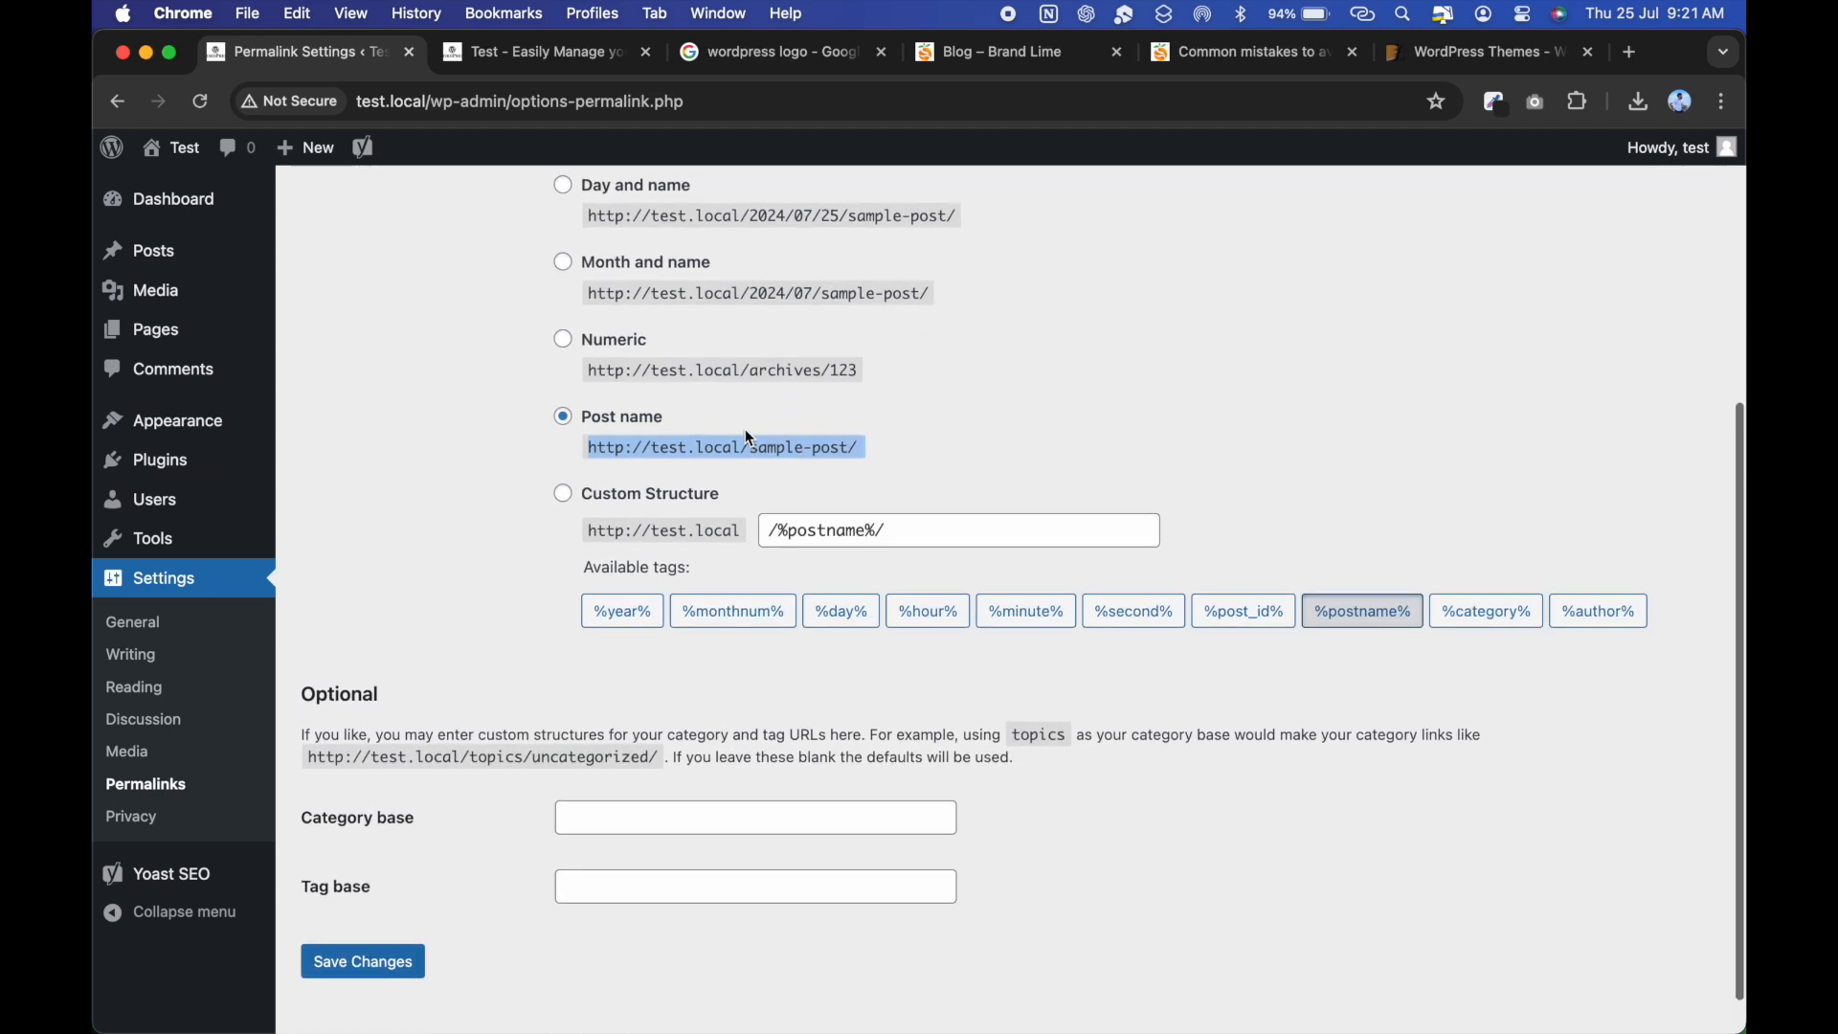
# Review the Privacy settings page under Settings.
pyautogui.click(165, 819)
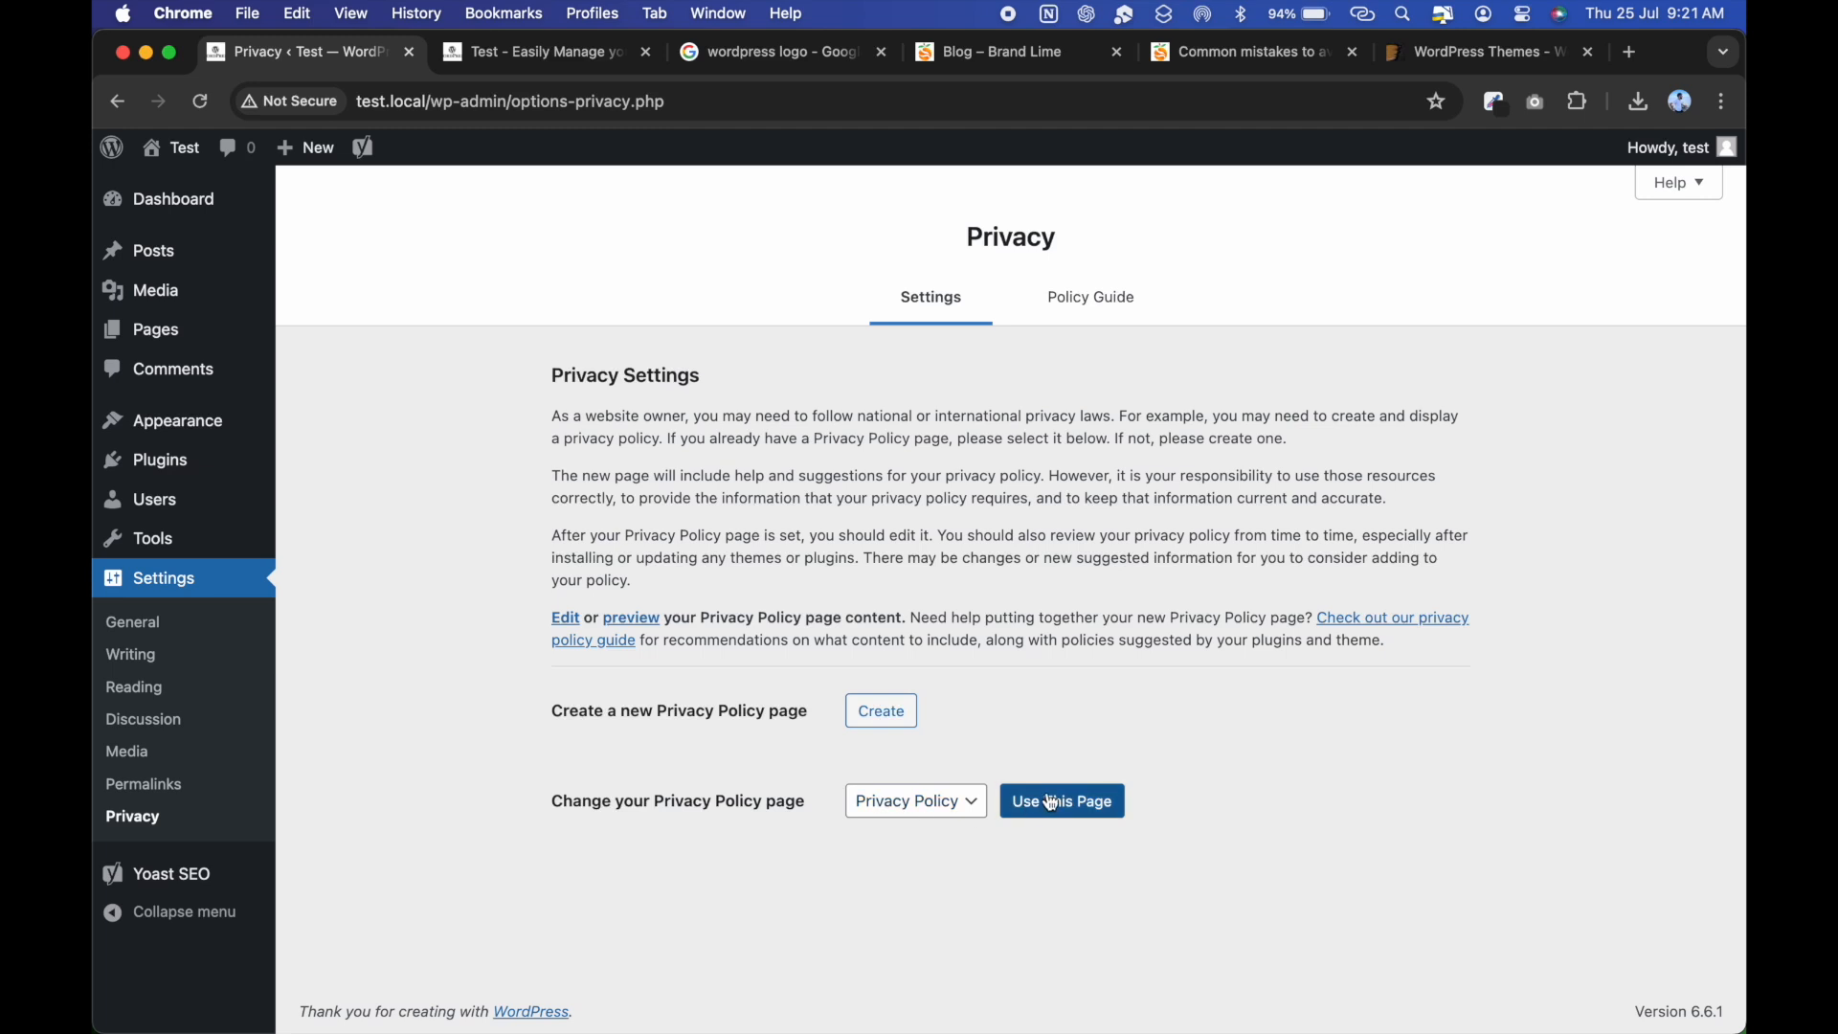
pyautogui.rightClick(951, 680)
pyautogui.click(358, 603)
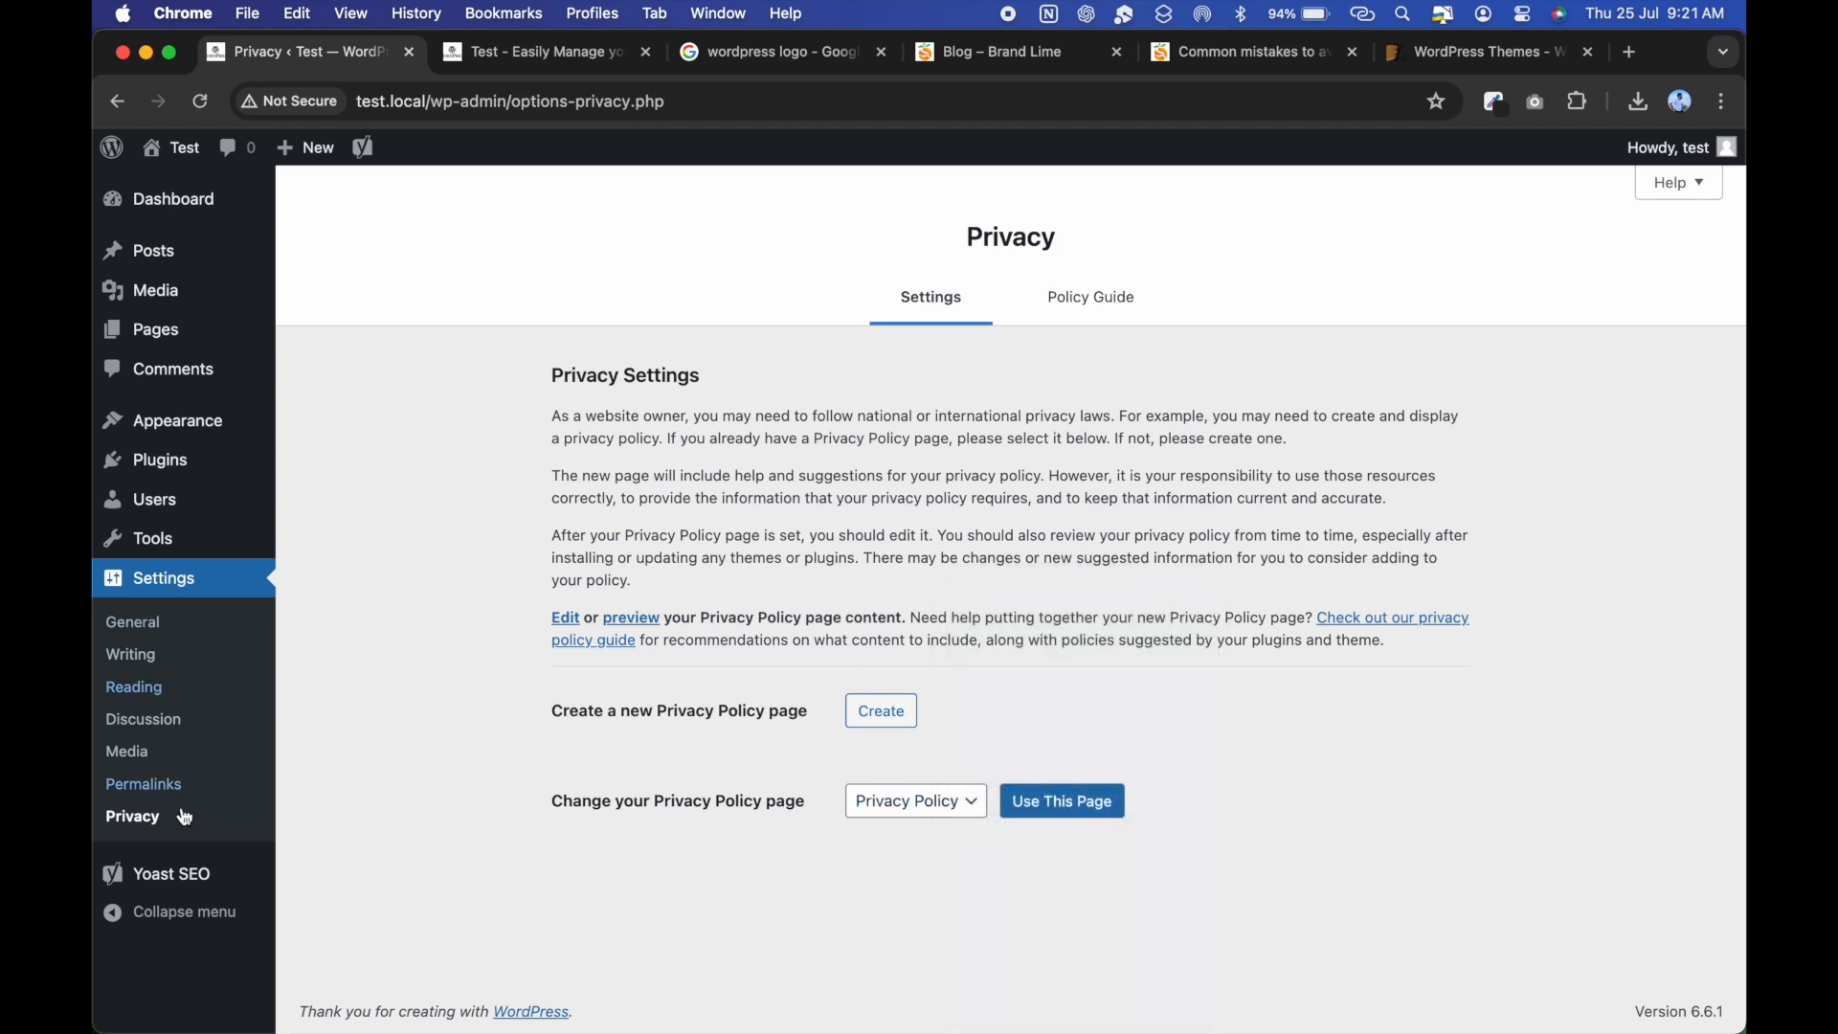
# Go back to the Dashboard, showing Site Health Good and 2 posts, 2 pages, 1 comment.
pyautogui.moveTo(178, 891)
pyautogui.click(214, 209)
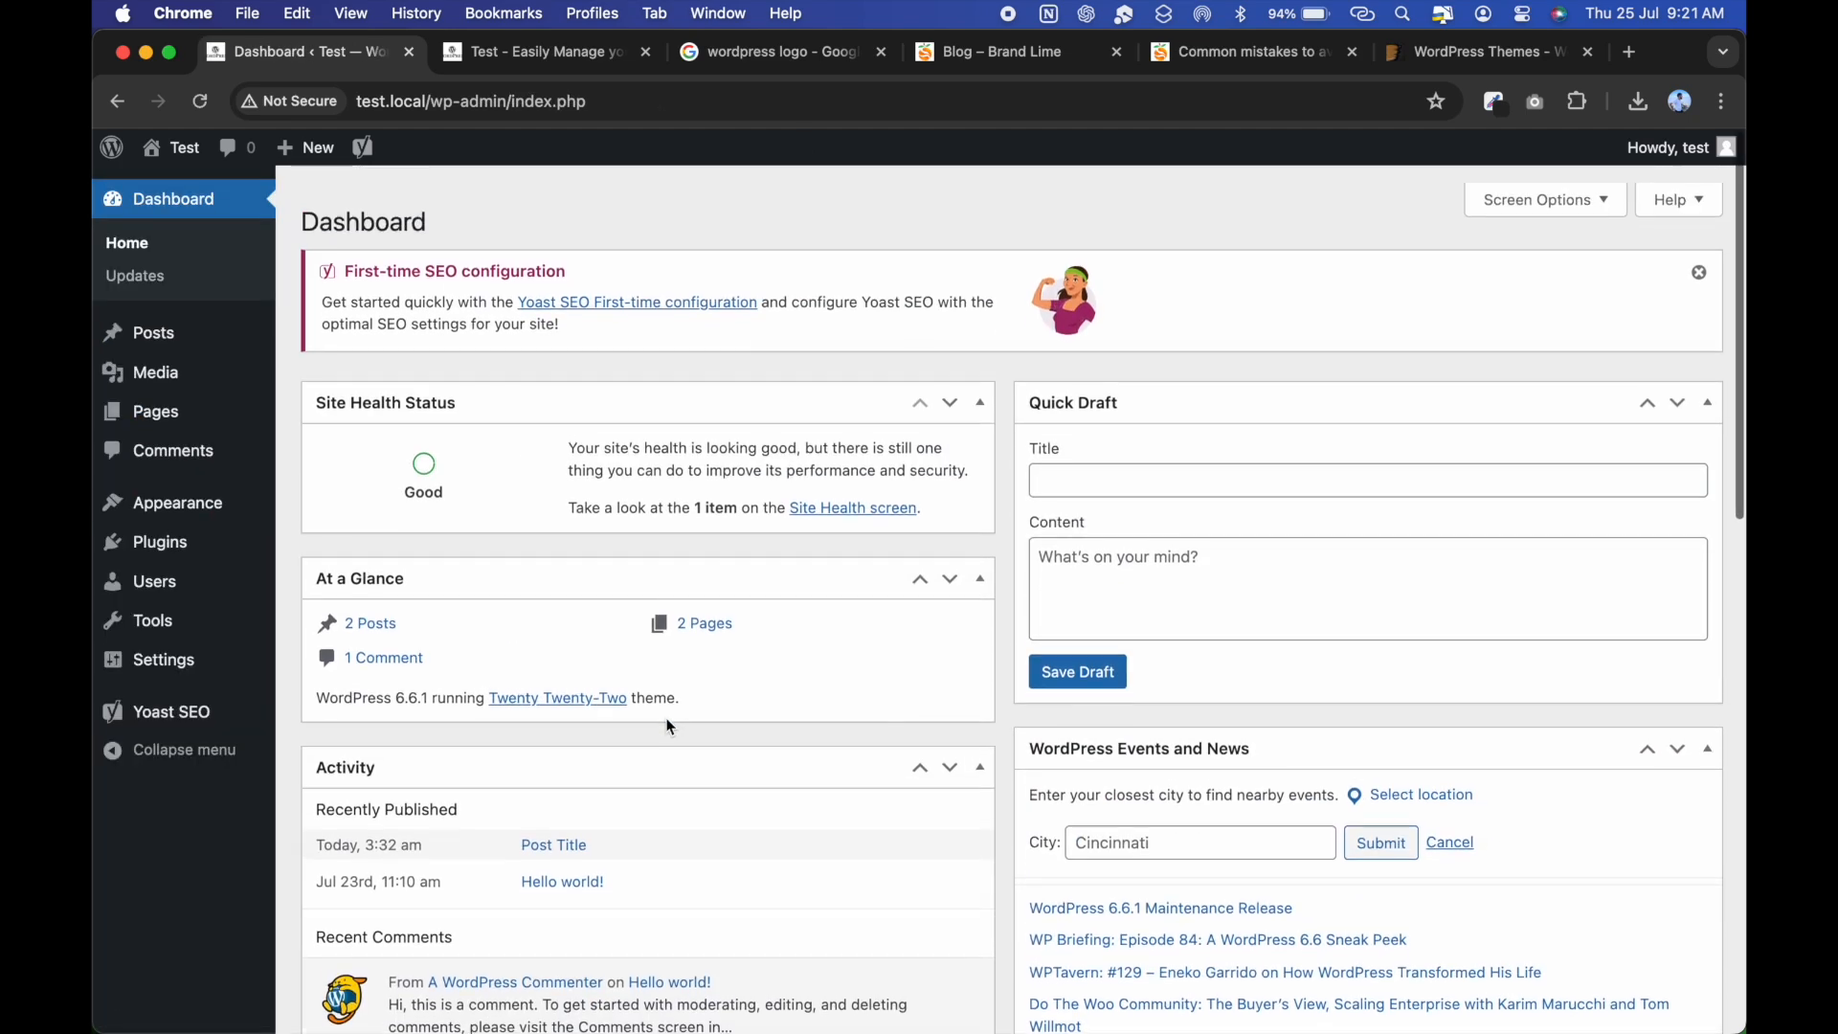
pyautogui.scroll(-1, 670, 728)
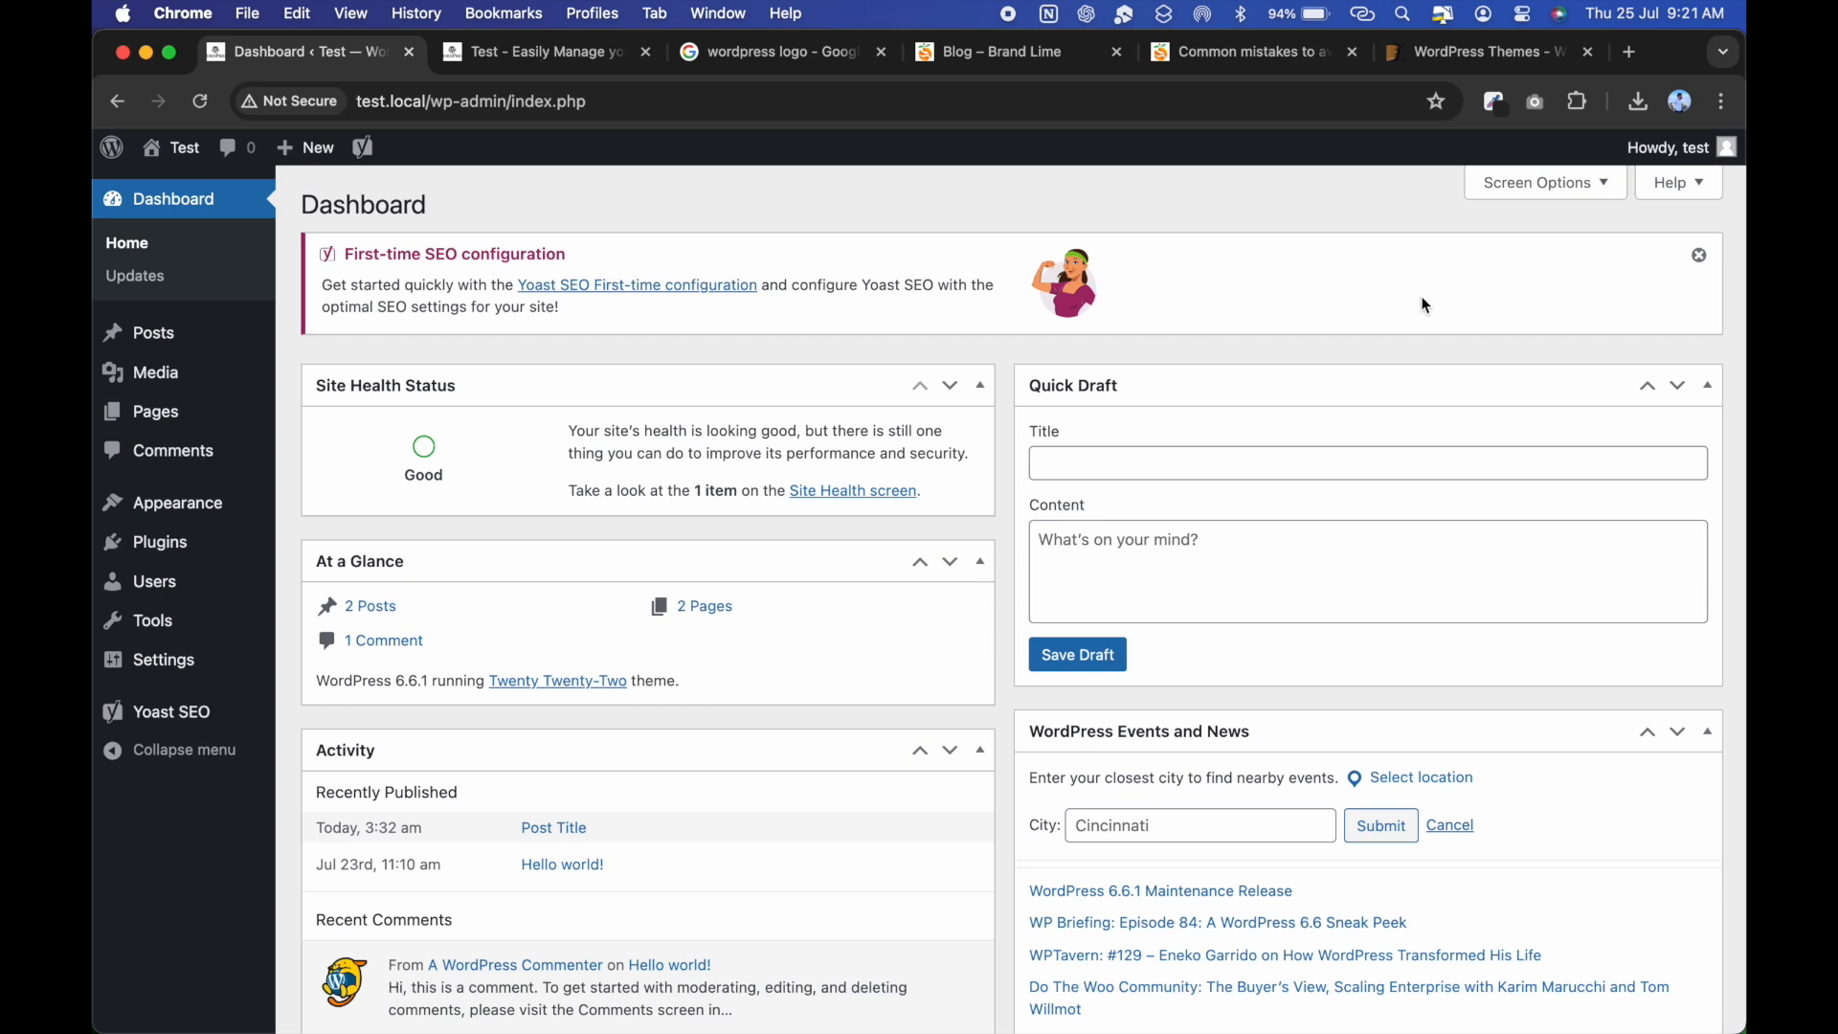